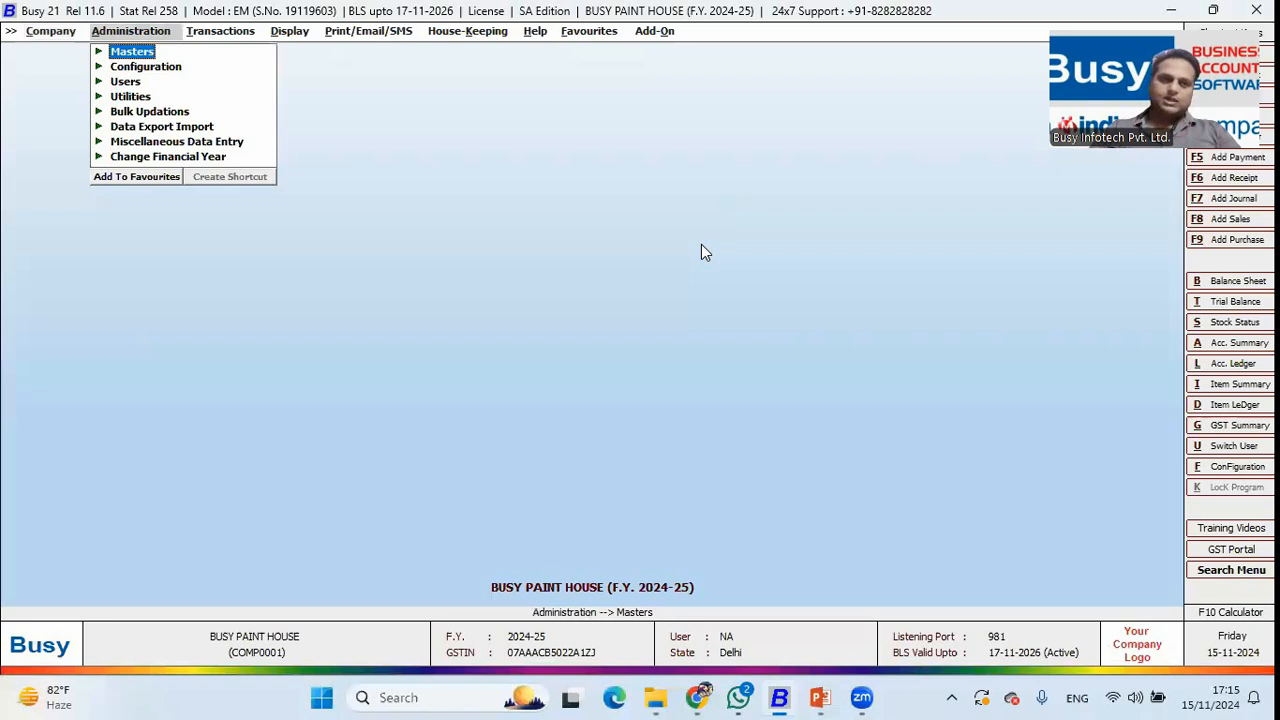
# Open the List of Items report with Show Sub Details ticked, listing each item individually.
pyautogui.press('Return')
pyautogui.press('Down')
pyautogui.press('Down')
pyautogui.press('Down')
pyautogui.press('Down')
pyautogui.press('Return')
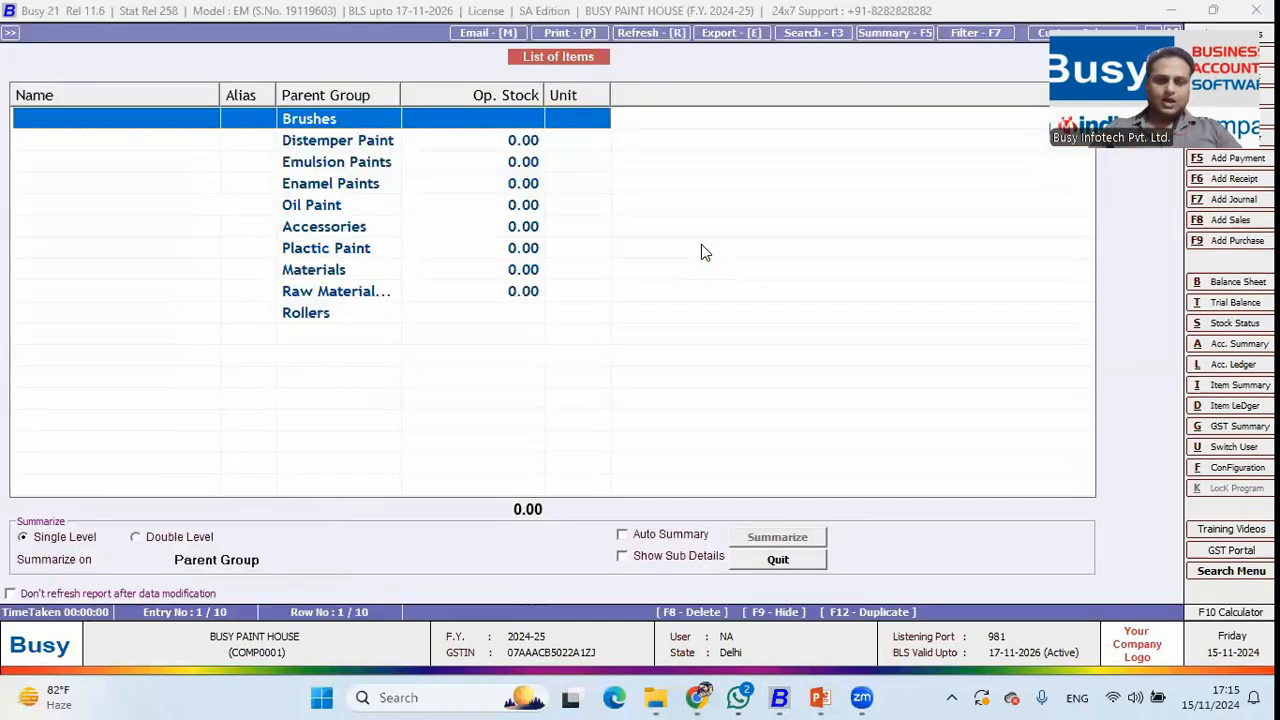
pyautogui.click(662, 553)
# Browse the Brushes and the four Distemper Paint items, down to Enamel Paint (10 Ltr.).
pyautogui.press('Down')
pyautogui.press('Up')
pyautogui.press('Down')
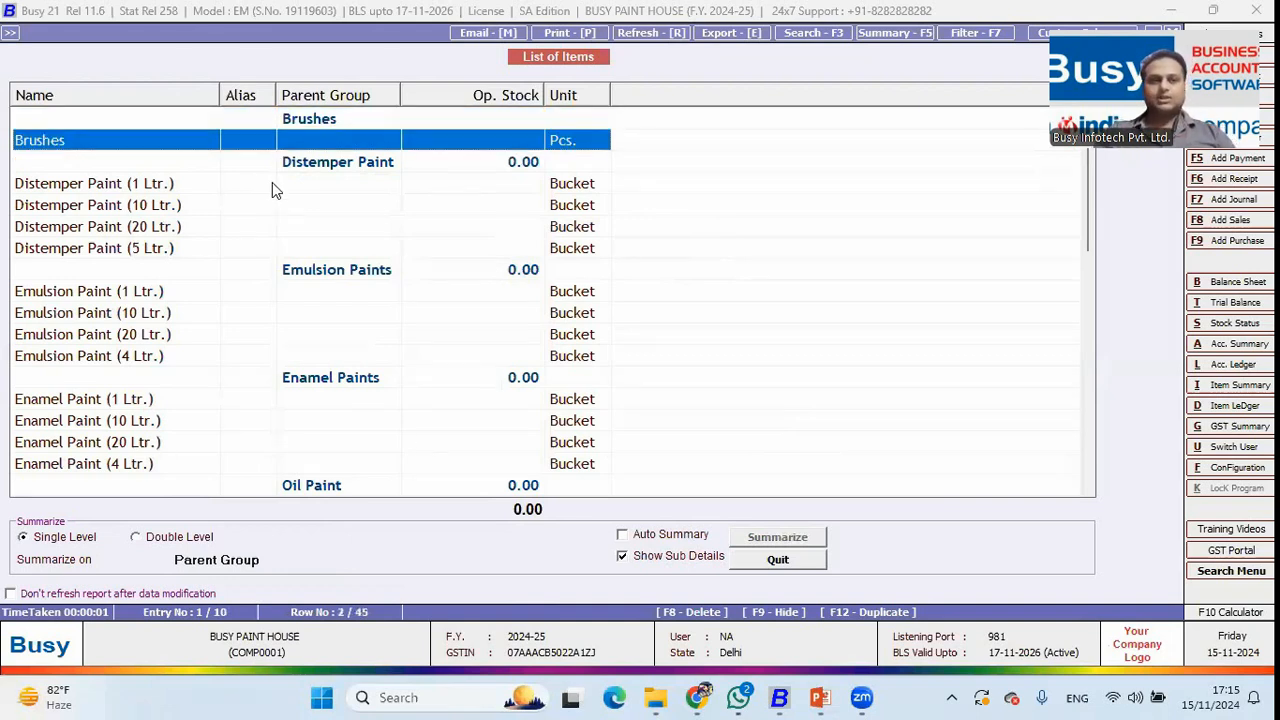
pyautogui.press('Down')
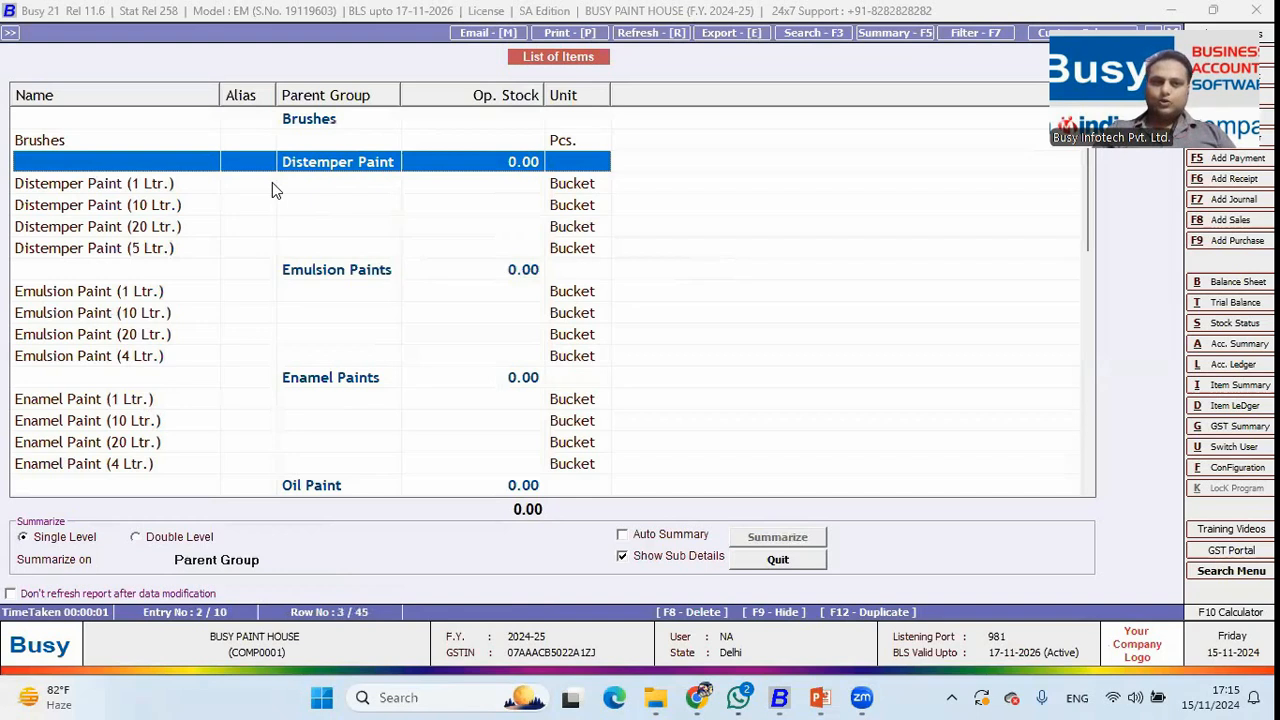
pyautogui.press('Down')
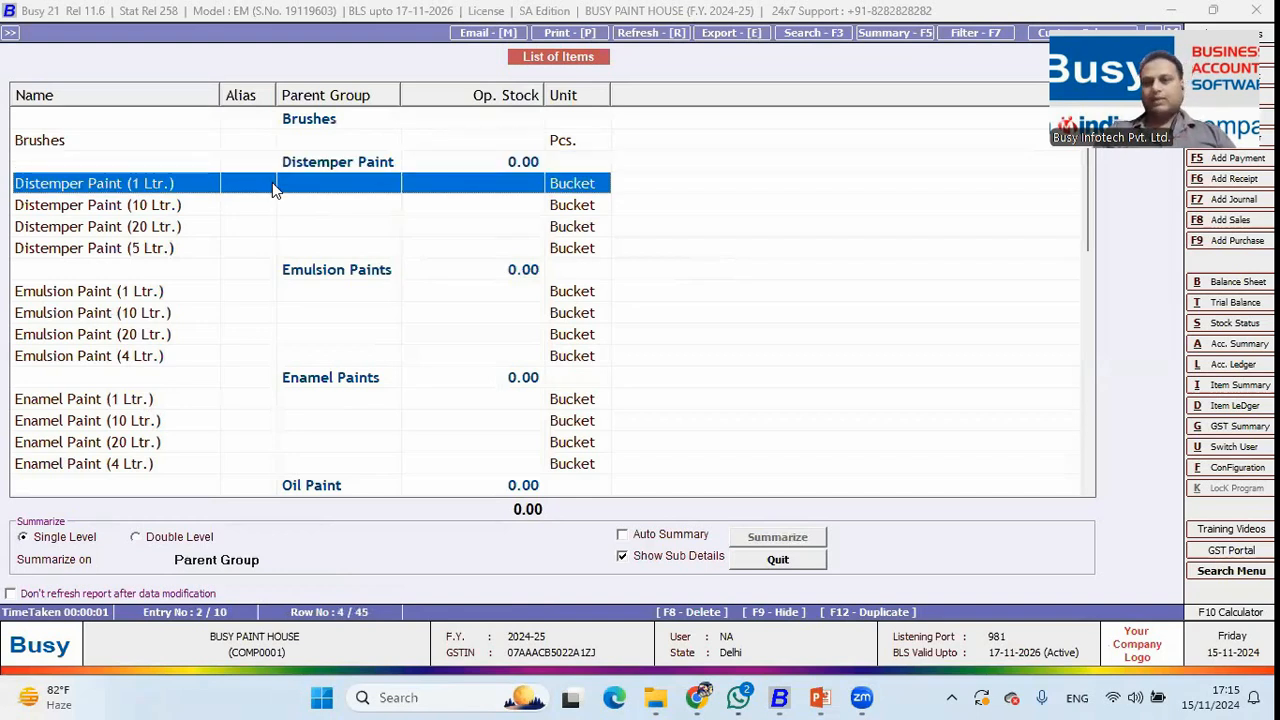
pyautogui.press('Down')
pyautogui.press('Down')
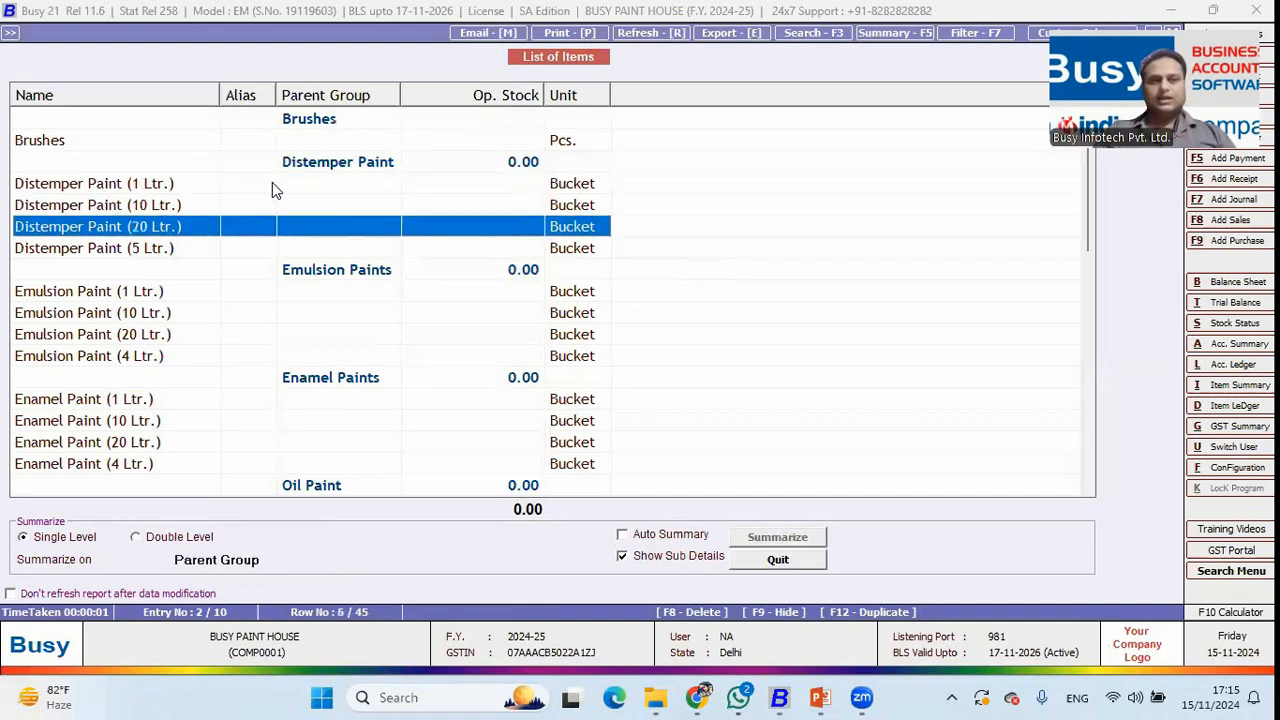
pyautogui.press('Down')
pyautogui.press('Up')
pyautogui.press('Up')
pyautogui.press('Up')
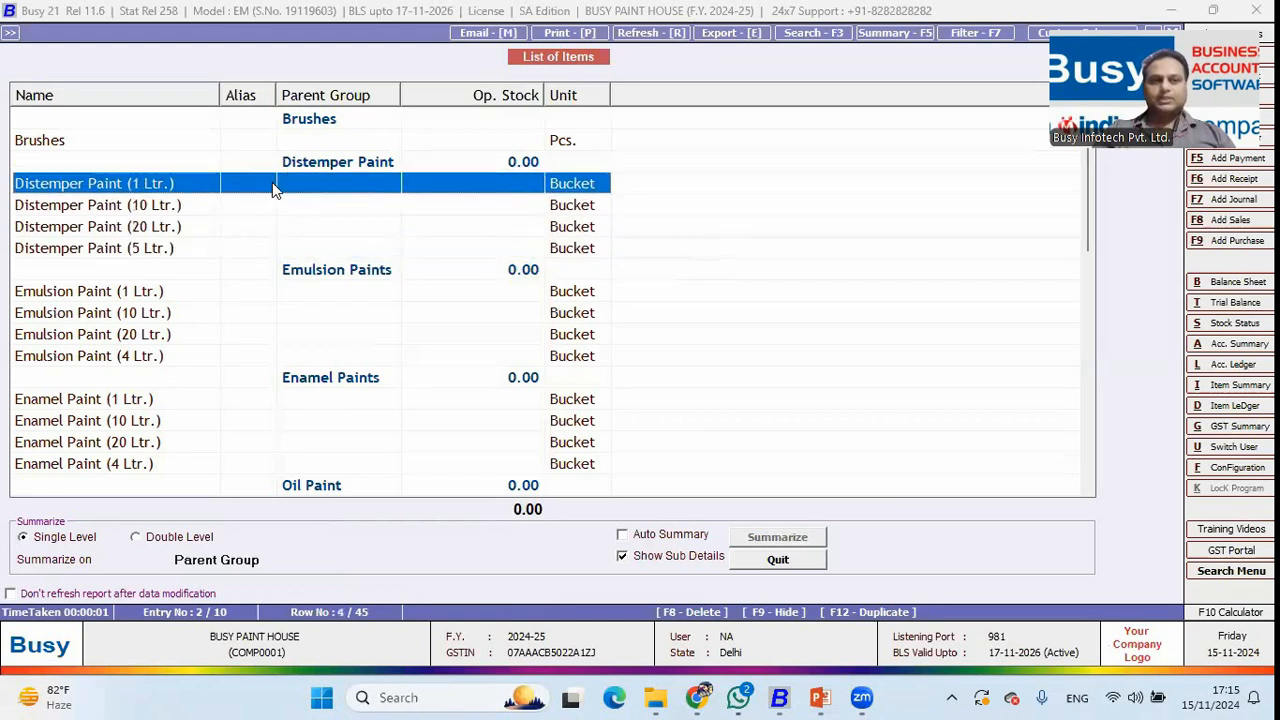
pyautogui.hotkey('shift', 'Down')
pyautogui.hotkey('shift', 'Down')
pyautogui.hotkey('shift', 'Down')
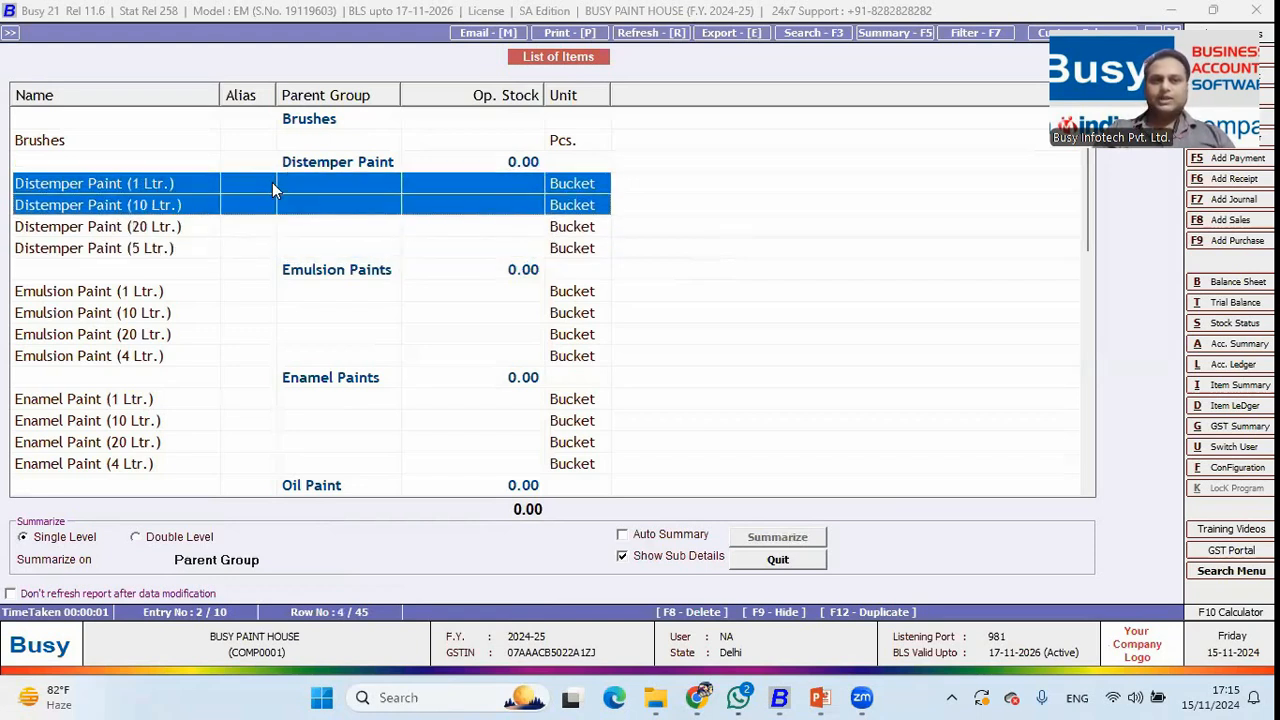
pyautogui.press('Down')
pyautogui.press('Down')
pyautogui.press('Down')
pyautogui.press('Down')
pyautogui.press('Down')
pyautogui.press('Down')
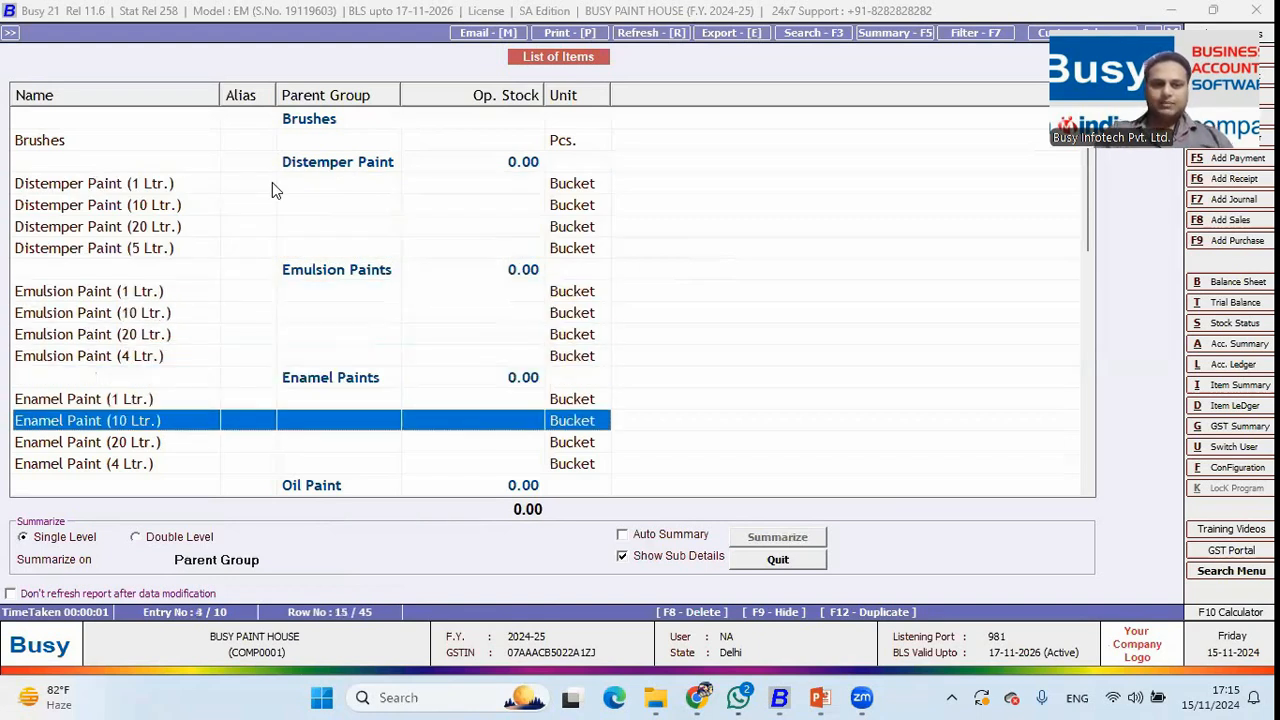
# Browse Oil Paint, Paint Thinner, Plastic Paint, Putty and the Rollers group further down the list.
pyautogui.scroll(-5, 272, 183)
pyautogui.click(170, 191)
pyautogui.press('Down')
pyautogui.press('Down')
pyautogui.press('Down')
pyautogui.press('Down')
pyautogui.press('Down')
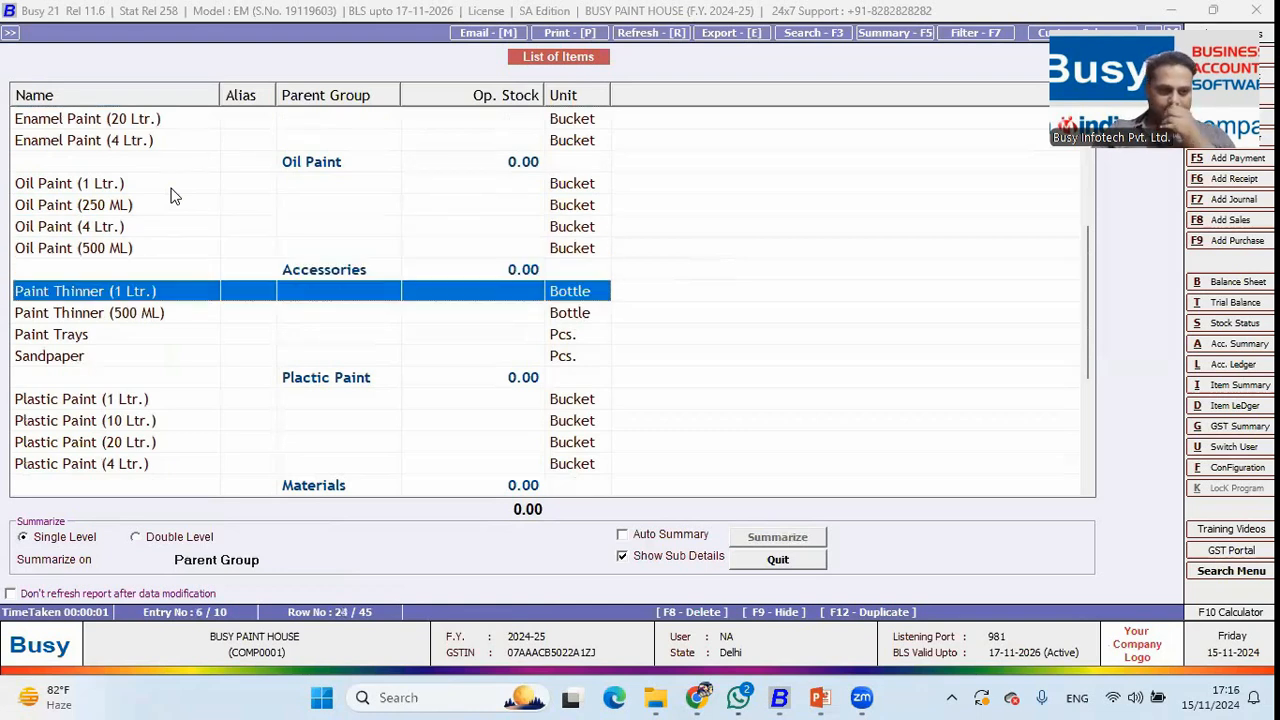
pyautogui.press('Down')
pyautogui.press('Down')
pyautogui.press('Down')
pyautogui.press('Down')
pyautogui.press('Down')
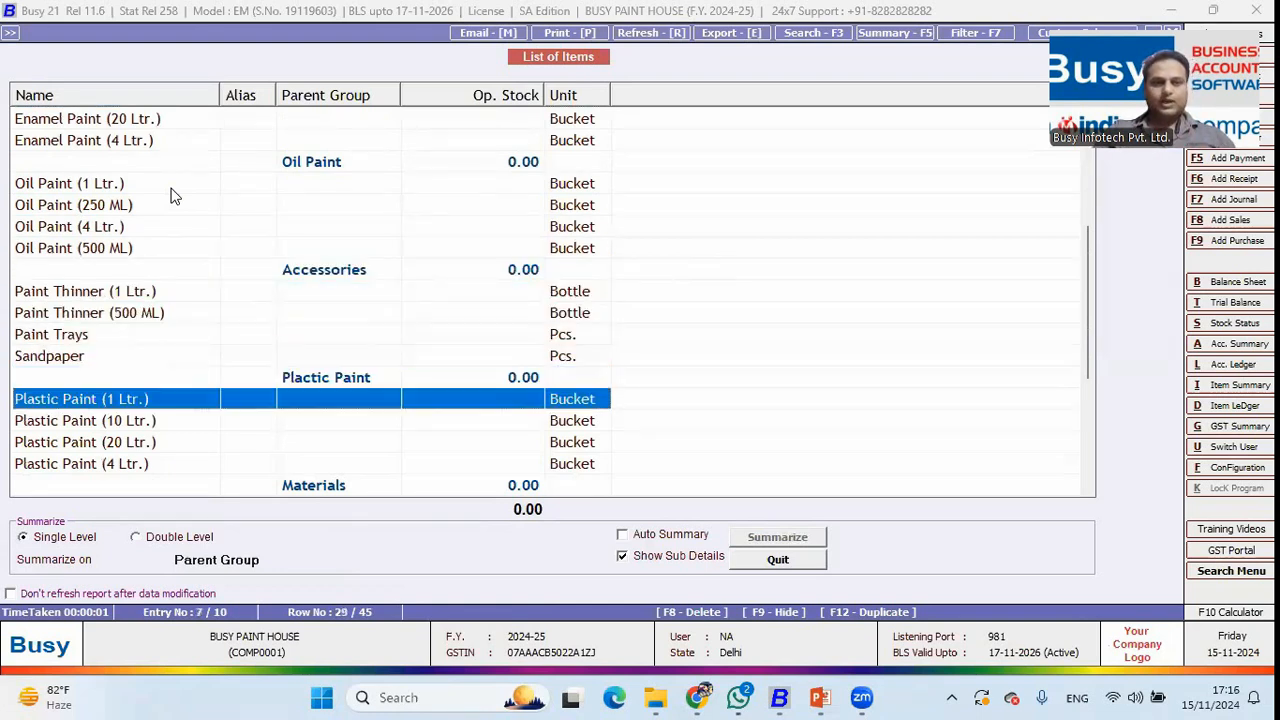
pyautogui.press('Down')
pyautogui.press('Down')
pyautogui.press('Down')
pyautogui.press('Down')
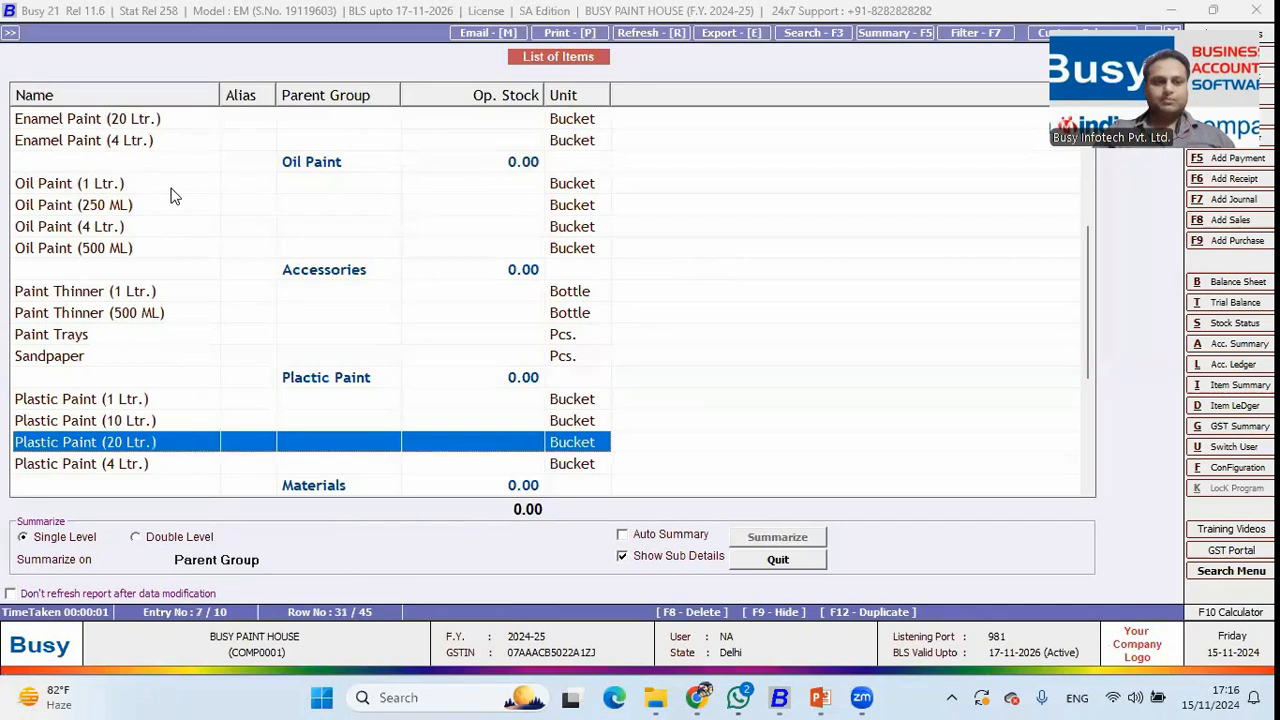
pyautogui.press('Up')
pyautogui.press('Up')
pyautogui.press('Up')
pyautogui.press('Down')
pyautogui.press('Down')
pyautogui.press('Down')
pyautogui.press('Down')
pyautogui.press('Down')
pyautogui.press('Down')
pyautogui.press('Down')
pyautogui.press('Down')
pyautogui.press('Down')
pyautogui.press('Down')
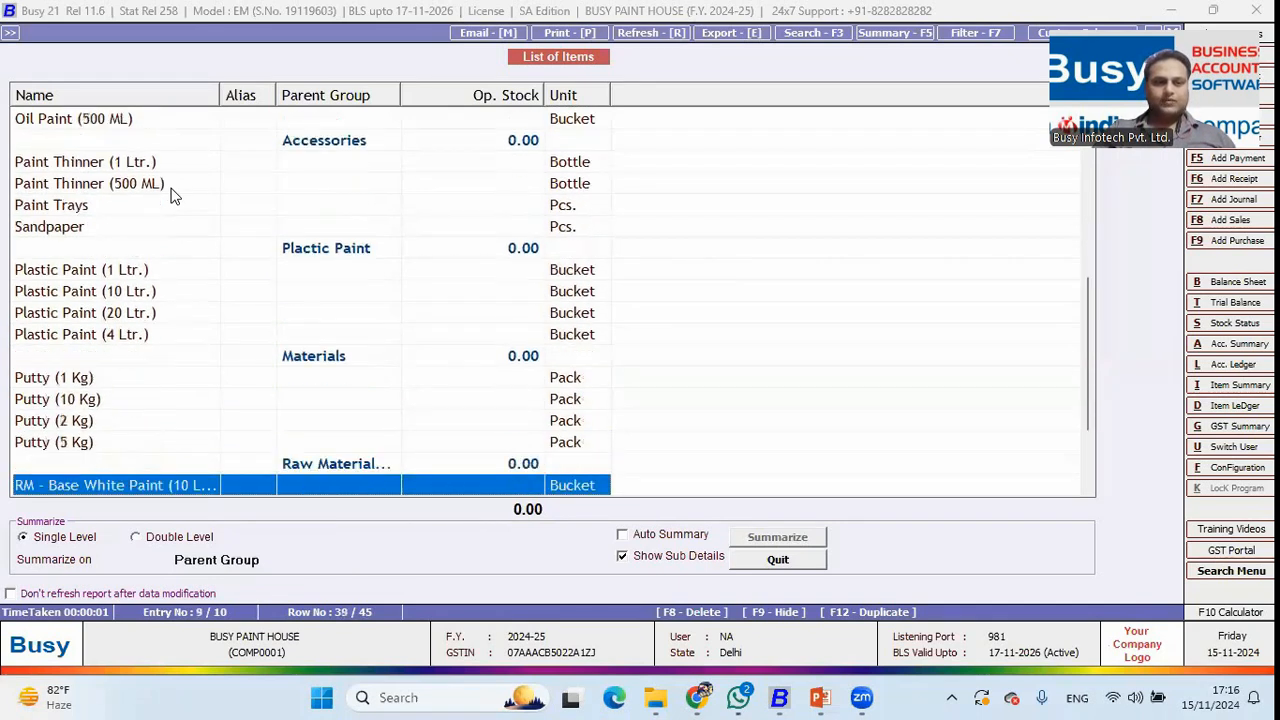
pyautogui.press('Up')
pyautogui.press('Up')
pyautogui.press('Up')
pyautogui.press('Up')
pyautogui.press('Up')
pyautogui.press('Up')
pyautogui.press('Down')
pyautogui.press('Down')
pyautogui.press('Down')
pyautogui.press('Down')
pyautogui.press('Down')
pyautogui.press('Down')
pyautogui.press('Down')
pyautogui.press('Down')
pyautogui.press('Down')
pyautogui.press('Down')
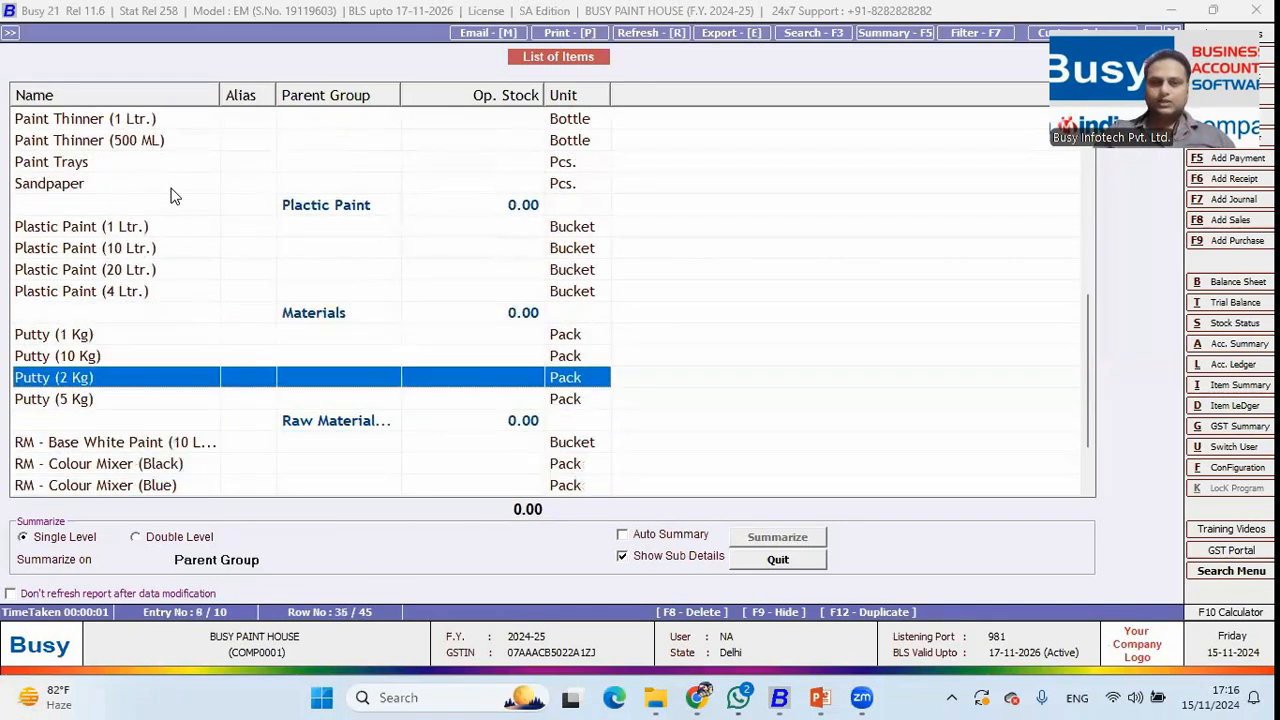
pyautogui.press('Down')
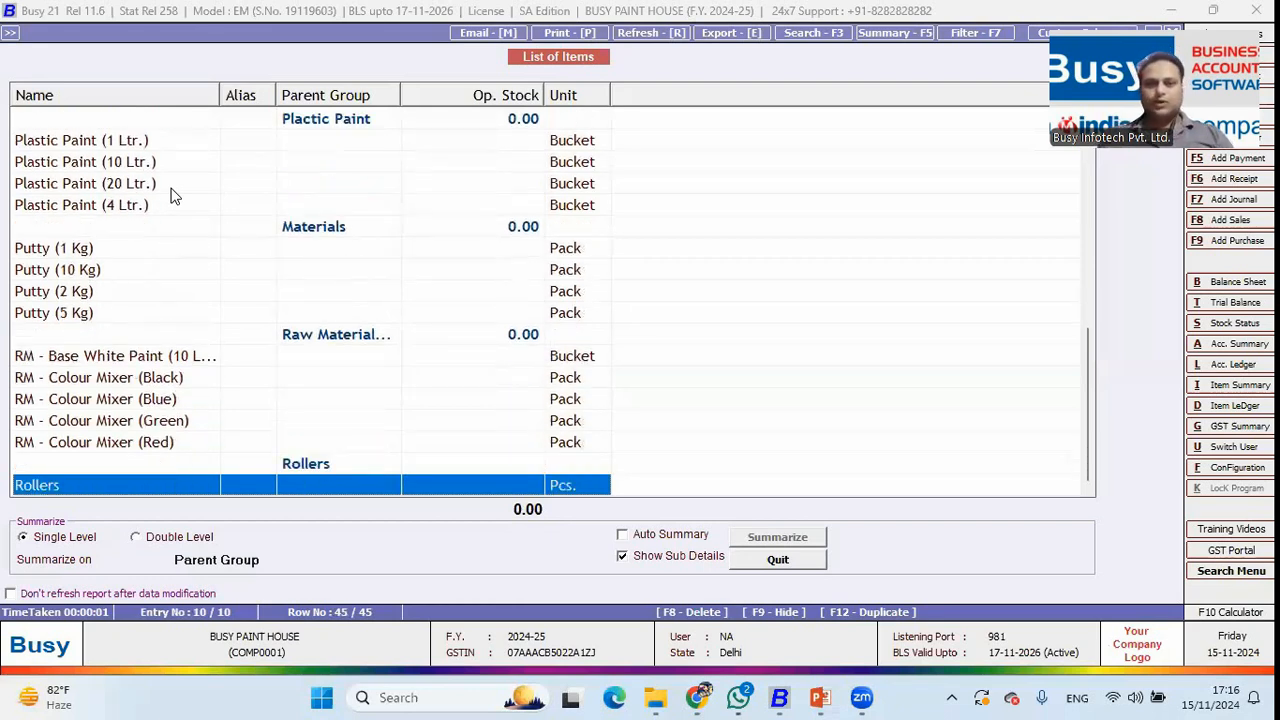
# Open Distemper Paint (1 Ltr.), keep its Distemper Paint group, and quit without saving.
pyautogui.press('Up')
pyautogui.press('Up')
pyautogui.press('Up')
pyautogui.press('Up')
pyautogui.press('Up')
pyautogui.press('Up')
pyautogui.press('Up')
pyautogui.press('Up')
pyautogui.press('Up')
pyautogui.press('Up')
pyautogui.press('Up')
pyautogui.press('Up')
pyautogui.press('Up')
pyautogui.press('Up')
pyautogui.press('Up')
pyautogui.press('Up')
pyautogui.press('Up')
pyautogui.press('Up')
pyautogui.press('Up')
pyautogui.press('Up')
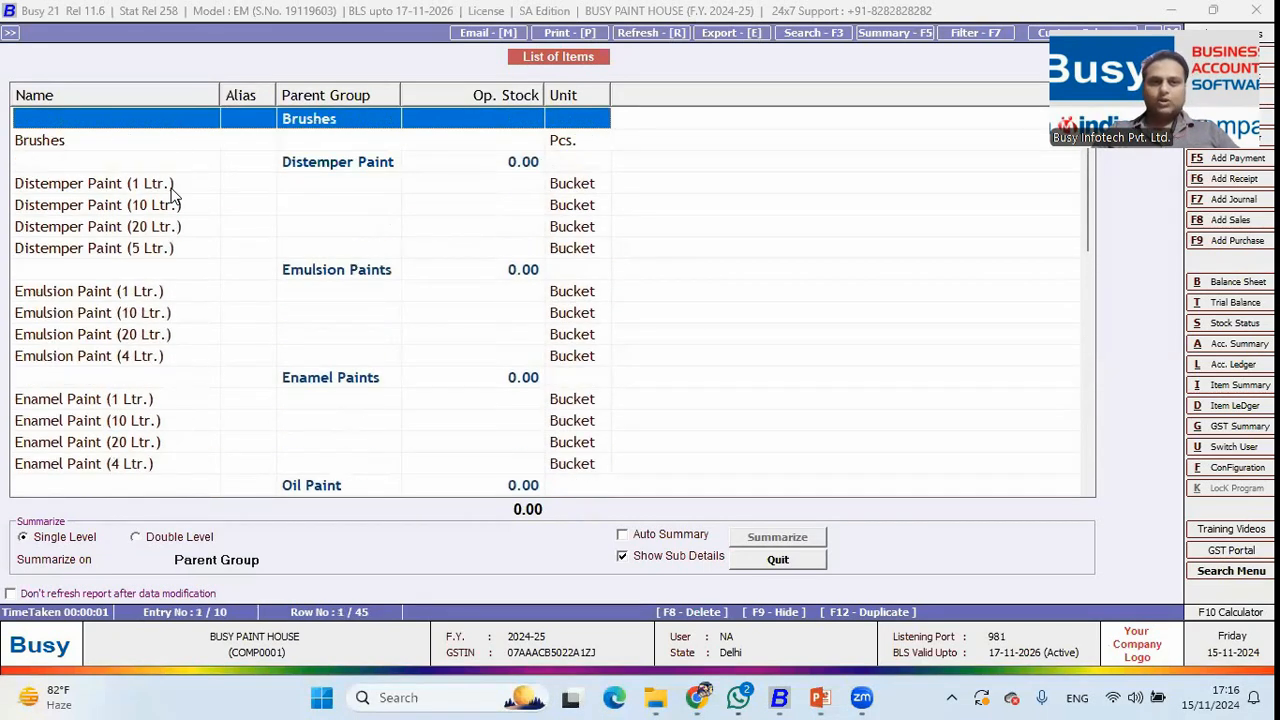
pyautogui.press('Down')
pyautogui.press('Down')
pyautogui.press('Down')
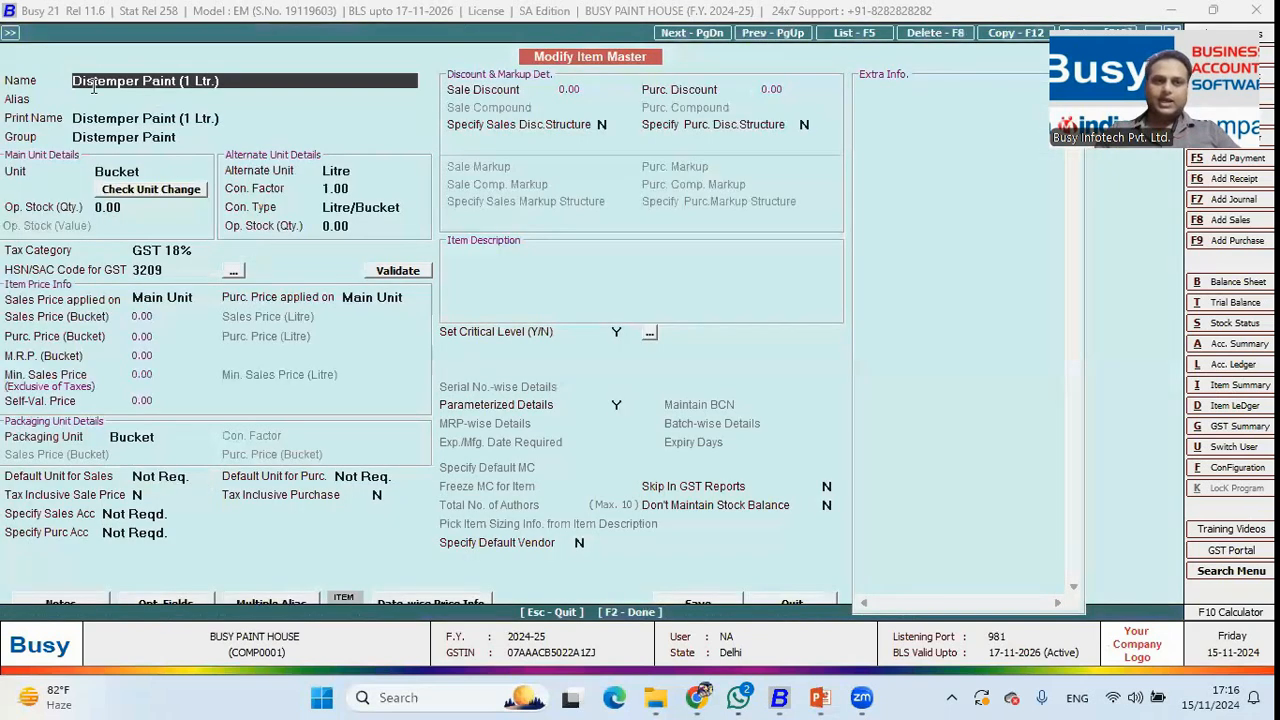
pyautogui.click(137, 141)
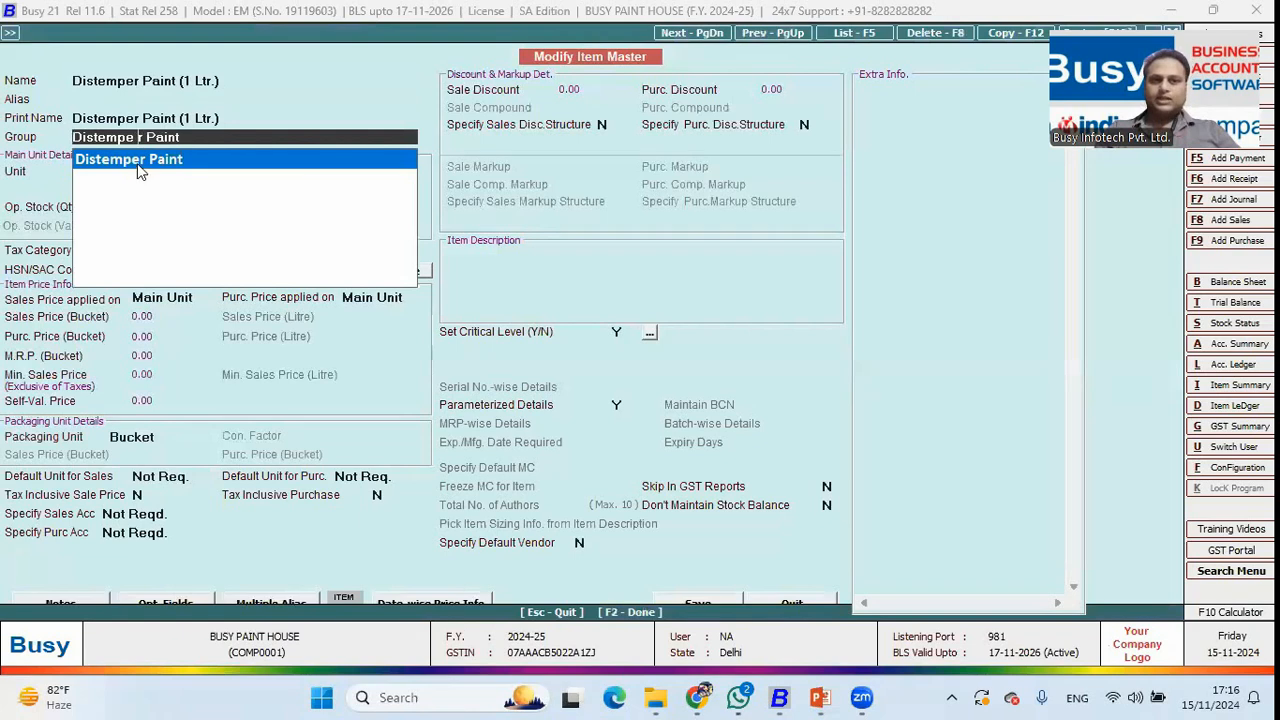
pyautogui.click(140, 163)
pyautogui.press('Escape')
pyautogui.press('Return')
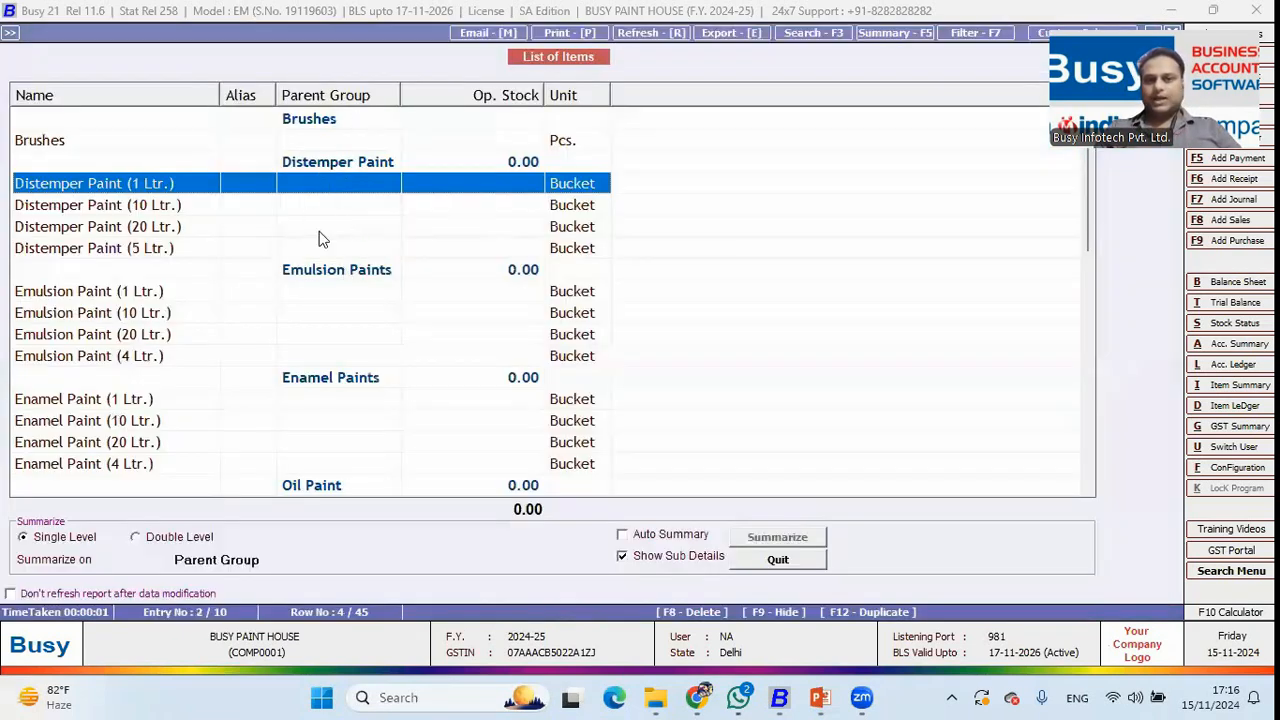
pyautogui.press('Escape')
pyautogui.press('Escape')
pyautogui.press('Escape')
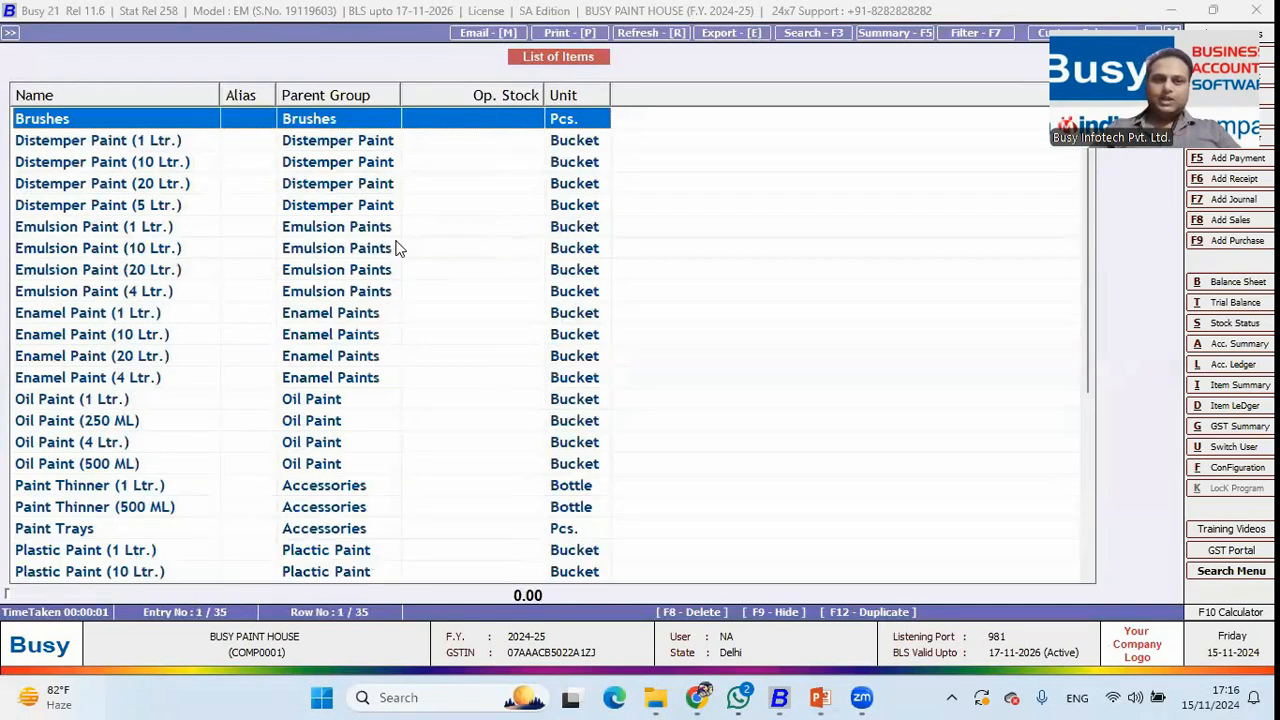
# Open the Stock Status closing stock report with the default options.
pyautogui.press('Right')
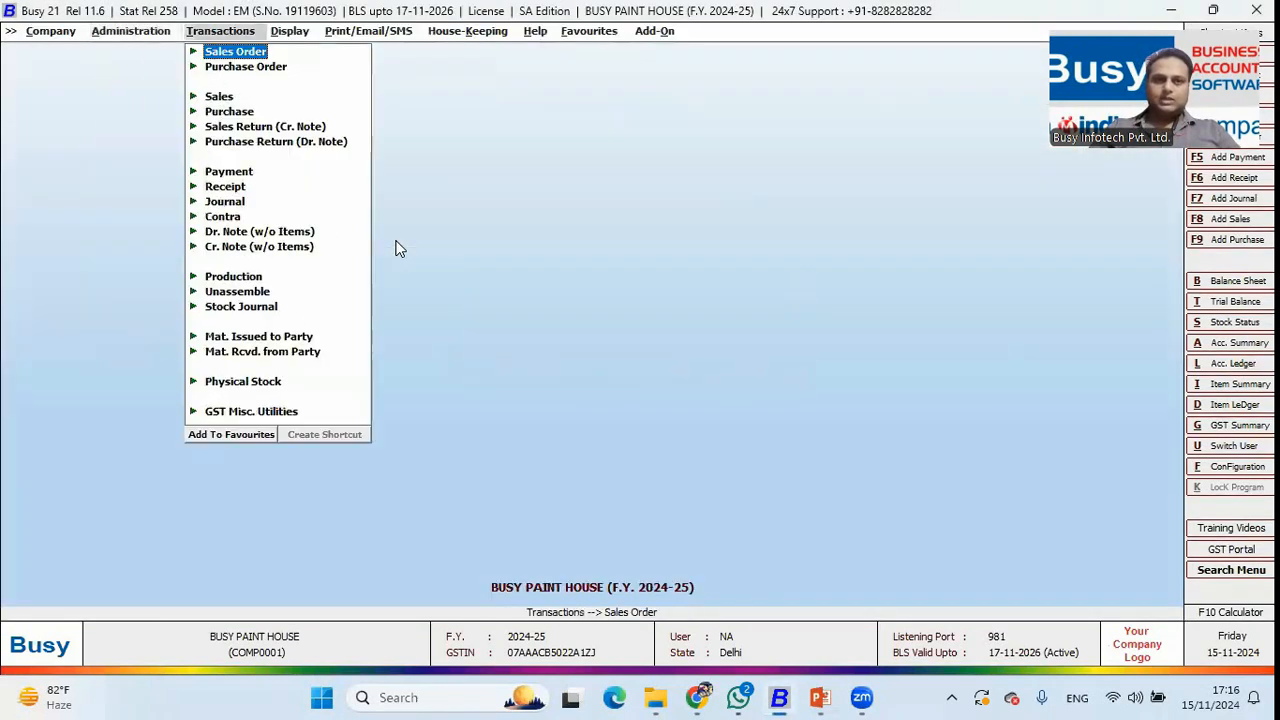
pyautogui.press('Right')
pyautogui.press('Down')
pyautogui.press('Down')
pyautogui.press('Down')
pyautogui.press('Down')
pyautogui.press('Down')
pyautogui.press('Down')
pyautogui.press('Down')
pyautogui.press('Down')
pyautogui.press('Down')
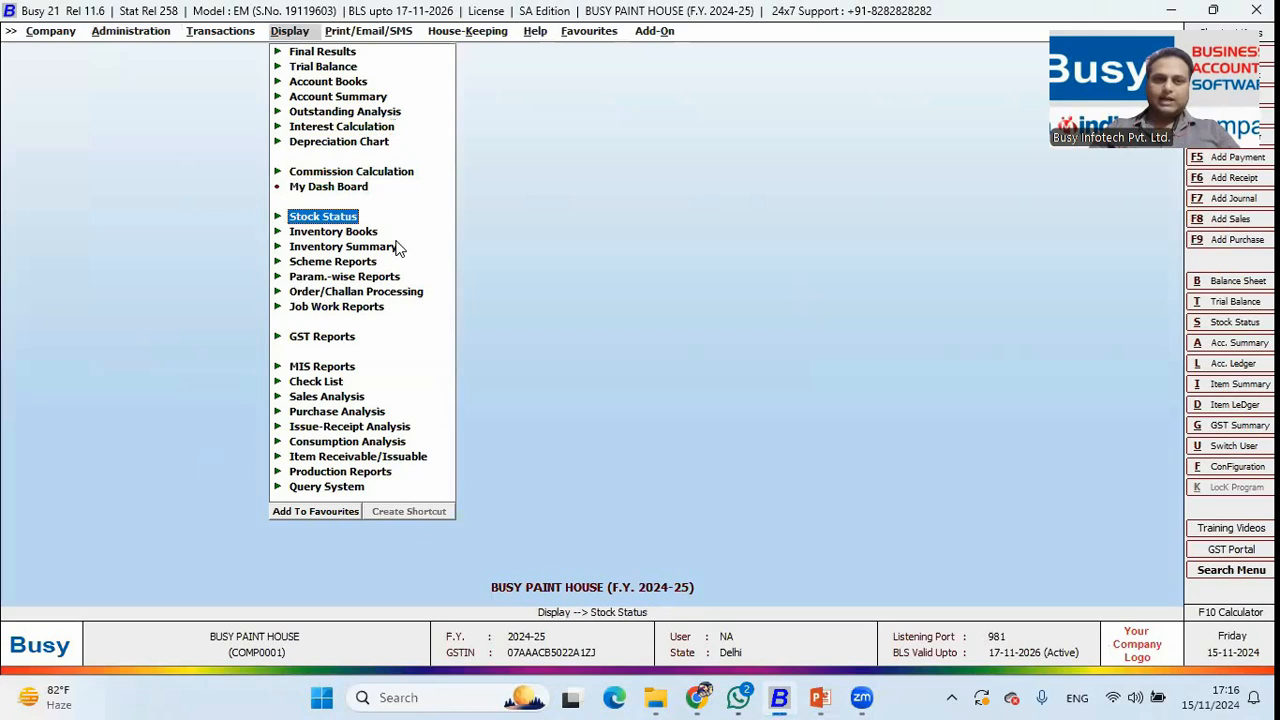
pyautogui.press('Right')
pyautogui.press('Return')
pyautogui.press('F2')
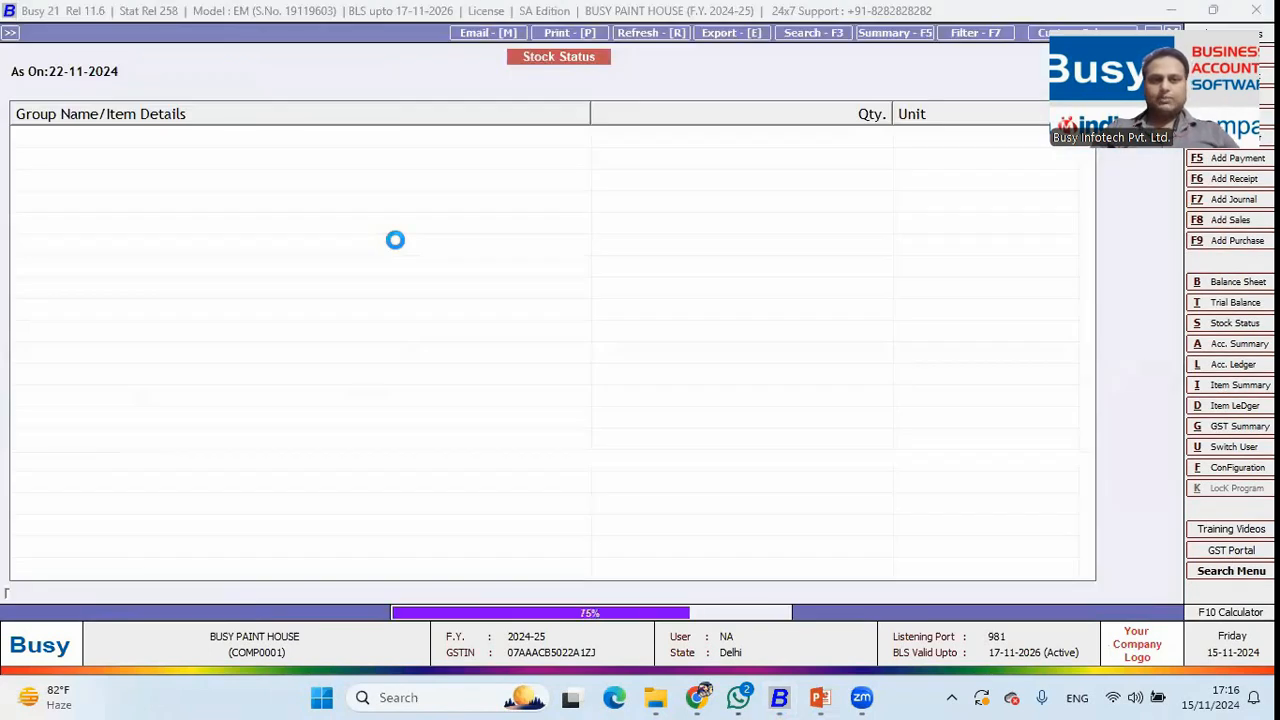
# Browse the Rollers, Putty (1 Kg) and Paints rows, selecting the four Distemper Paint items.
pyautogui.press('Down')
pyautogui.press('Down')
pyautogui.press('Down')
pyautogui.press('Down')
pyautogui.press('Down')
pyautogui.press('Down')
pyautogui.press('Down')
pyautogui.press('Down')
pyautogui.press('Down')
pyautogui.press('Down')
pyautogui.press('Down')
pyautogui.press('Down')
pyautogui.press('Down')
pyautogui.press('Down')
pyautogui.press('Down')
pyautogui.press('Down')
pyautogui.press('Down')
pyautogui.press('Down')
pyautogui.press('Down')
pyautogui.press('Down')
pyautogui.press('Down')
pyautogui.press('Down')
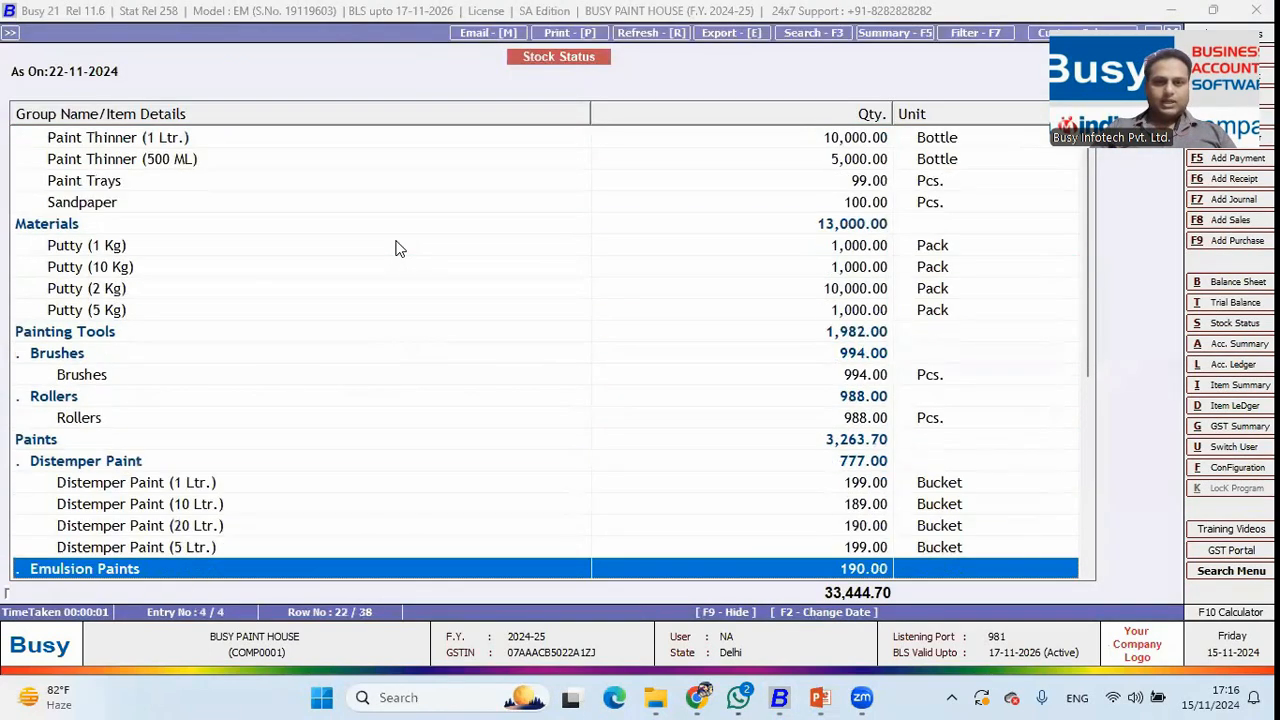
pyautogui.press('Up')
pyautogui.press('Up')
pyautogui.press('Up')
pyautogui.press('Up')
pyautogui.press('Up')
pyautogui.press('Up')
pyautogui.press('Up')
pyautogui.press('Up')
pyautogui.press('Up')
pyautogui.press('Up')
pyautogui.press('Up')
pyautogui.press('Up')
pyautogui.press('Up')
pyautogui.press('Up')
pyautogui.press('Up')
pyautogui.press('Up')
pyautogui.press('Up')
pyautogui.press('Up')
pyautogui.press('Up')
pyautogui.press('Up')
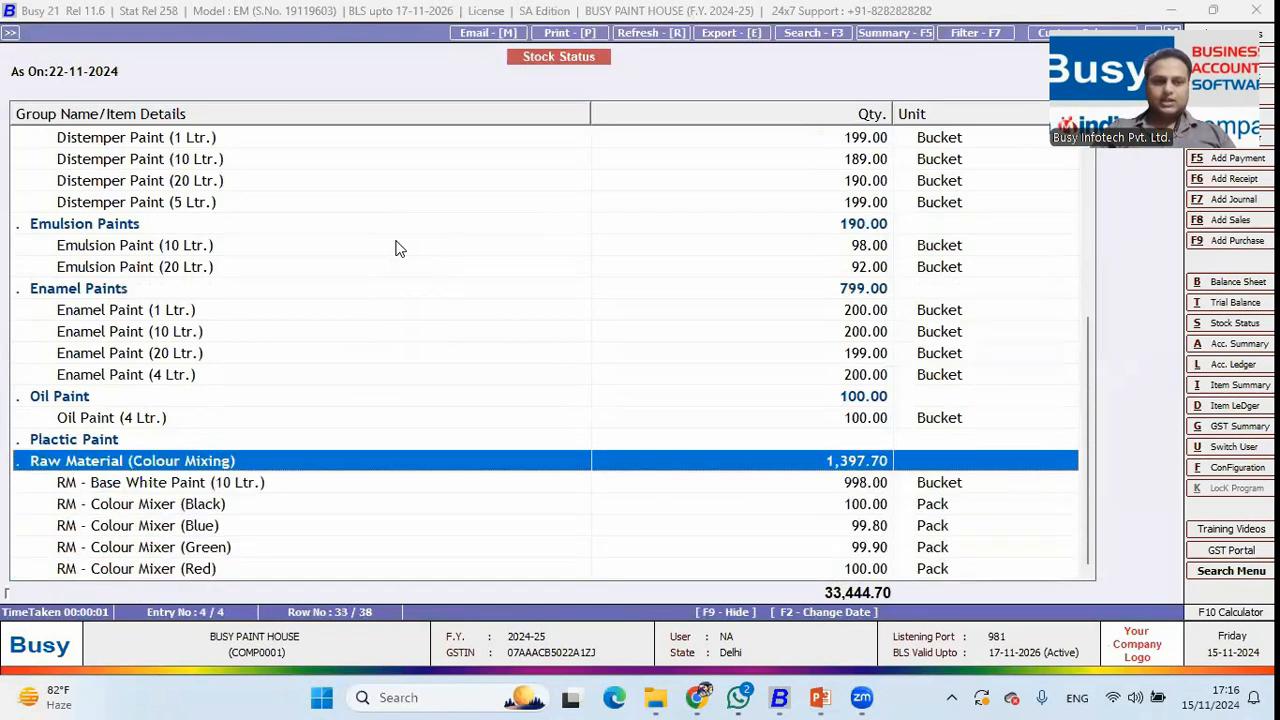
pyautogui.press('Up')
pyautogui.press('Up')
pyautogui.press('Up')
pyautogui.press('Up')
pyautogui.press('Up')
pyautogui.press('Up')
pyautogui.press('Up')
pyautogui.press('Down')
pyautogui.press('Down')
pyautogui.press('Down')
pyautogui.press('Down')
pyautogui.press('Down')
pyautogui.press('Down')
pyautogui.press('Down')
pyautogui.press('Down')
pyautogui.press('Down')
pyautogui.press('Down')
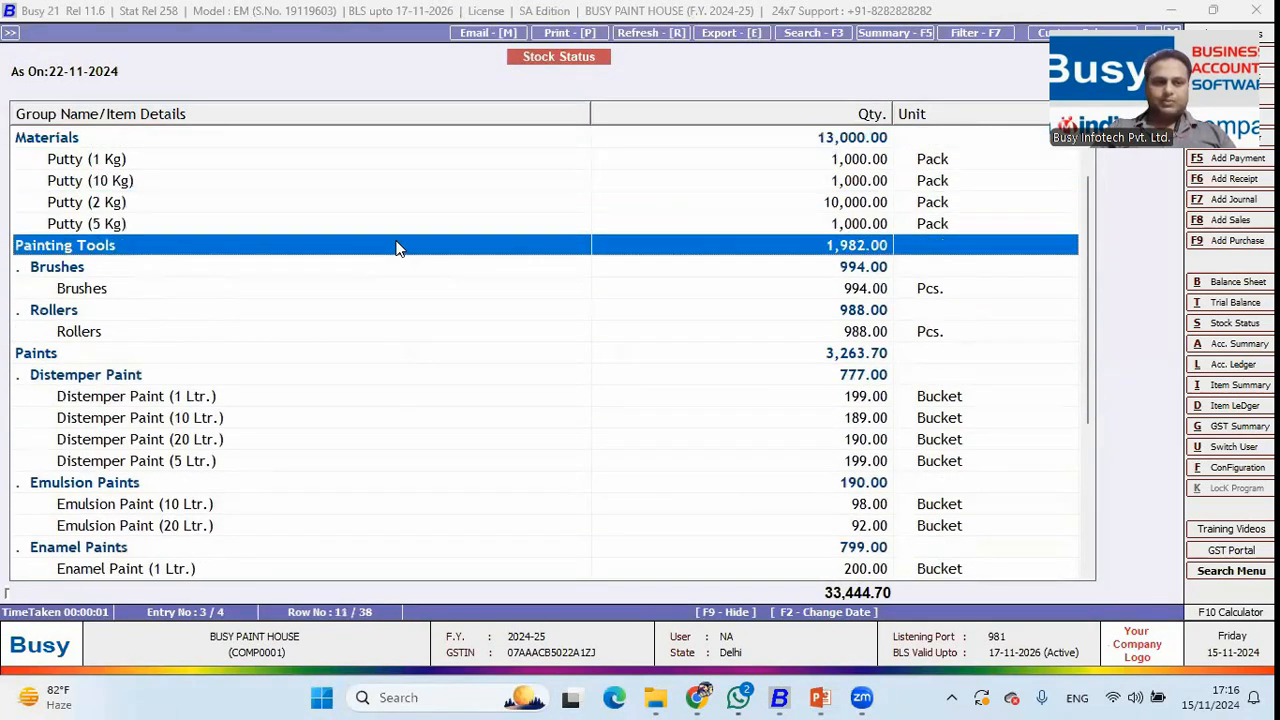
pyautogui.press('Up')
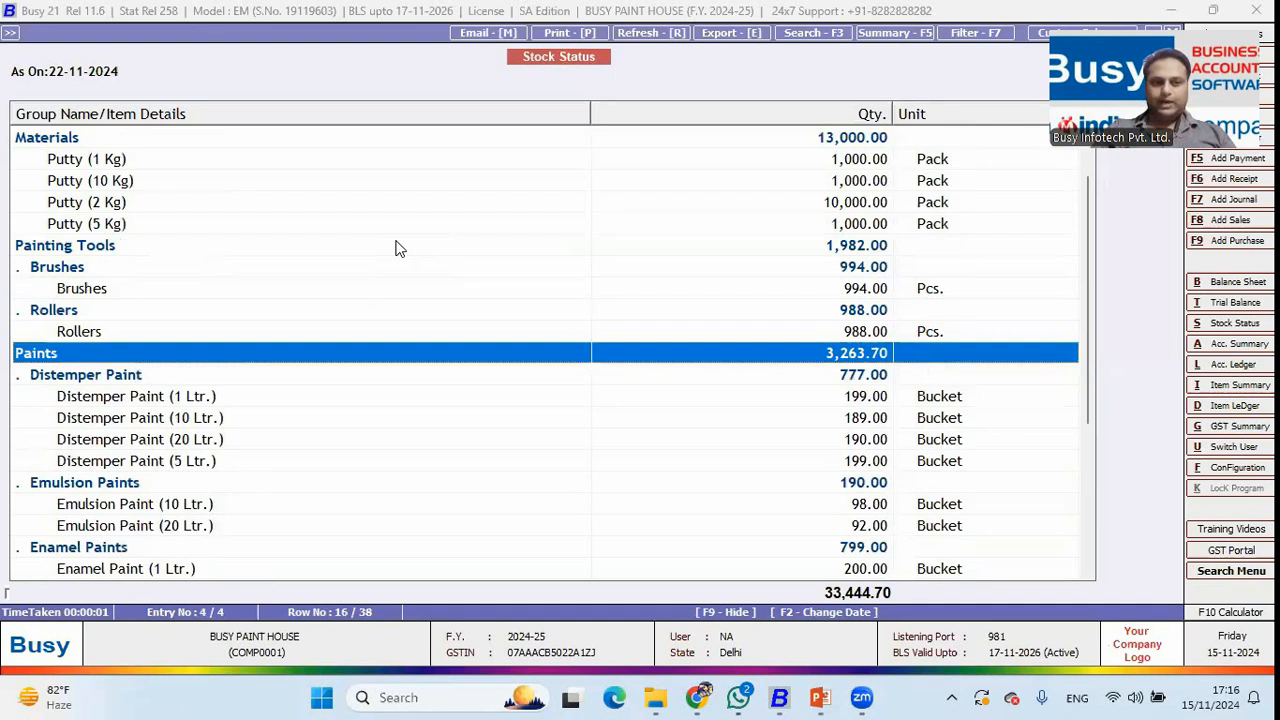
pyautogui.press('Down')
pyautogui.press('Down')
pyautogui.hotkey('shift', 'Down')
pyautogui.hotkey('shift', 'Down')
pyautogui.hotkey('shift', 'Down')
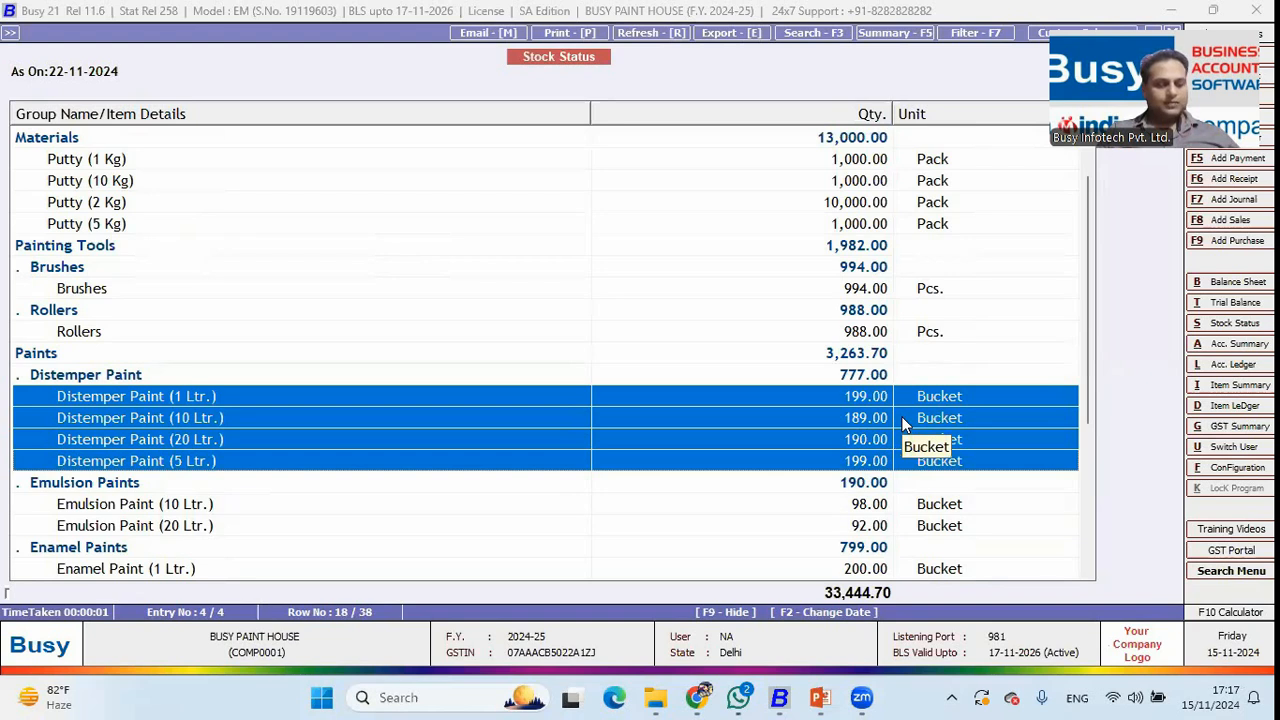
# Check the Distemper, Emulsion, Enamel, Oil Paint, Brushes and Rollers stock rows, then close the report.
pyautogui.click(510, 424)
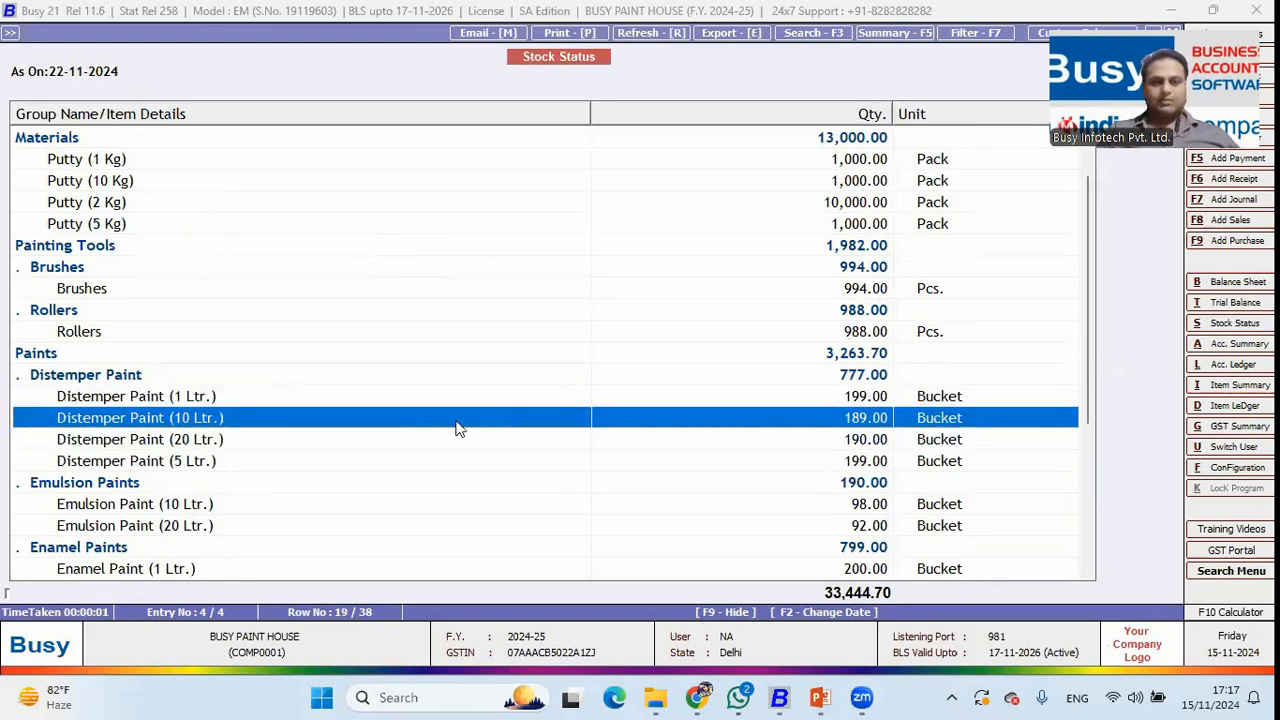
pyautogui.click(407, 432)
pyautogui.click(389, 465)
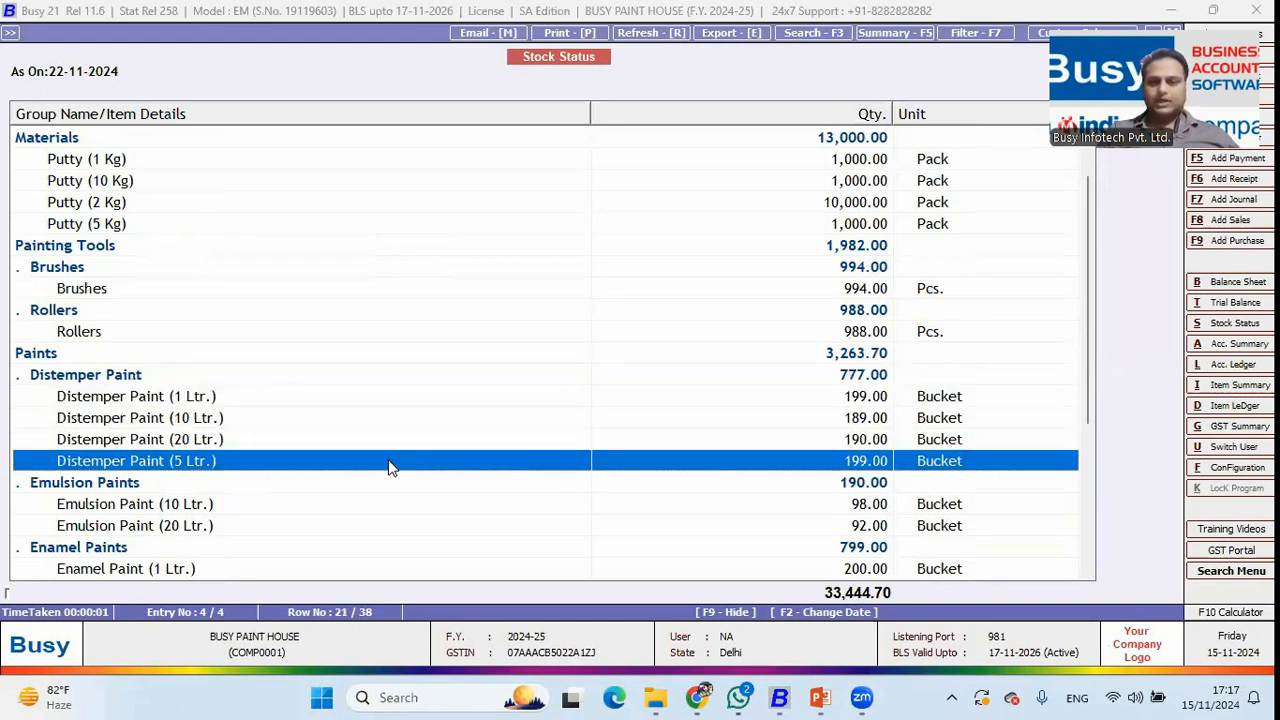
pyautogui.scroll(-3, 705, 337)
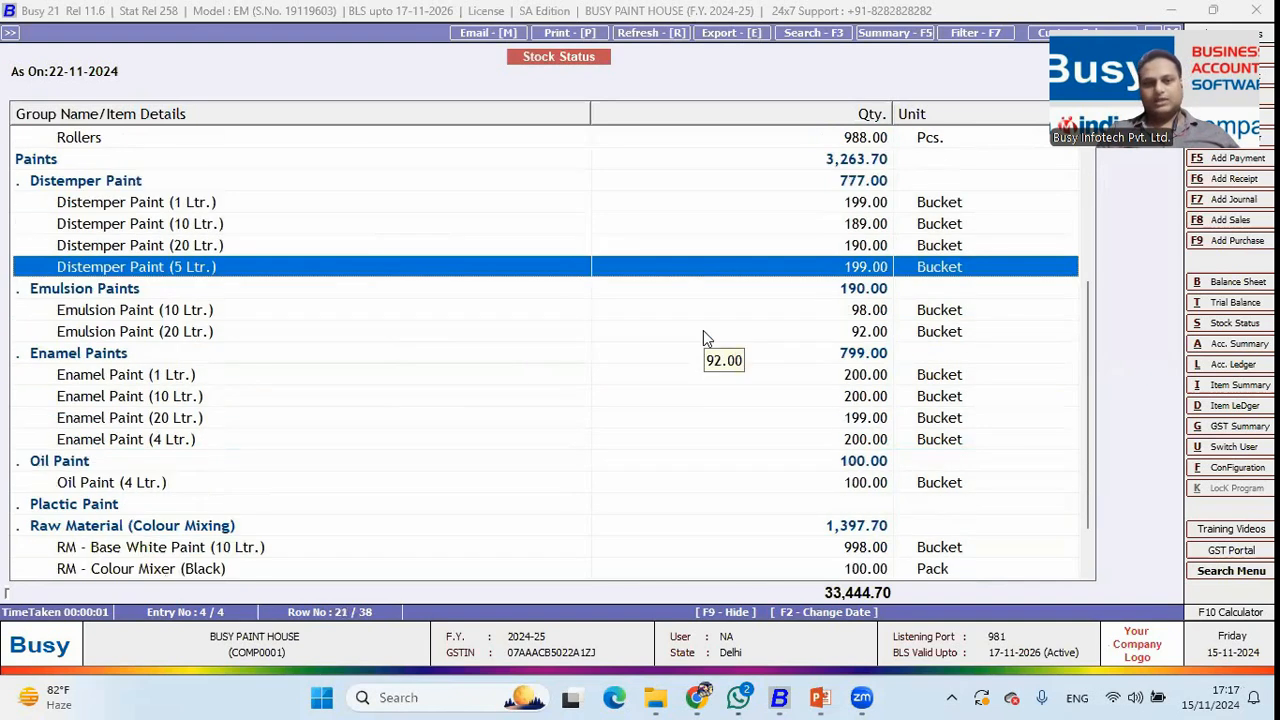
pyautogui.click(457, 311)
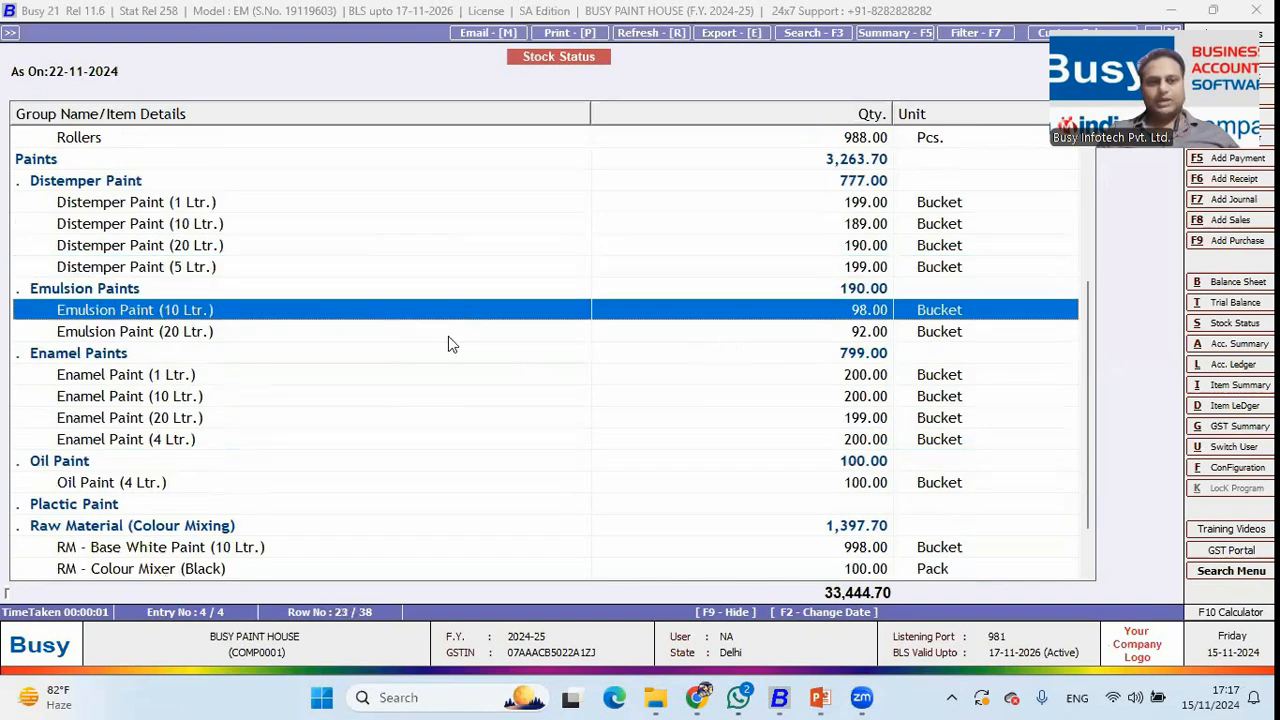
pyautogui.scroll(-1, 345, 385)
pyautogui.click(349, 353)
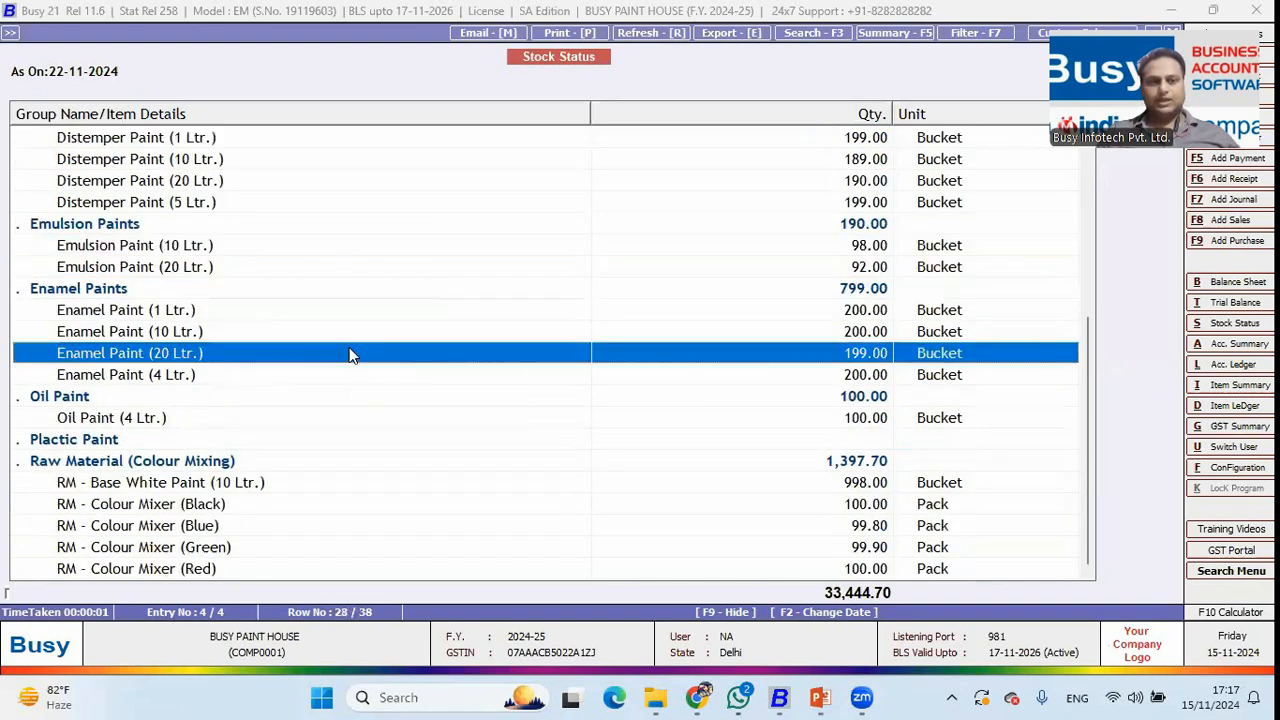
pyautogui.click(236, 424)
pyautogui.scroll(6, 354, 334)
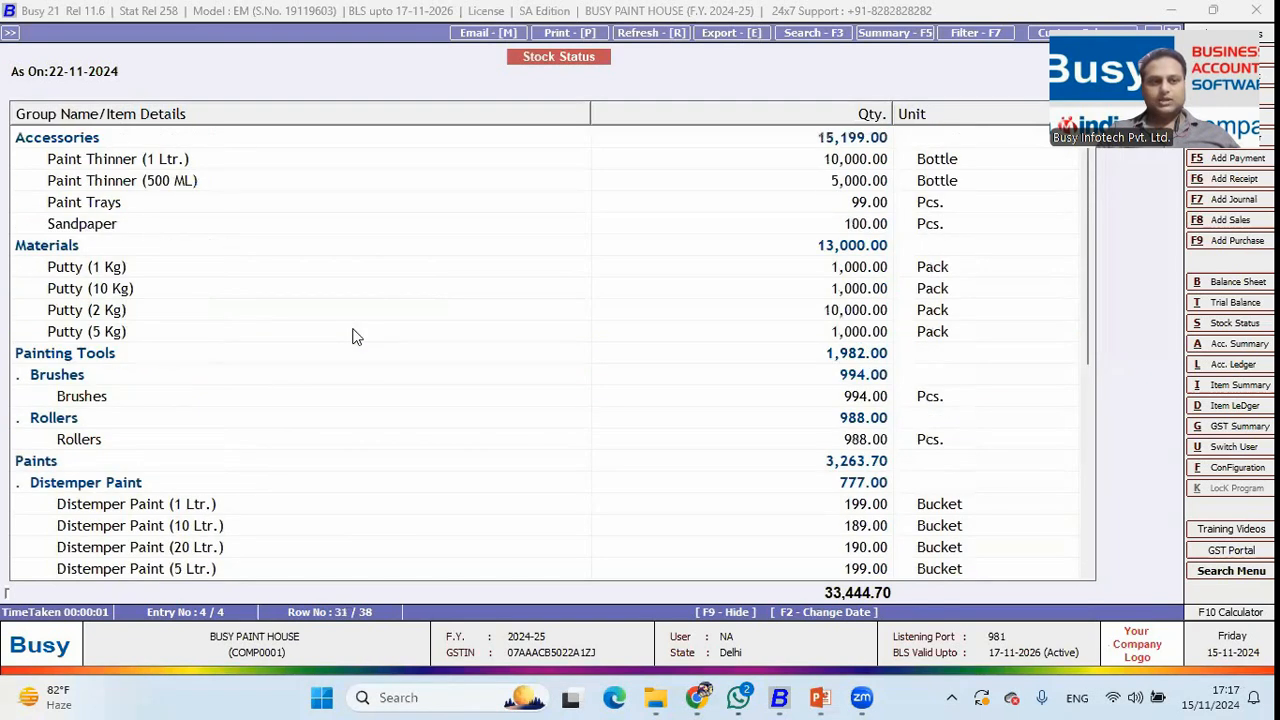
pyautogui.click(118, 400)
pyautogui.click(116, 371)
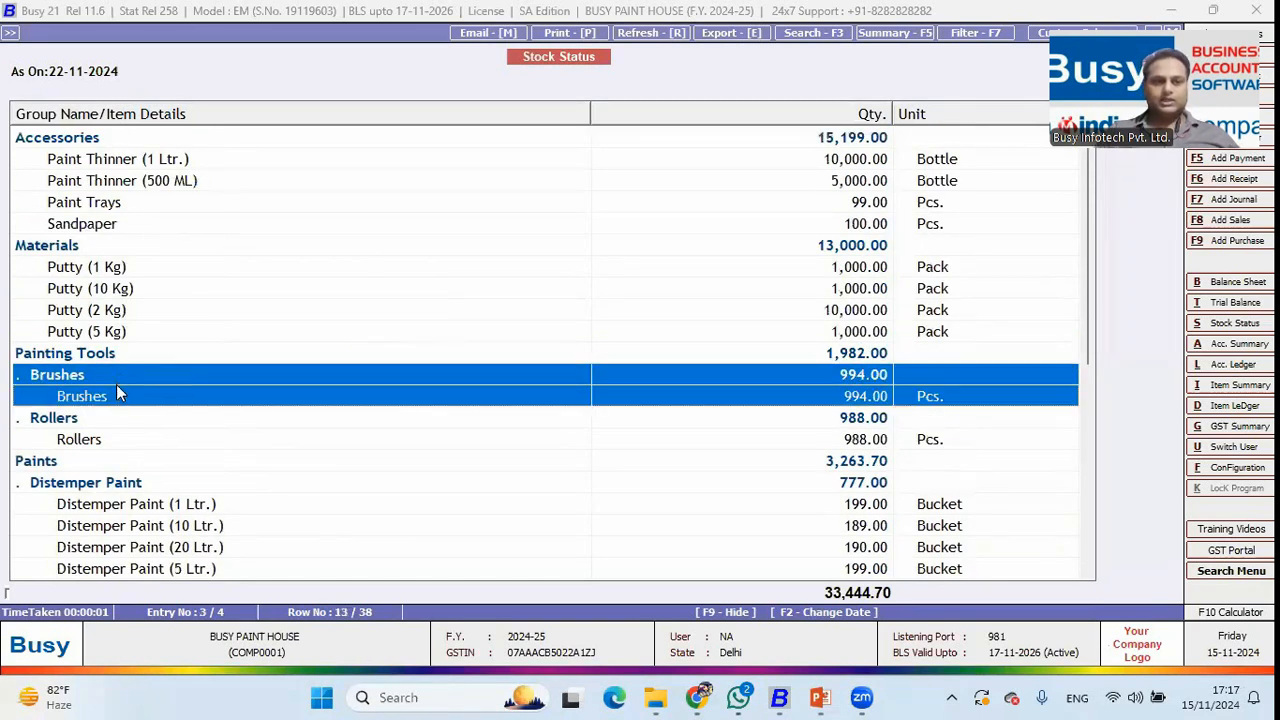
pyautogui.click(109, 439)
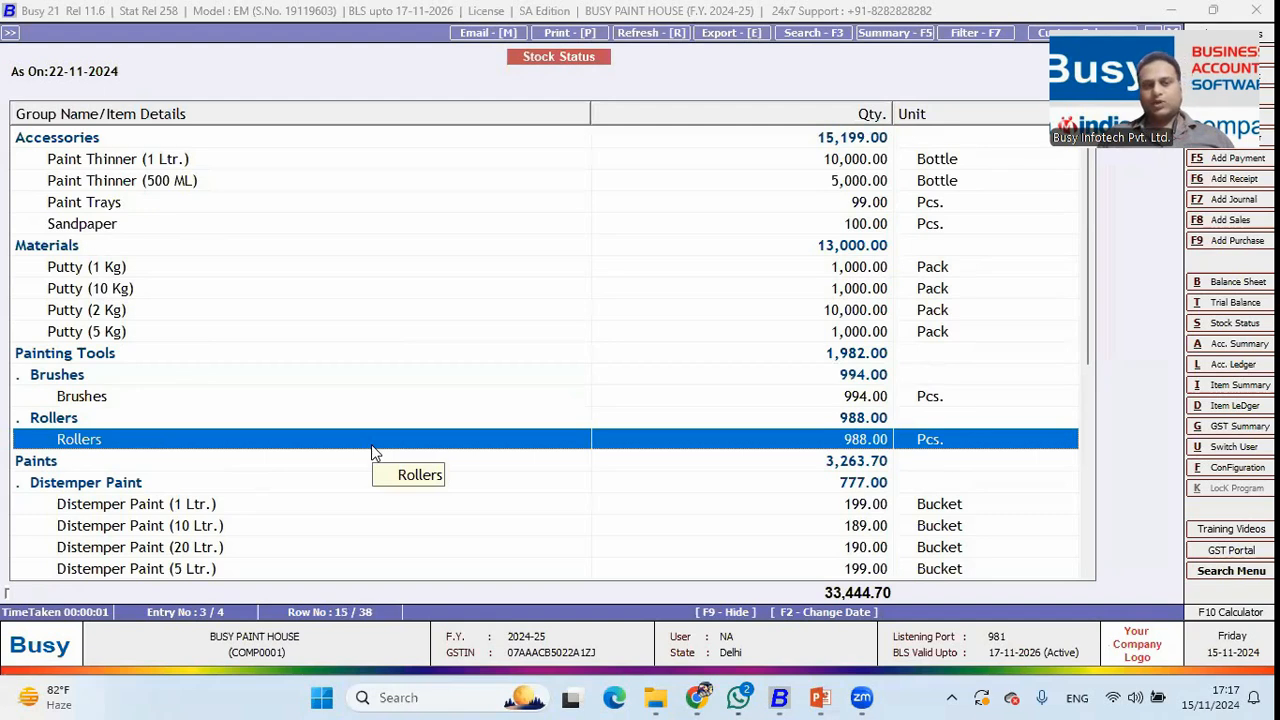
pyautogui.press('Escape')
pyautogui.press('Escape')
pyautogui.press('Escape')
pyautogui.press('Escape')
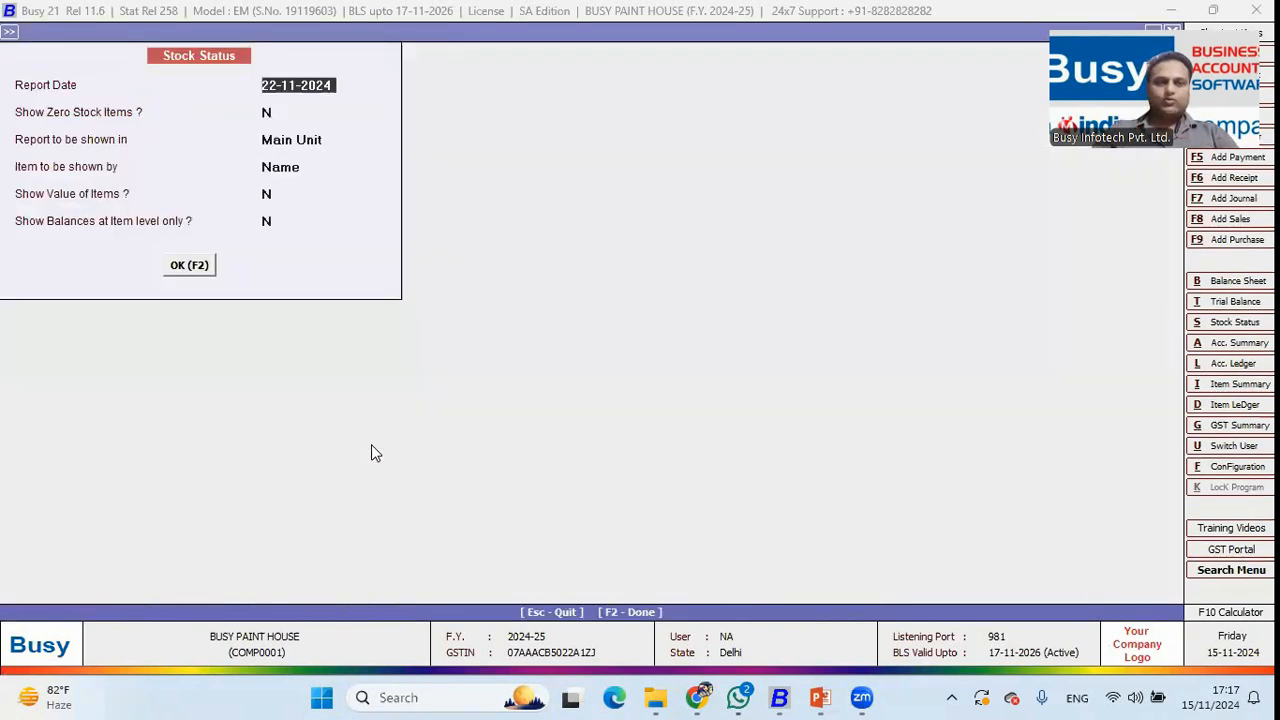
# Start a new purchase voucher from Transactions > Purchase > Add.
pyautogui.press('Left')
pyautogui.press('Left')
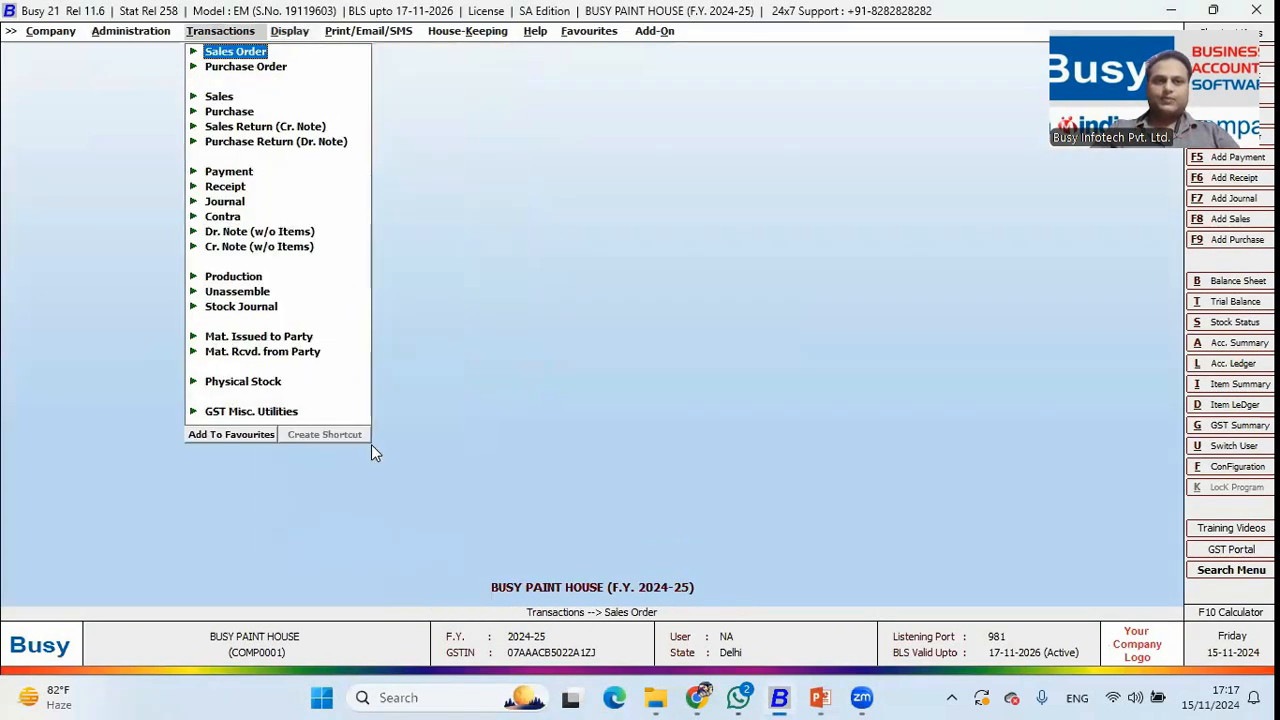
pyautogui.press('Up')
pyautogui.press('Up')
pyautogui.press('Up')
pyautogui.press('Return')
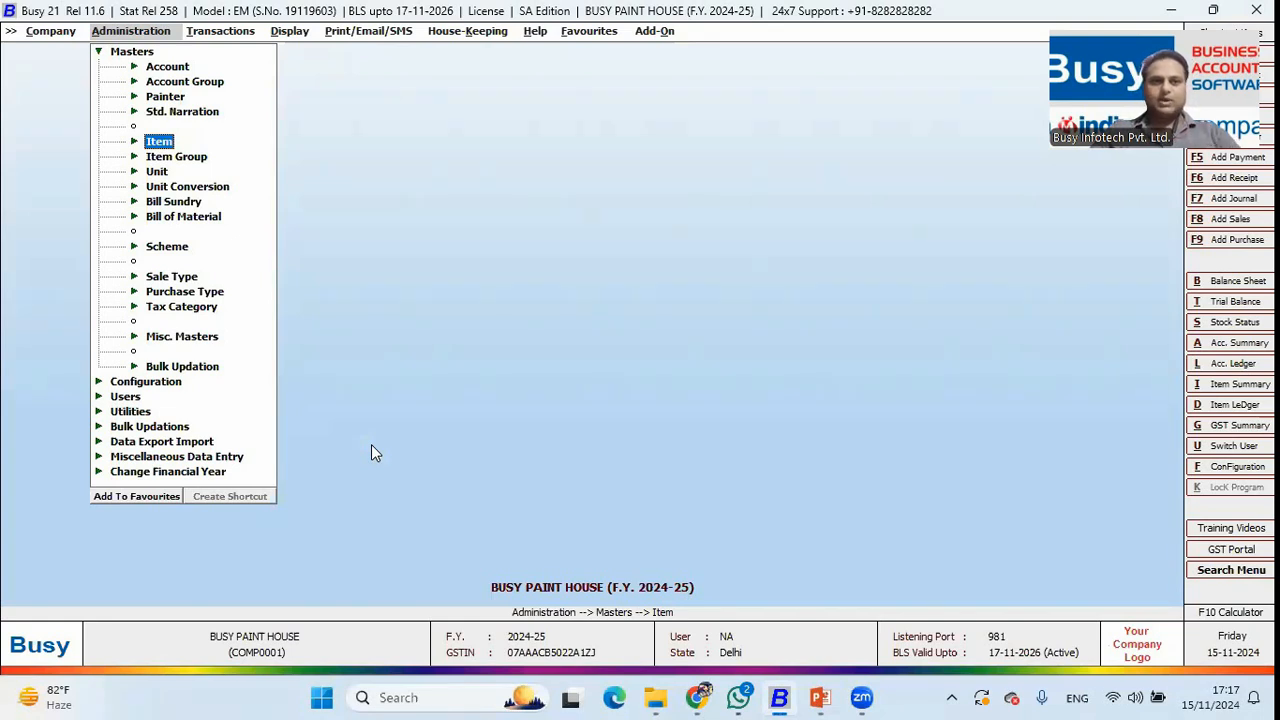
pyautogui.press('Right')
pyautogui.press('Down')
pyautogui.press('Down')
pyautogui.press('Down')
pyautogui.press('Return')
pyautogui.press('Return')
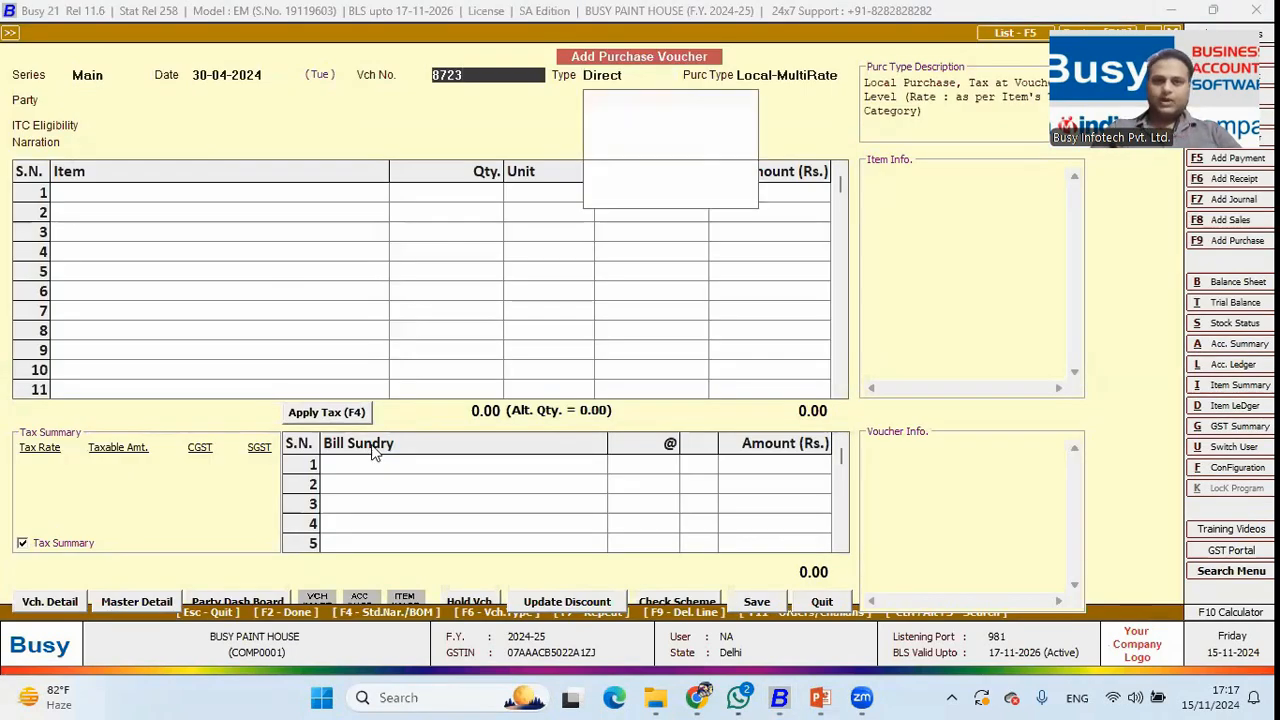
# Enter the voucher number, set Asian Paints Limited as party, and list Distemper items.
pyautogui.press('Return')
pyautogui.write('91922')
pyautogui.press('Return')
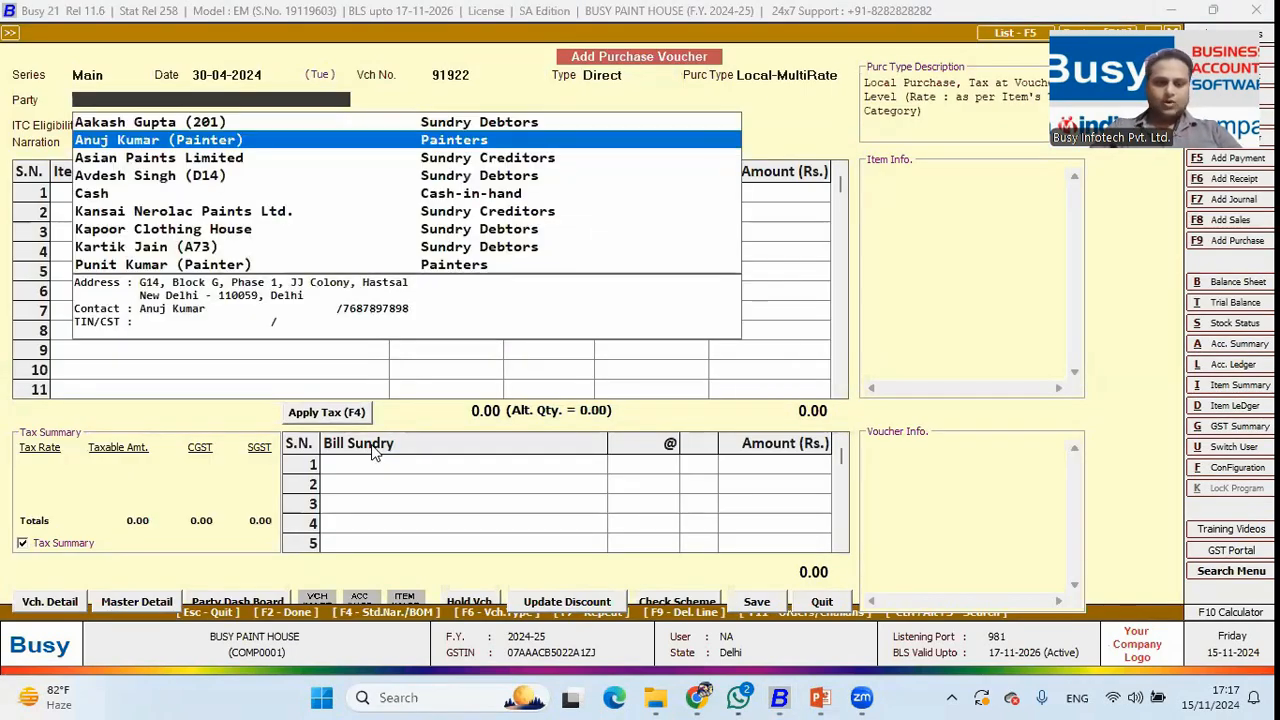
pyautogui.write('asi')
pyautogui.press('Return')
pyautogui.press('Return')
pyautogui.write('d')
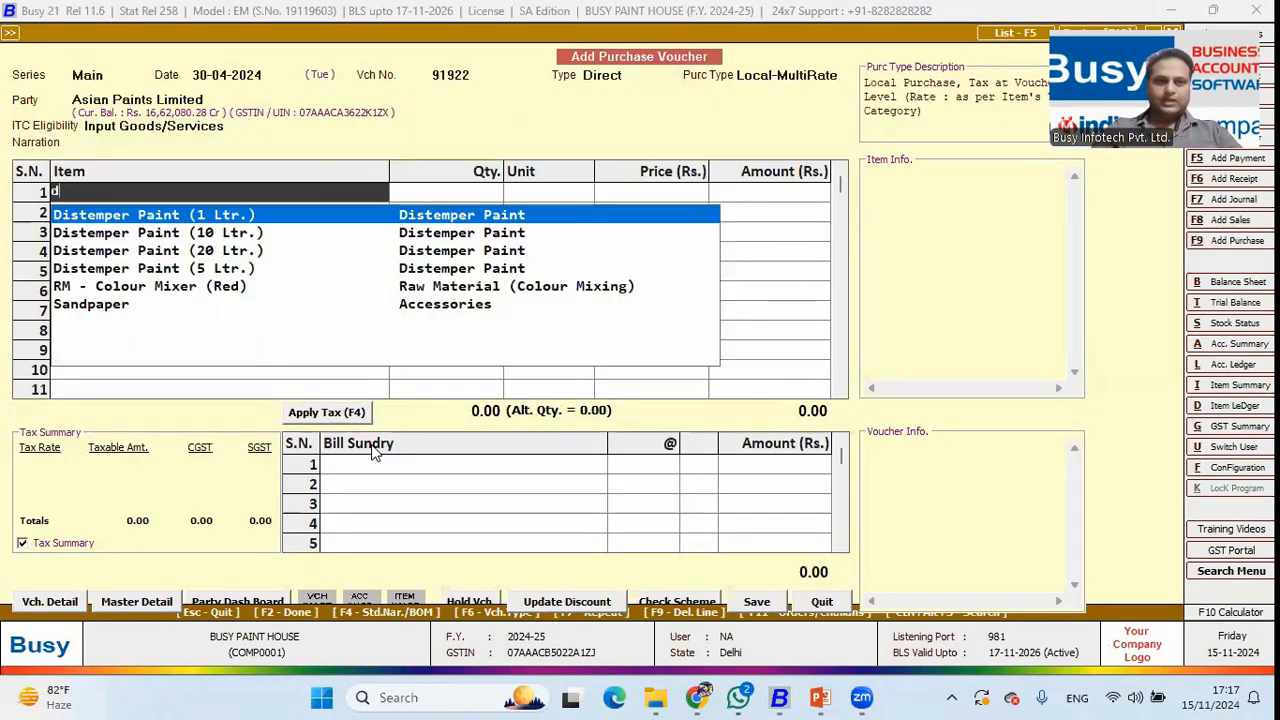
pyautogui.press('Down')
pyautogui.press('Down')
# Add Distemper Paint (10 Ltr.) to row 1 with a quantity of 20.
pyautogui.press('Up')
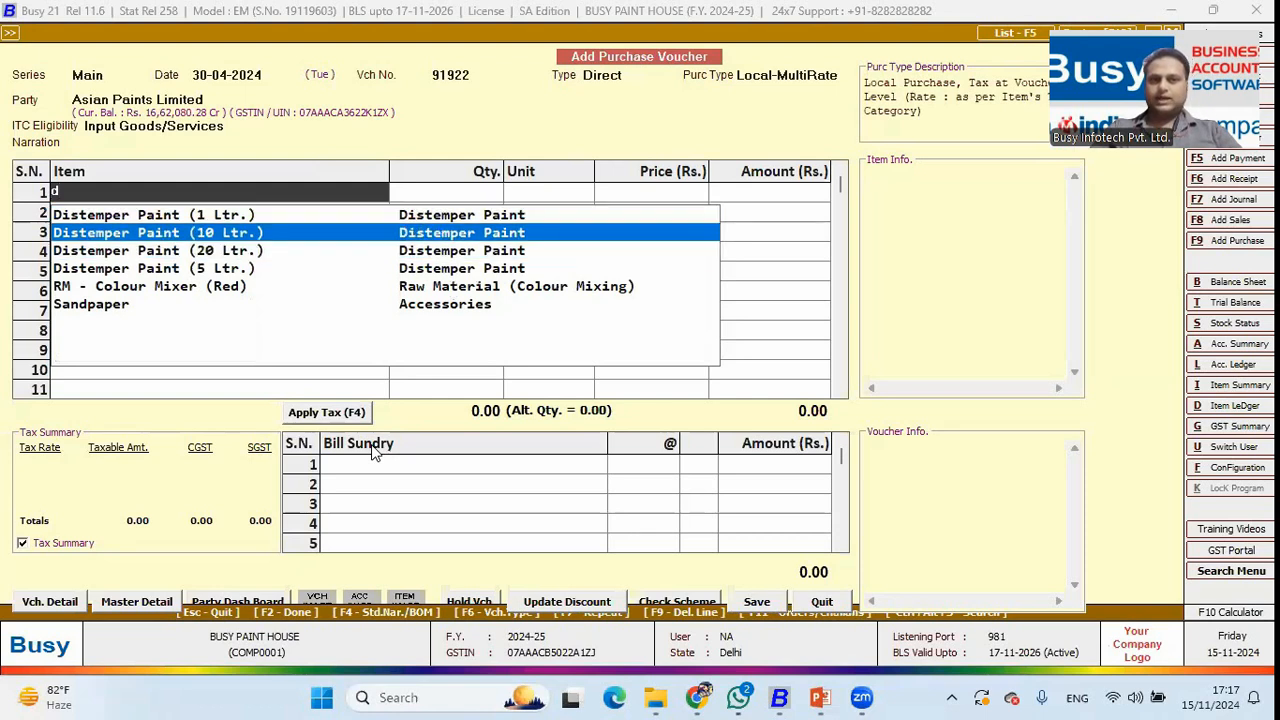
pyautogui.press('Return')
pyautogui.write('10')
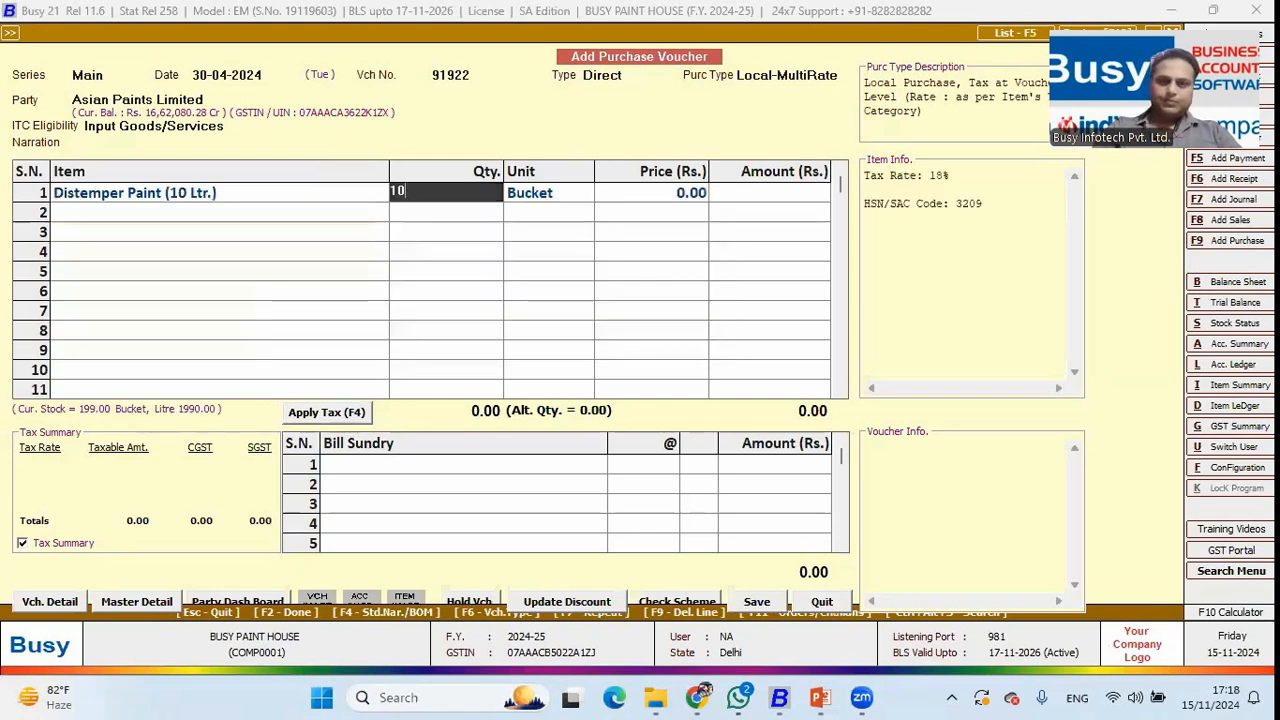
pyautogui.press('BackSpace')
pyautogui.press('BackSpace')
pyautogui.write('20')
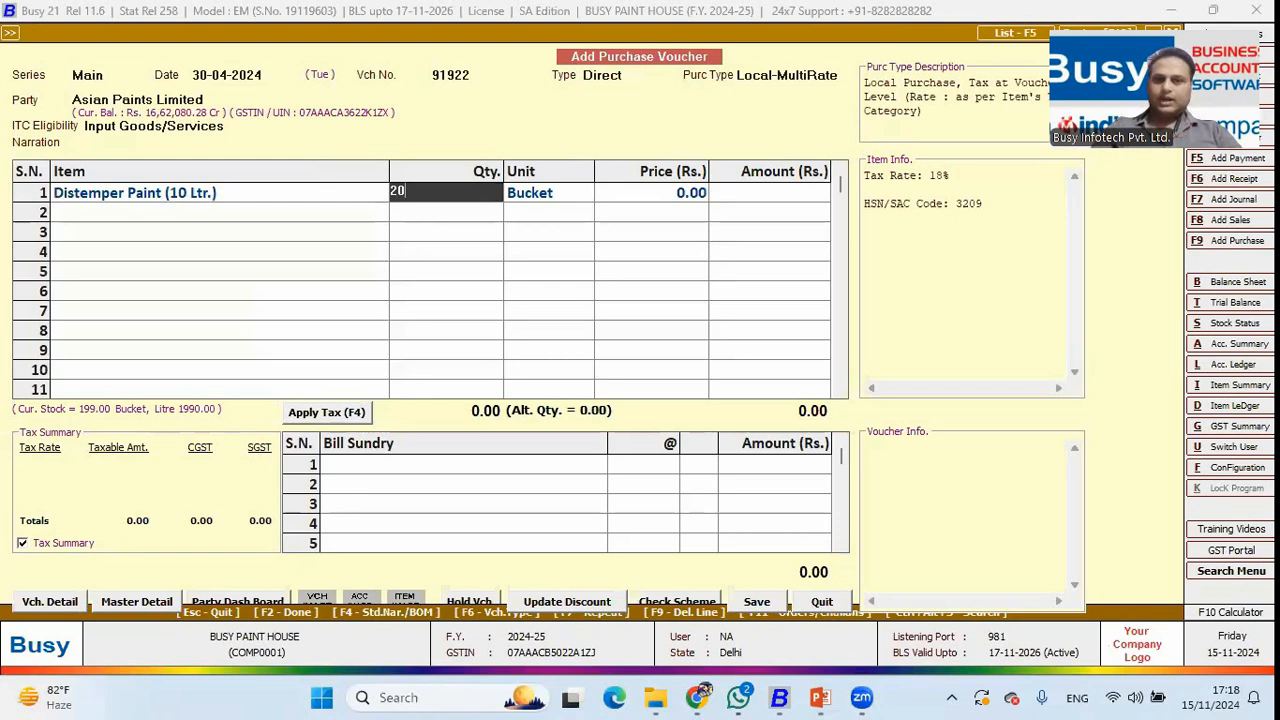
pyautogui.press('Return')
pyautogui.press('Return')
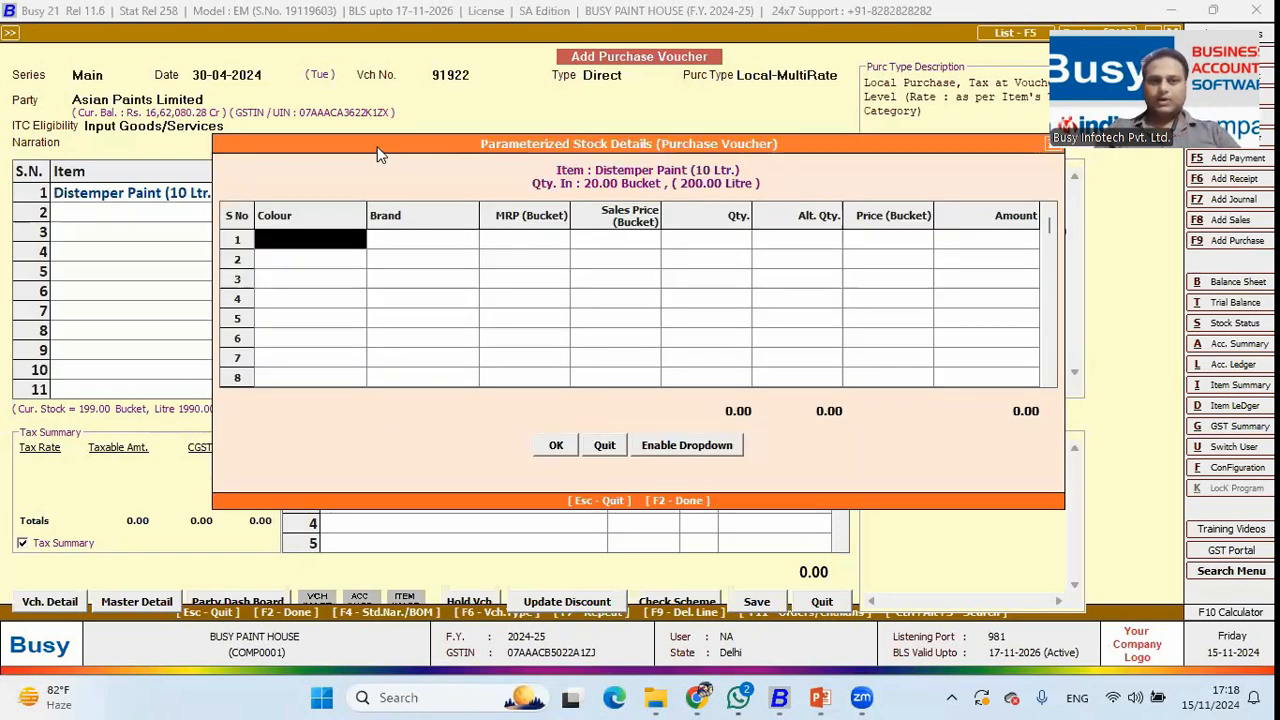
pyautogui.moveTo(377, 148); pyautogui.dragTo(356, 249)
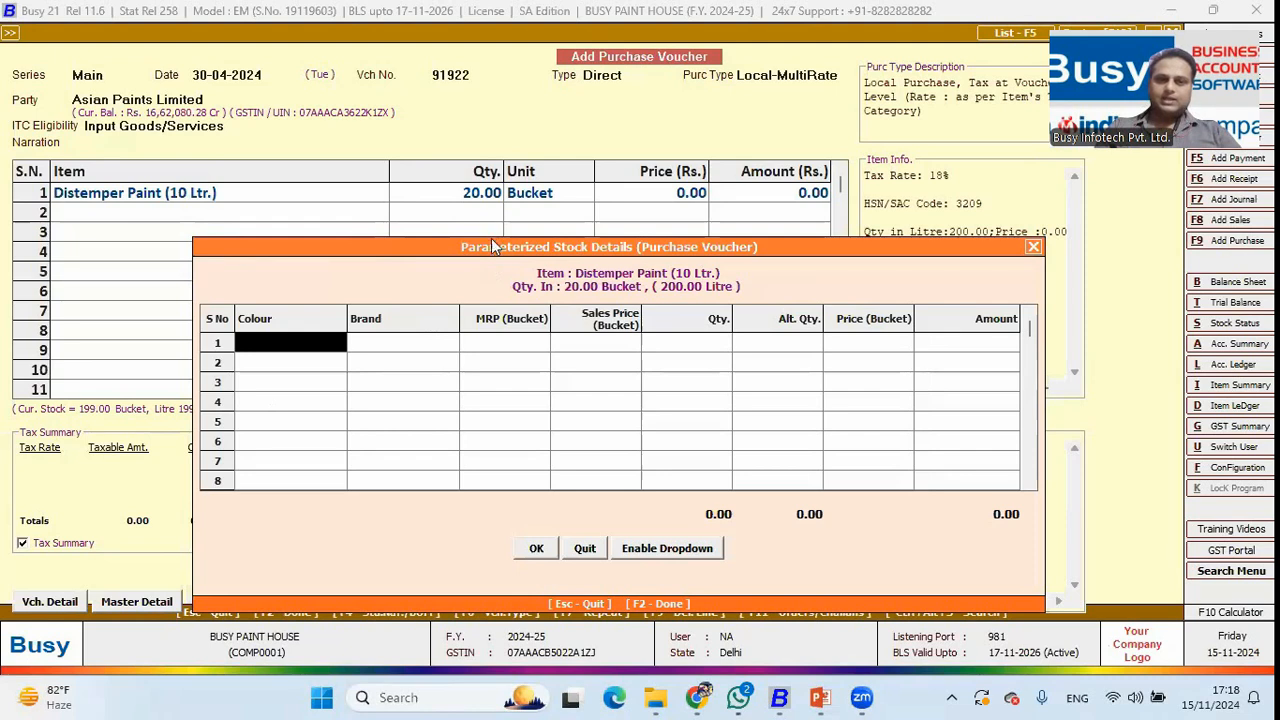
pyautogui.moveTo(502, 257); pyautogui.dragTo(494, 170)
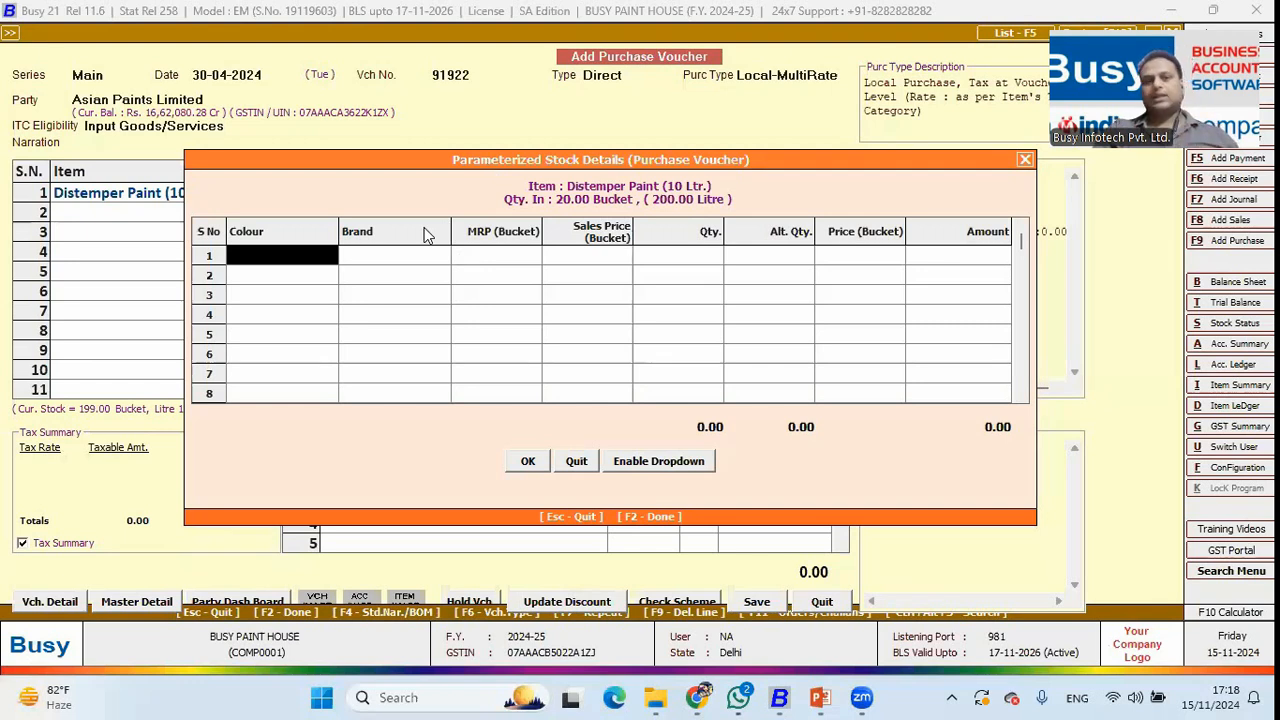
# Enter White, Asian Paints, sales price 600 and MRP 899 for the first parameter row.
pyautogui.press('Down')
pyautogui.press('Down')
pyautogui.press('Down')
pyautogui.press('Down')
pyautogui.press('Down')
pyautogui.press('Return')
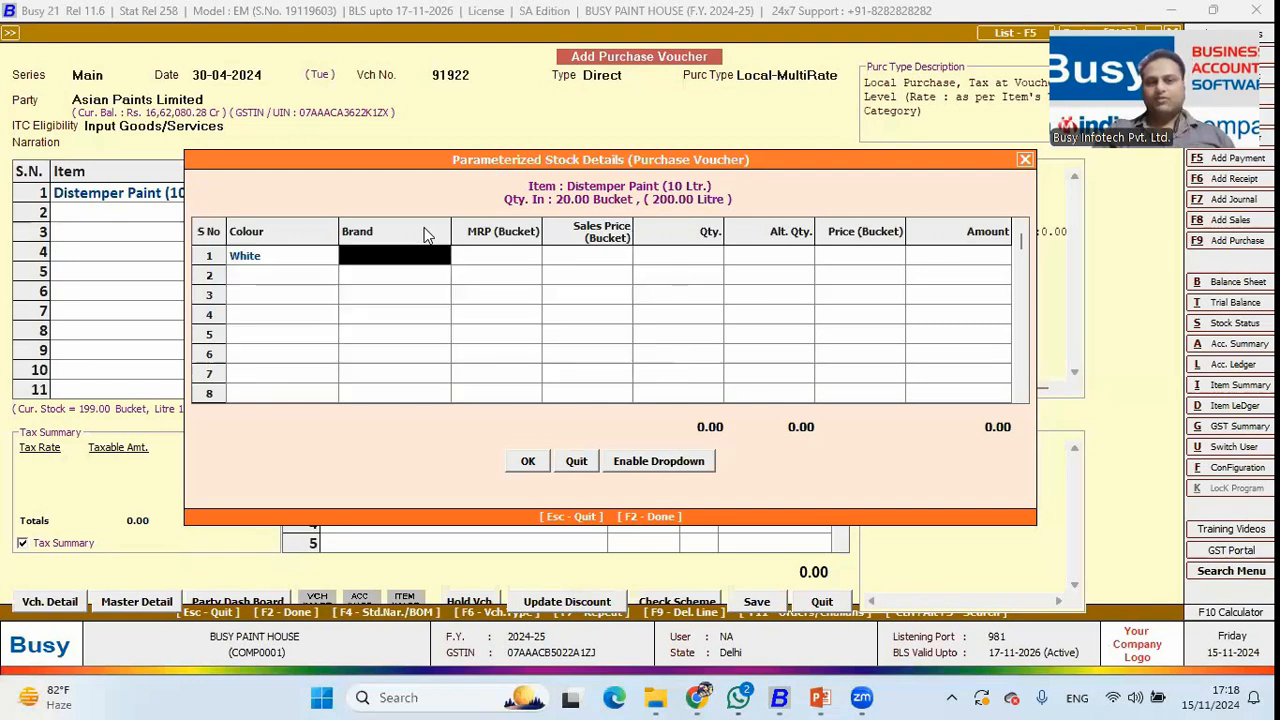
pyautogui.press('Return')
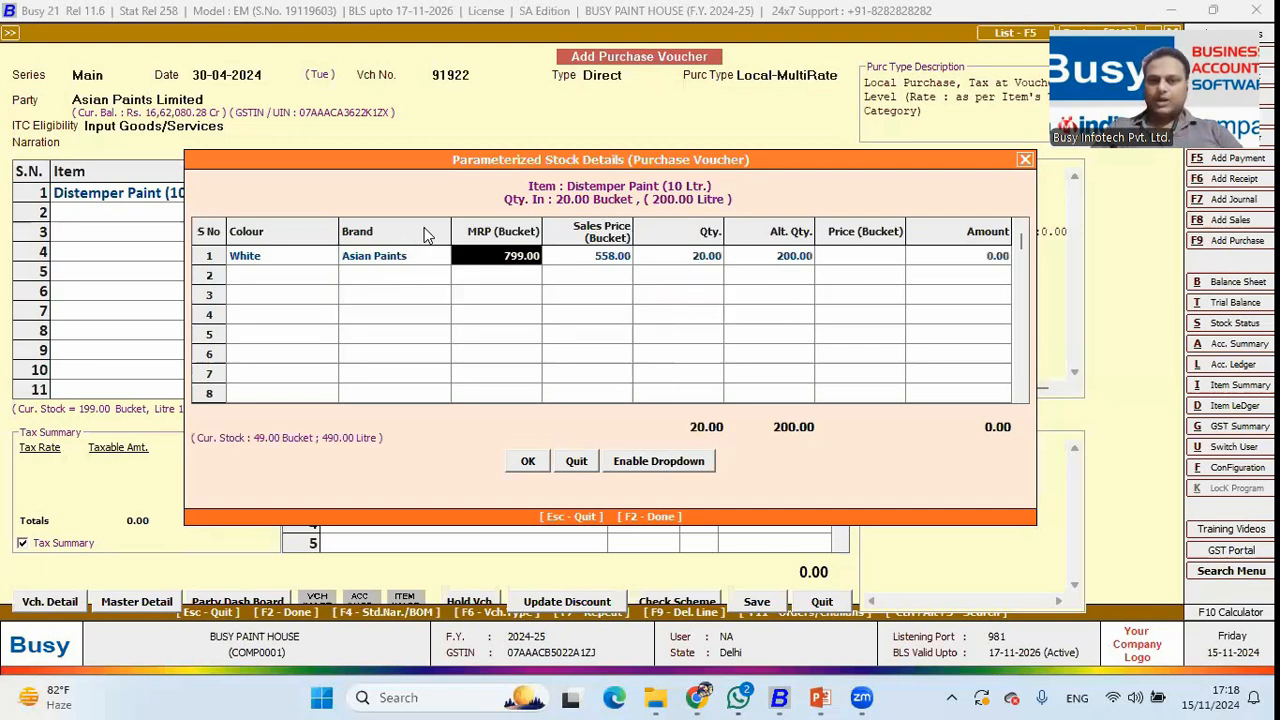
pyautogui.press('Return')
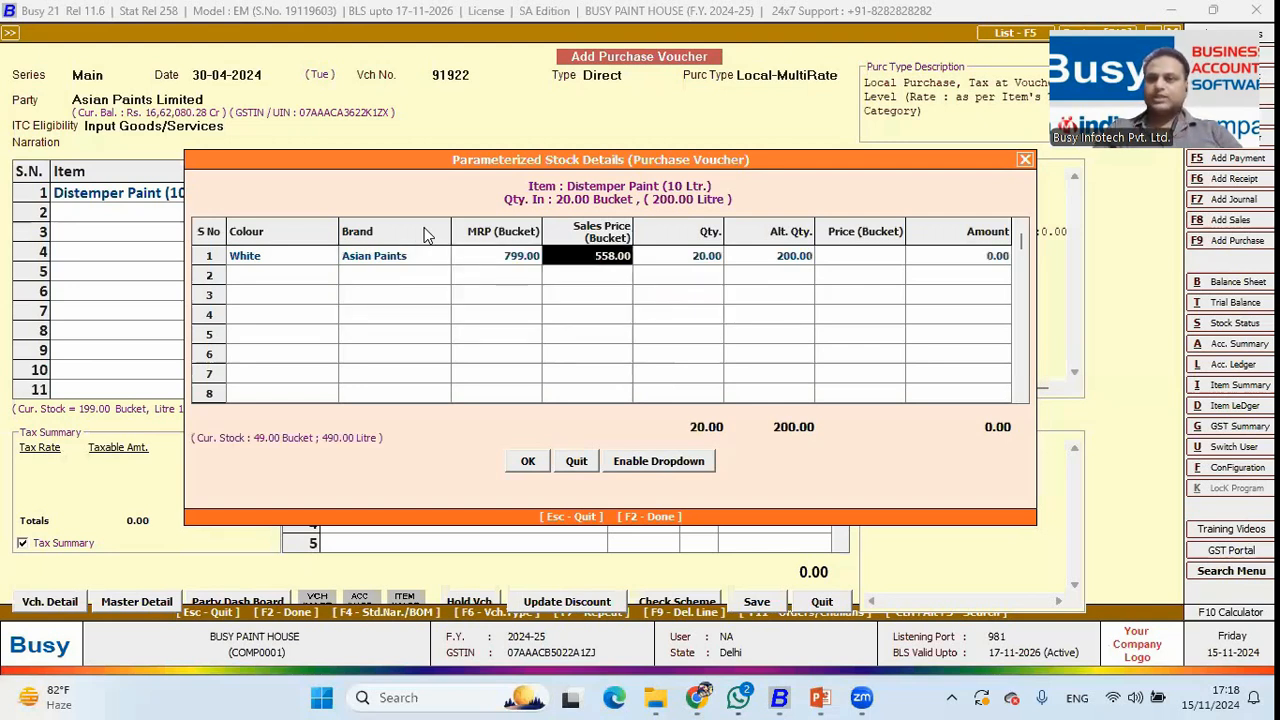
pyautogui.write('600')
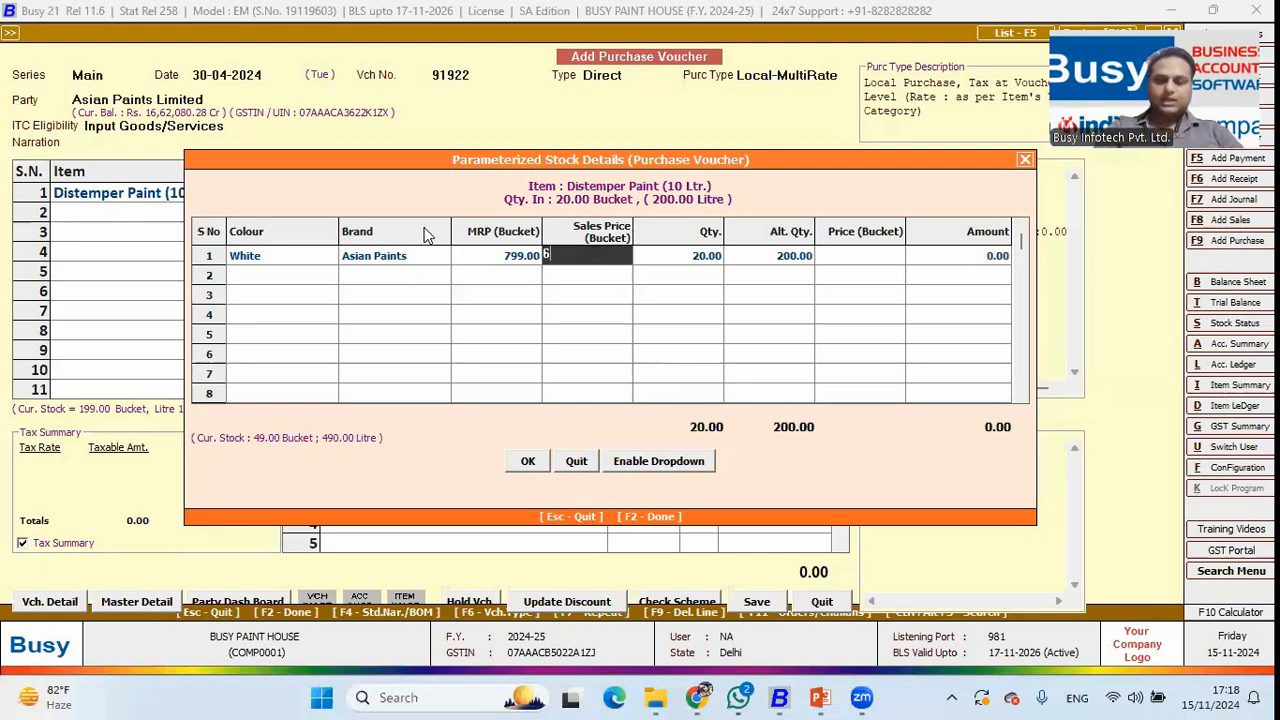
pyautogui.press('Return')
pyautogui.press('Left')
pyautogui.press('Left')
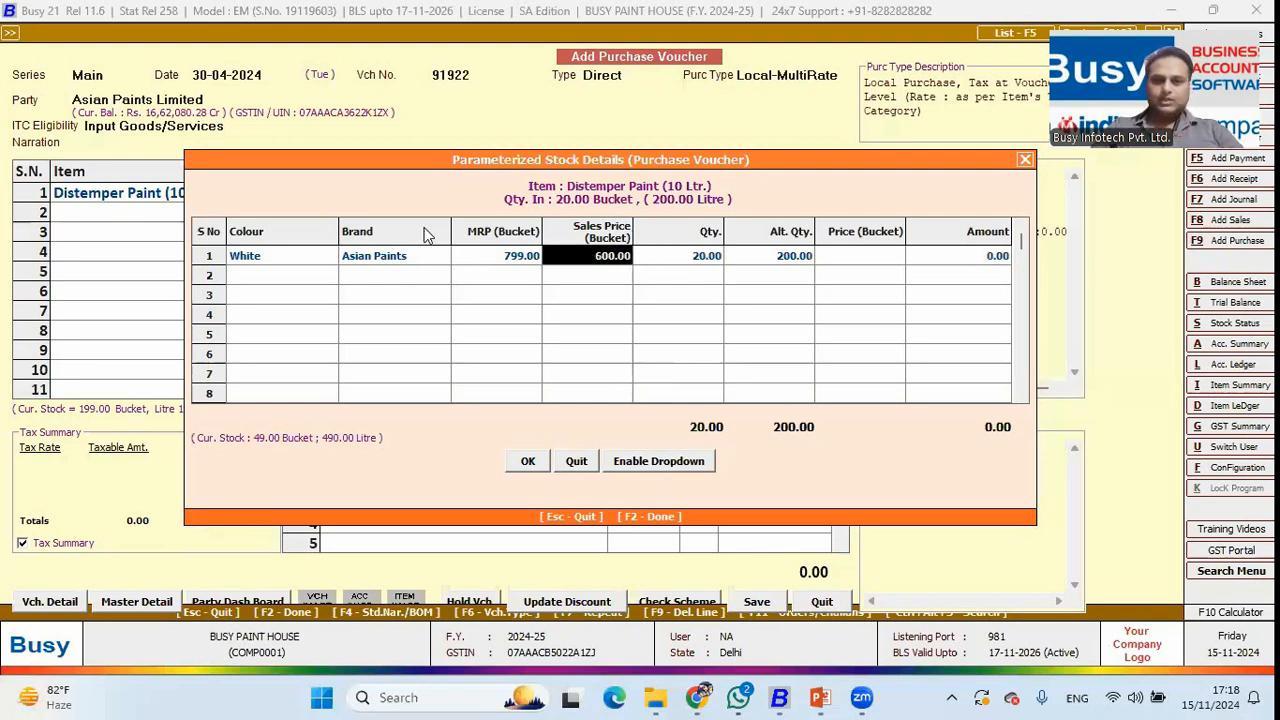
pyautogui.write('718')
pyautogui.press('Return')
pyautogui.press('Left')
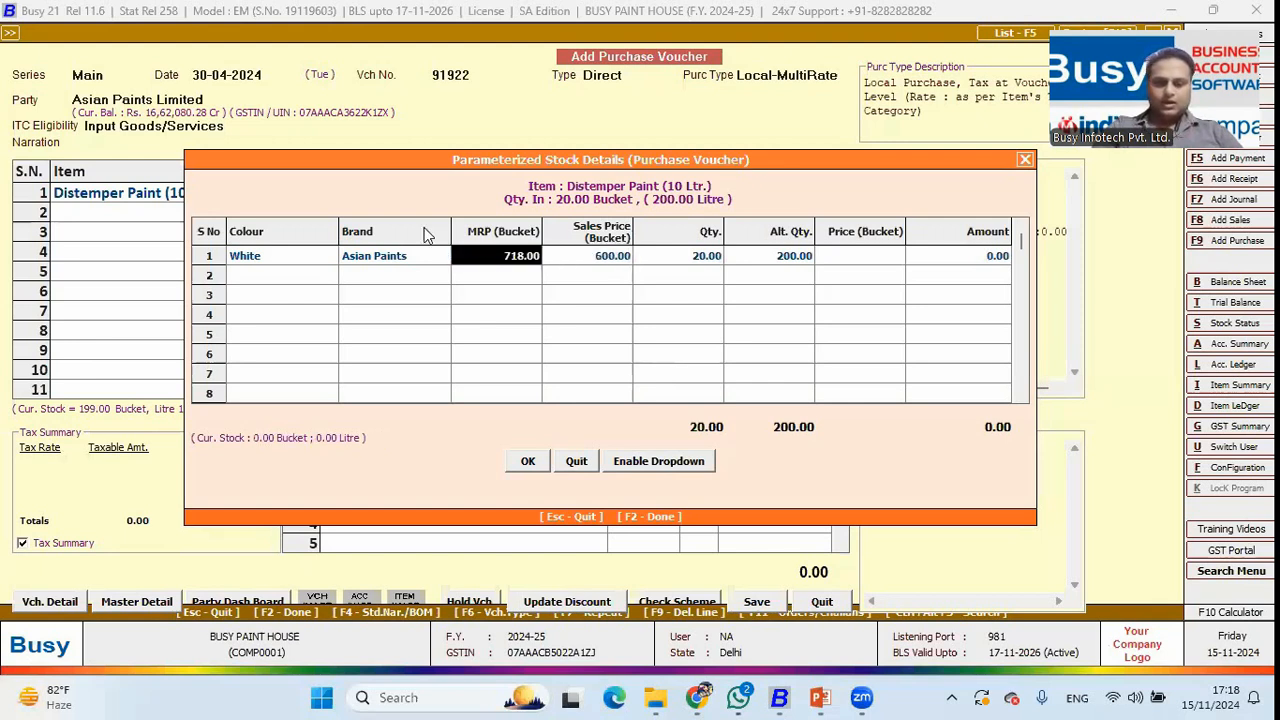
pyautogui.write('899')
pyautogui.press('Return')
# Give the White row a quantity of 10 and a bucket price of 350.
pyautogui.press('Return')
pyautogui.write('10')
pyautogui.press('Return')
pyautogui.press('Left')
pyautogui.press('Left')
pyautogui.press('Left')
pyautogui.press('Left')
pyautogui.press('Left')
pyautogui.press('Right')
pyautogui.press('Right')
pyautogui.press('Left')
pyautogui.press('Right')
pyautogui.press('Right')
pyautogui.press('Right')
pyautogui.press('Right')
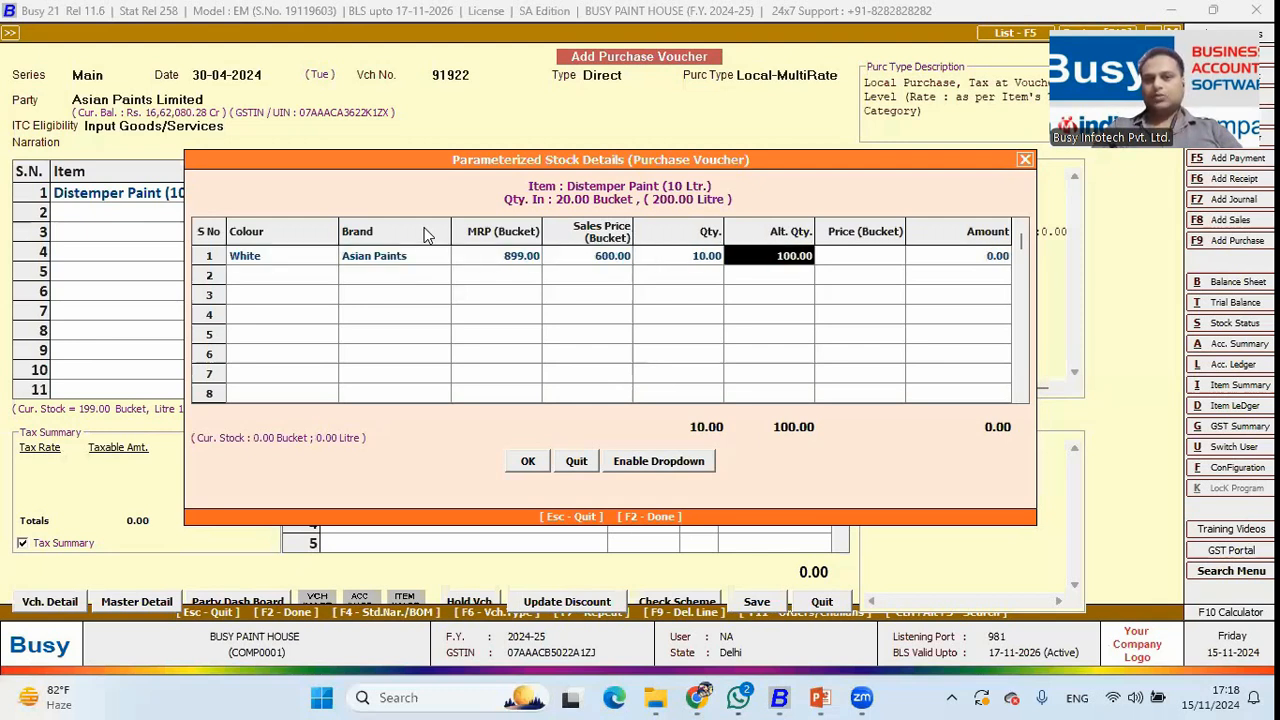
pyautogui.press('Right')
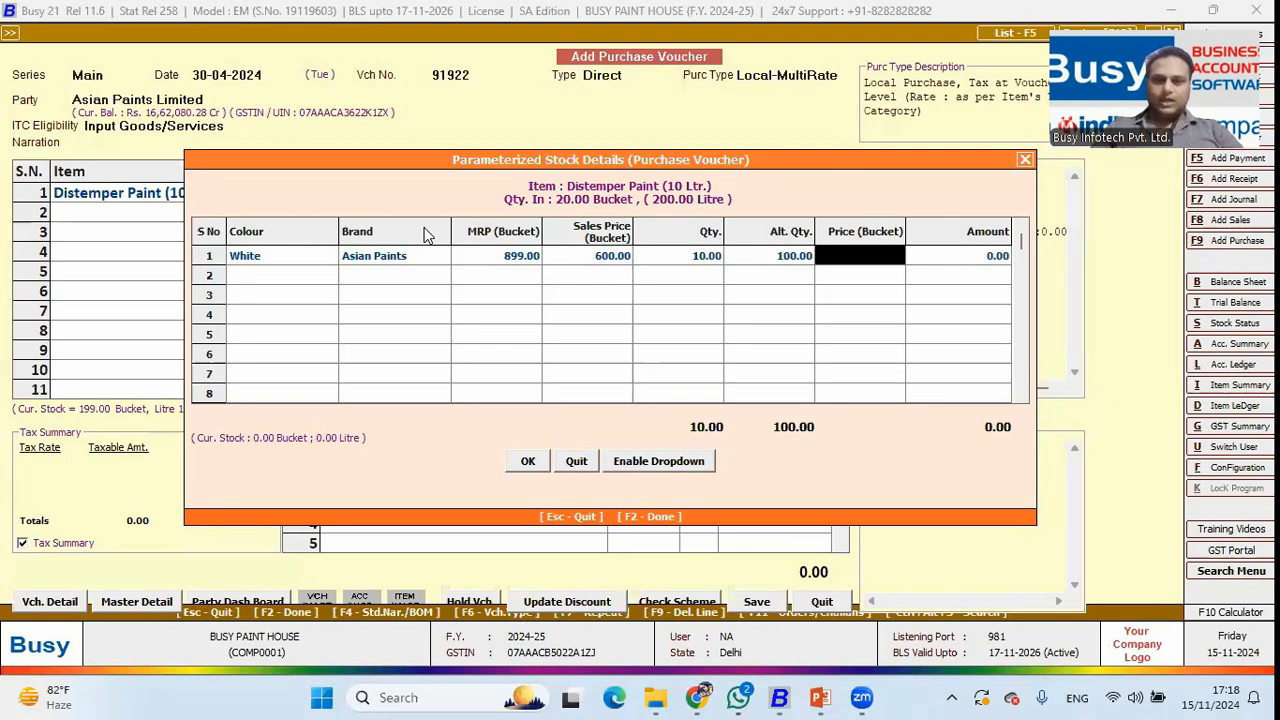
pyautogui.write('350')
pyautogui.press('Return')
# Add a Yellow row priced at 360 per bucket.
pyautogui.press('Return')
pyautogui.press('Down')
pyautogui.press('Down')
pyautogui.press('Down')
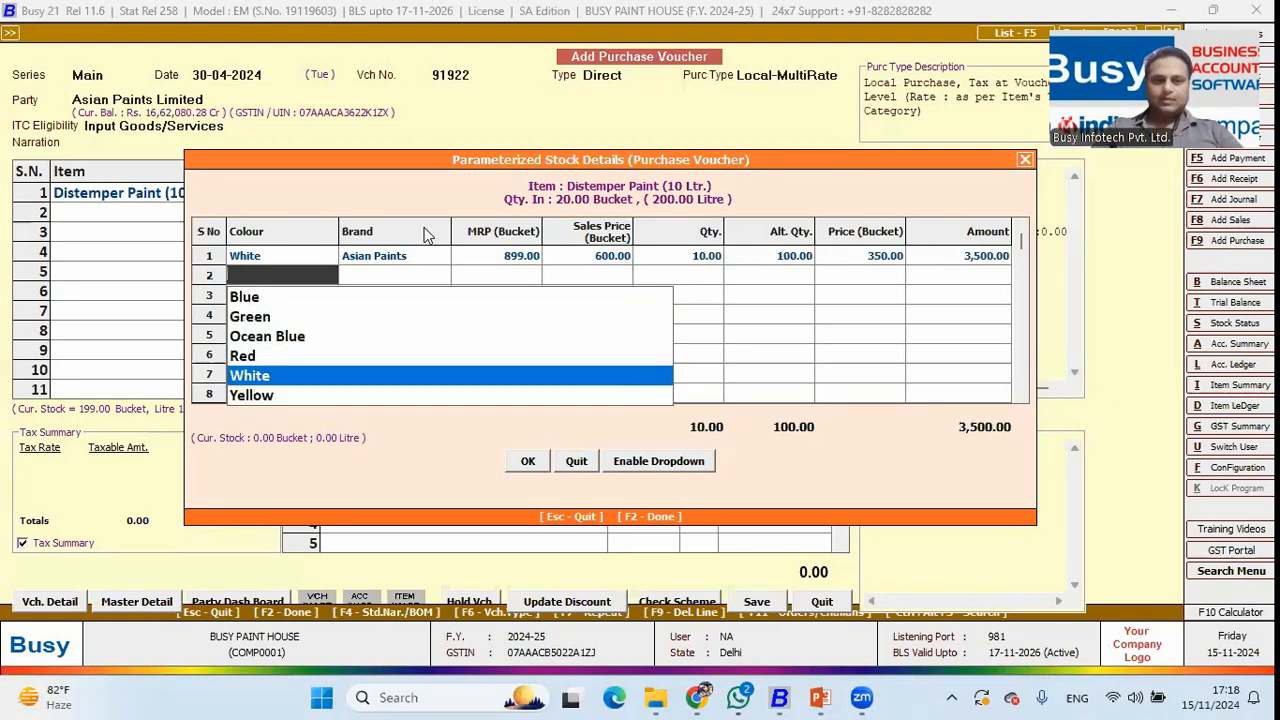
pyautogui.press('Return')
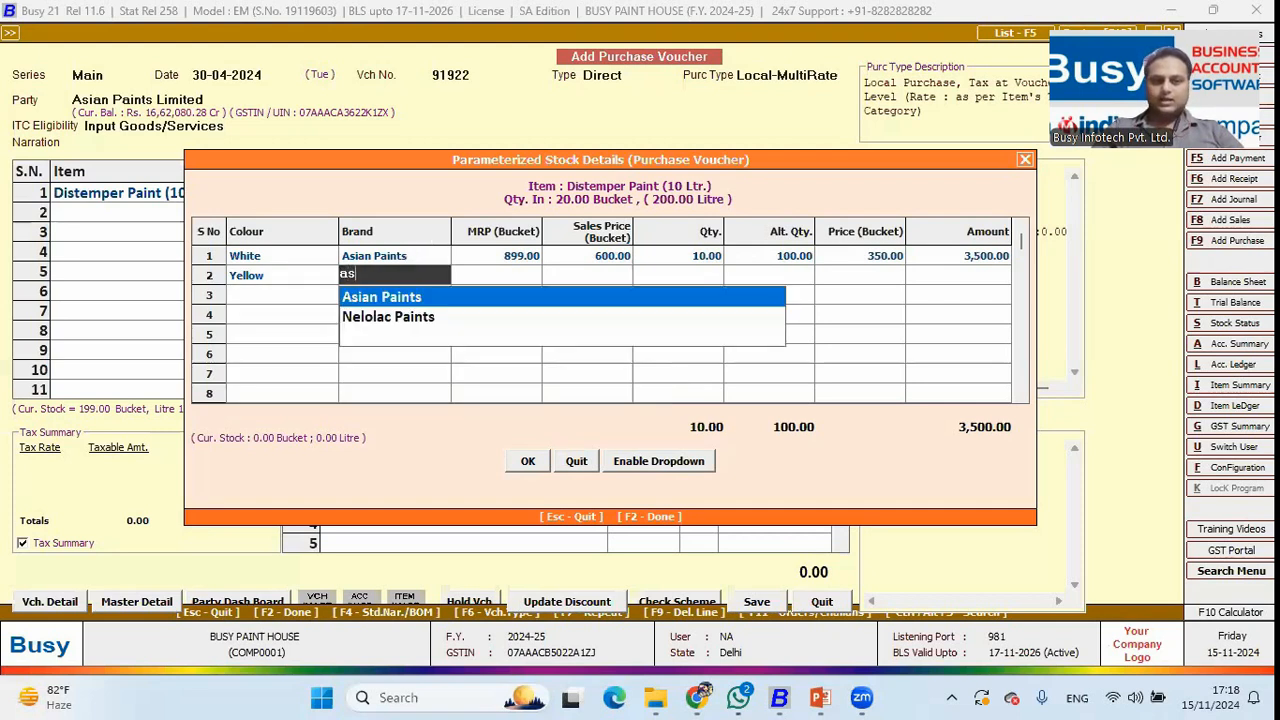
pyautogui.press('Return')
pyautogui.press('Return')
pyautogui.press('Return')
pyautogui.press('Return')
pyautogui.press('Return')
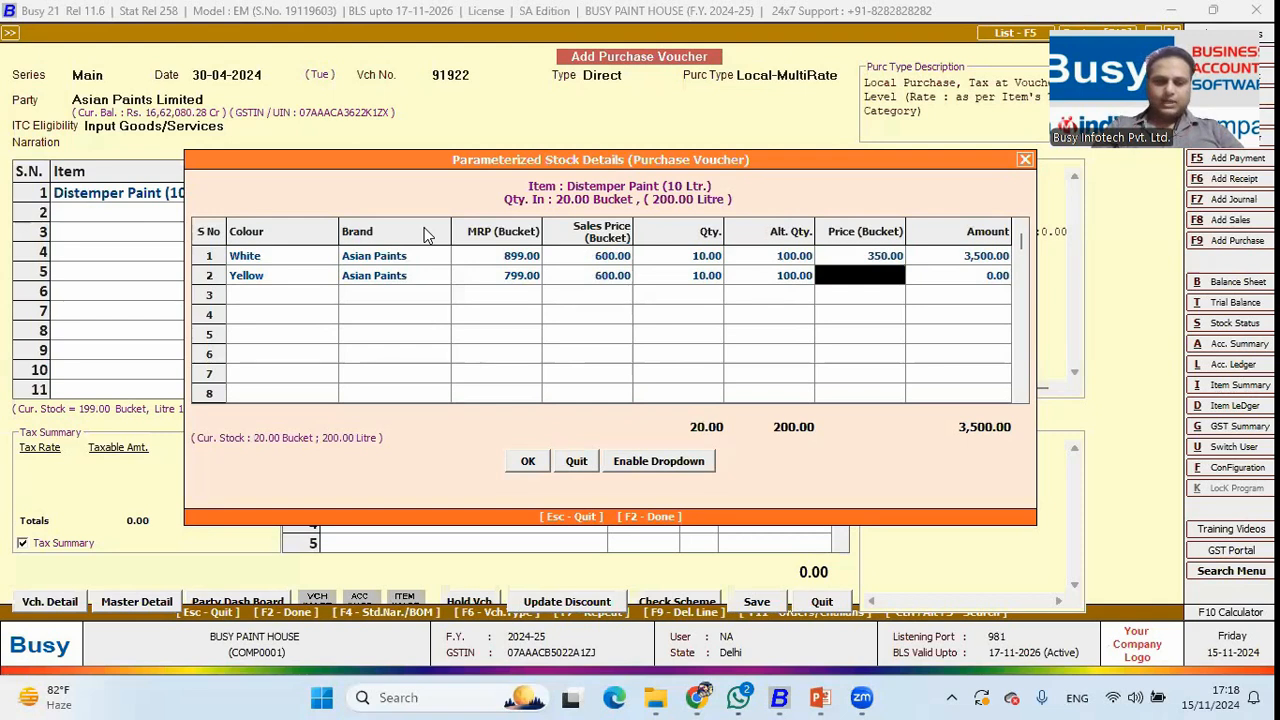
pyautogui.write('360')
pyautogui.press('Return')
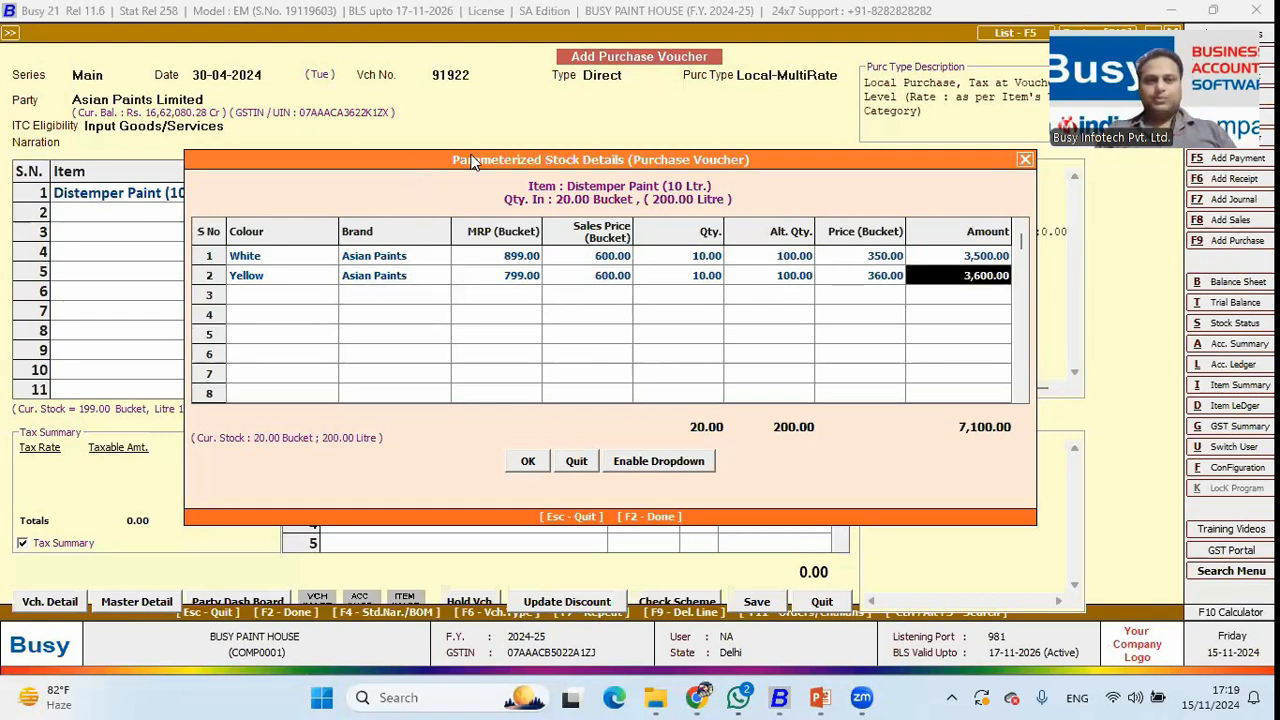
# Review the White and Yellow parameter rows and finish the Distemper Paint item line.
pyautogui.moveTo(472, 162); pyautogui.dragTo(466, 228)
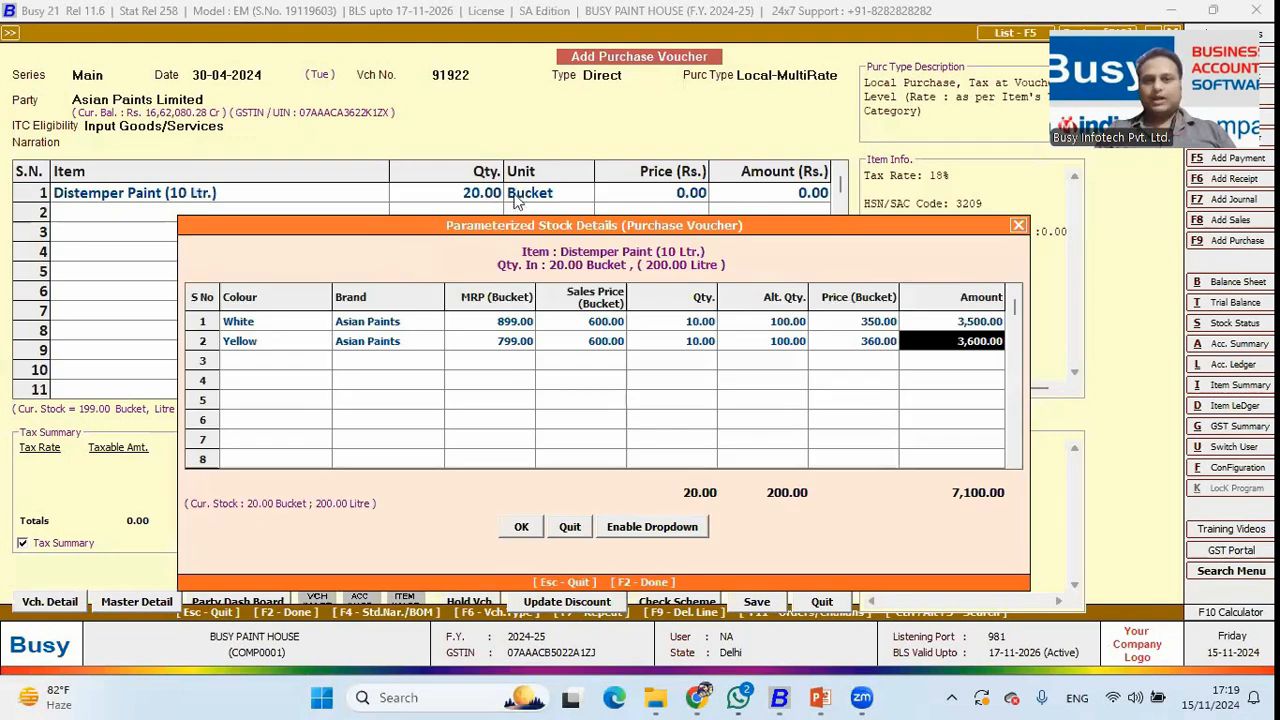
pyautogui.click(276, 324)
pyautogui.click(658, 323)
pyautogui.click(287, 321)
pyautogui.click(281, 345)
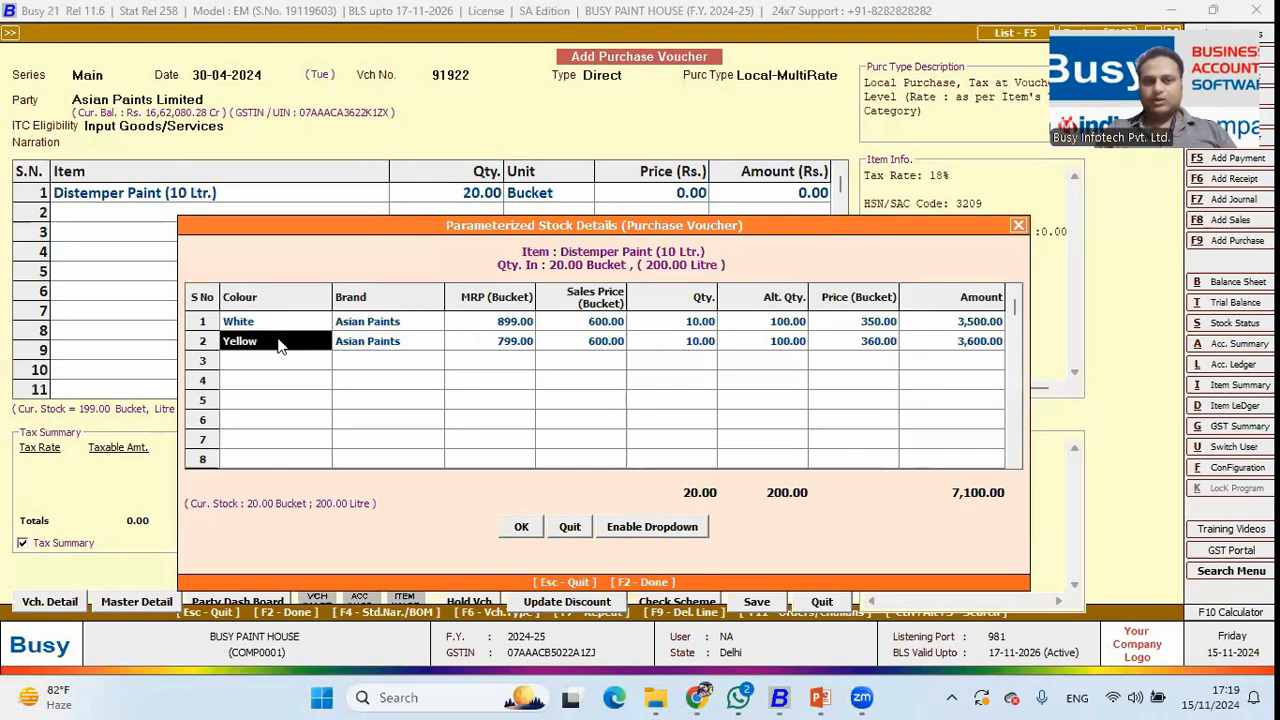
pyautogui.click(350, 350)
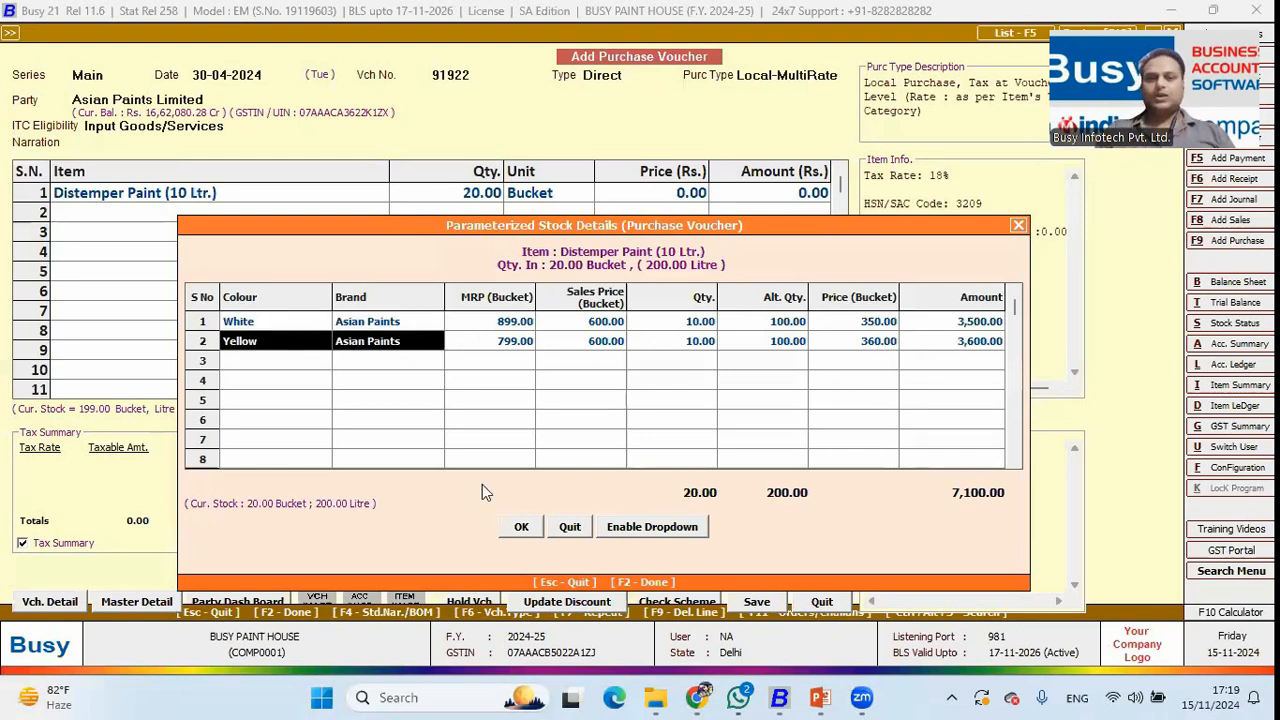
pyautogui.click(521, 526)
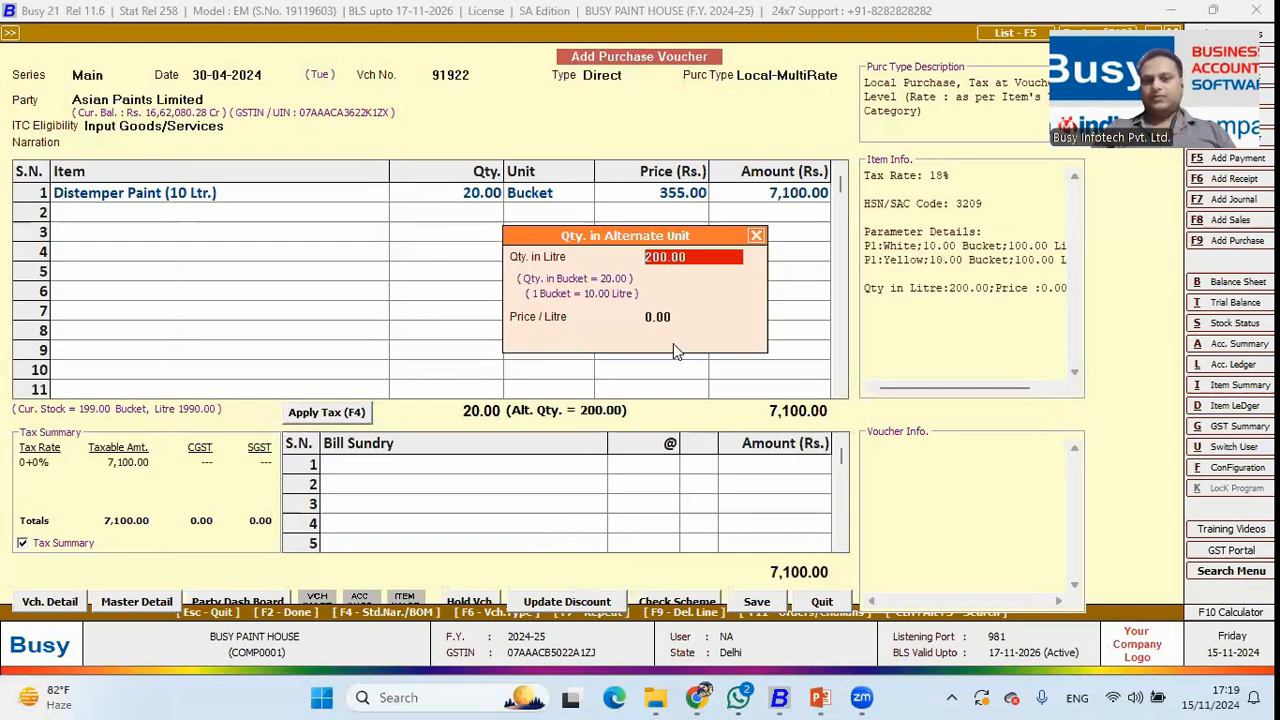
pyautogui.press('Return')
pyautogui.press('Return')
pyautogui.press('Return')
pyautogui.press('Return')
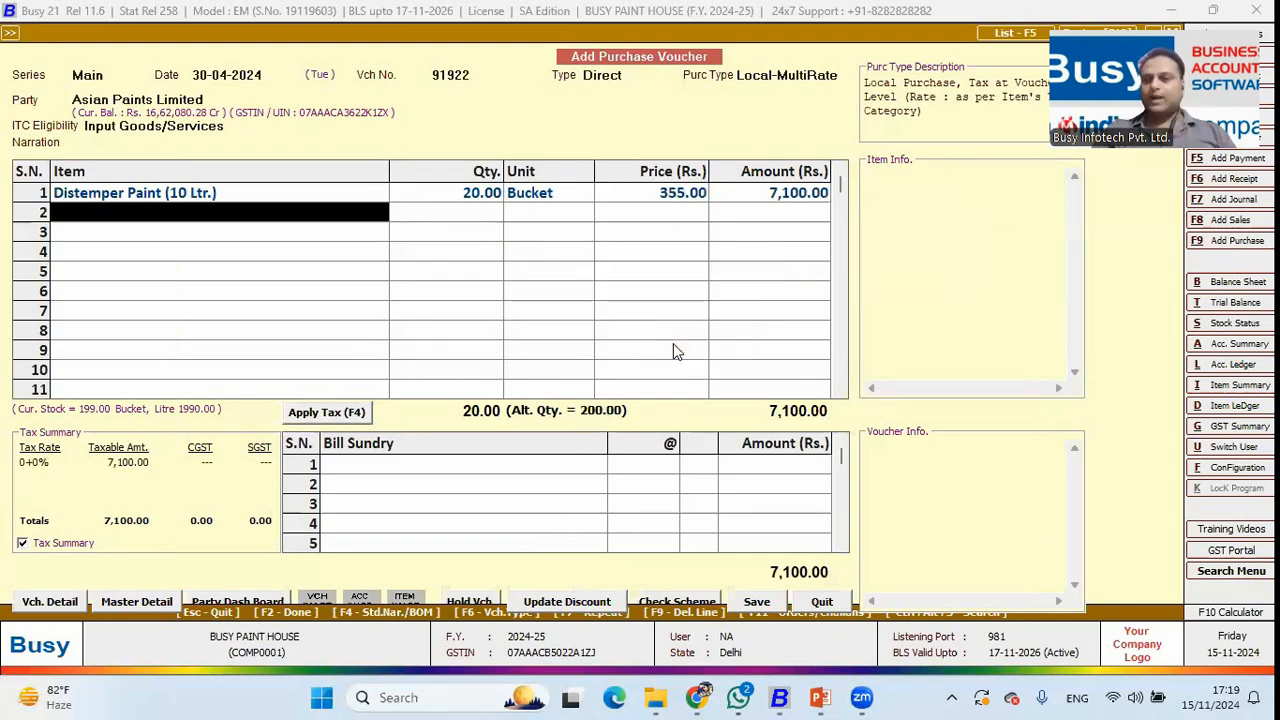
# Apply CGST and SGST, then save, accepting the maximum-level alert and GST reporting details.
pyautogui.click(337, 414)
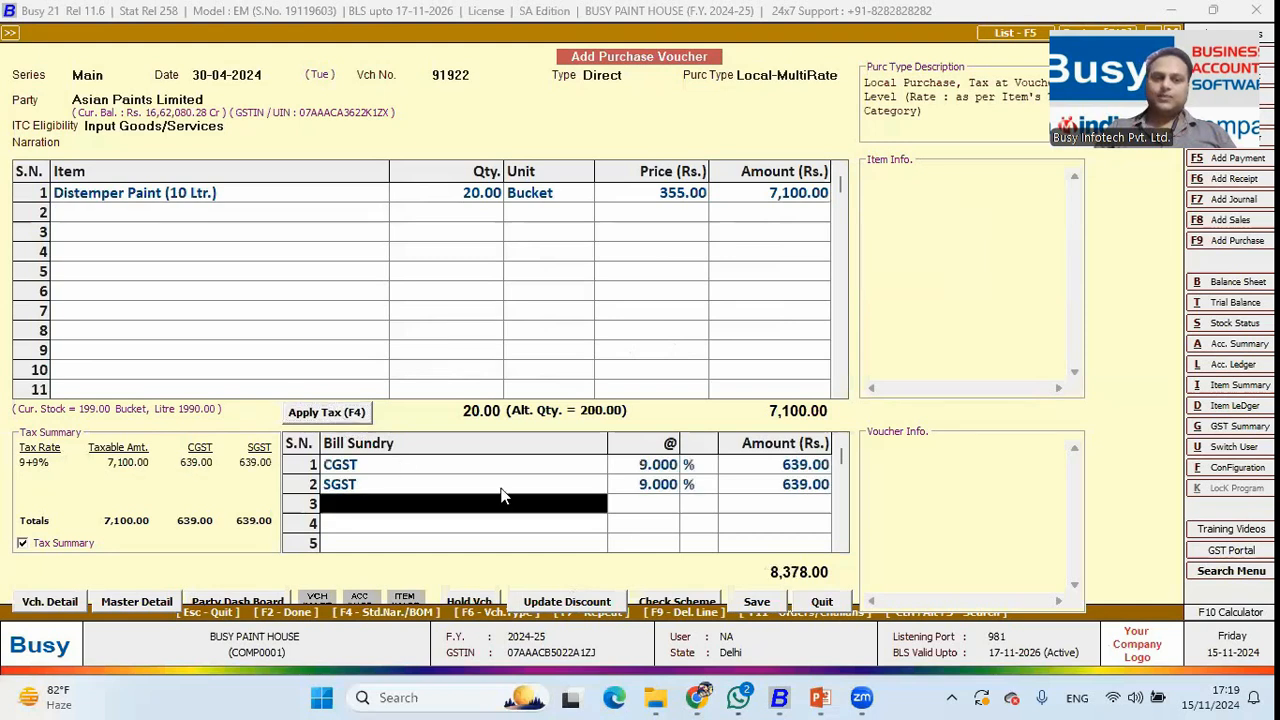
pyautogui.press('F2')
pyautogui.press('Left')
pyautogui.press('Return')
pyautogui.press('Return')
pyautogui.press('Return')
pyautogui.press('Return')
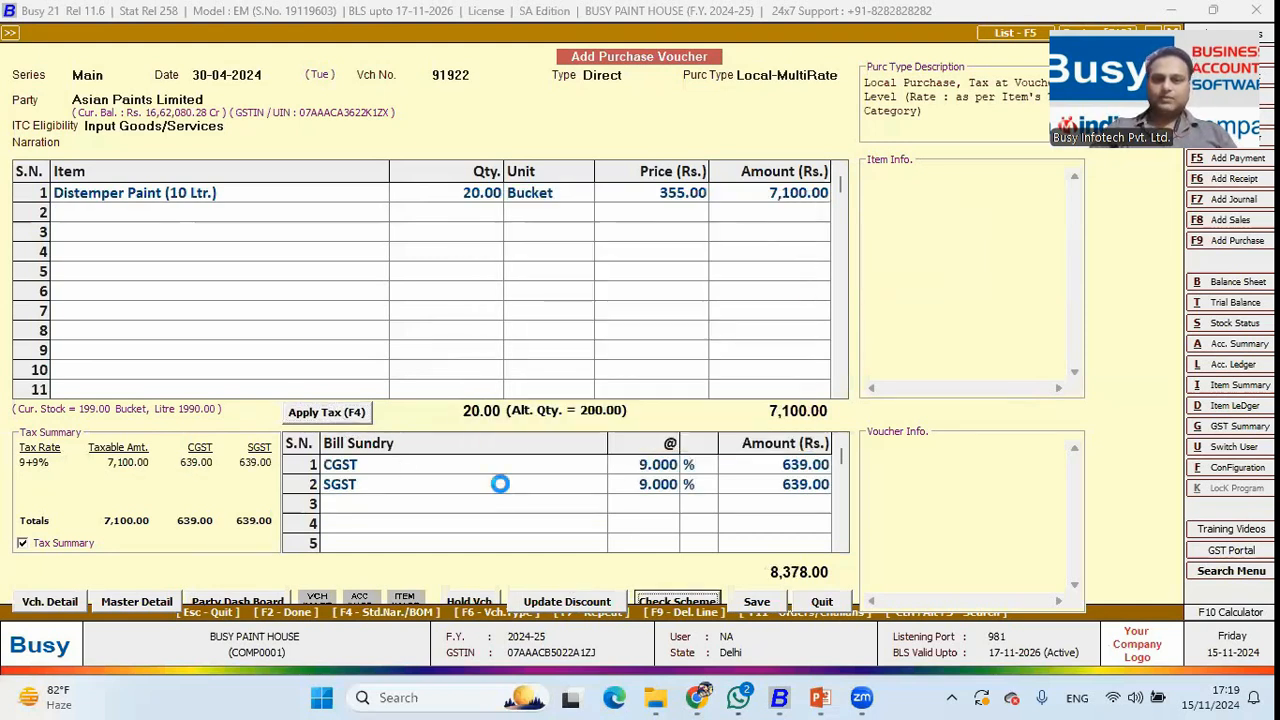
pyautogui.press('Return')
pyautogui.press('Return')
pyautogui.press('Return')
pyautogui.press('Return')
pyautogui.press('Return')
pyautogui.press('Return')
pyautogui.press('Return')
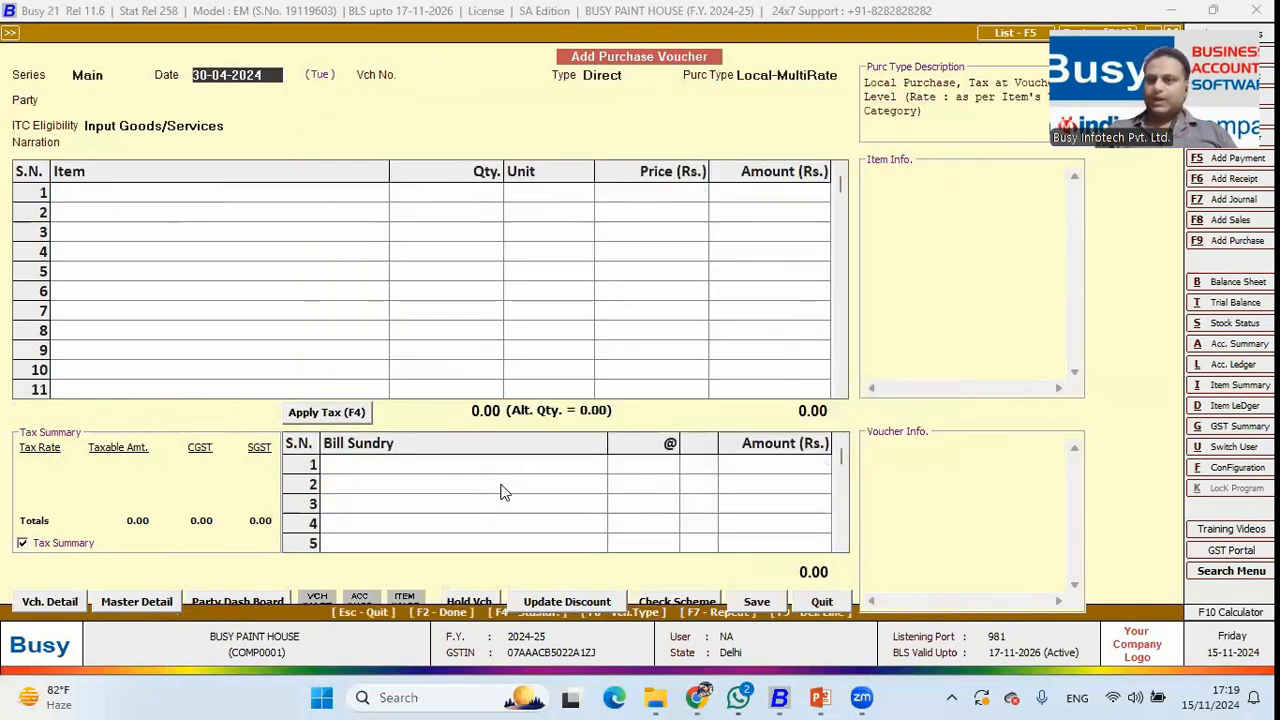
# Exit the purchase voucher and open the Inventory features and options in Configuration.
pyautogui.press('Escape')
pyautogui.press('Return')
pyautogui.press('Escape')
pyautogui.press('Left')
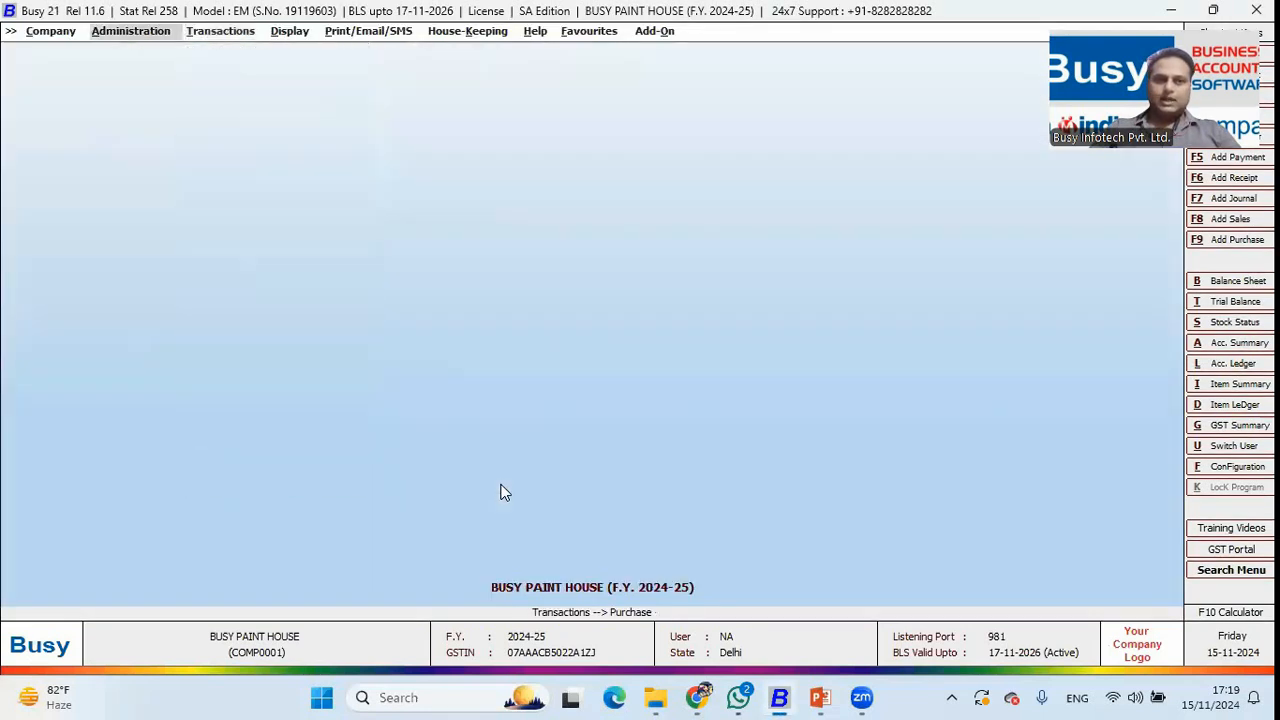
pyautogui.press('Return')
pyautogui.press('Left')
pyautogui.press('Down')
pyautogui.press('Return')
pyautogui.press('Return')
pyautogui.press('Down')
pyautogui.press('Down')
pyautogui.press('Down')
pyautogui.press('Down')
pyautogui.press('Return')
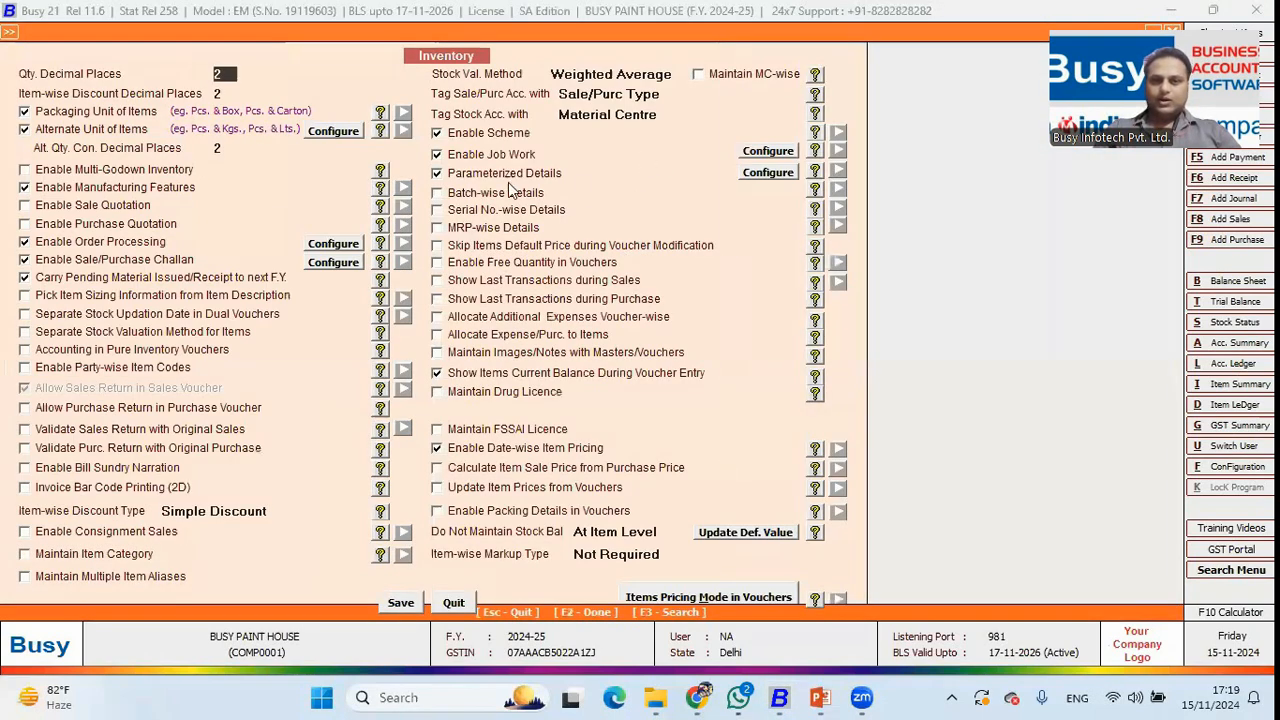
# Find Parameterized Details, view its Colour and Brand parameters, and close without changes.
pyautogui.press('F3')
pyautogui.write('paea')
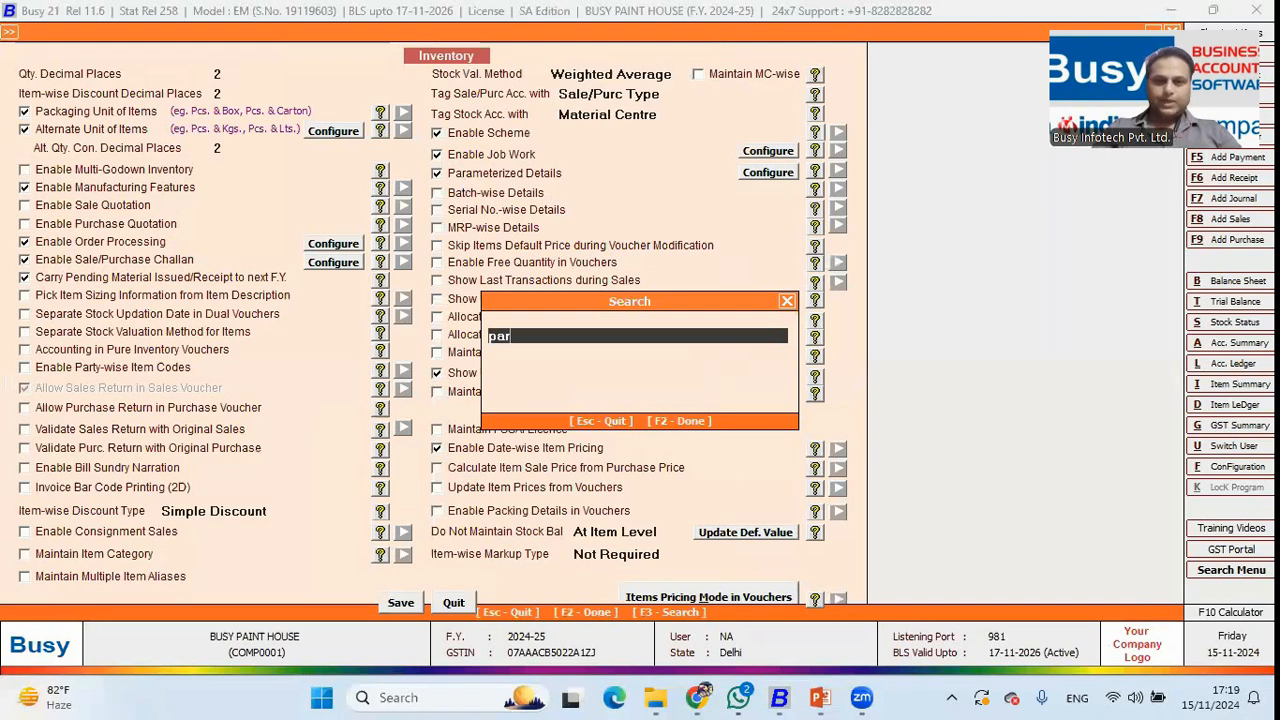
pyautogui.press('BackSpace')
pyautogui.press('BackSpace')
pyautogui.press('Return')
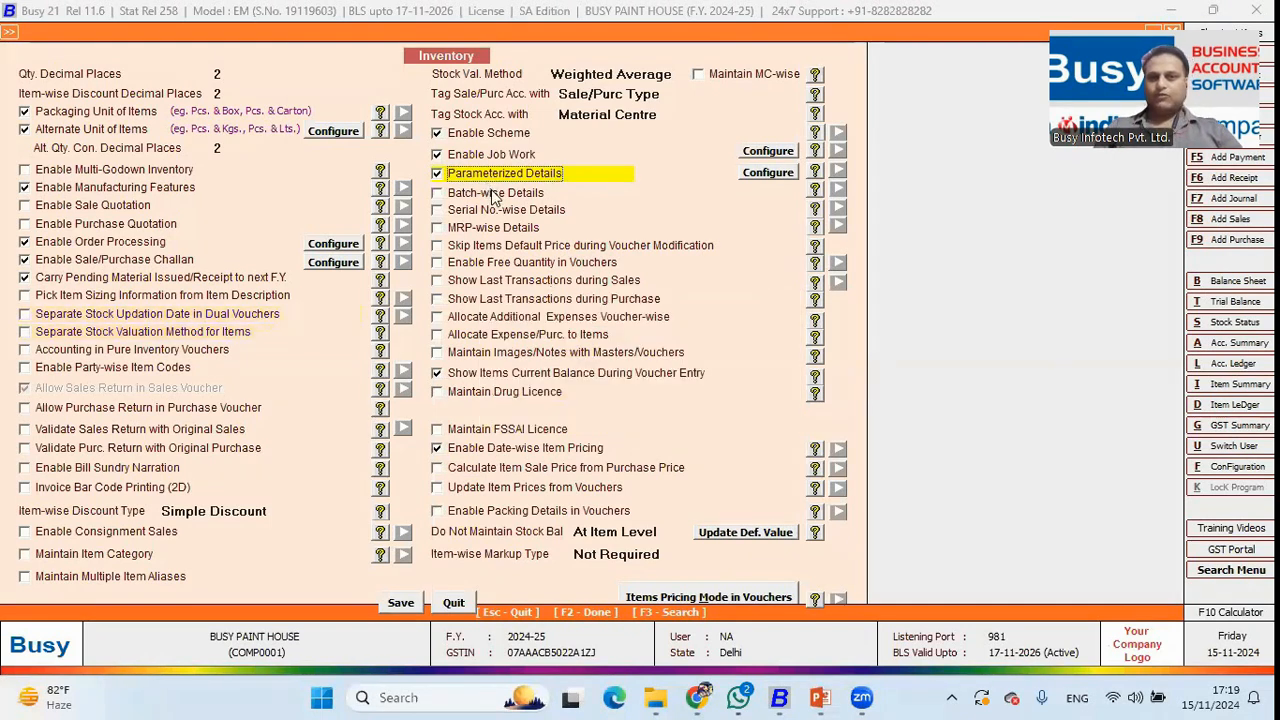
pyautogui.click(769, 172)
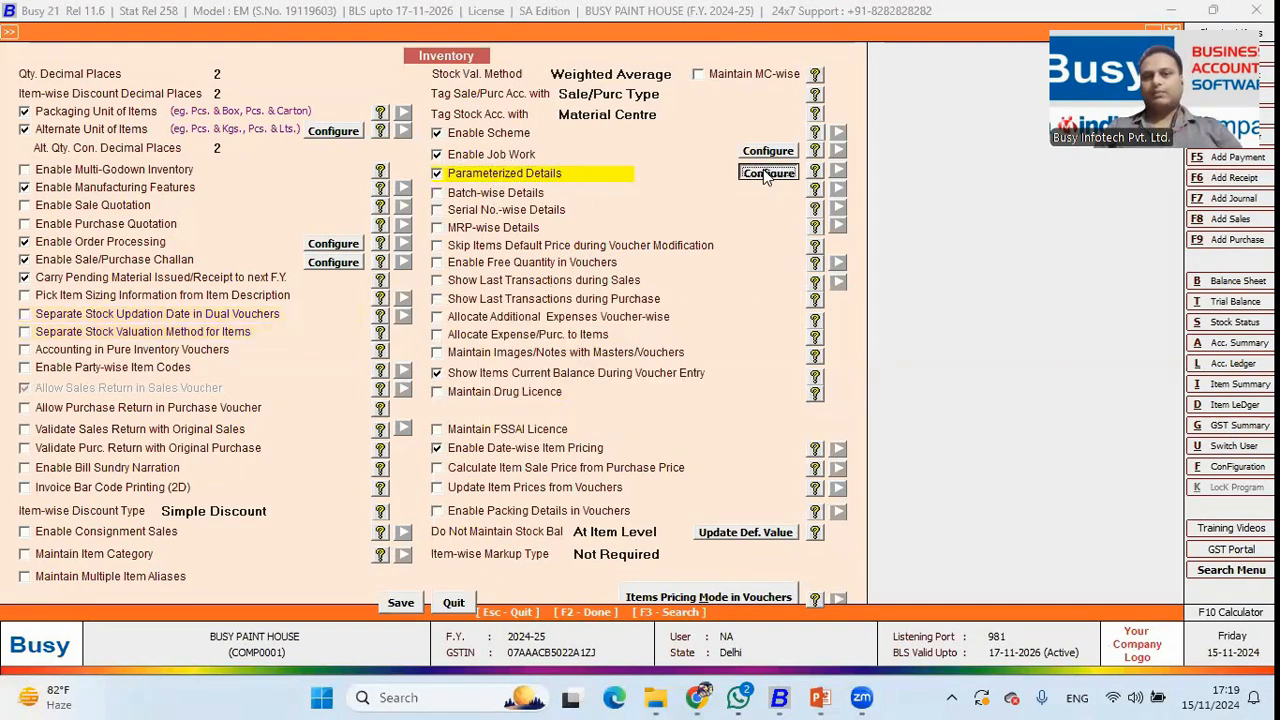
pyautogui.click(611, 71)
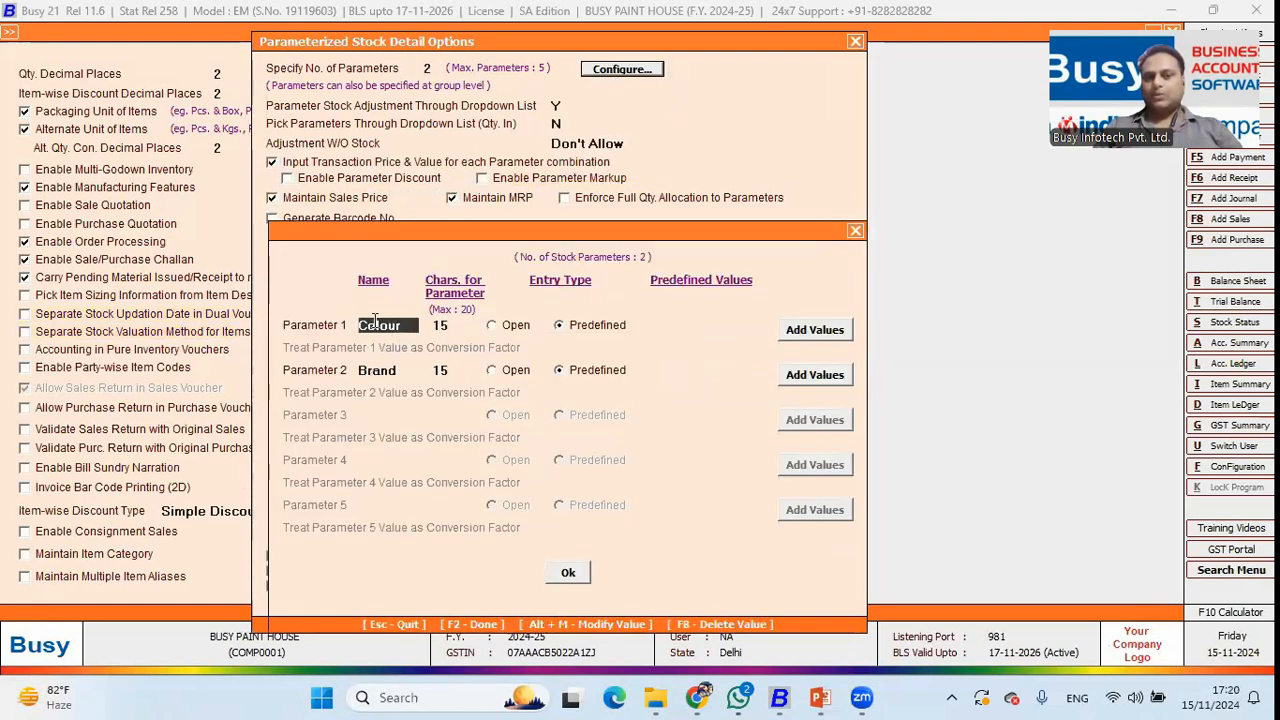
pyautogui.click(385, 370)
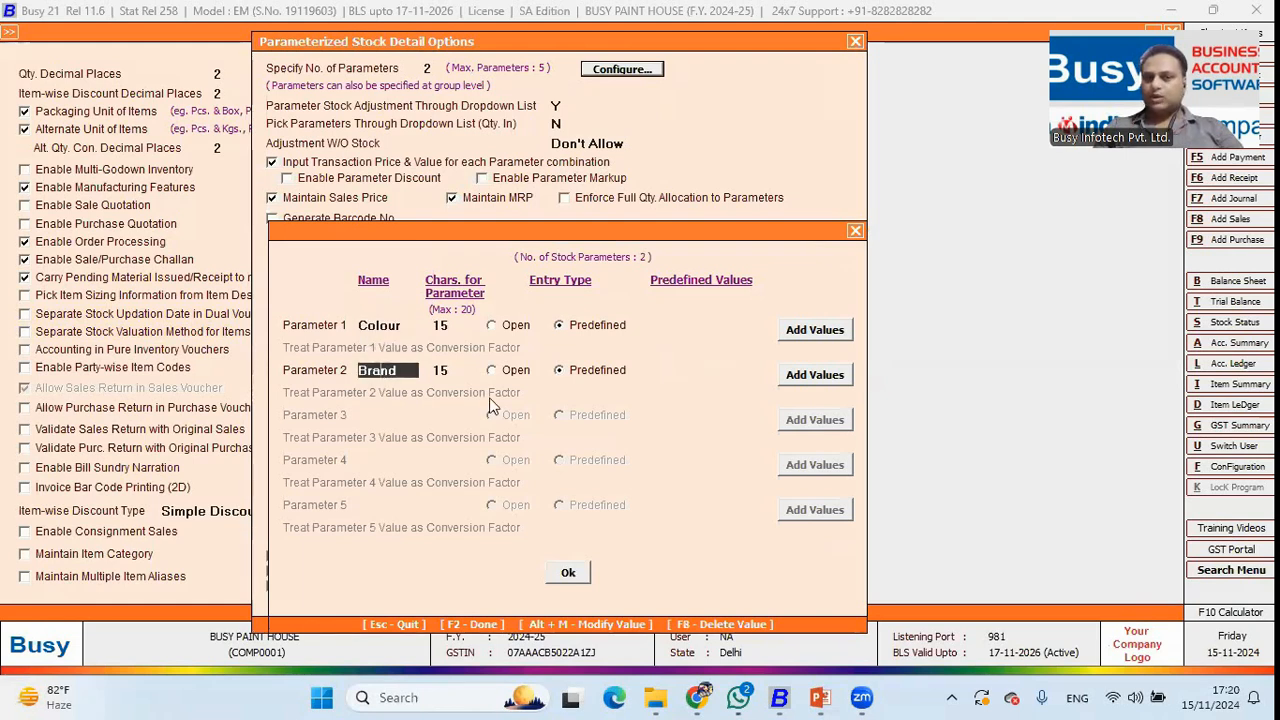
pyautogui.press('Escape')
pyautogui.press('Escape')
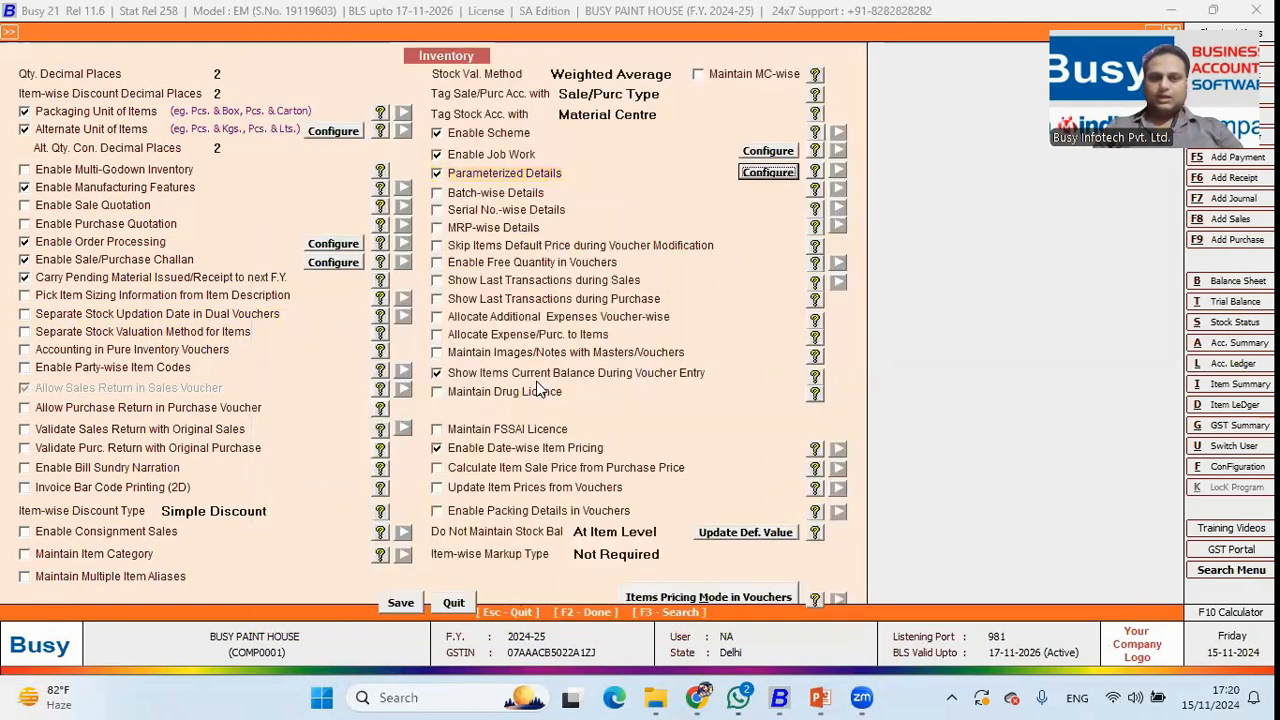
pyautogui.press('Escape')
pyautogui.press('Escape')
pyautogui.press('Escape')
# Open the Distemper Paint (1 Ltr.) item master from Masters > Item > Modify for review.
pyautogui.press('Up')
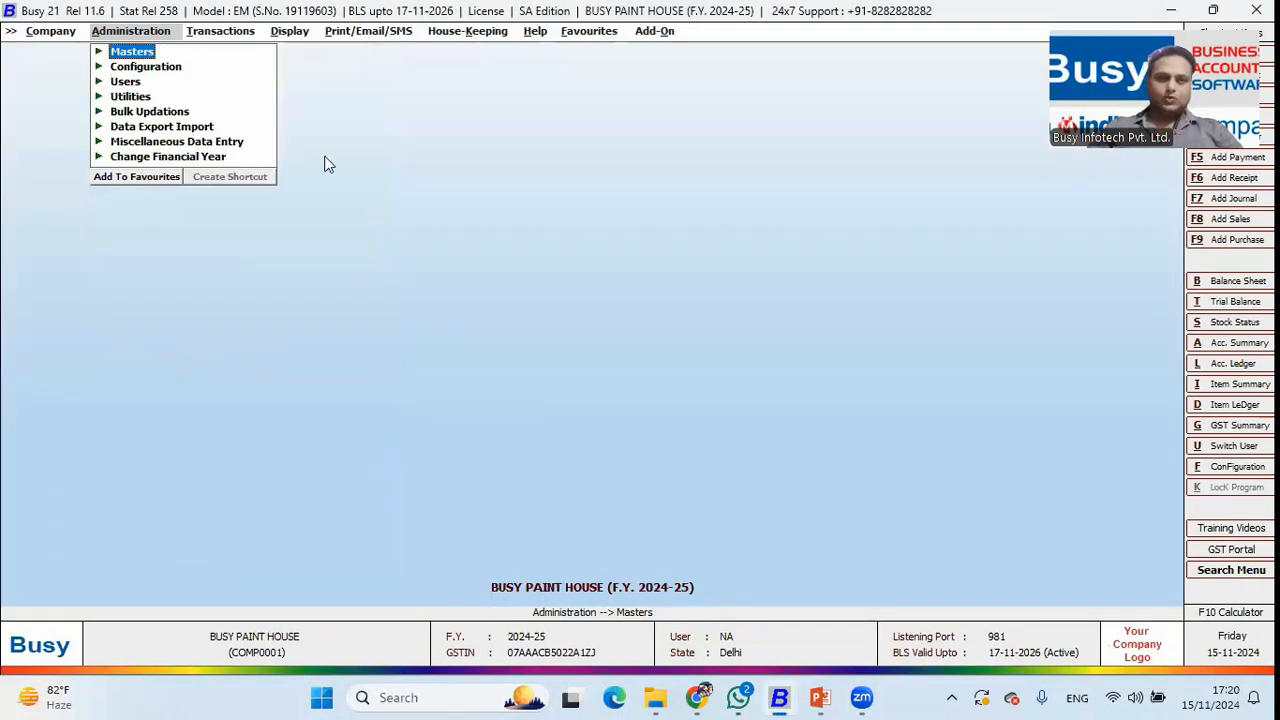
pyautogui.press('Return')
pyautogui.press('Down')
pyautogui.press('Down')
pyautogui.press('Down')
pyautogui.press('Down')
pyautogui.press('Down')
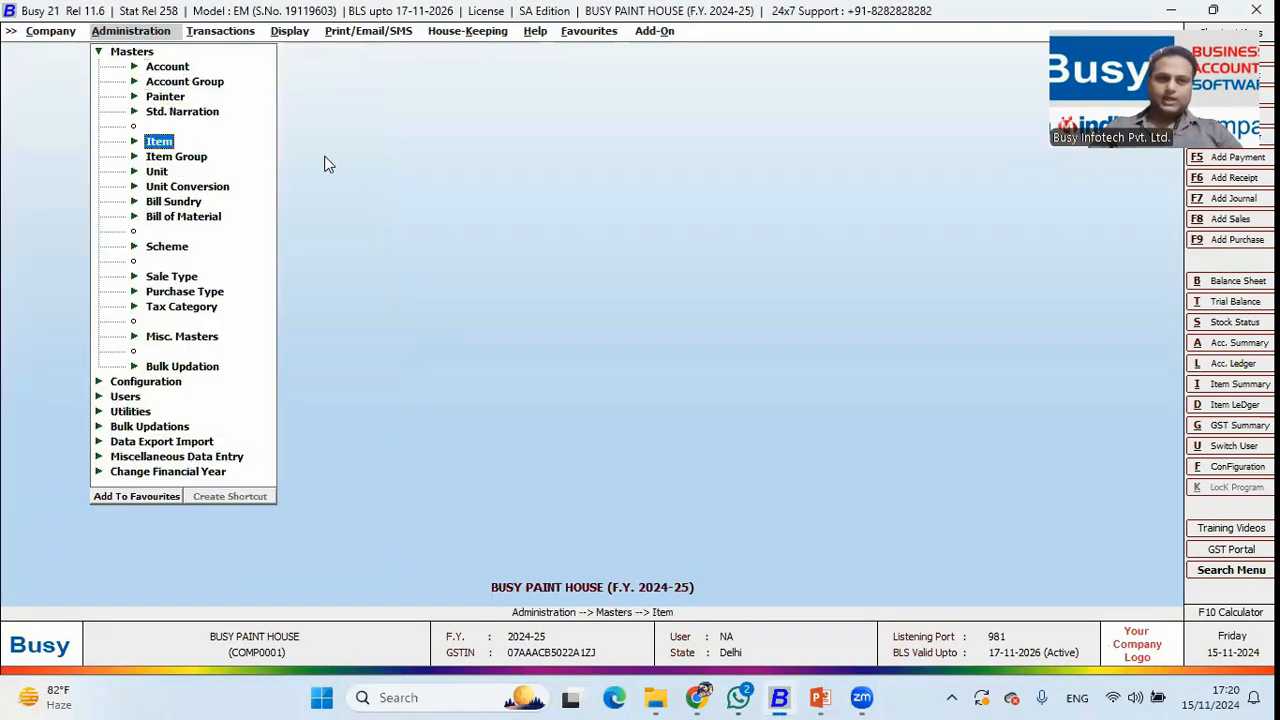
pyautogui.press('Up')
pyautogui.press('Return')
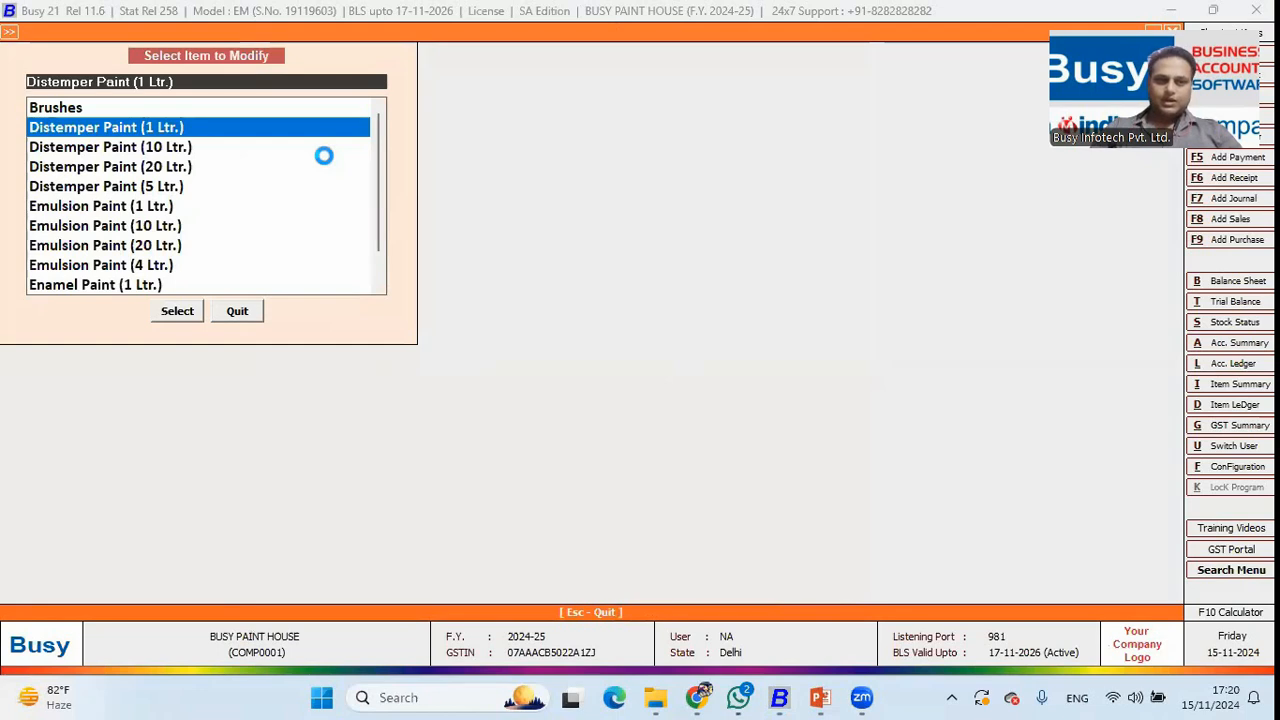
pyautogui.press('Return')
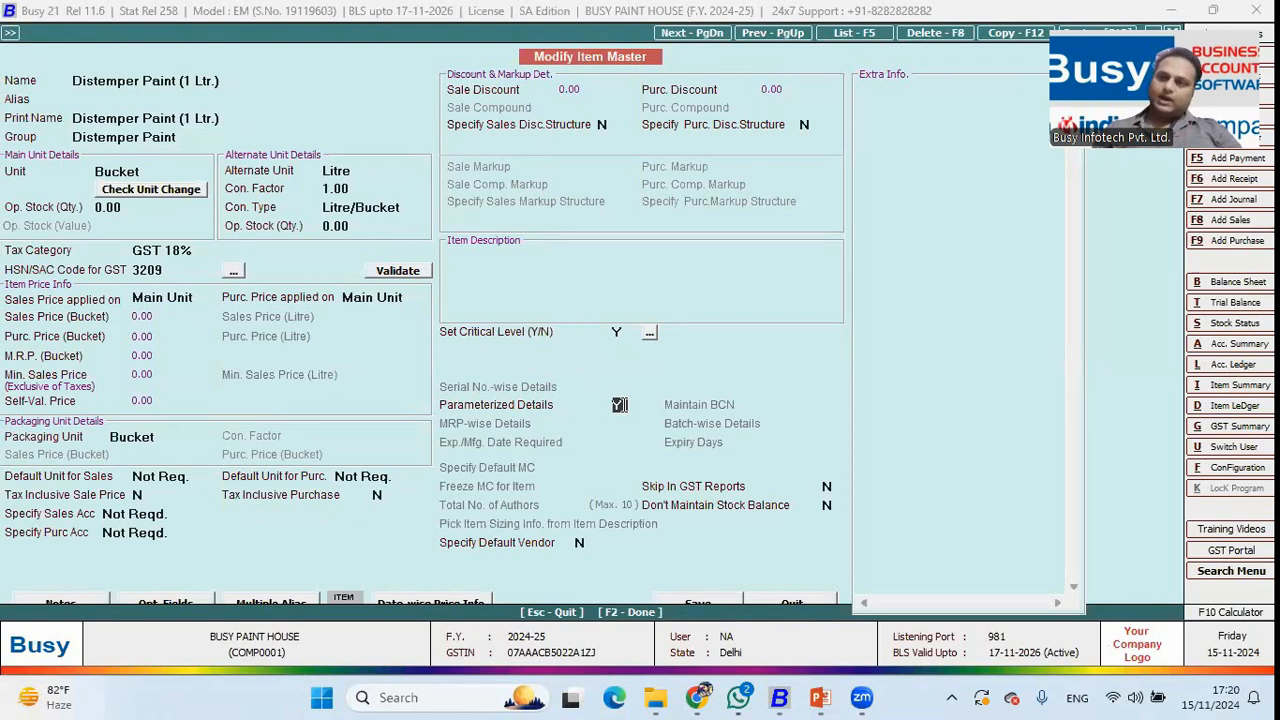
# Close the item master and move to Param.-wise Reports in the Display menu.
pyautogui.press('Escape')
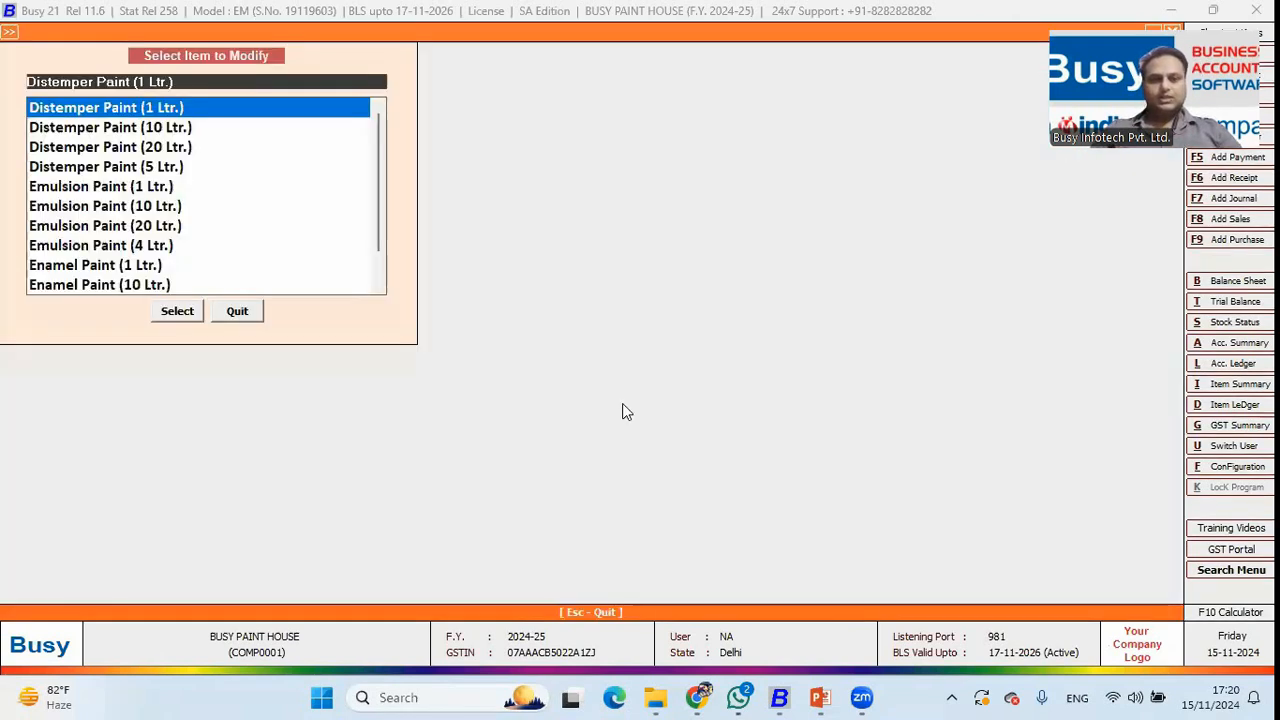
pyautogui.press('Escape')
pyautogui.press('Right')
pyautogui.press('Right')
pyautogui.press('Down')
pyautogui.press('Down')
pyautogui.press('Down')
pyautogui.press('Down')
pyautogui.press('Down')
pyautogui.press('Up')
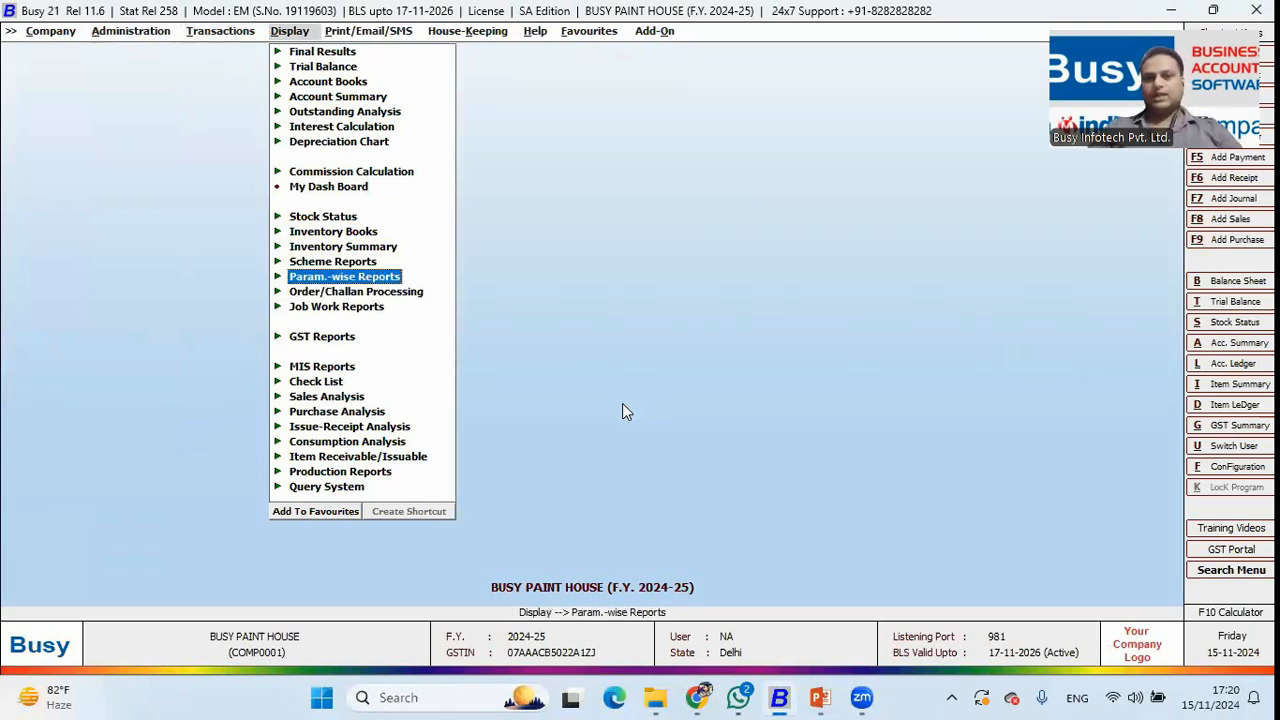
pyautogui.press('Return')
pyautogui.press('Return')
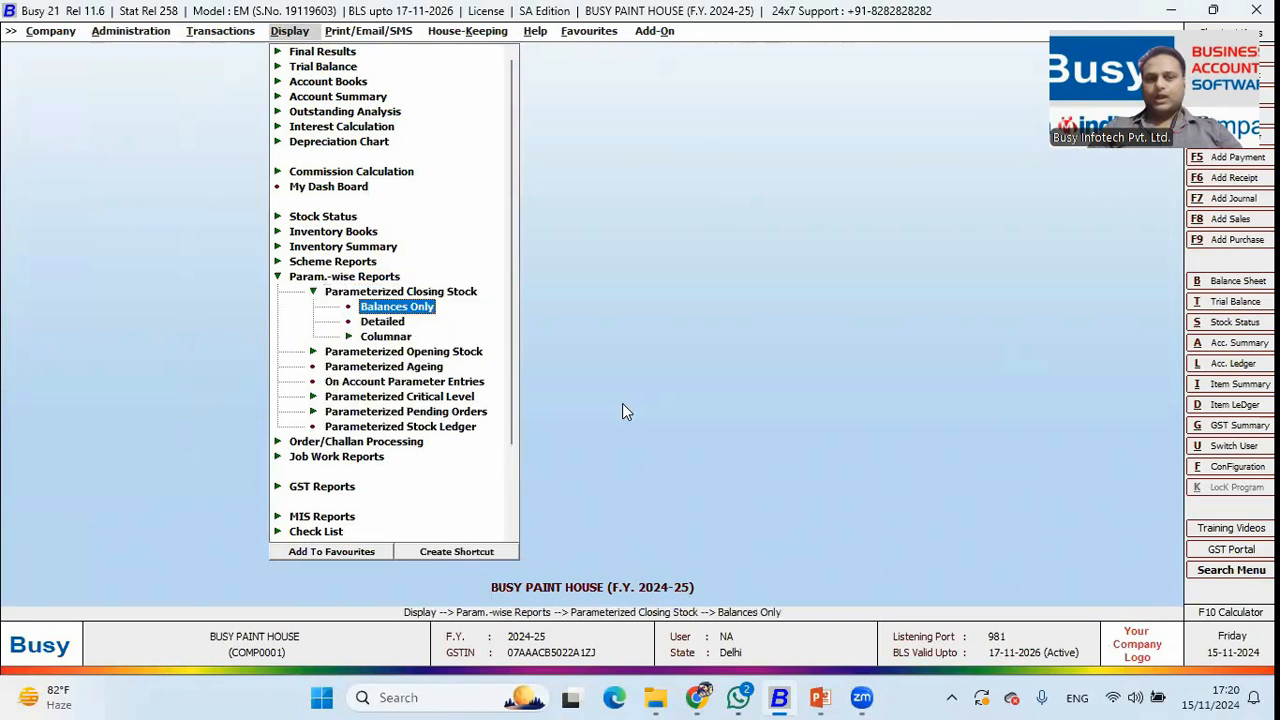
pyautogui.press('Down')
pyautogui.press('Return')
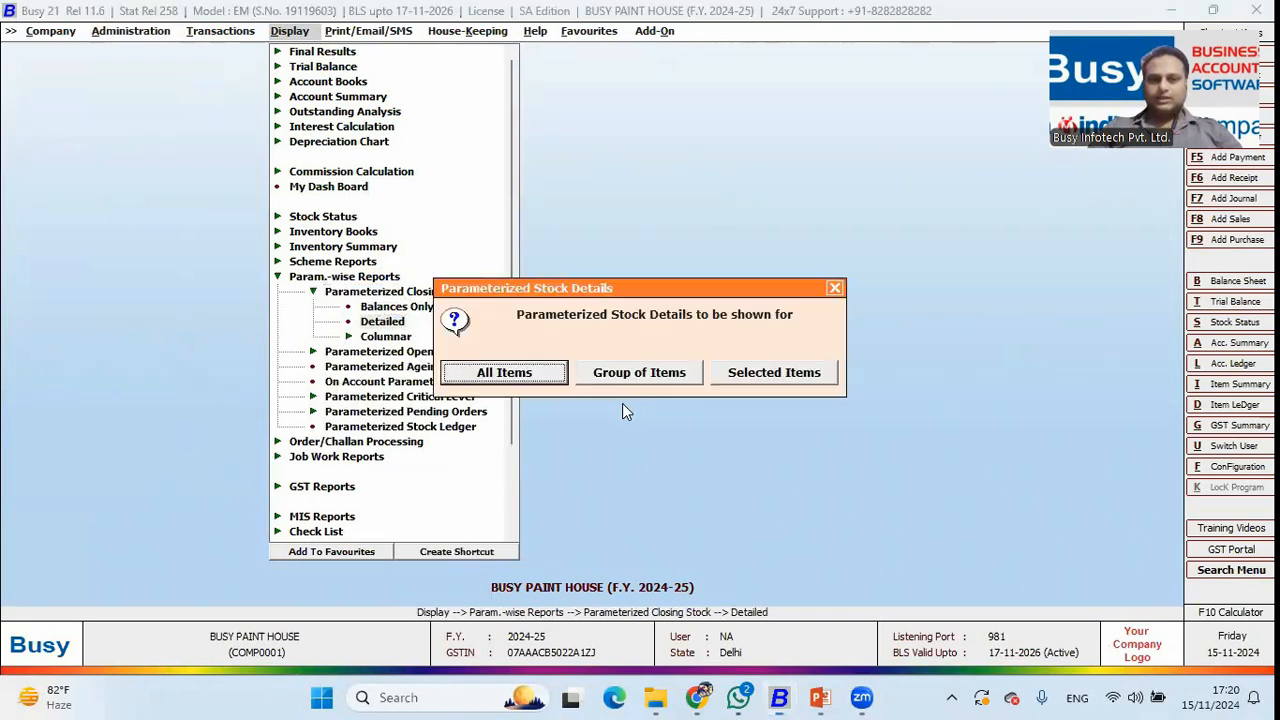
pyautogui.press('Return')
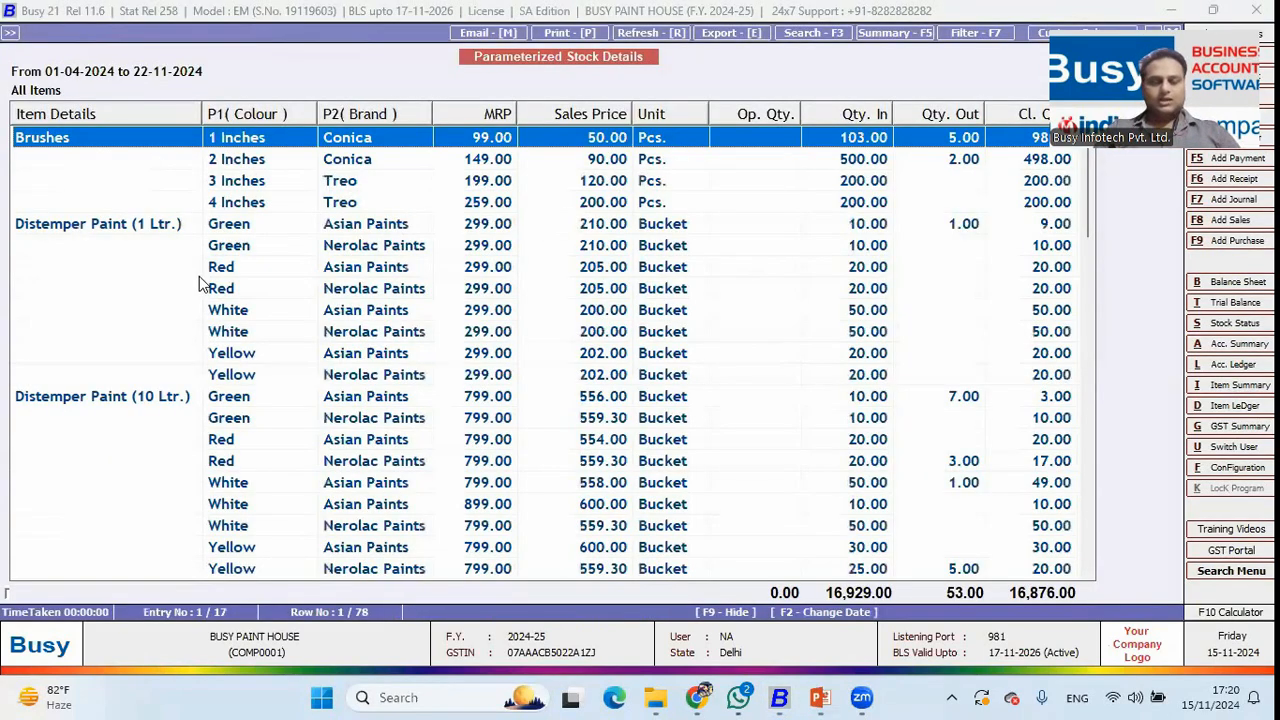
pyautogui.press('Escape')
pyautogui.press('Escape')
pyautogui.press('Right')
pyautogui.press('Escape')
pyautogui.press('Return')
pyautogui.press('Escape')
pyautogui.press('Up')
pyautogui.press('Return')
pyautogui.press('Right')
pyautogui.press('Right')
pyautogui.press('Return')
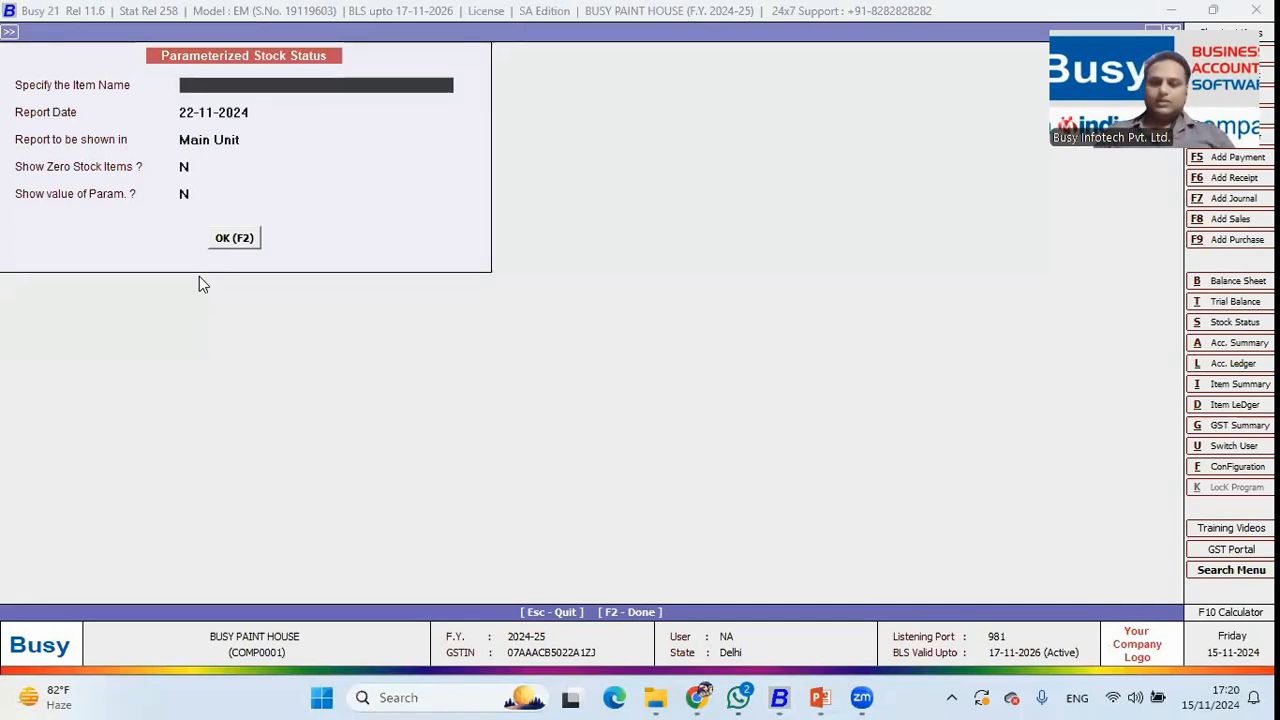
pyautogui.write('d')
pyautogui.press('Down')
pyautogui.press('Down')
pyautogui.press('Return')
pyautogui.press('F2')
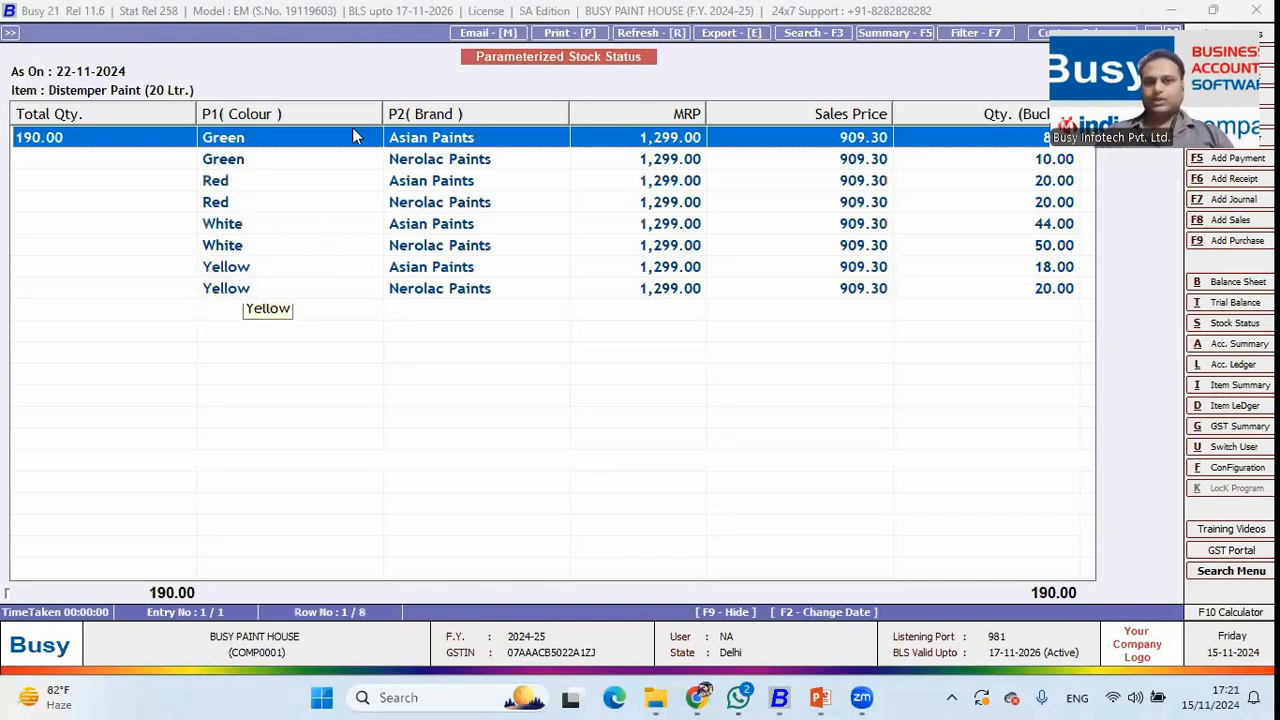
pyautogui.press('Escape')
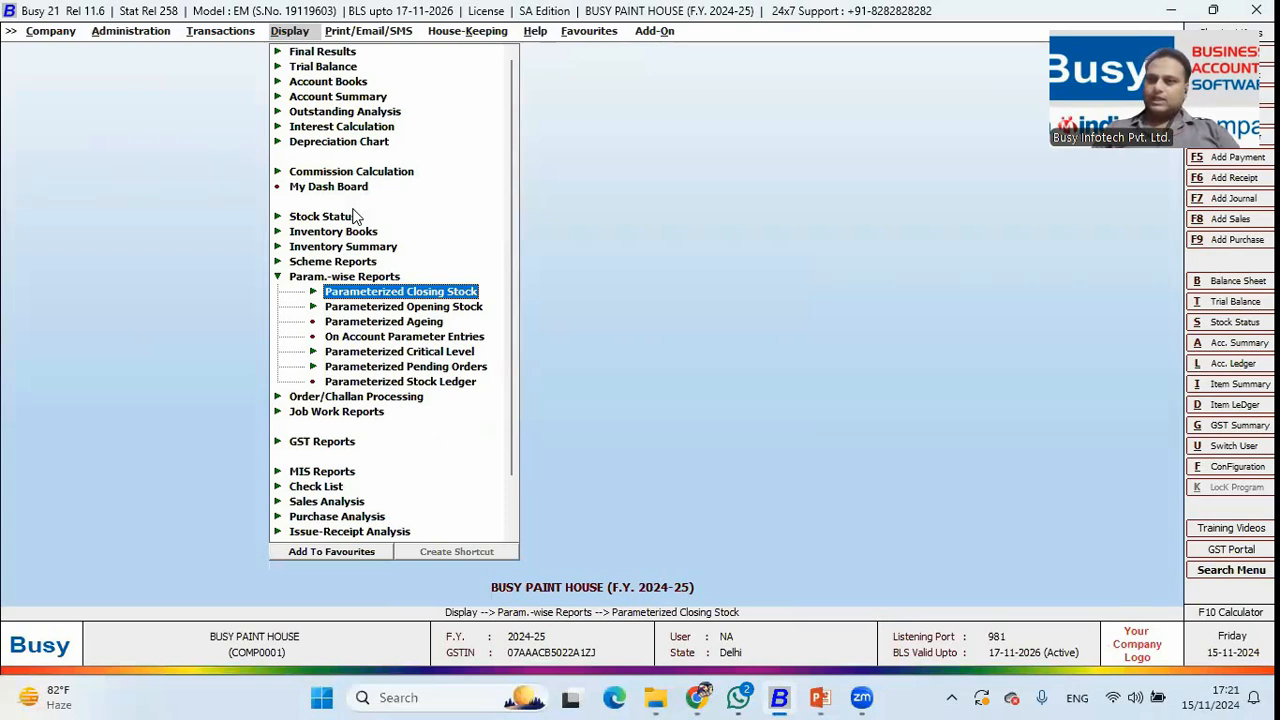
pyautogui.press('Down')
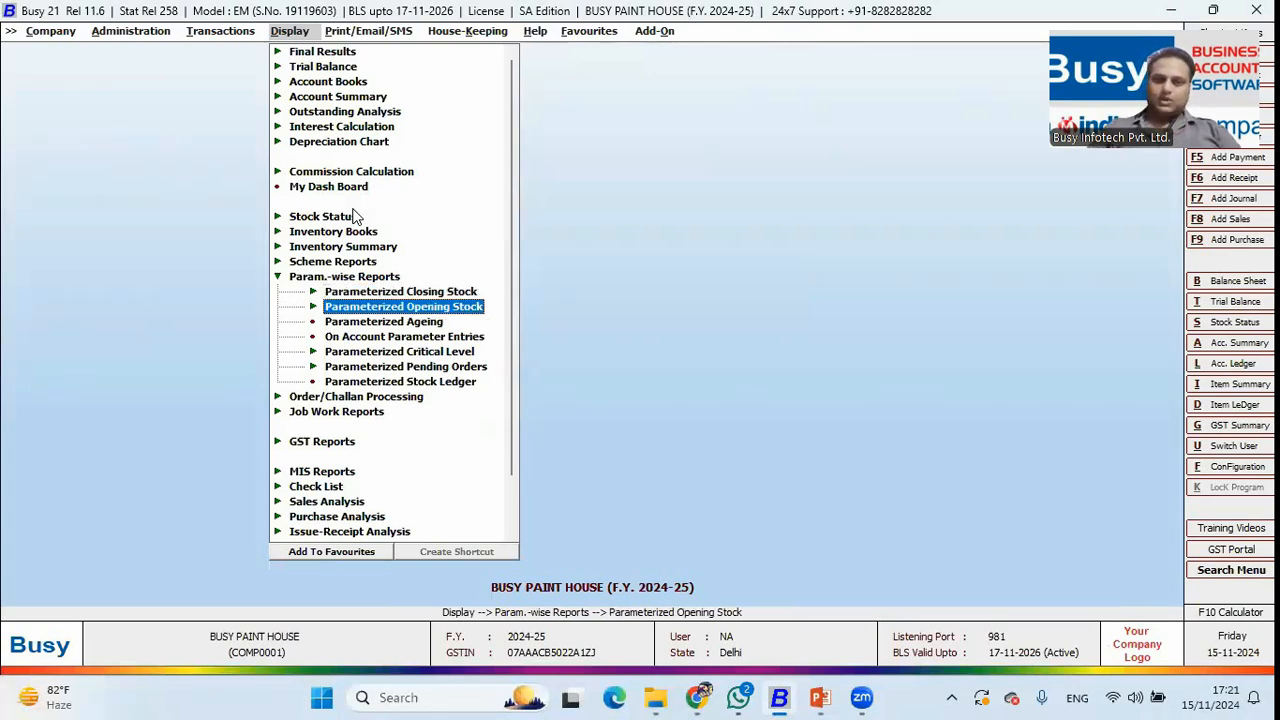
pyautogui.press('Up')
pyautogui.press('Return')
pyautogui.press('Return')
pyautogui.press('Escape')
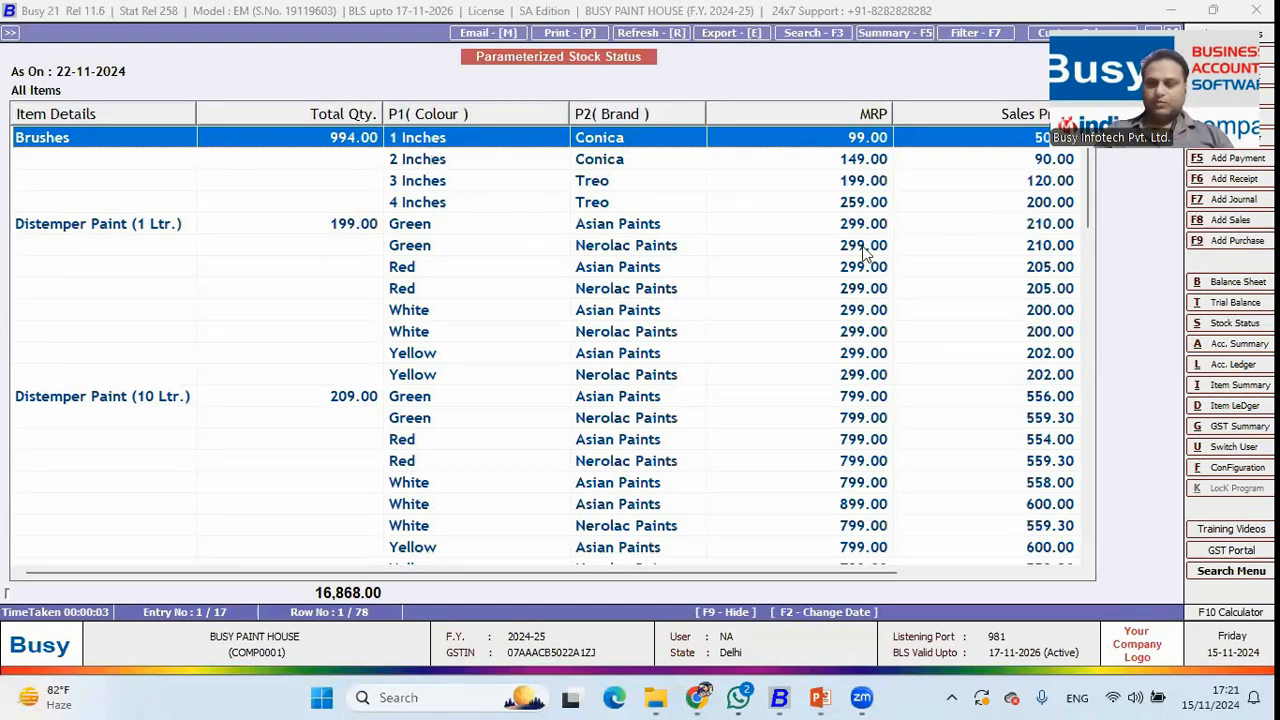
pyautogui.scroll(-8, 572, 248)
pyautogui.click(572, 248)
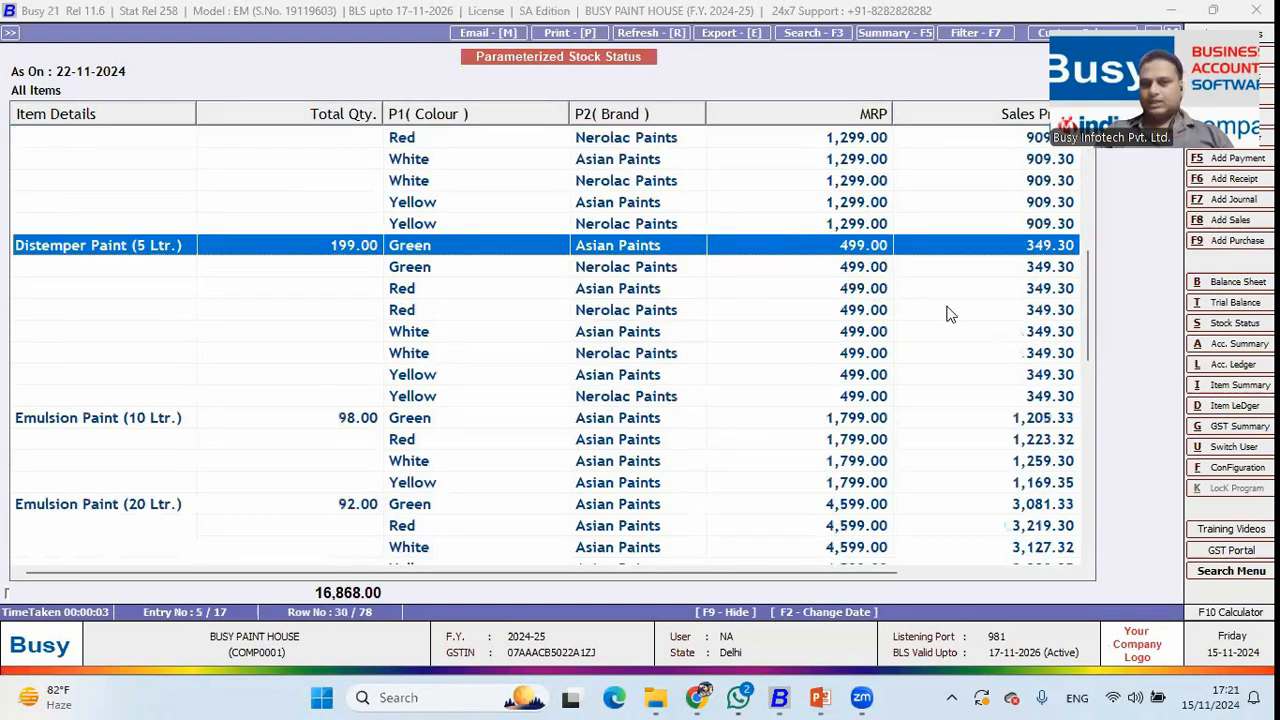
pyautogui.press('Escape')
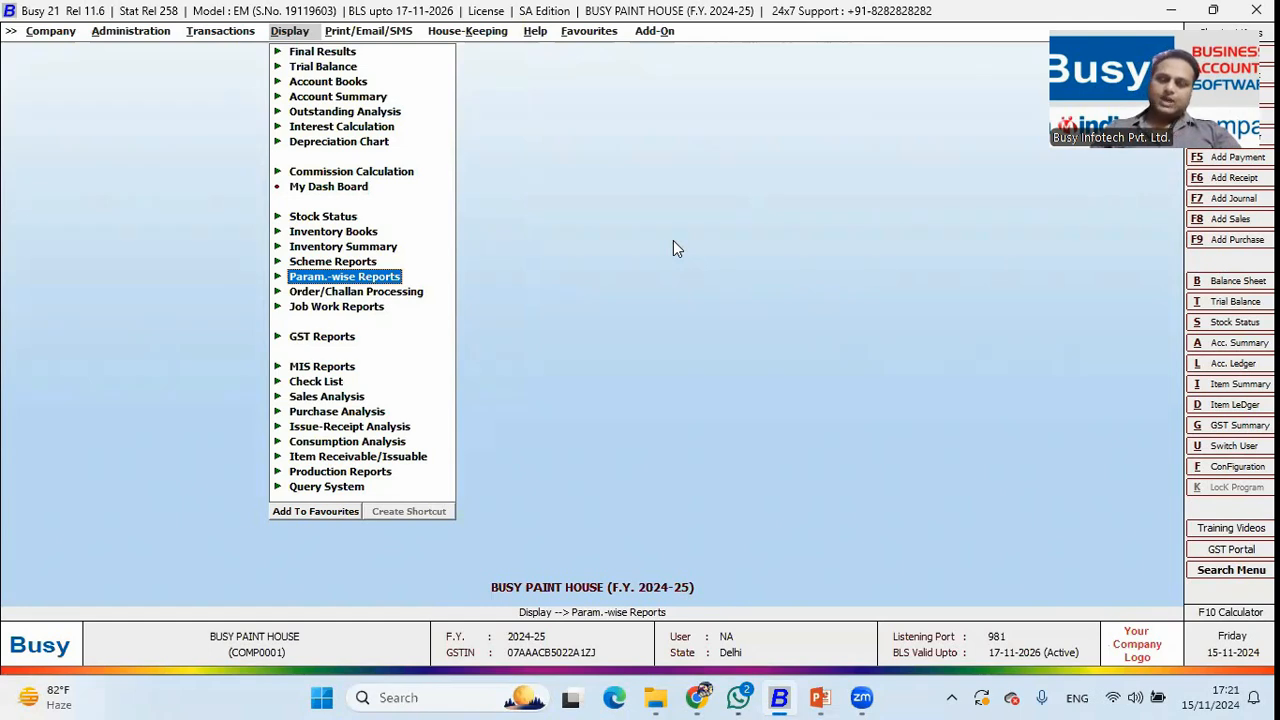
# Check that Alternate Unit of Items is enabled in Features/Options > Inventory settings.
pyautogui.press('Left')
pyautogui.press('Left')
pyautogui.press('Return')
pyautogui.press('Down')
pyautogui.press('Escape')
pyautogui.press('Escape')
pyautogui.press('Down')
pyautogui.press('Return')
pyautogui.press('Return')
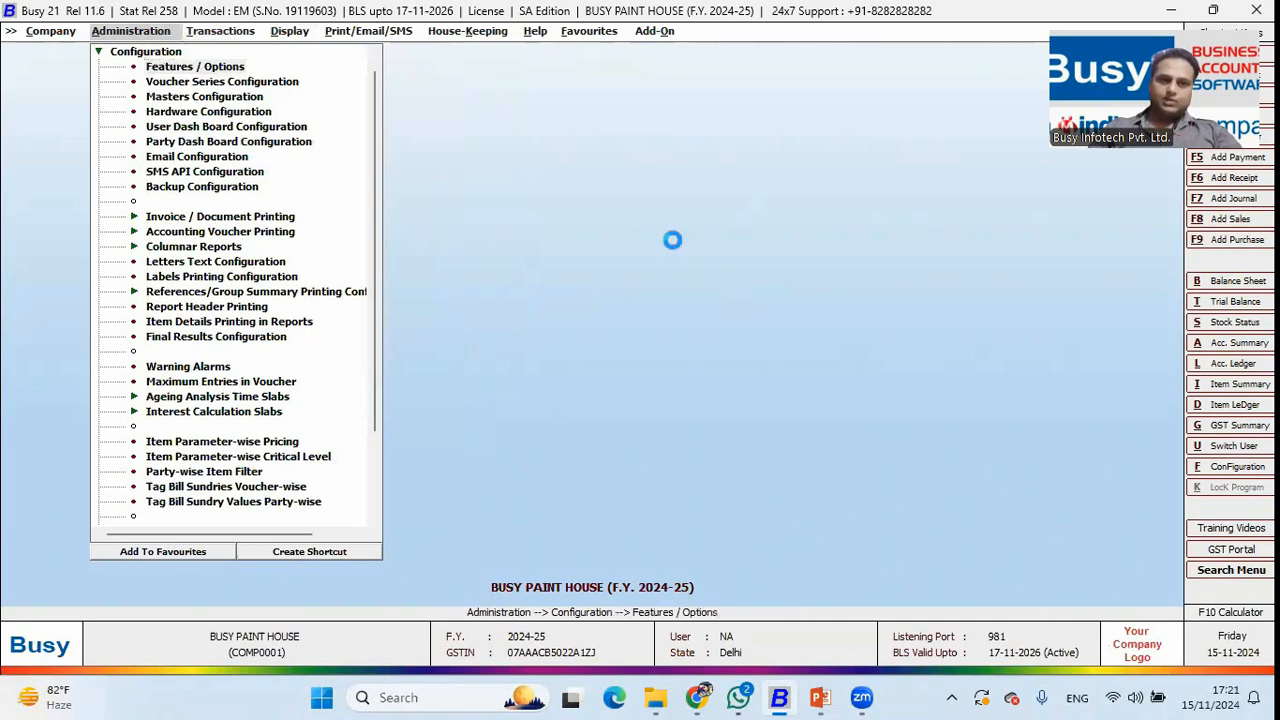
pyautogui.press('Down')
pyautogui.press('Down')
pyautogui.press('Down')
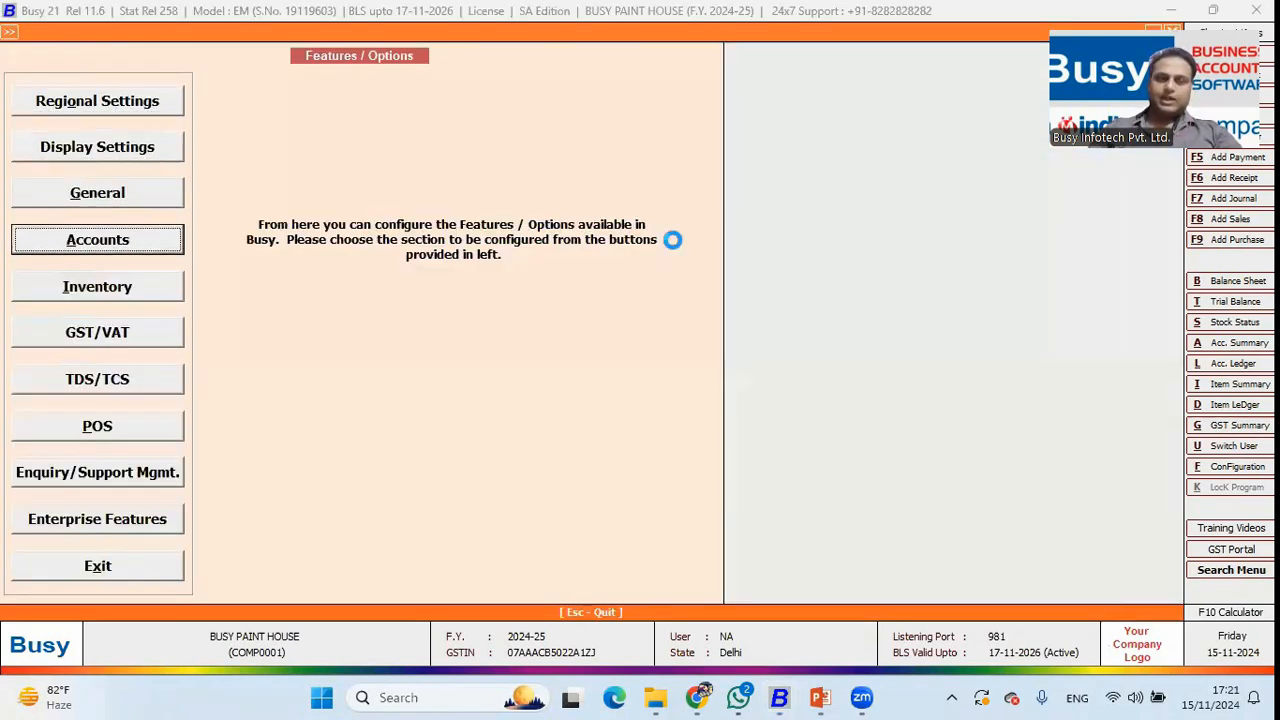
pyautogui.press('Return')
pyautogui.press('Escape')
pyautogui.press('Down')
pyautogui.press('Return')
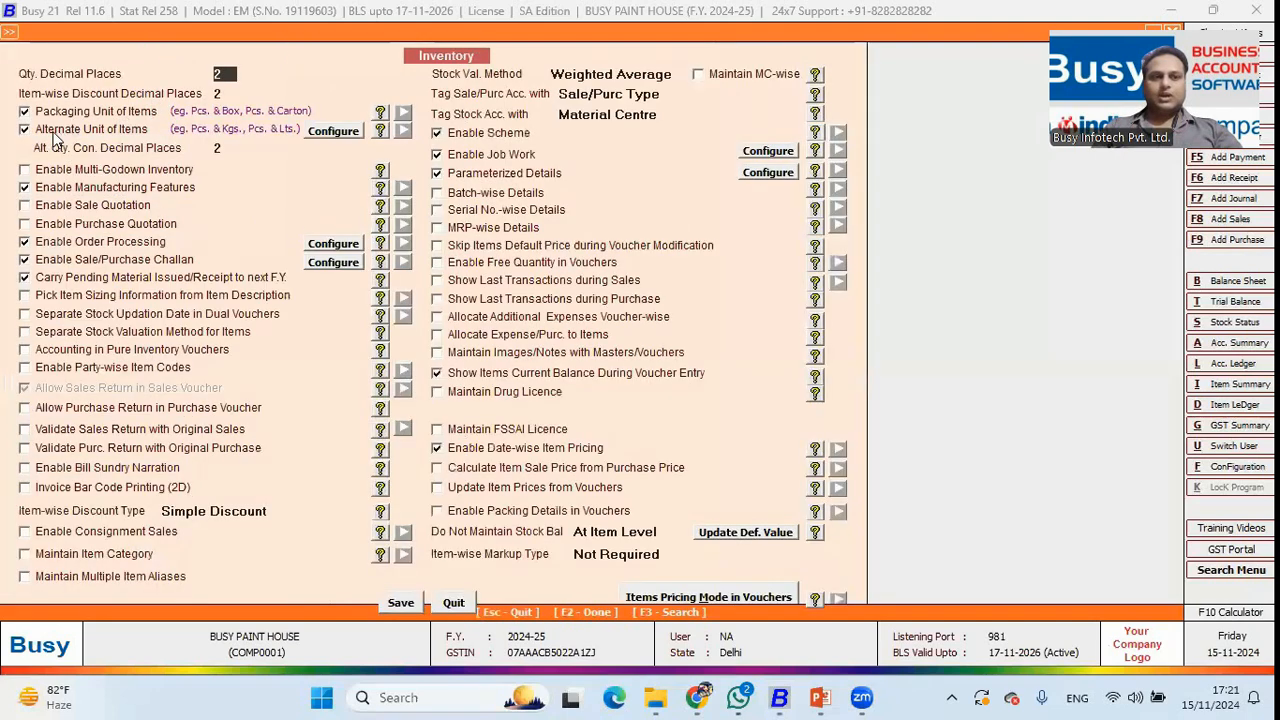
pyautogui.click(112, 132)
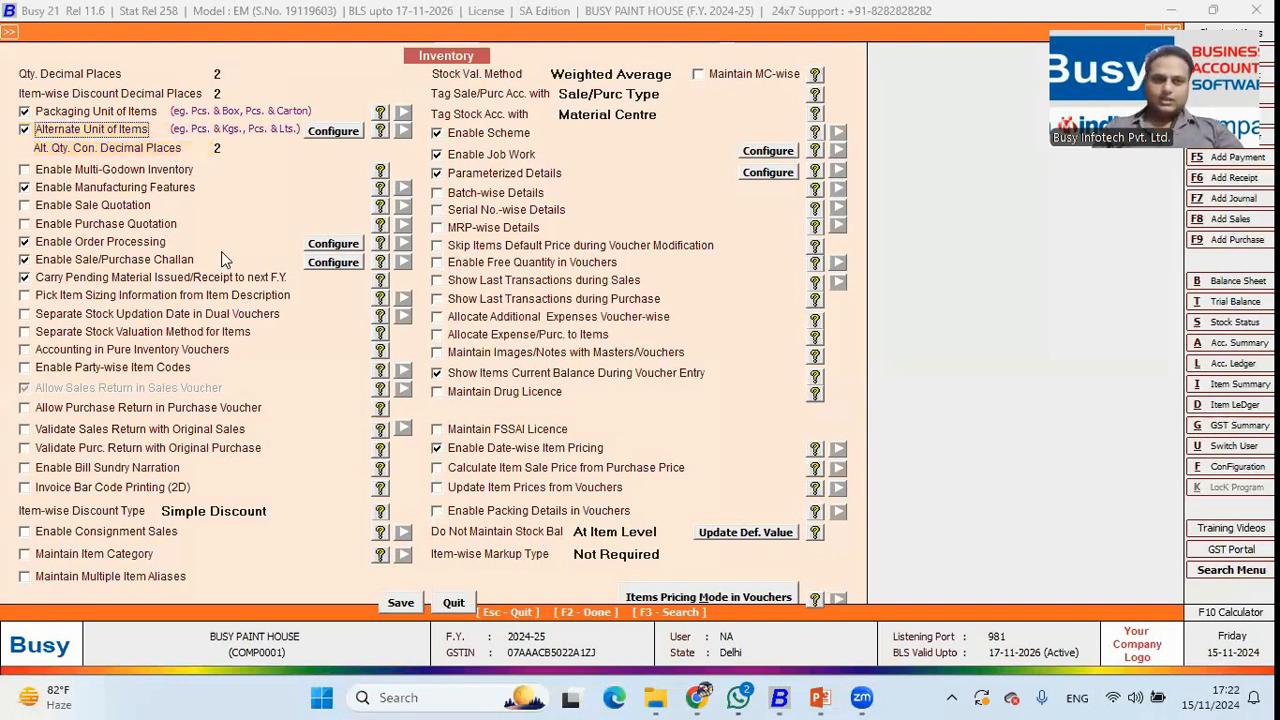
# Leave the inventory settings unchanged and open the Select Item to Modify list.
pyautogui.press('Escape')
pyautogui.press('Escape')
pyautogui.press('Up')
pyautogui.press('Return')
pyautogui.press('Down')
pyautogui.press('Down')
pyautogui.press('Down')
pyautogui.press('Down')
pyautogui.press('Down')
pyautogui.press('Return')
pyautogui.press('Down')
pyautogui.press('Return')
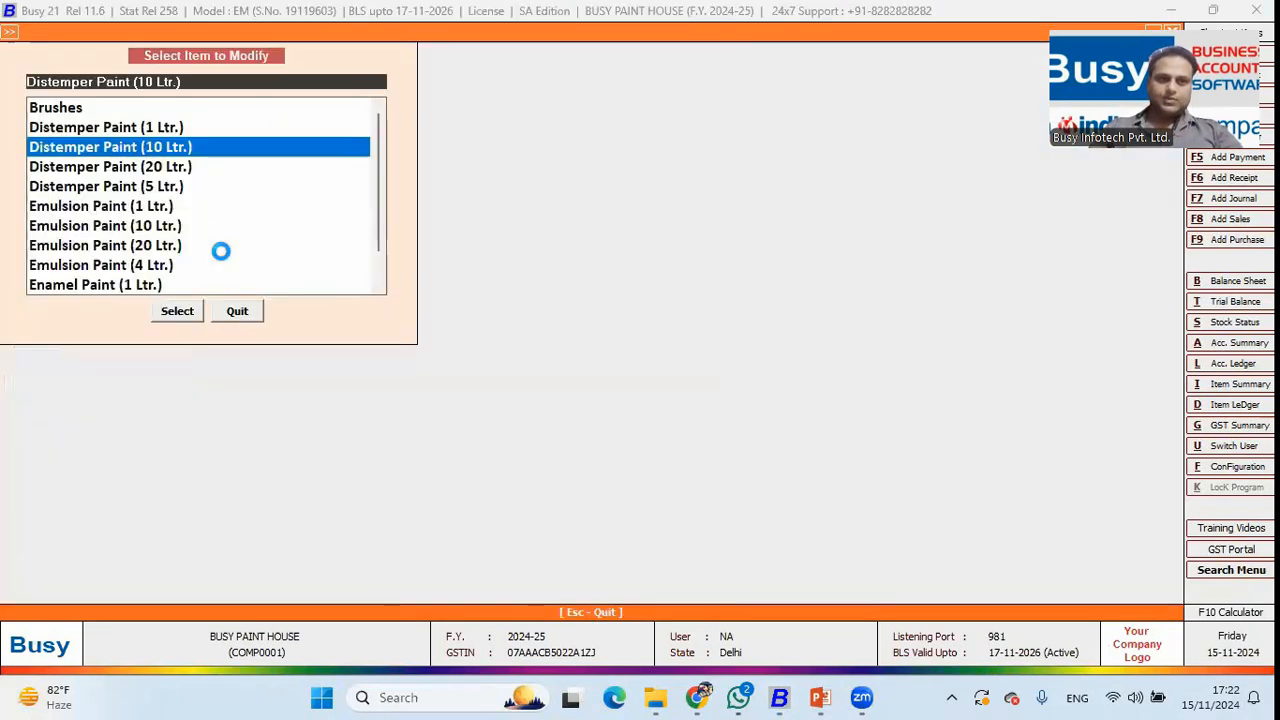
# Review Distemper Paint (10 Ltr.)'s alternate unit Litre and its litre-per-bucket conversion factor.
pyautogui.press('Return')
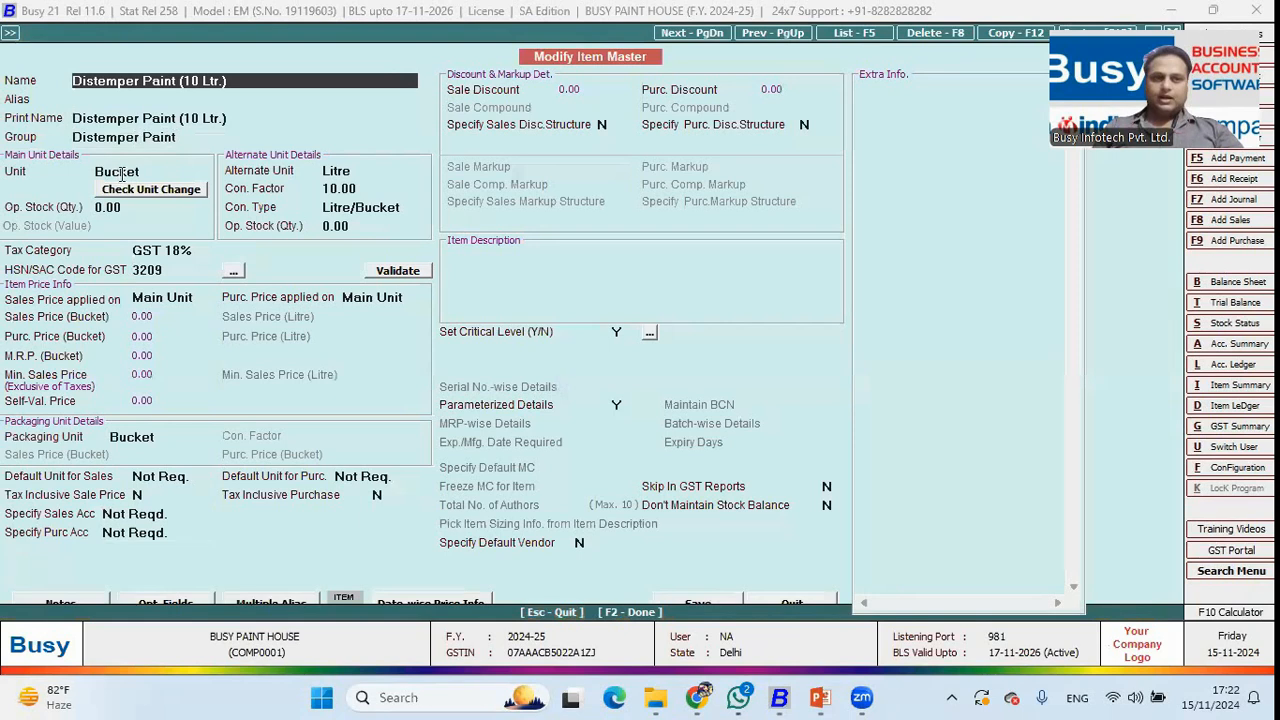
pyautogui.click(340, 170)
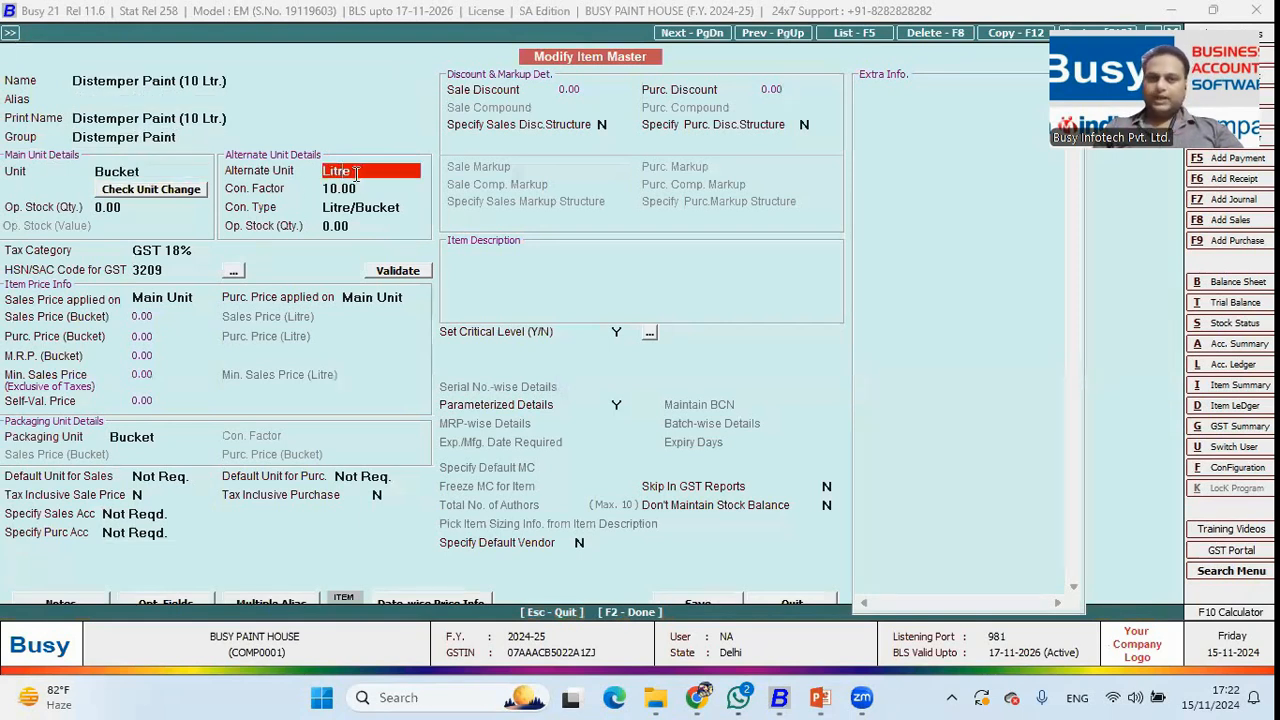
pyautogui.click(345, 193)
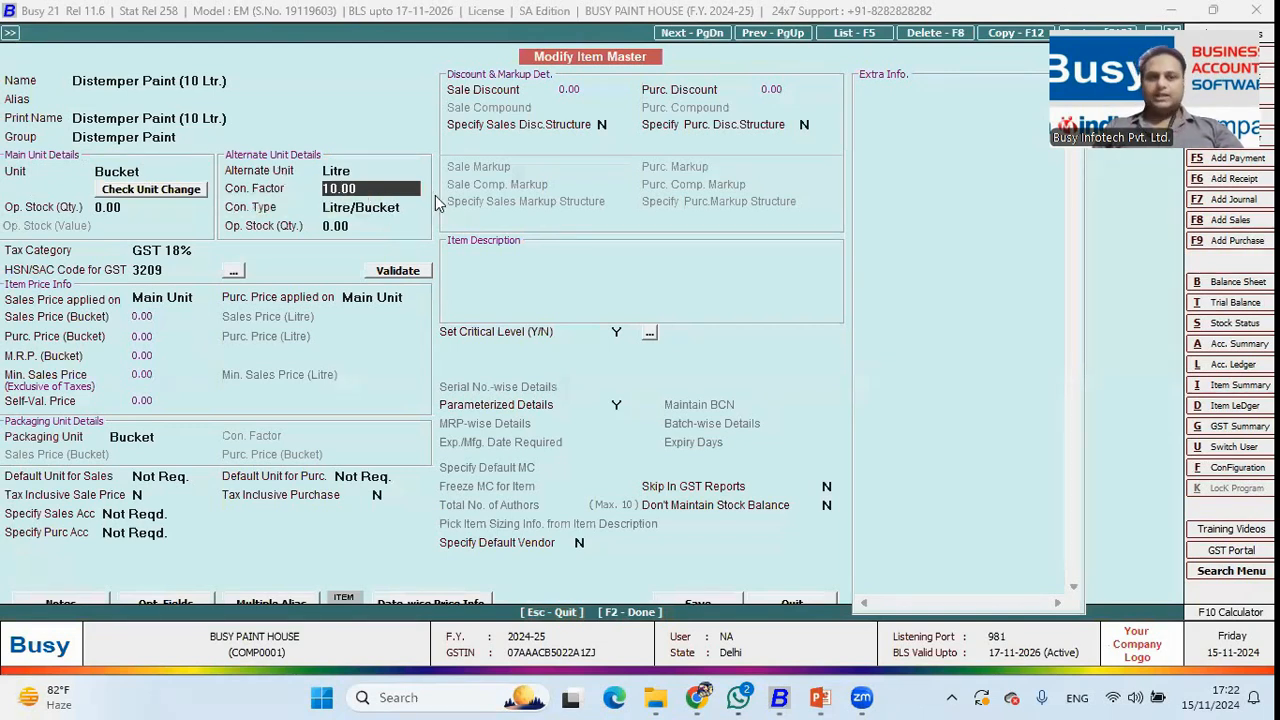
pyautogui.press('Escape')
pyautogui.press('Escape')
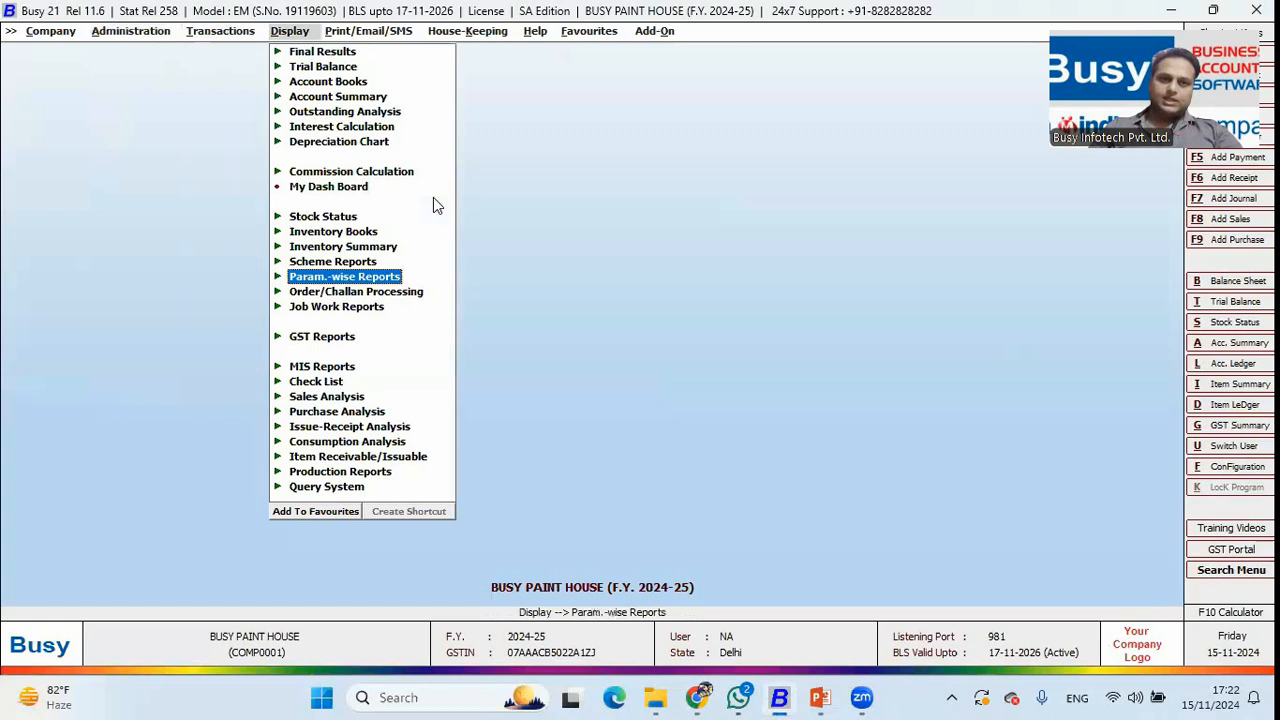
# Set Stock Status Balances Only for Distemper Paint (10 Ltr.) on 22-11-2024 in Both Units.
pyautogui.press('Down')
pyautogui.press('Up')
pyautogui.press('Up')
pyautogui.press('Up')
pyautogui.press('Up')
pyautogui.press('Up')
pyautogui.press('Return')
pyautogui.press('Return')
pyautogui.press('Return')
pyautogui.write('d')
pyautogui.press('Down')
pyautogui.press('Return')
pyautogui.press('Return')
pyautogui.press('Return')
pyautogui.press('Down')
pyautogui.press('Down')
pyautogui.press('Return')
# Generate the stock report, resize columns to see 209.00 Bucket and 2,090.00 Litre, then close it.
pyautogui.press('F2')
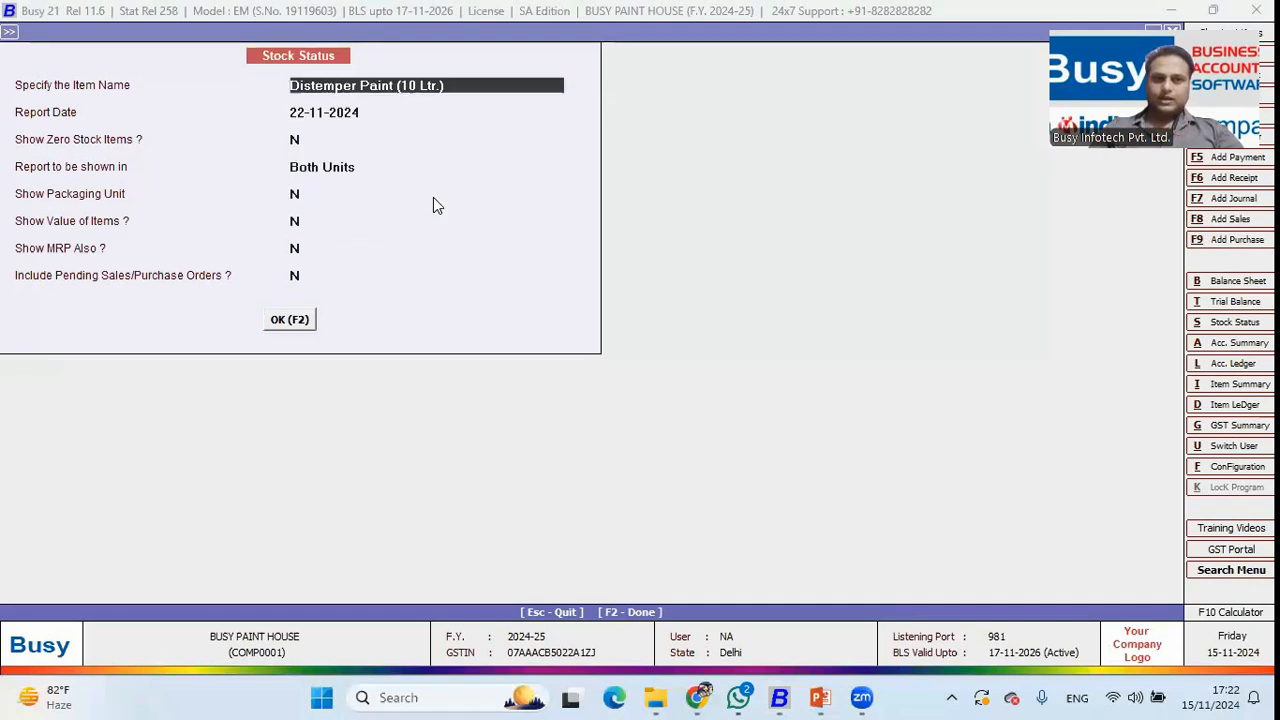
pyautogui.moveTo(596, 112); pyautogui.dragTo(236, 111)
pyautogui.moveTo(521, 108); pyautogui.dragTo(441, 108)
pyautogui.moveTo(643, 108); pyautogui.dragTo(558, 108)
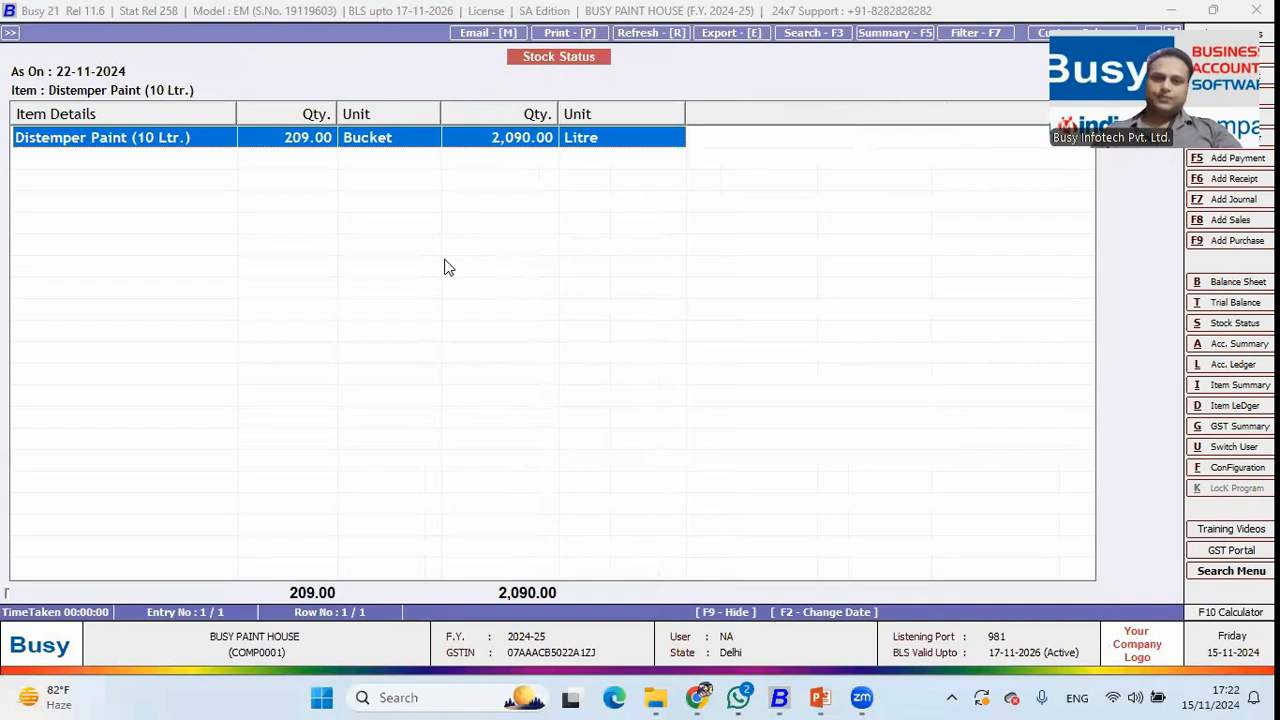
pyautogui.press('Escape')
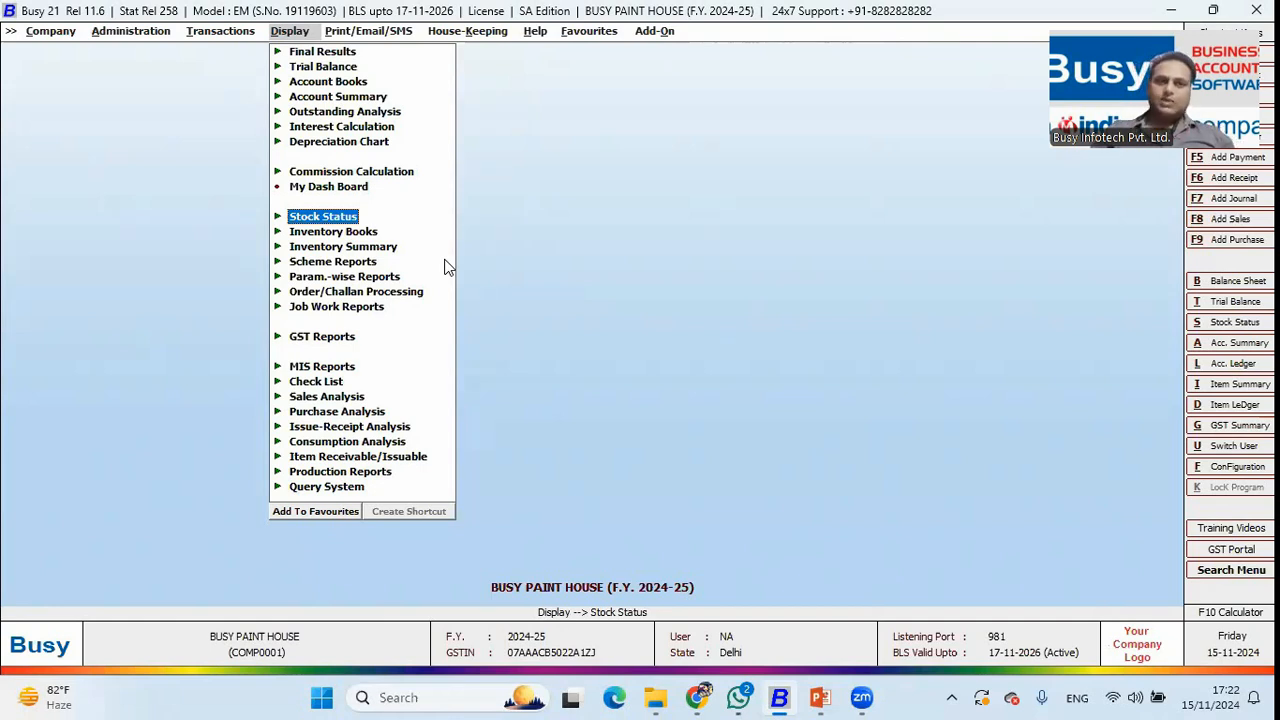
pyautogui.press('Left')
pyautogui.press('Left')
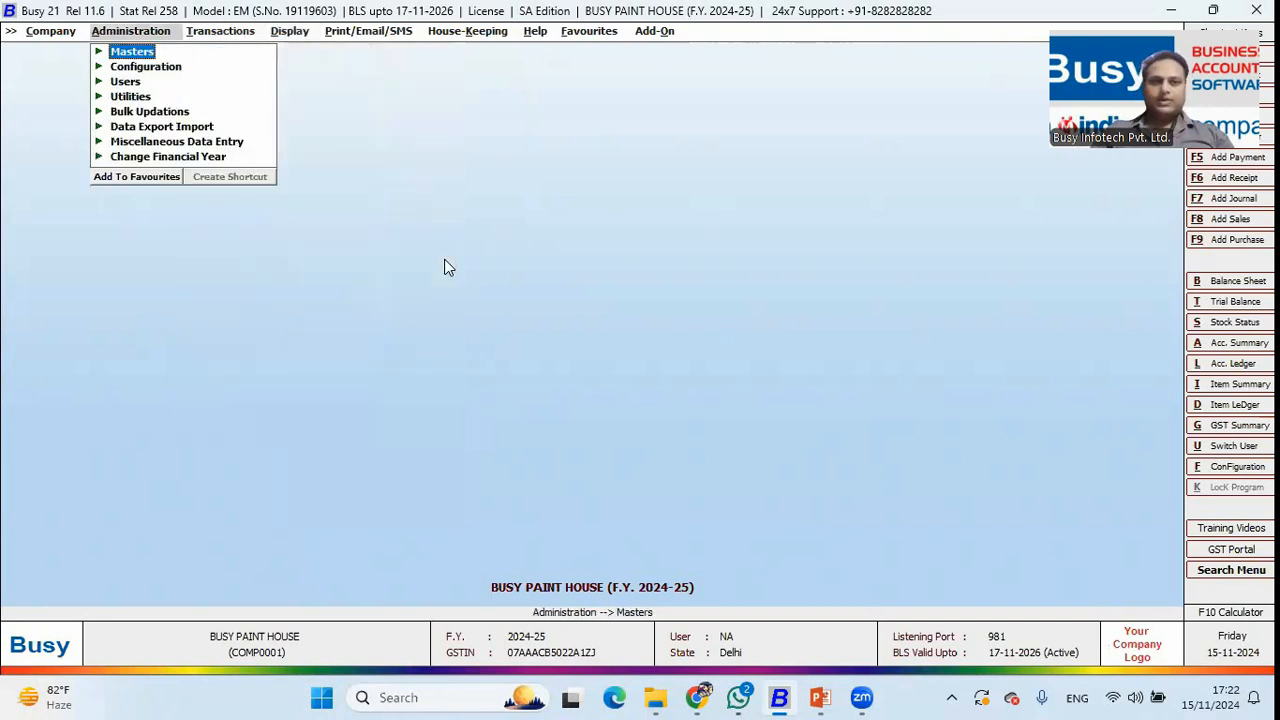
pyautogui.press('Return')
pyautogui.press('Down')
pyautogui.press('Down')
pyautogui.press('Down')
pyautogui.press('Down')
pyautogui.press('Return')
pyautogui.press('Down')
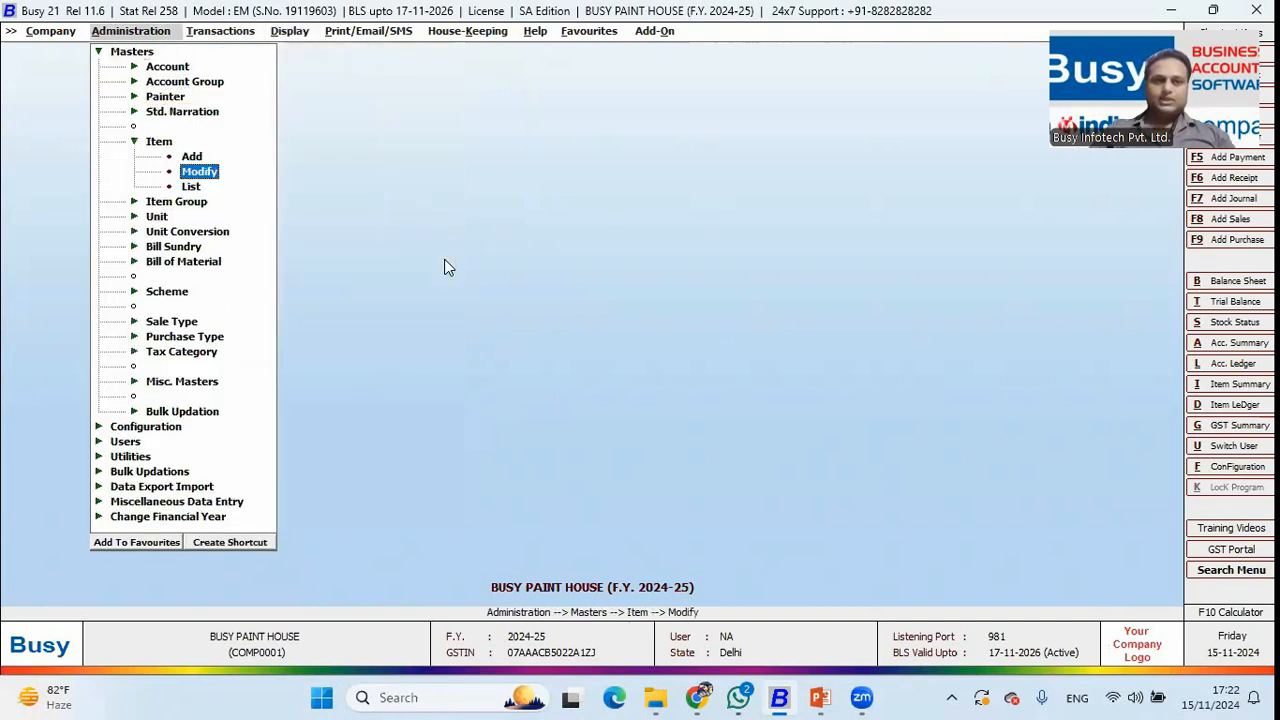
pyautogui.press('Return')
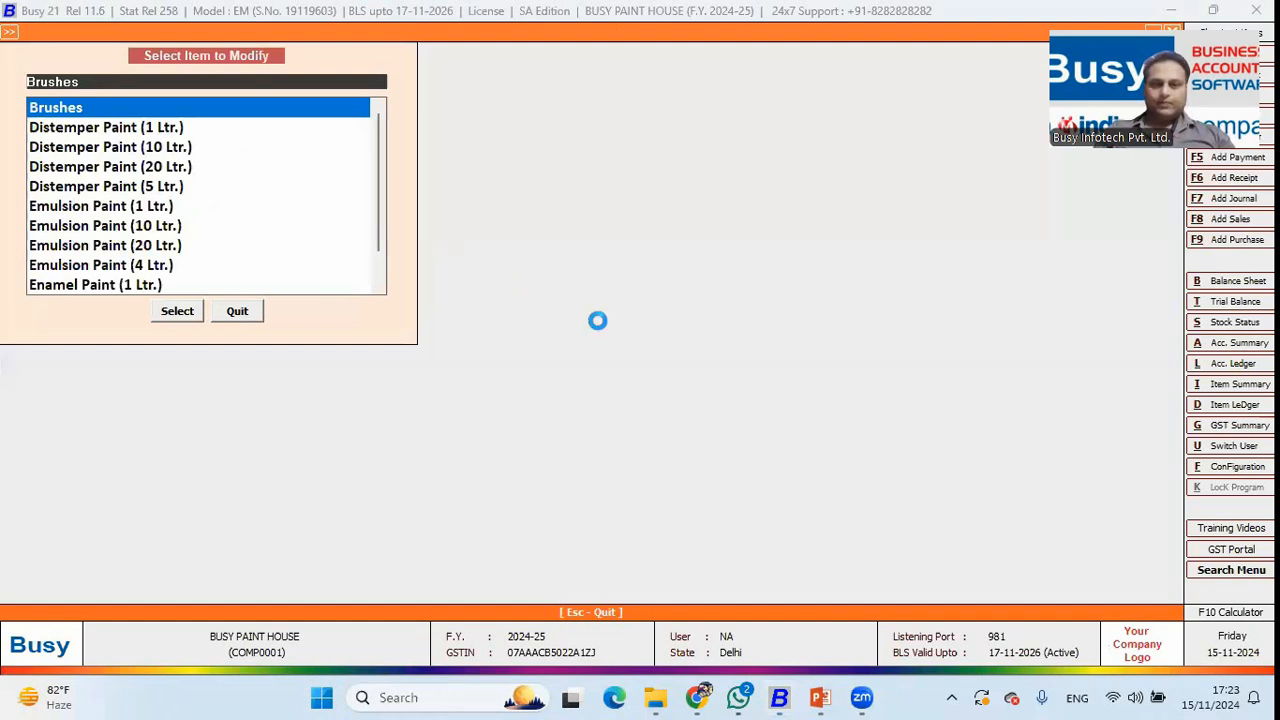
pyautogui.press('Return')
pyautogui.click(652, 335)
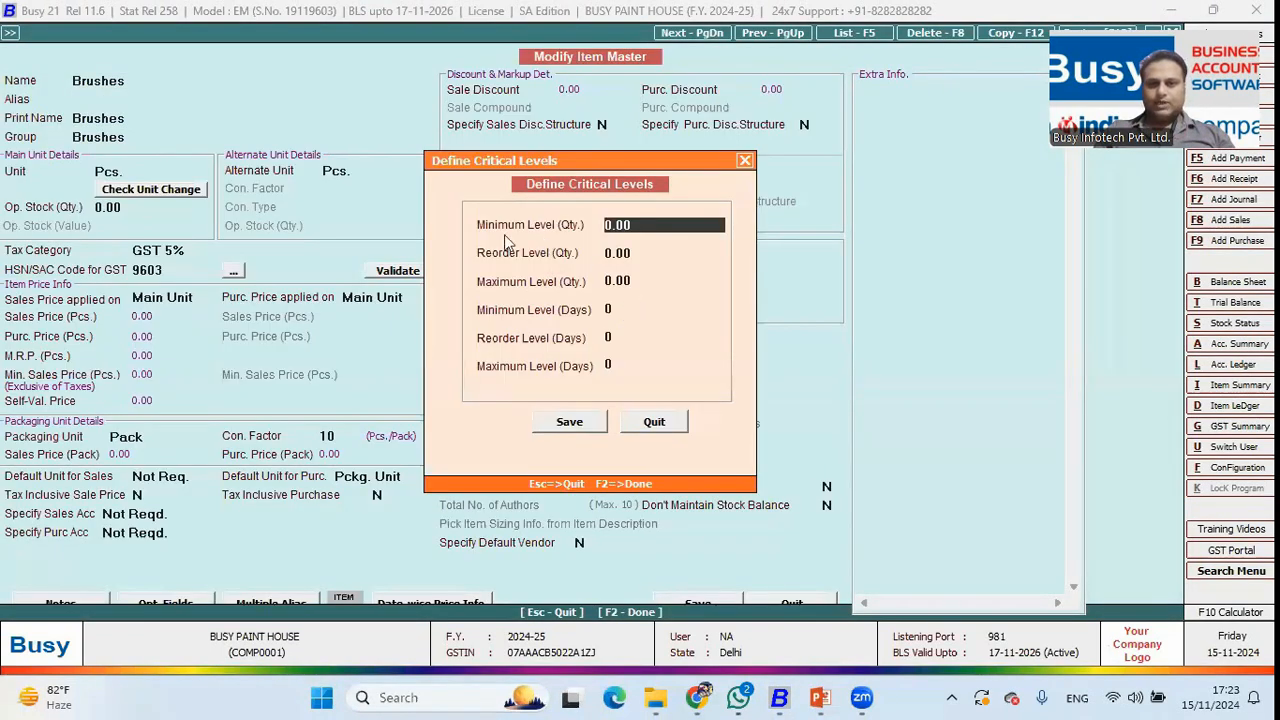
pyautogui.click(632, 256)
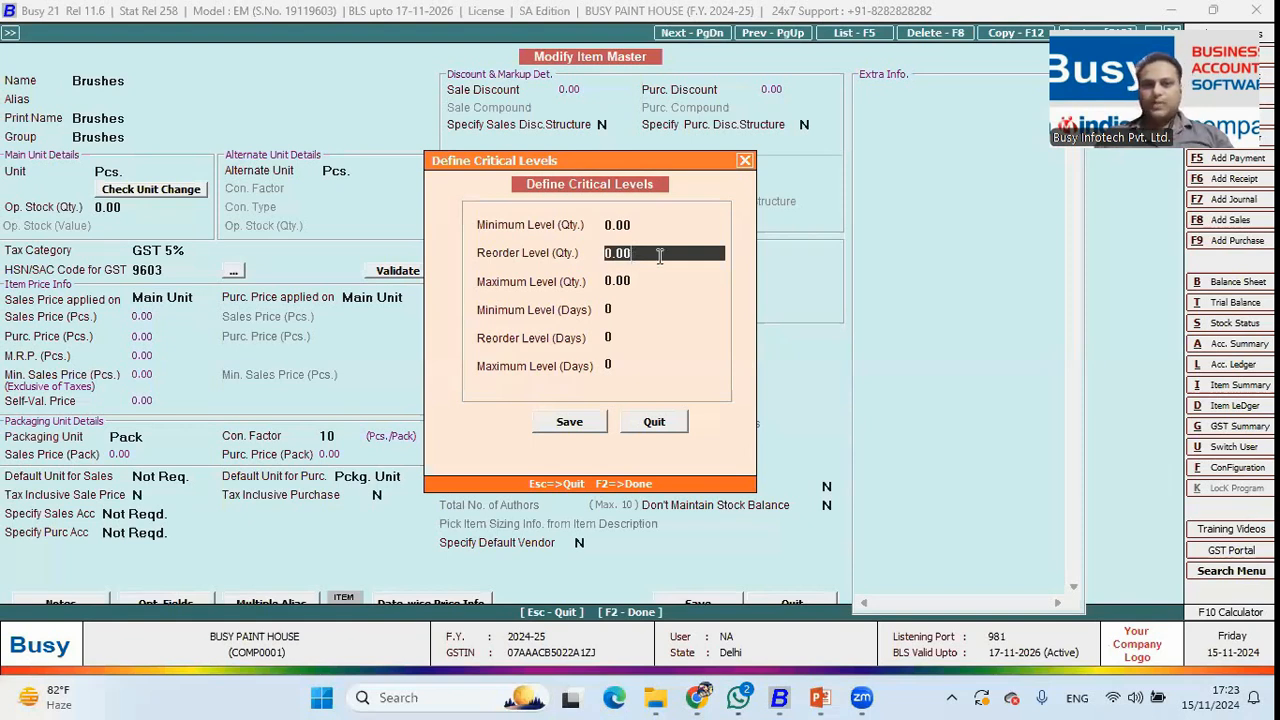
pyautogui.click(641, 281)
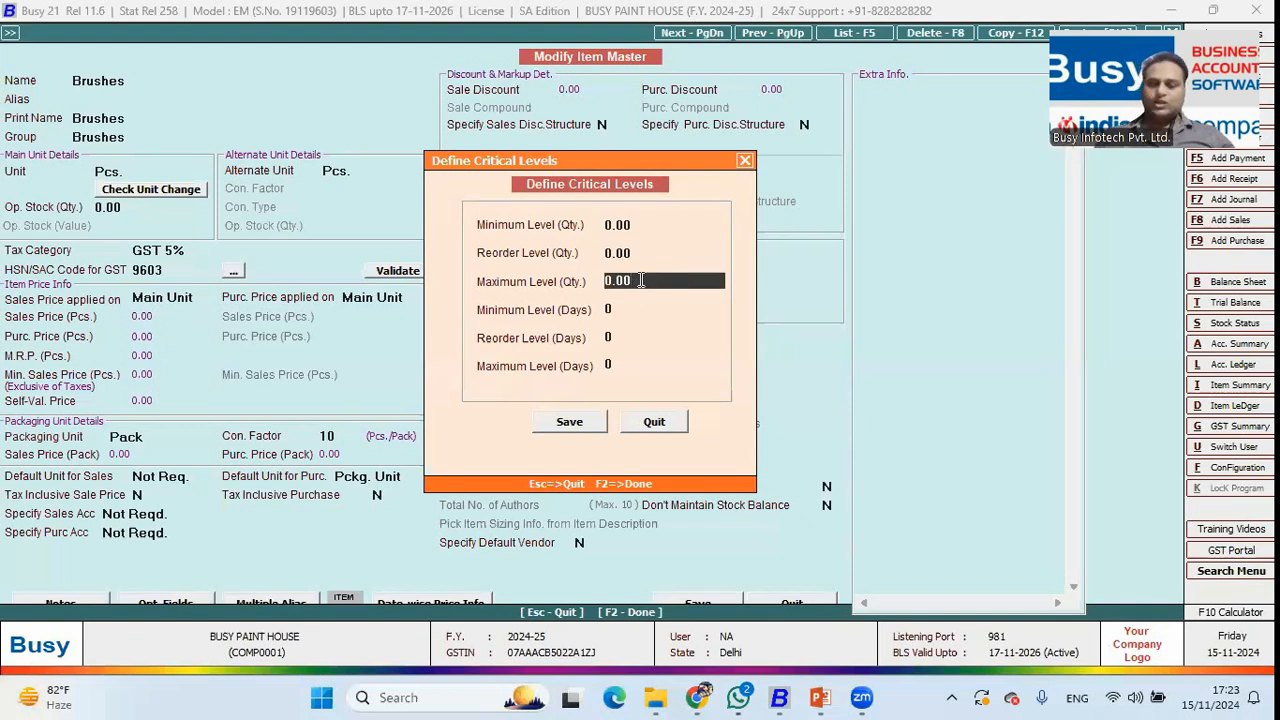
pyautogui.press('F2')
pyautogui.press('F2')
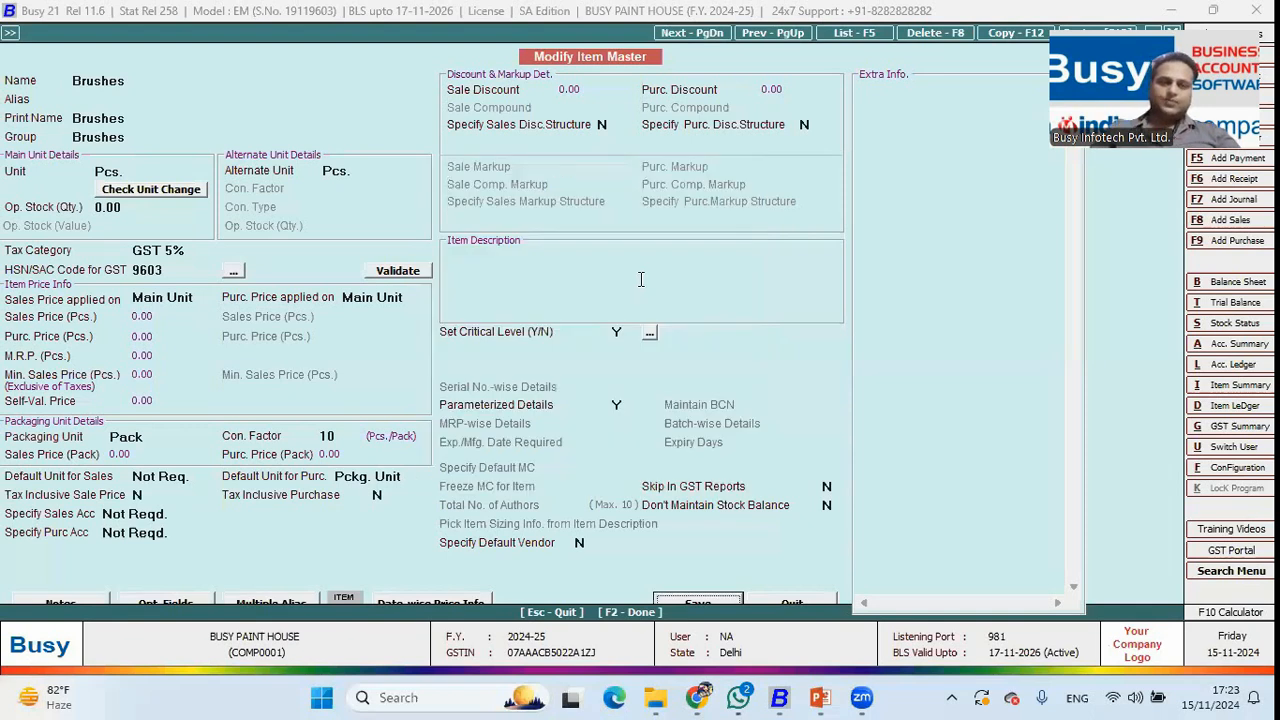
pyautogui.press('Escape')
pyautogui.press('Escape')
pyautogui.press('Escape')
pyautogui.press('Right')
# Open the Reorder Level report under Inventory Summary > Item Critical Level.
pyautogui.press('Right')
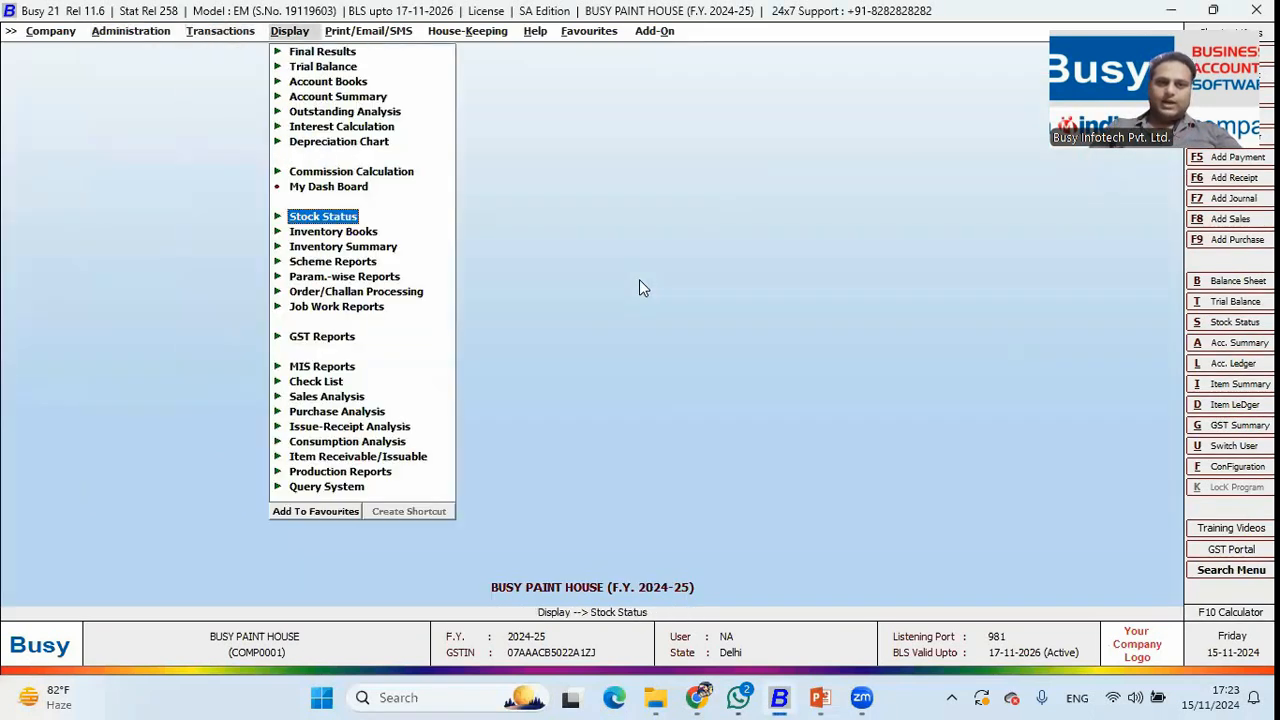
pyautogui.press('Down')
pyautogui.press('Down')
pyautogui.press('Right')
pyautogui.press('Down')
pyautogui.press('Down')
pyautogui.press('Down')
pyautogui.press('Down')
pyautogui.press('Down')
pyautogui.press('Down')
pyautogui.press('Down')
pyautogui.press('Down')
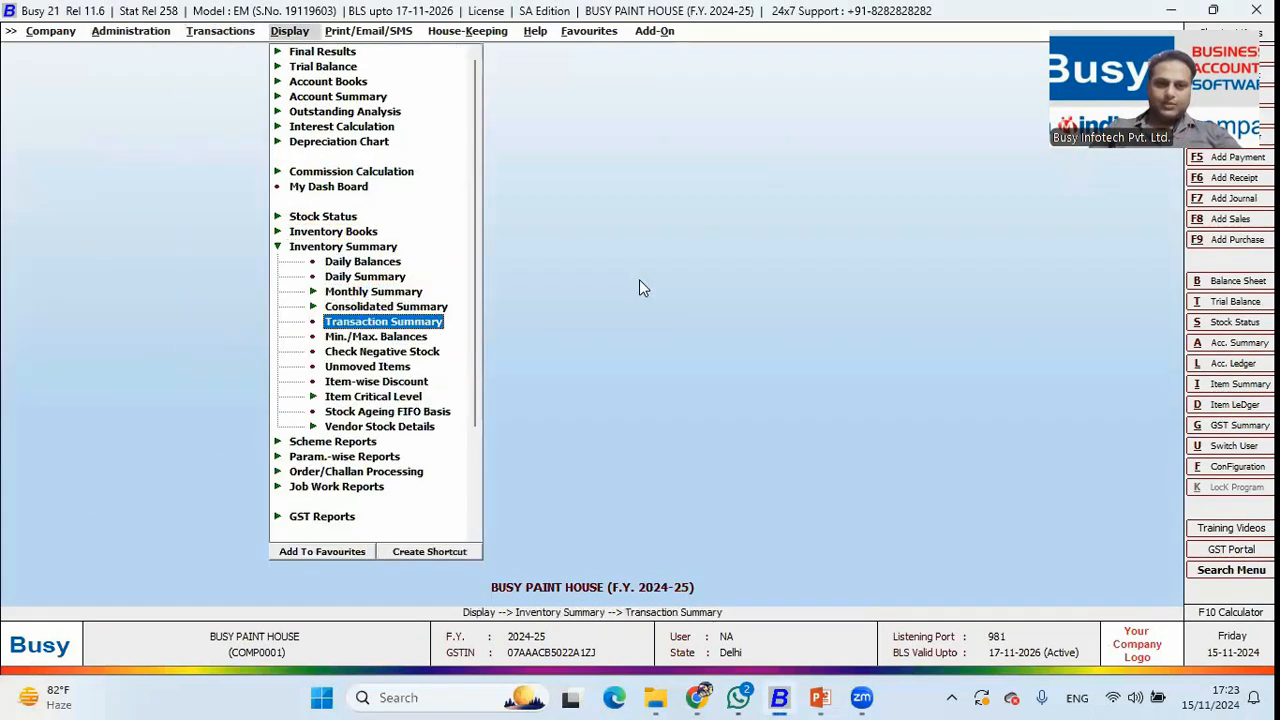
pyautogui.press('Down')
pyautogui.press('Right')
pyautogui.press('Down')
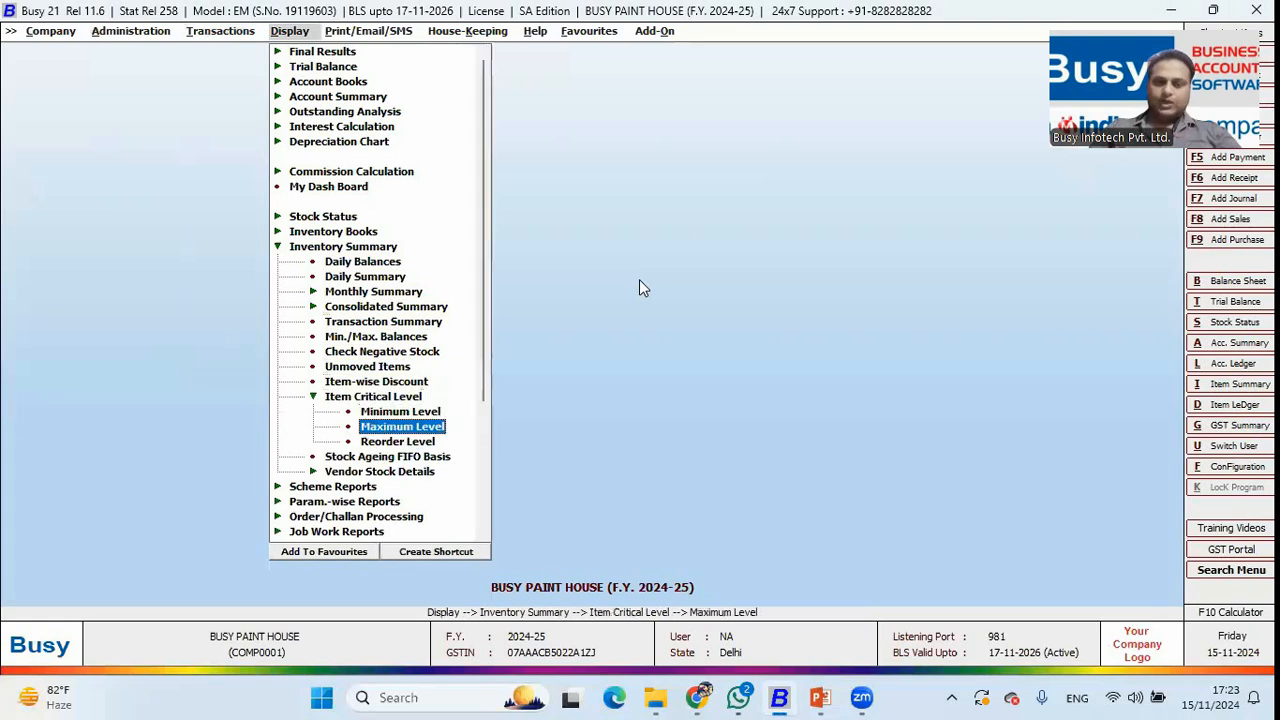
pyautogui.press('Down')
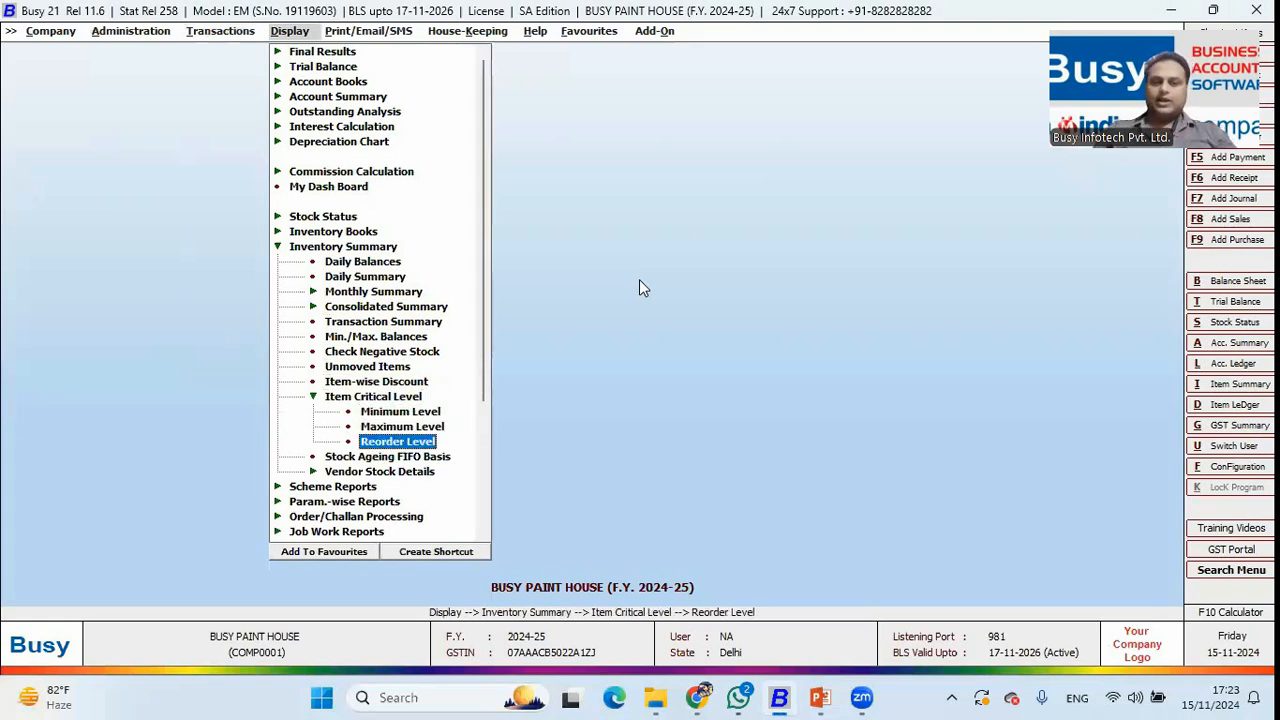
pyautogui.press('Return')
pyautogui.press('Return')
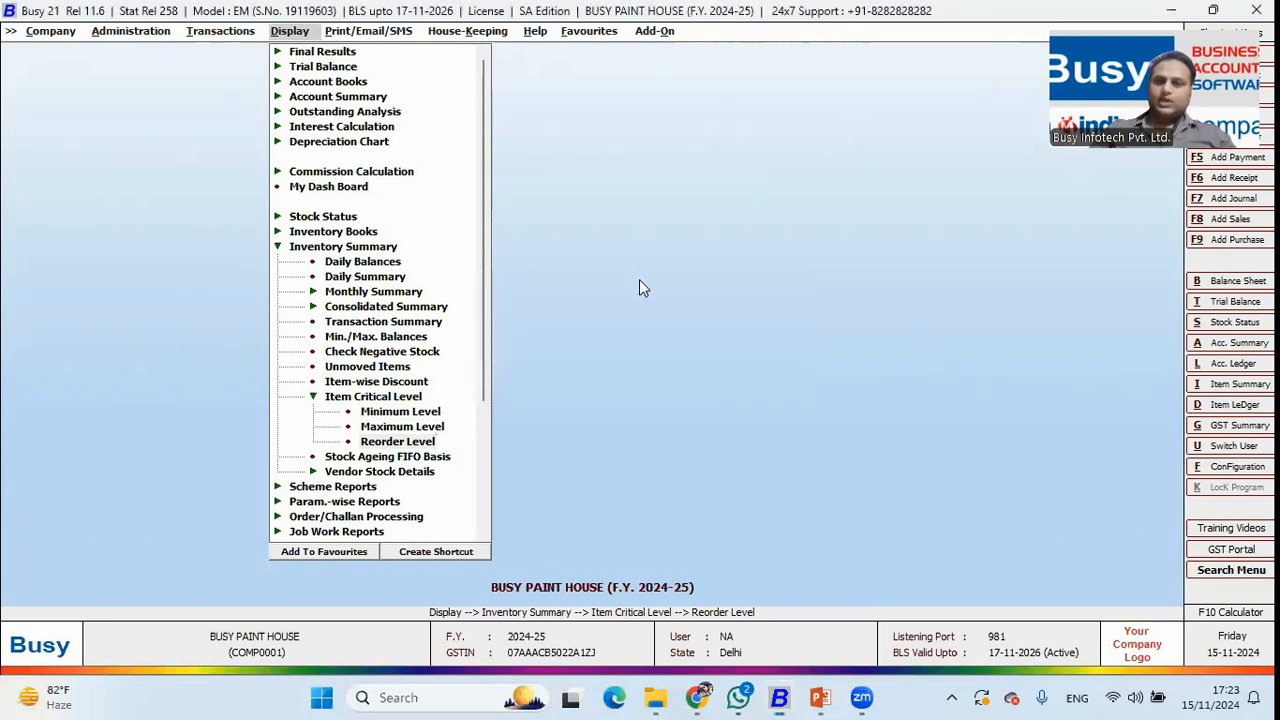
# Choose the Parameter-wise reorder level report covering All Items.
pyautogui.press('Escape')
pyautogui.press('Right')
pyautogui.press('Left')
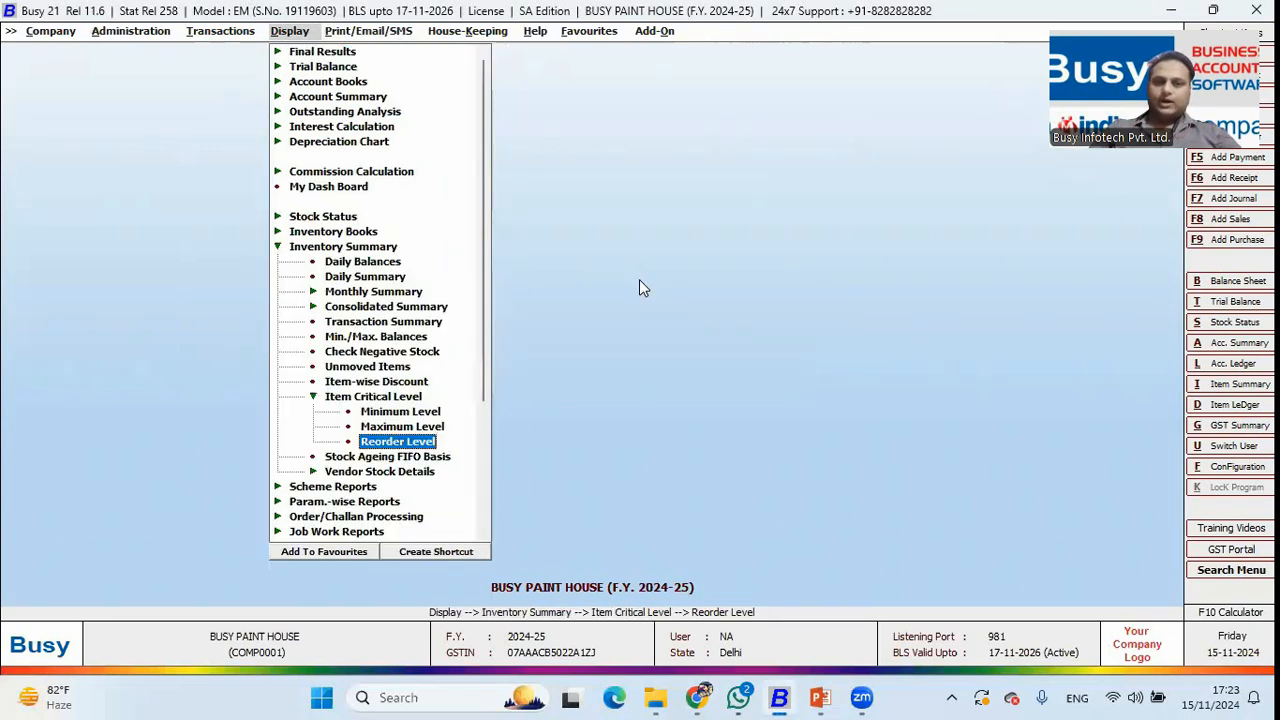
pyautogui.press('Return')
pyautogui.press('Return')
pyautogui.press('Tab')
pyautogui.press('Tab')
pyautogui.press('Escape')
pyautogui.press('Return')
pyautogui.press('Tab')
pyautogui.press('Tab')
pyautogui.press('Tab')
# Generate the report, widen columns to review 20.00 reorder levels and shortages, then close it.
pyautogui.press('F2')
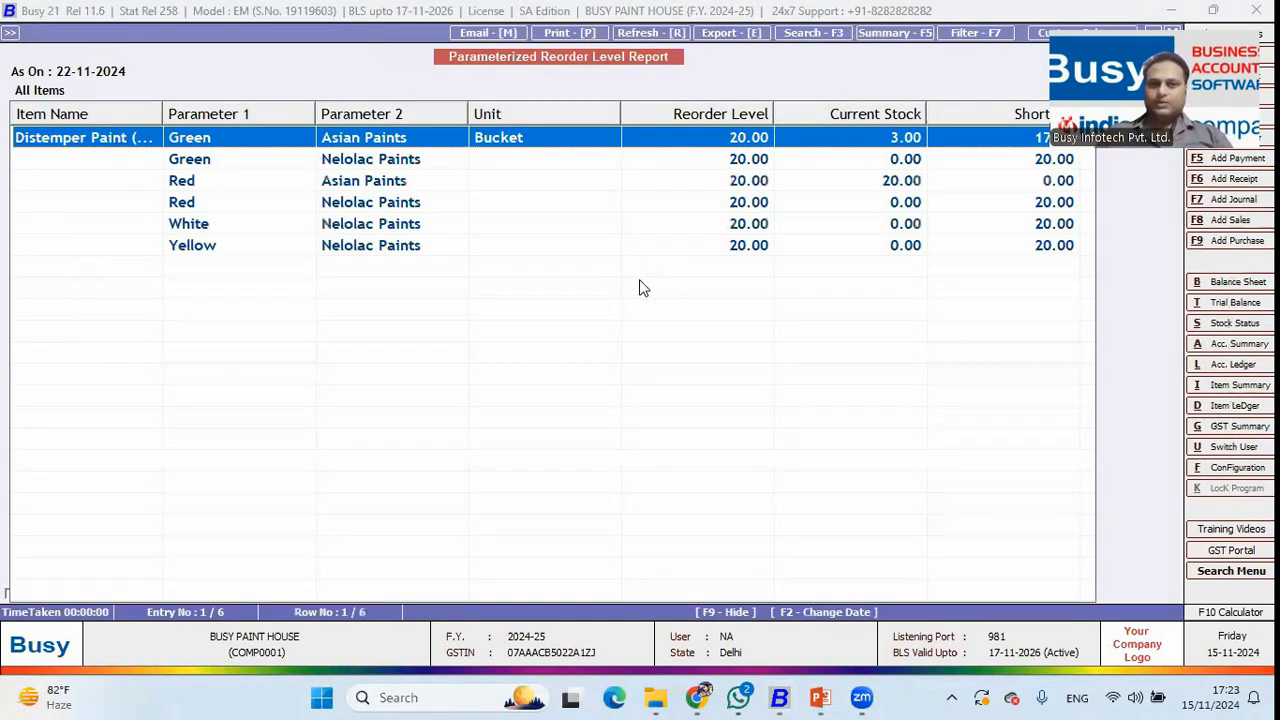
pyautogui.moveTo(163, 114); pyautogui.dragTo(214, 118)
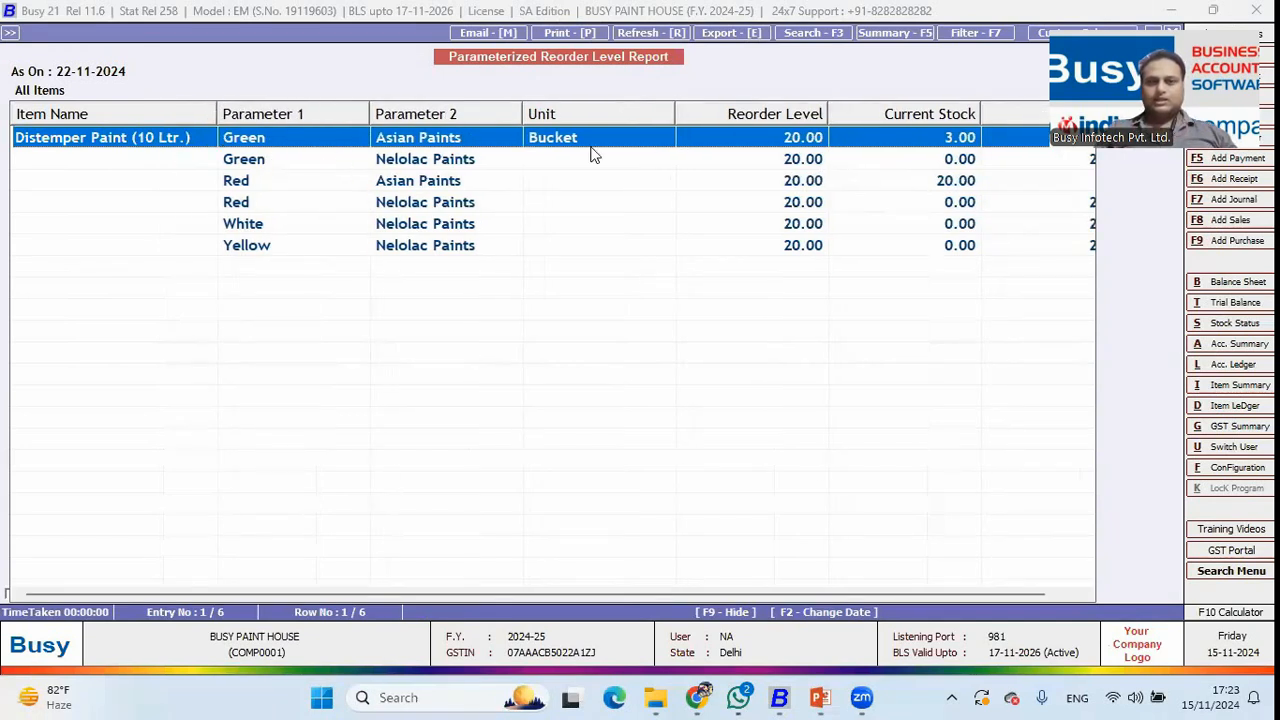
pyautogui.moveTo(675, 114); pyautogui.dragTo(604, 114)
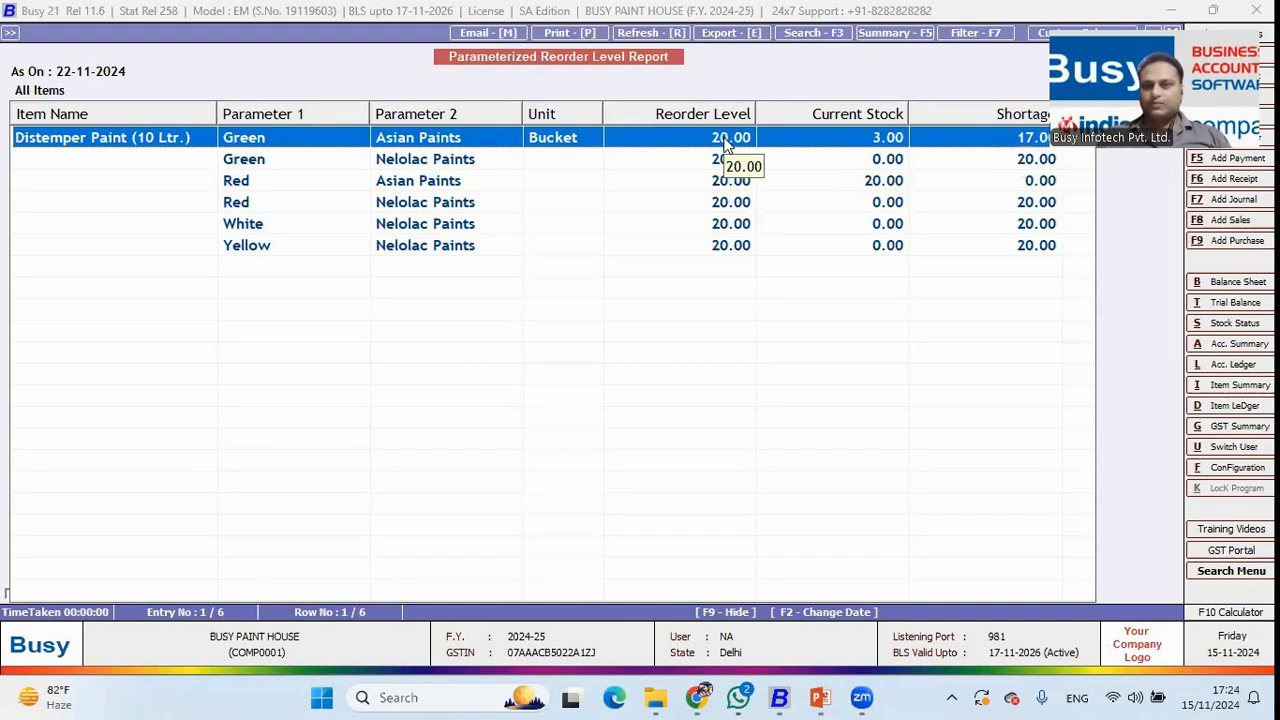
pyautogui.press('Escape')
pyautogui.press('Escape')
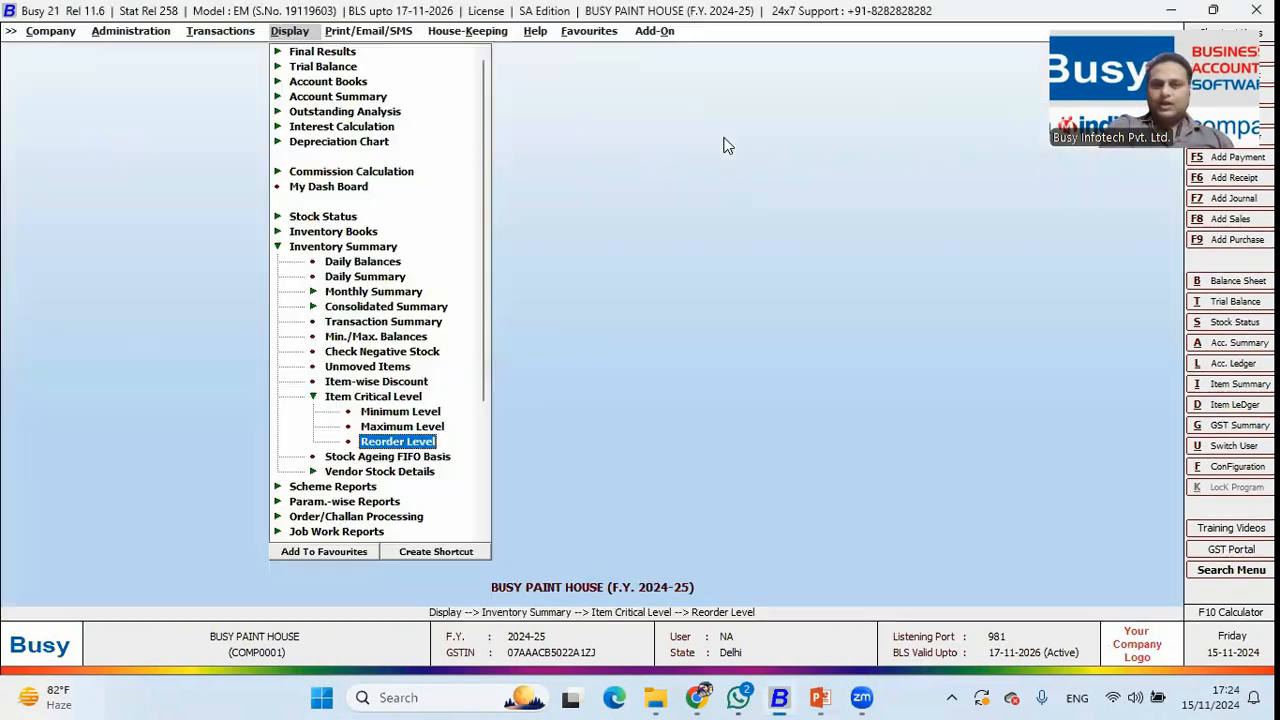
# Run the Maximum Level report Parameter-wise for All Items; it comes up empty.
pyautogui.press('Up')
pyautogui.press('Return')
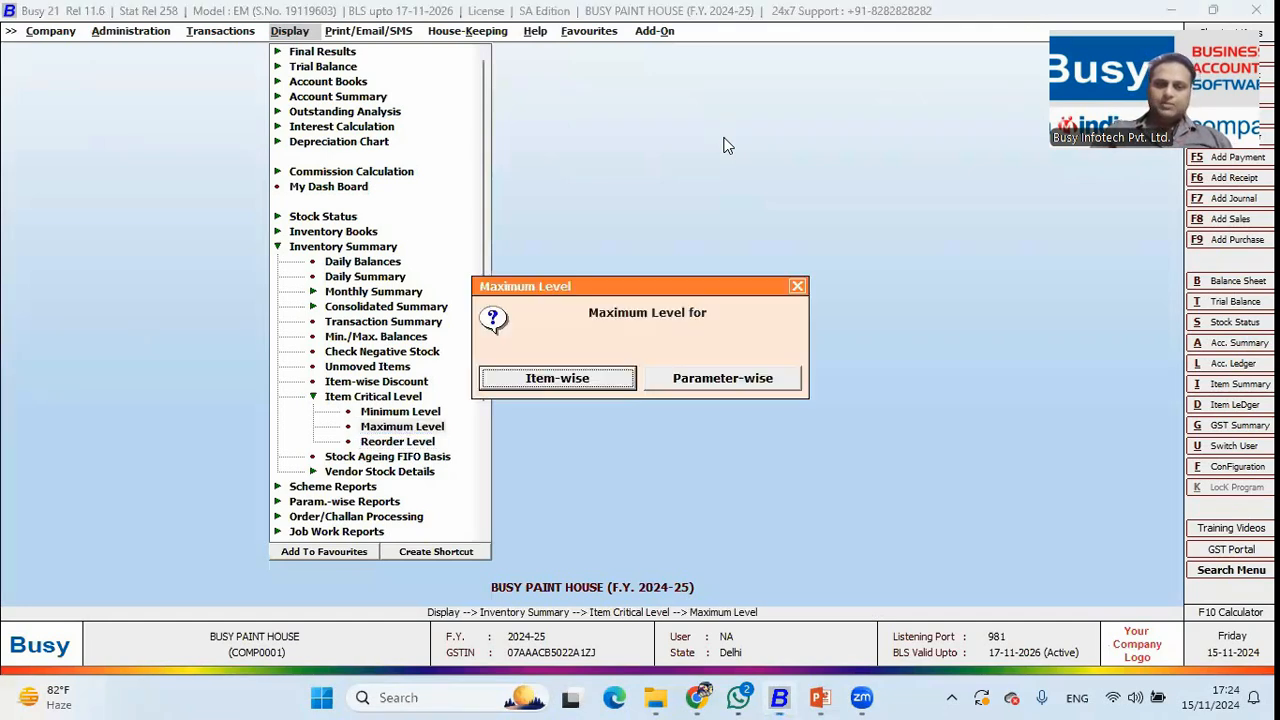
pyautogui.press('Return')
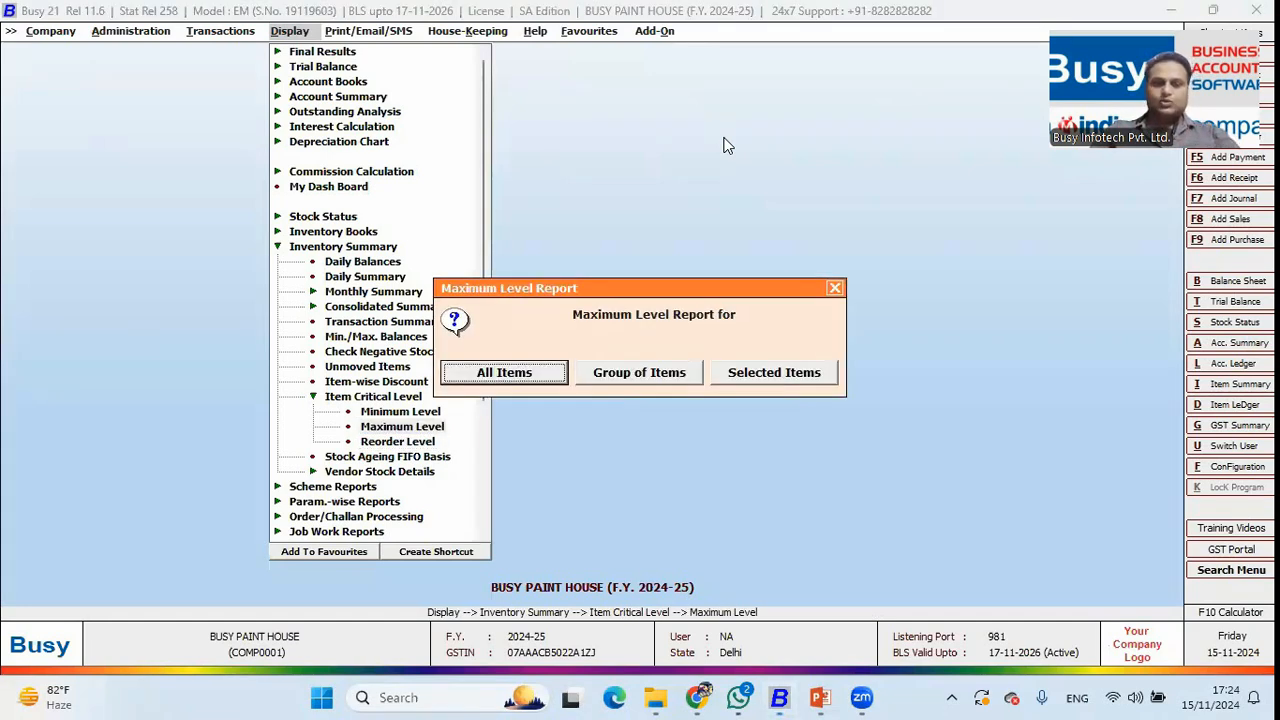
pyautogui.press('Escape')
pyautogui.press('Return')
pyautogui.press('Right')
pyautogui.press('Return')
pyautogui.press('Return')
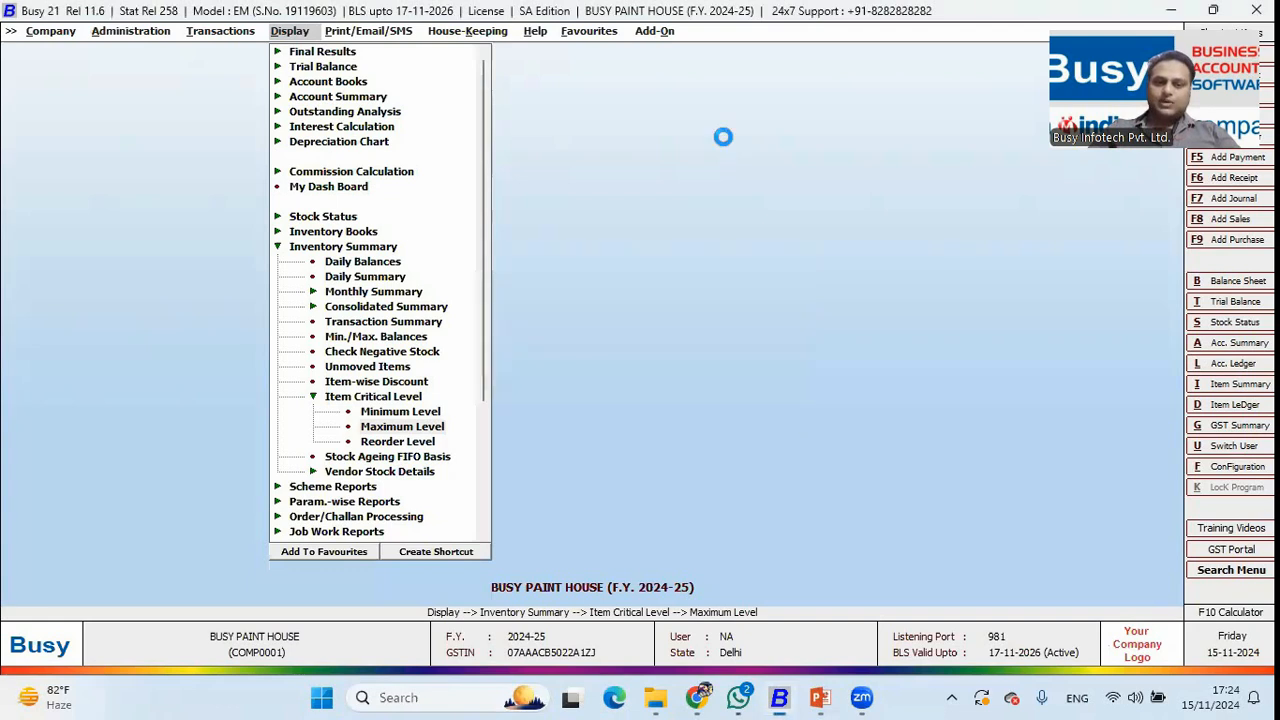
pyautogui.press('Return')
pyautogui.press('Return')
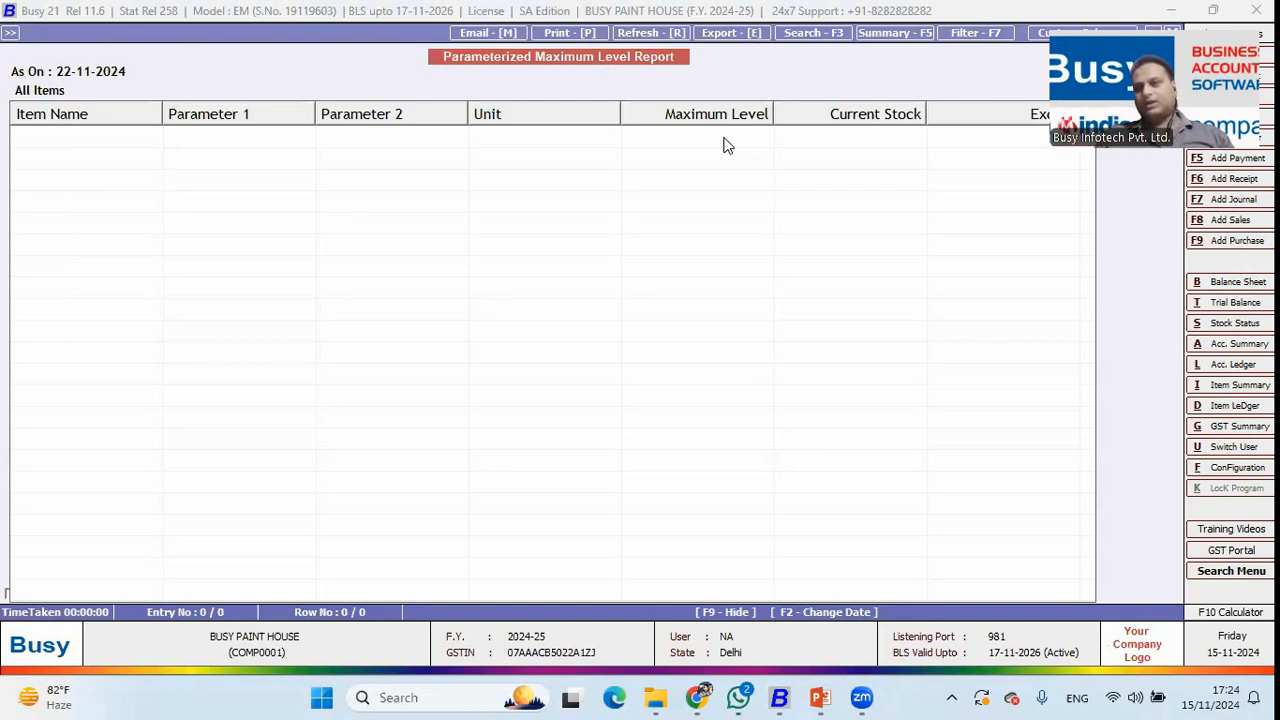
# Close the empty report and collapse the Item Critical Level and Inventory Summary branches.
pyautogui.press('Escape')
pyautogui.press('Return')
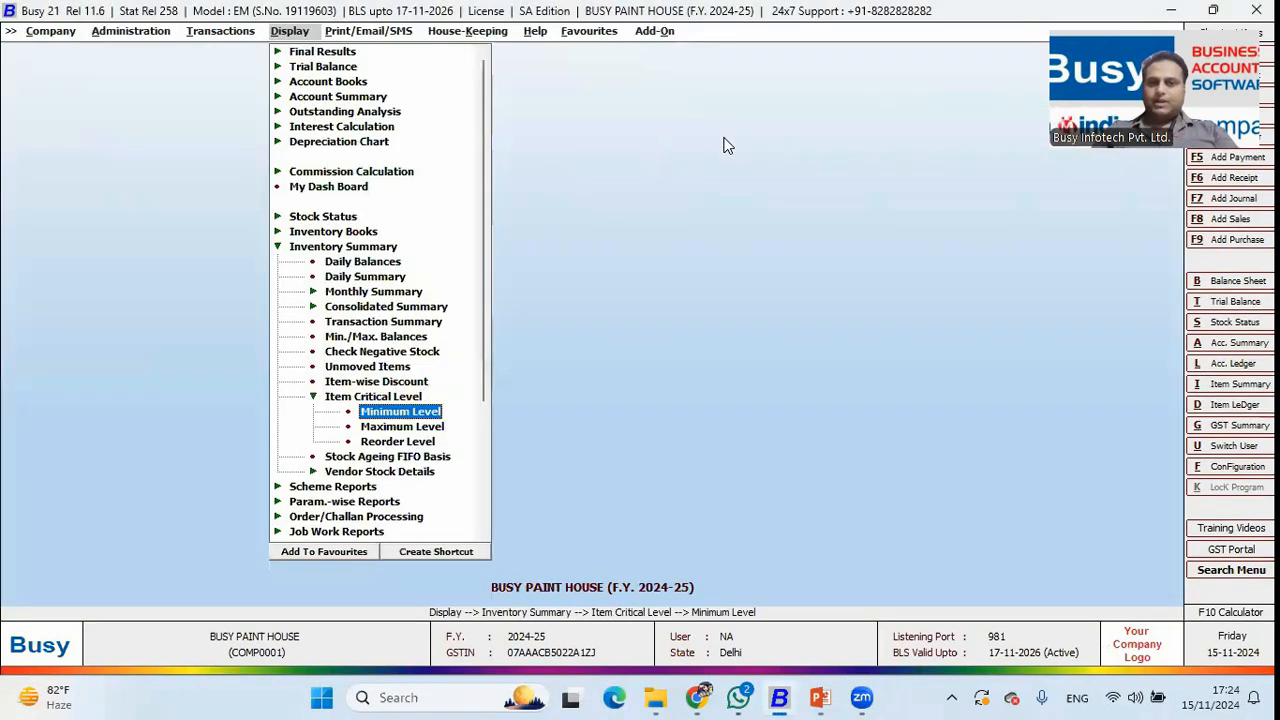
pyautogui.press('Escape')
pyautogui.press('Escape')
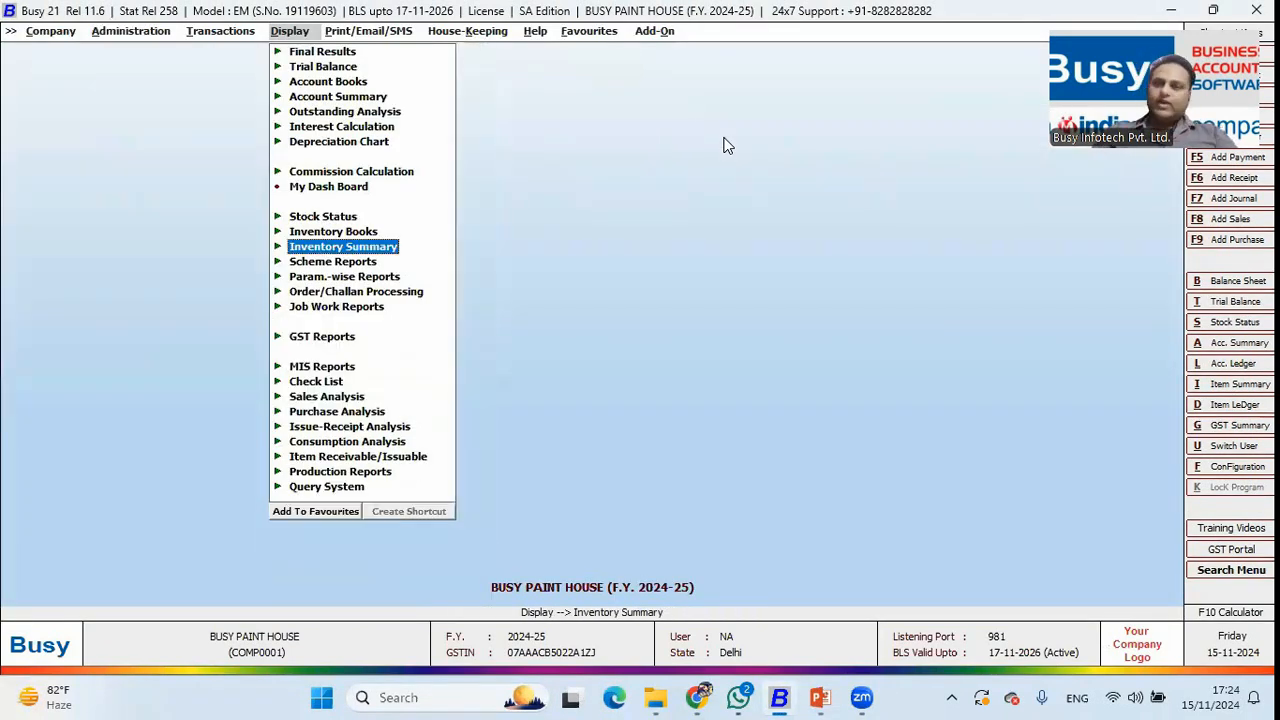
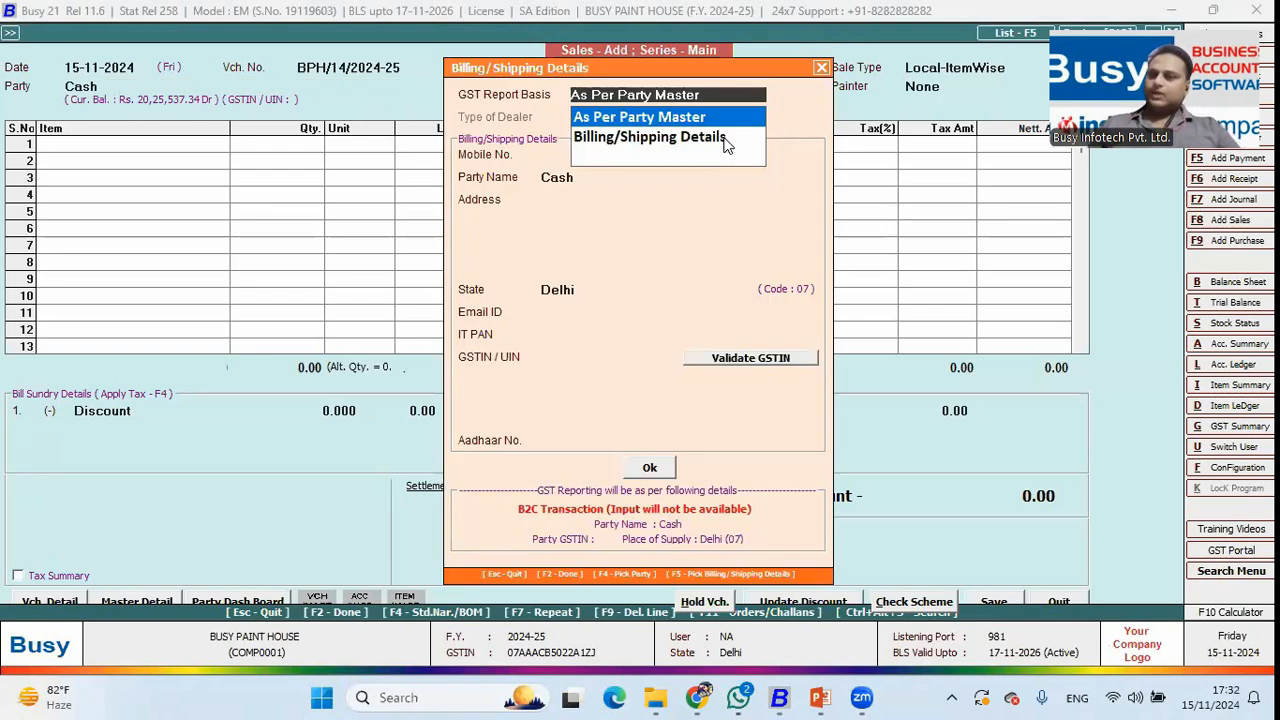
pyautogui.press('Return')
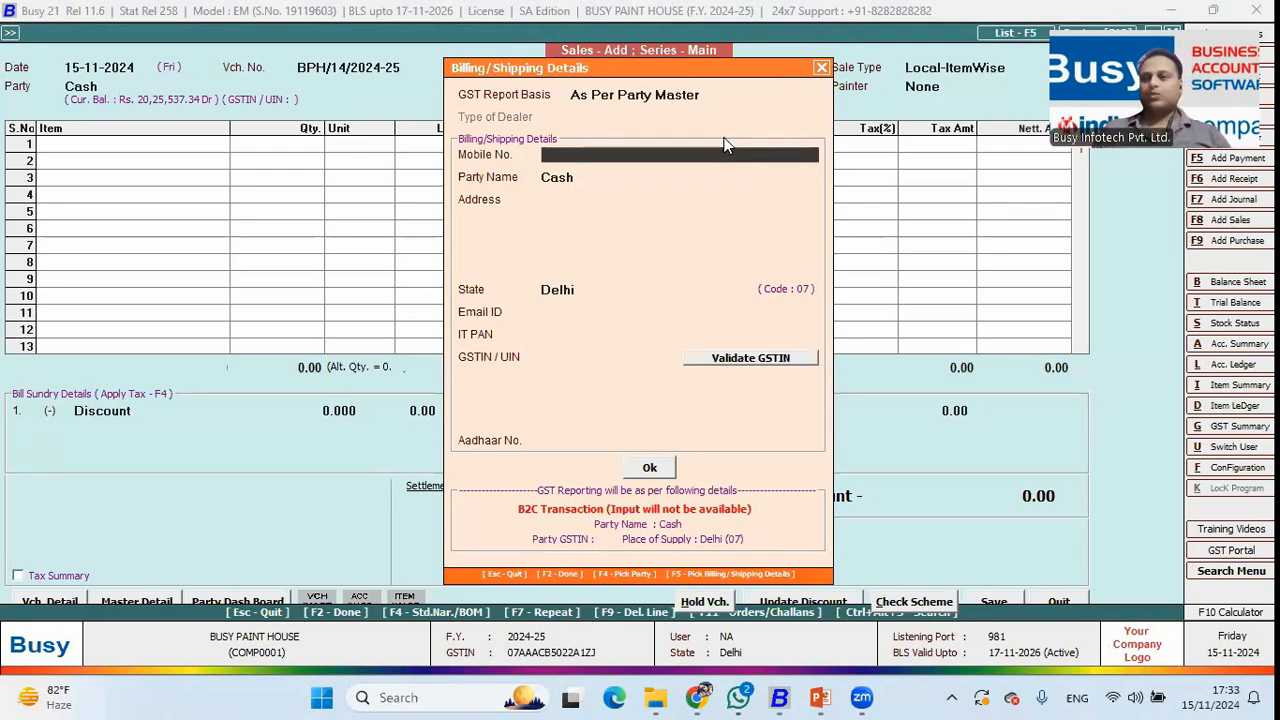
# Enter the customer's mobile number to auto-fill the Delhi B2C billing details, then confirm.
pyautogui.write('8282828282')
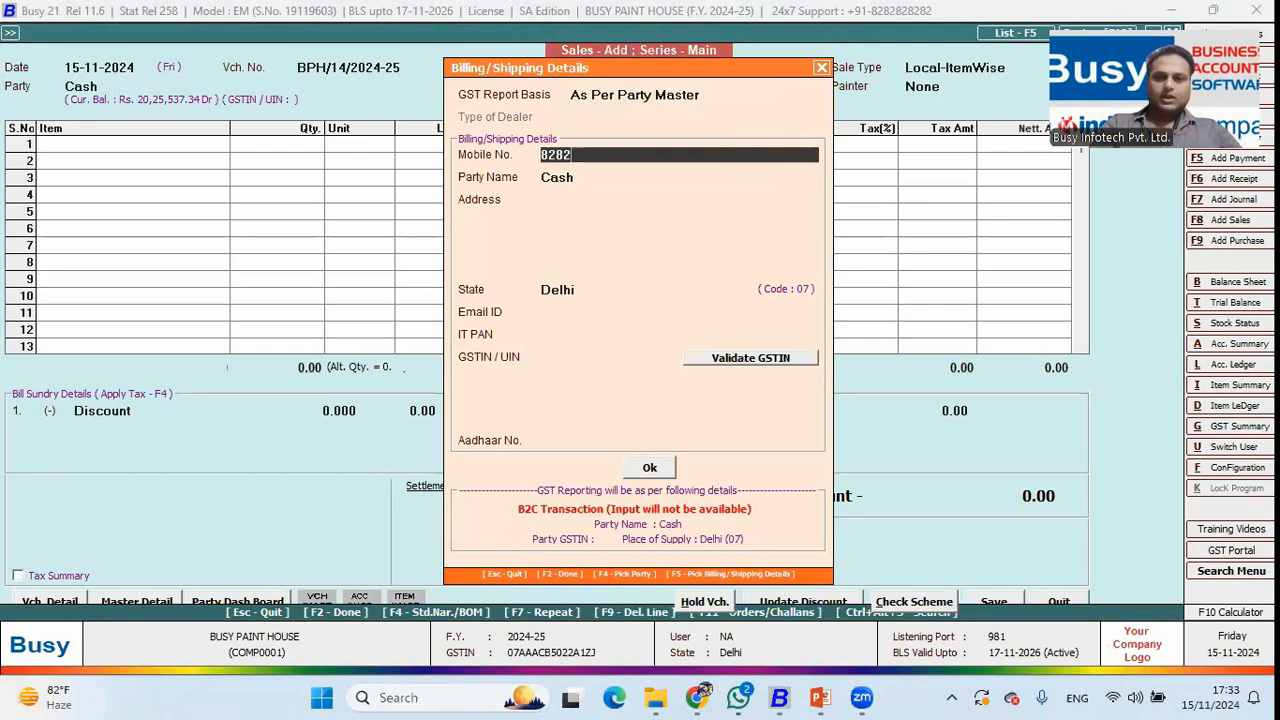
pyautogui.press('BackSpace')
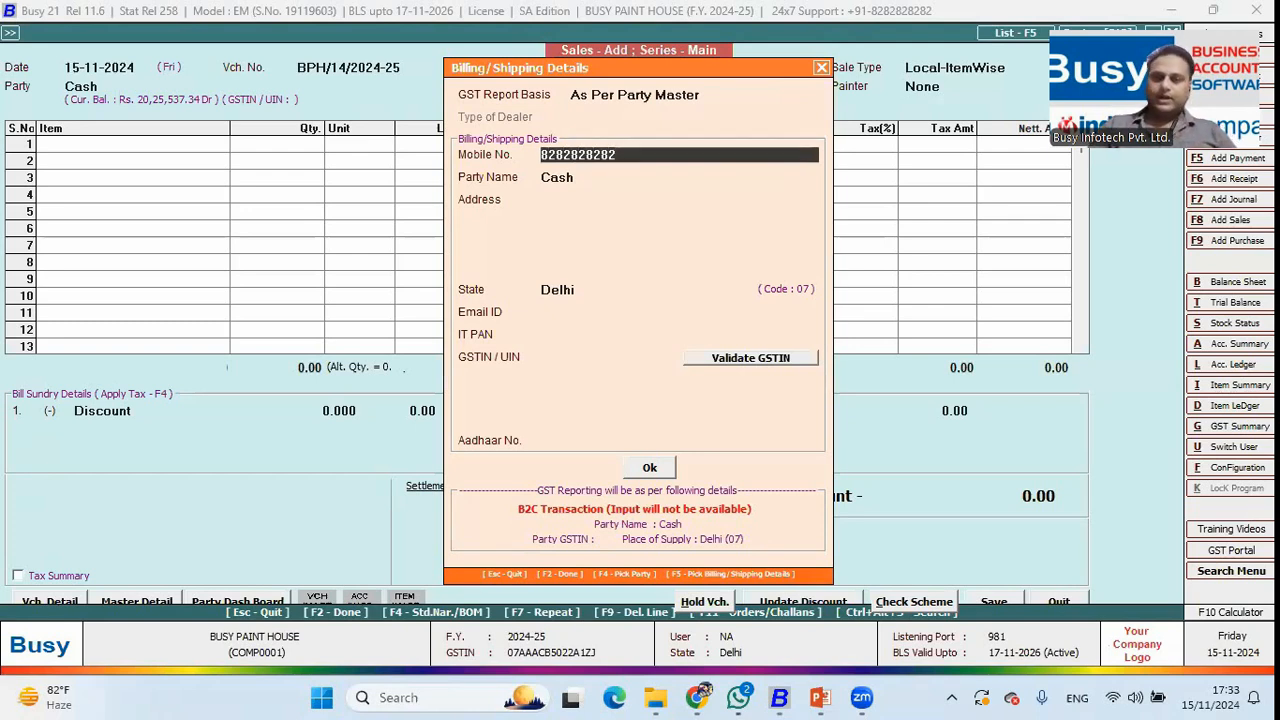
pyautogui.press('Return')
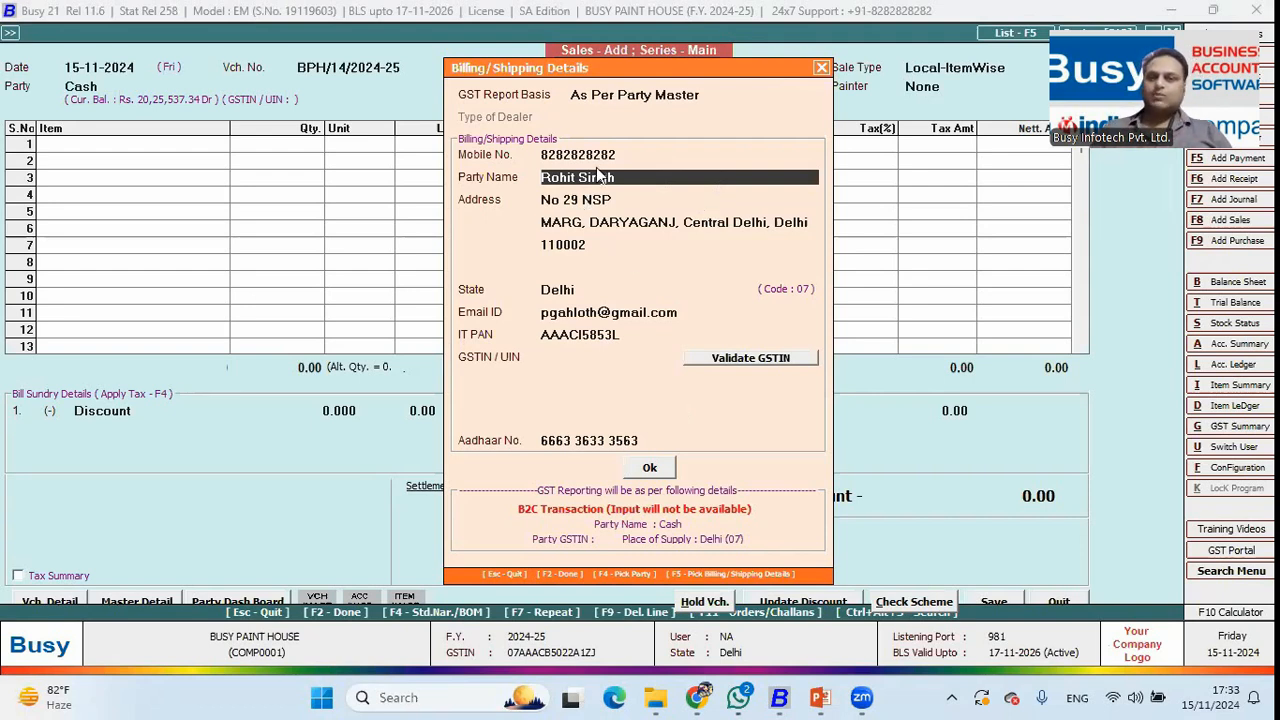
pyautogui.click(650, 474)
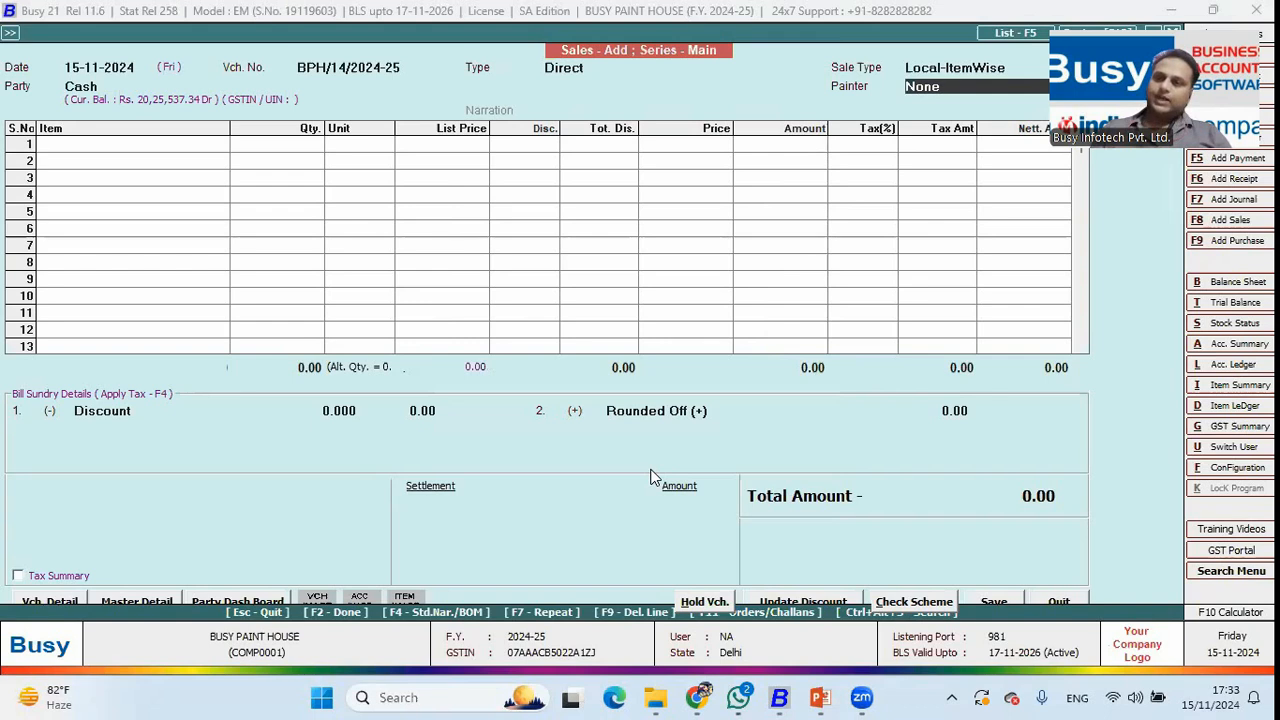
# Set the Painter to None for this sale.
pyautogui.press('space')
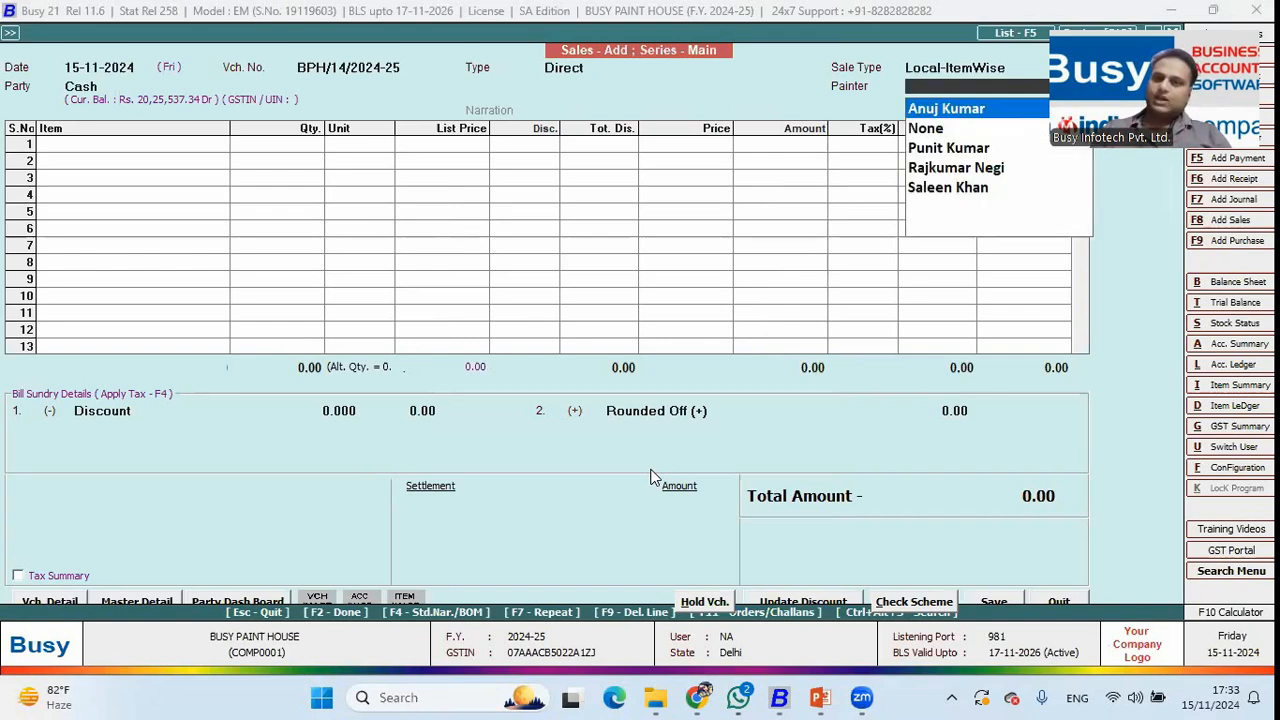
pyautogui.press('Down')
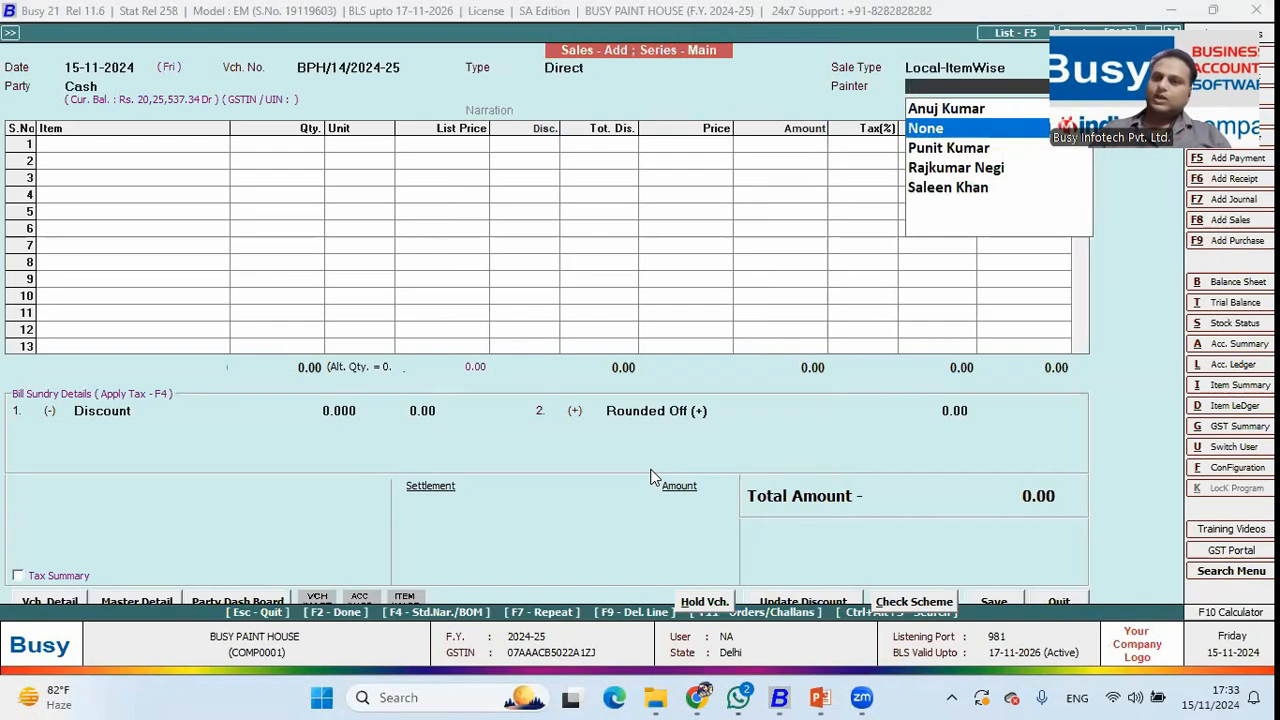
pyautogui.press('Return')
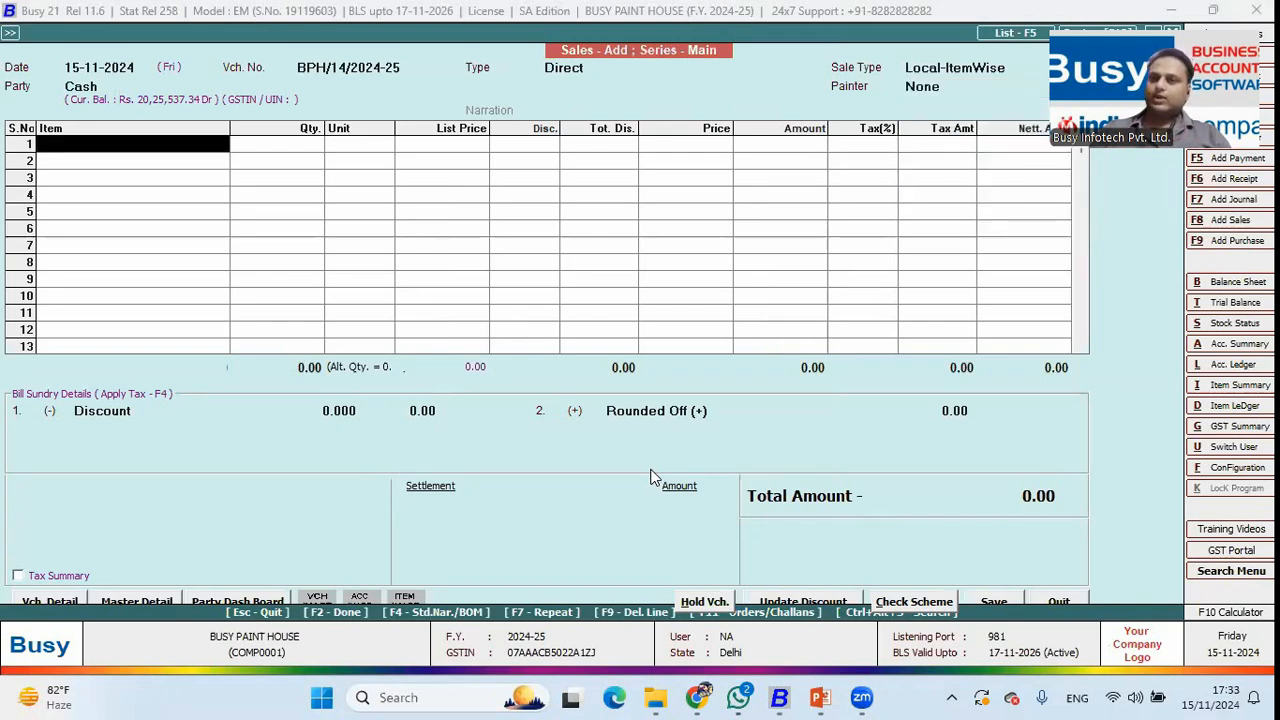
# Browse the distemper colour and brand options, then delete both existing item lines with F9.
pyautogui.press('Return')
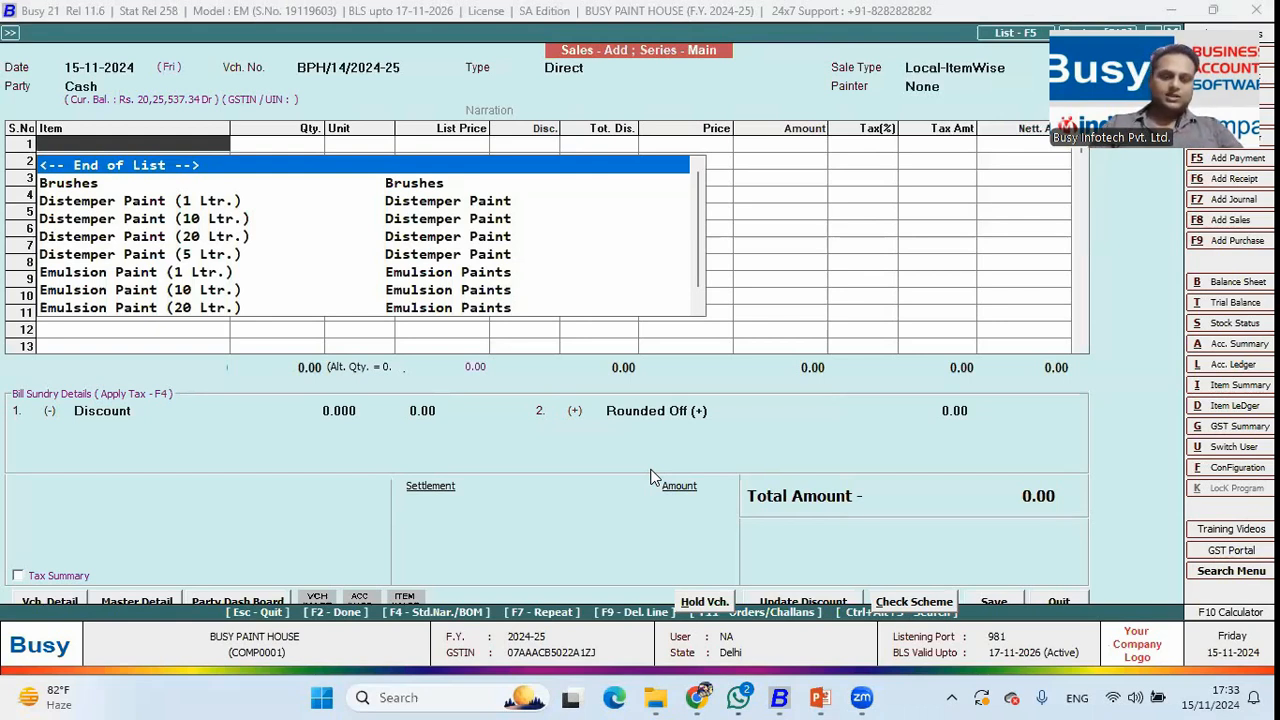
pyautogui.write('d')
pyautogui.press('Down')
pyautogui.press('Down')
pyautogui.press('Return')
pyautogui.press('Return')
pyautogui.press('Return')
pyautogui.press('Down')
pyautogui.press('Down')
pyautogui.press('Down')
pyautogui.press('Down')
pyautogui.press('Up')
pyautogui.press('Up')
pyautogui.press('Up')
pyautogui.press('Up')
pyautogui.press('Down')
pyautogui.press('Escape')
pyautogui.press('Escape')
pyautogui.press('Escape')
pyautogui.press('Escape')
pyautogui.press('Up')
pyautogui.press('Down')
pyautogui.press('Left')
pyautogui.press('Left')
pyautogui.press('Left')
pyautogui.press('Left')
pyautogui.press('Left')
pyautogui.press('Left')
pyautogui.press('Left')
pyautogui.press('Left')
pyautogui.press('Left')
pyautogui.press('F9')
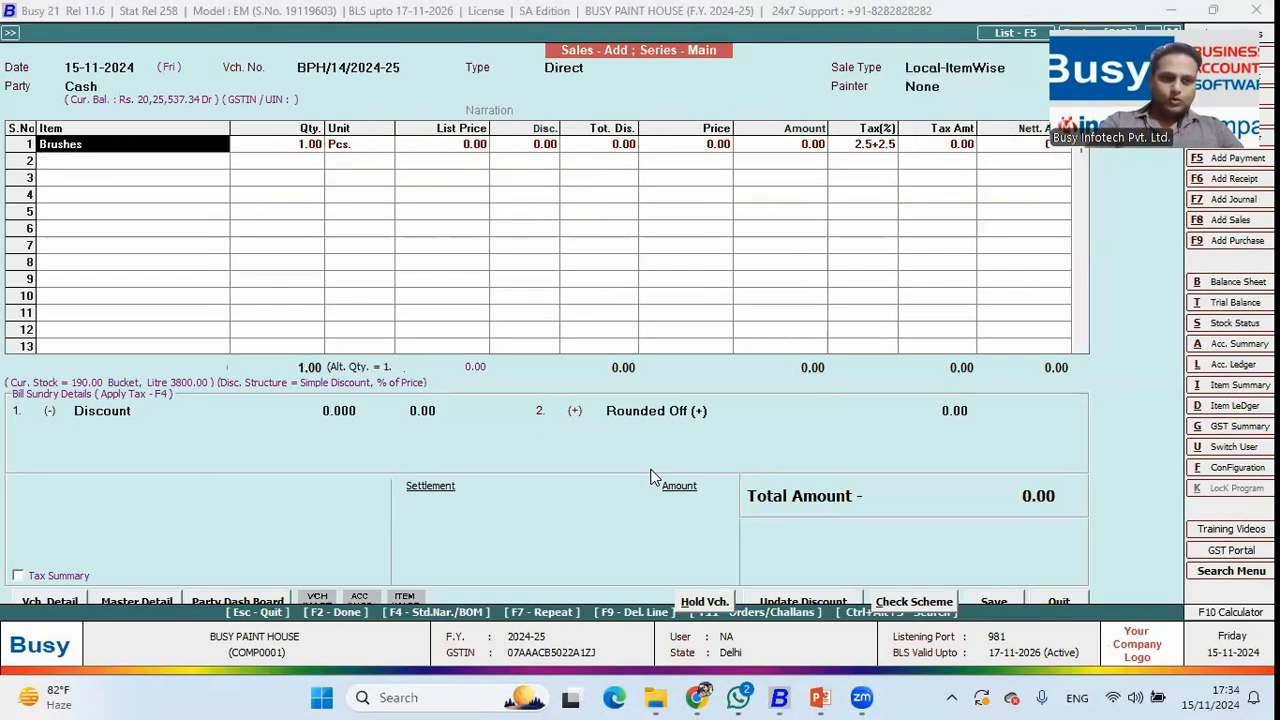
pyautogui.press('F9')
# Add Brushes, picking the 4 Inches Treo option at 200.
pyautogui.write('br')
pyautogui.press('Return')
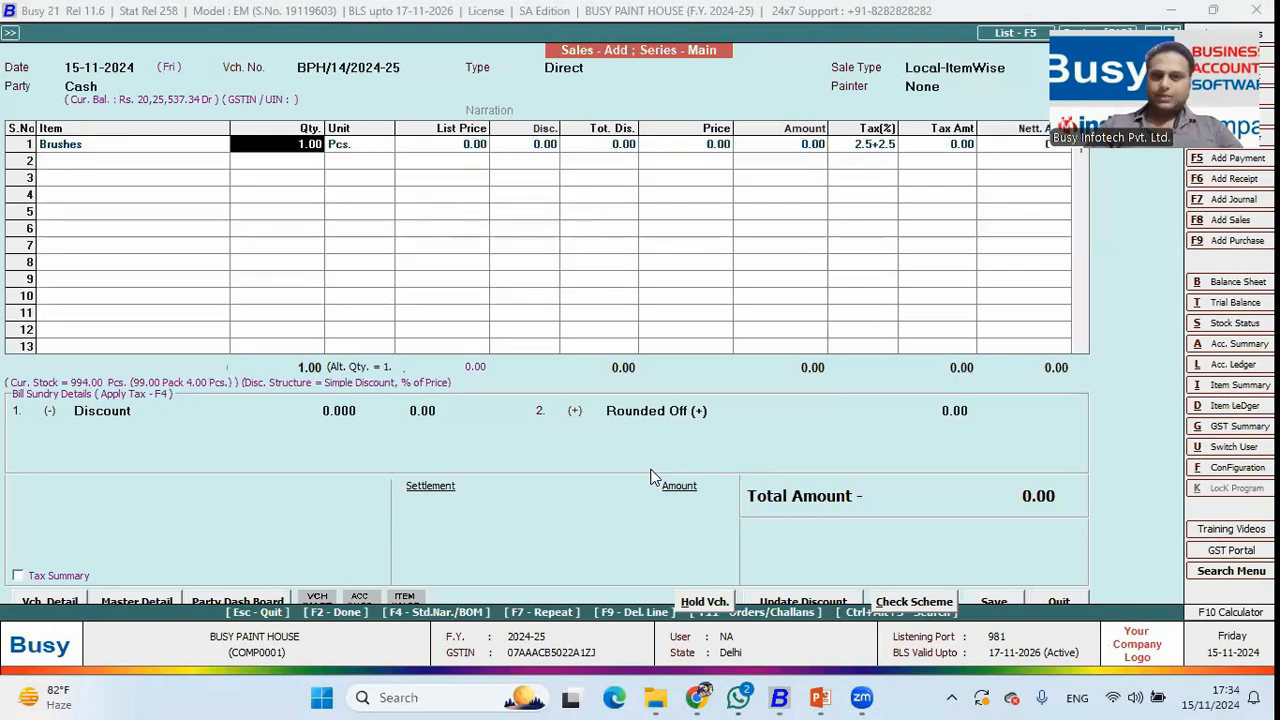
pyautogui.press('Return')
pyautogui.press('Return')
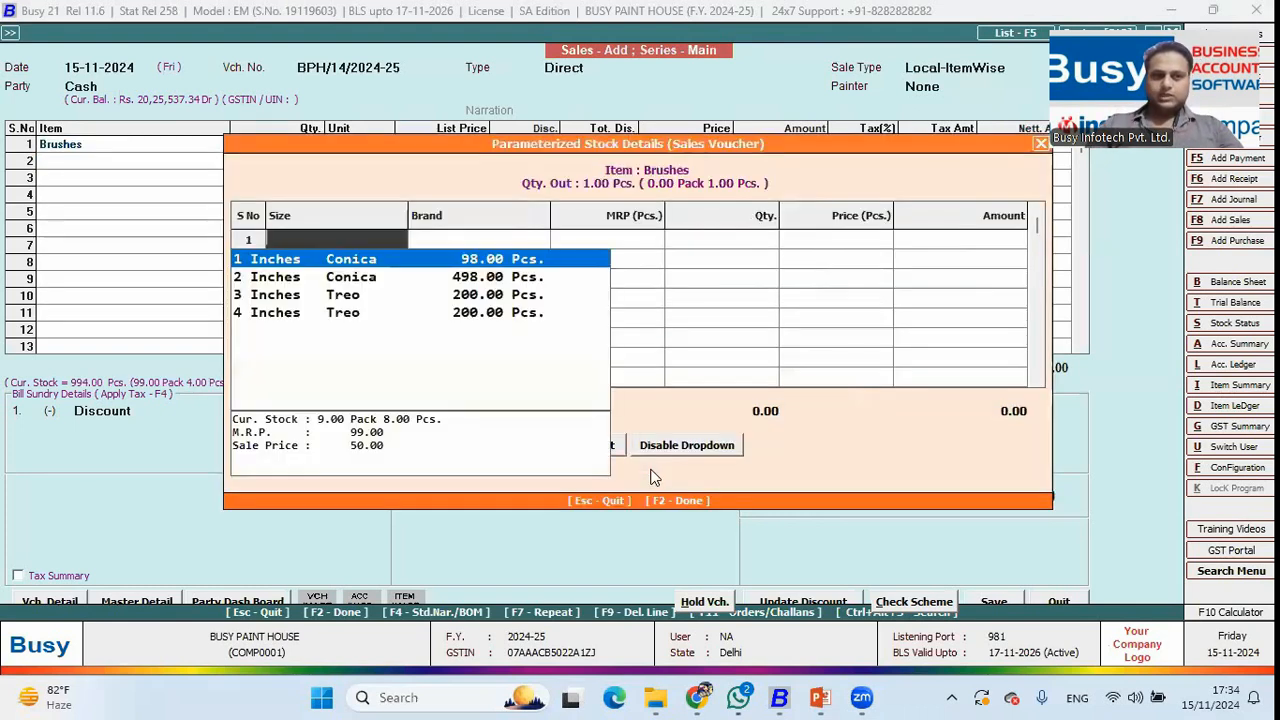
pyautogui.press('Down')
pyautogui.press('Down')
pyautogui.press('Down')
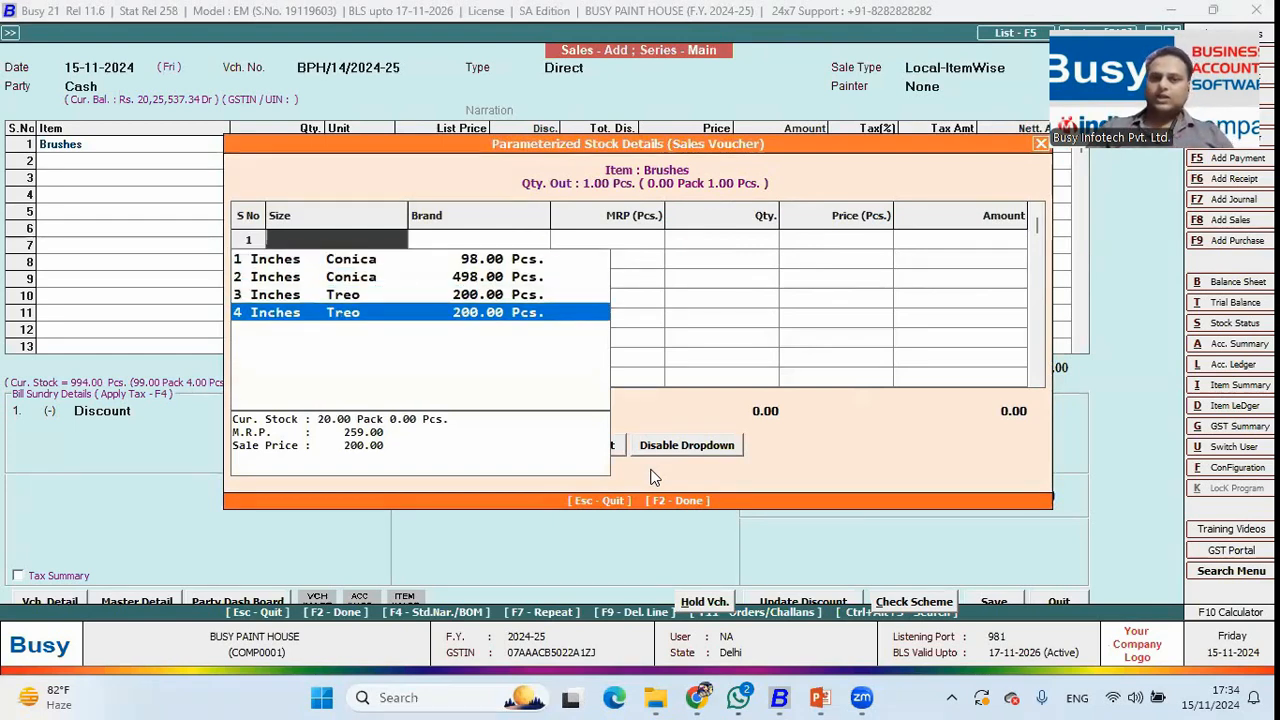
pyautogui.press('Return')
pyautogui.press('Return')
pyautogui.press('Return')
pyautogui.press('Return')
pyautogui.press('Return')
pyautogui.press('Return')
pyautogui.press('Return')
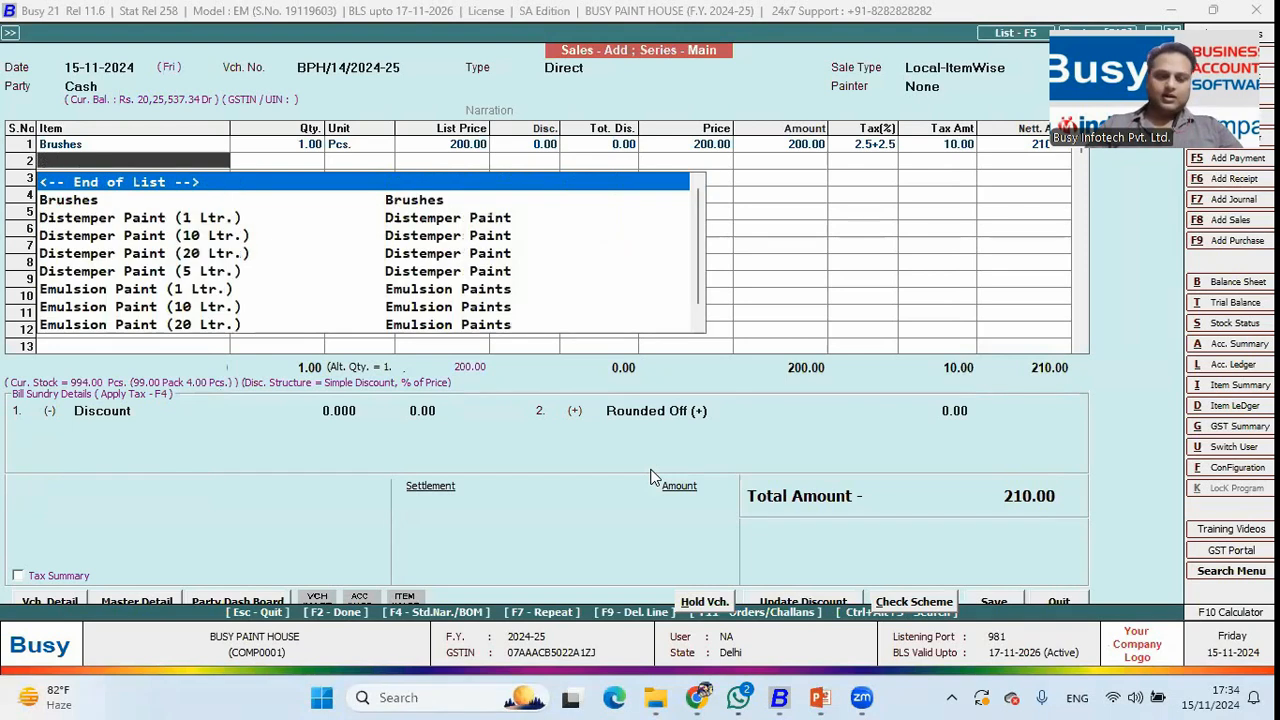
# Add 2 buckets of white Distemper Paint (10 Ltr.) as the second line.
pyautogui.write('d')
pyautogui.press('Down')
pyautogui.press('Return')
pyautogui.write('2')
pyautogui.press('Return')
pyautogui.press('Return')
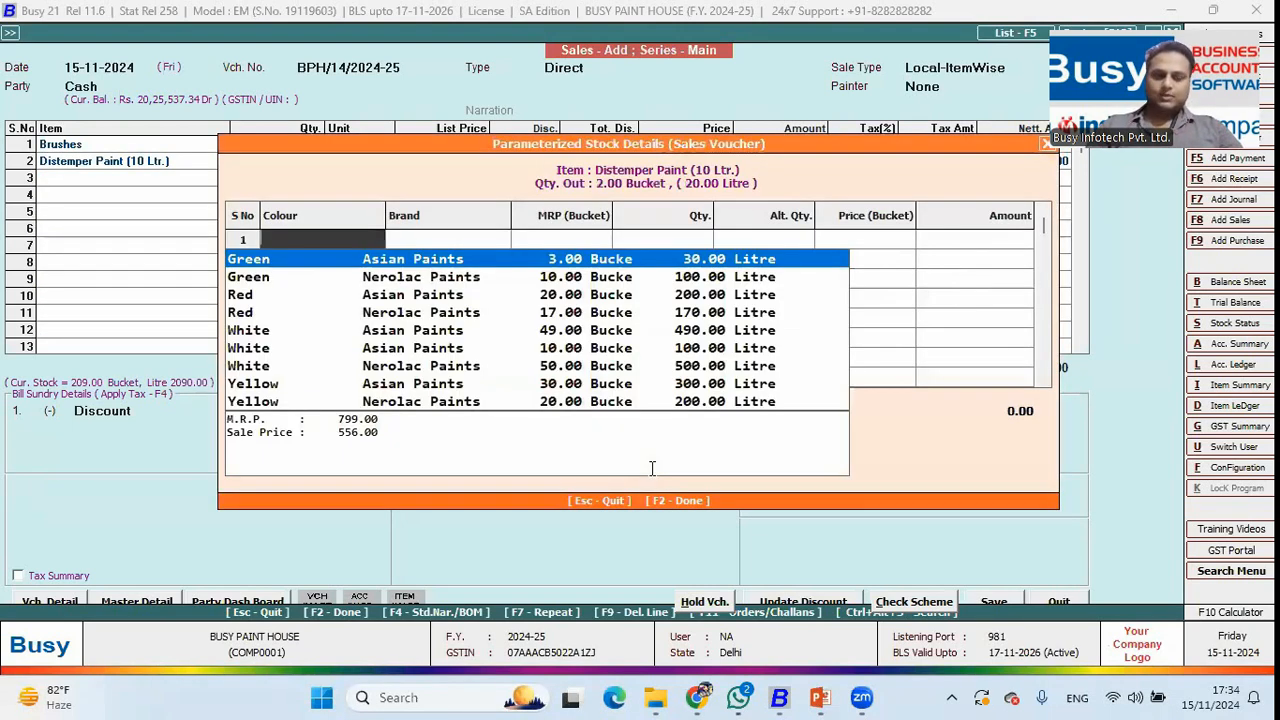
pyautogui.write('whi')
pyautogui.press('Return')
pyautogui.press('Return')
pyautogui.press('Return')
pyautogui.press('Return')
pyautogui.press('F2')
# Add Birla Putty (5 Kg) as the third line, bringing the total to 1,739.28.
pyautogui.write('put')
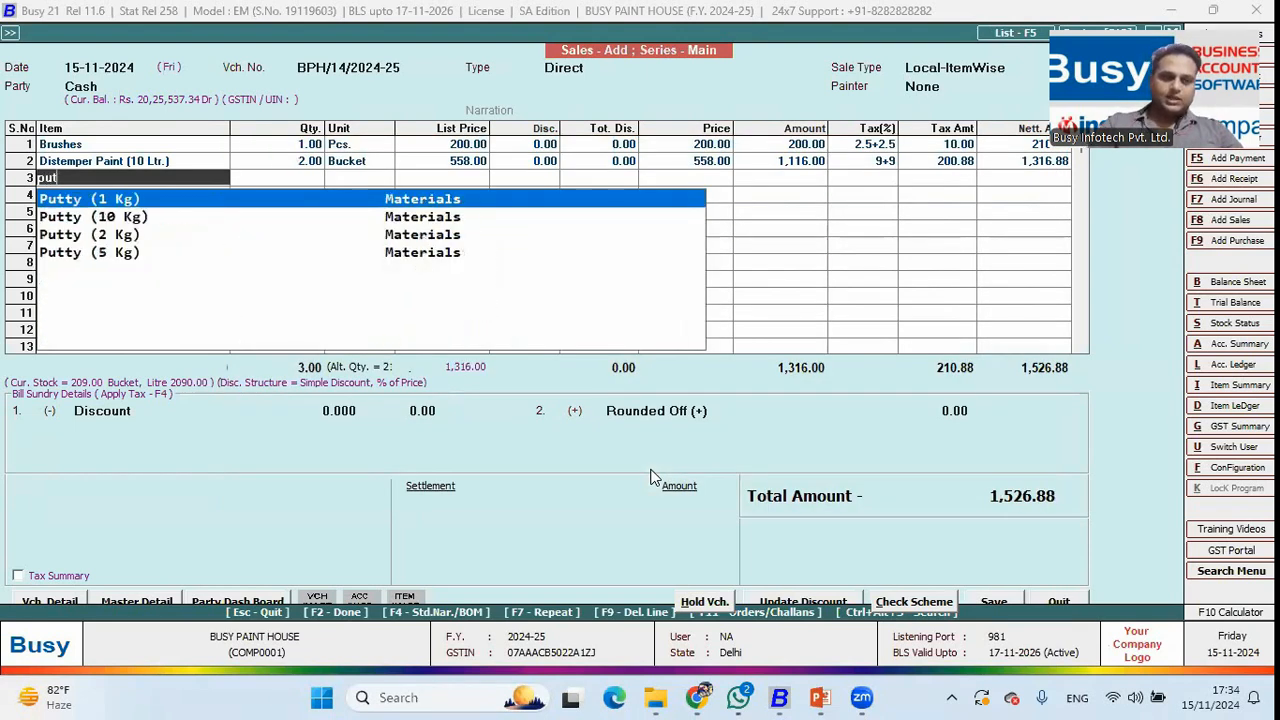
pyautogui.press('Down')
pyautogui.press('Down')
pyautogui.press('Down')
pyautogui.press('Return')
pyautogui.press('Return')
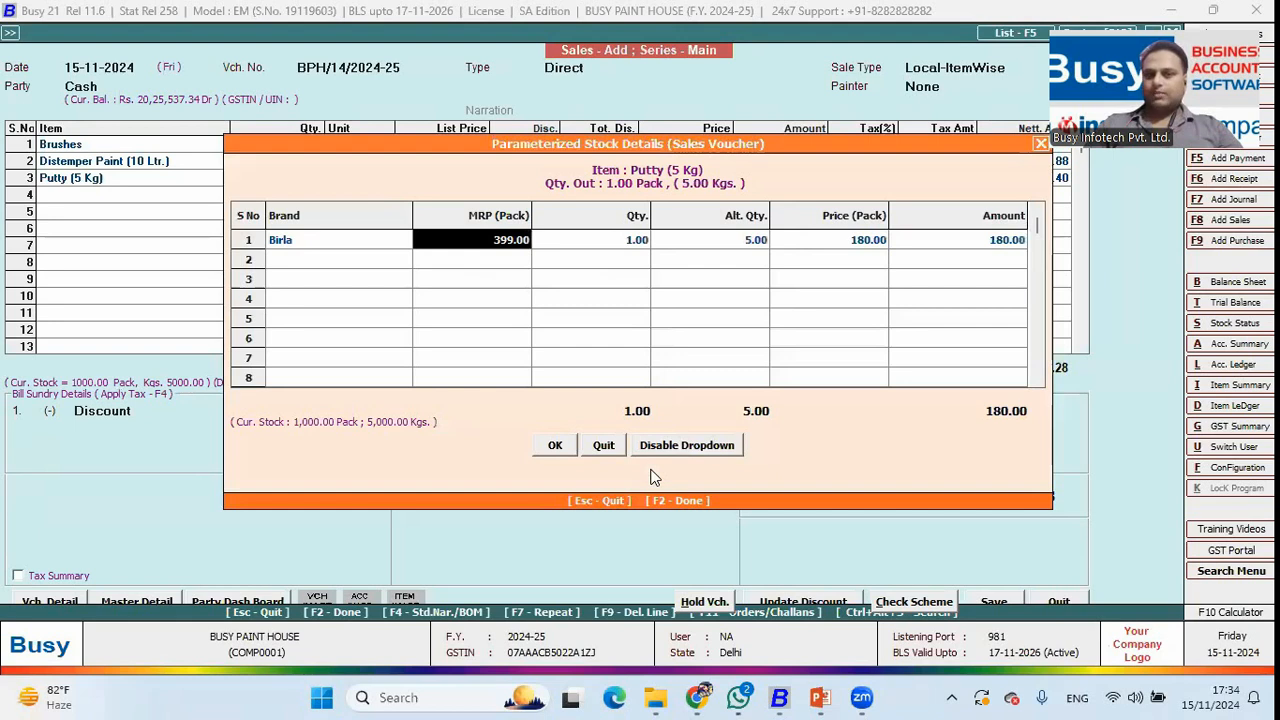
pyautogui.press('F2')
pyautogui.press('Return')
pyautogui.press('Return')
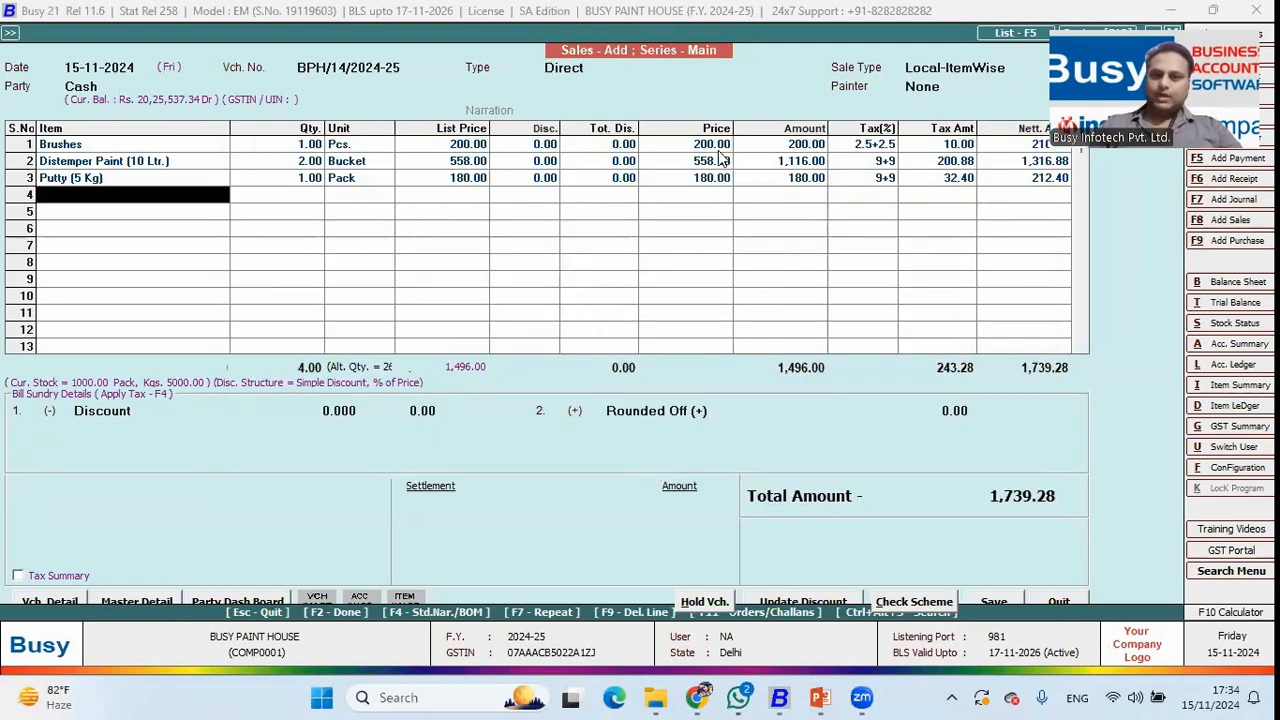
pyautogui.moveTo(718, 150); pyautogui.dragTo(720, 180)
# Settle the 1,739.00 bill in cash with 2000 tendered, leaving 261 change.
pyautogui.moveTo(932, 146); pyautogui.dragTo(932, 176)
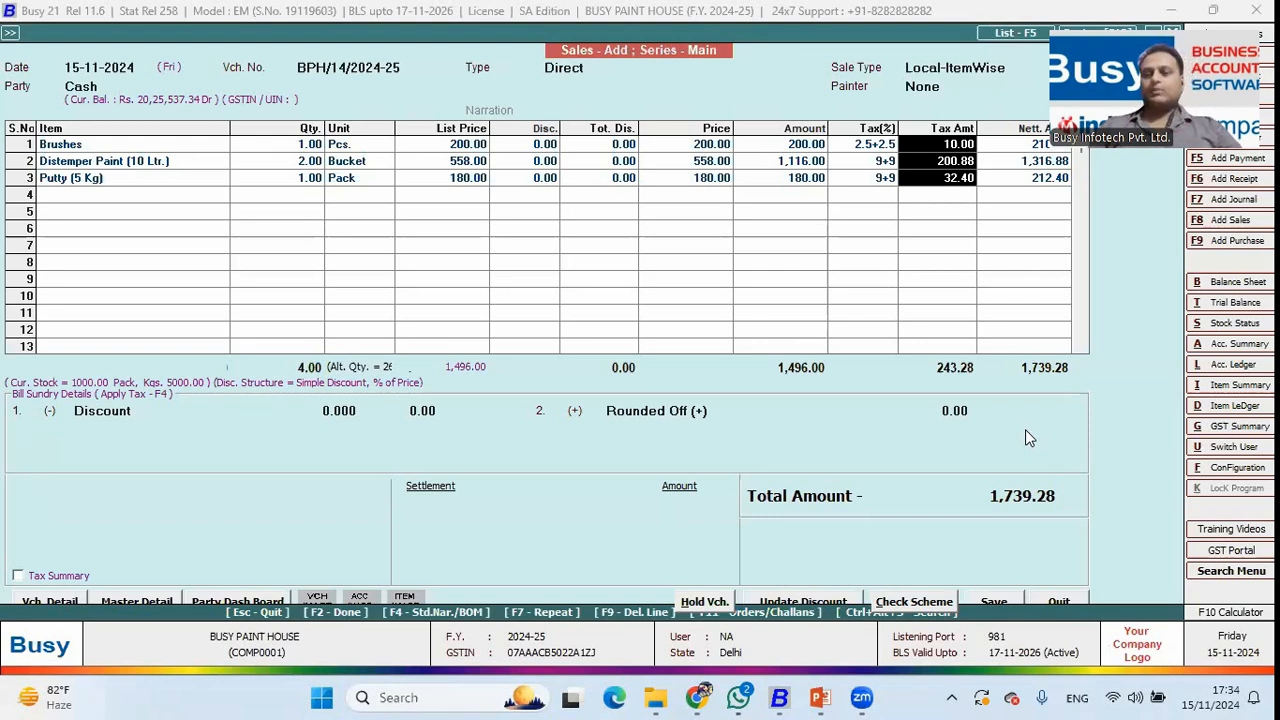
pyautogui.press('F2')
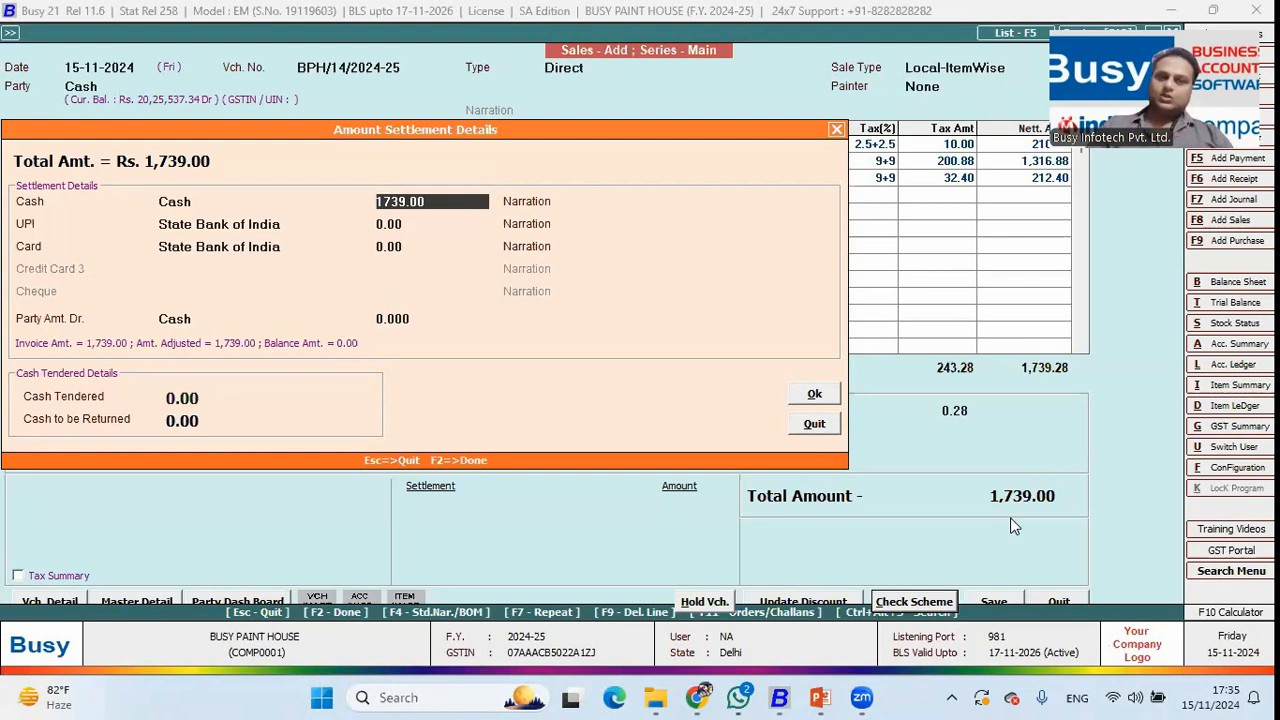
pyautogui.press('Return')
pyautogui.press('Return')
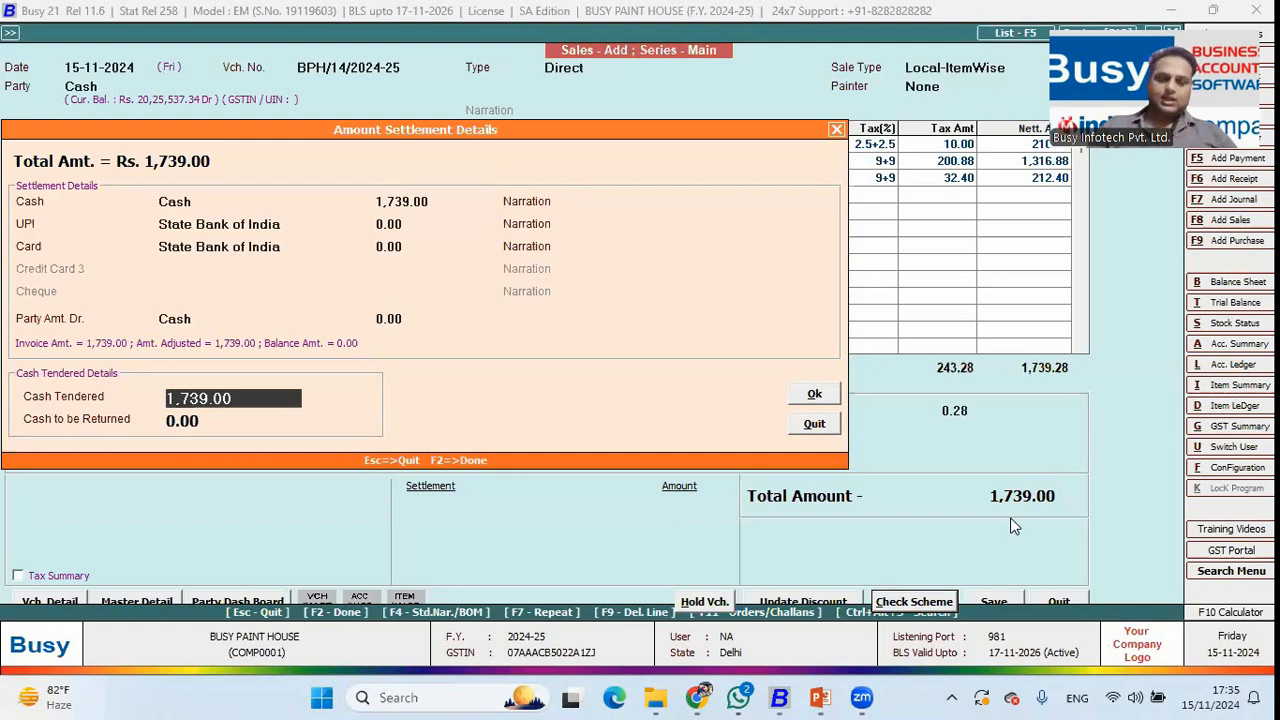
pyautogui.write('2000')
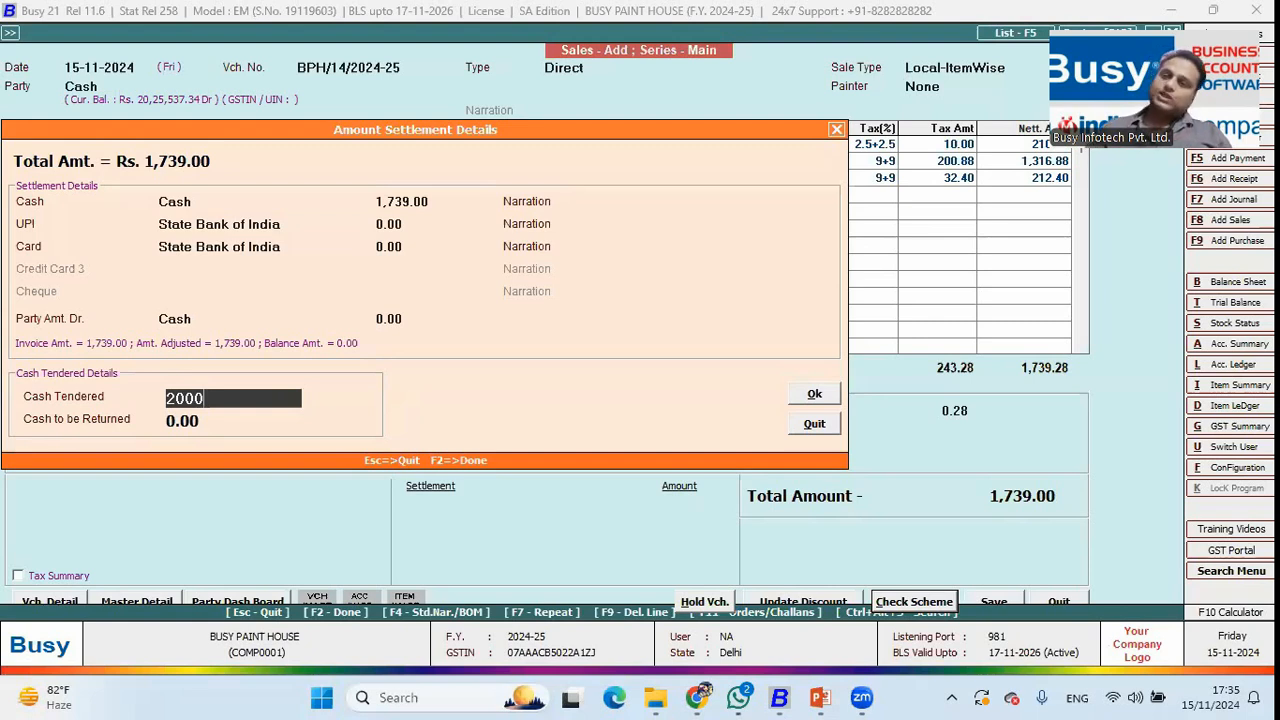
pyautogui.press('Return')
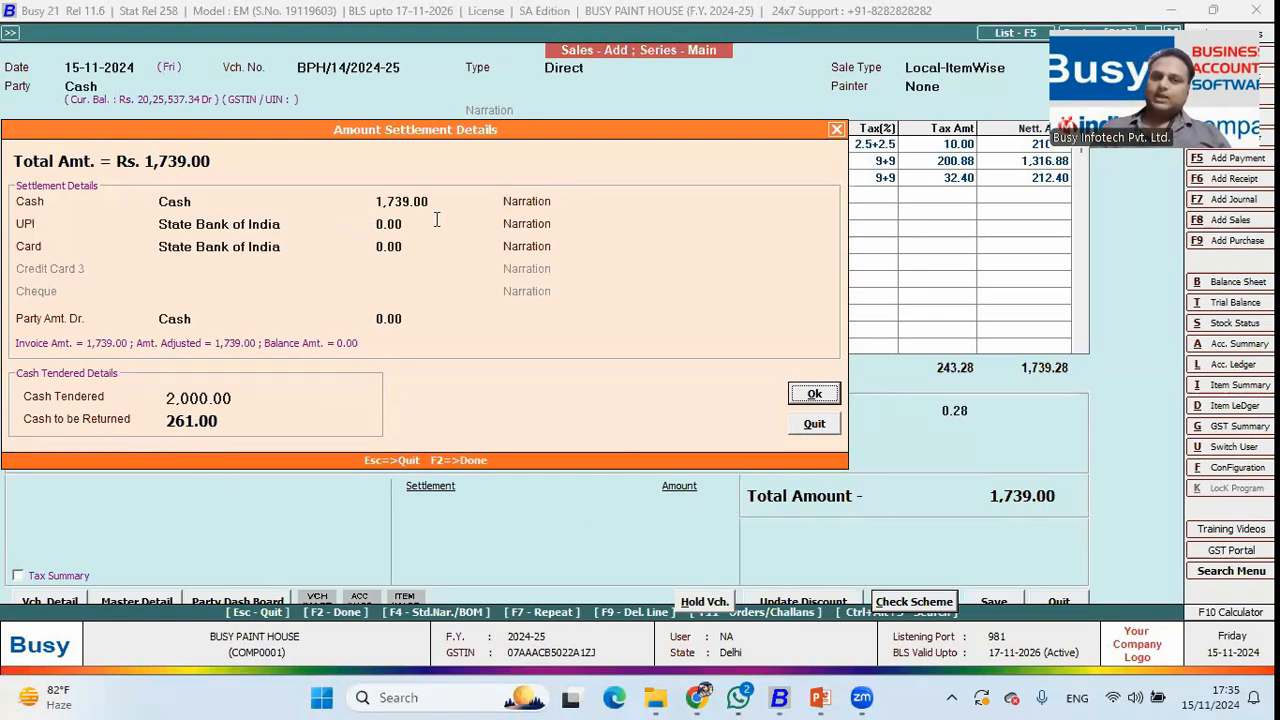
pyautogui.click(197, 400)
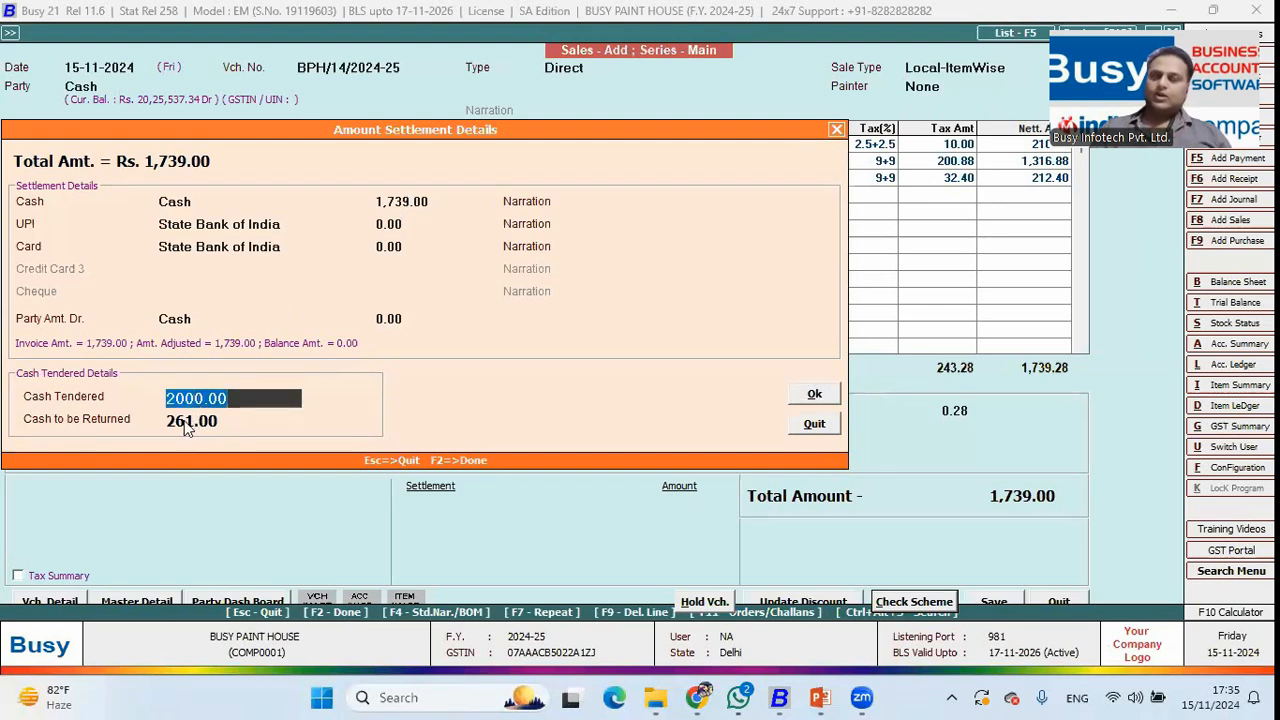
pyautogui.click(830, 399)
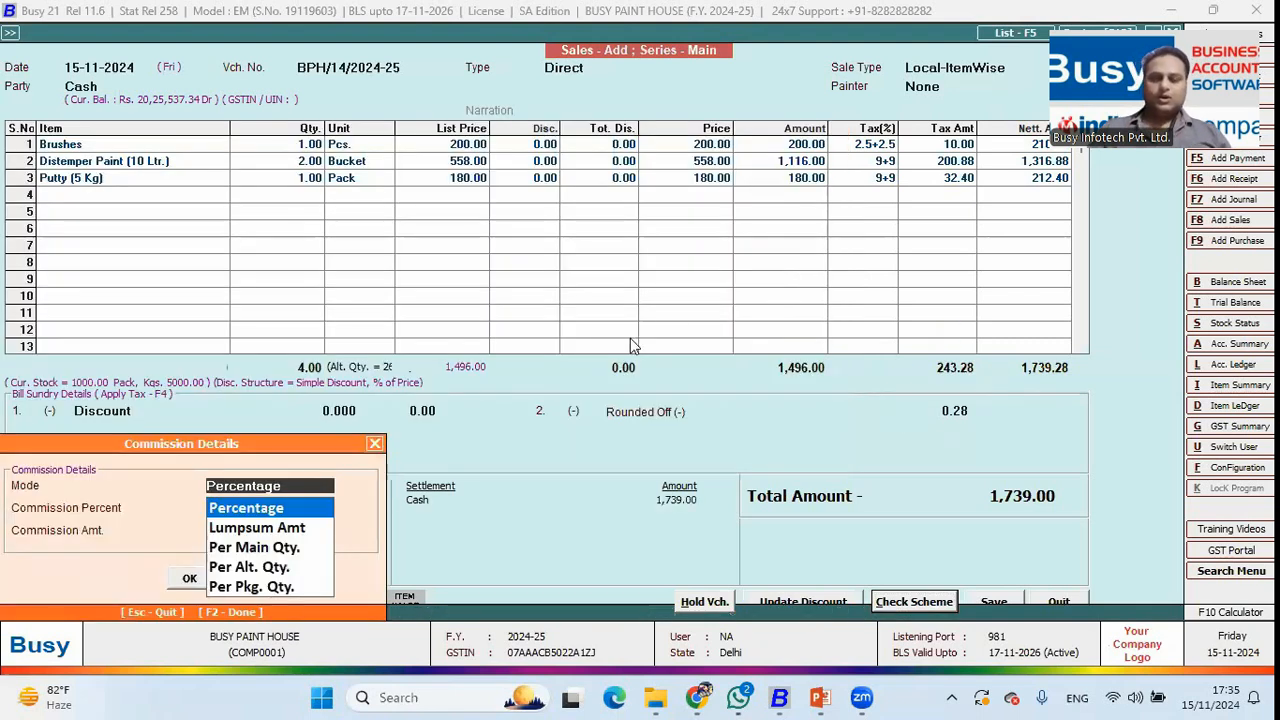
# Save the voucher, preview invoice BPH/14/2024-25, scroll through it and zoom to 80%.
pyautogui.press('Return')
pyautogui.press('Return')
pyautogui.press('Return')
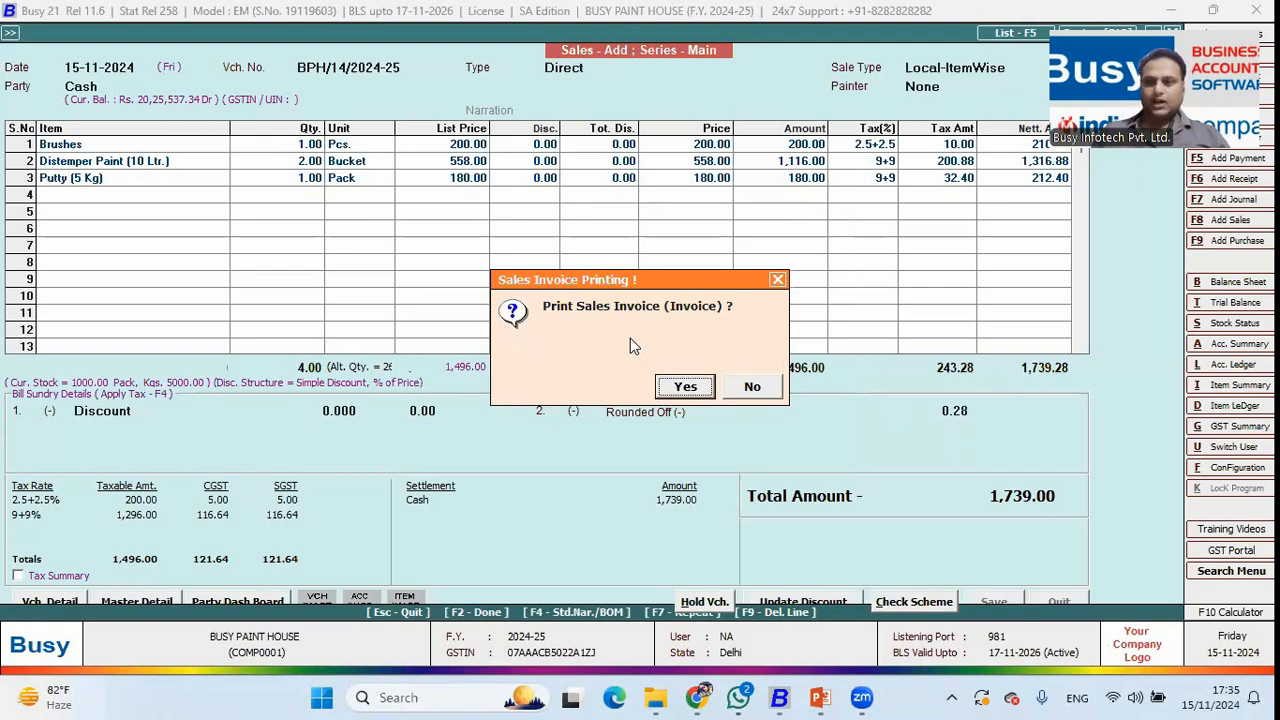
pyautogui.press('Return')
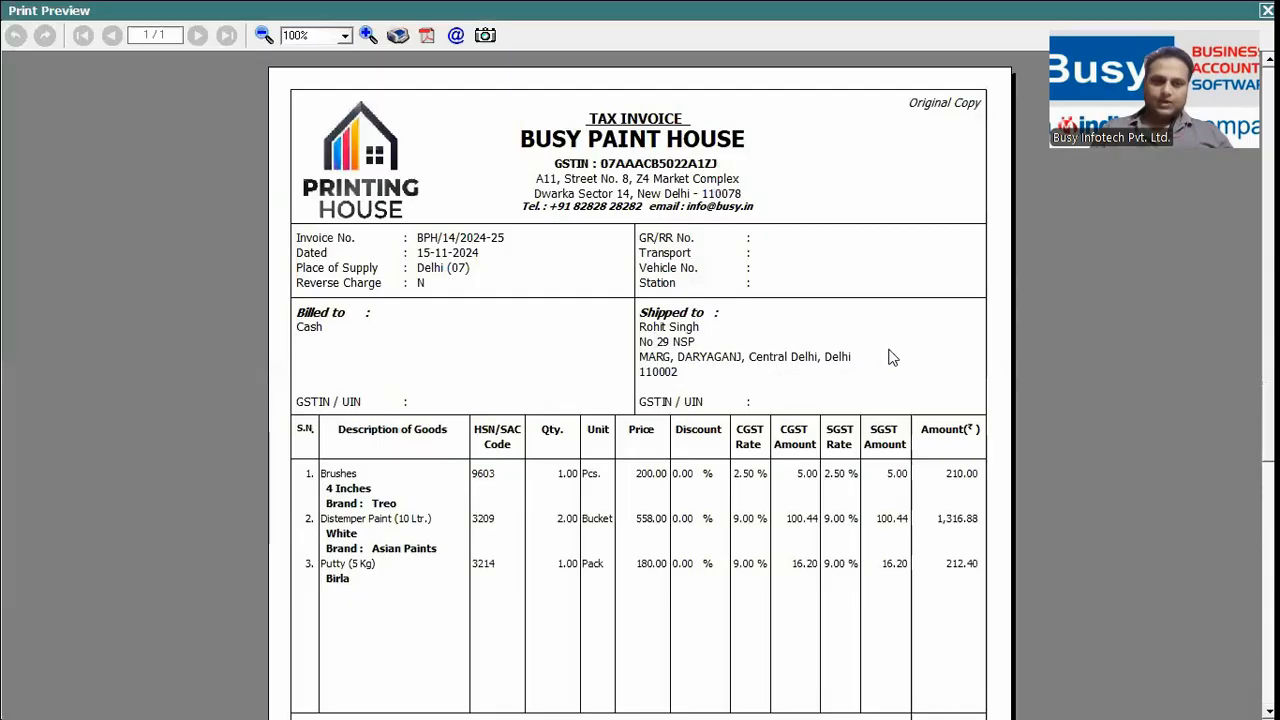
pyautogui.scroll(-3, 668, 275)
pyautogui.scroll(3, 668, 275)
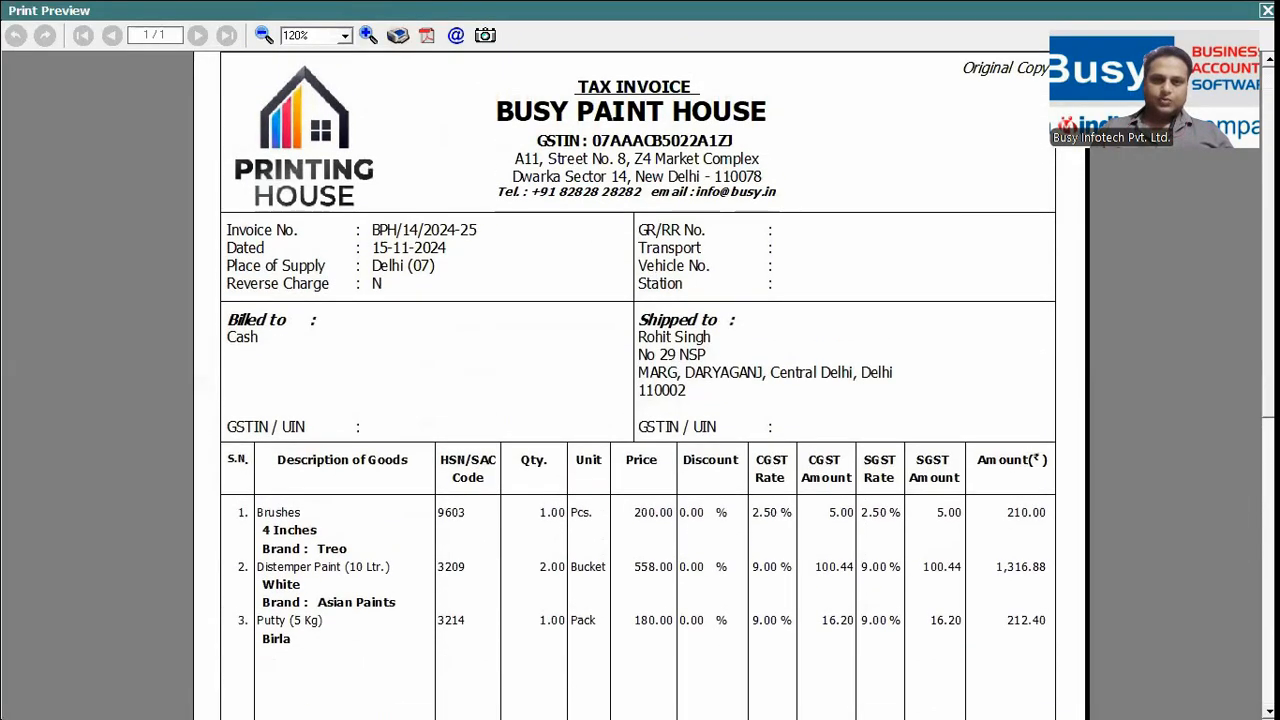
pyautogui.scroll(1, 668, 367)
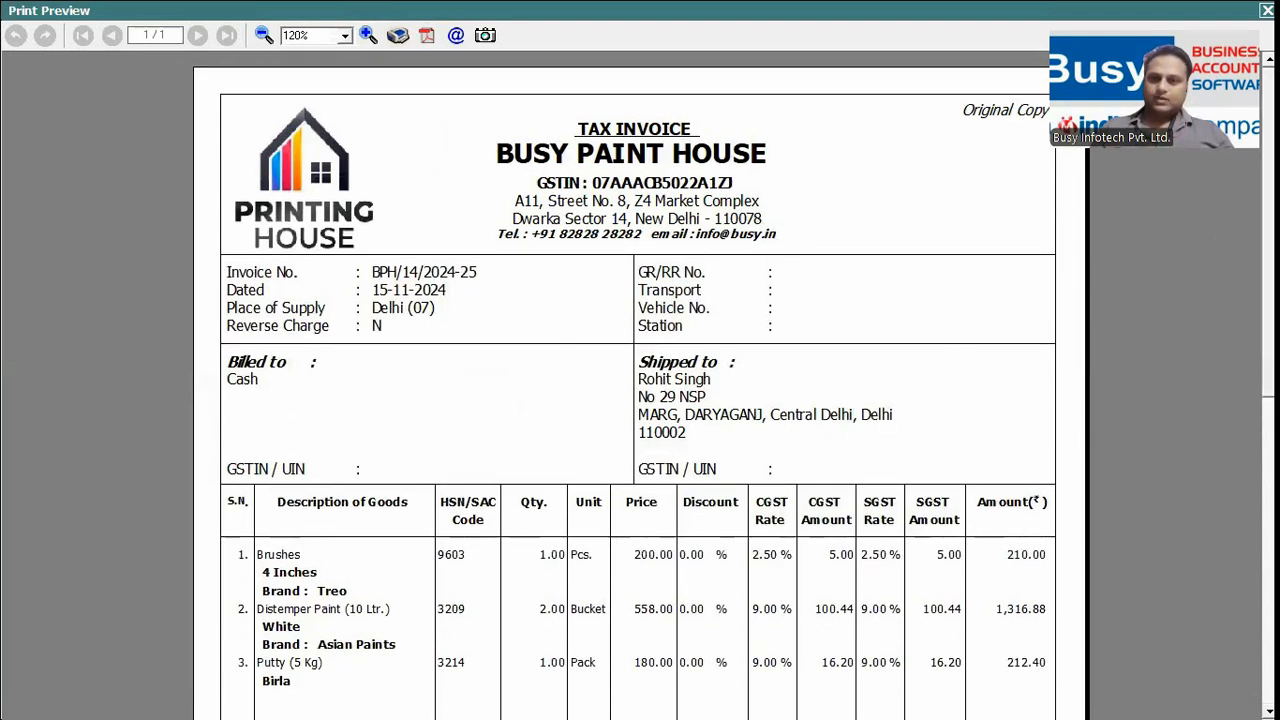
pyautogui.scroll(-3, 1218, 245)
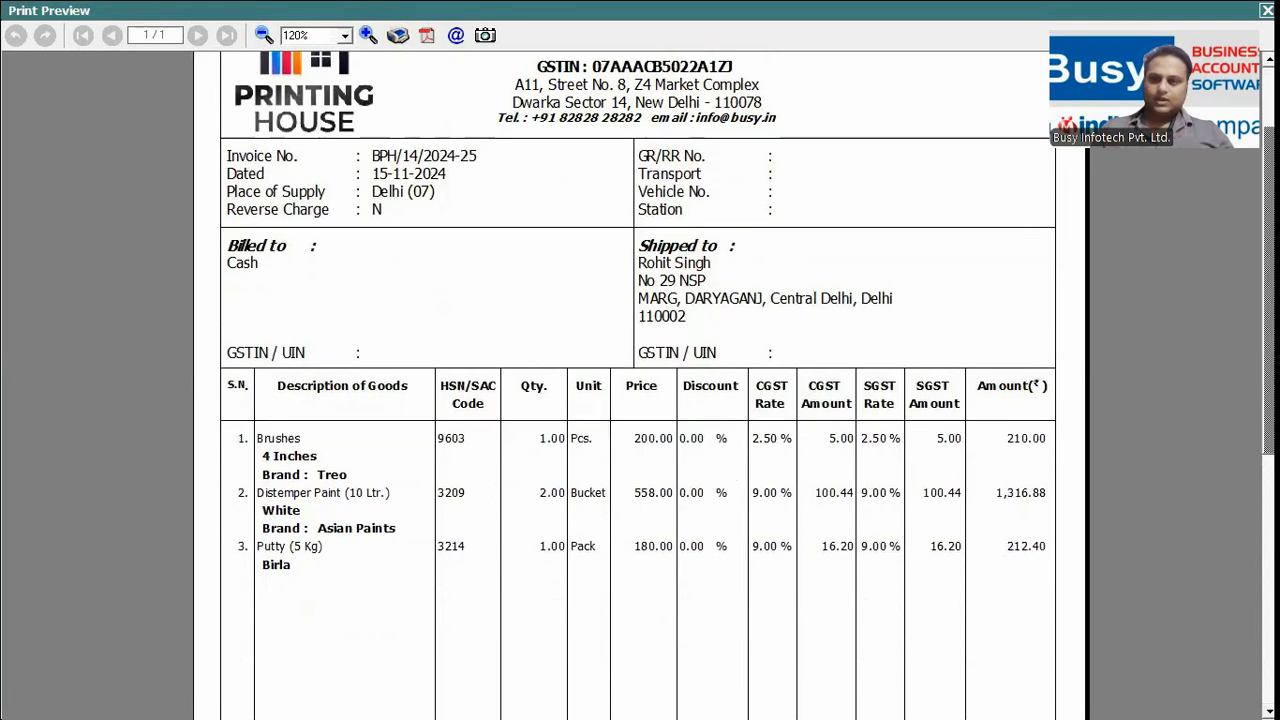
pyautogui.scroll(-8, 1214, 300)
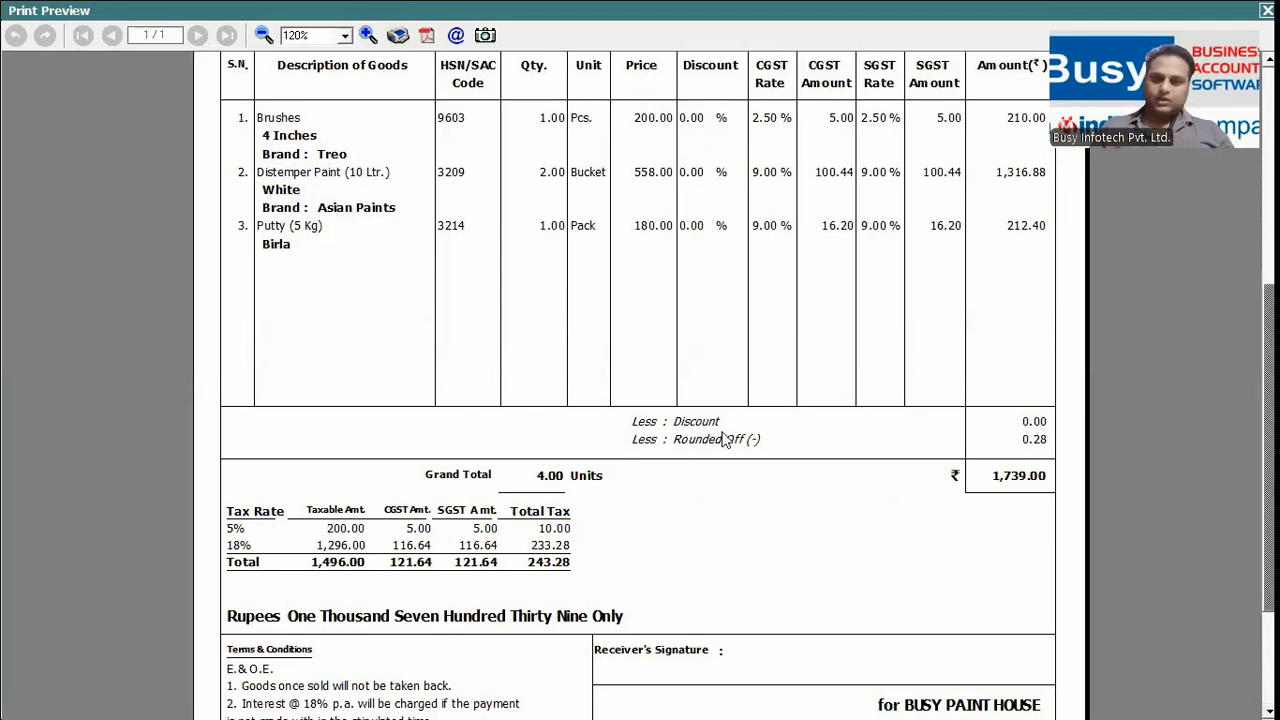
pyautogui.scroll(-3, 600, 655)
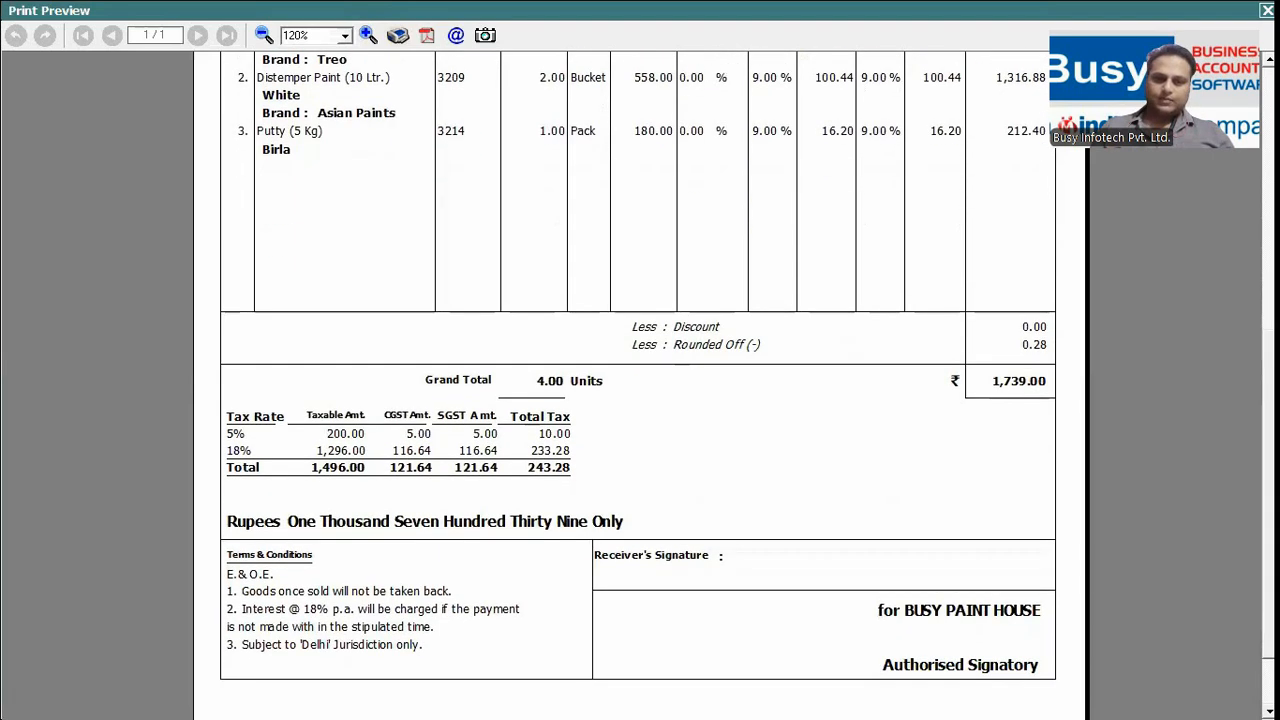
pyautogui.scroll(10, 638, 400)
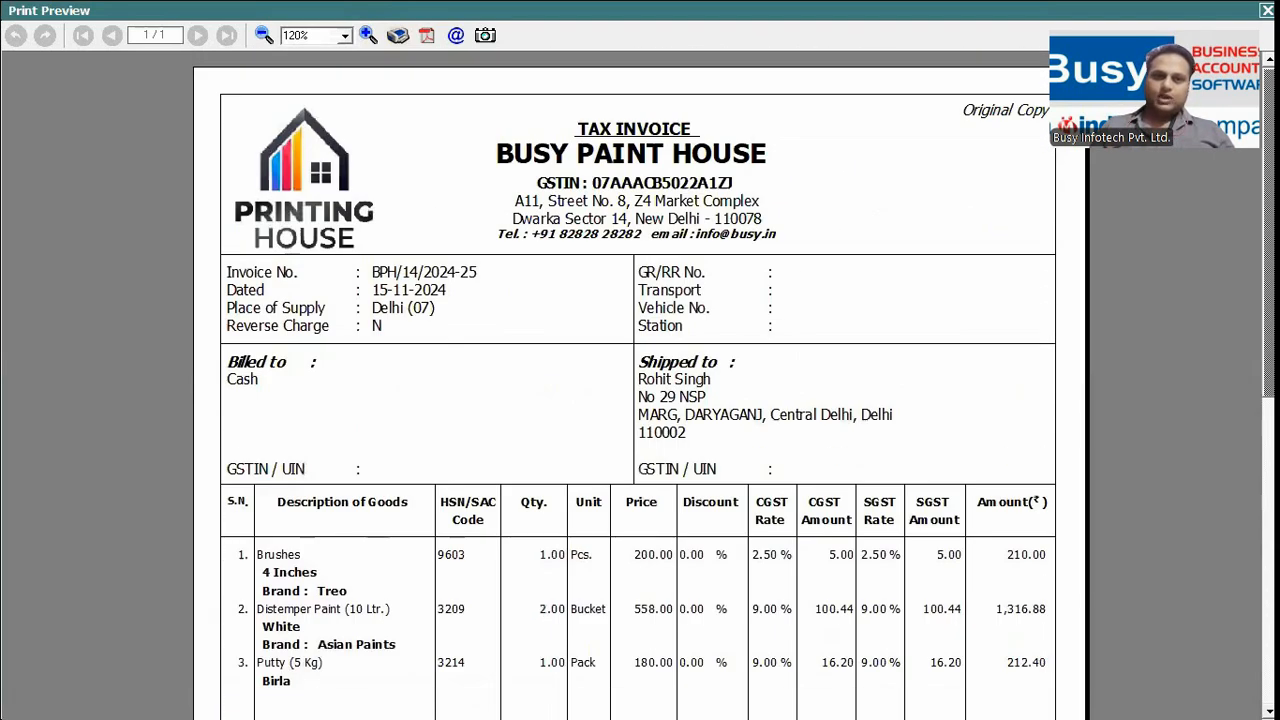
pyautogui.click(264, 35)
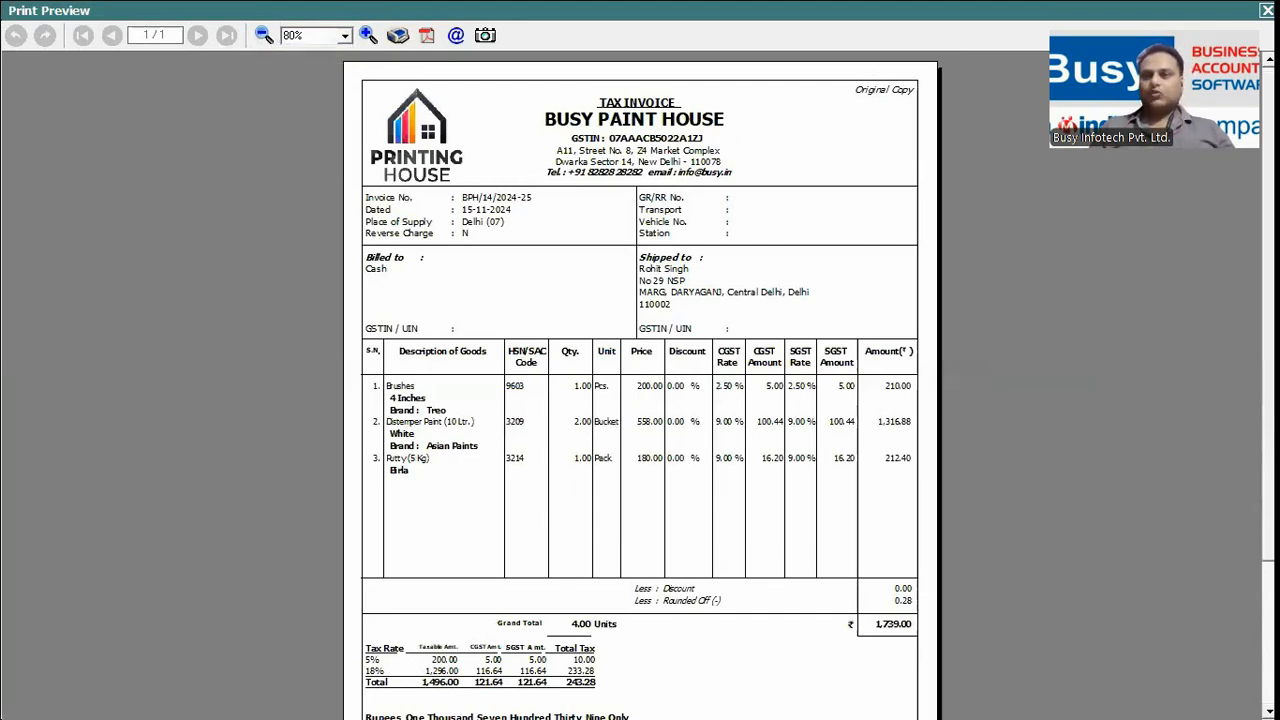
# Start a new sales voucher and fill the customer details from their mobile number.
pyautogui.press('Escape')
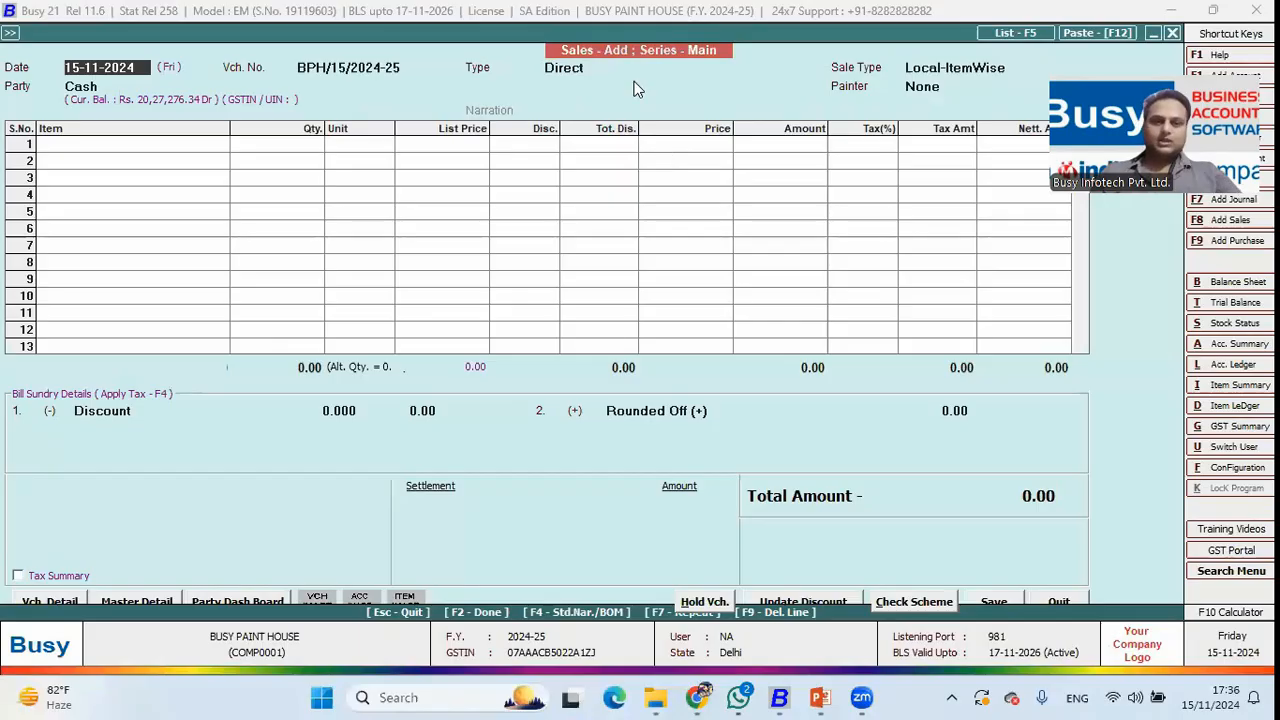
pyautogui.press('Escape')
pyautogui.press('Escape')
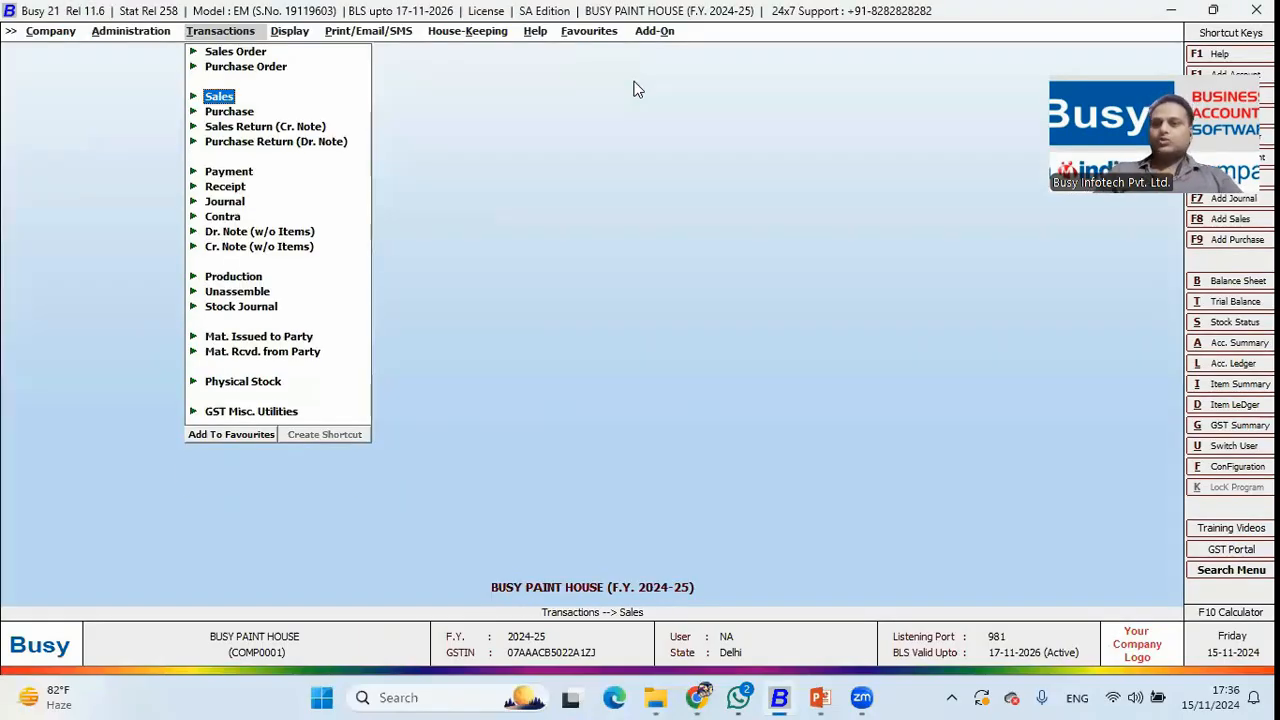
pyautogui.press('Return')
pyautogui.press('Return')
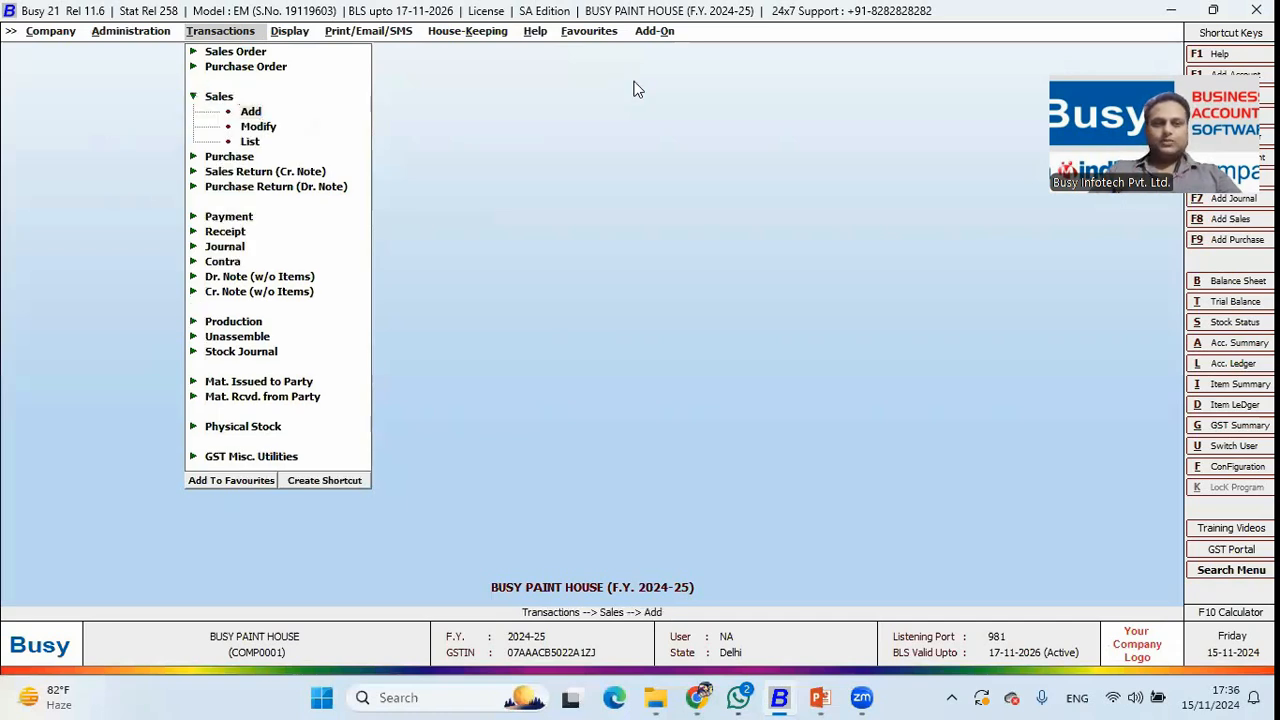
pyautogui.press('F2')
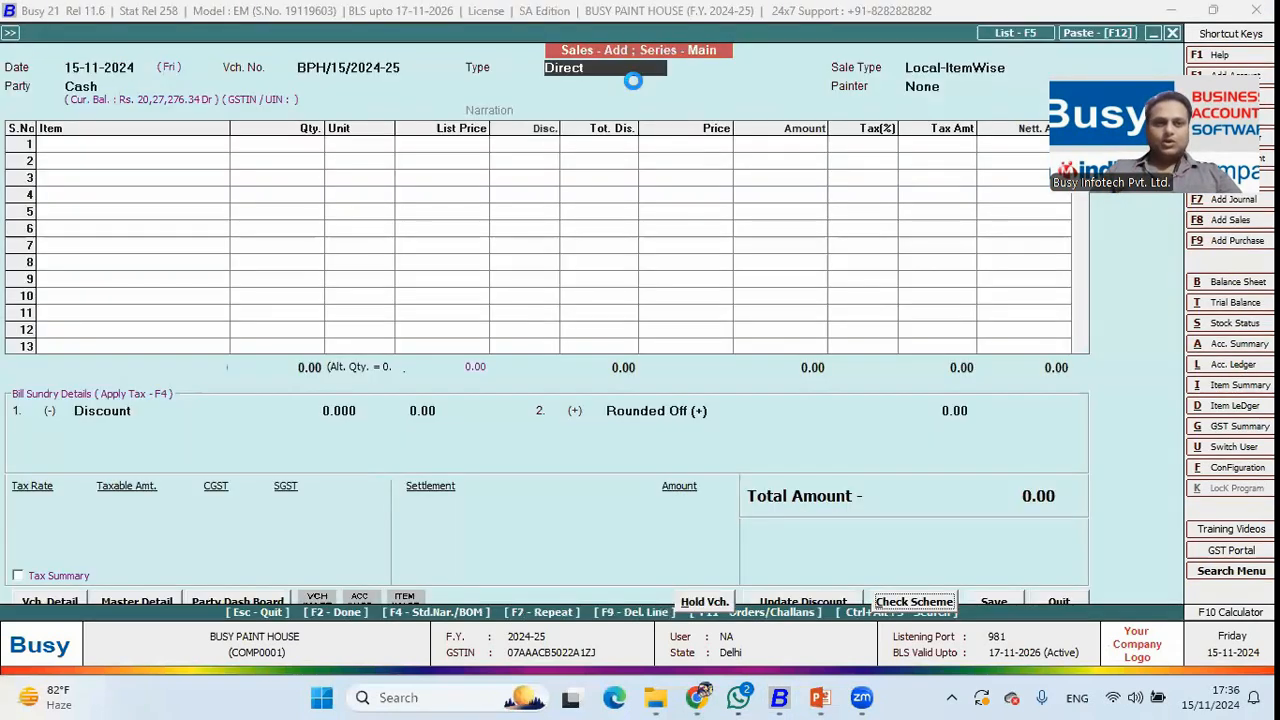
pyautogui.press('F2')
pyautogui.press('Return')
pyautogui.press('Return')
pyautogui.press('Return')
pyautogui.press('Return')
pyautogui.press('Return')
pyautogui.press('Return')
pyautogui.press('Return')
pyautogui.press('Return')
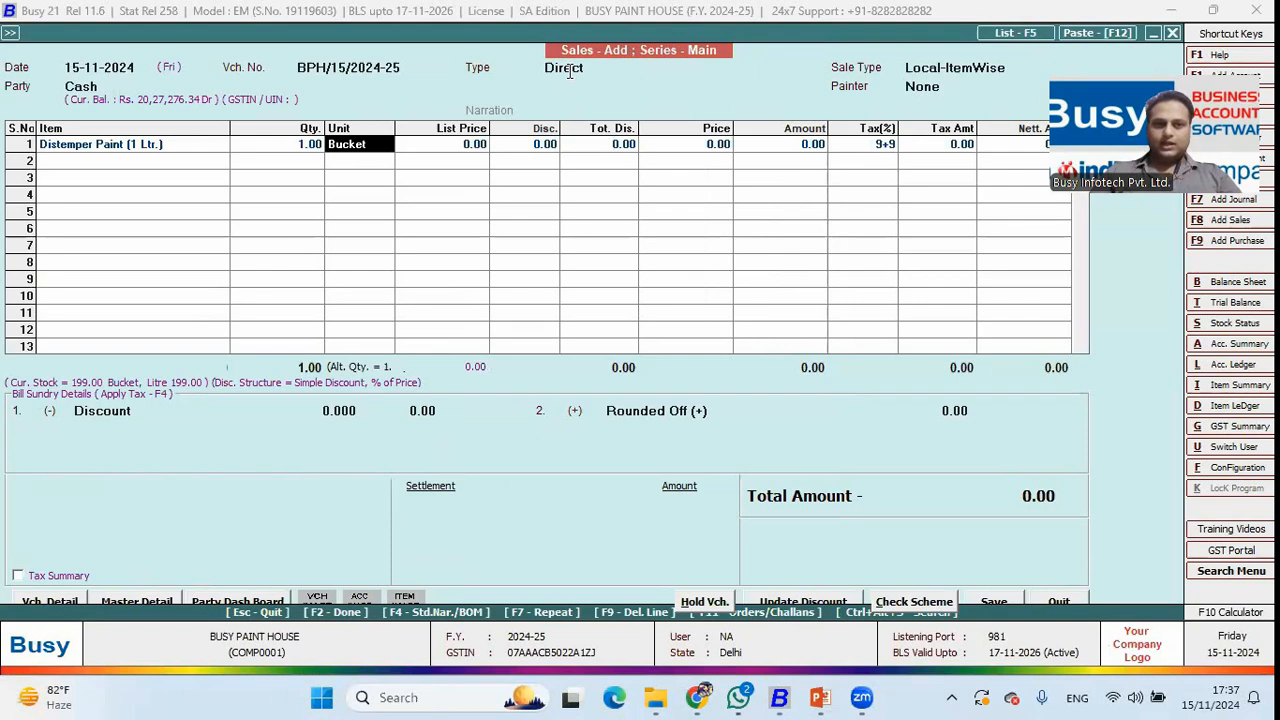
# Settle the 248.00 Distemper Paint (1 Ltr.) sale with zero cash so UPI takes it, then save.
pyautogui.press('Return')
pyautogui.press('Return')
pyautogui.press('Return')
pyautogui.press('F2')
pyautogui.press('F2')
pyautogui.write('0')
pyautogui.press('Return')
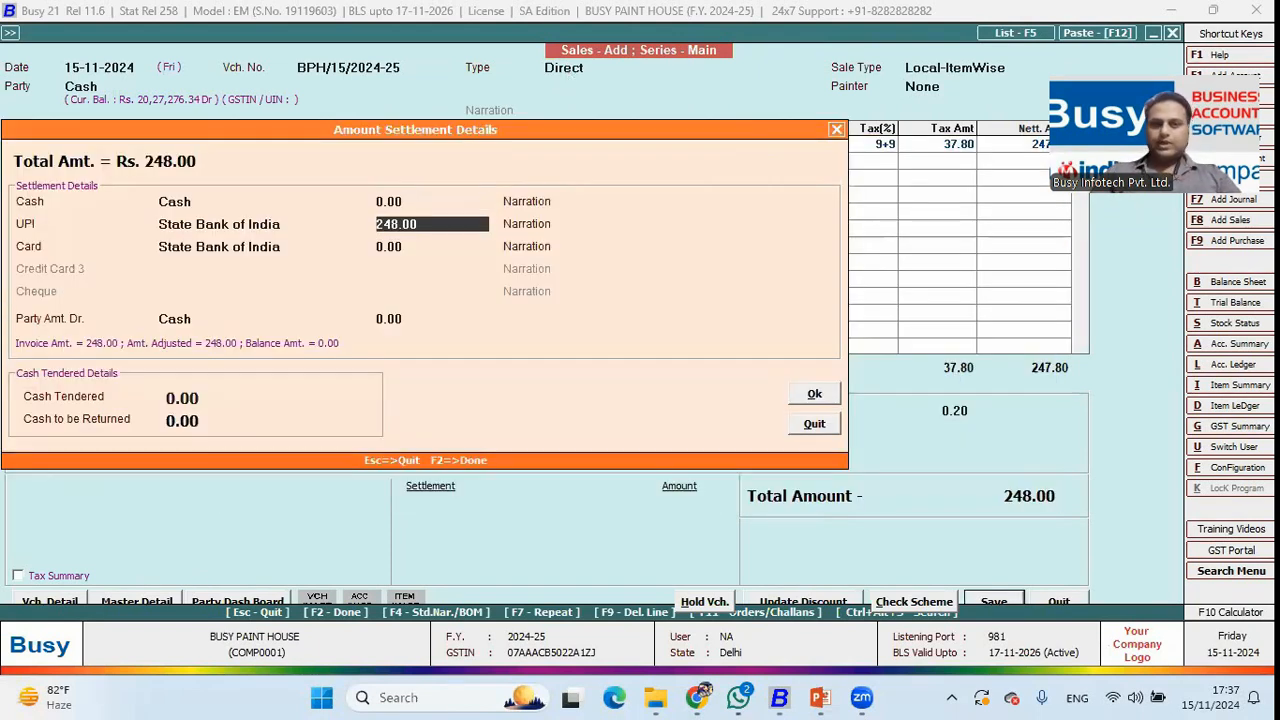
pyautogui.press('Return')
pyautogui.press('F2')
pyautogui.press('Return')
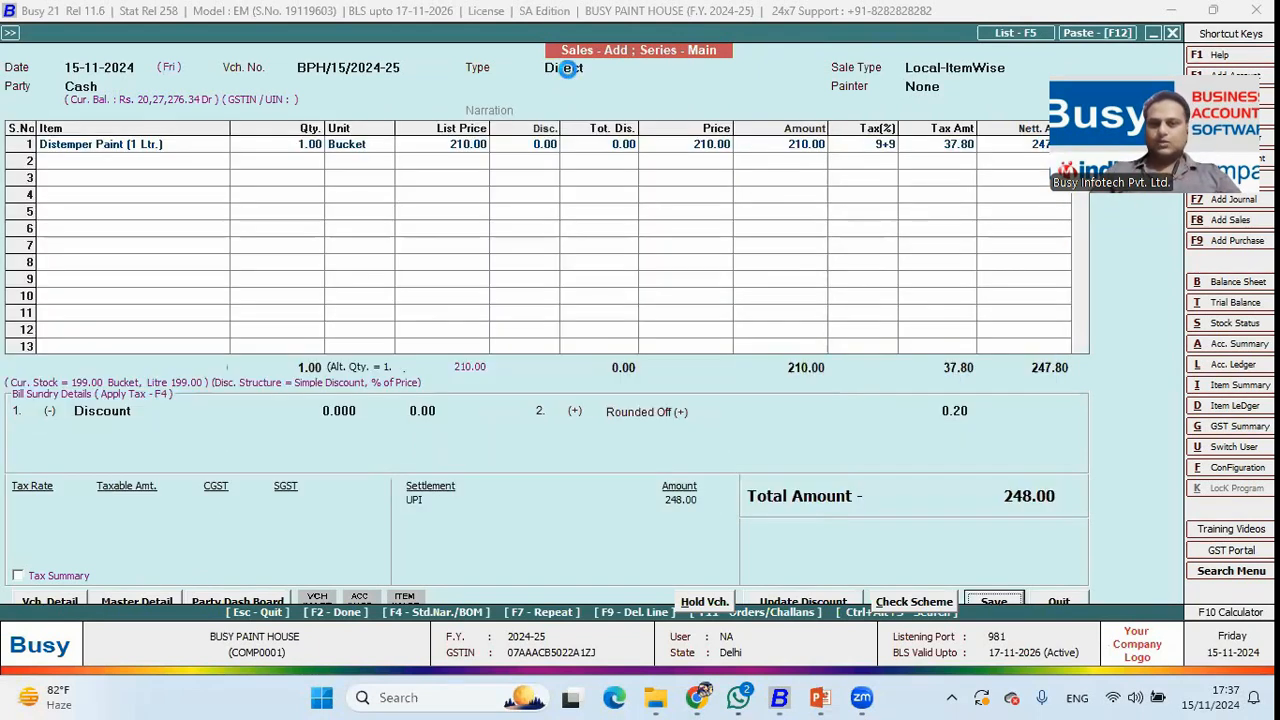
pyautogui.press('Return')
pyautogui.press('F2')
pyautogui.press('F2')
# Send the invoice to the customer as a WhatsApp message.
pyautogui.press('Return')
pyautogui.press('Return')
pyautogui.press('Return')
pyautogui.press('Return')
pyautogui.press('Return')
pyautogui.press('s')
pyautogui.press('Down')
pyautogui.press('Return')
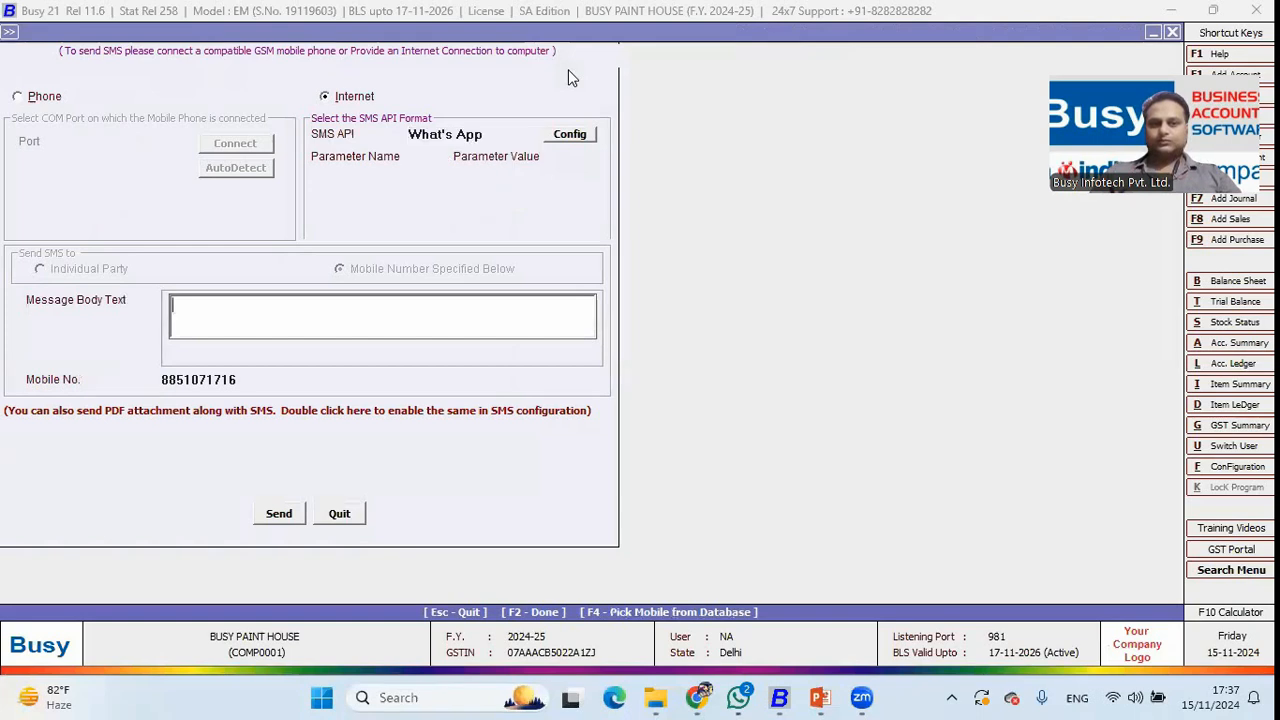
pyautogui.press('F2')
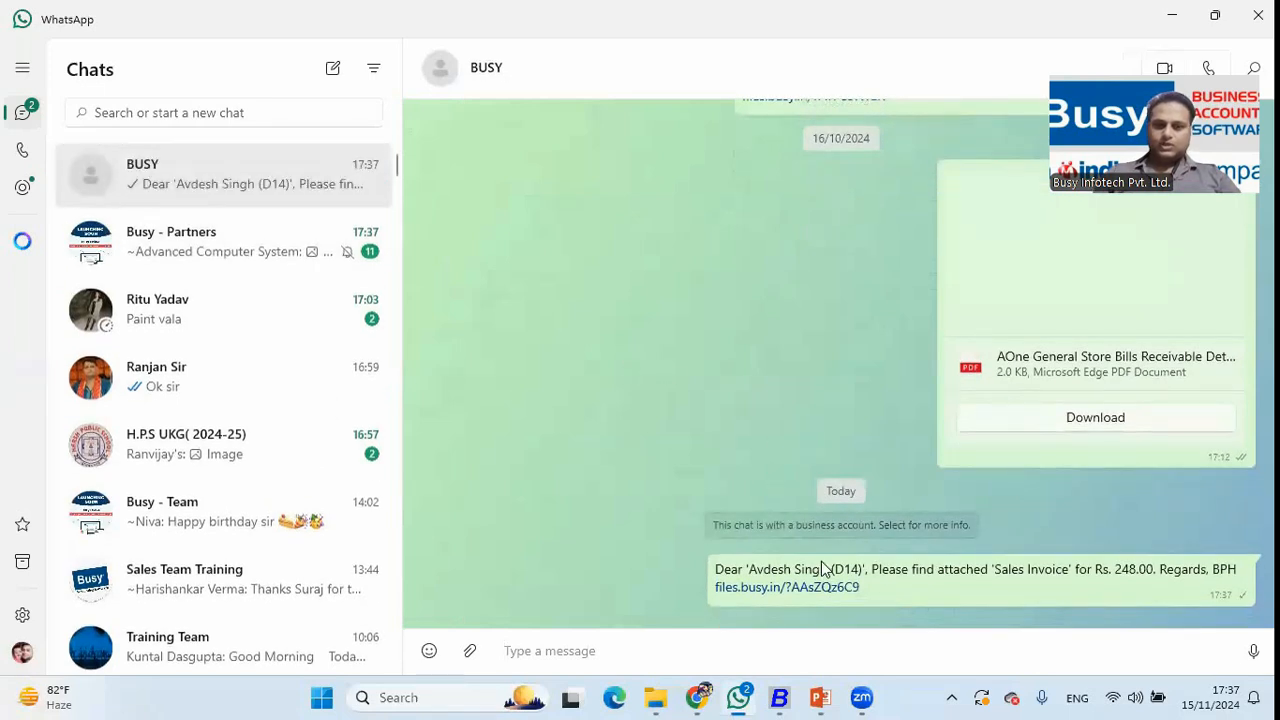
# Open and review the invoice PDF link from the WhatsApp message, then return to Busy.
pyautogui.click(790, 587)
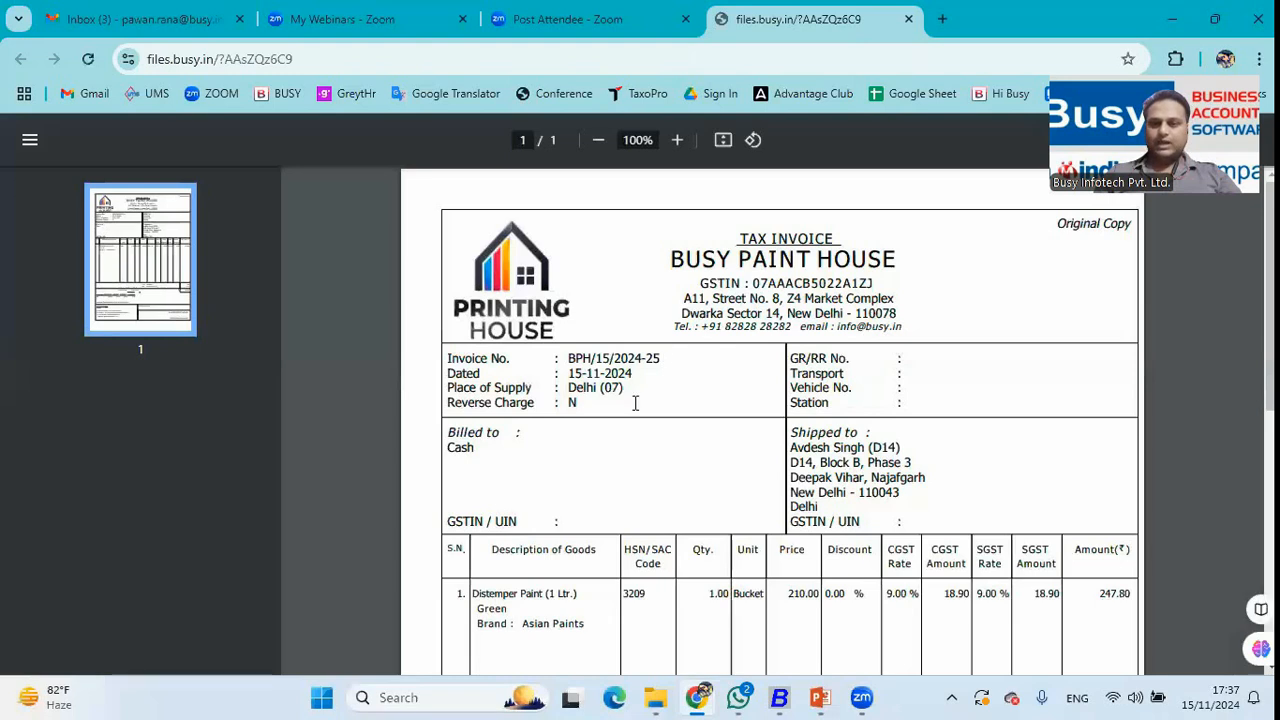
pyautogui.scroll(-3, 634, 400)
pyautogui.scroll(-3, 634, 402)
pyautogui.scroll(5, 634, 402)
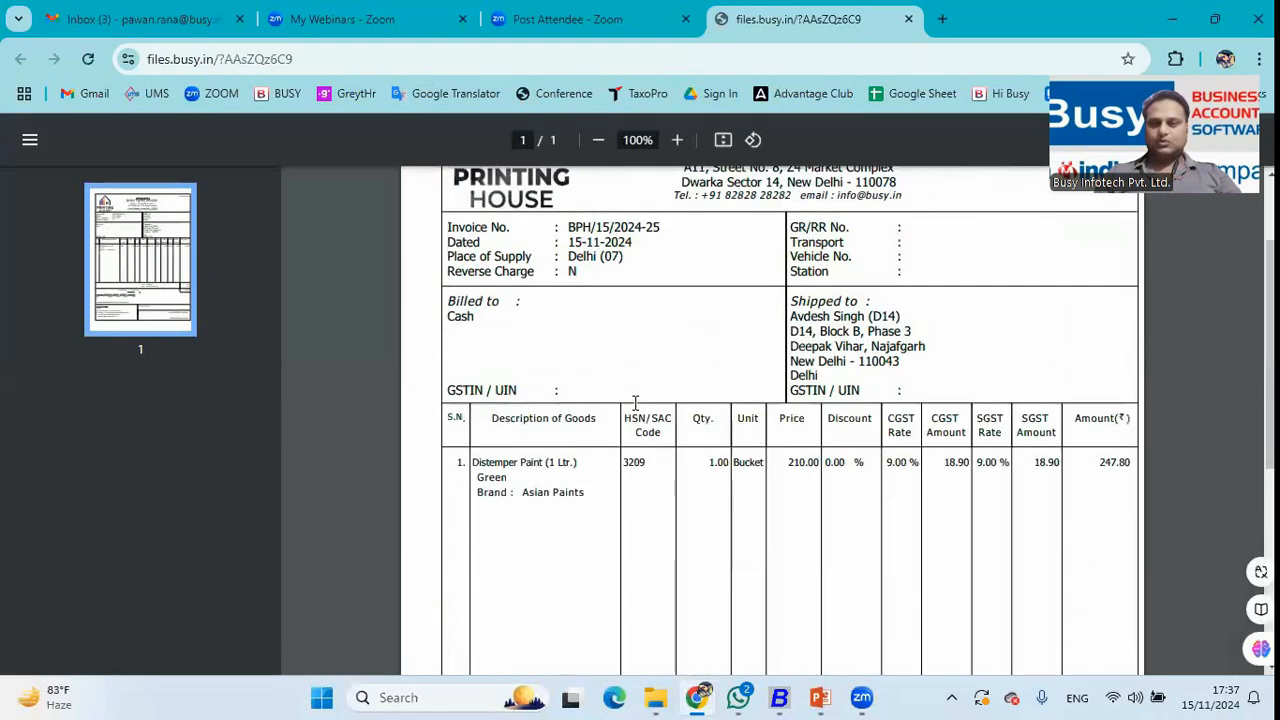
pyautogui.hotkey('alt', 'Tab')
pyautogui.hotkey('alt', 'Tab')
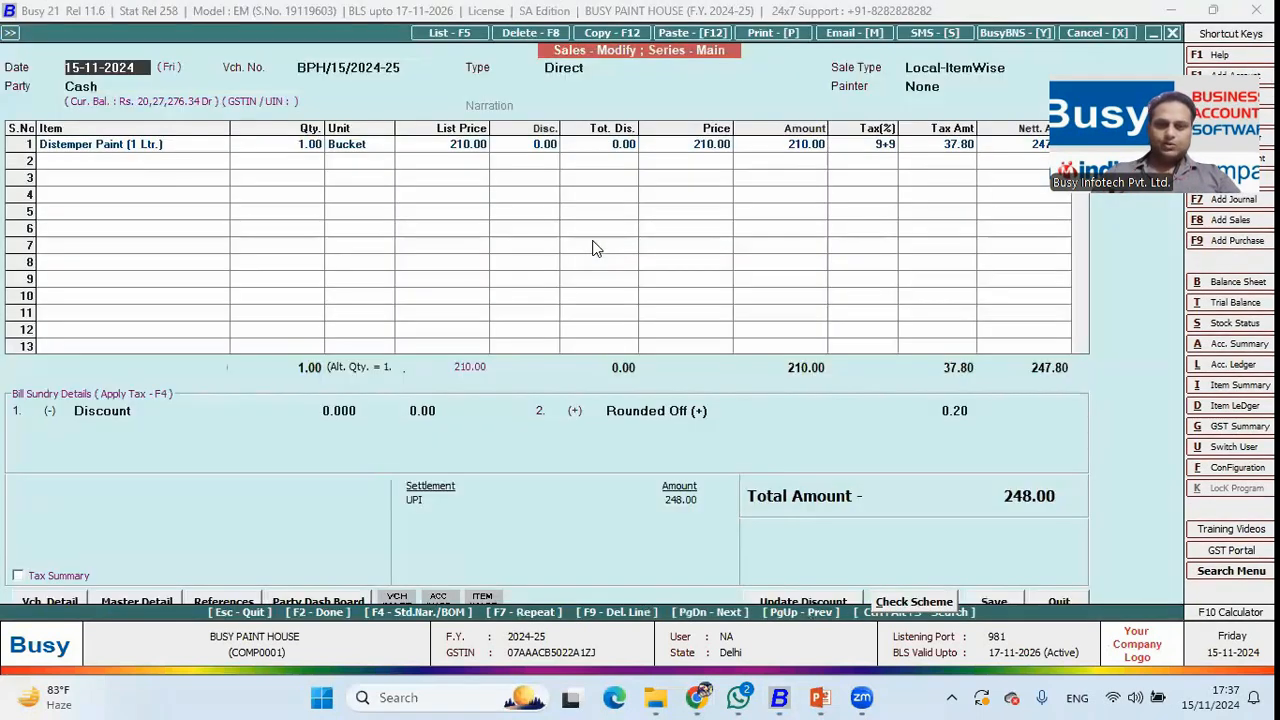
# Open the Send Email form for the invoice and quit without sending.
pyautogui.press('F2')
pyautogui.press('F2')
pyautogui.click(309, 177)
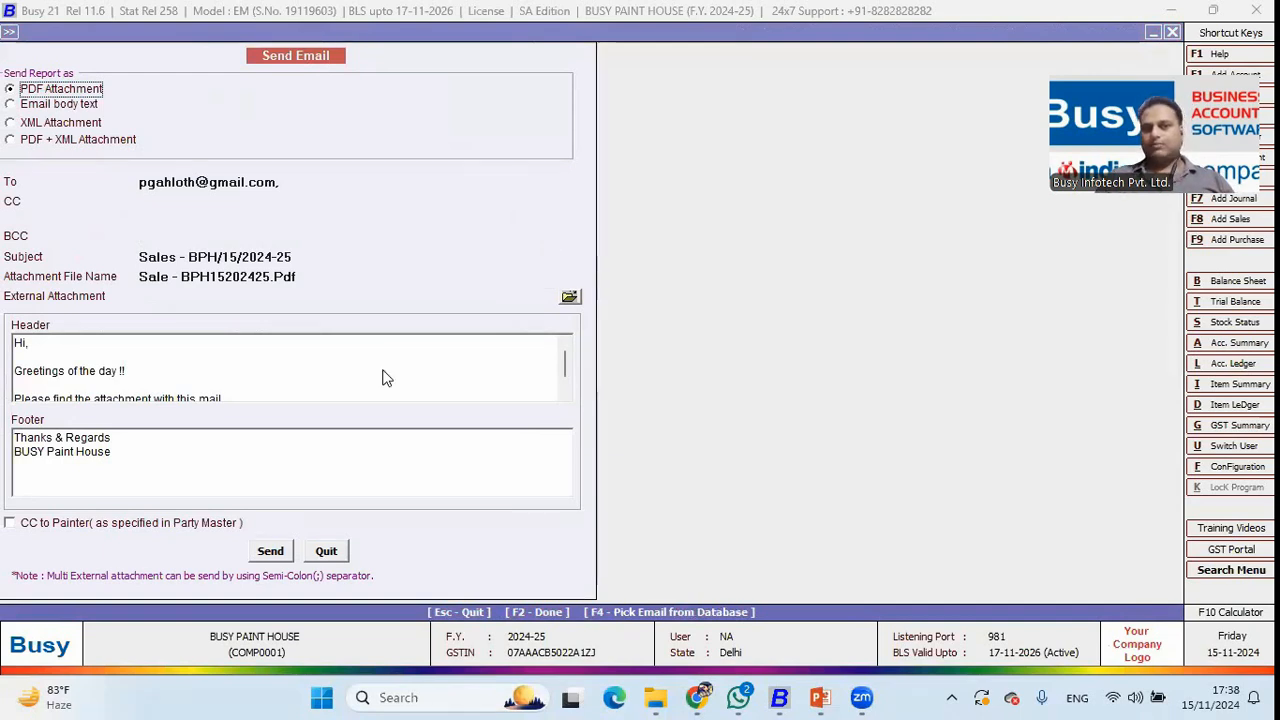
pyautogui.click(326, 552)
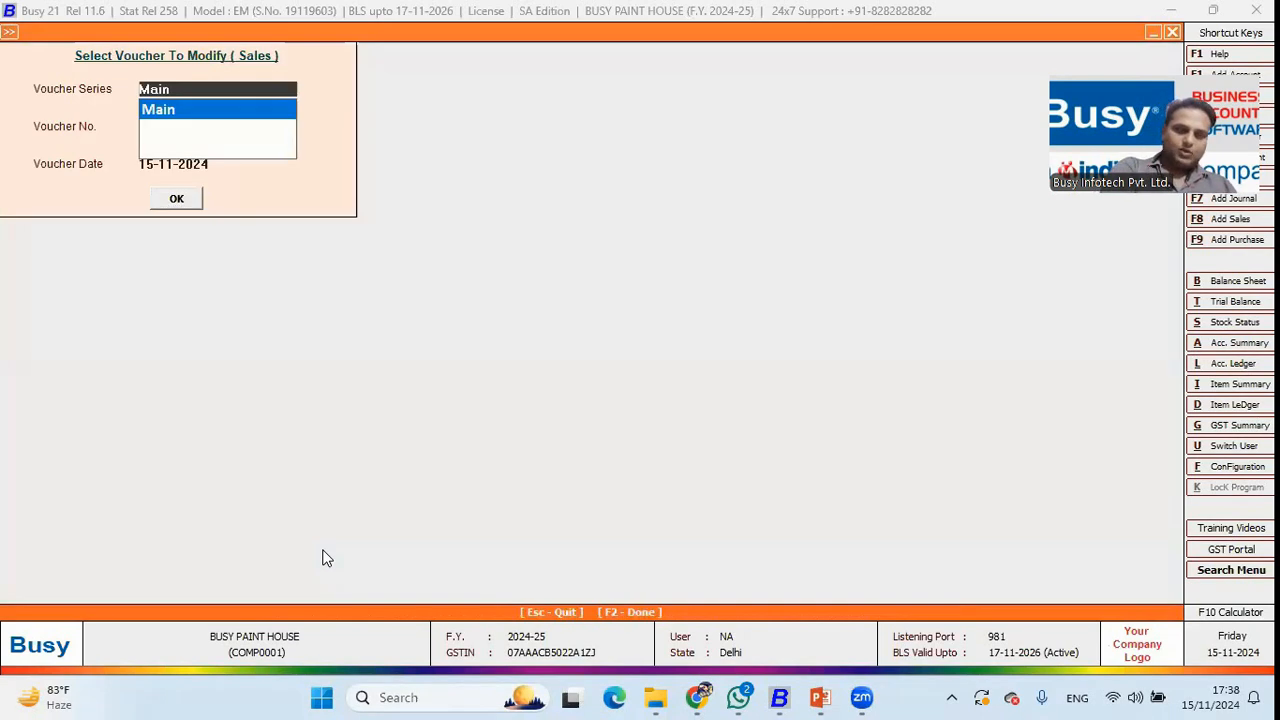
# Open sales voucher BPH/15/2024-25 in Modify mode and view its Cash party billing details.
pyautogui.press('Escape')
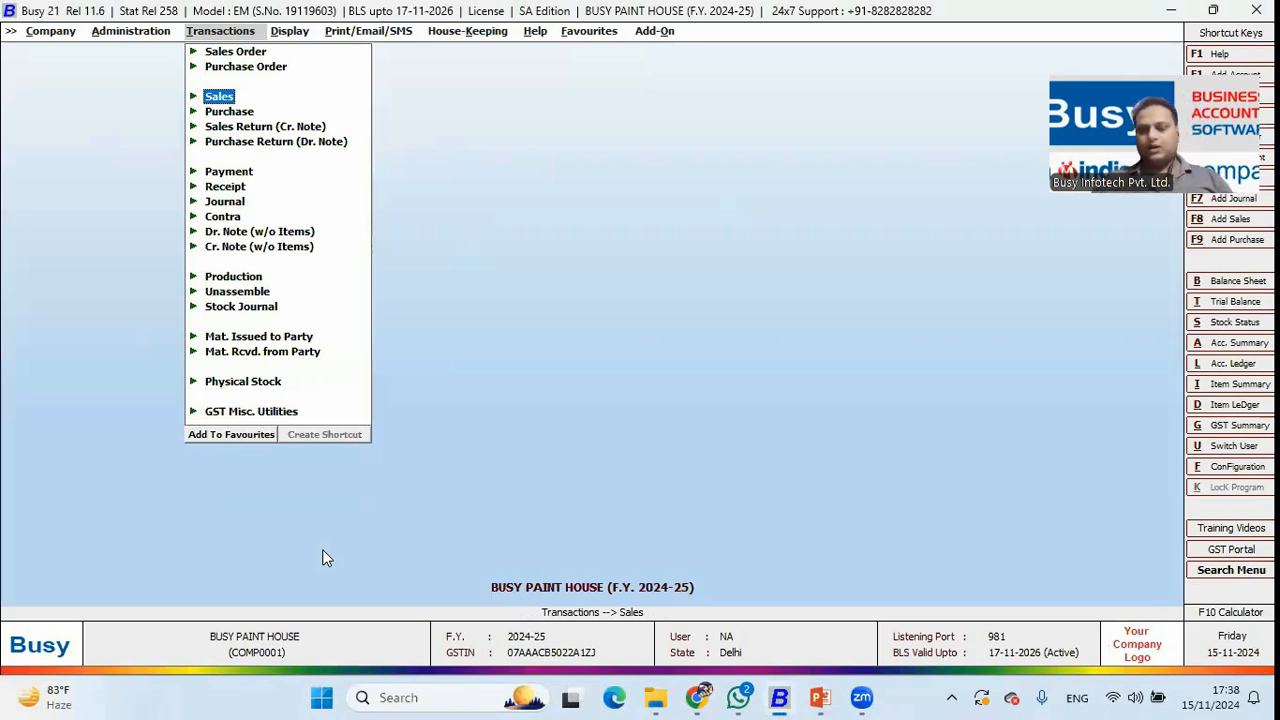
pyautogui.press('Return')
pyautogui.press('Down')
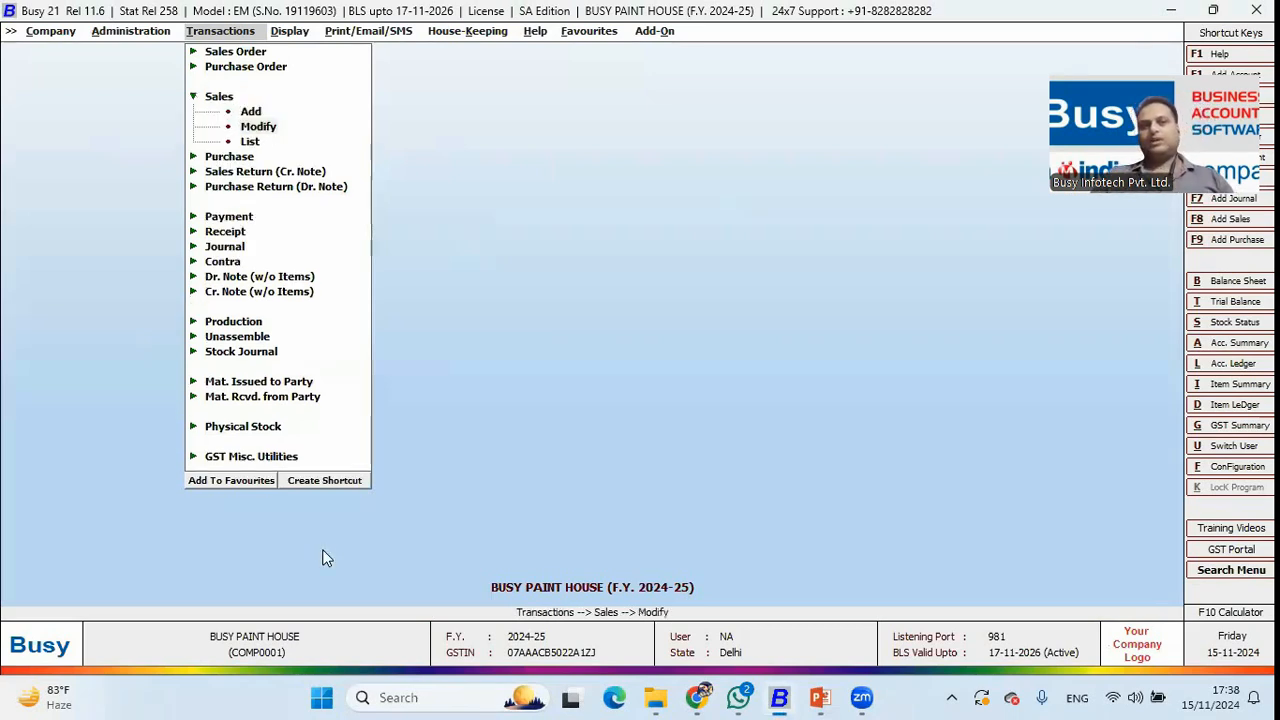
pyautogui.press('Return')
pyautogui.press('Return')
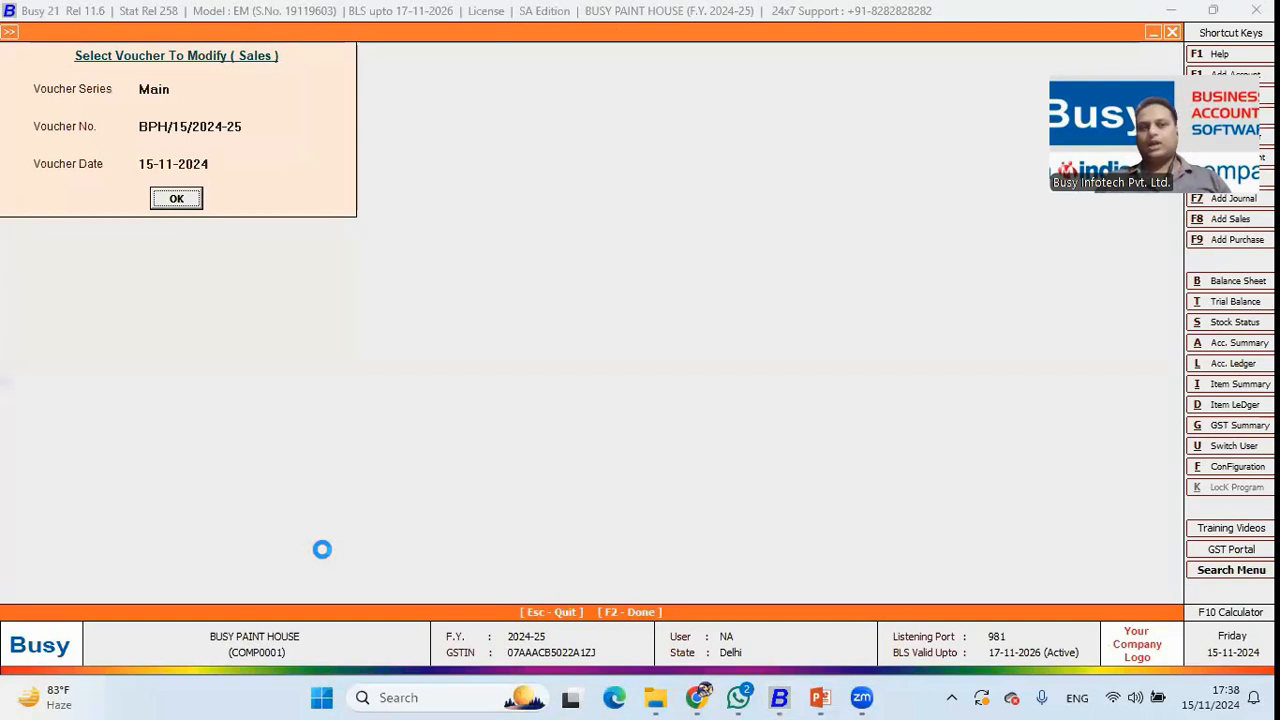
pyautogui.press('Return')
pyautogui.click(100, 87)
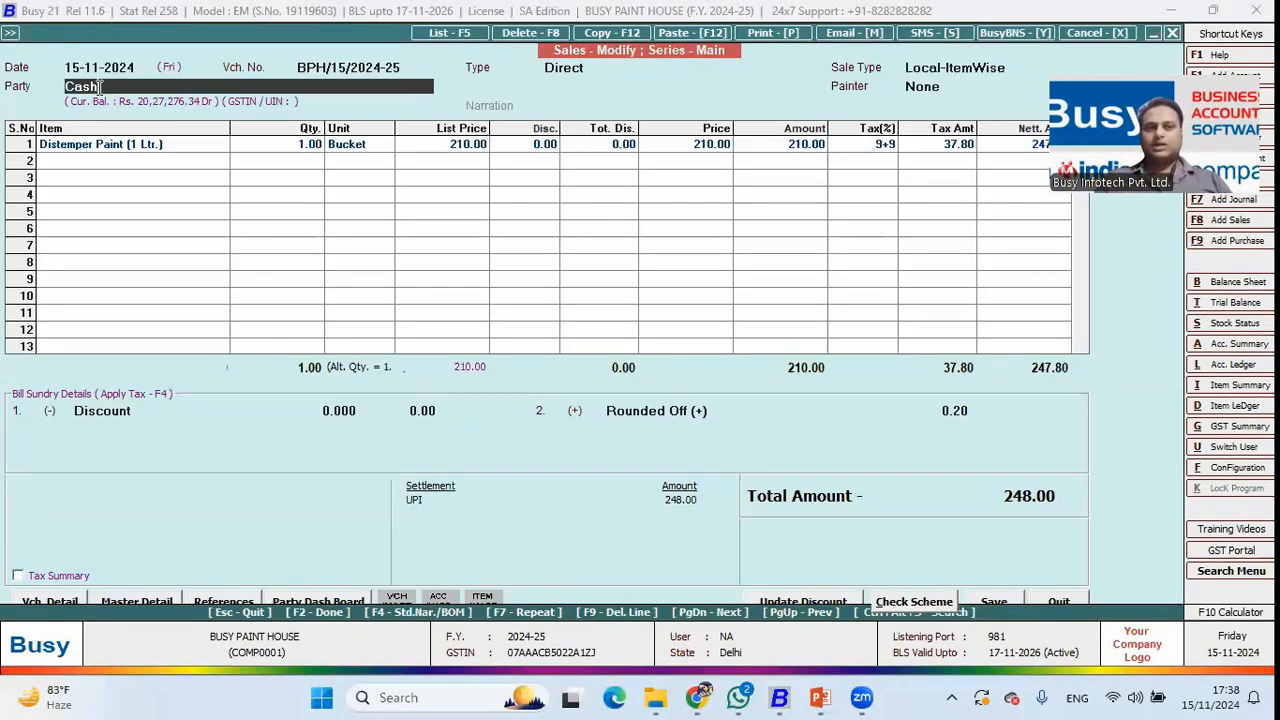
pyautogui.press('Return')
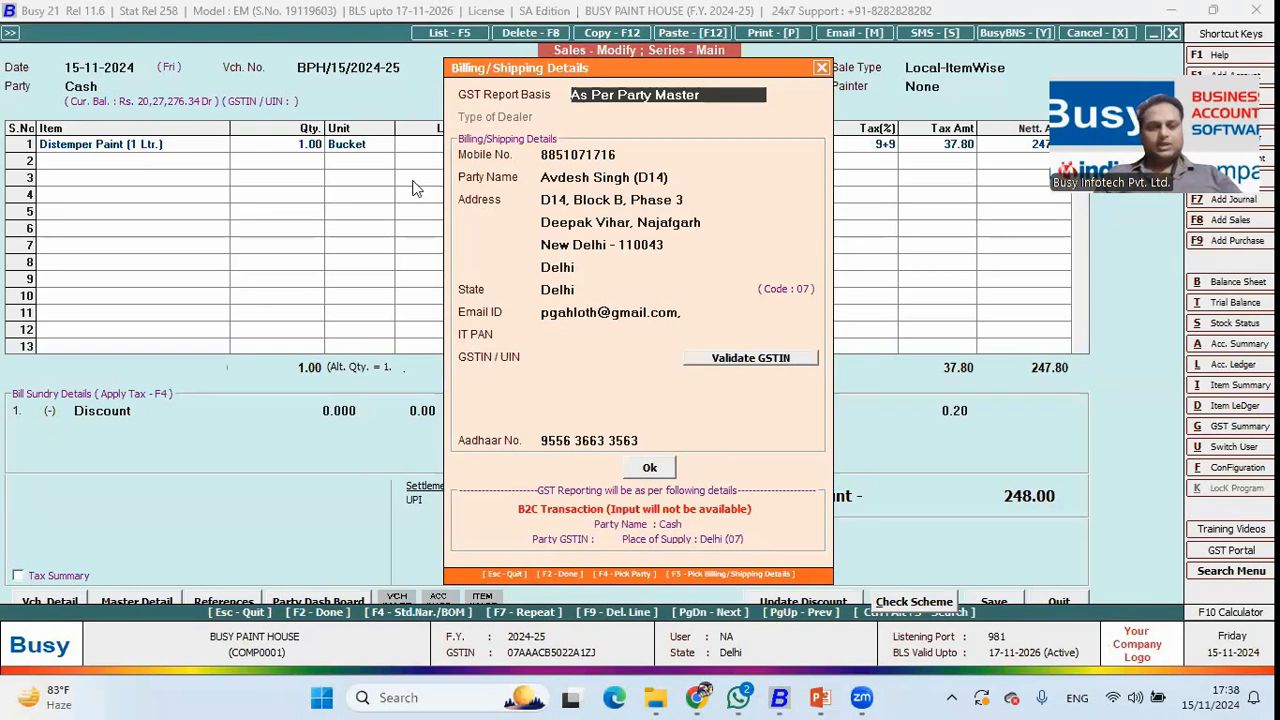
pyautogui.press('F2')
pyautogui.press('Return')
pyautogui.press('Return')
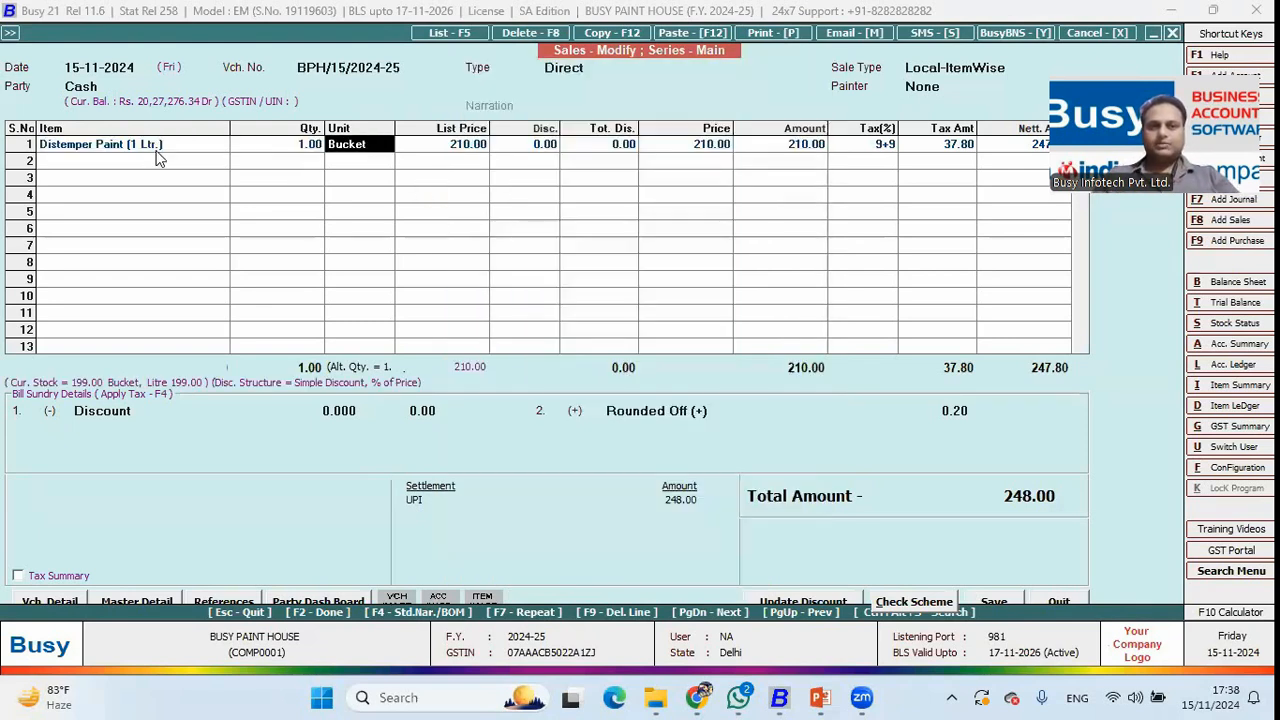
# Compare White Asian Paints and White Nerolac stock for the distemper, then open Sales Register from Favourites.
pyautogui.press('Return')
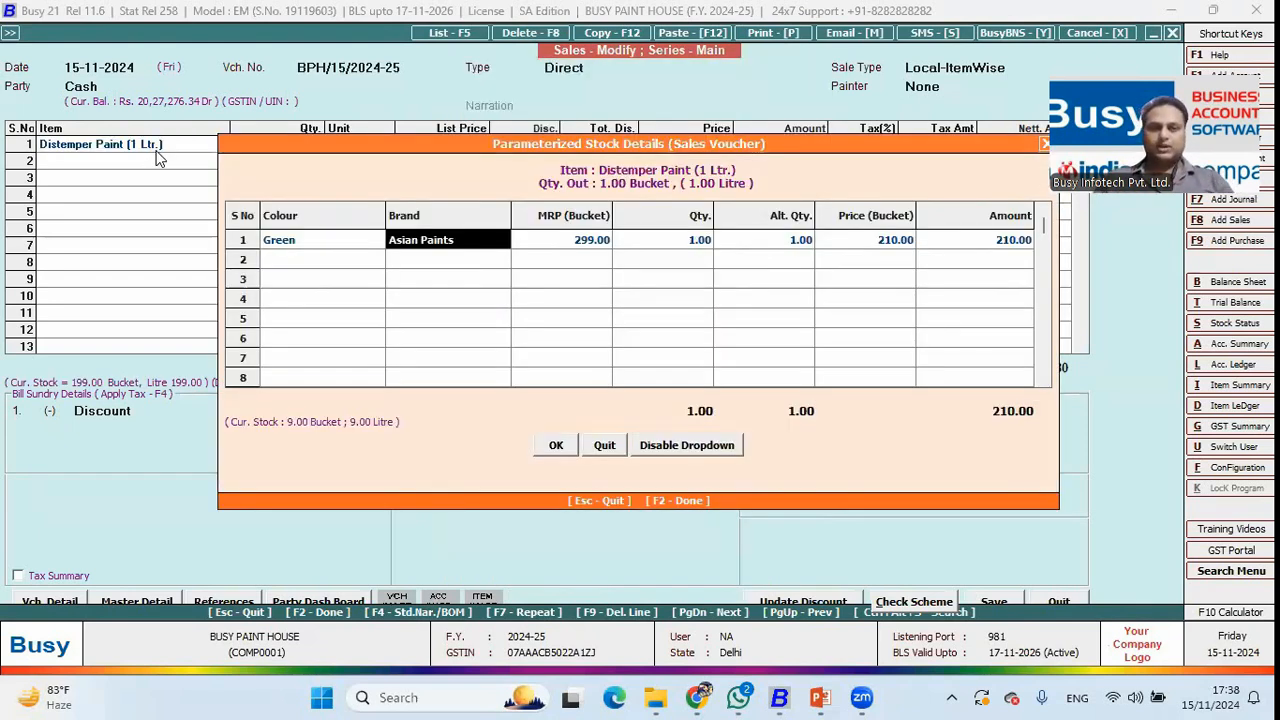
pyautogui.press('Left')
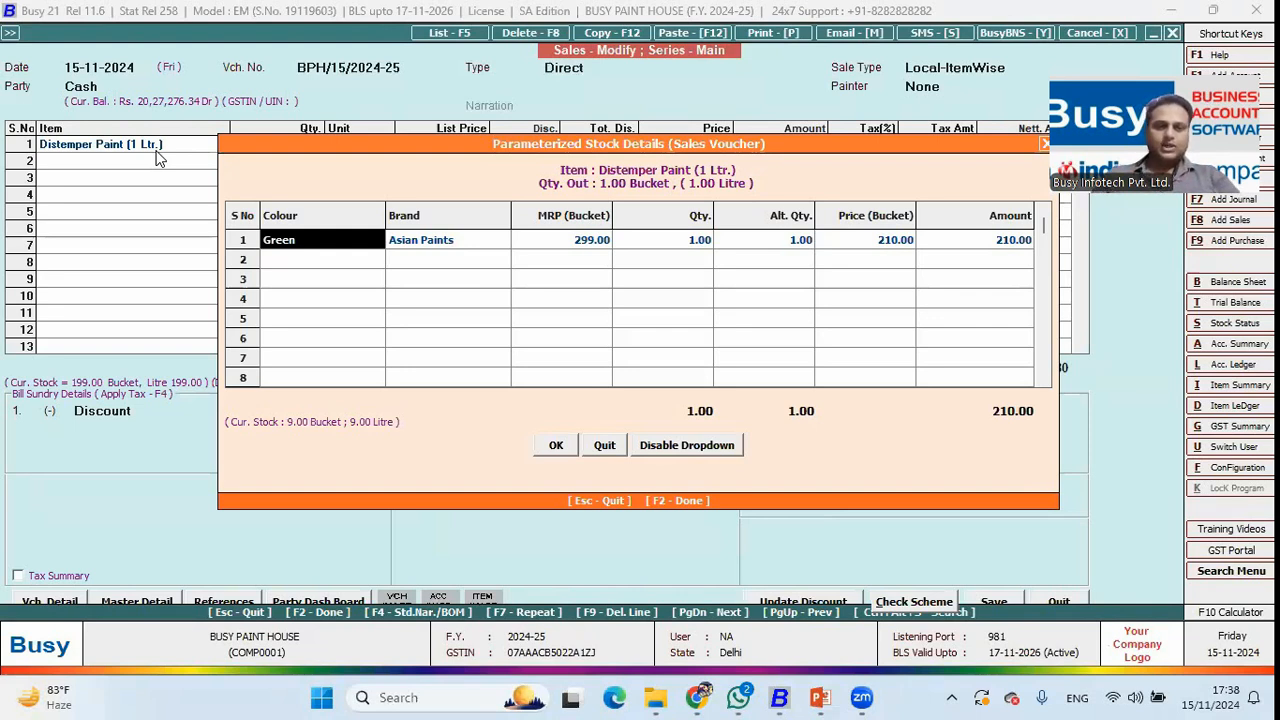
pyautogui.write('w')
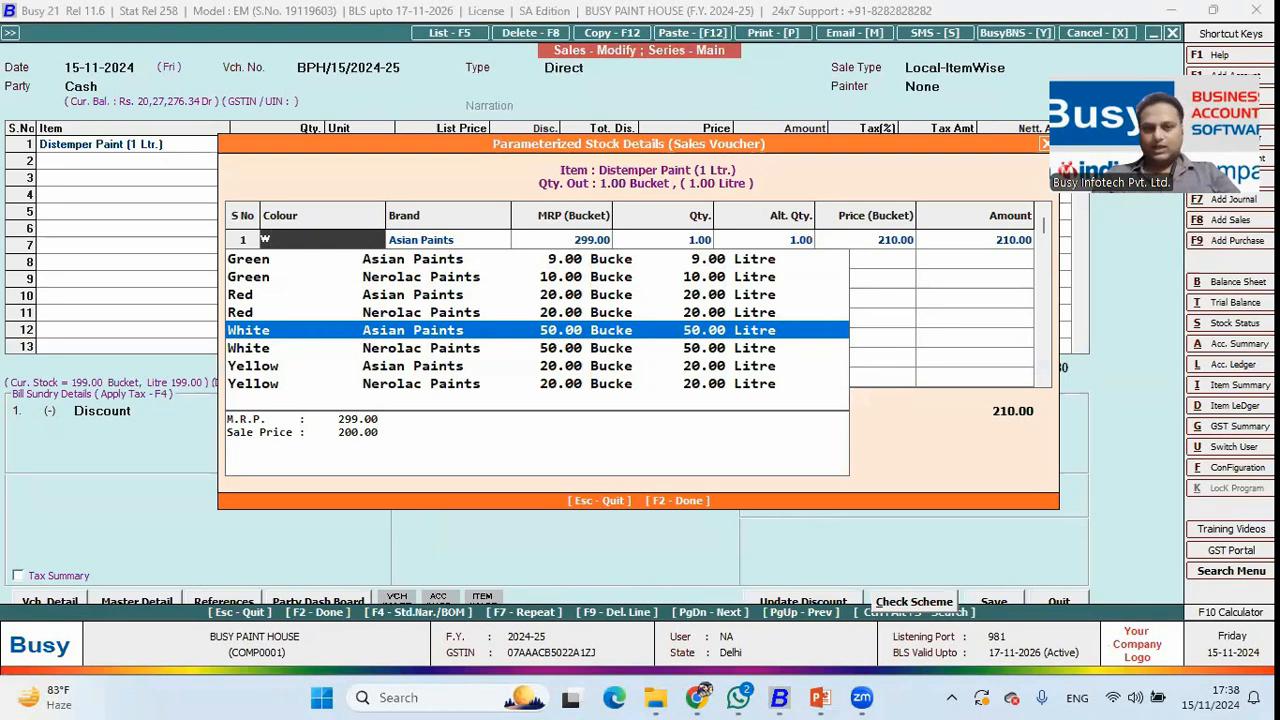
pyautogui.press('Down')
pyautogui.press('Up')
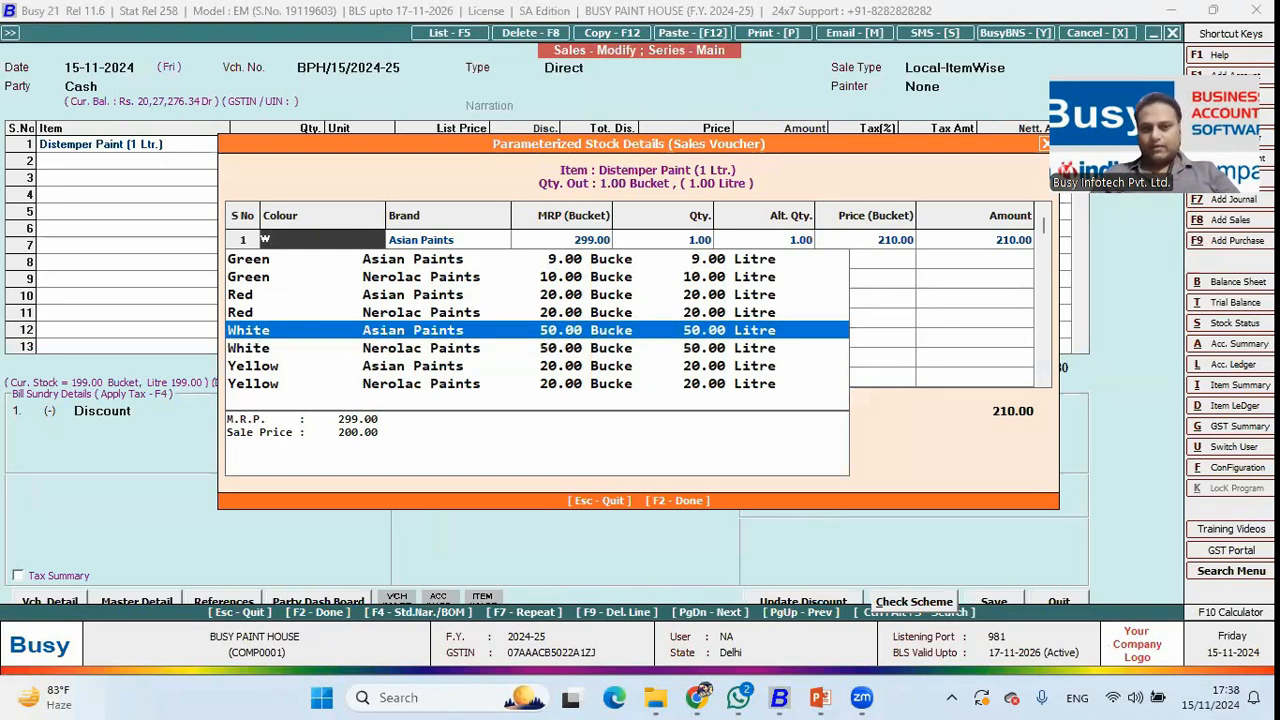
pyautogui.press('Down')
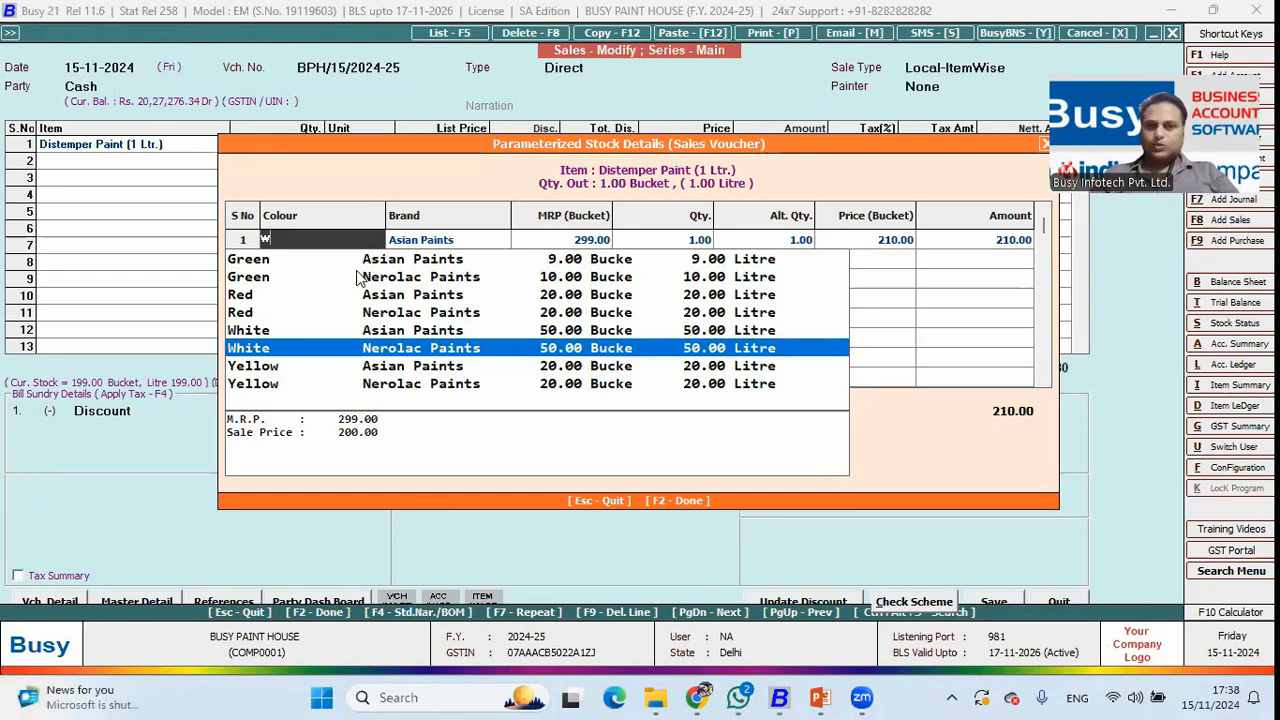
pyautogui.press('Up')
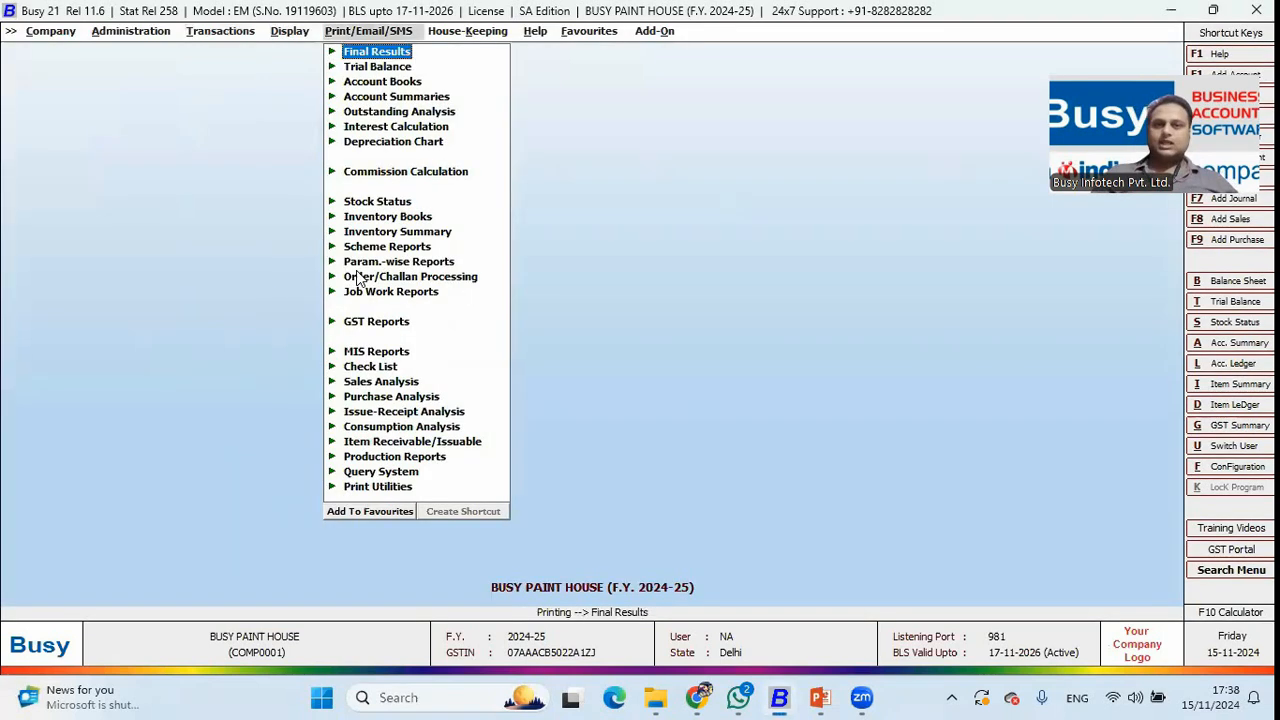
pyautogui.press('Right')
pyautogui.press('Right')
pyautogui.press('Right')
pyautogui.press('Return')
pyautogui.press('Return')
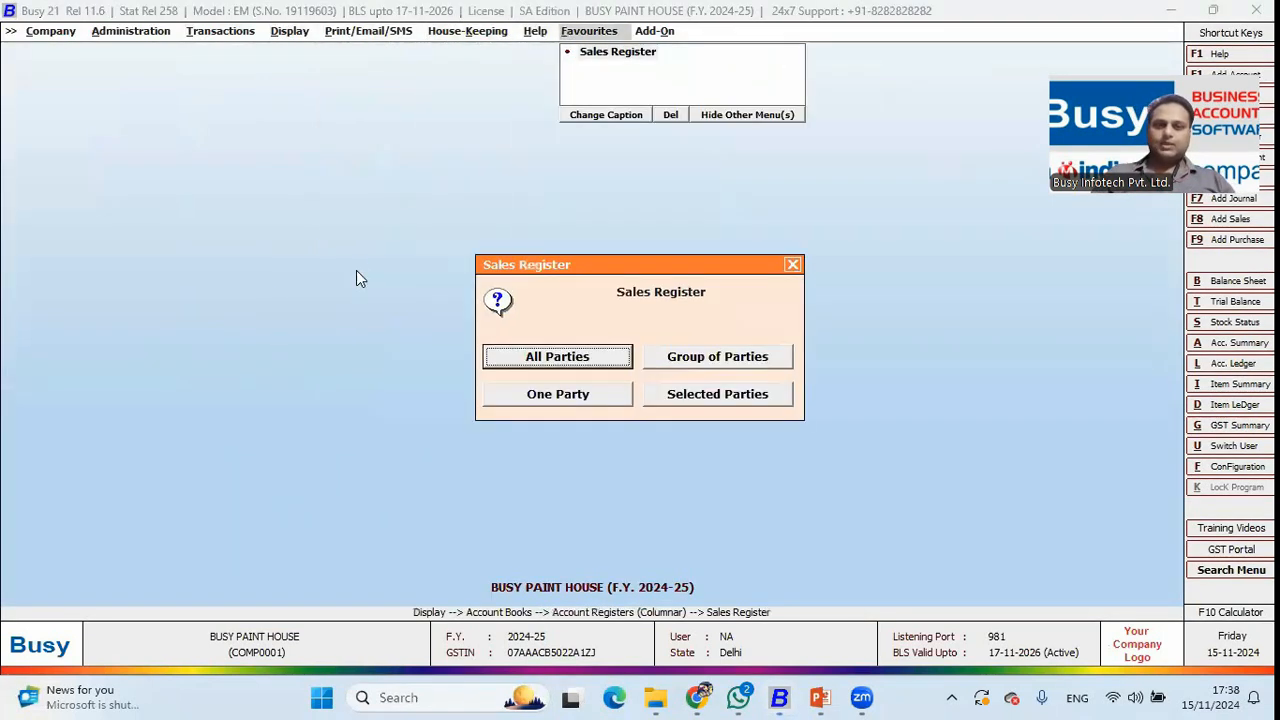
pyautogui.press('Return')
pyautogui.press('Return')
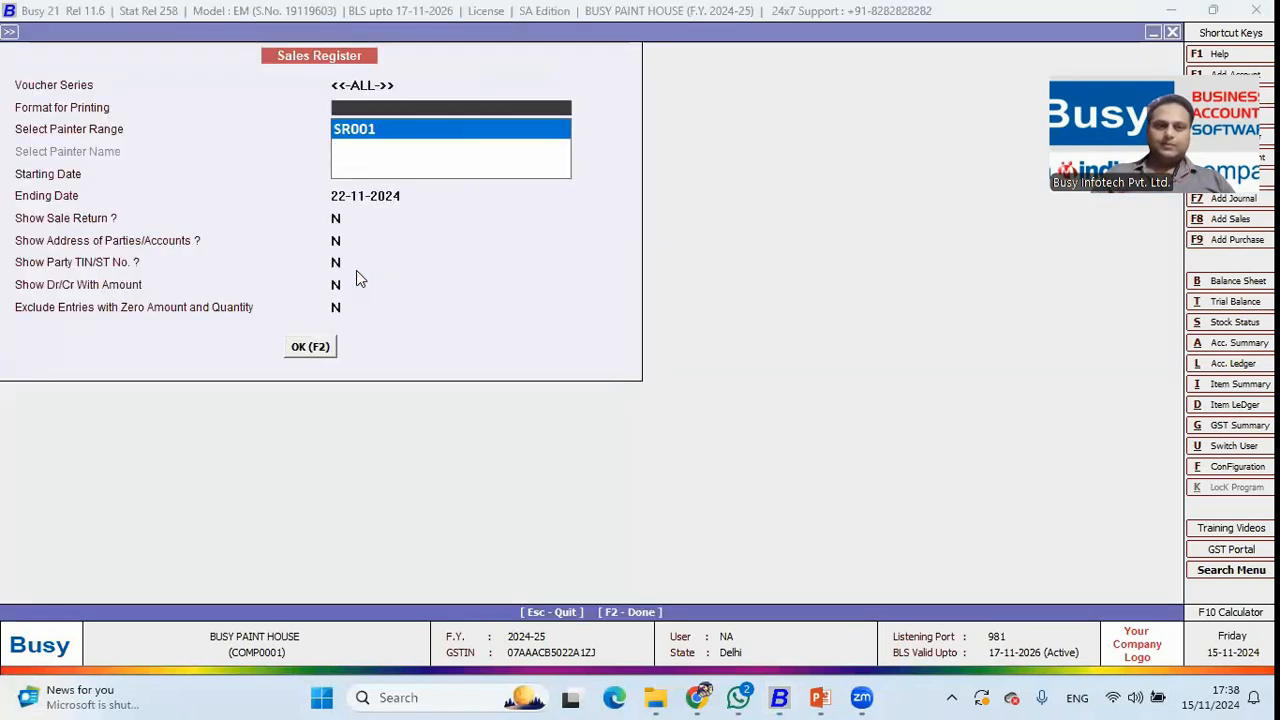
pyautogui.press('F2')
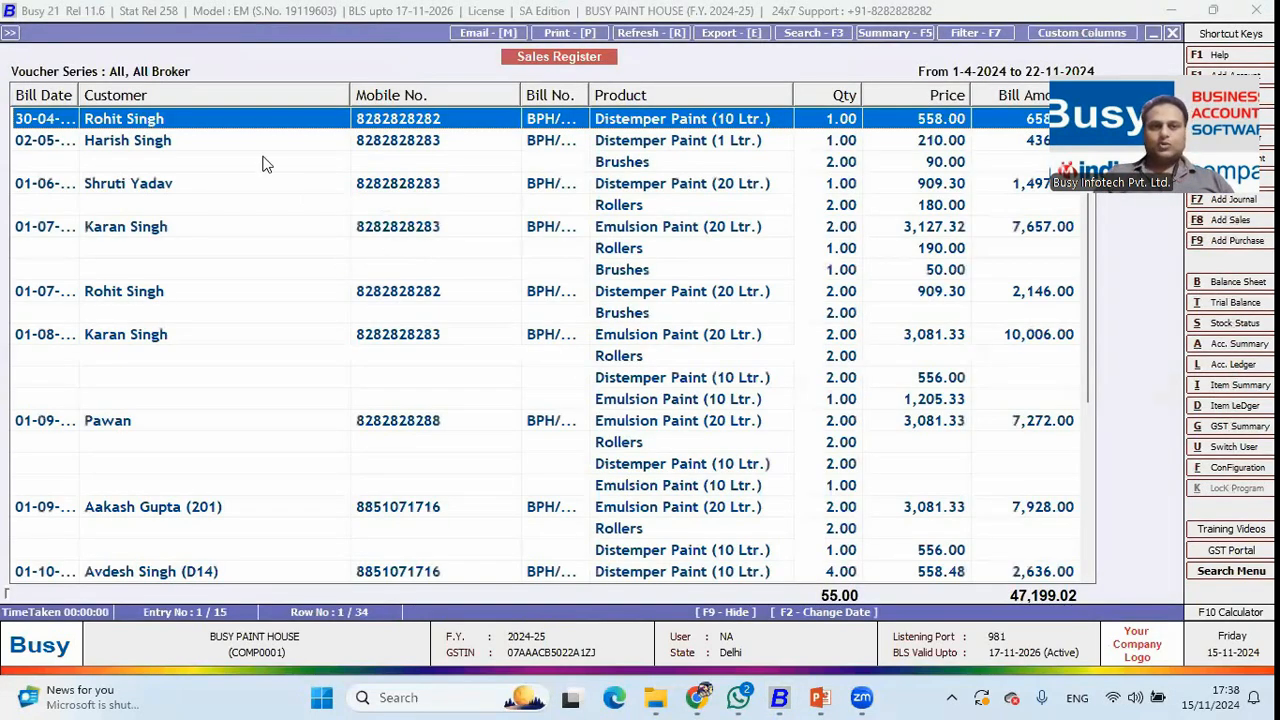
pyautogui.moveTo(79, 94); pyautogui.dragTo(126, 97)
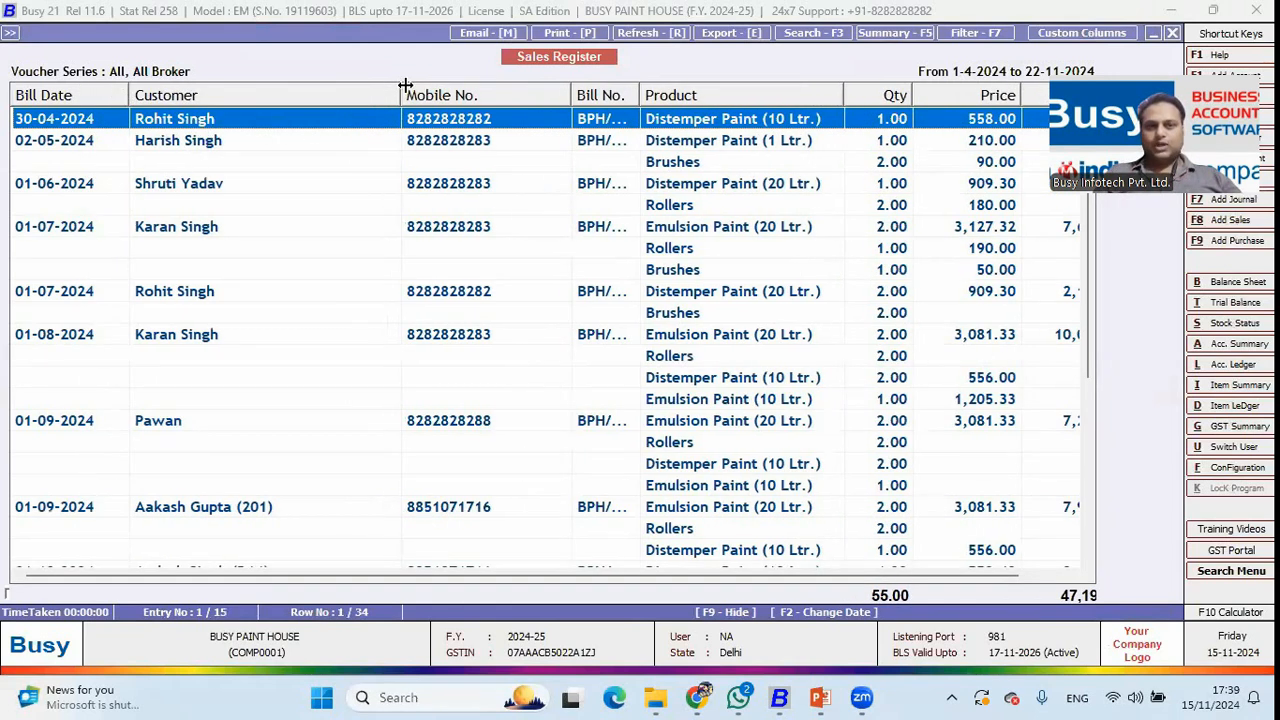
pyautogui.moveTo(405, 85); pyautogui.dragTo(305, 92)
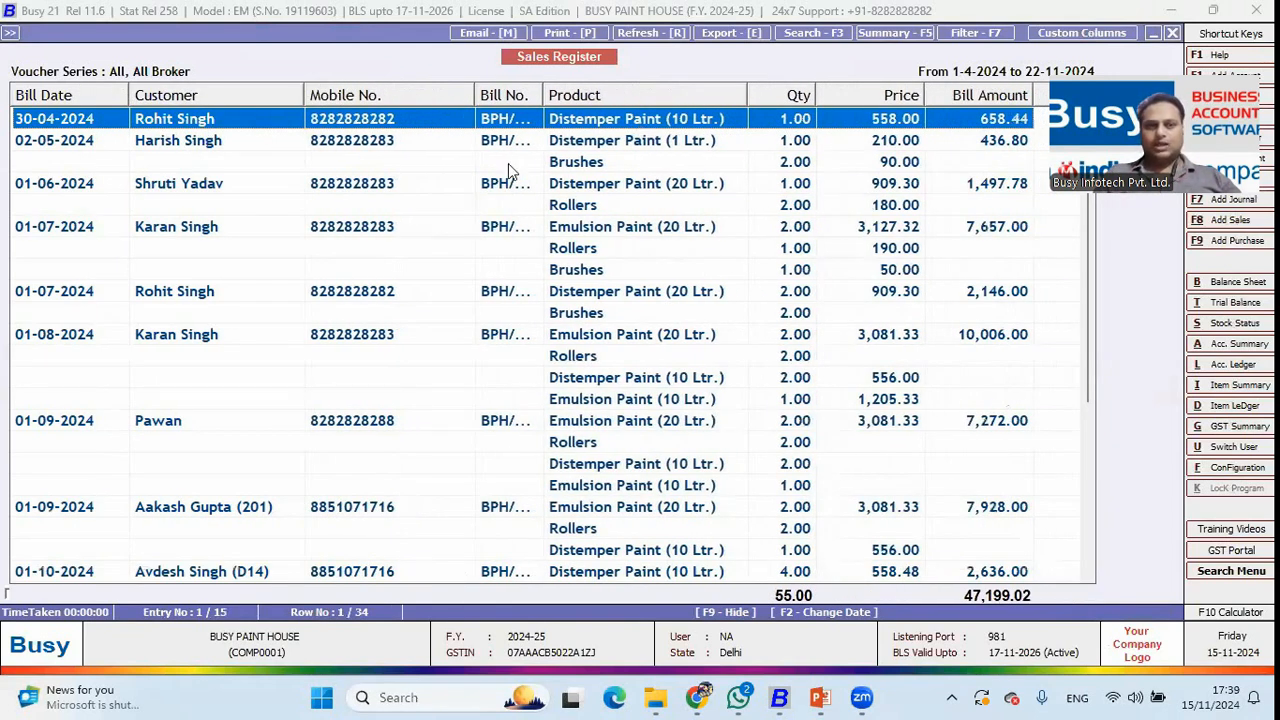
pyautogui.press('F5')
pyautogui.press('Down')
pyautogui.press('Down')
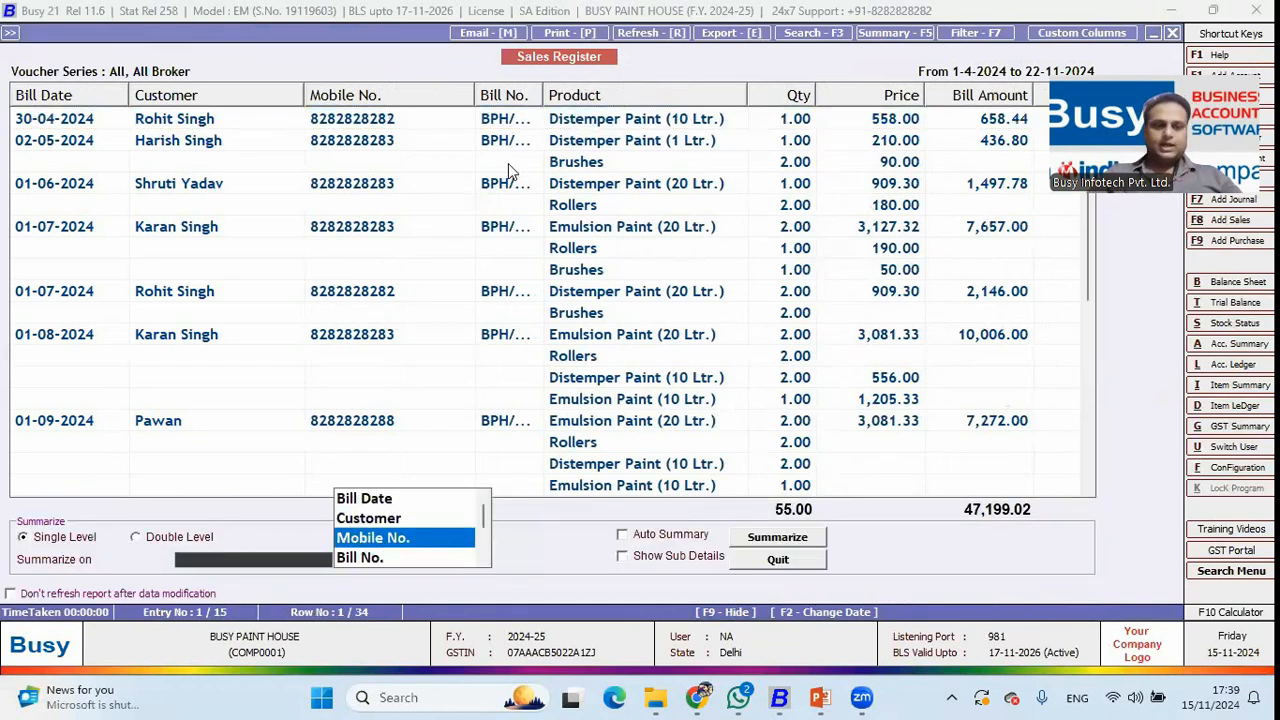
pyautogui.press('Up')
pyautogui.press('Return')
pyautogui.press('Return')
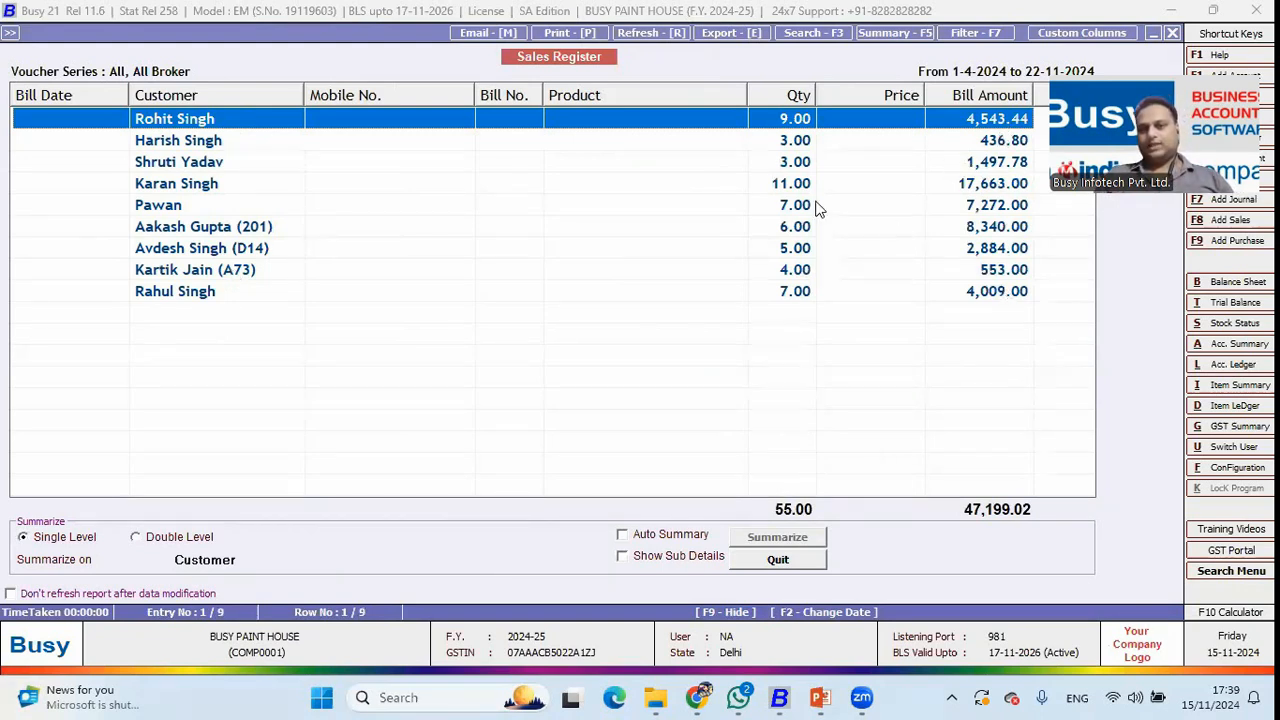
pyautogui.press('Escape')
pyautogui.press('Escape')
pyautogui.press('Escape')
pyautogui.press('Escape')
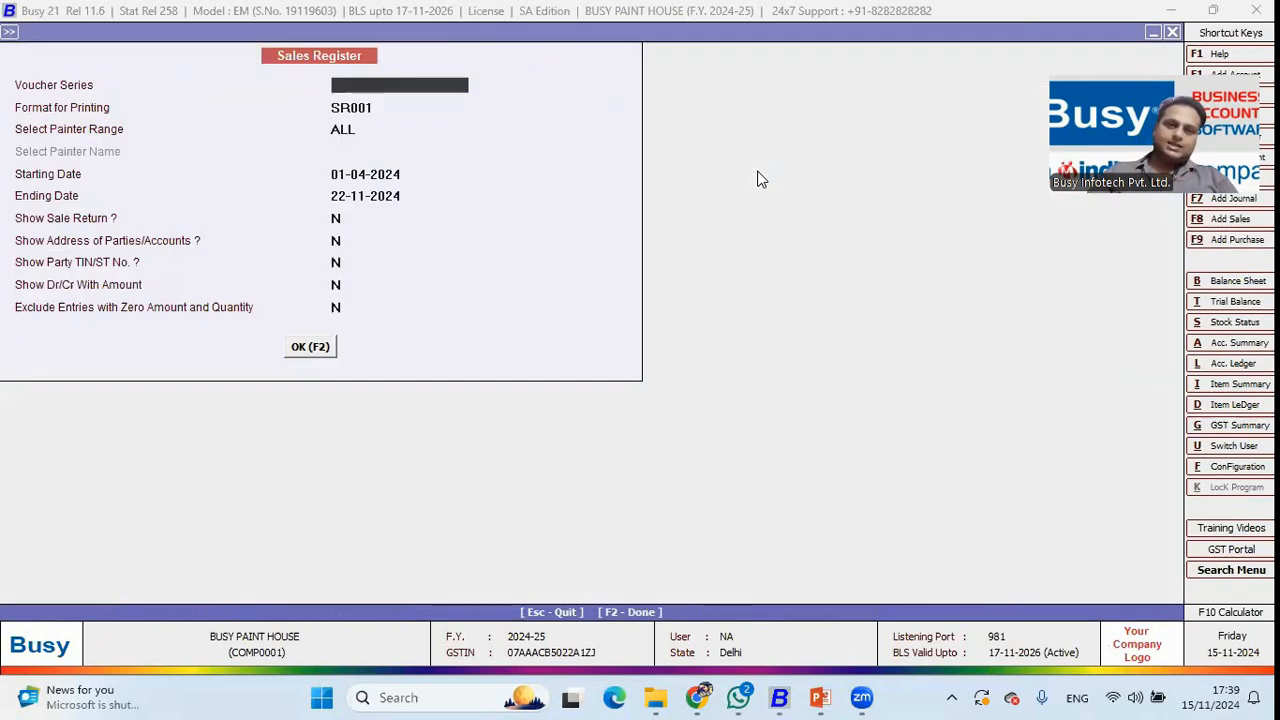
# Open the Settlement Details report under Display > Account Summary.
pyautogui.press('Left')
pyautogui.press('Left')
pyautogui.press('Left')
pyautogui.press('Left')
pyautogui.press('Left')
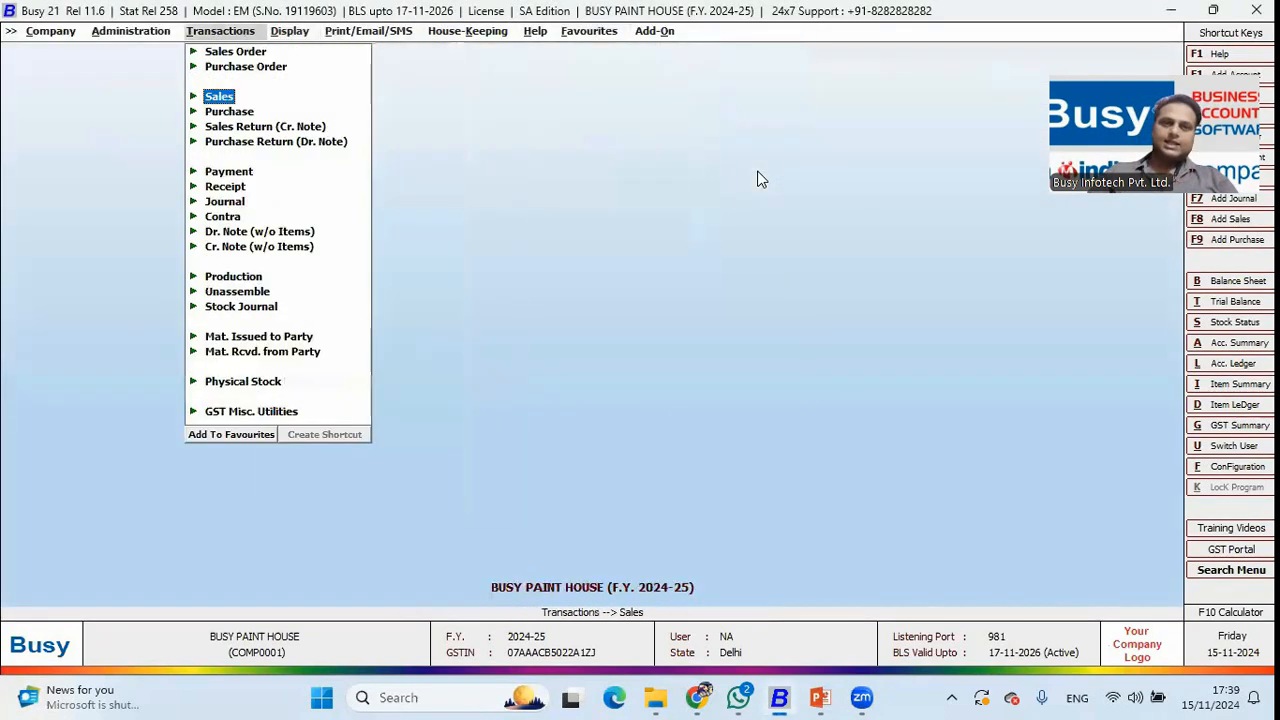
pyautogui.press('Right')
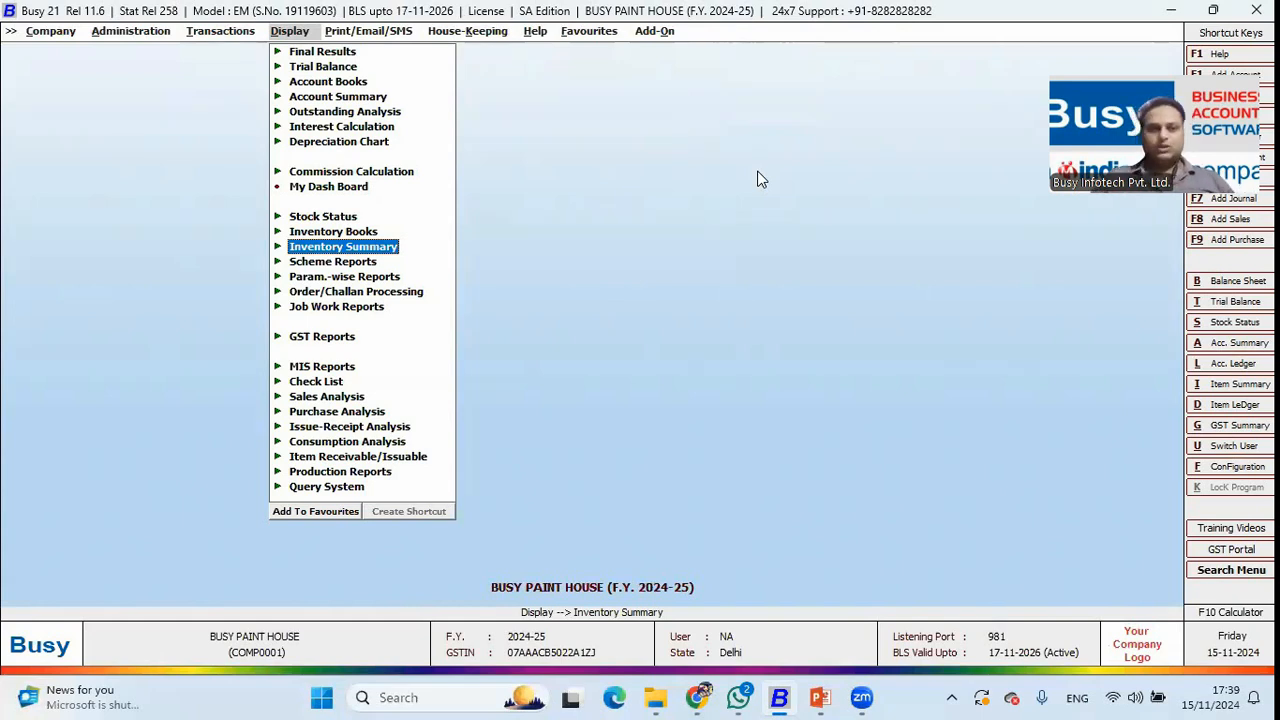
pyautogui.press('Up')
pyautogui.press('Up')
pyautogui.press('Up')
pyautogui.press('Up')
pyautogui.press('Up')
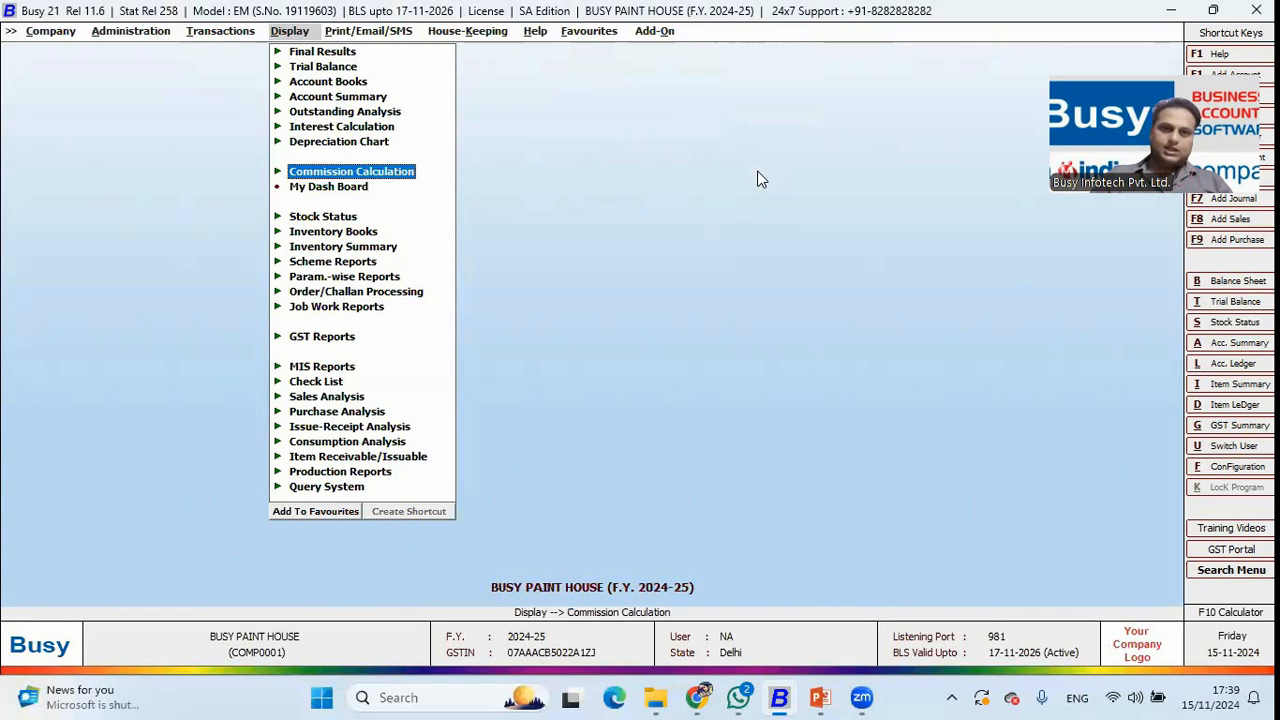
pyautogui.press('Up')
pyautogui.press('Up')
pyautogui.press('Up')
pyautogui.press('Right')
pyautogui.press('Down')
pyautogui.press('Down')
pyautogui.press('Down')
pyautogui.press('Down')
pyautogui.press('Down')
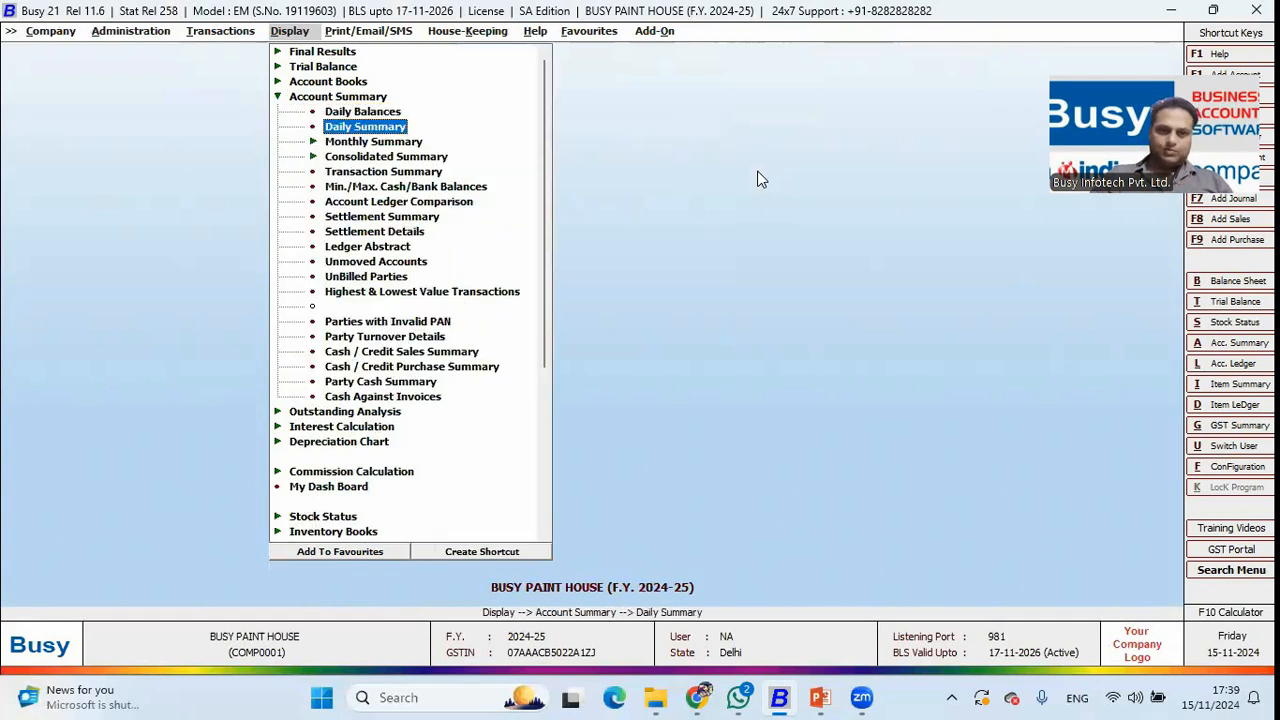
pyautogui.press('Down')
pyautogui.press('Down')
pyautogui.press('Down')
pyautogui.press('Down')
pyautogui.press('Return')
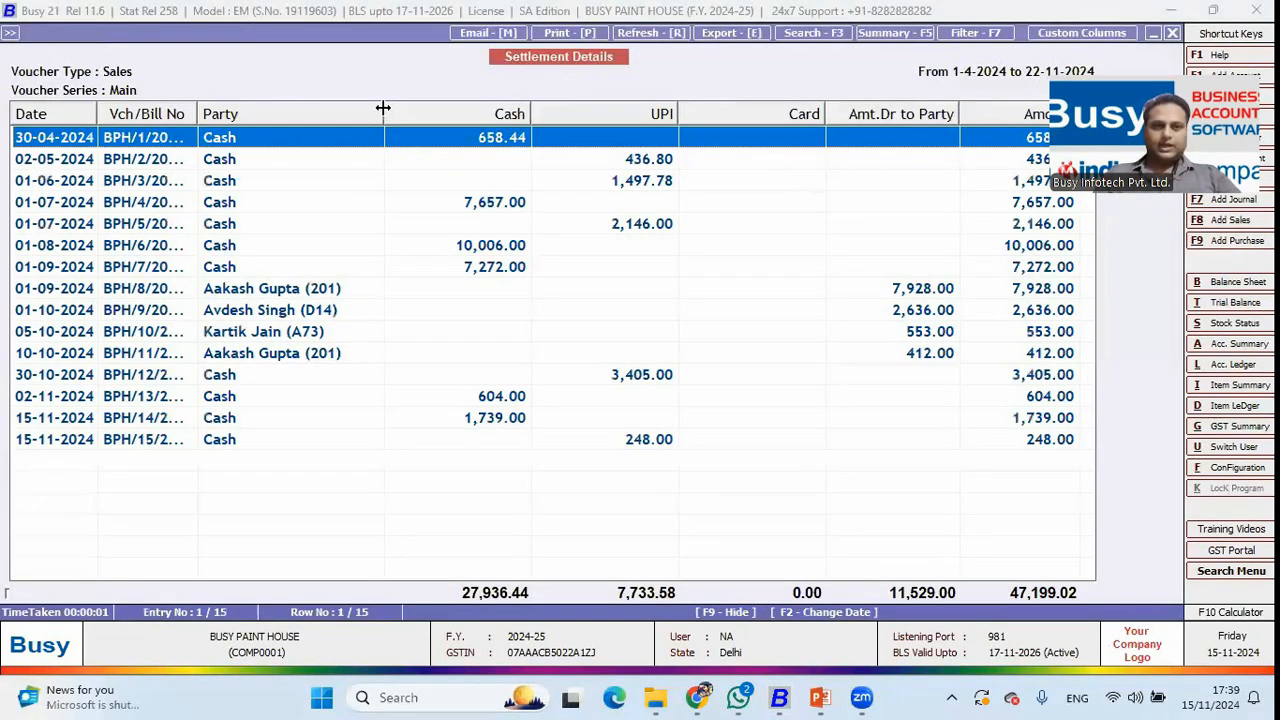
pyautogui.moveTo(383, 109); pyautogui.dragTo(368, 110)
pyautogui.press('F5')
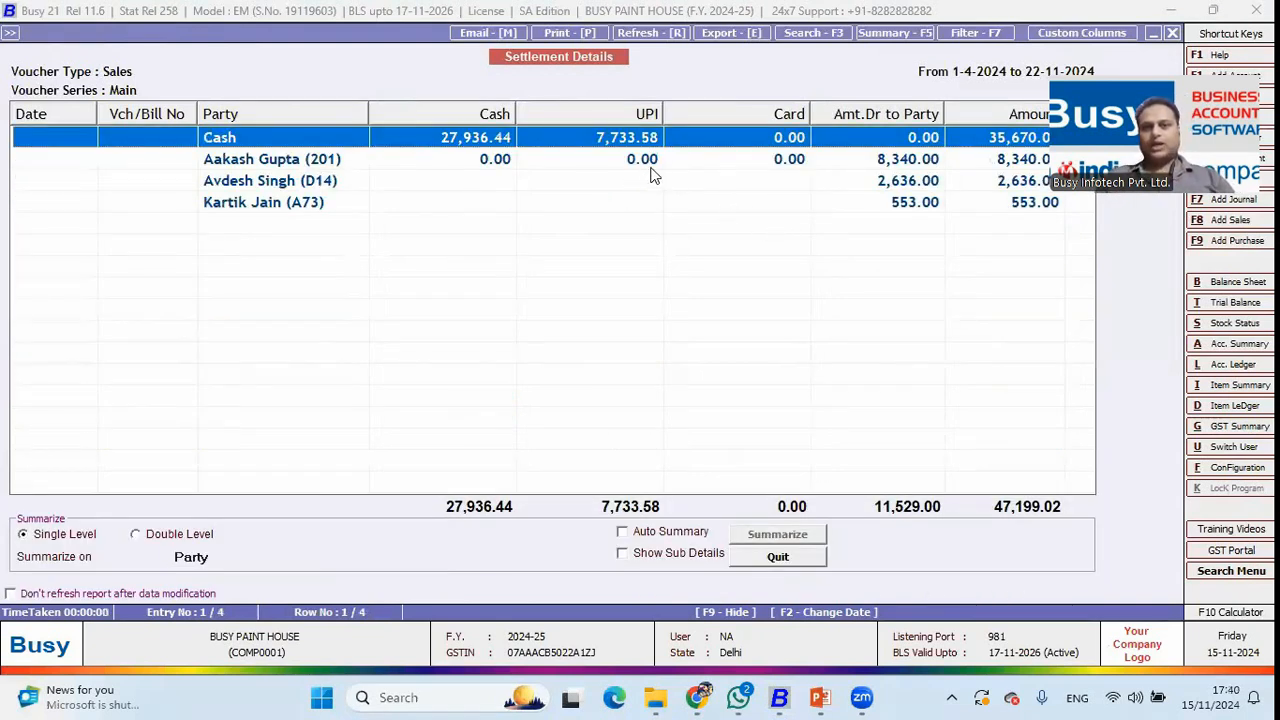
pyautogui.click(316, 163)
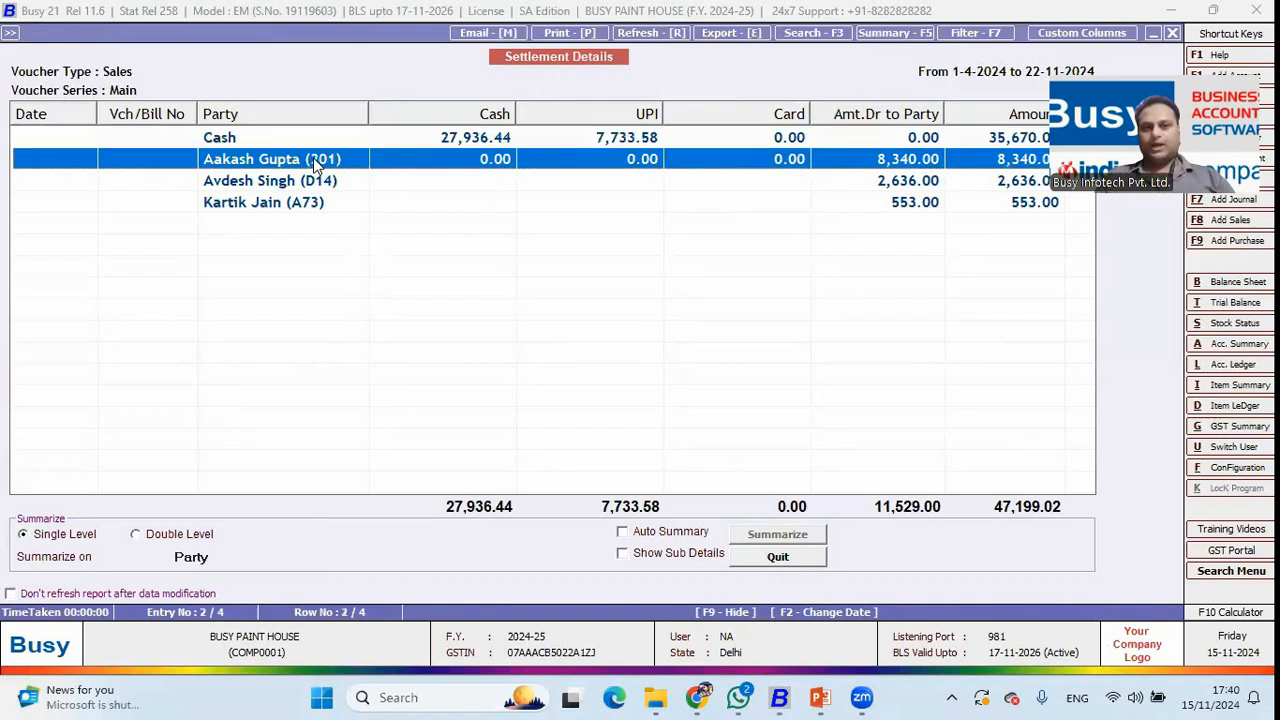
pyautogui.click(924, 180)
pyautogui.click(924, 206)
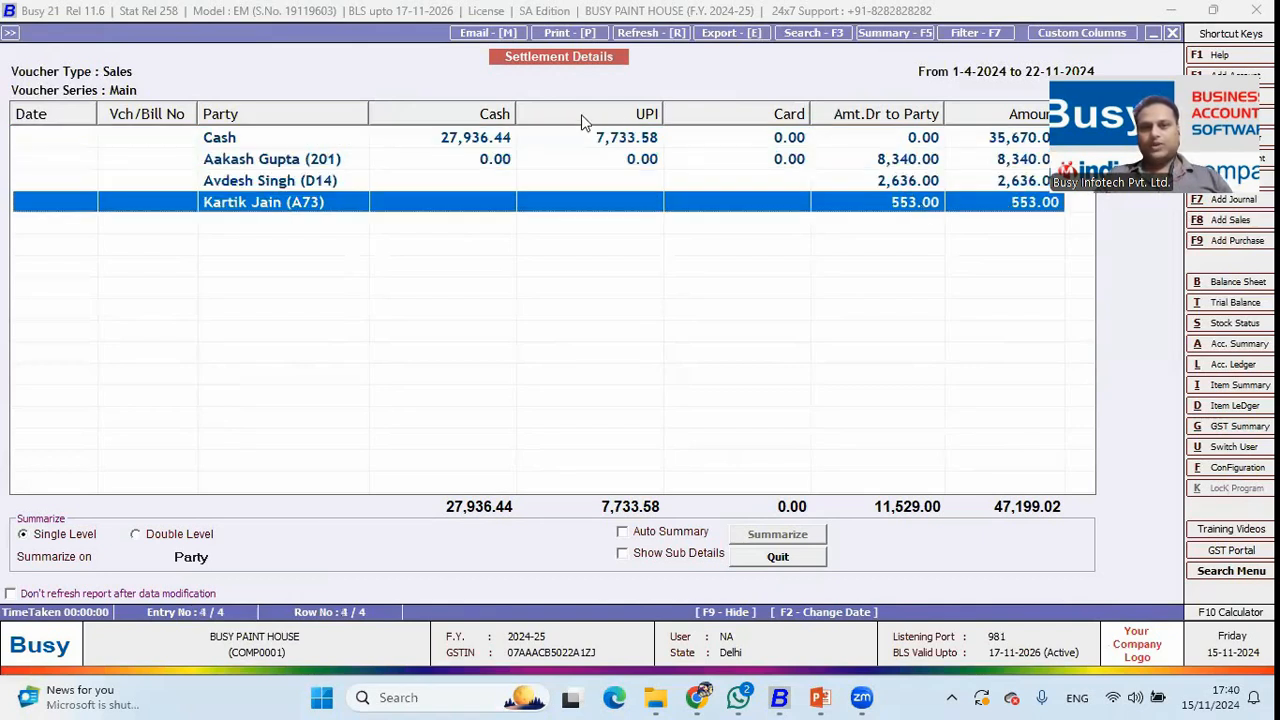
pyautogui.click(492, 137)
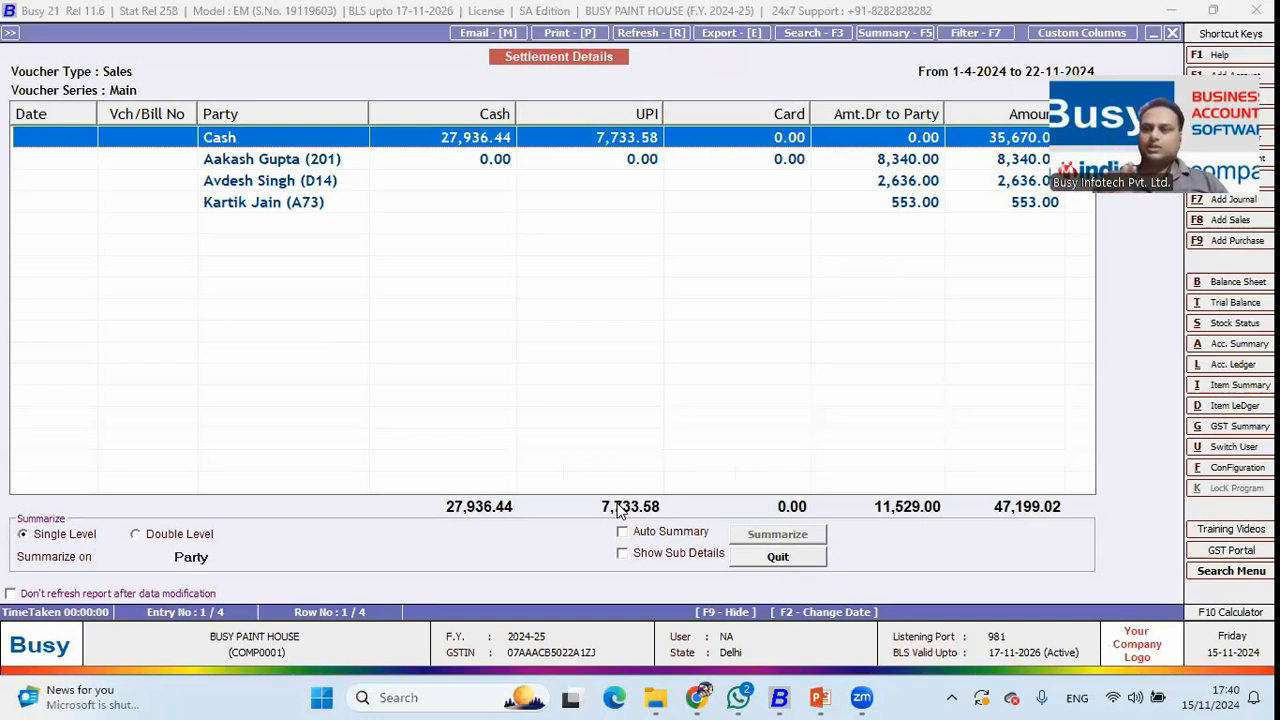
# Close the settlement report and check the presentation slide show before returning to Busy.
pyautogui.press('Escape')
pyautogui.press('Escape')
pyautogui.press('Escape')
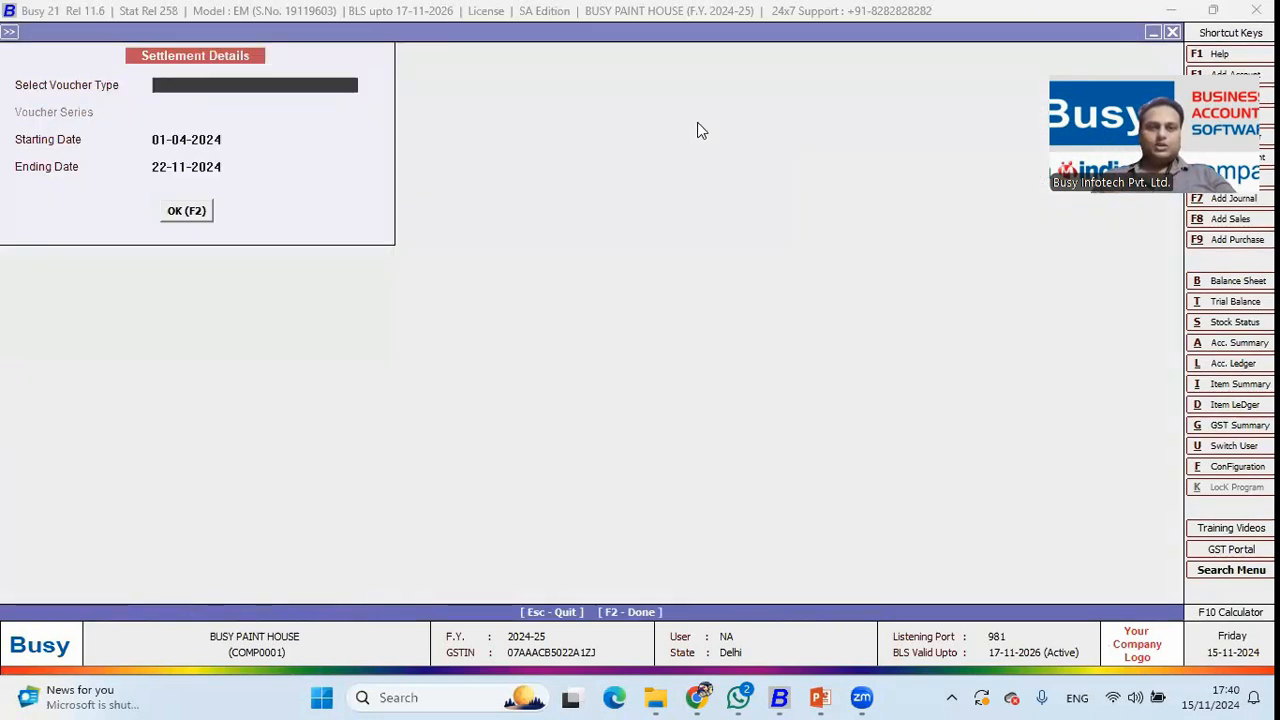
pyautogui.press('Escape')
pyautogui.press('Escape')
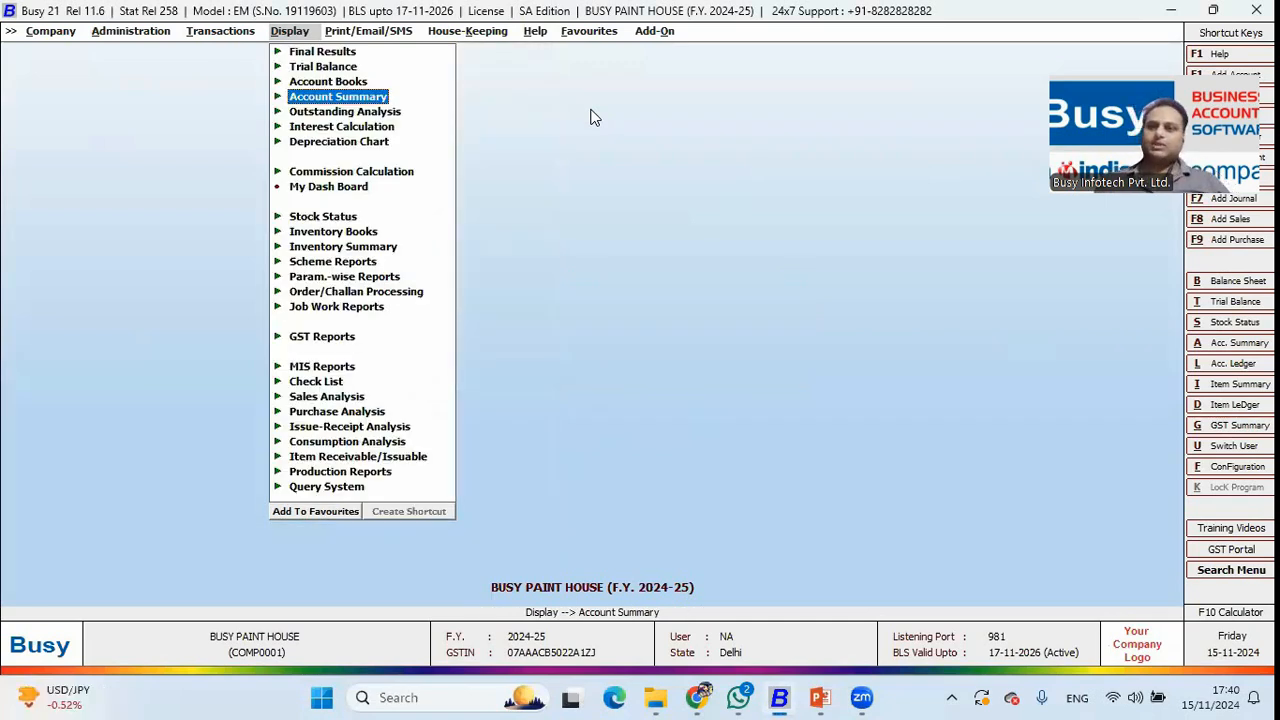
pyautogui.hotkey('alt', 'Tab')
pyautogui.press('Tab')
pyautogui.press('Tab')
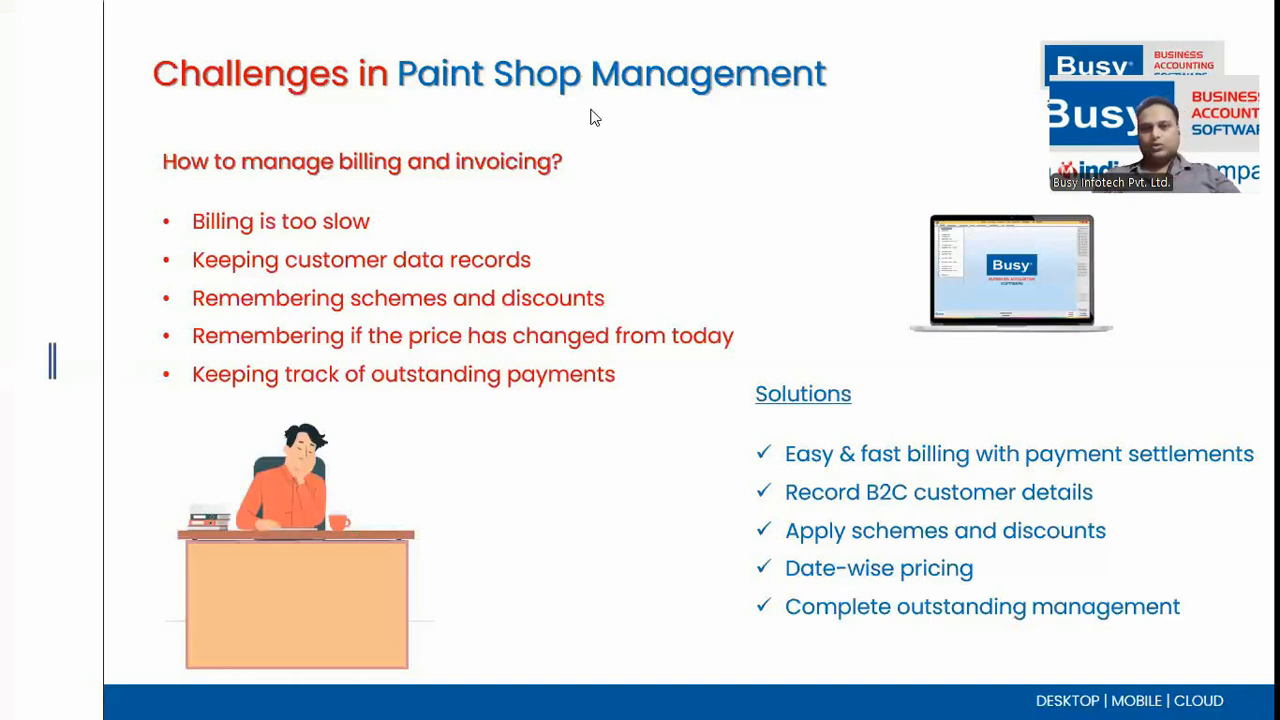
pyautogui.hotkey('alt', 'Tab')
# Search 'sch' in the Inventory features to confirm Enable Scheme is on, then close without changes.
pyautogui.press('Left')
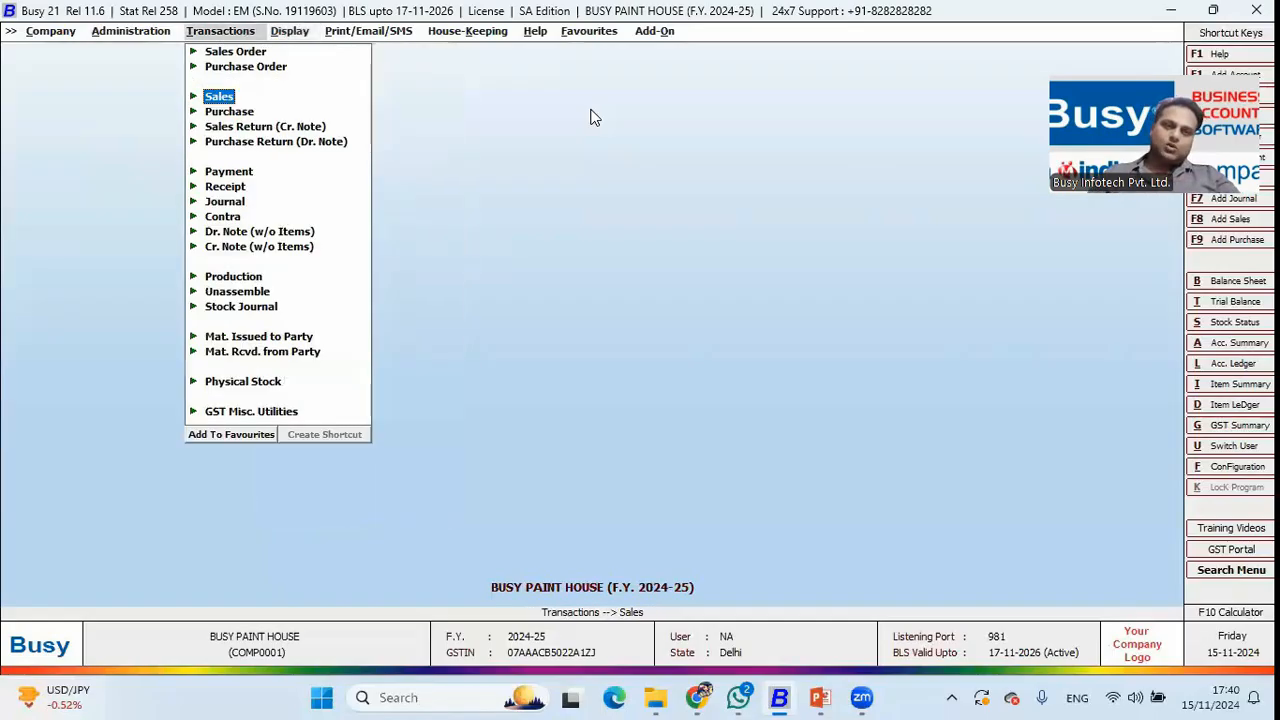
pyautogui.press('Left')
pyautogui.press('Down')
pyautogui.press('Return')
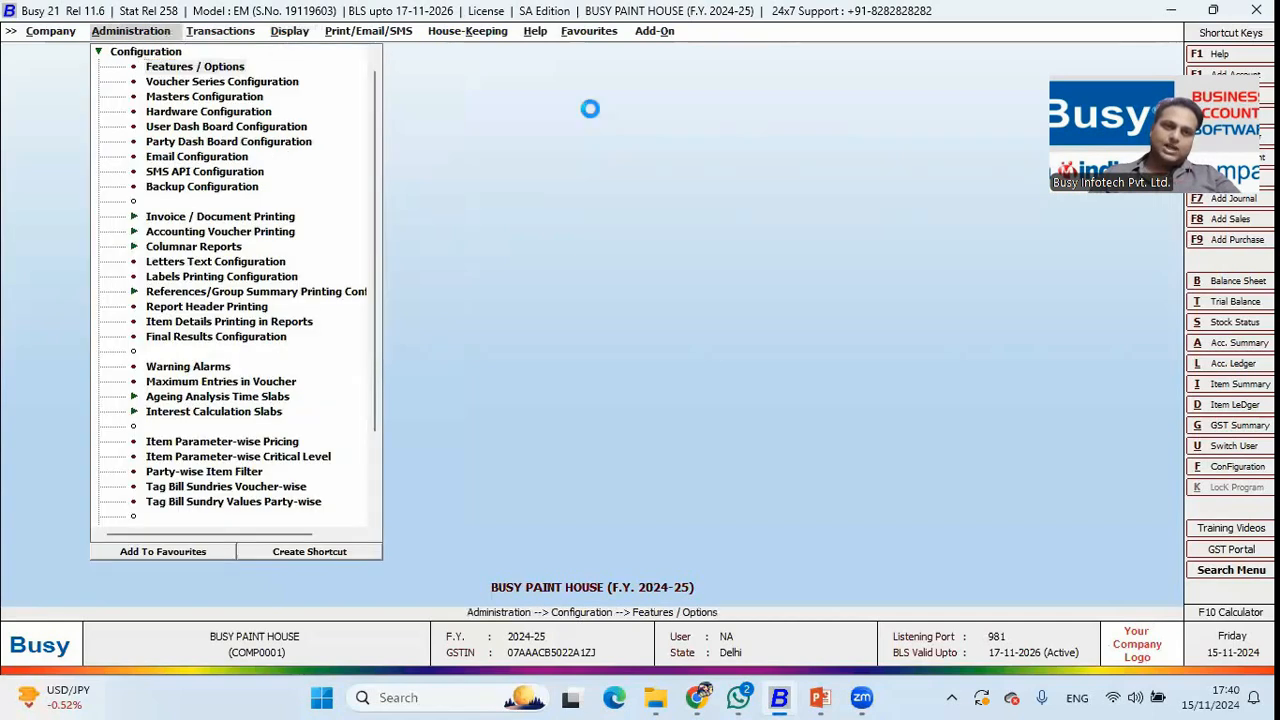
pyautogui.press('Return')
pyautogui.press('Down')
pyautogui.press('Down')
pyautogui.press('Down')
pyautogui.press('Down')
pyautogui.press('Return')
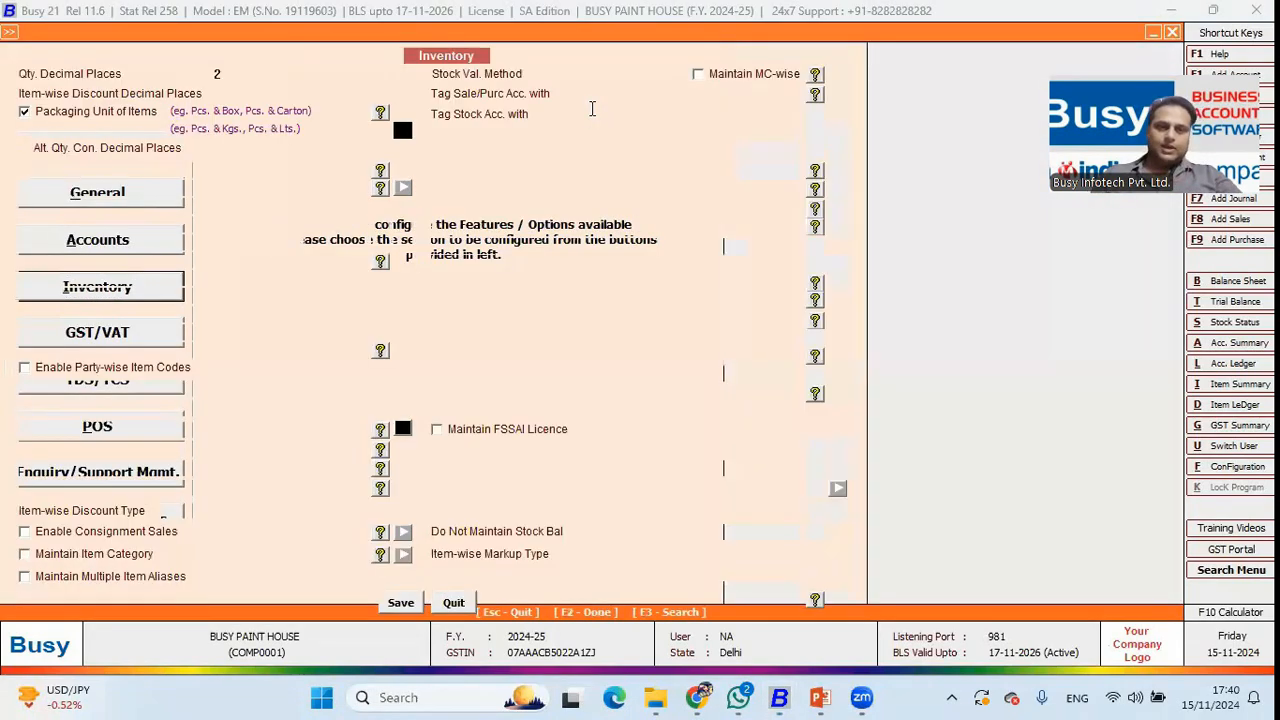
pyautogui.press('F3')
pyautogui.write('sch')
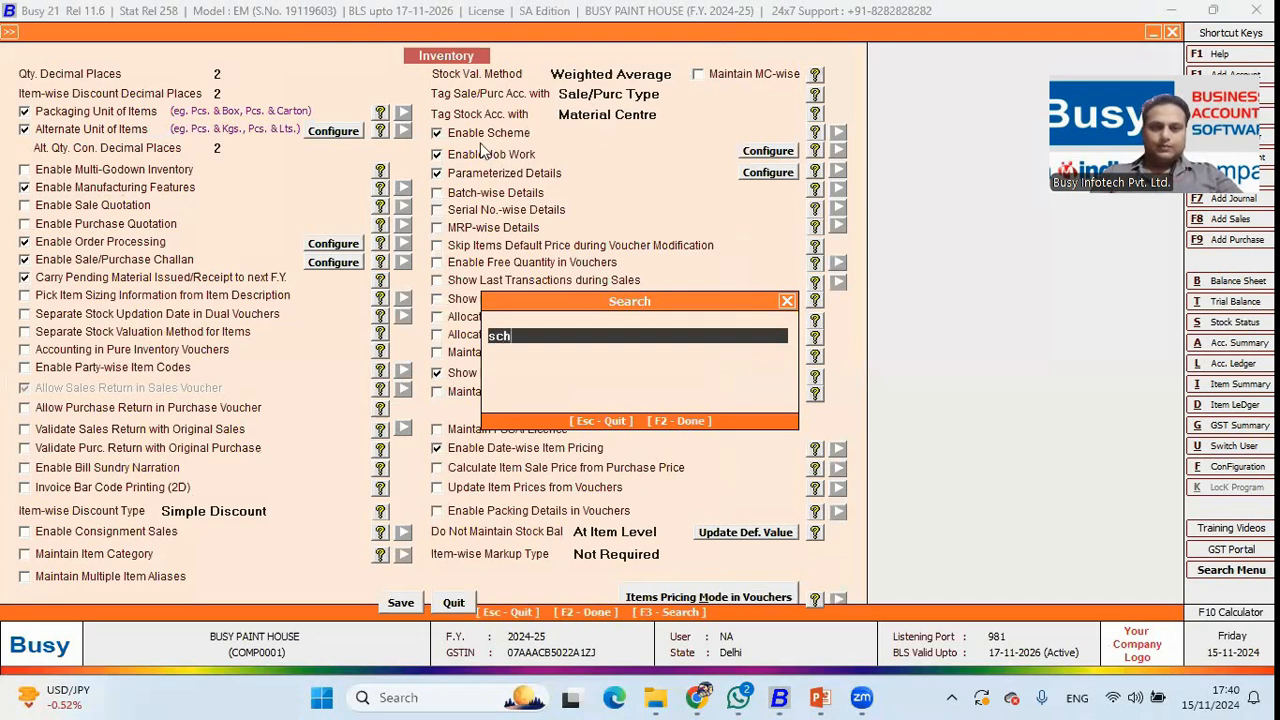
pyautogui.press('Return')
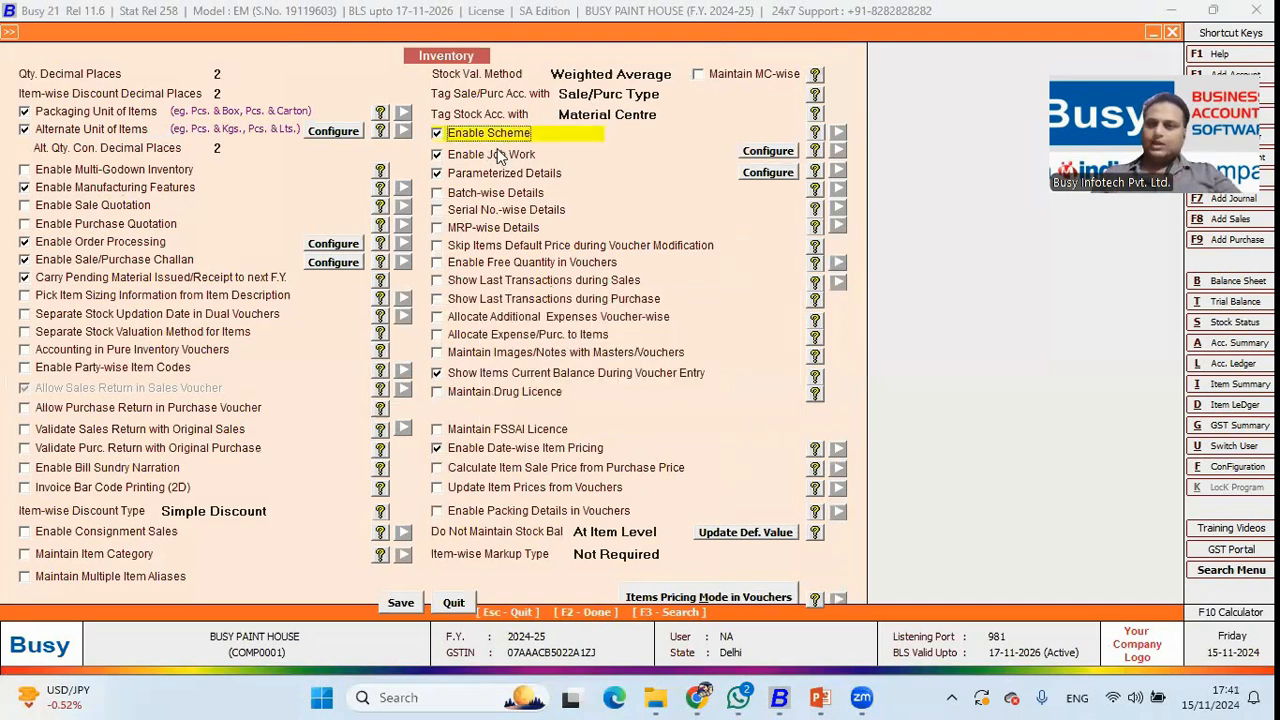
pyautogui.press('Escape')
pyautogui.press('Escape')
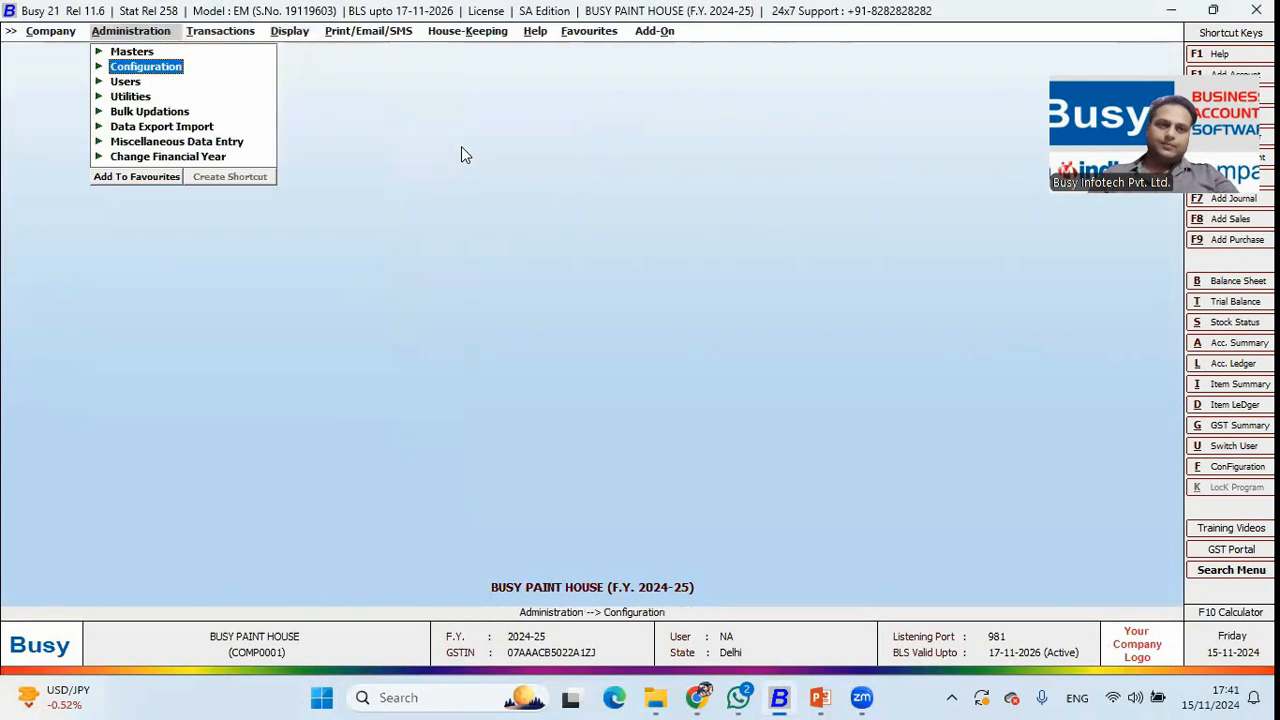
# Open the list of existing schemes from the scheme masters.
pyautogui.press('Up')
pyautogui.press('Return')
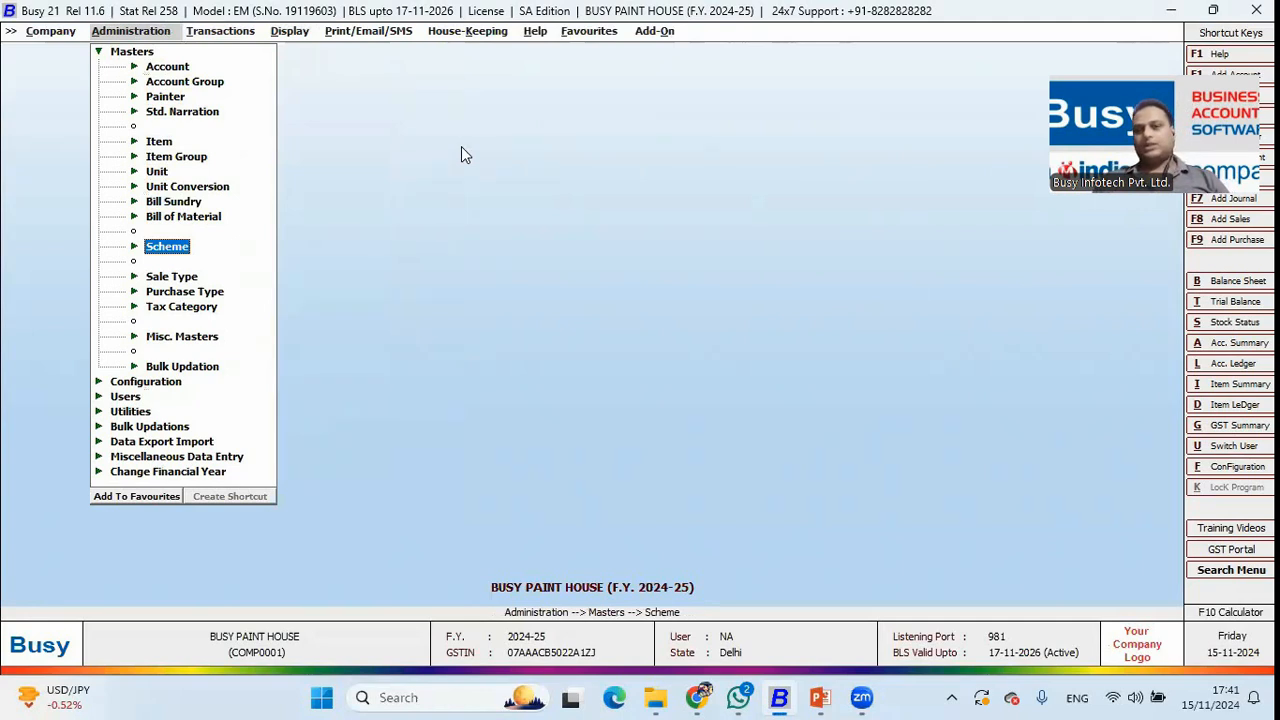
pyautogui.press('Return')
pyautogui.press('Down')
pyautogui.press('Down')
pyautogui.press('Return')
pyautogui.press('Return')
pyautogui.press('Down')
pyautogui.press('Up')
pyautogui.press('Return')
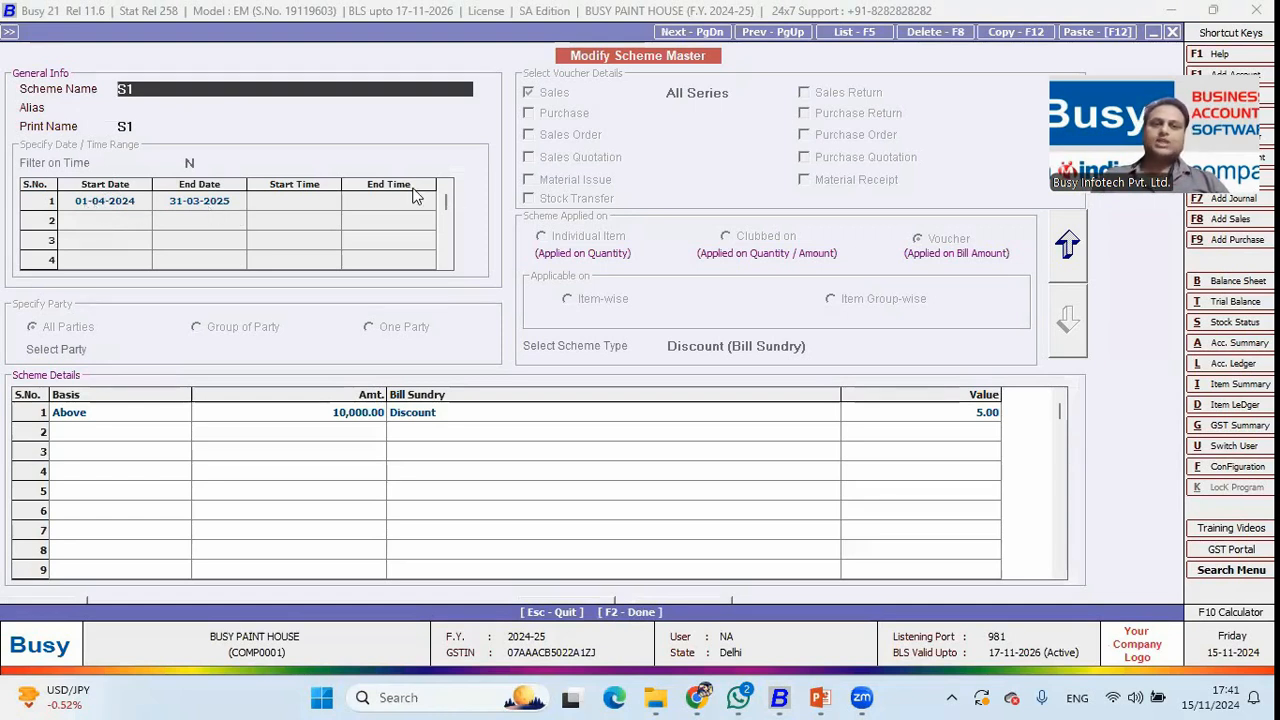
# Review scheme S1: Above basis, 10,000.00 threshold, 5.00 discount.
pyautogui.click(145, 422)
pyautogui.click(331, 421)
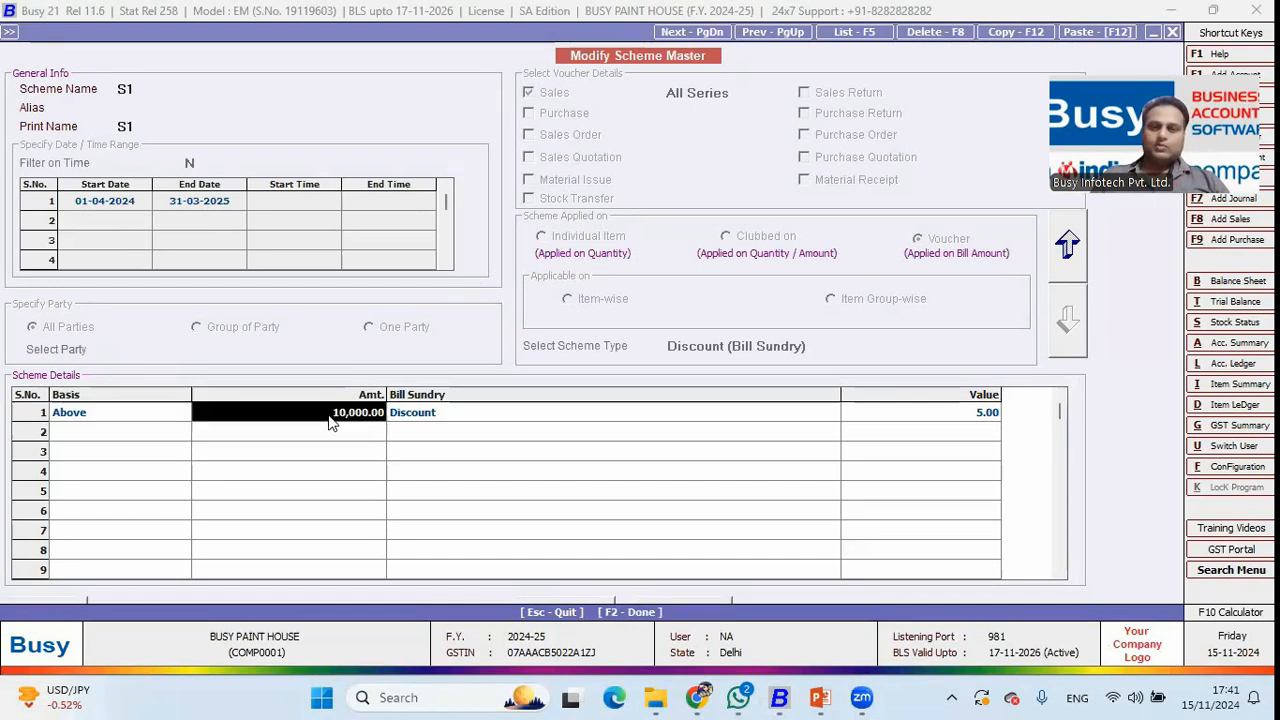
pyautogui.click(951, 418)
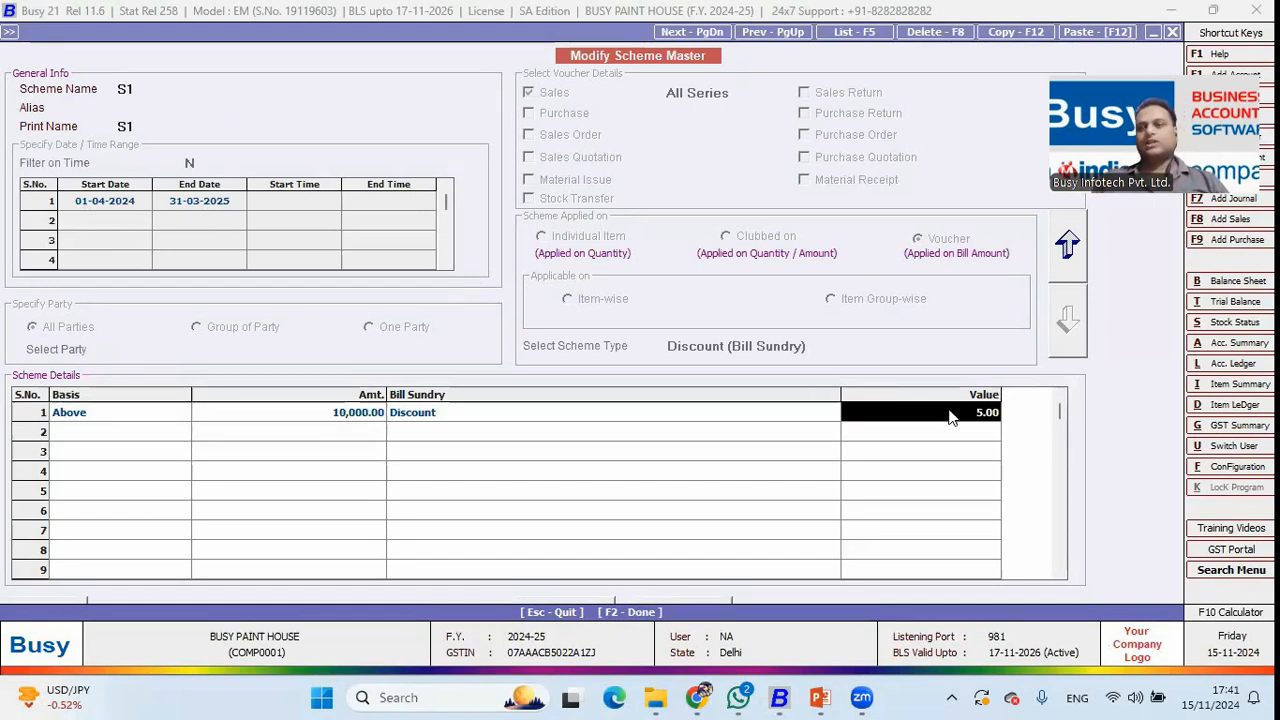
pyautogui.press('F2')
# Review scheme S2's free brushes rule for Distemper Paint (20 Ltr.), then close the scheme list.
pyautogui.press('Down')
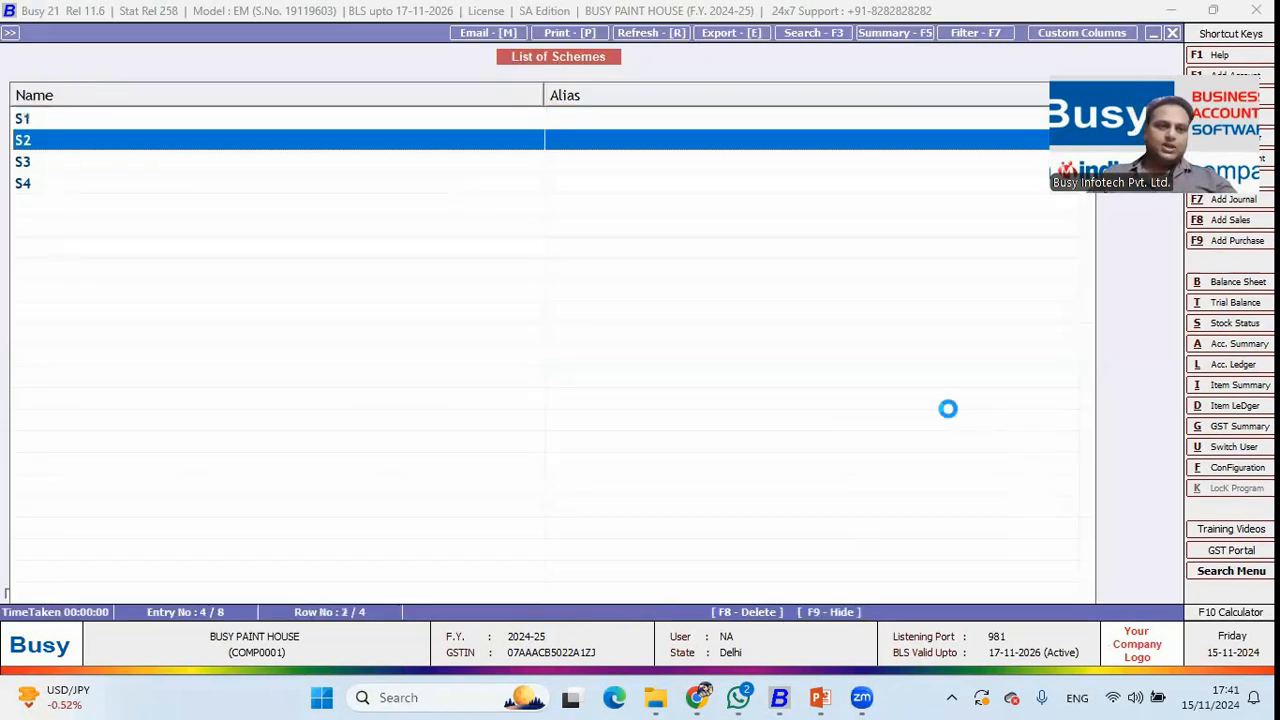
pyautogui.press('Return')
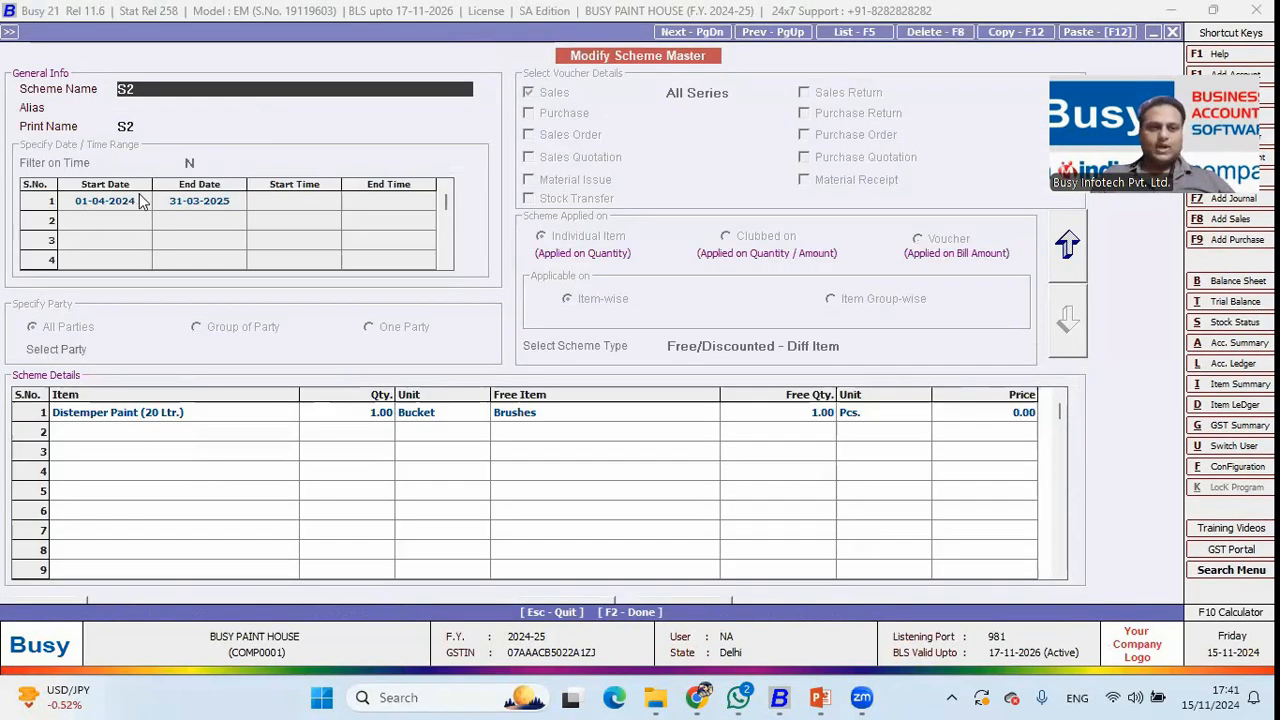
pyautogui.click(153, 416)
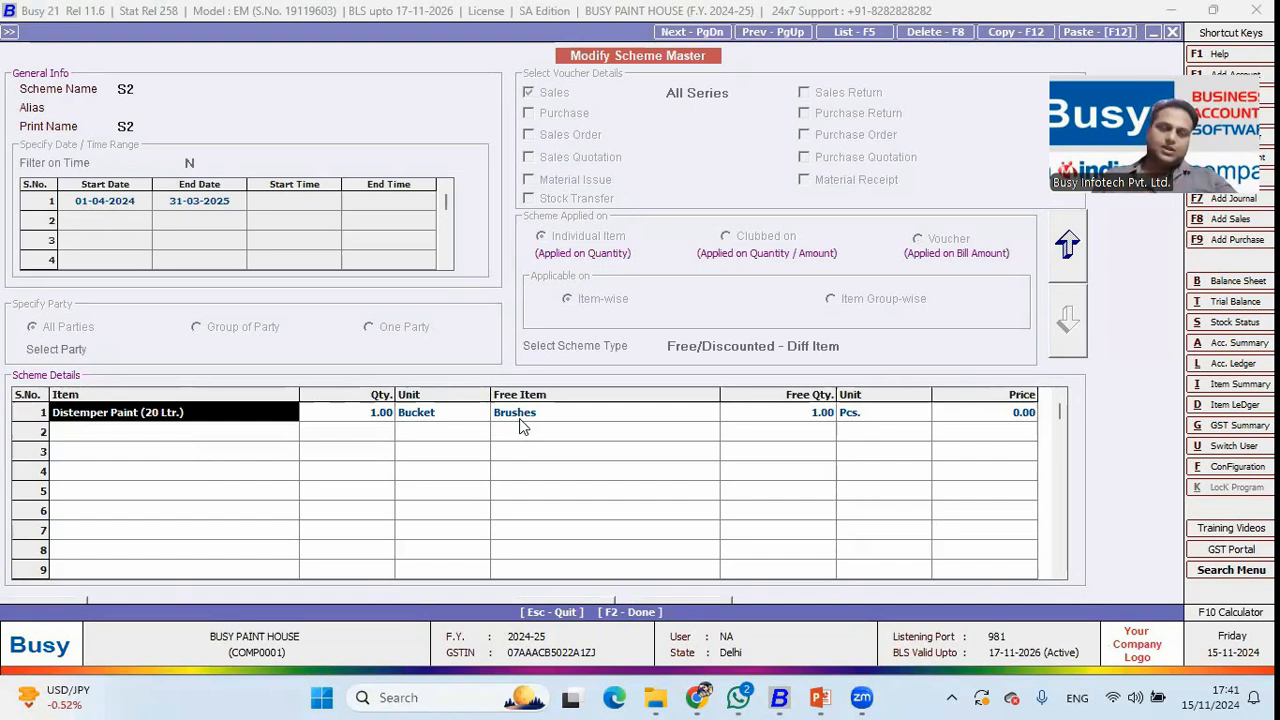
pyautogui.press('Escape')
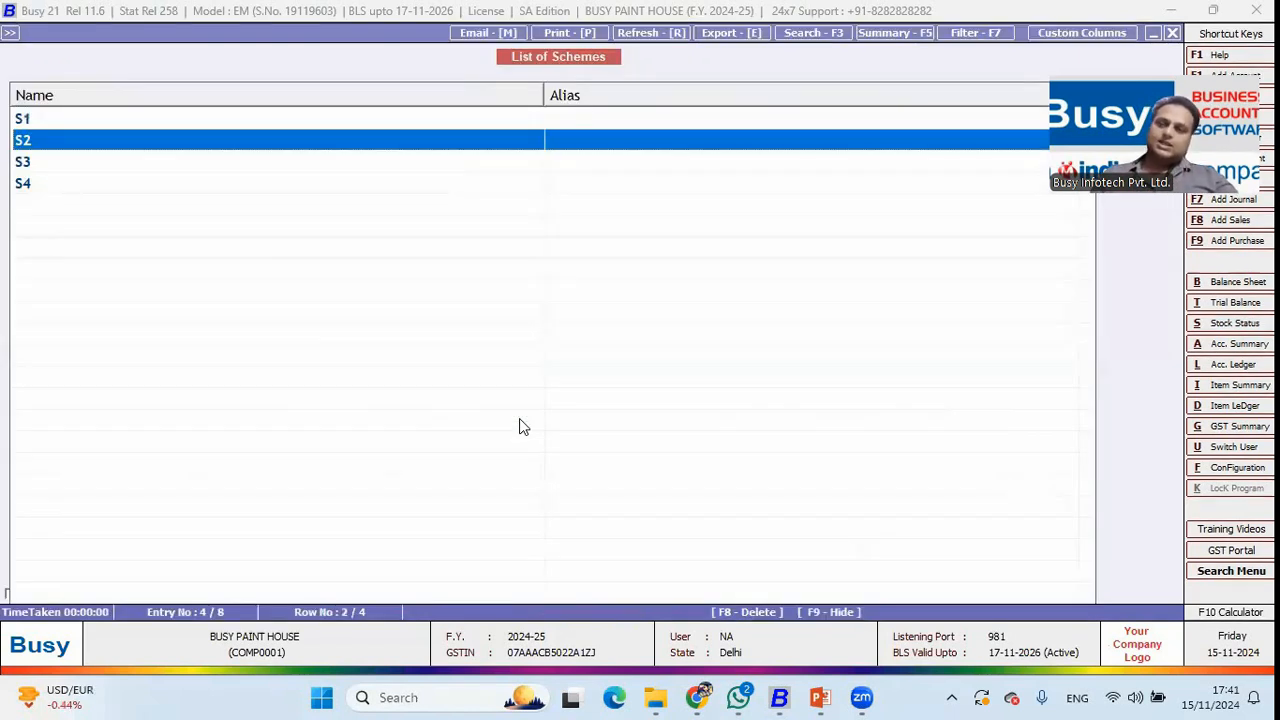
pyautogui.press('Escape')
pyautogui.press('Escape')
pyautogui.press('Escape')
# Start a new sales voucher and fetch the customer's details by mobile number.
pyautogui.press('Right')
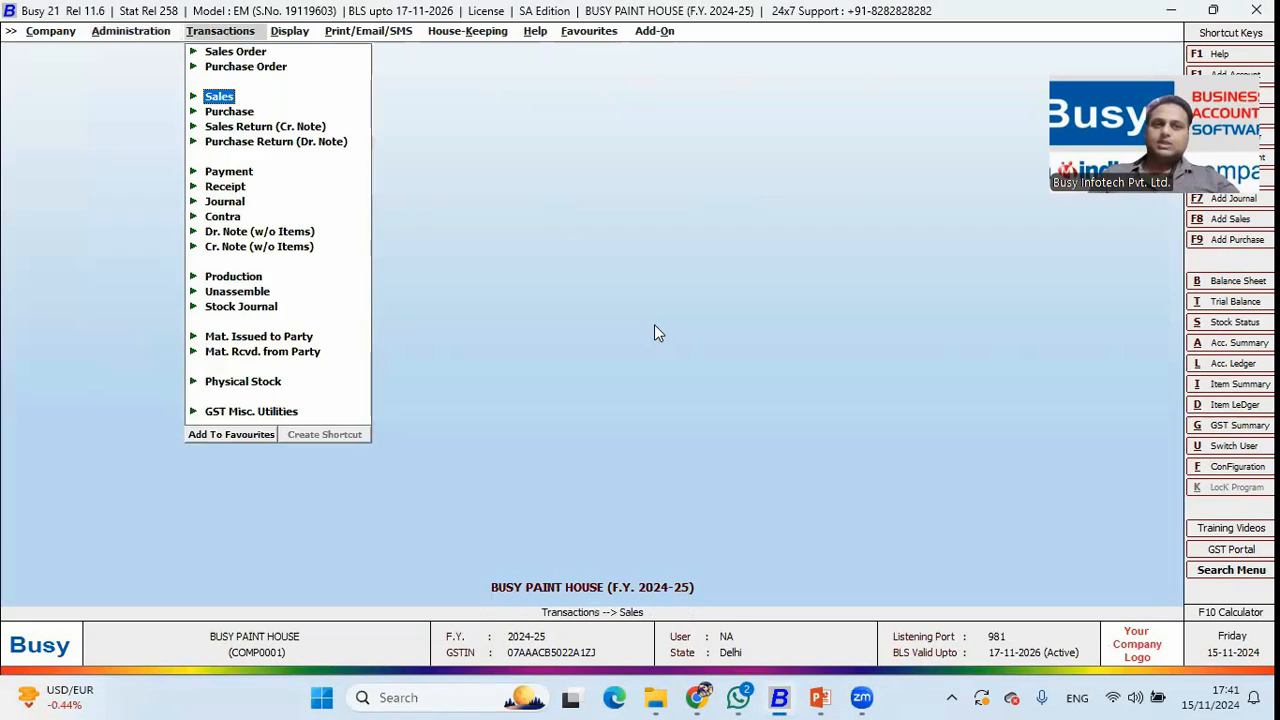
pyautogui.press('Return')
pyautogui.press('Return')
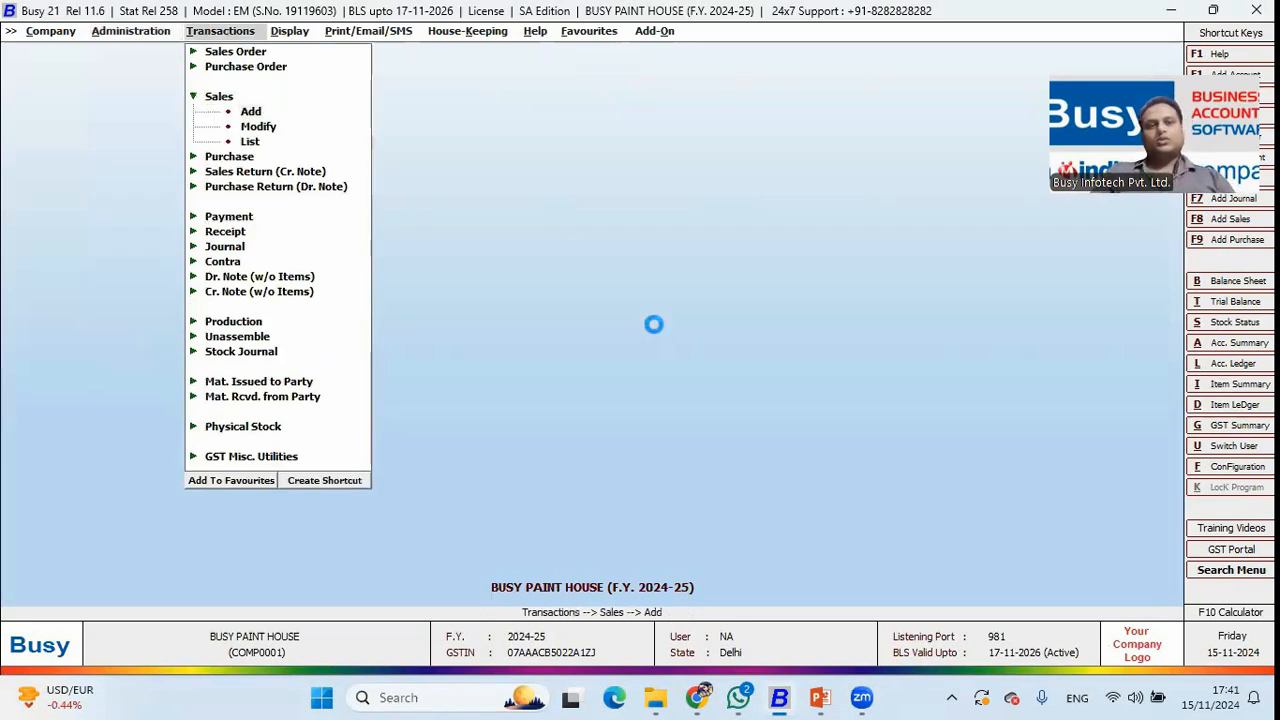
pyautogui.press('Return')
pyautogui.press('Return')
pyautogui.press('Return')
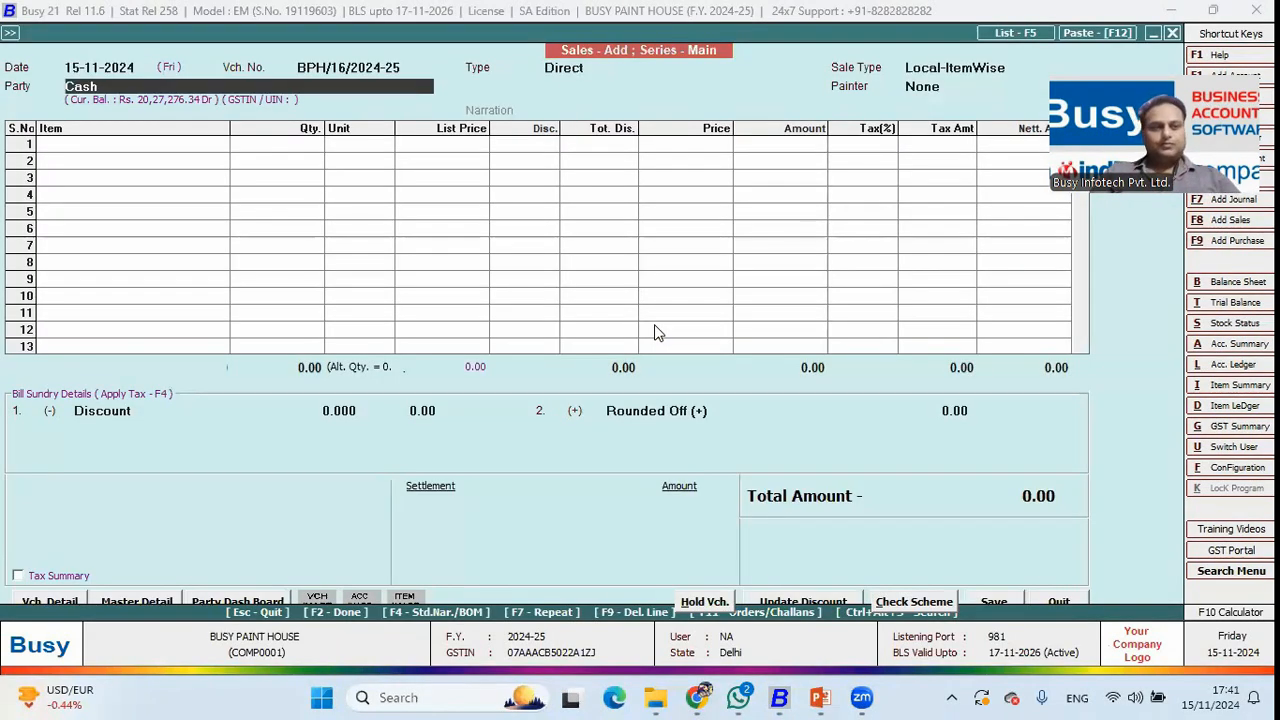
pyautogui.write('8282828282')
pyautogui.press('Return')
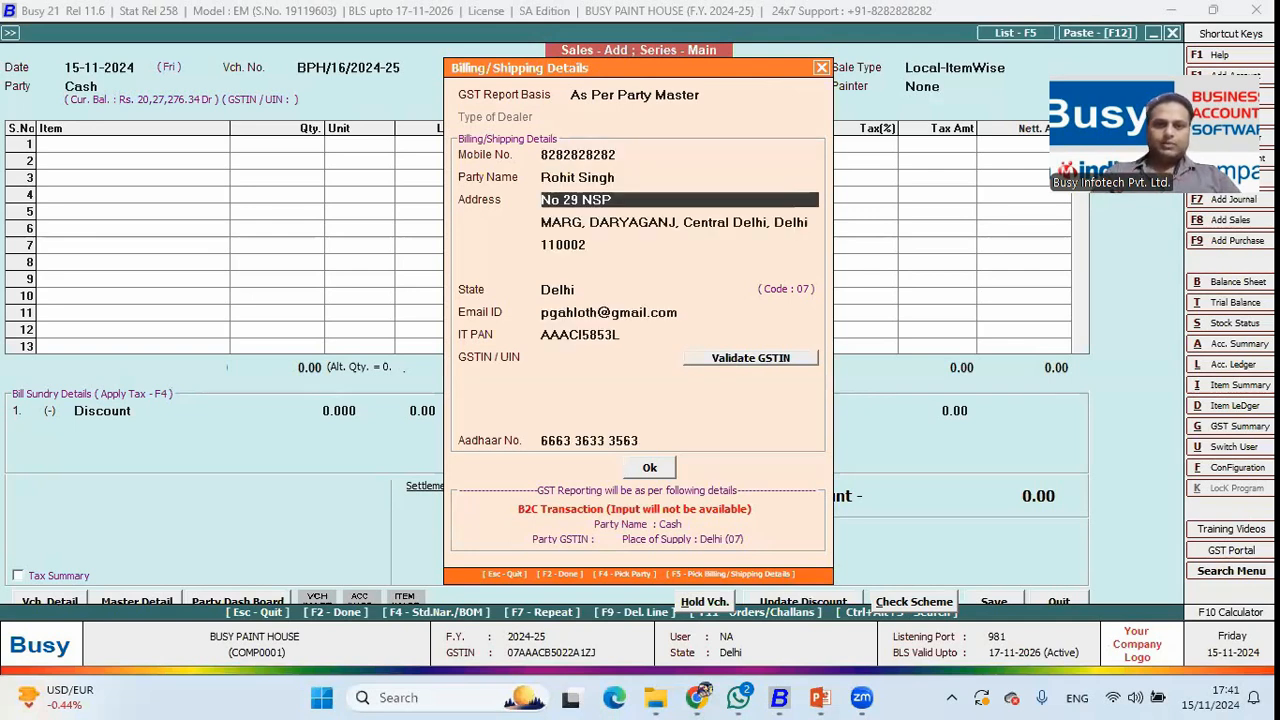
pyautogui.press('F2')
pyautogui.press('Return')
# Add one bucket of Distemper Paint (20 Ltr.) in Yellow, Nerolac Paints stock.
pyautogui.press('Down')
pyautogui.press('Down')
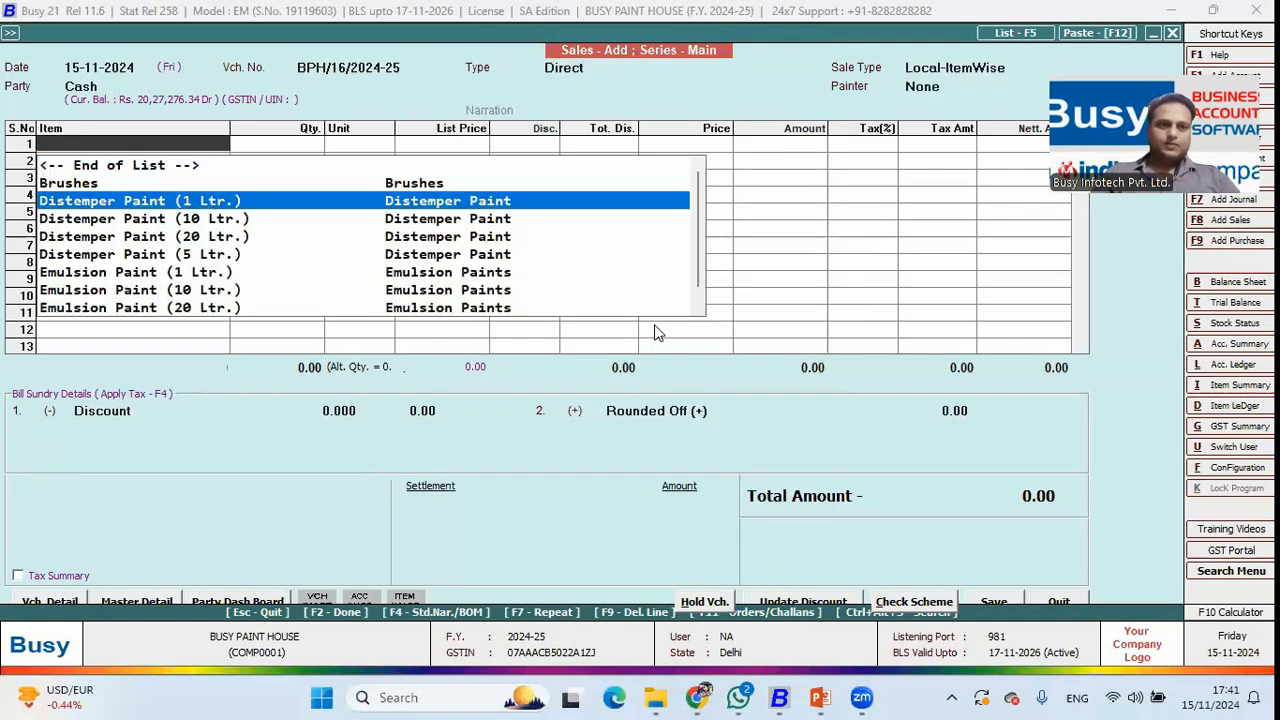
pyautogui.press('Down')
pyautogui.press('Down')
pyautogui.press('Return')
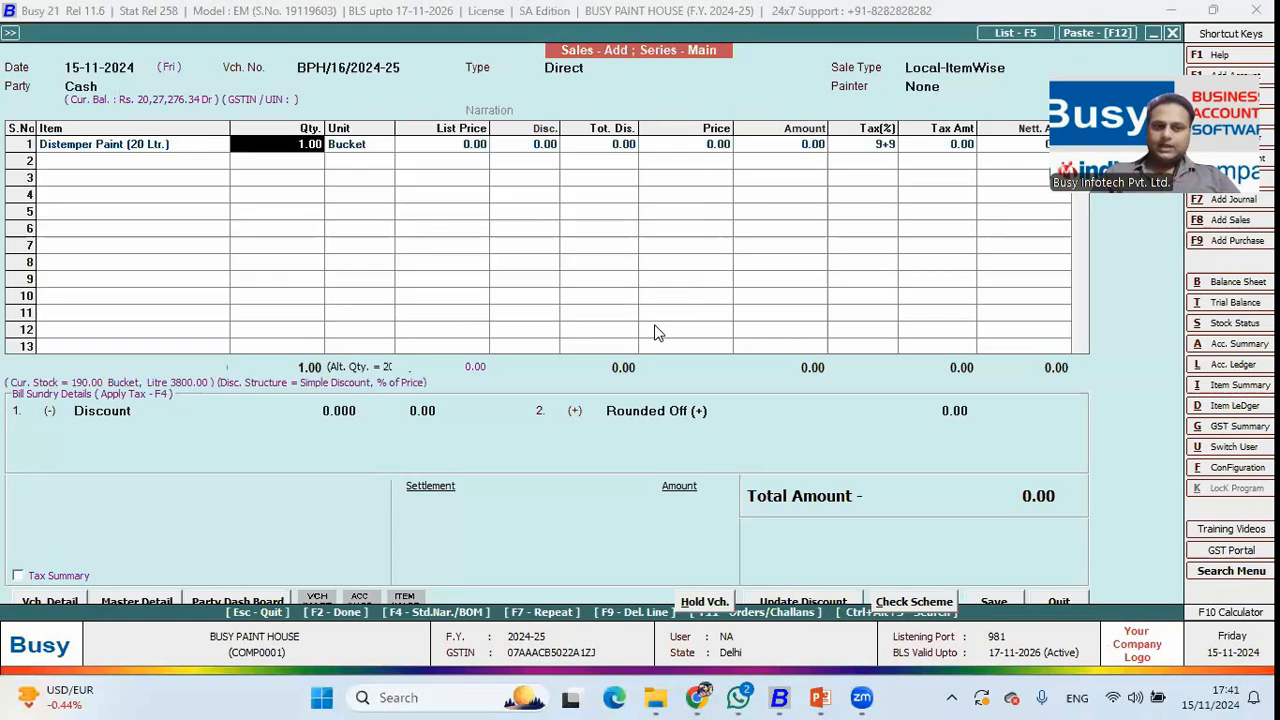
pyautogui.press('Return')
pyautogui.press('Return')
pyautogui.press('Down')
pyautogui.press('Down')
pyautogui.press('Down')
pyautogui.press('Down')
pyautogui.press('Down')
pyautogui.press('Down')
pyautogui.press('Down')
pyautogui.press('Return')
pyautogui.press('F2')
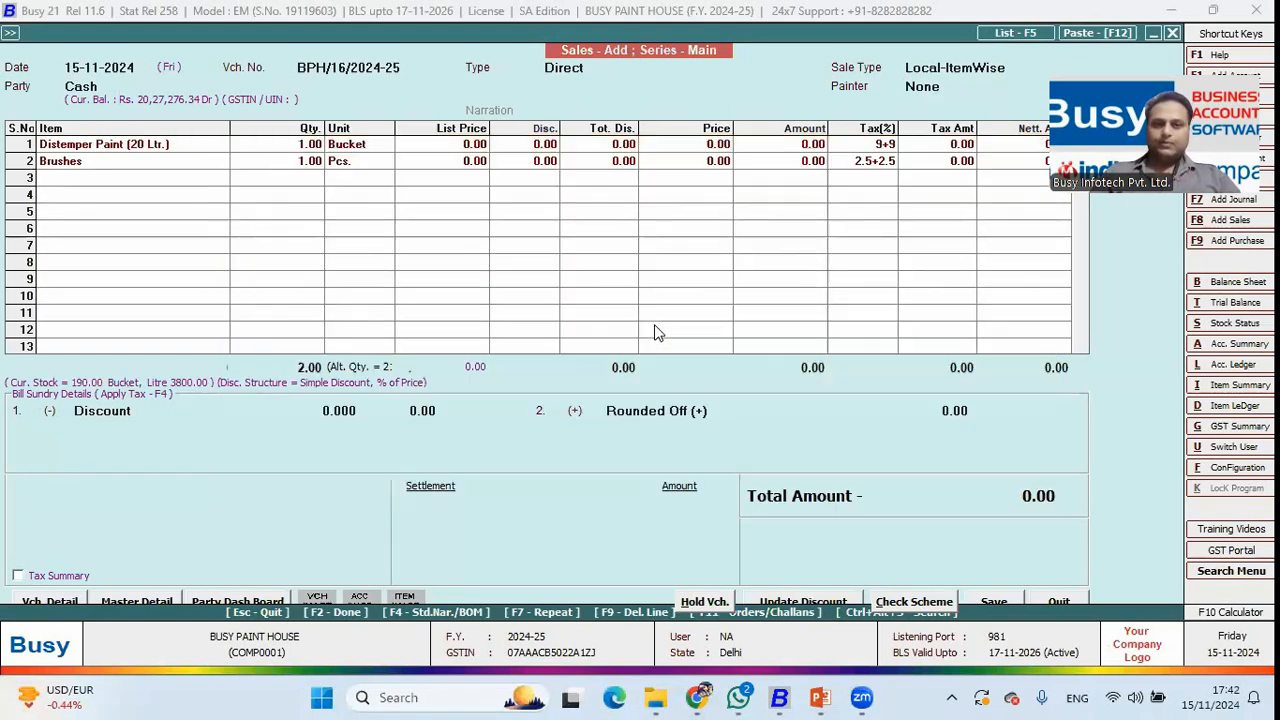
pyautogui.press('Return')
pyautogui.press('Return')
pyautogui.press('Return')
pyautogui.press('Return')
pyautogui.press('Return')
pyautogui.press('Return')
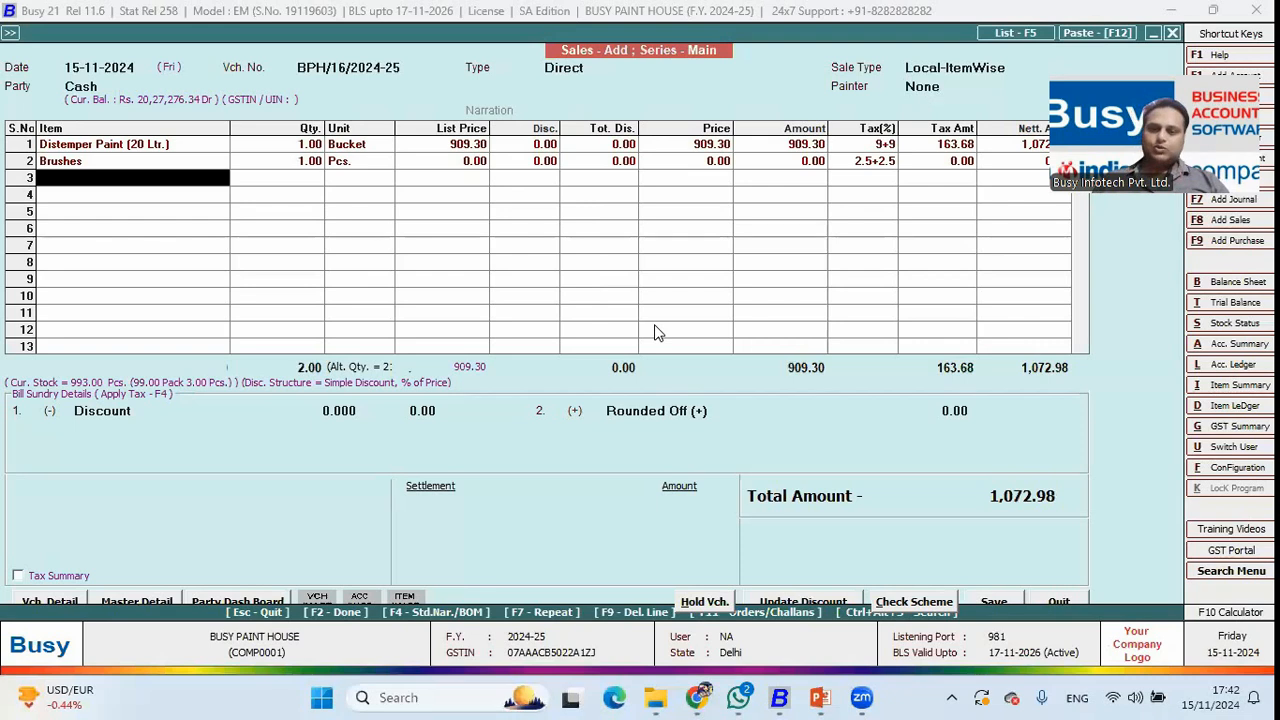
# Check which schemes apply to the bill, then clear the row 1 quantity.
pyautogui.click(930, 604)
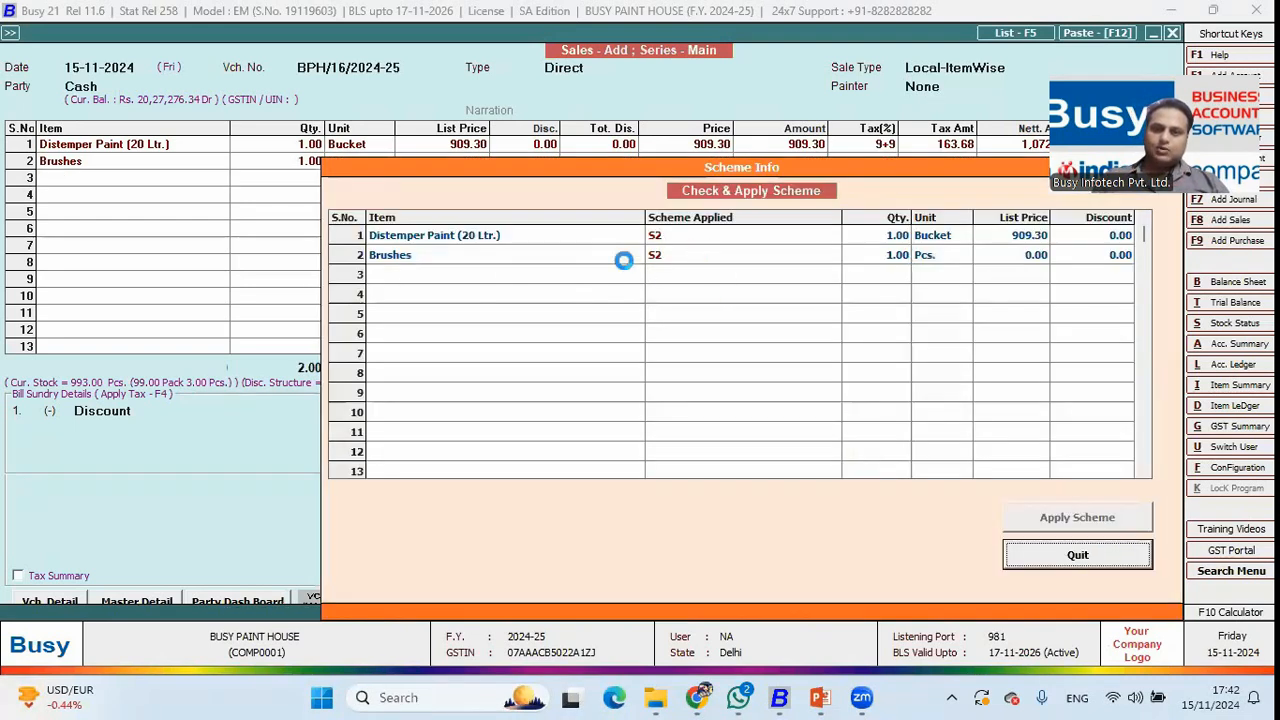
pyautogui.click(1074, 553)
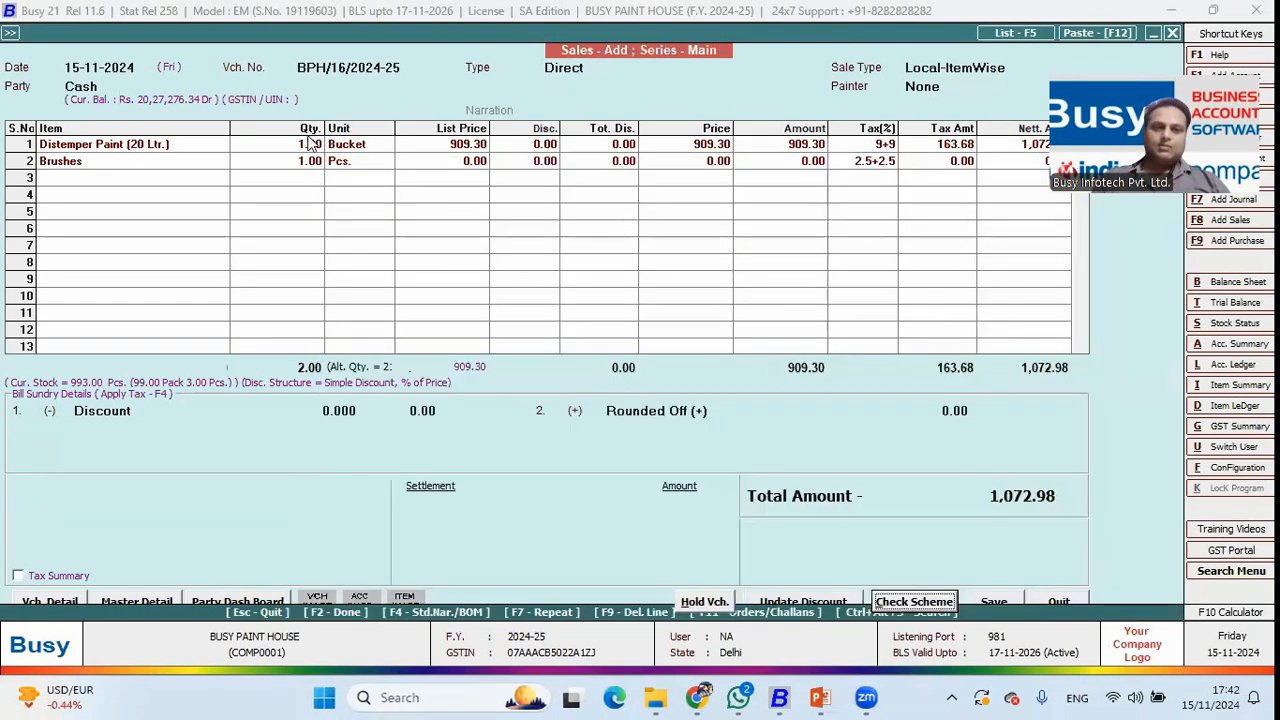
pyautogui.click(309, 145)
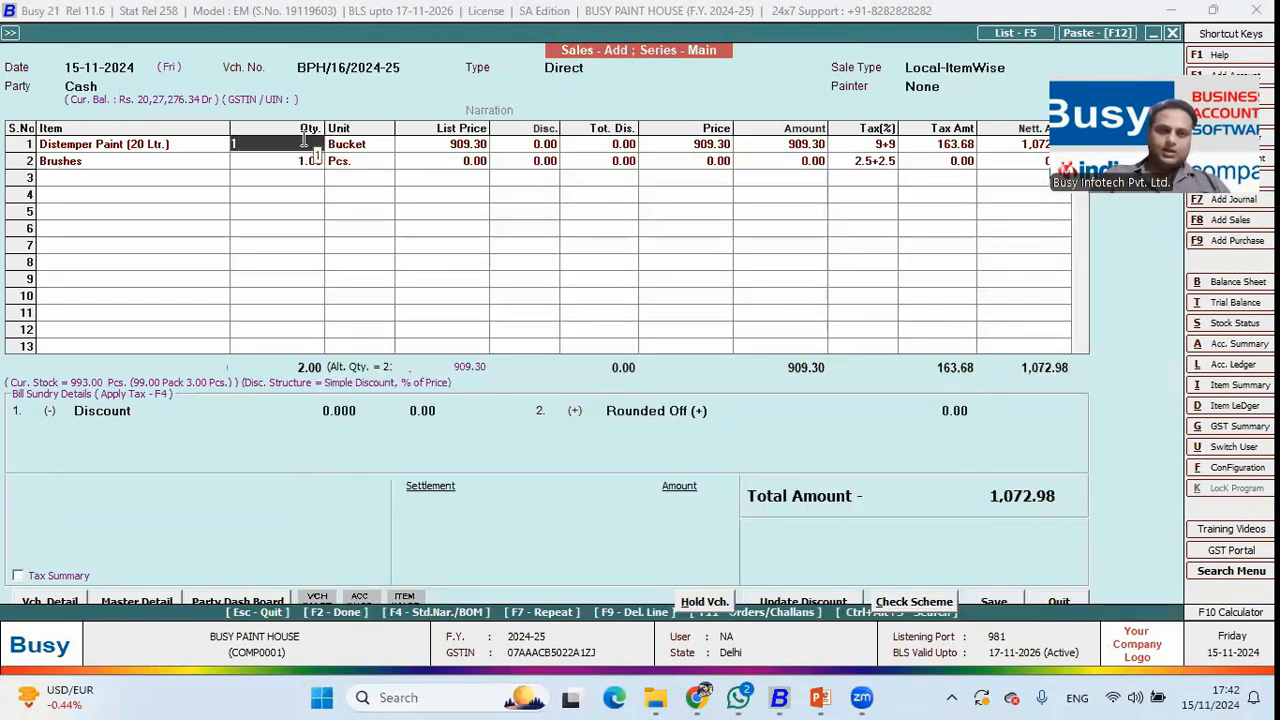
pyautogui.write('5')
pyautogui.press('BackSpace')
pyautogui.write('1')
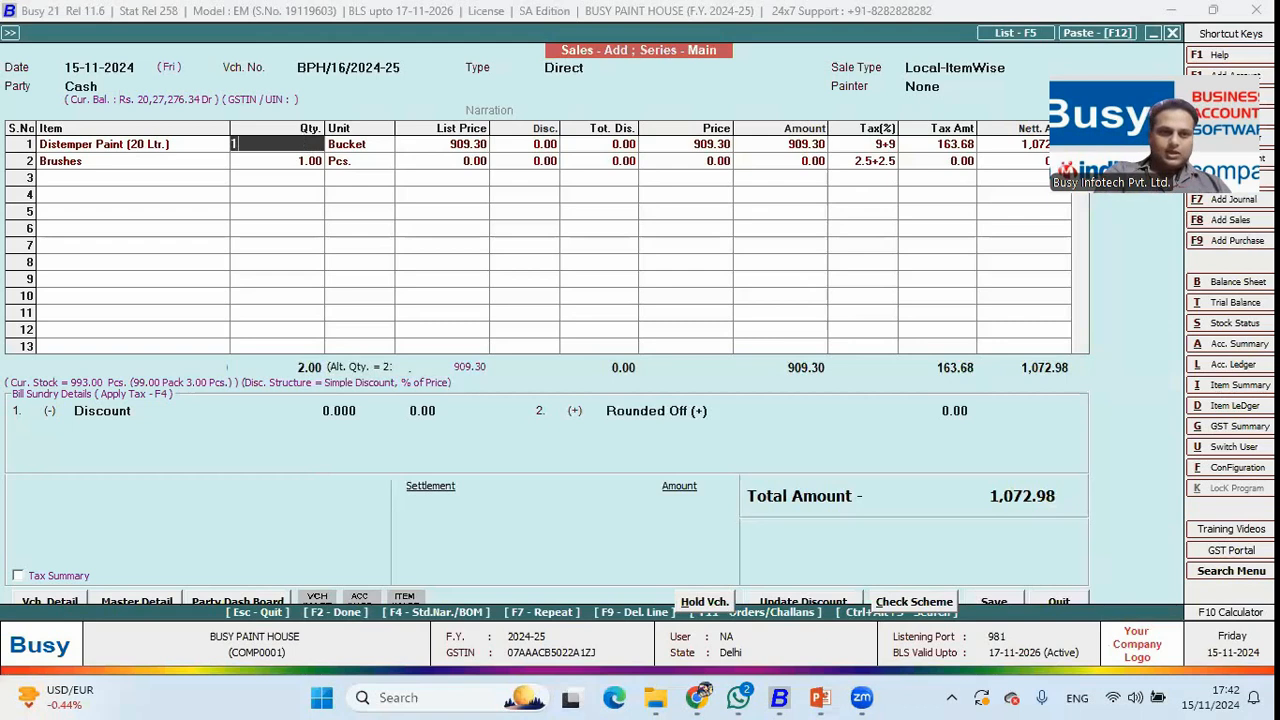
pyautogui.press('BackSpace')
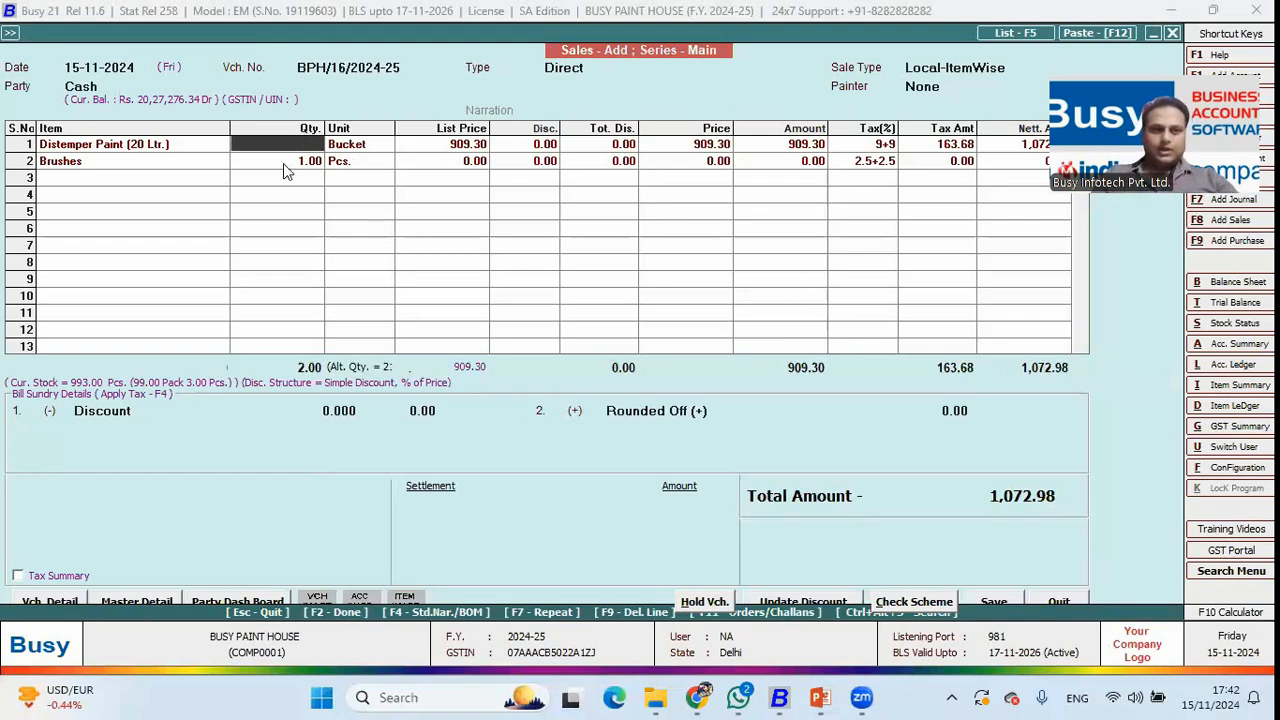
# Change the paint quantity to 10 buckets and accept the cash settlement.
pyautogui.write('10')
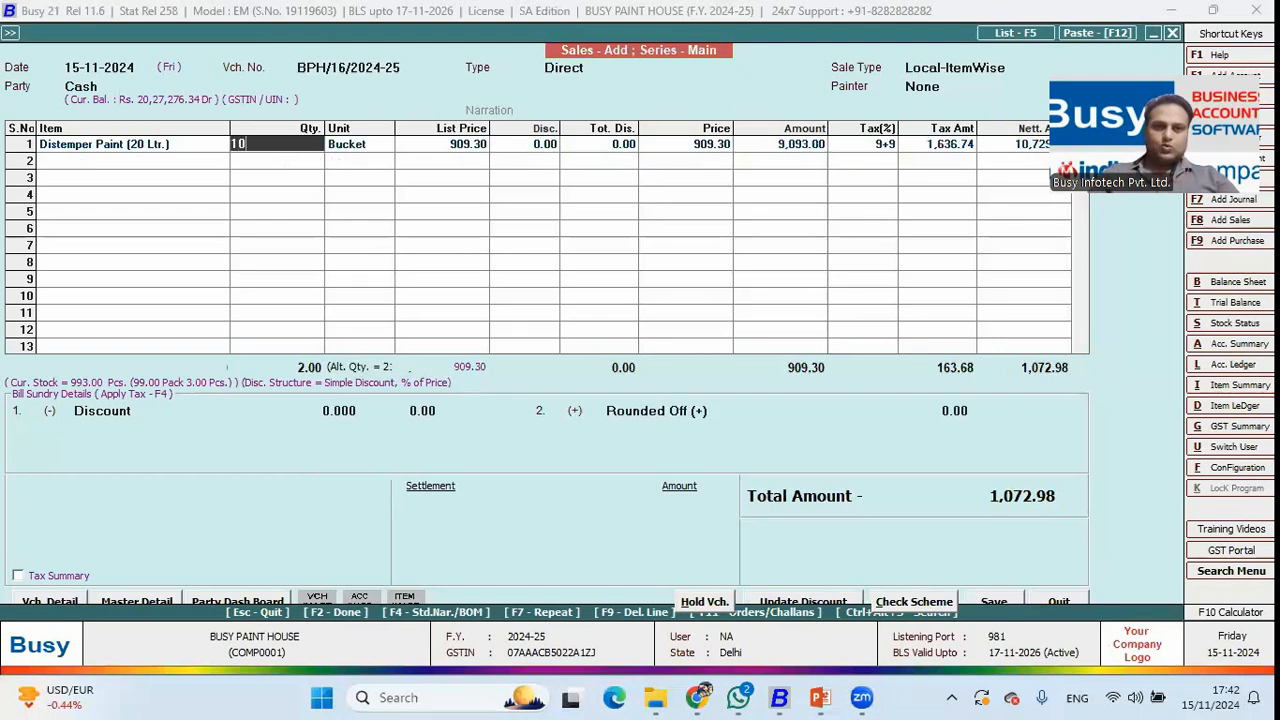
pyautogui.press('Return')
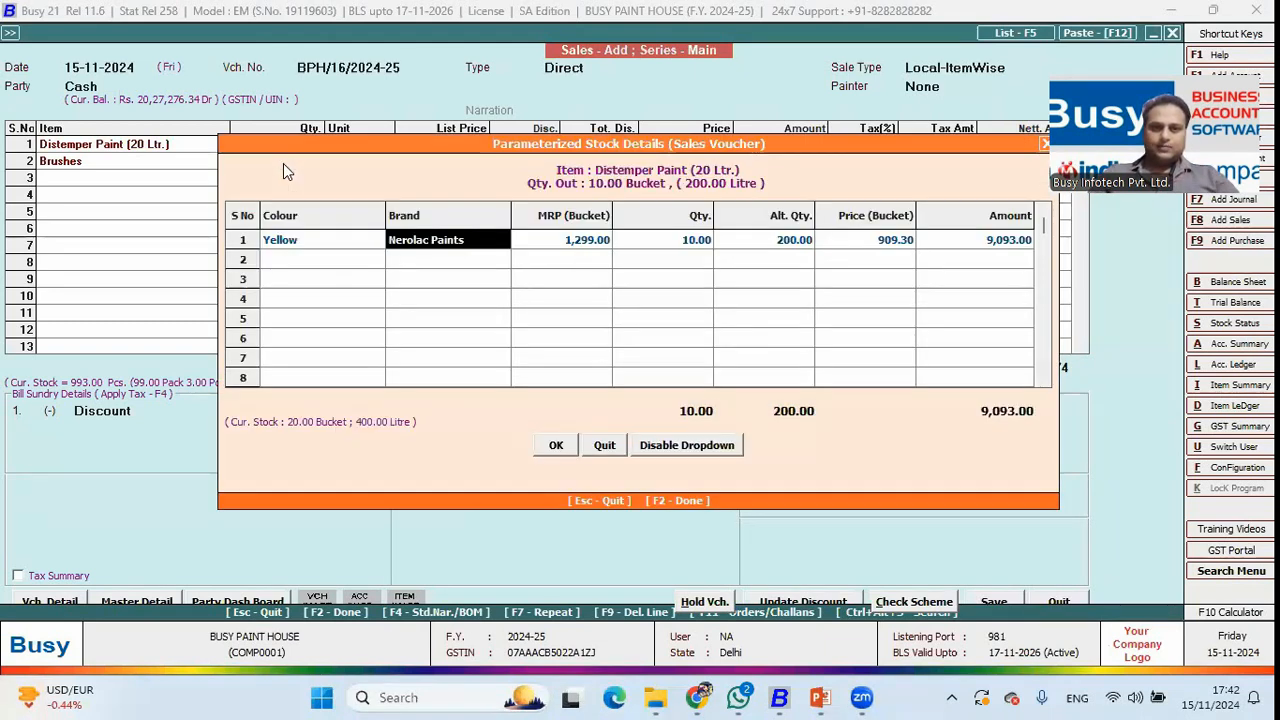
pyautogui.press('F2')
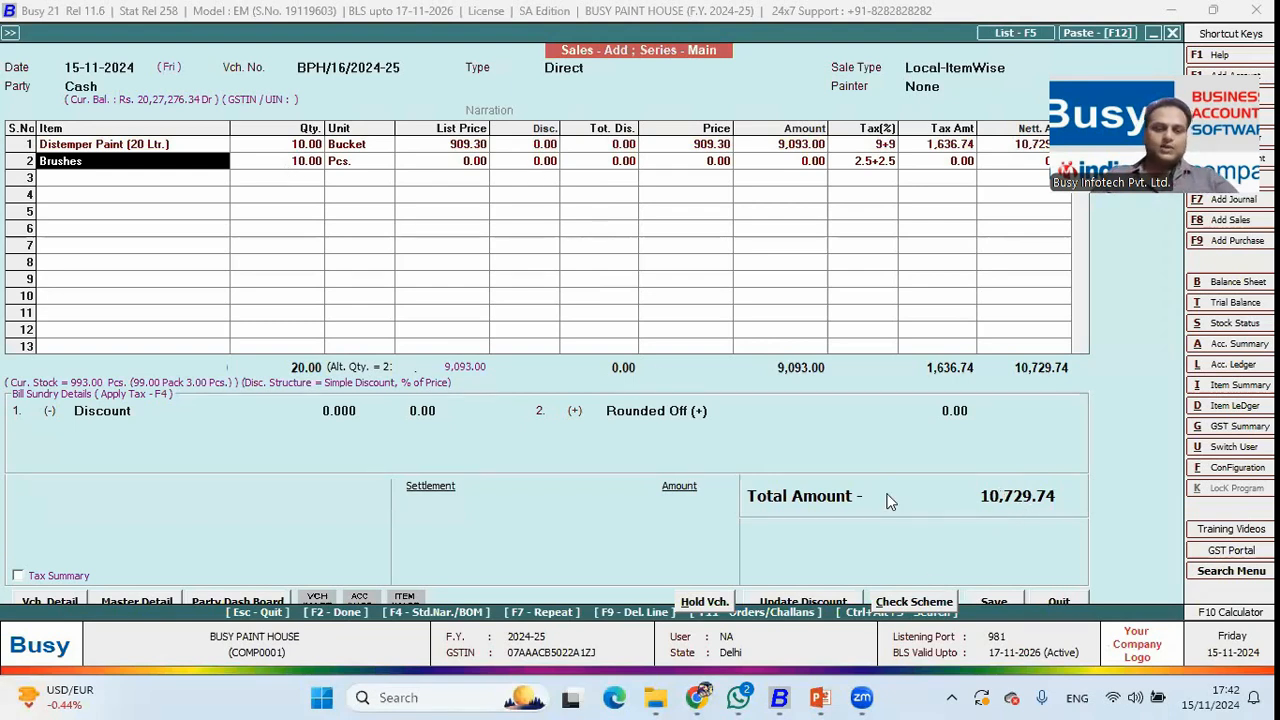
pyautogui.press('F2')
pyautogui.press('Return')
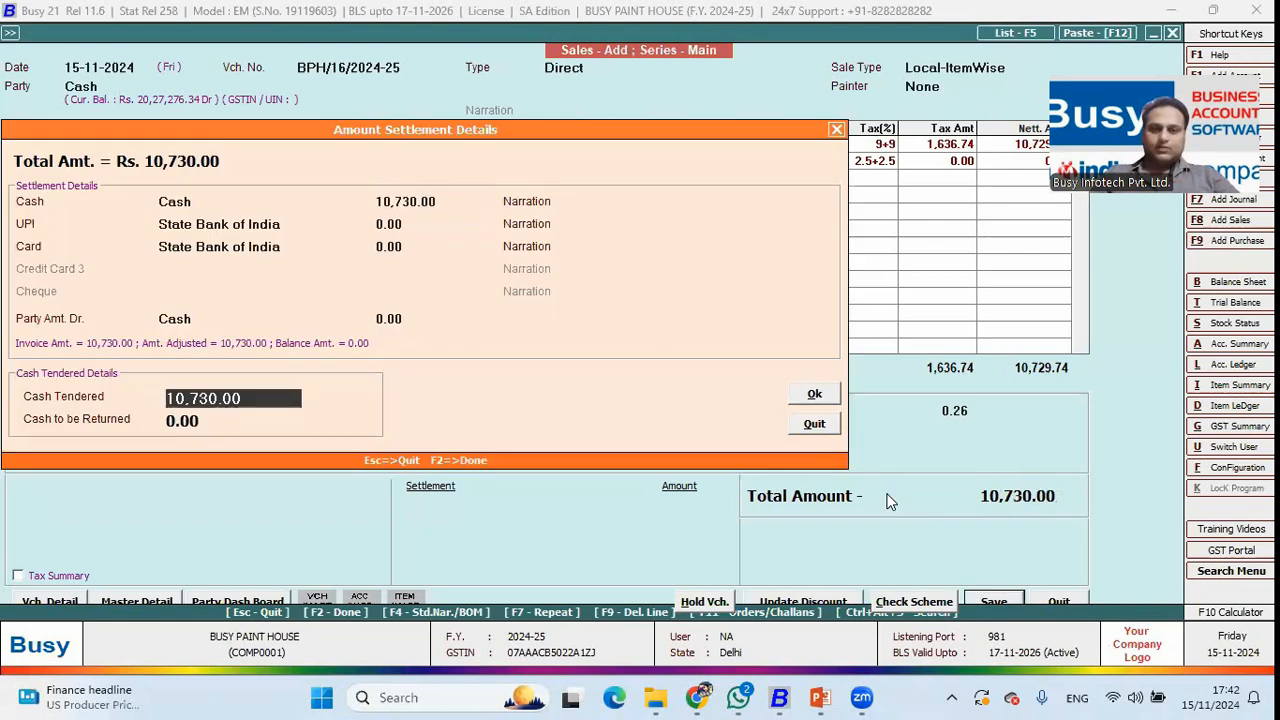
pyautogui.press('F2')
pyautogui.press('F2')
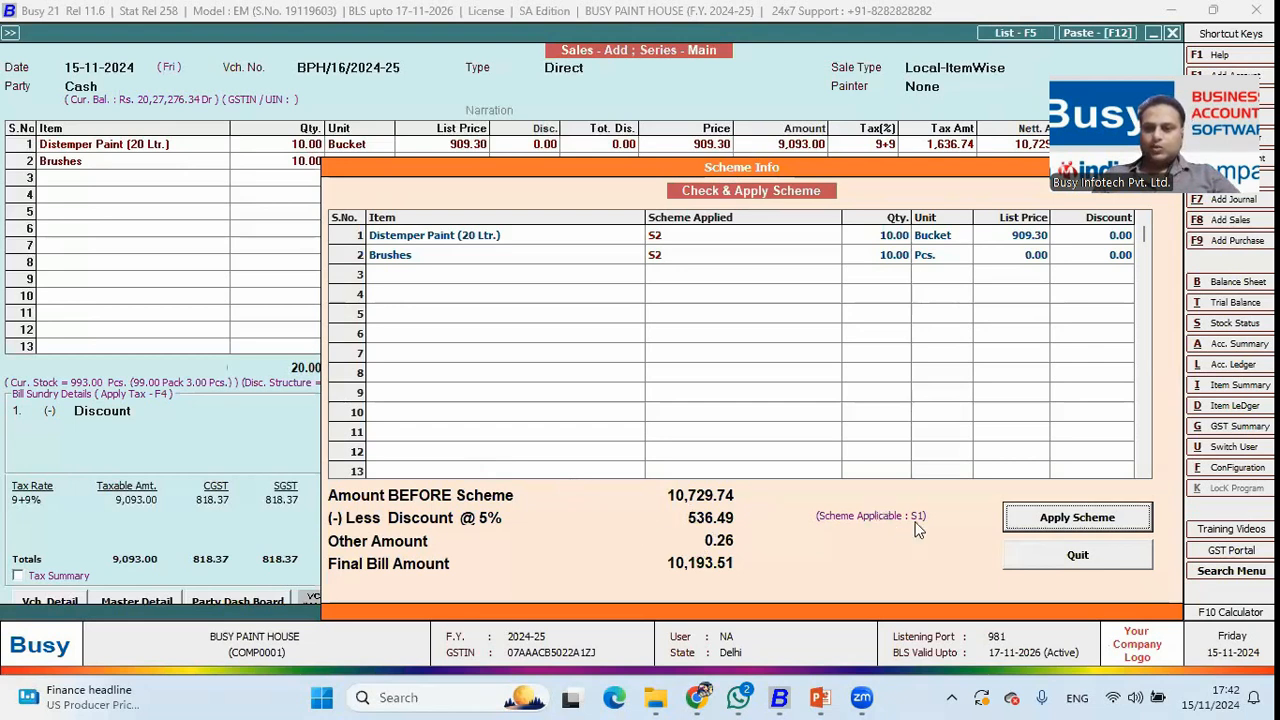
# Apply the 5% scheme discount for a 10,193.51 total, then quit the voucher unsaved.
pyautogui.click(1060, 517)
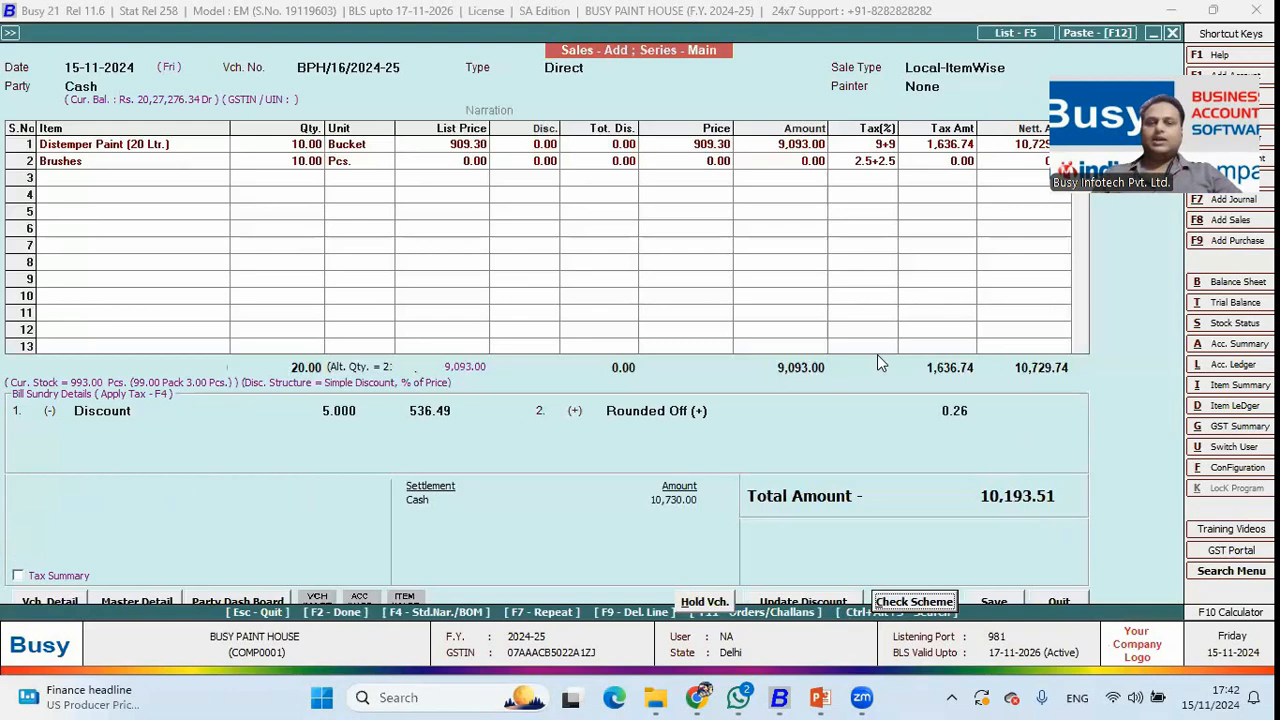
pyautogui.click(341, 412)
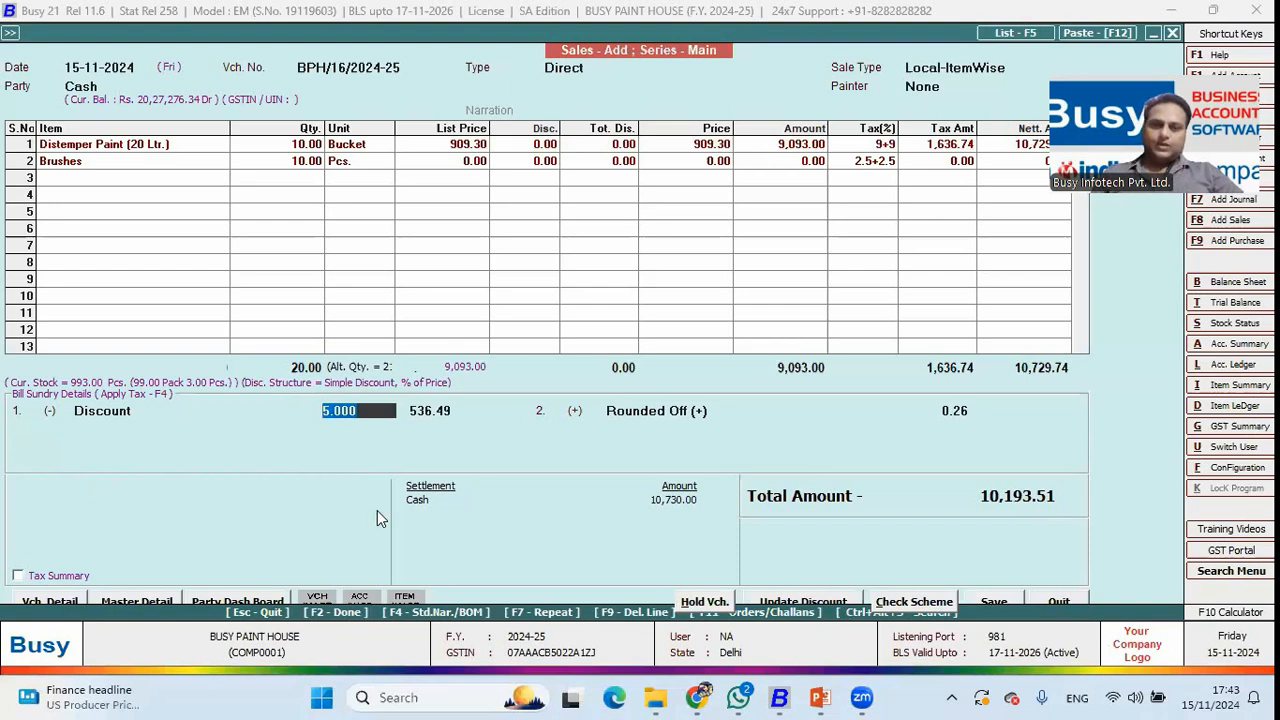
pyautogui.press('Escape')
pyautogui.press('Left')
pyautogui.press('Return')
# Switch to the presentation slide and back, then open the features and options configuration.
pyautogui.press('Escape')
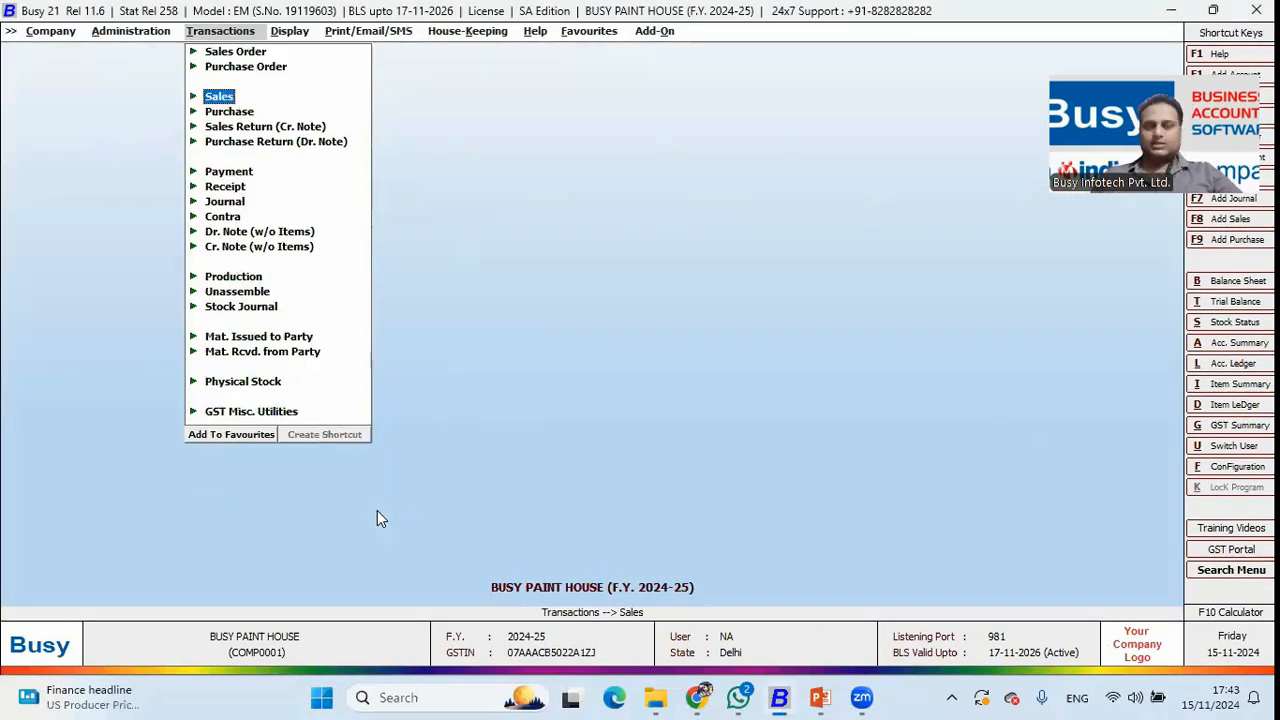
pyautogui.hotkey('alt', 'Tab')
pyautogui.hotkey('alt', 'Tab')
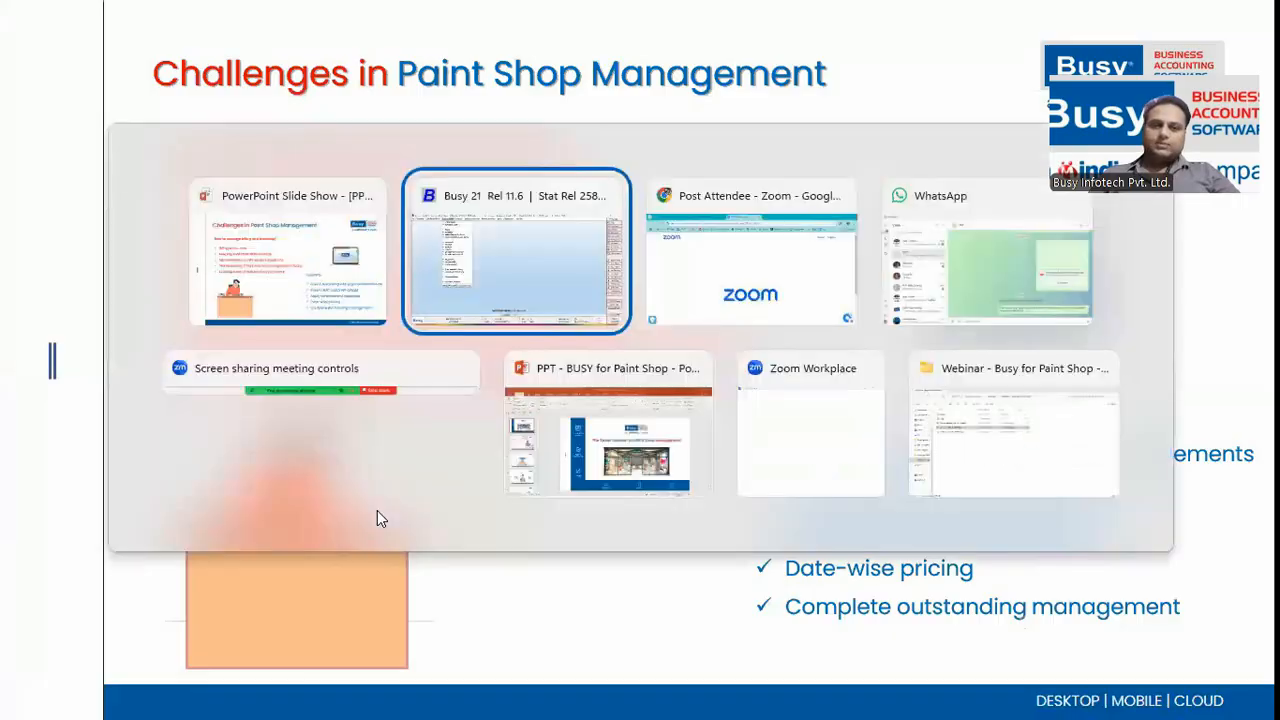
pyautogui.press('Left')
pyautogui.press('Escape')
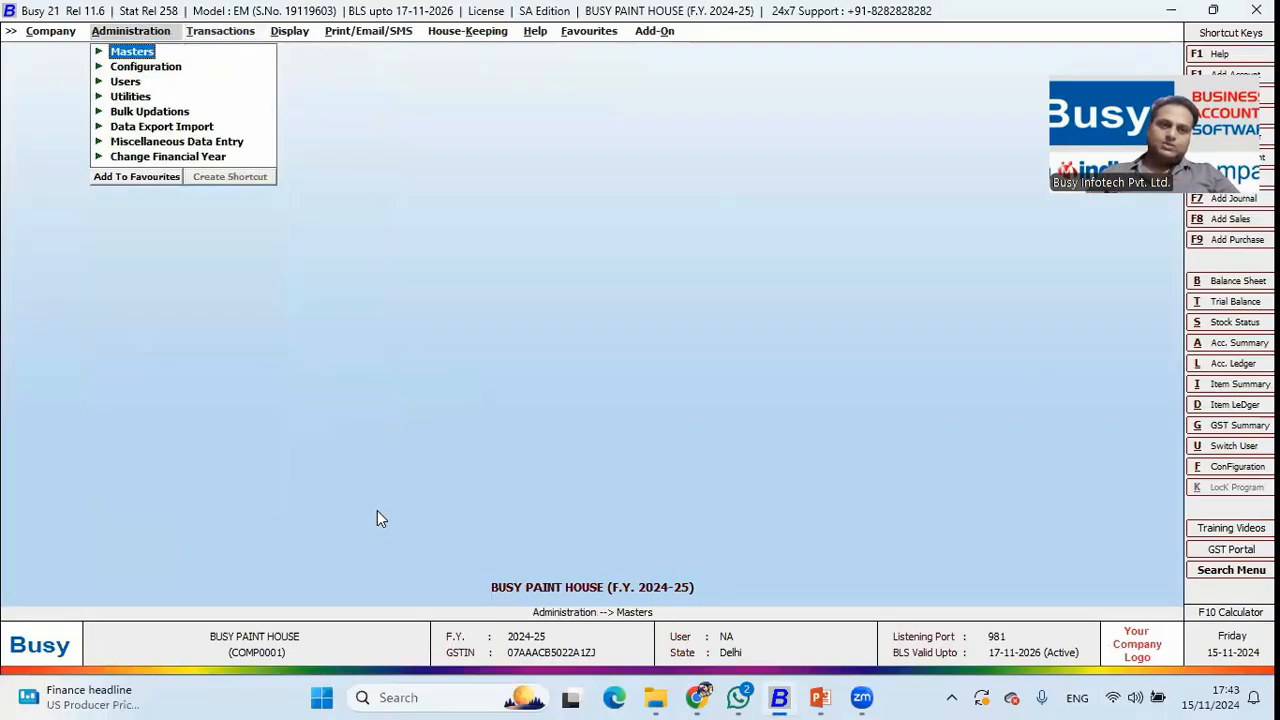
pyautogui.press('Down')
pyautogui.press('Return')
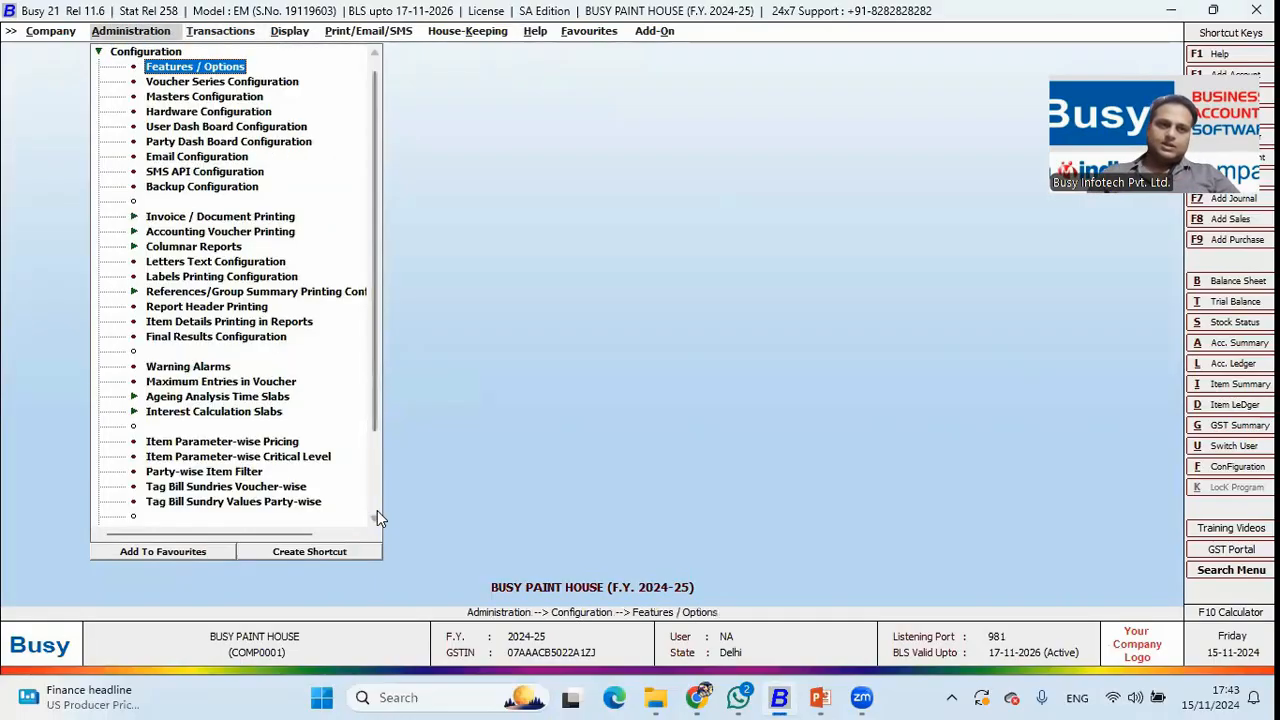
pyautogui.press('Return')
# Search the inventory feature options for the date-wise item pricing setting.
pyautogui.press('Return')
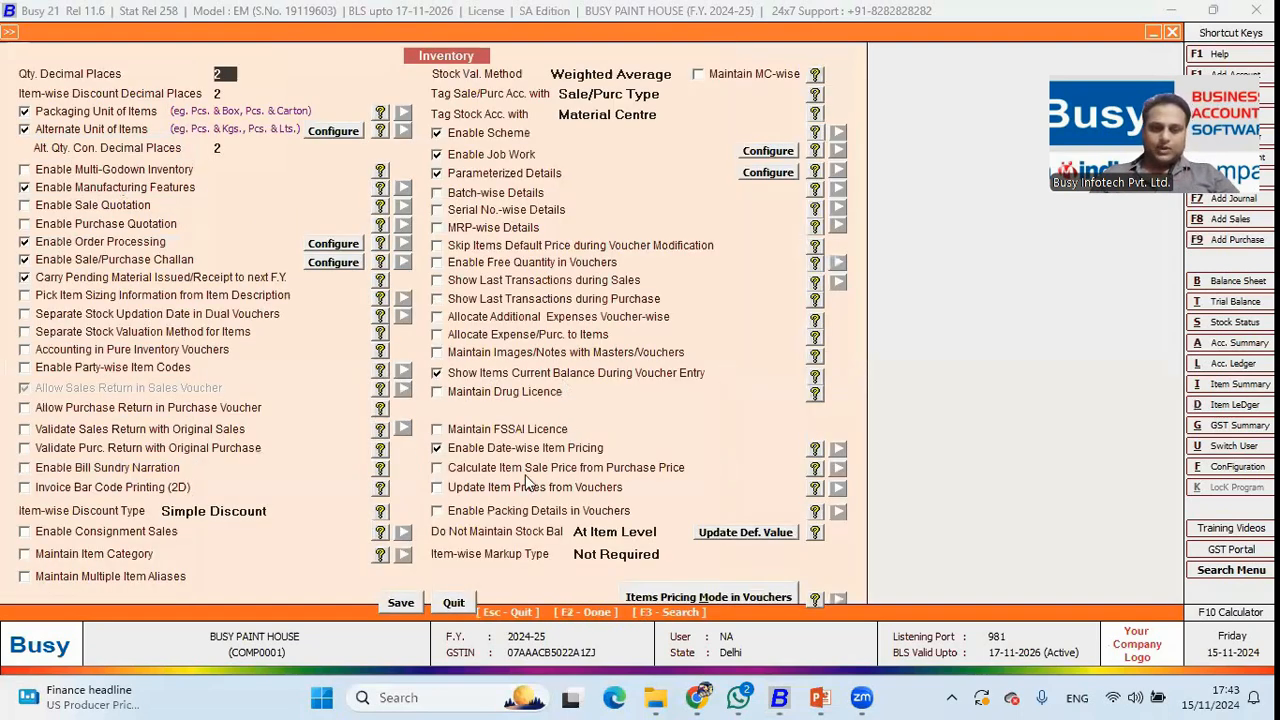
pyautogui.press('F3')
pyautogui.write('date')
pyautogui.press('Return')
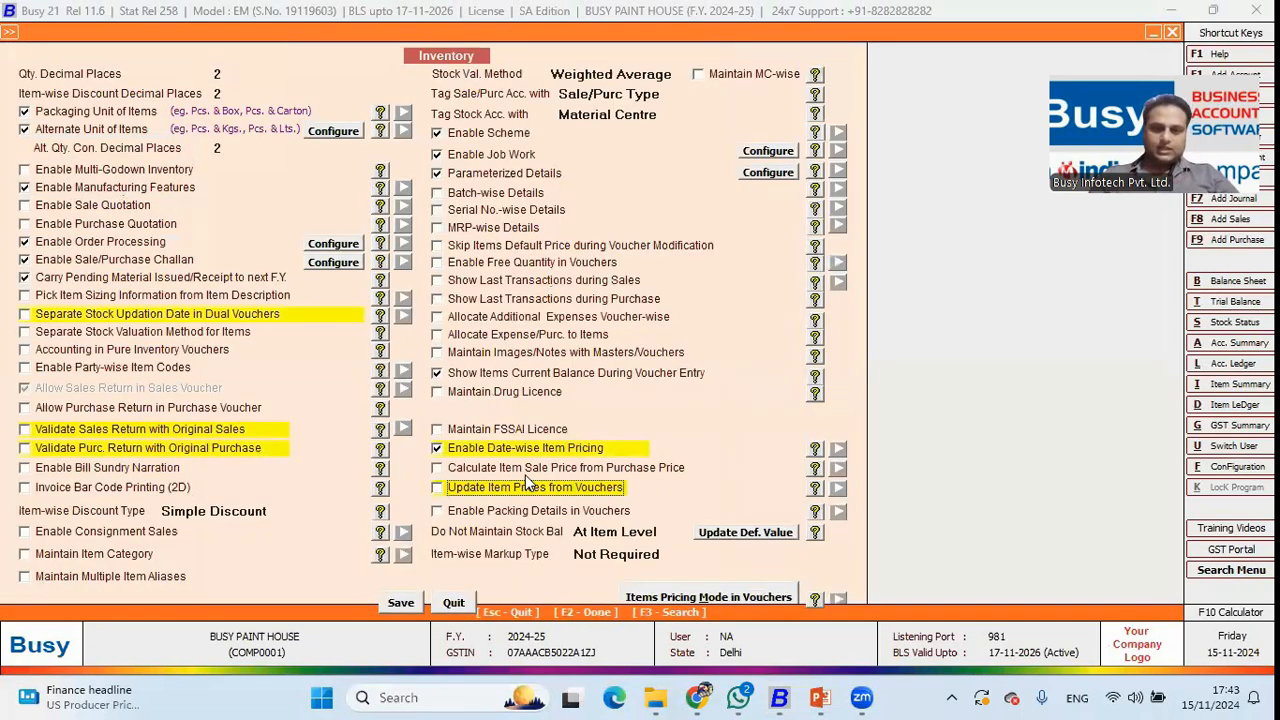
pyautogui.press('F3')
pyautogui.write('date-wise')
# View Distemper Paint (10 Ltr.)'s date-wise prices, quit its item master unchanged, and open Bulk Updations.
pyautogui.press('Return')
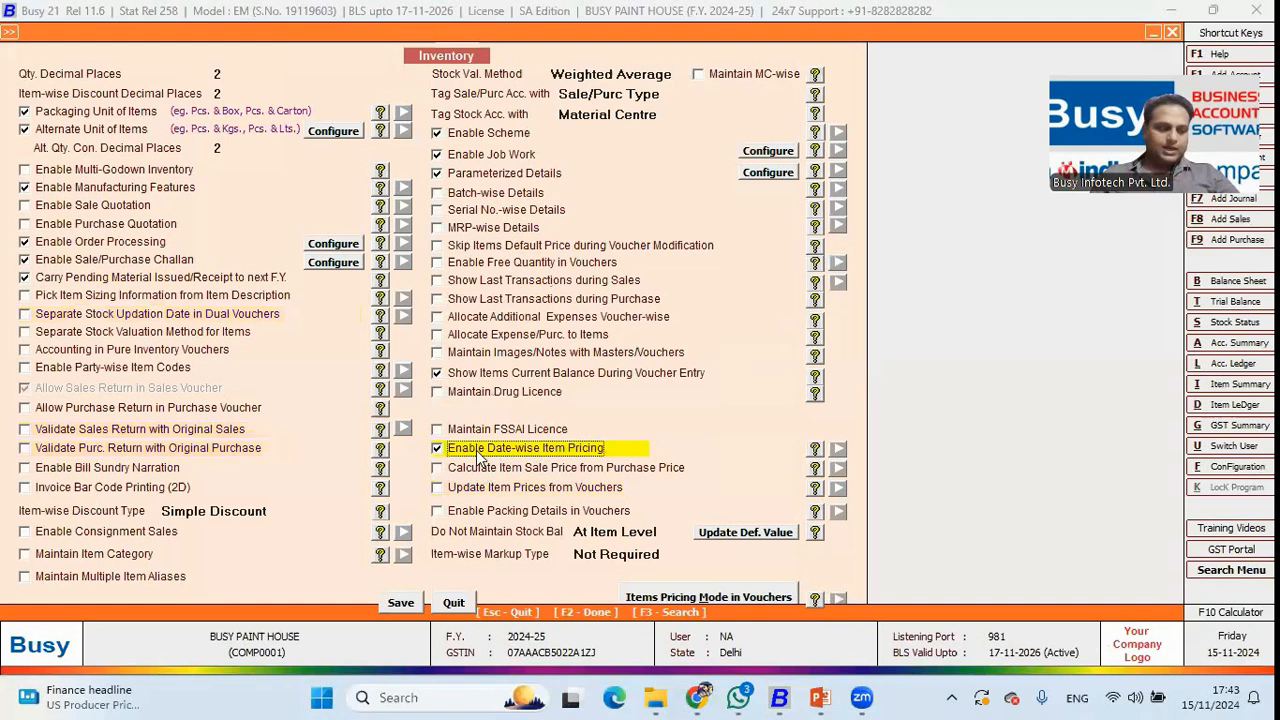
pyautogui.press('Escape')
pyautogui.press('Escape')
pyautogui.press('Escape')
pyautogui.press('Up')
pyautogui.press('Return')
pyautogui.press('Return')
pyautogui.press('Down')
pyautogui.press('Down')
pyautogui.press('Return')
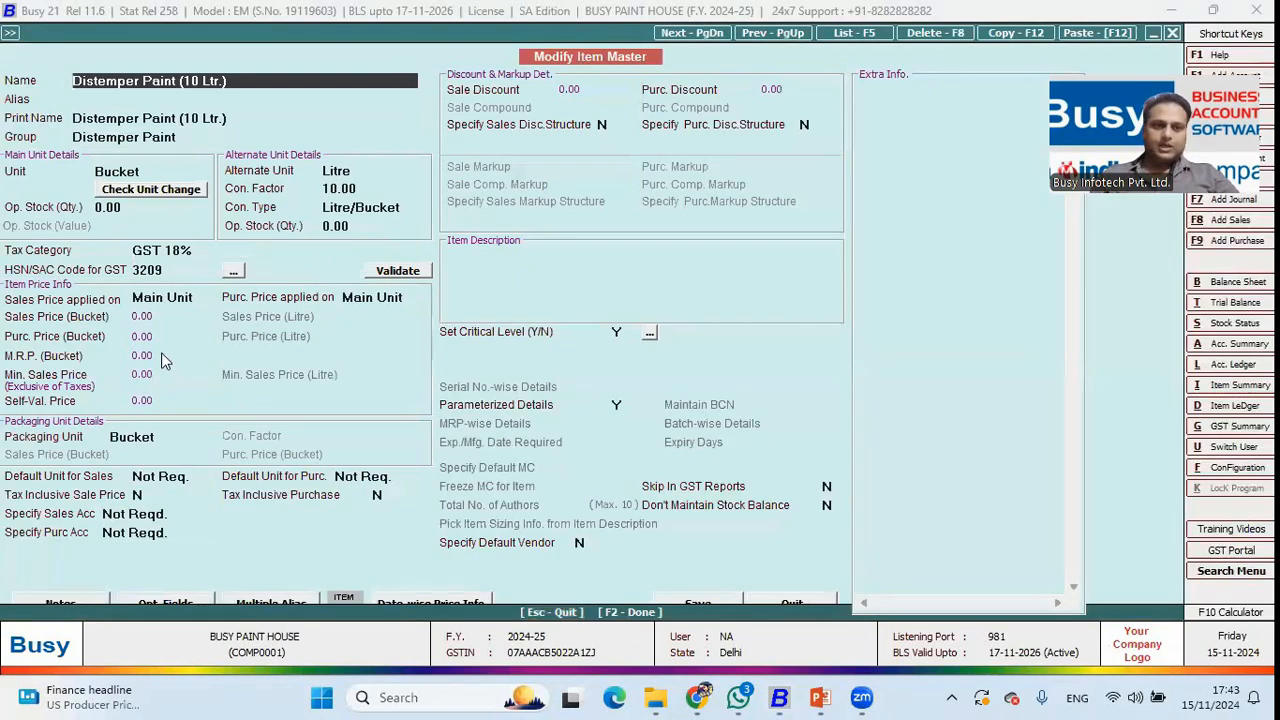
pyautogui.click(163, 358)
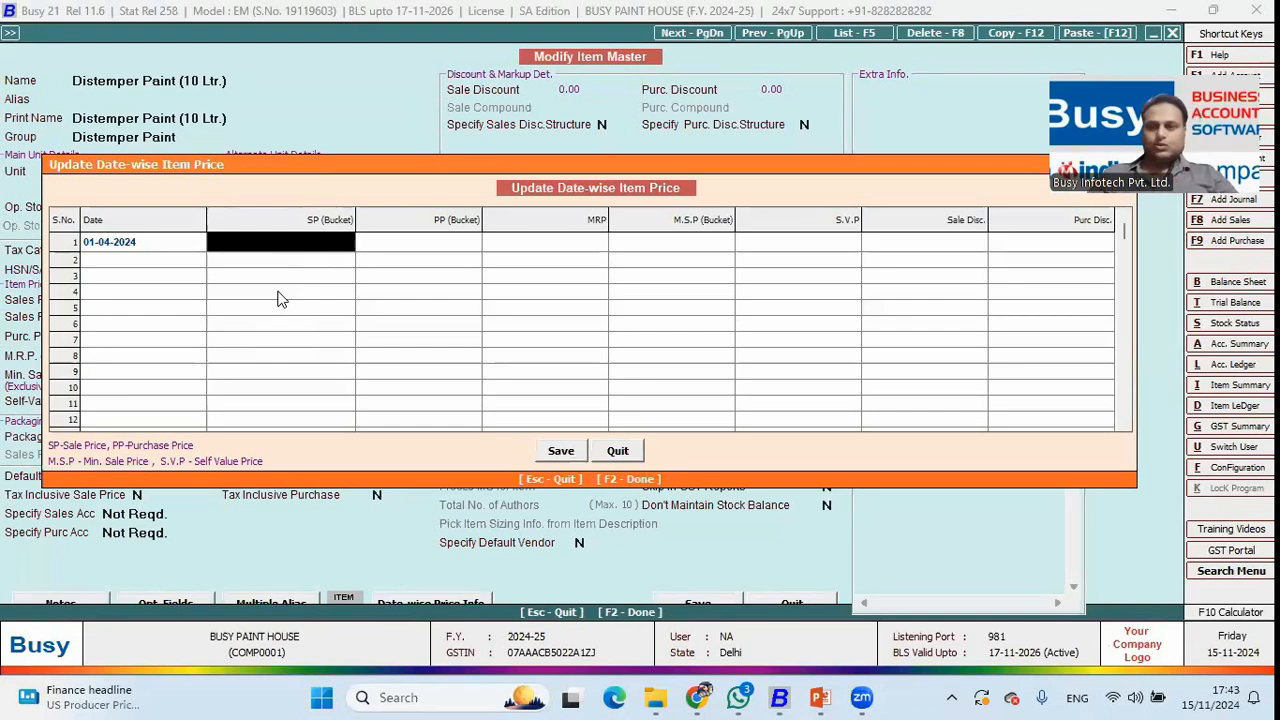
pyautogui.press('Escape')
pyautogui.press('Escape')
pyautogui.press('Escape')
pyautogui.press('Escape')
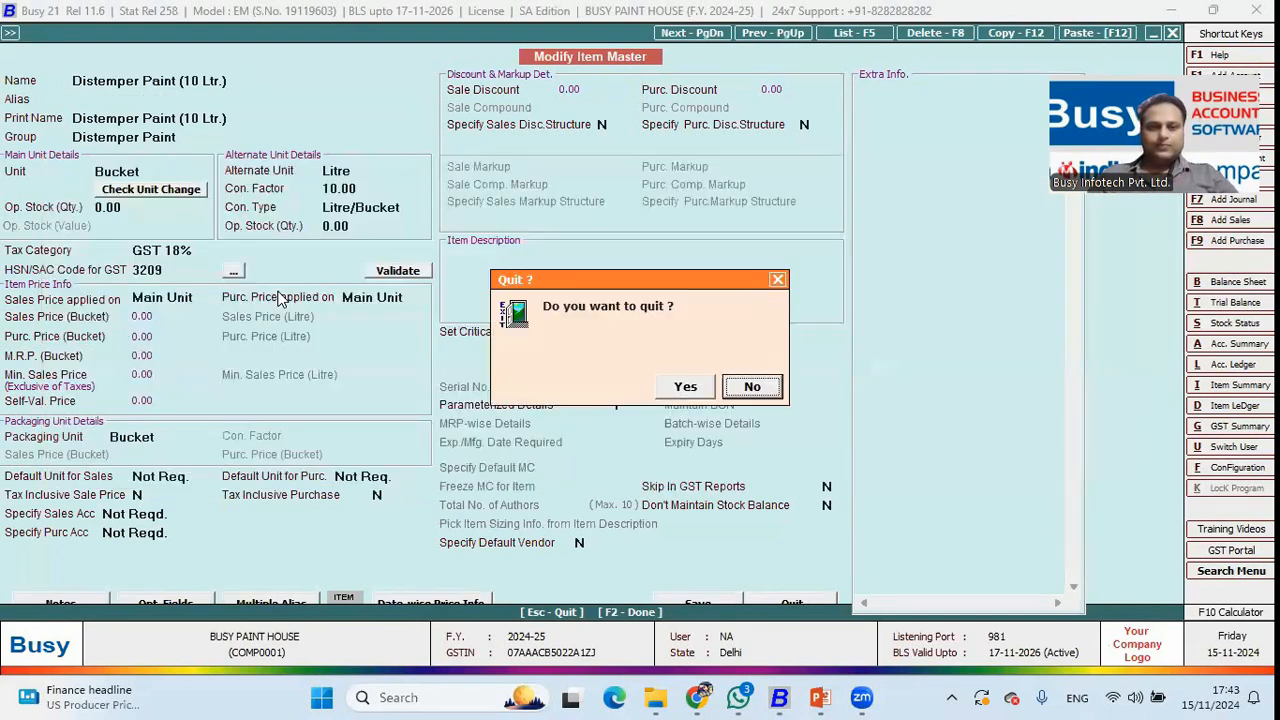
pyautogui.press('Left')
pyautogui.press('Return')
pyautogui.press('Return')
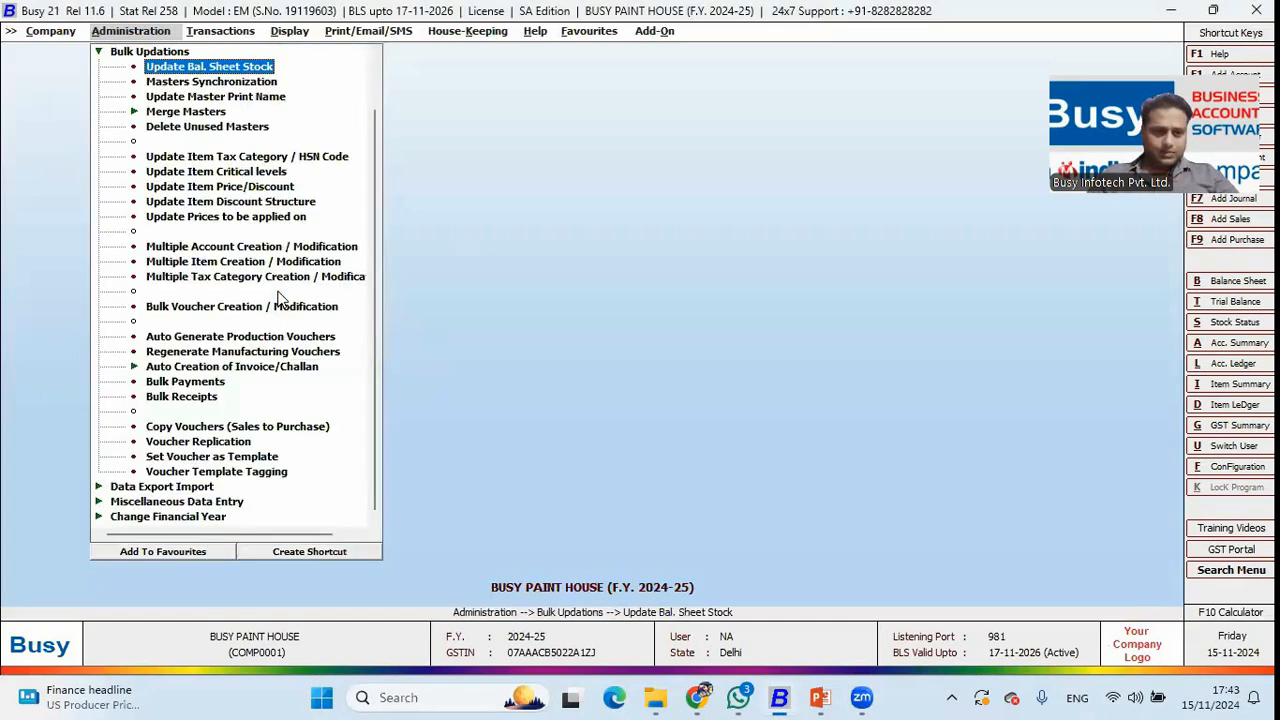
# Enter a White, Asian Paints pricing row for Distemper Paint (10 Ltr.), then discard it.
pyautogui.press('Escape')
pyautogui.press('Up')
pyautogui.press('Up')
pyautogui.press('Up')
pyautogui.press('Return')
pyautogui.click(233, 440)
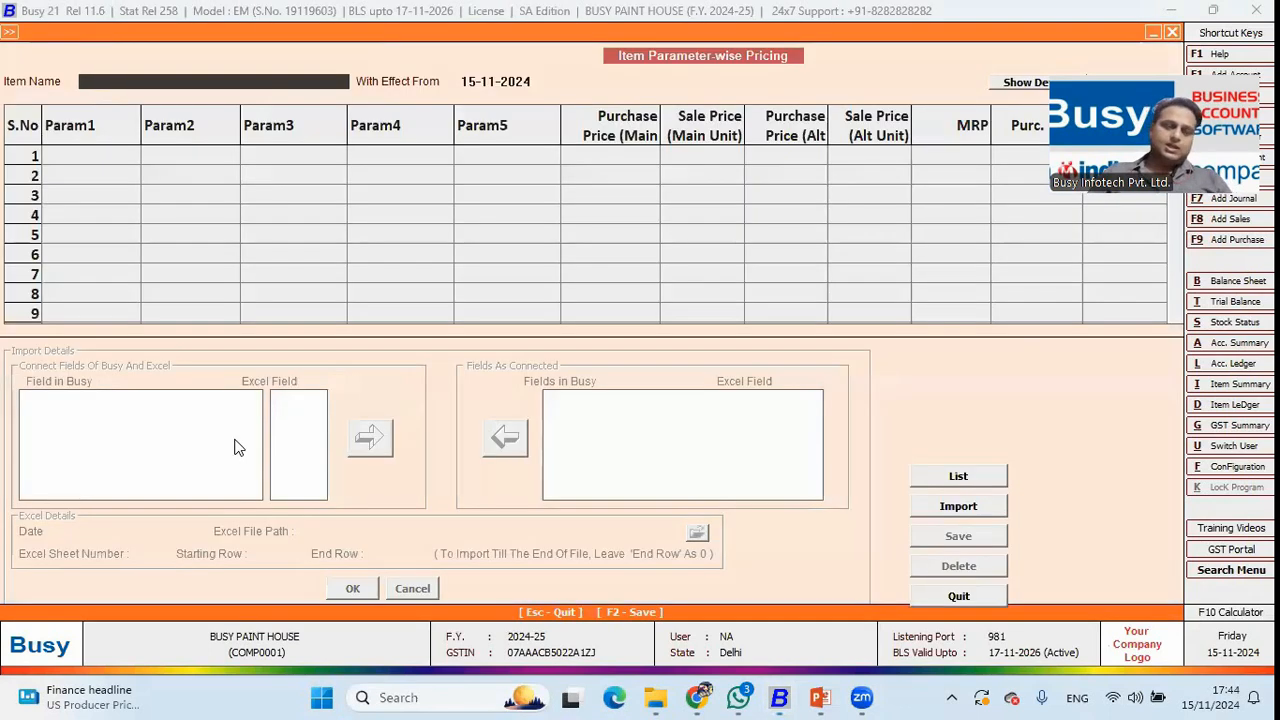
pyautogui.press('Down')
pyautogui.press('Down')
pyautogui.press('Down')
pyautogui.press('Down')
pyautogui.press('Up')
pyautogui.press('Up')
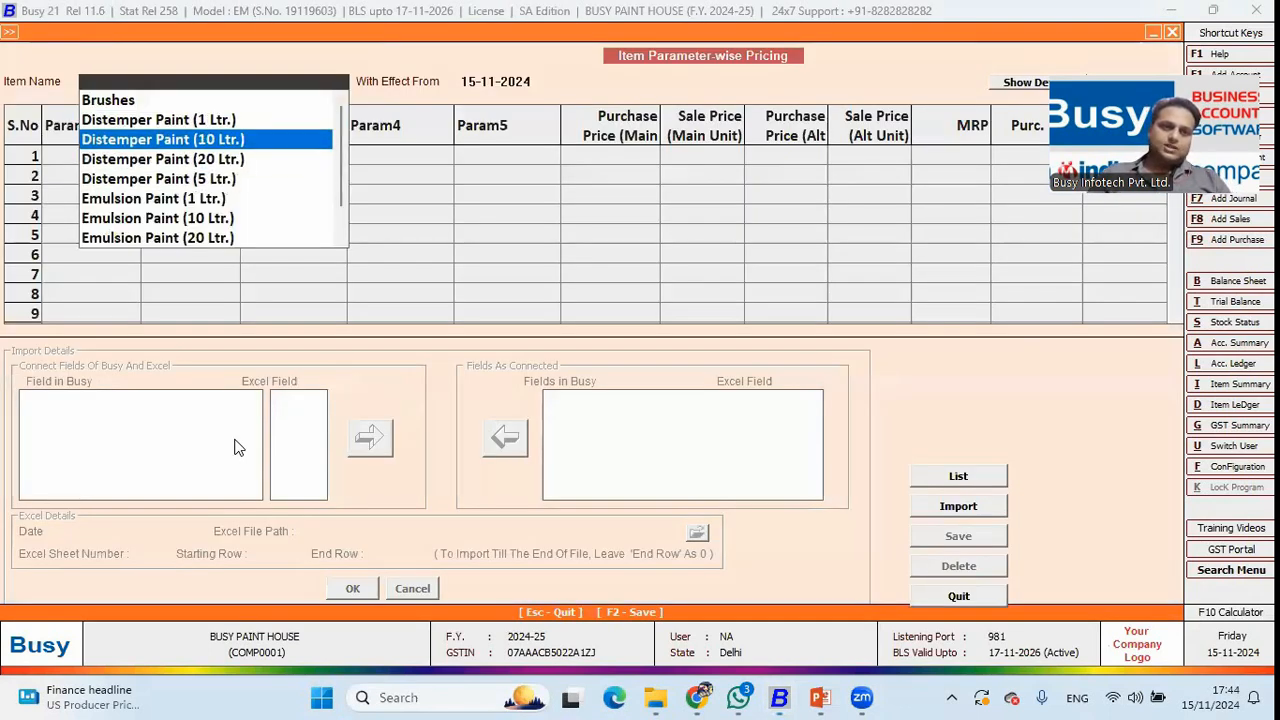
pyautogui.press('Return')
pyautogui.press('Return')
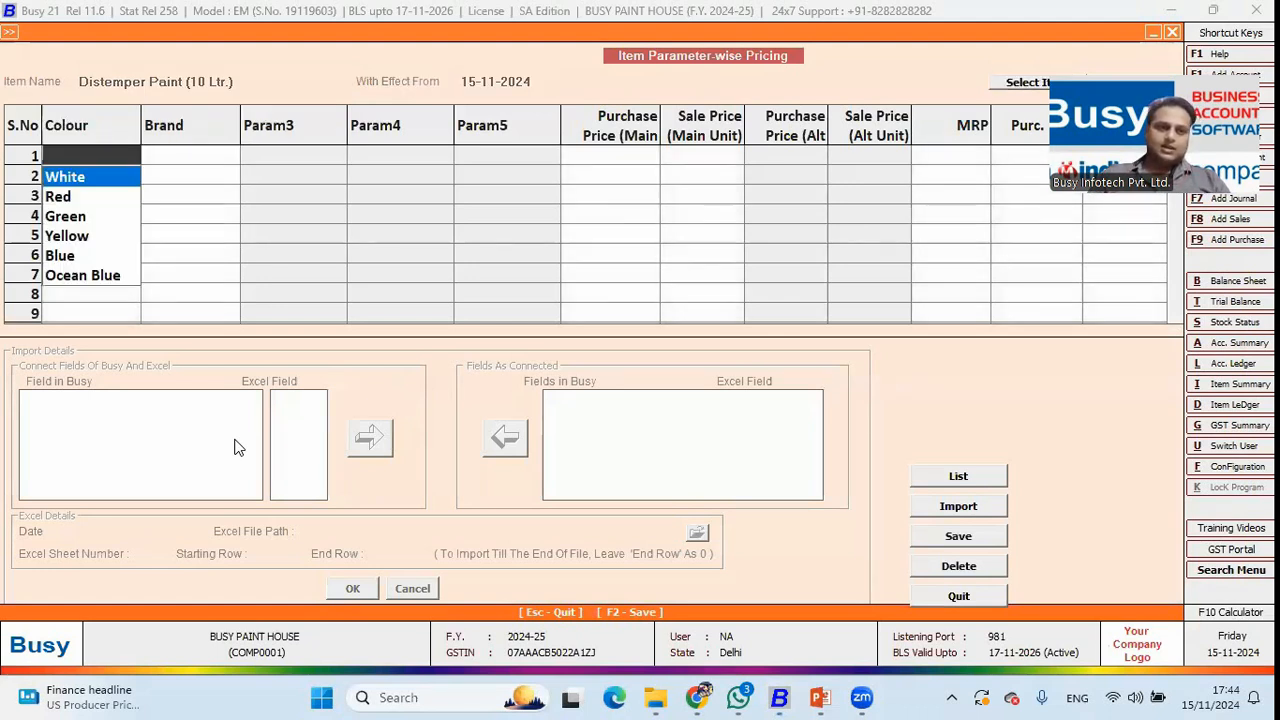
pyautogui.press('Return')
pyautogui.press('Return')
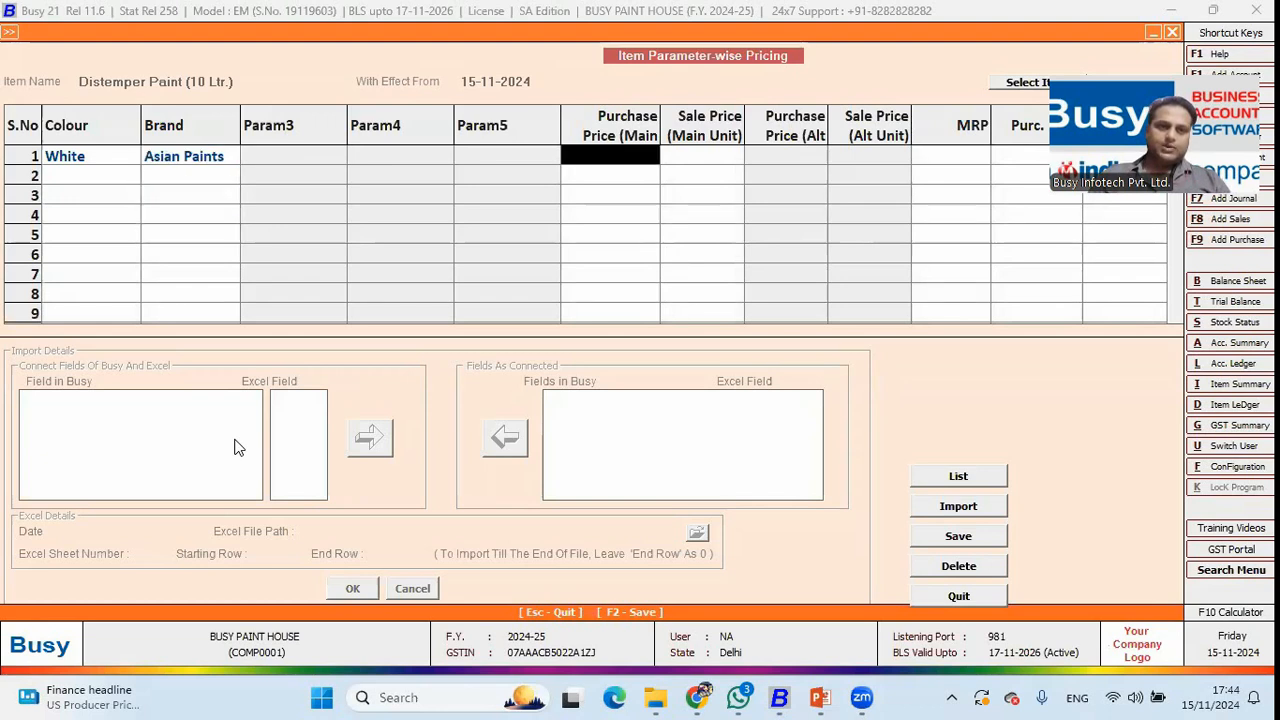
pyautogui.press('Return')
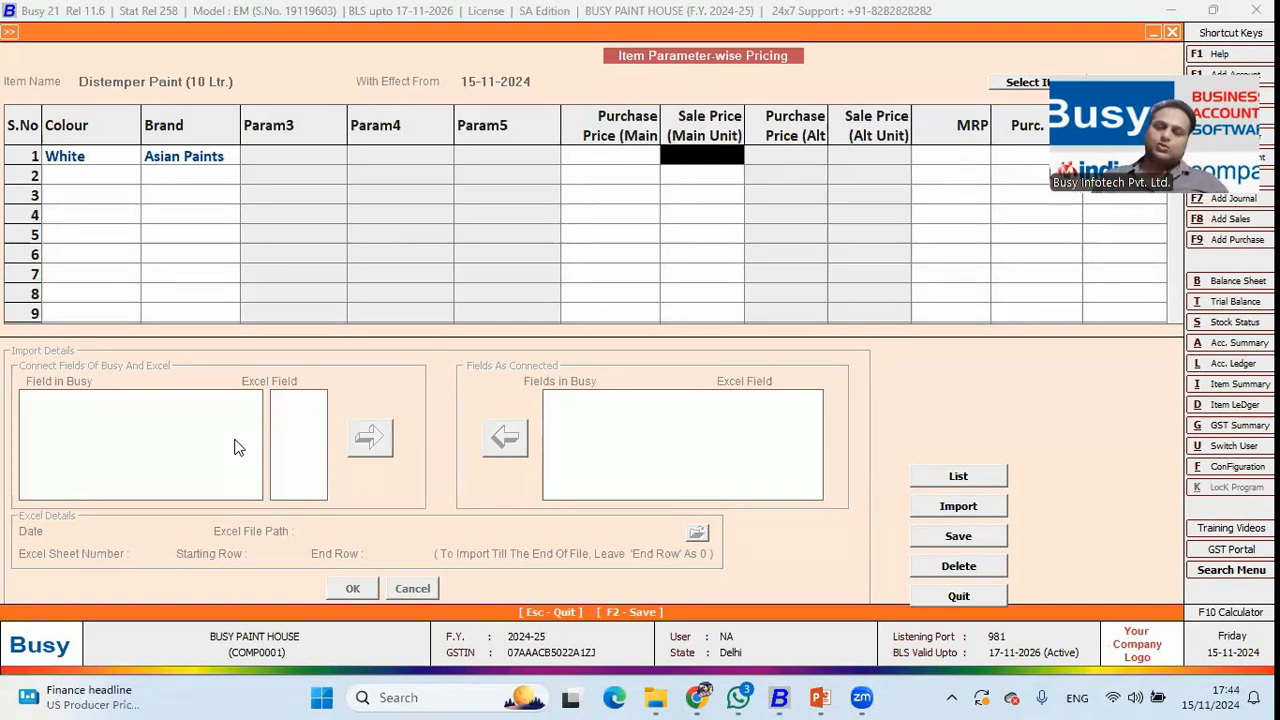
pyautogui.press('Escape')
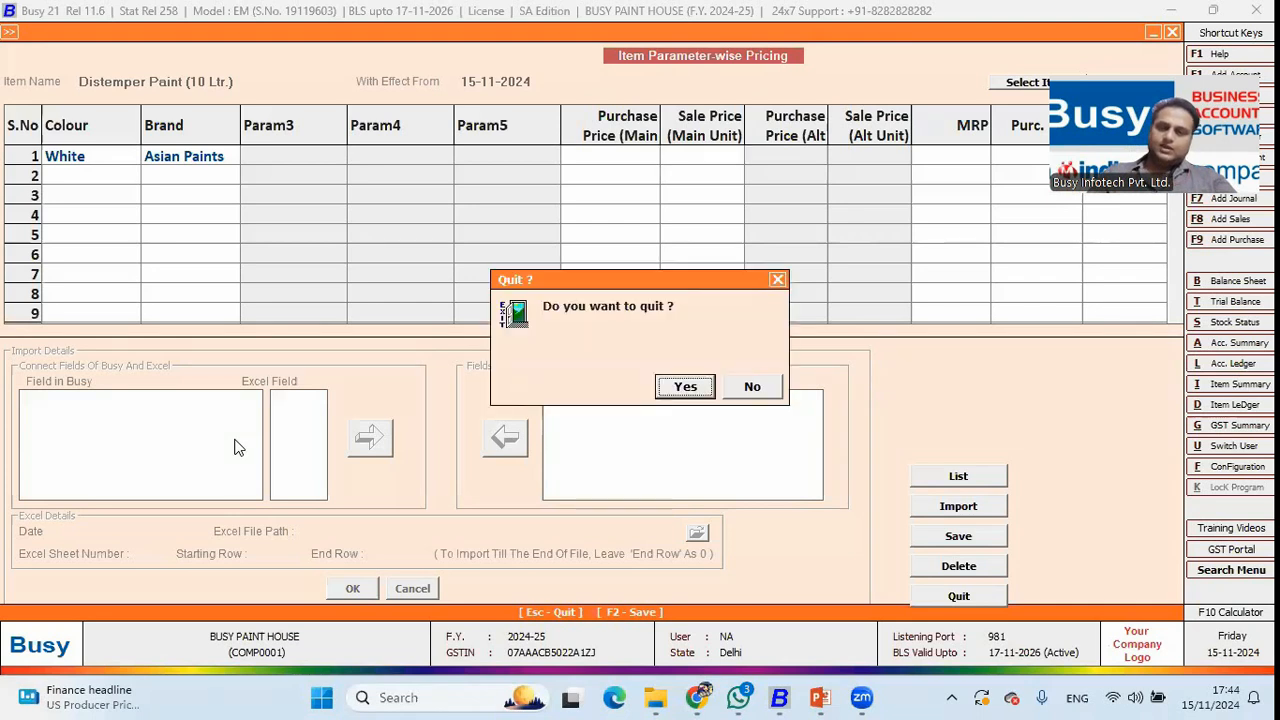
pyautogui.press('Return')
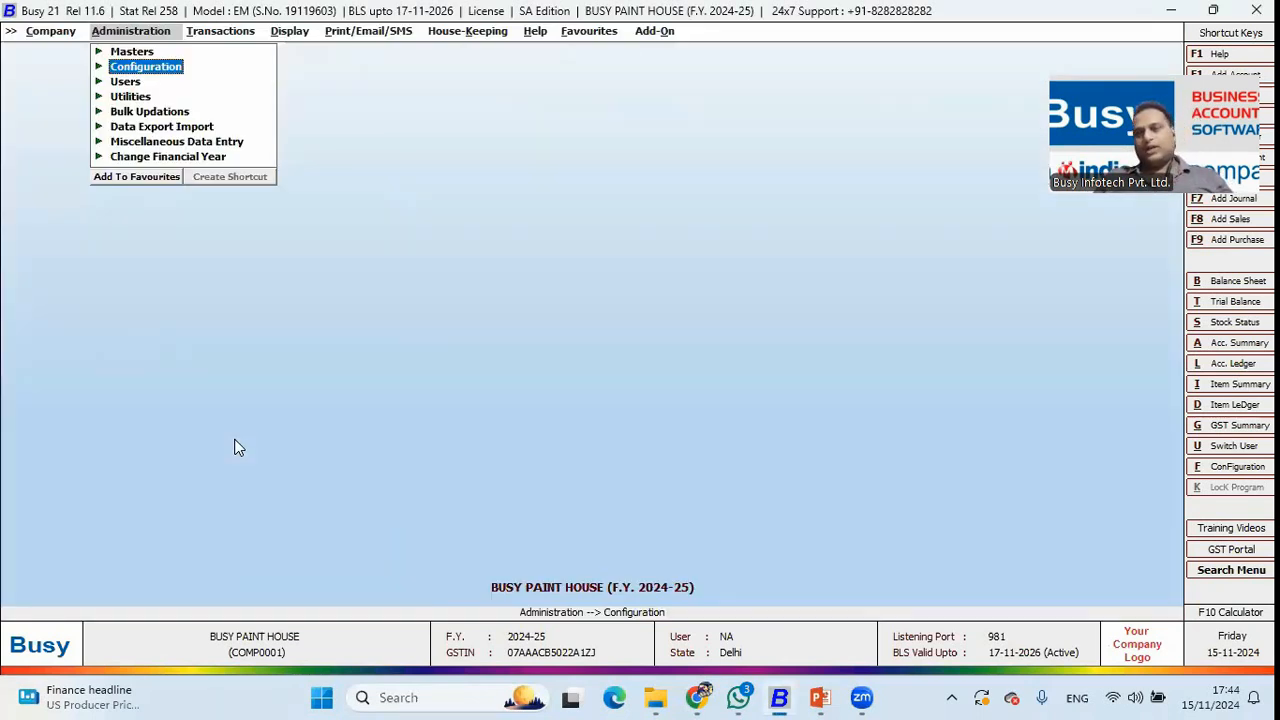
# Bill one Distemper Paint (10 Ltr.) in a new sale and confirm Green, Asian Paints prices at 556.
pyautogui.press('Return')
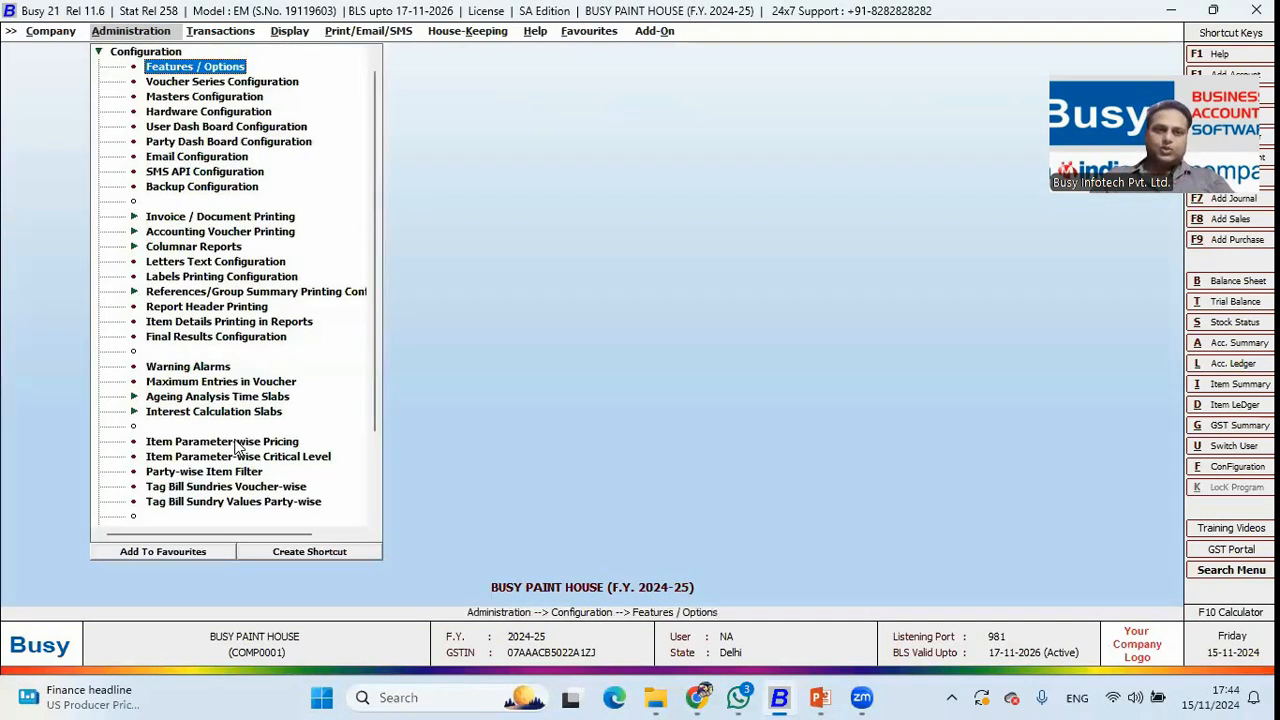
pyautogui.press('Escape')
pyautogui.press('Right')
pyautogui.press('Return')
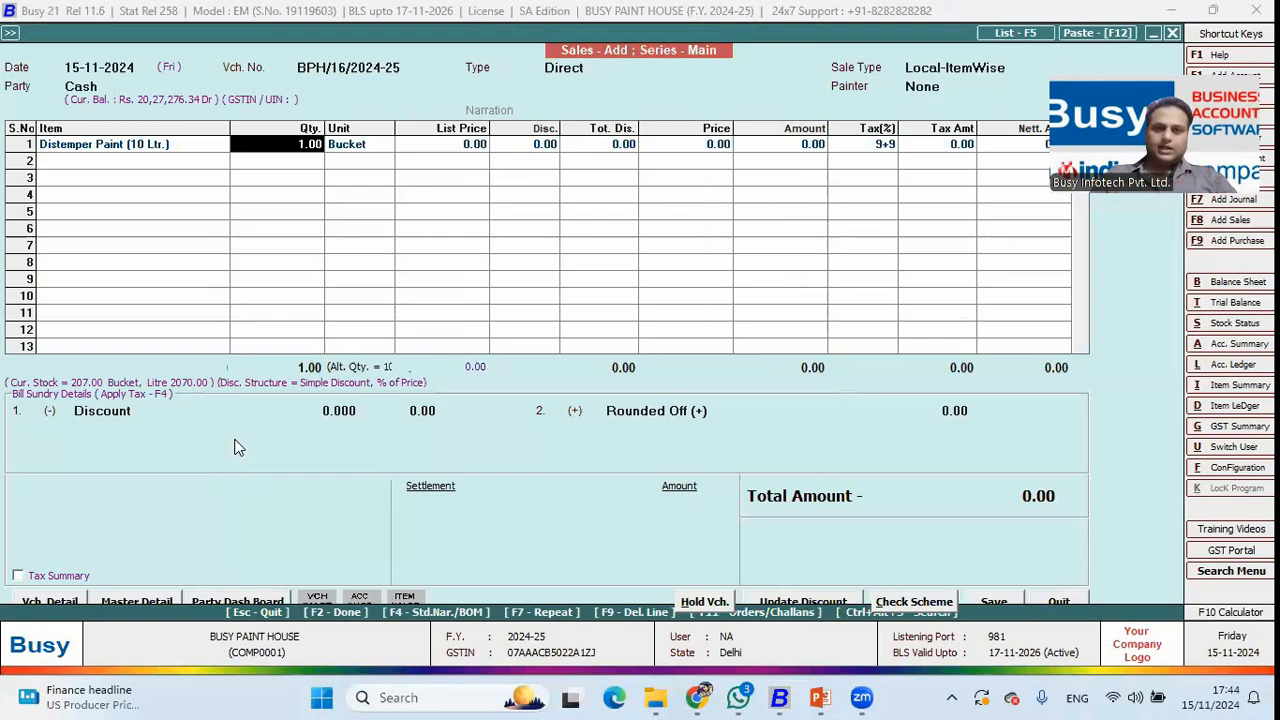
pyautogui.press('Return')
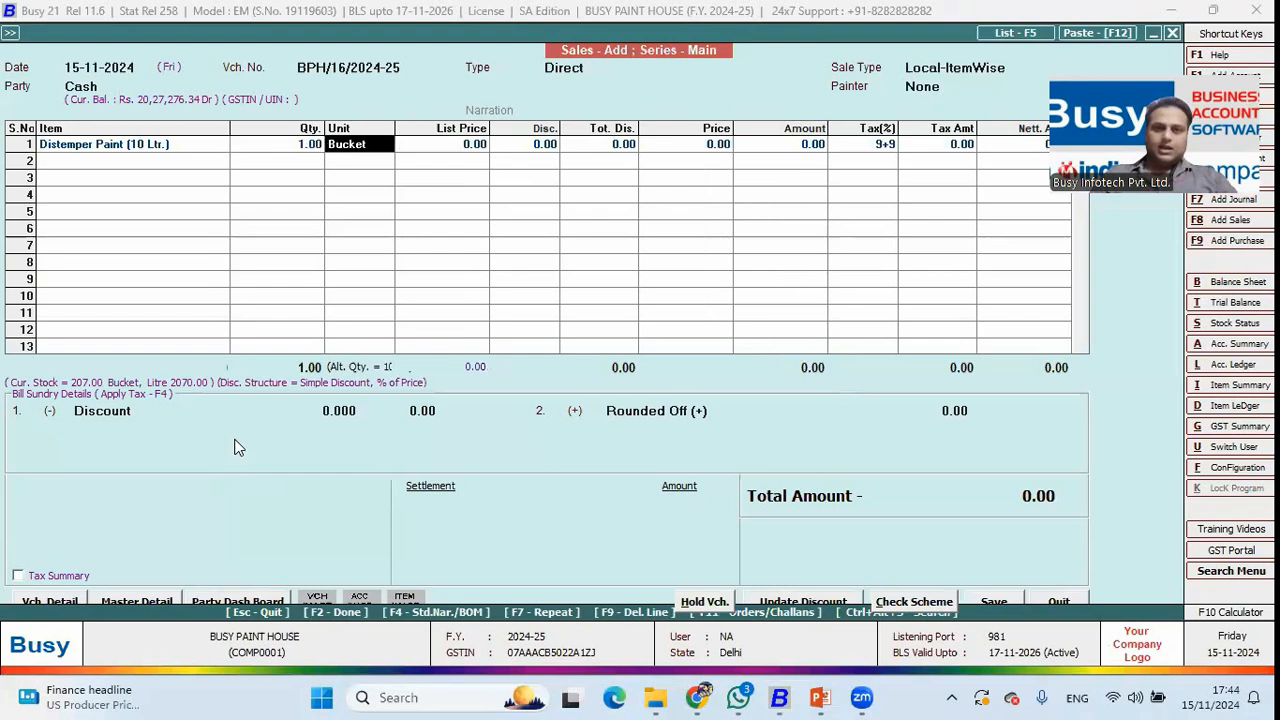
pyautogui.press('Return')
pyautogui.press('Return')
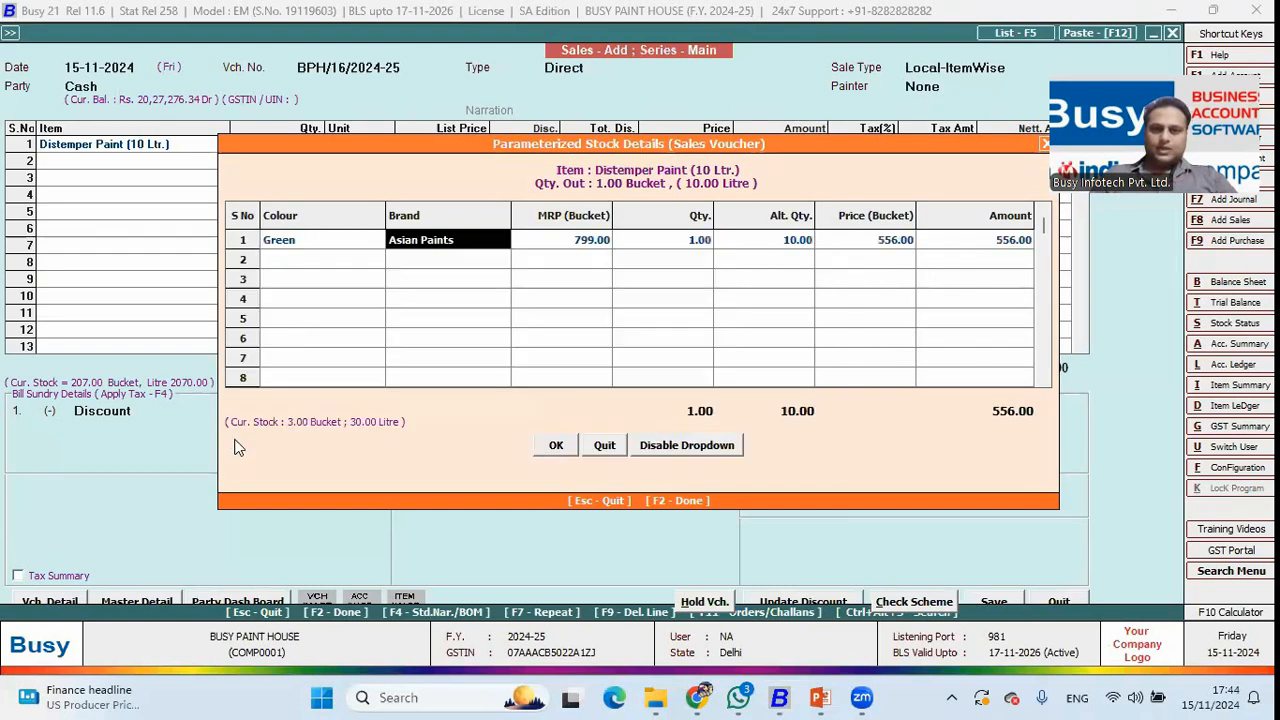
pyautogui.press('Return')
pyautogui.press('Return')
pyautogui.press('Left')
pyautogui.press('Left')
pyautogui.press('Return')
pyautogui.press('Return')
pyautogui.press('Return')
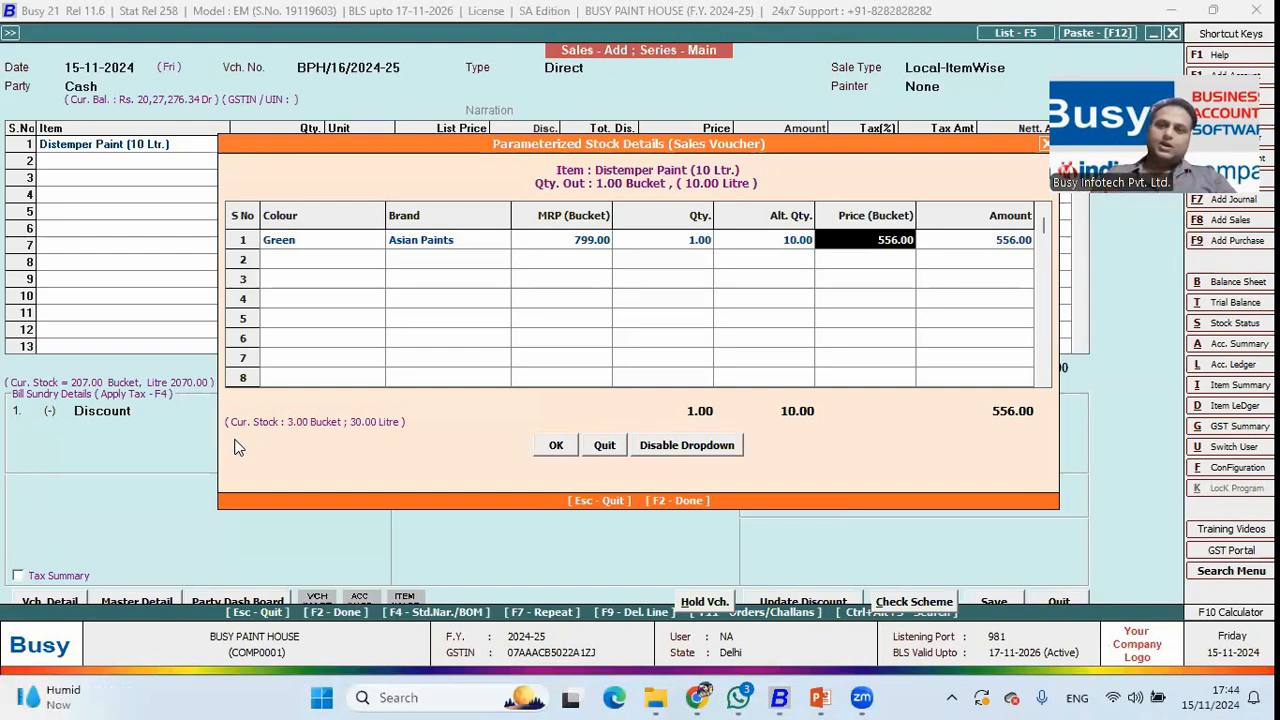
pyautogui.press('Left')
pyautogui.press('Left')
pyautogui.press('Left')
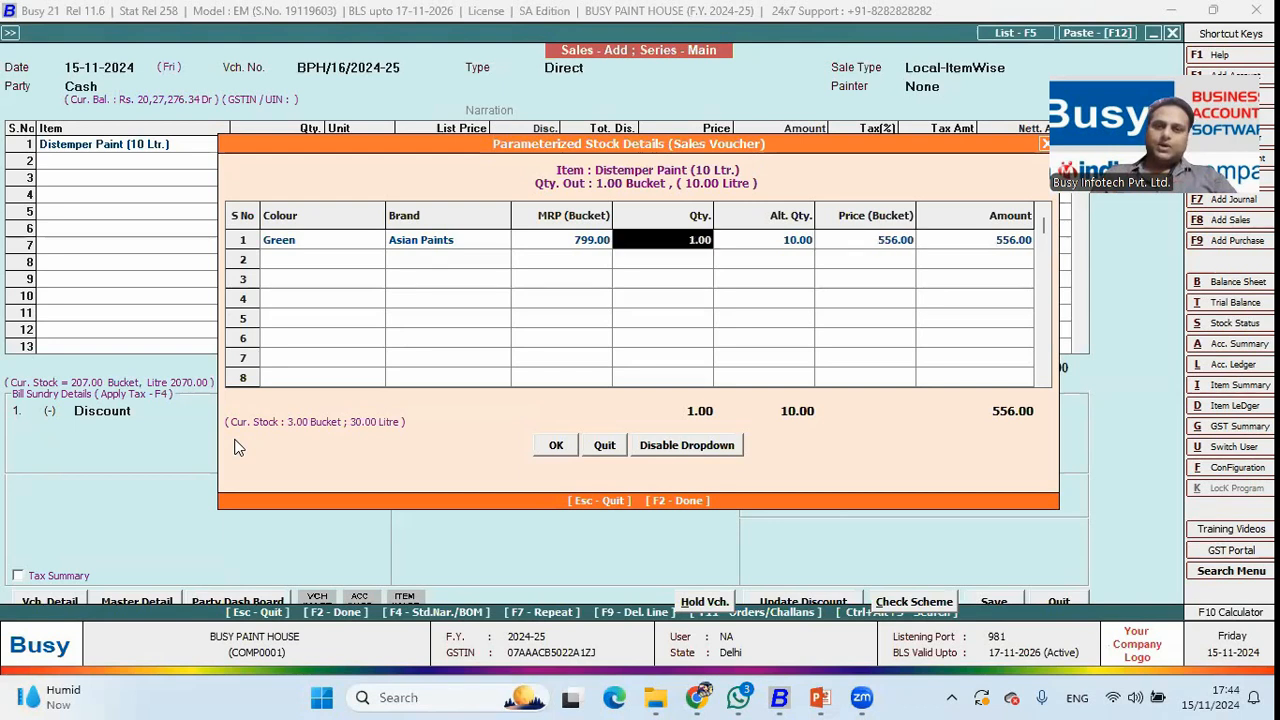
pyautogui.press('Return')
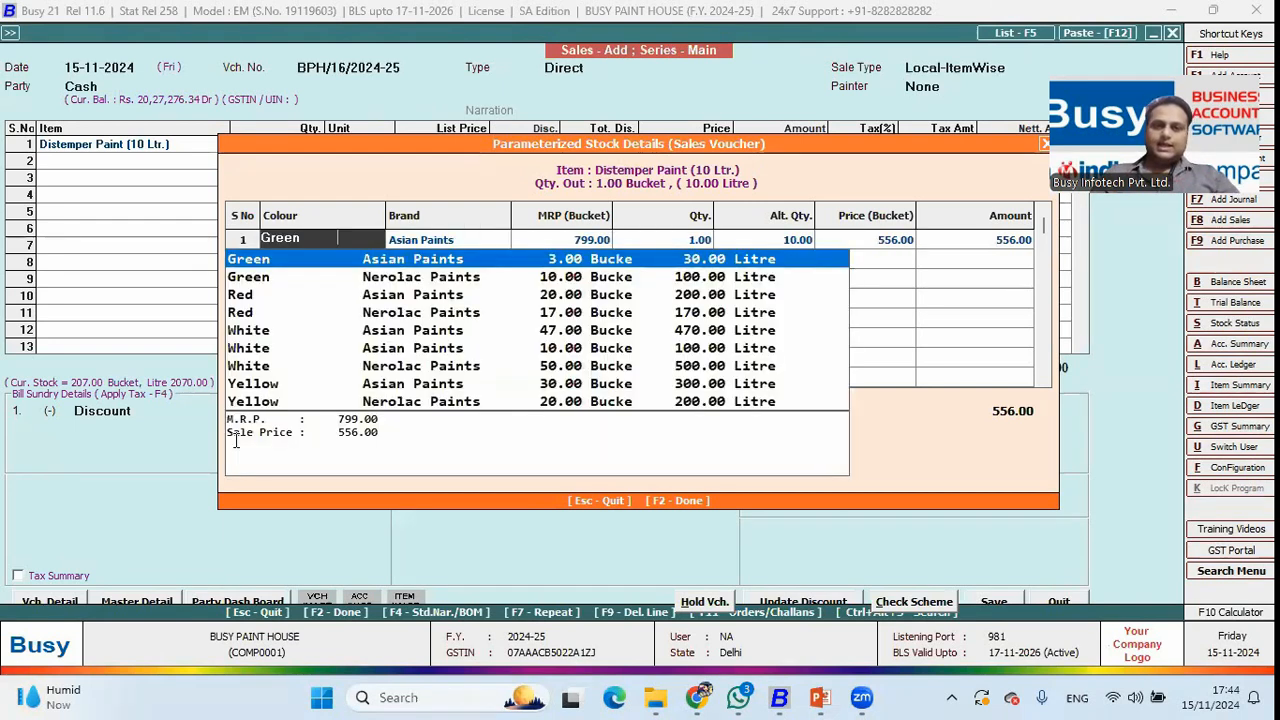
pyautogui.press('Escape')
pyautogui.press('Escape')
pyautogui.press('Escape')
pyautogui.press('Escape')
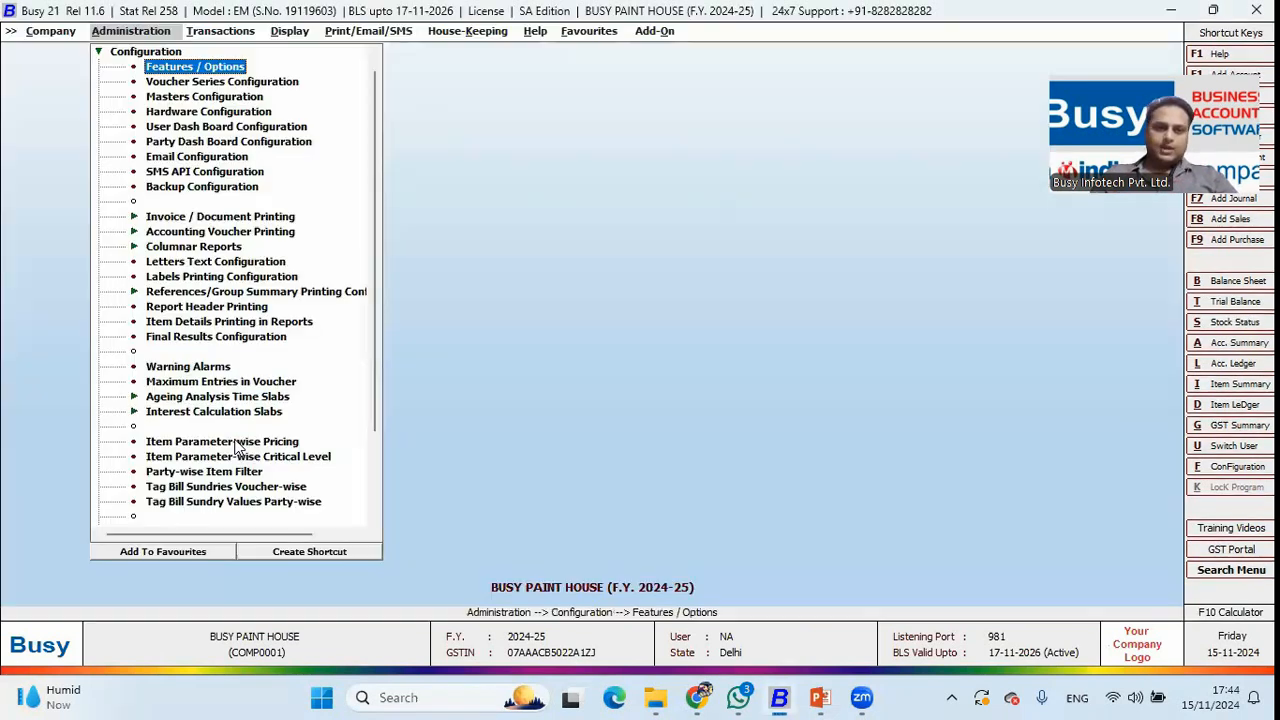
# Set the White, Asian Paints sale price of Distemper Paint (10 Ltr.) to 600 and save.
pyautogui.press('Down')
pyautogui.press('Down')
pyautogui.click(237, 443)
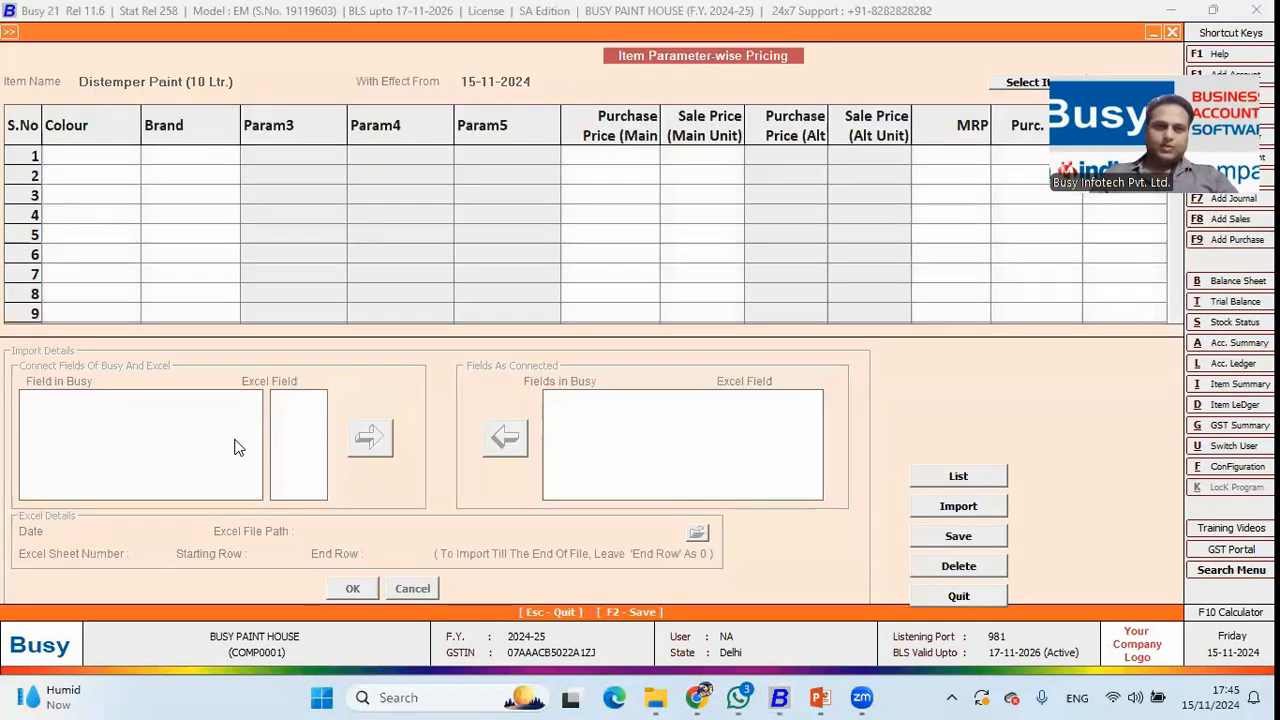
pyautogui.press('Return')
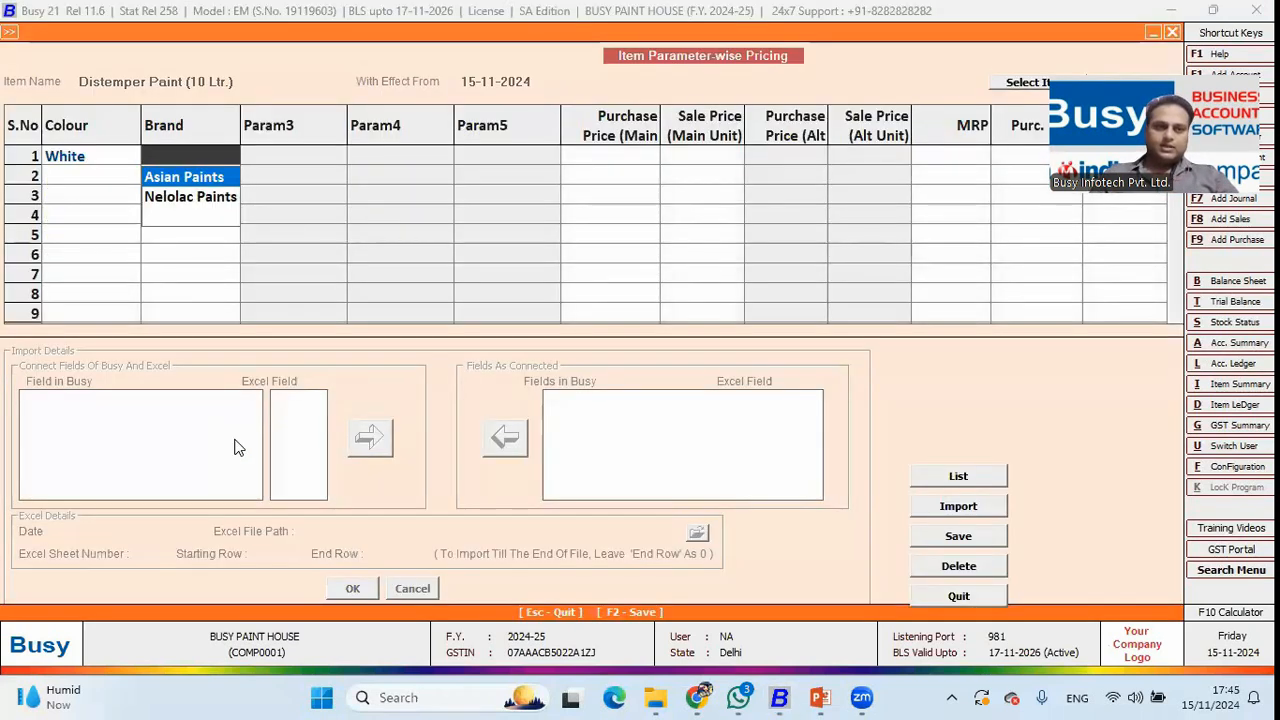
pyautogui.press('Return')
pyautogui.press('Return')
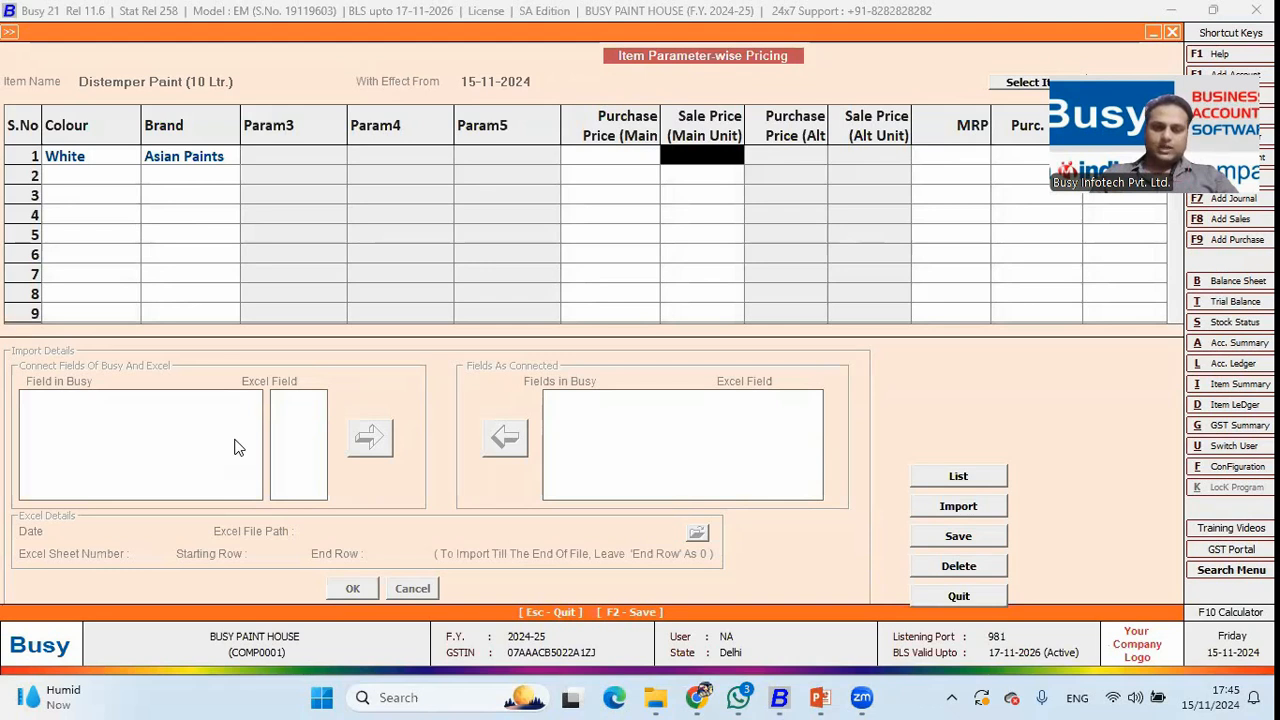
pyautogui.write('600')
pyautogui.press('Return')
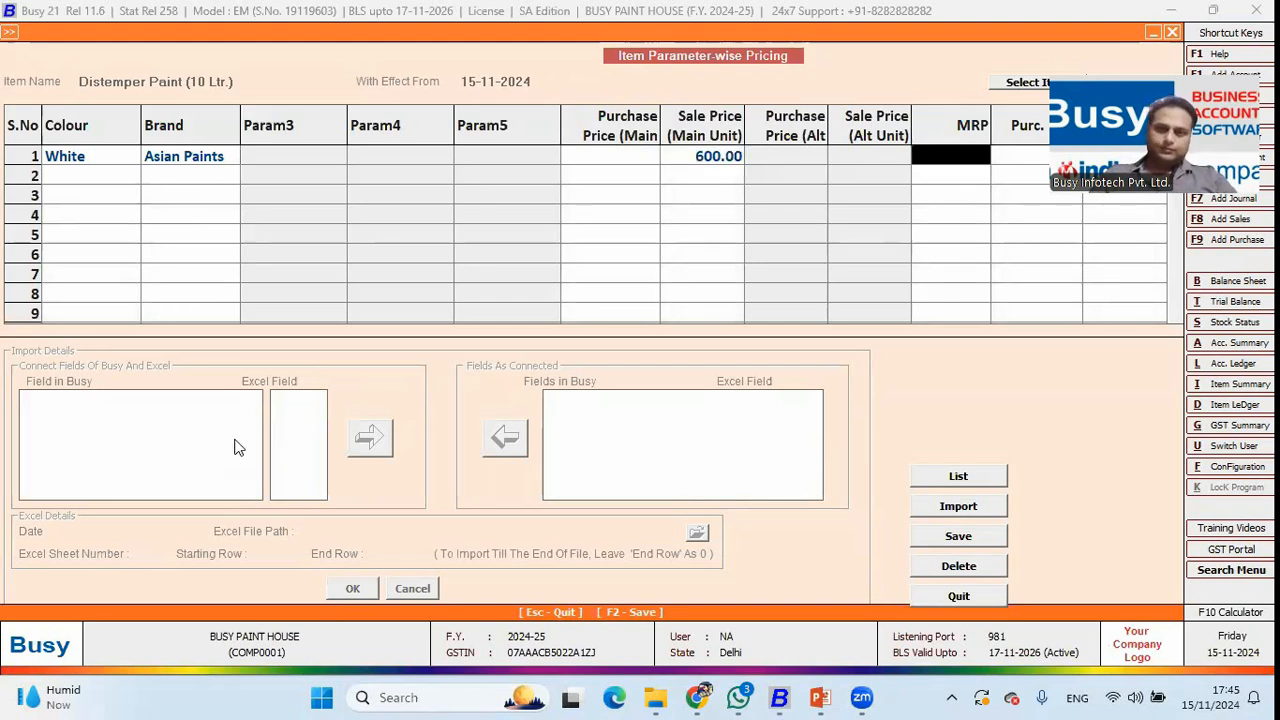
pyautogui.press('F2')
pyautogui.press('F8')
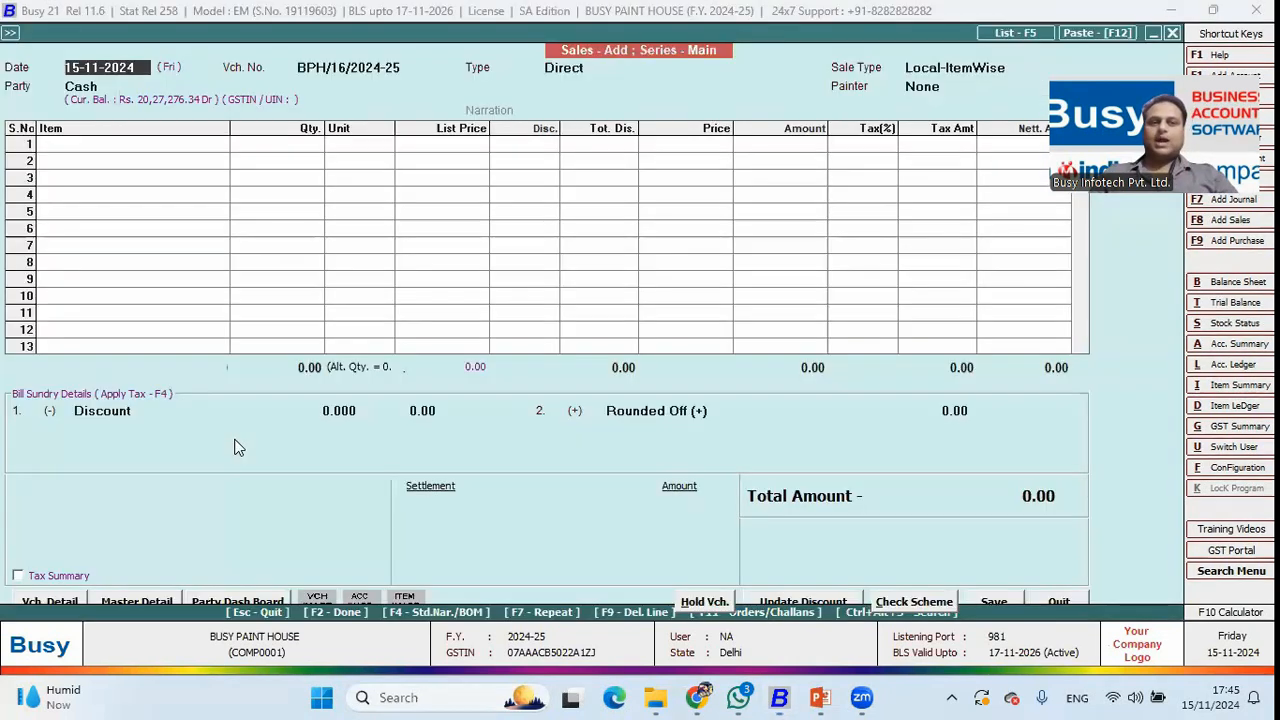
# In a new cash sales voucher, pick White, Asian Paints stock for the distemper bucket.
pyautogui.press('Return')
pyautogui.press('Return')
pyautogui.press('Return')
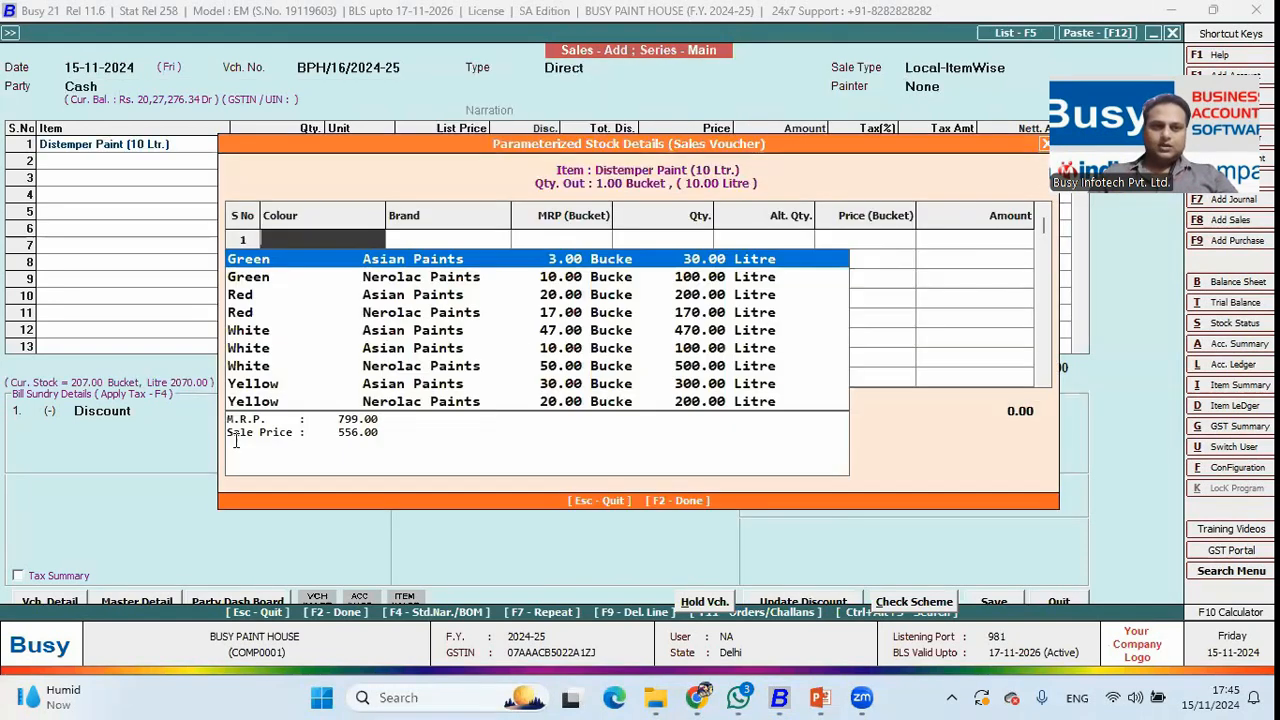
pyautogui.press('Down')
pyautogui.press('Down')
pyautogui.press('Down')
pyautogui.press('Down')
pyautogui.press('Down')
pyautogui.press('Up')
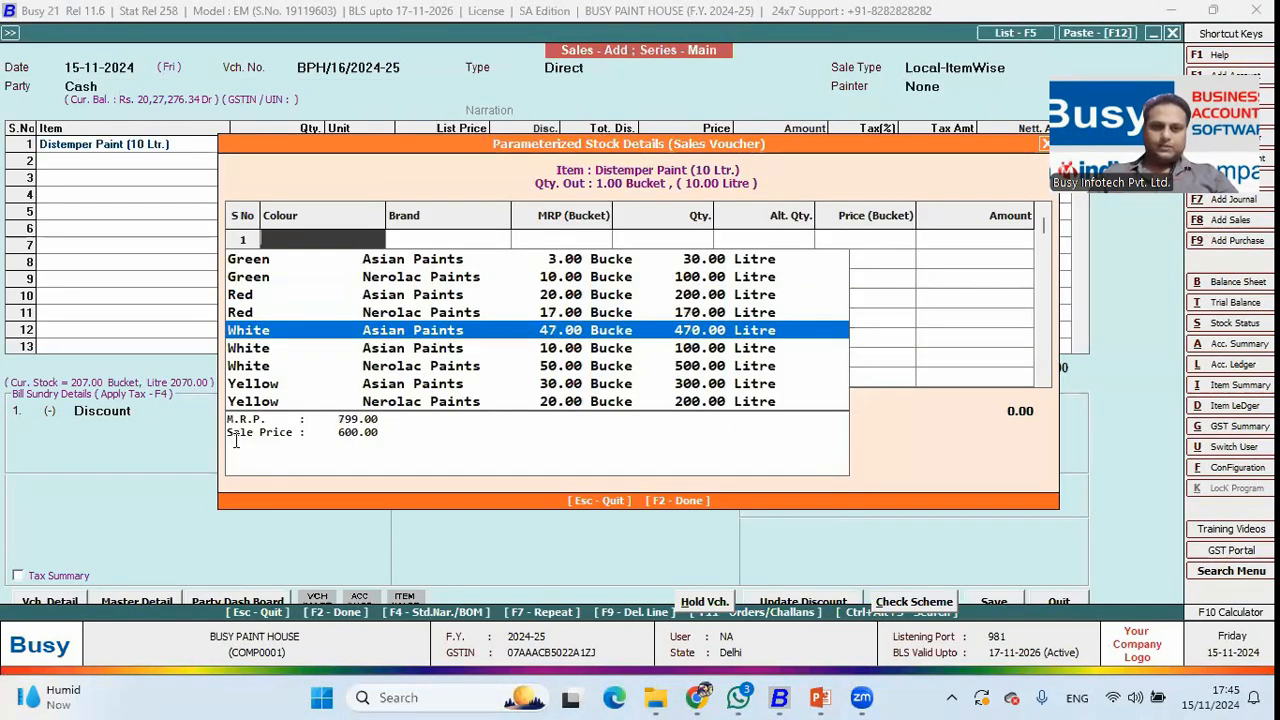
pyautogui.press('Return')
pyautogui.press('Return')
pyautogui.press('Return')
pyautogui.press('Return')
pyautogui.press('Return')
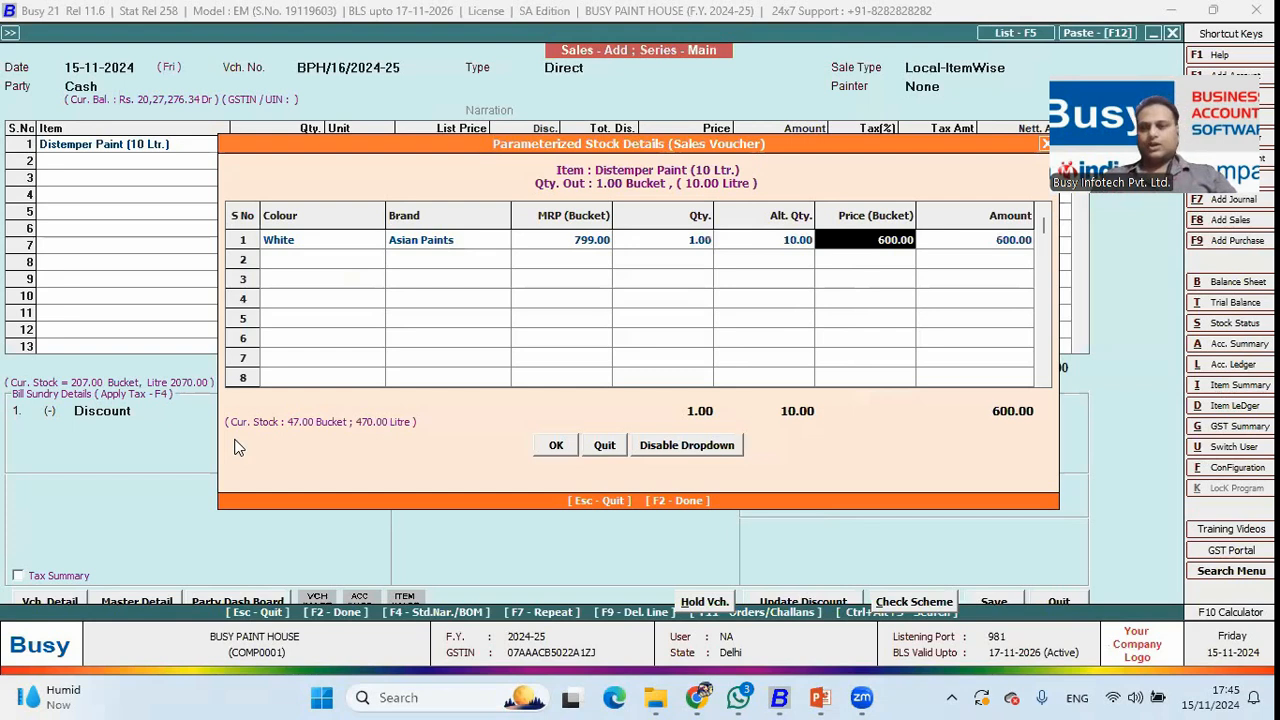
pyautogui.press('Escape')
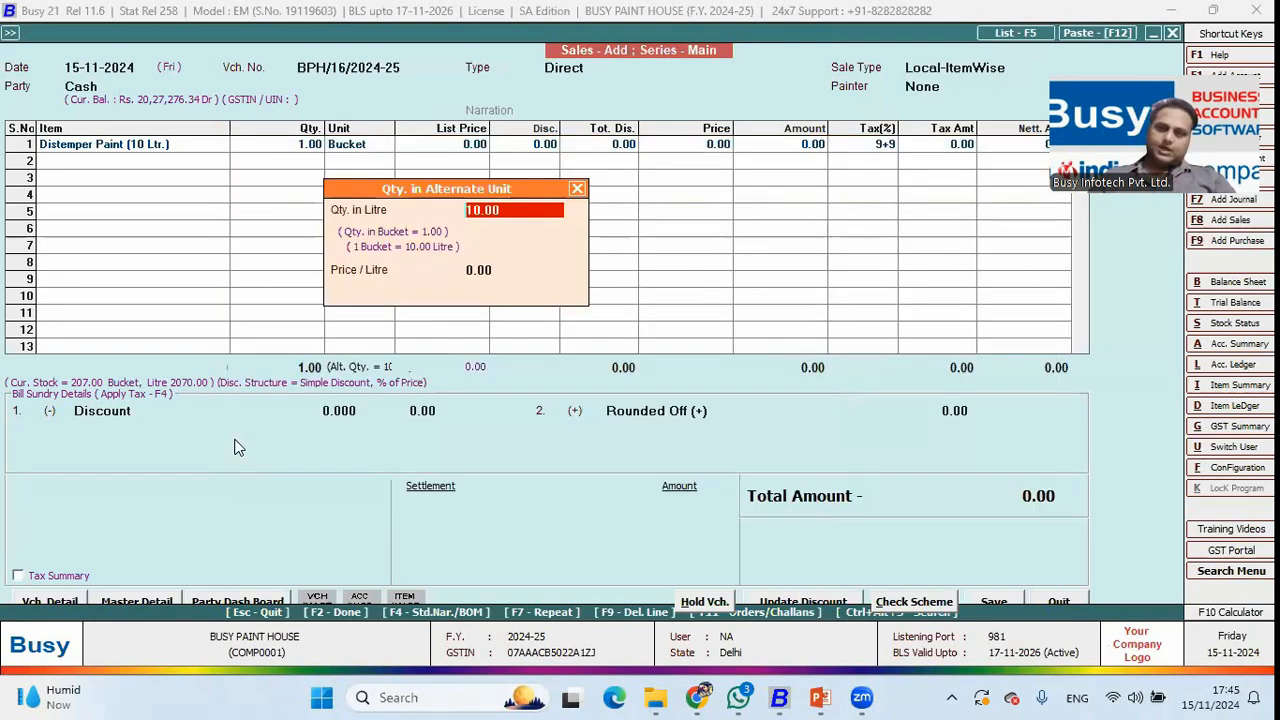
pyautogui.press('Escape')
# Reselect White, Asian Paints at 600 in row 1 for a 708 total, then leave the voucher.
pyautogui.press('Up')
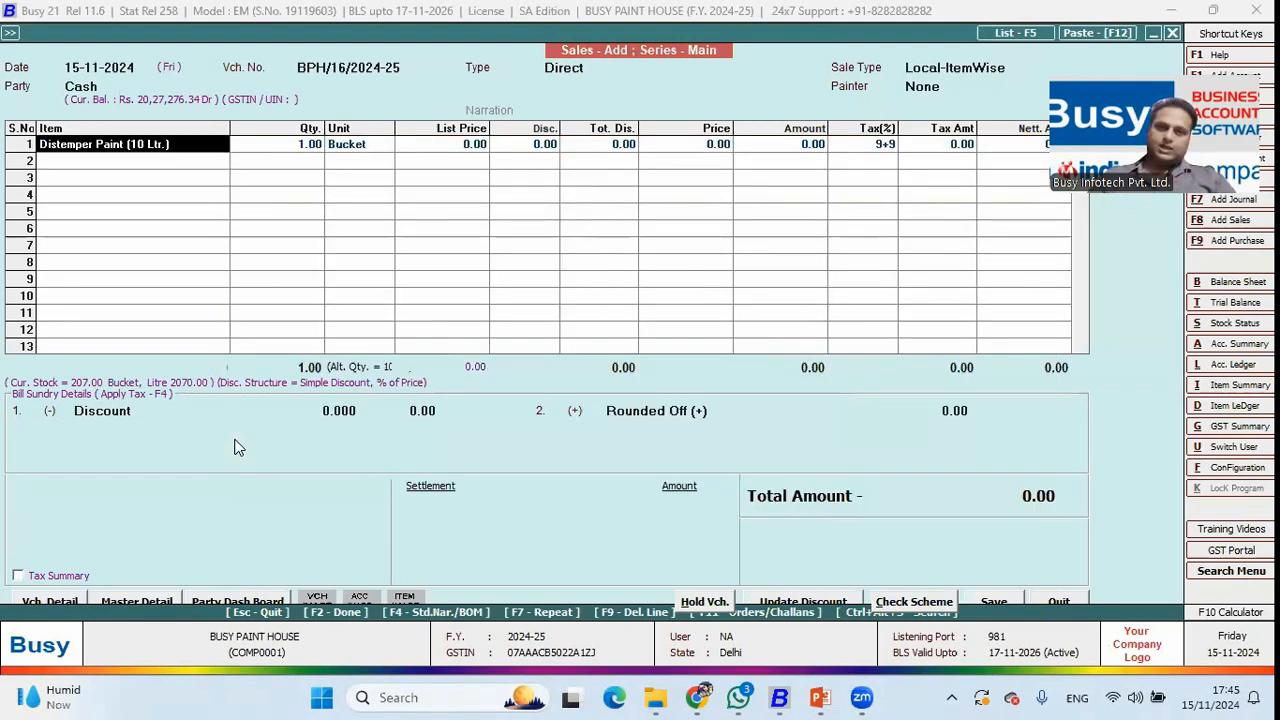
pyautogui.press('Return')
pyautogui.press('Return')
pyautogui.press('Return')
pyautogui.press('Down')
pyautogui.press('Down')
pyautogui.press('Down')
pyautogui.press('Down')
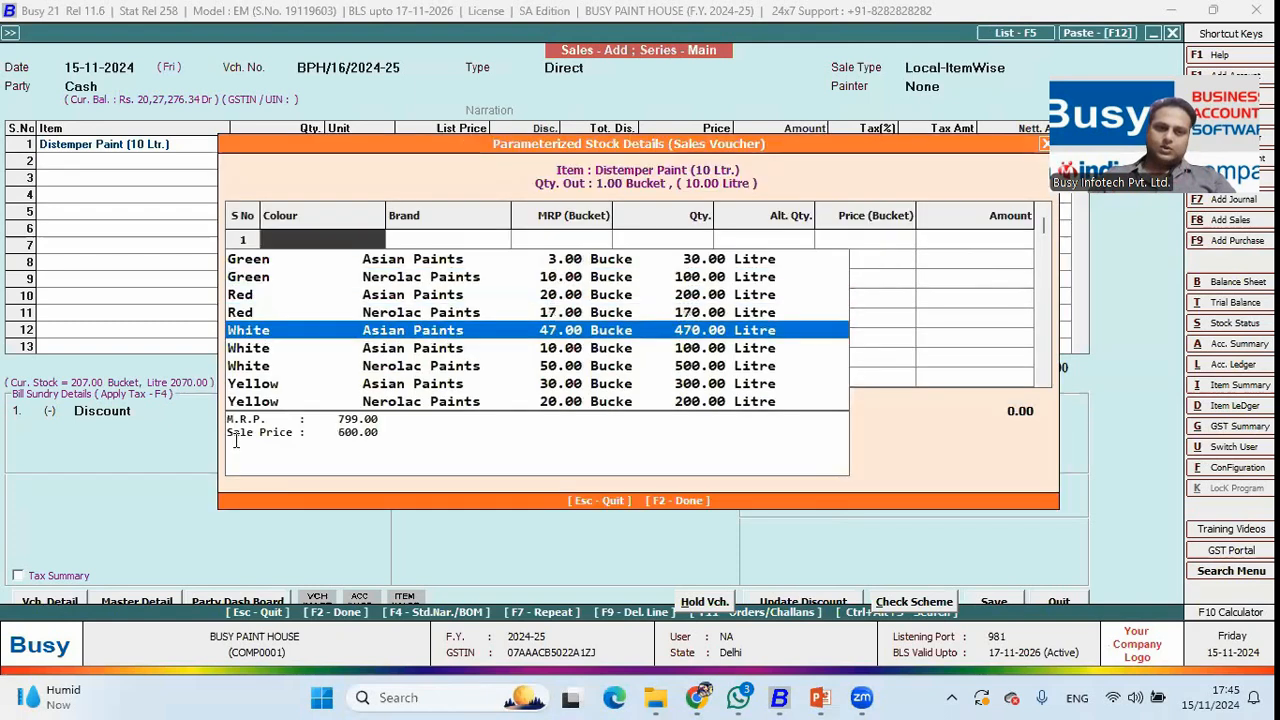
pyautogui.press('Return')
pyautogui.press('F2')
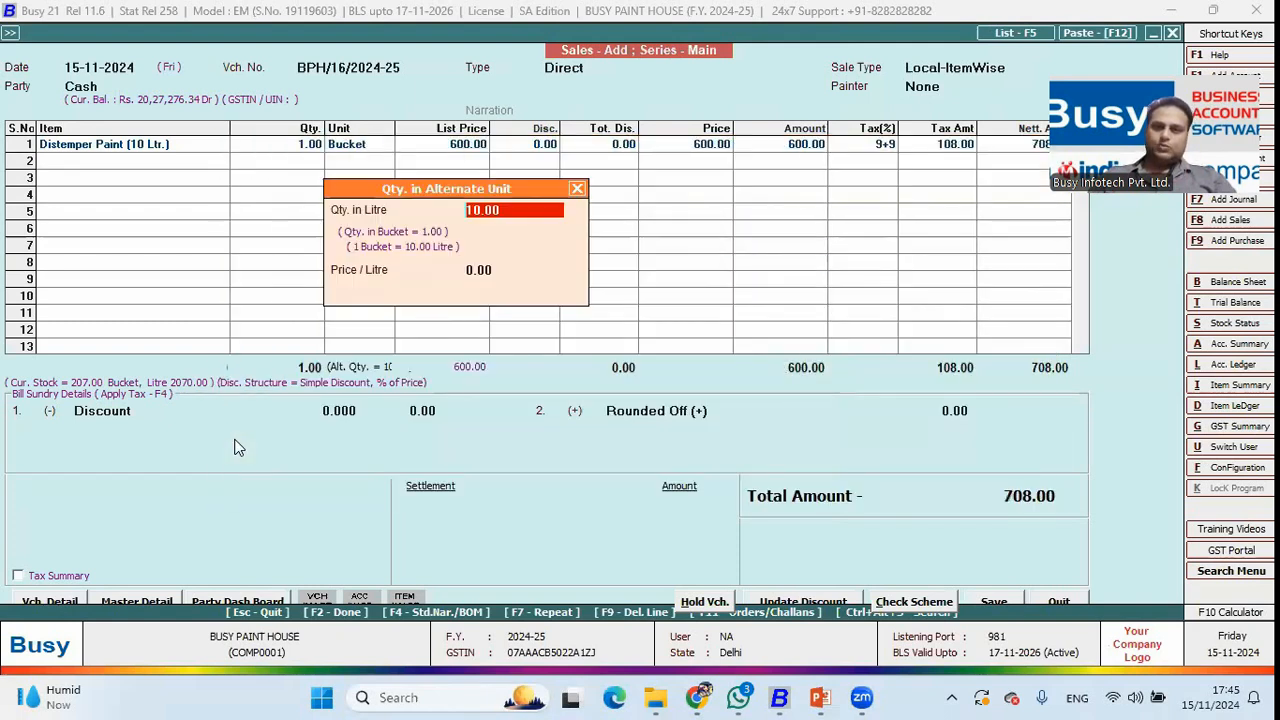
pyautogui.press('Return')
pyautogui.press('F2')
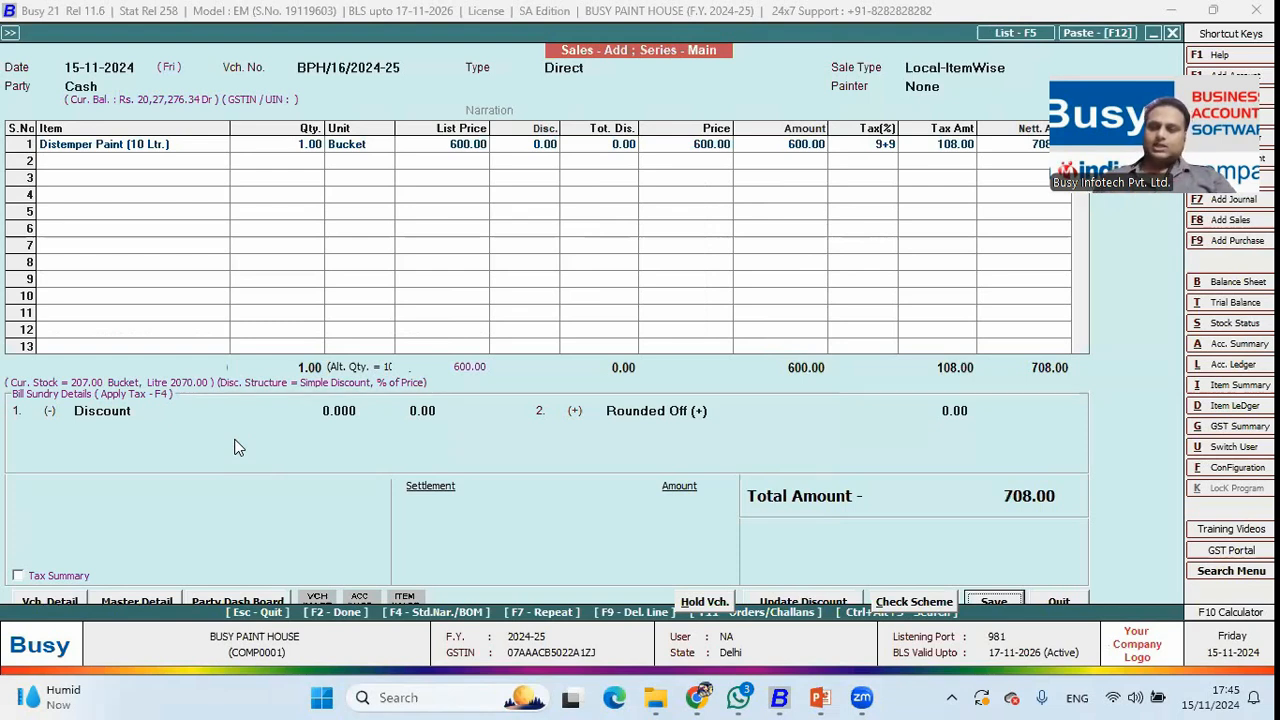
pyautogui.press('Escape')
pyautogui.press('Escape')
pyautogui.press('Escape')
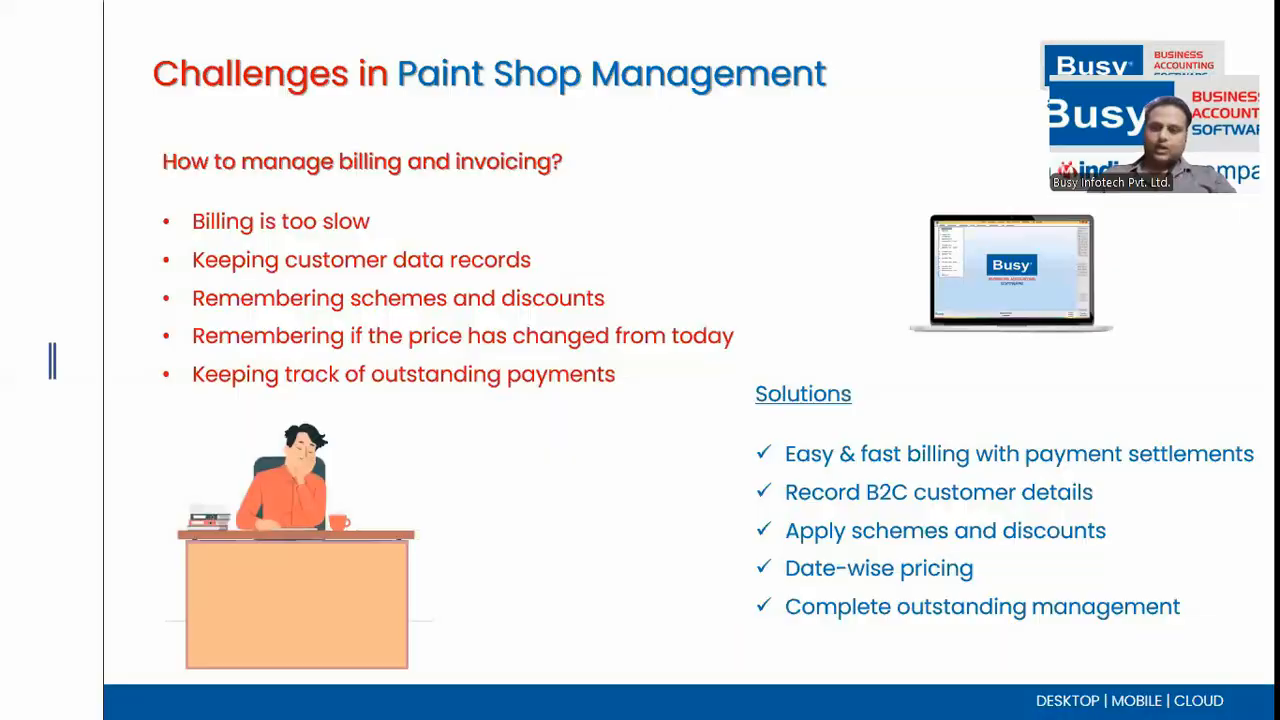
pyautogui.hotkey('alt', 'Tab')
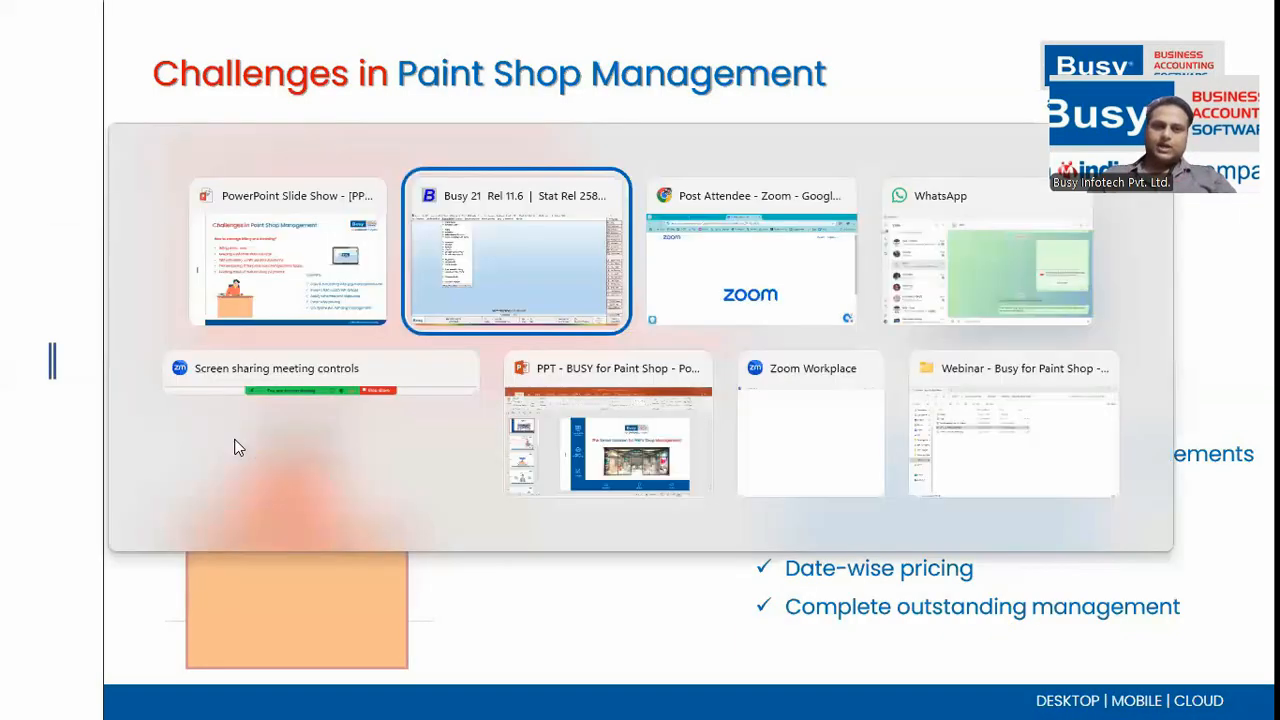
# Return to Busy and browse the Outstanding Analysis reports, dismissing the Bills Receivable prompt.
pyautogui.press('Down')
pyautogui.press('Down')
pyautogui.press('Up')
pyautogui.press('Return')
pyautogui.press('Down')
pyautogui.press('Down')
pyautogui.press('Down')
pyautogui.press('Down')
pyautogui.press('Down')
pyautogui.press('Up')
pyautogui.press('Up')
pyautogui.press('Up')
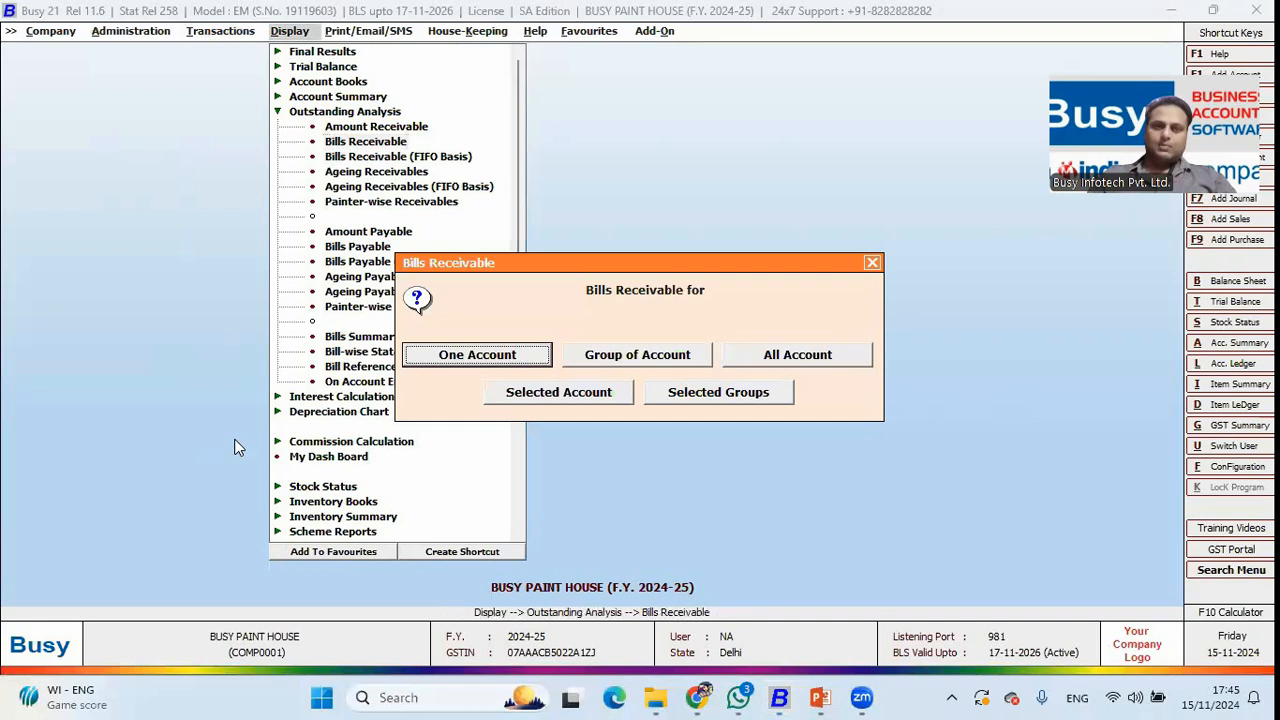
pyautogui.press('Escape')
# Review Amount Receivable for all accounts: three parties totalling 11,529.00.
pyautogui.press('Up')
pyautogui.press('Up')
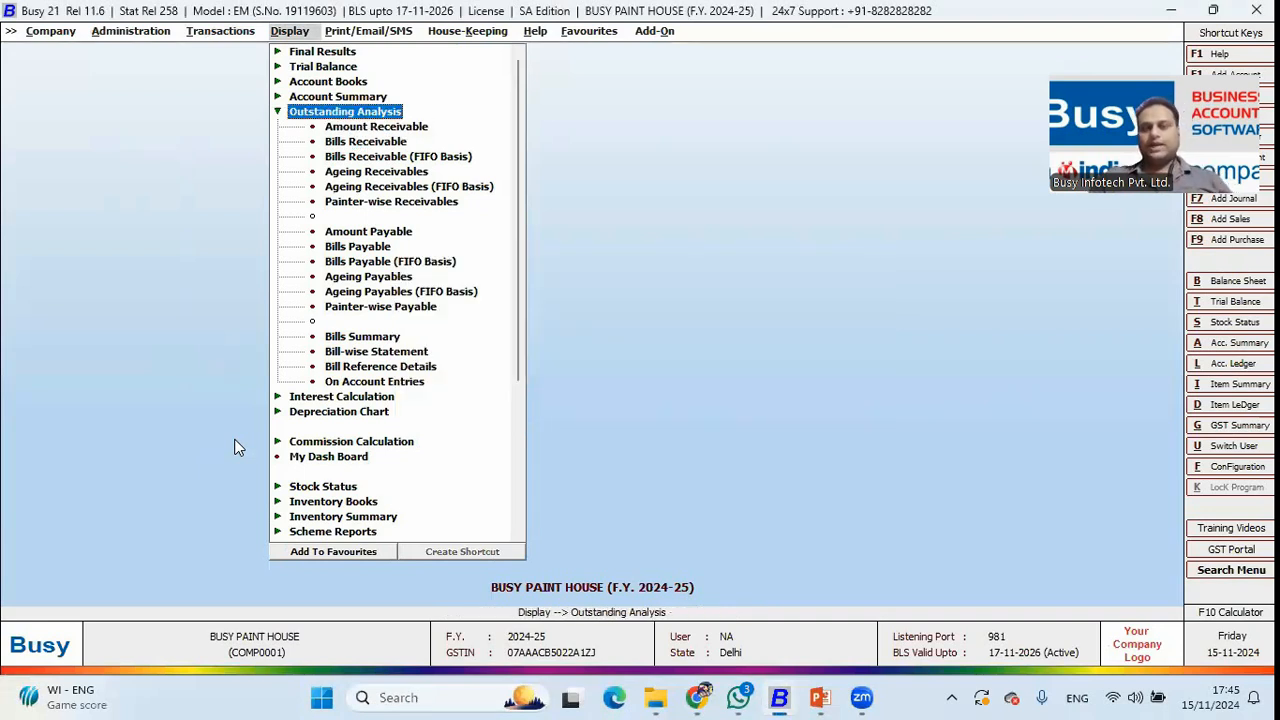
pyautogui.press('Down')
pyautogui.press('Down')
pyautogui.press('Up')
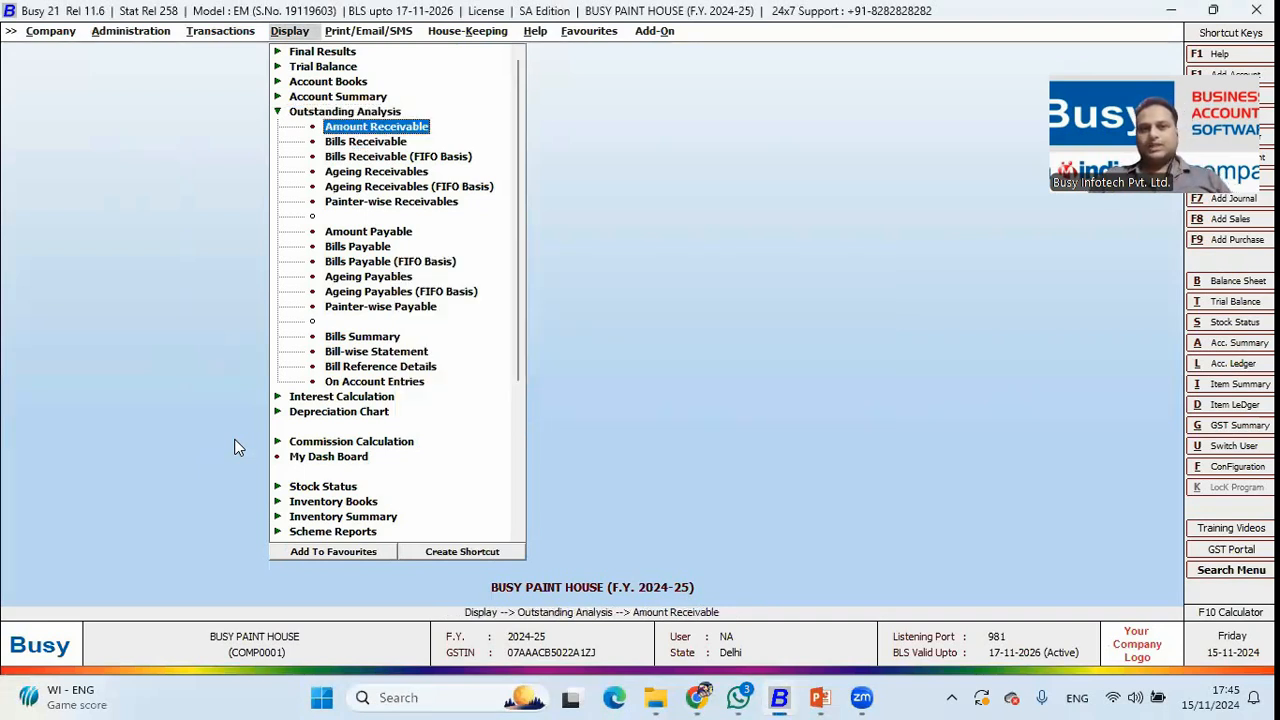
pyautogui.press('Return')
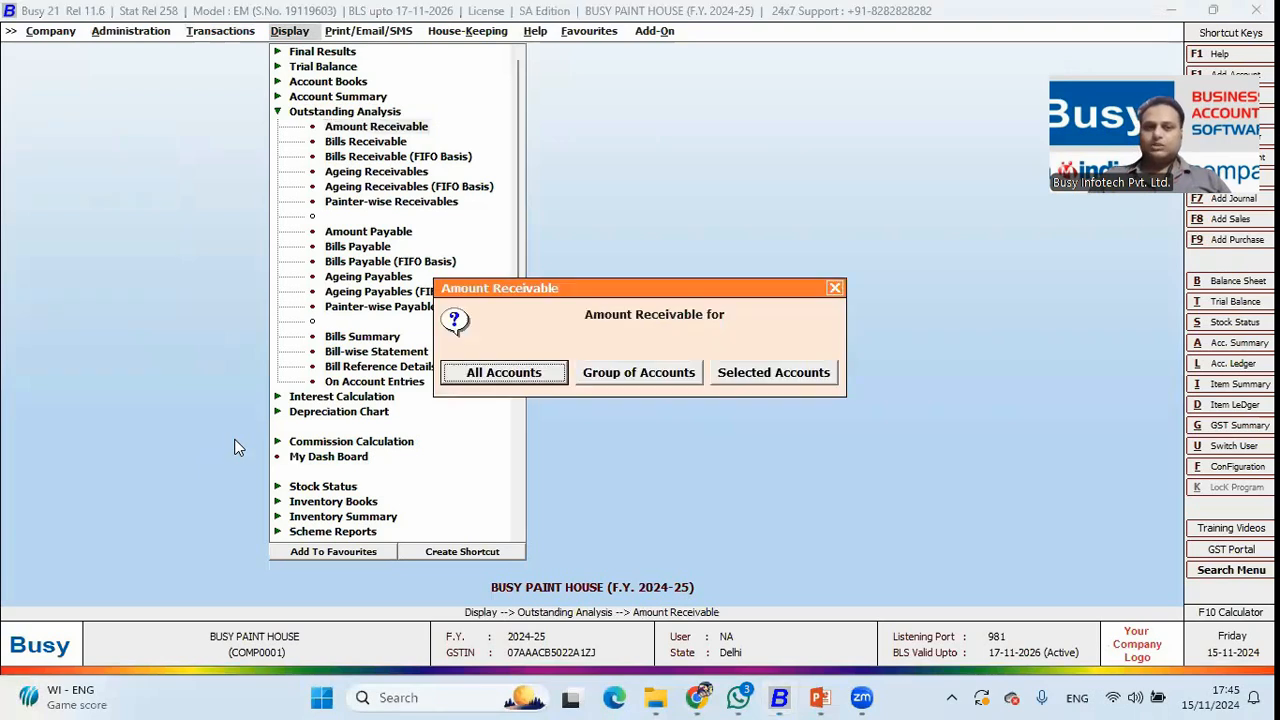
pyautogui.press('Return')
pyautogui.press('Return')
pyautogui.press('Return')
pyautogui.press('Return')
pyautogui.press('Return')
pyautogui.press('Return')
pyautogui.press('Return')
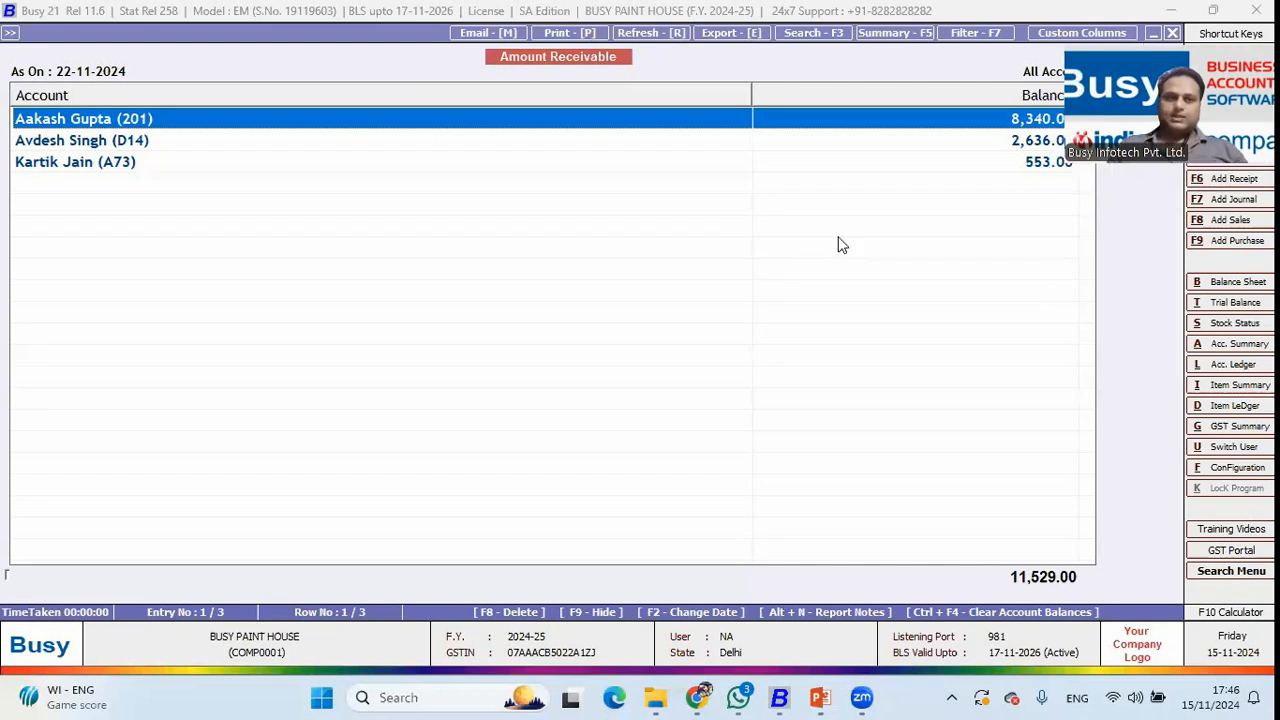
pyautogui.click(1024, 144)
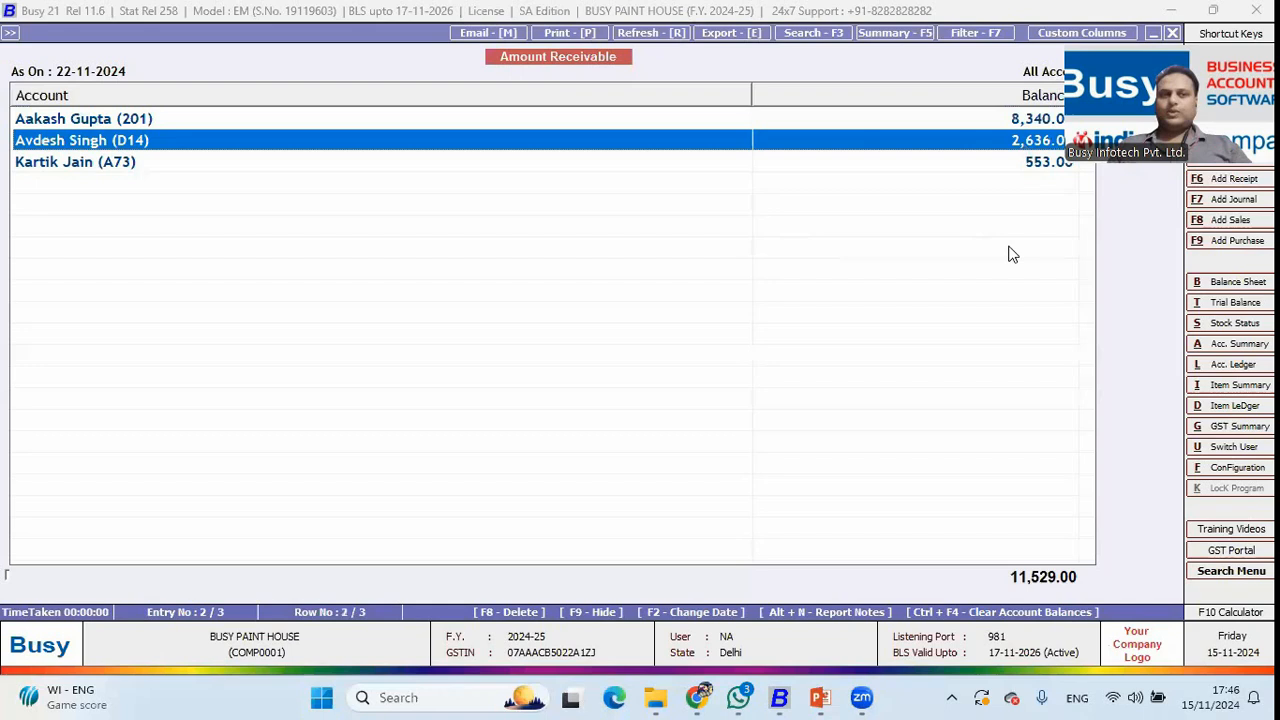
pyautogui.click(1012, 163)
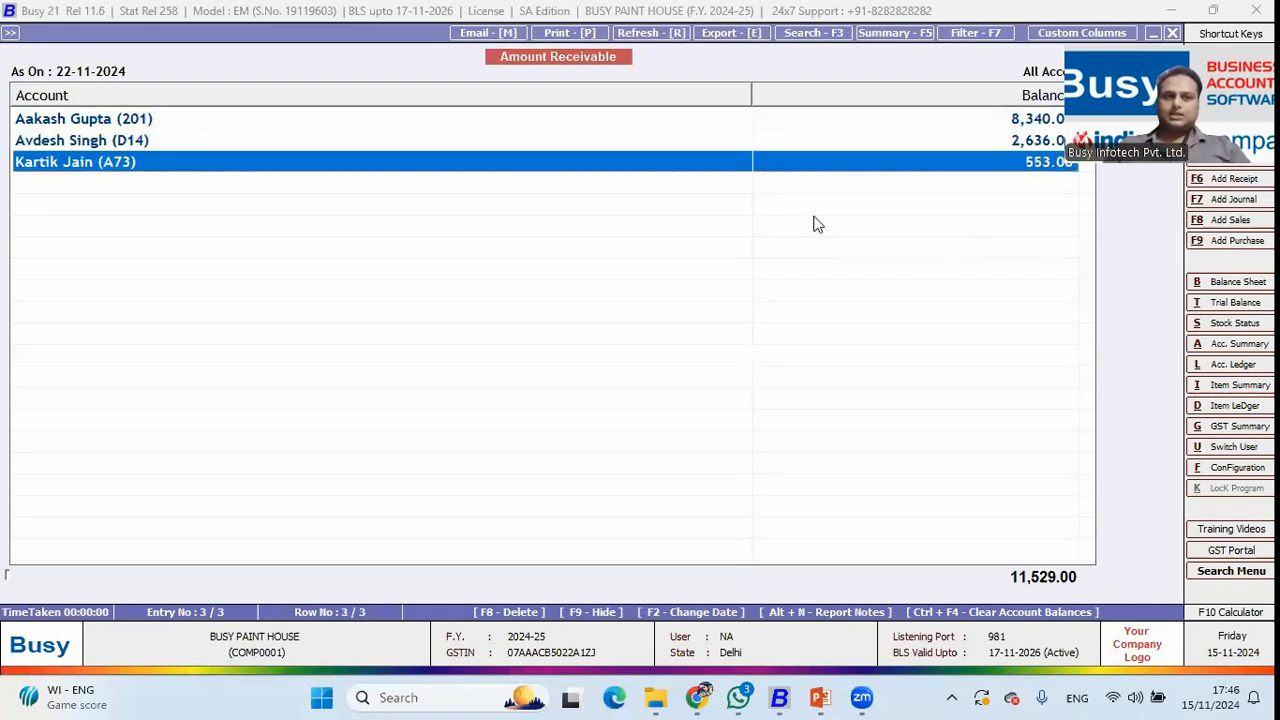
pyautogui.press('Escape')
pyautogui.press('Escape')
pyautogui.press('Down')
pyautogui.press('Down')
pyautogui.press('Down')
# List Bills Receivable for all accounts, showing four pending sale bills totalling 11,529.00.
pyautogui.press('Up')
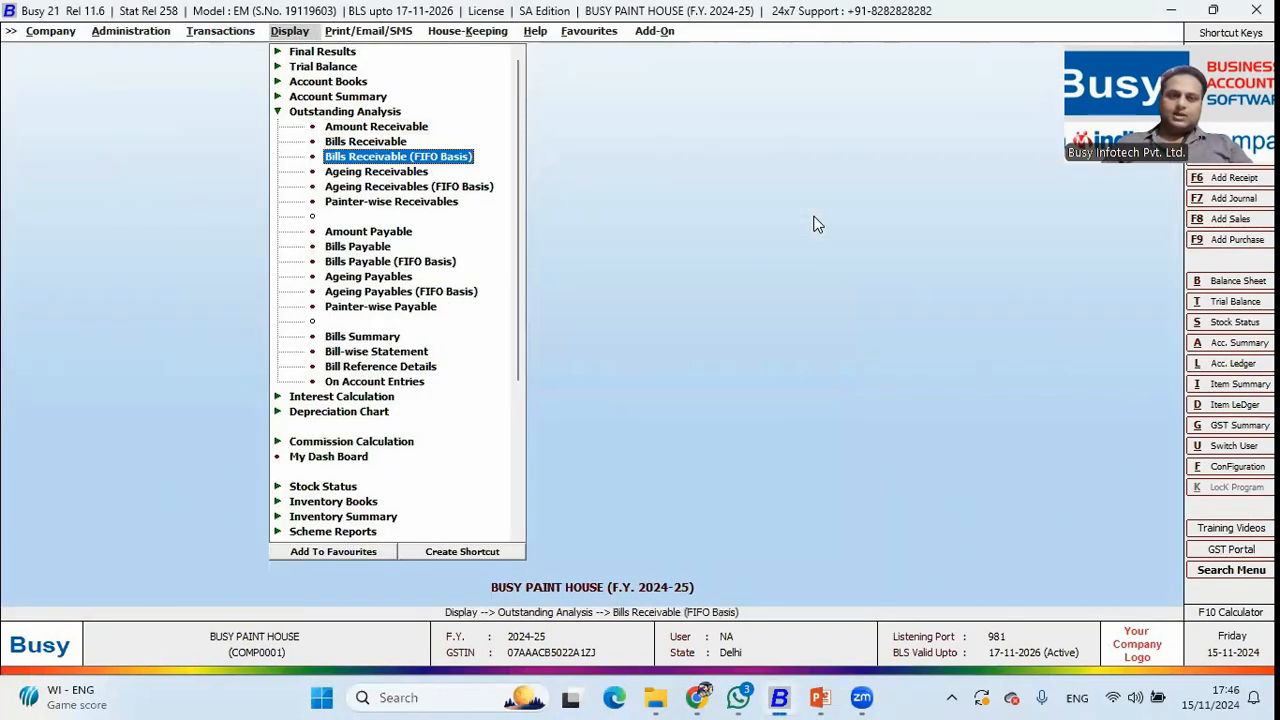
pyautogui.press('Up')
pyautogui.press('Return')
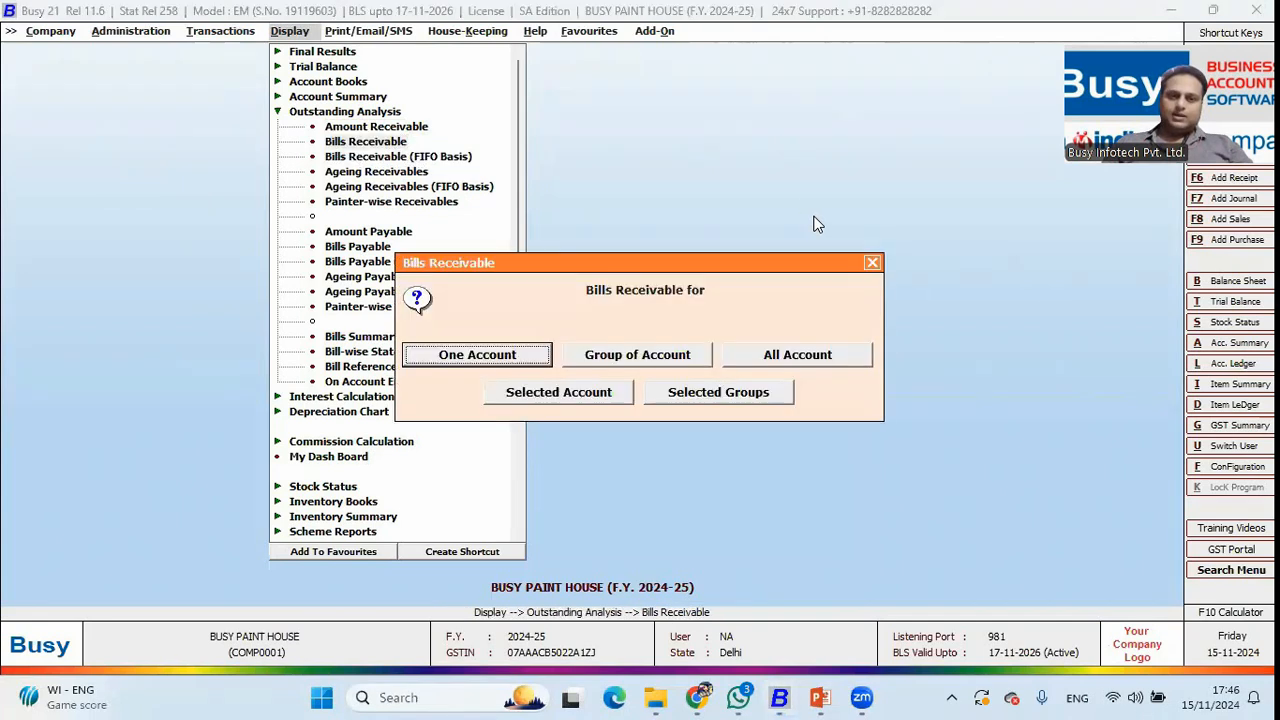
pyautogui.press('Right')
pyautogui.press('Right')
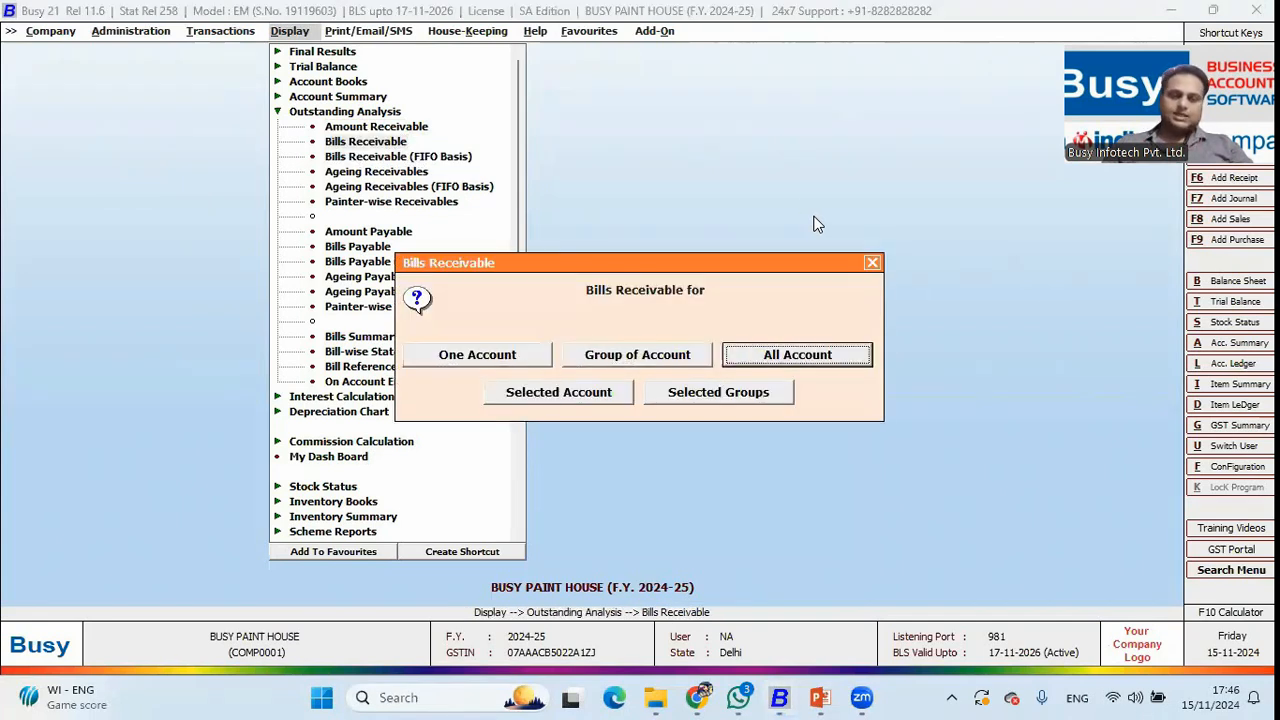
pyautogui.press('Return')
pyautogui.press('Return')
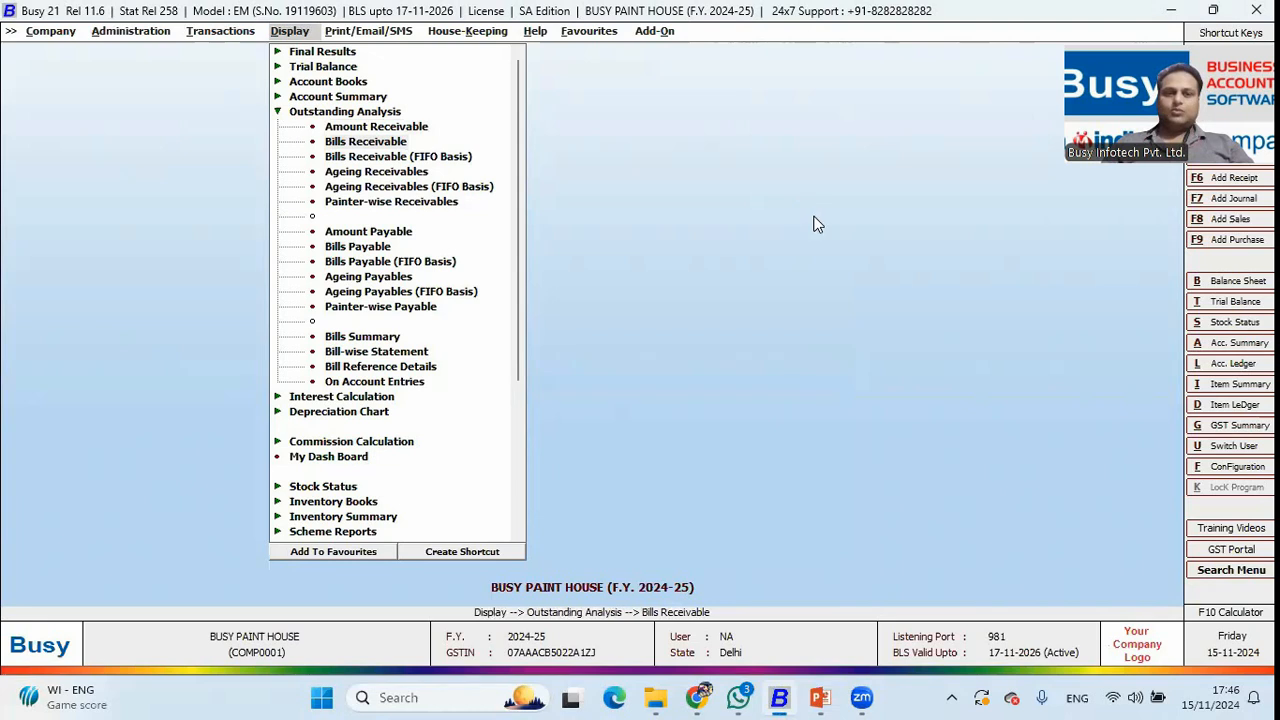
pyautogui.press('F2')
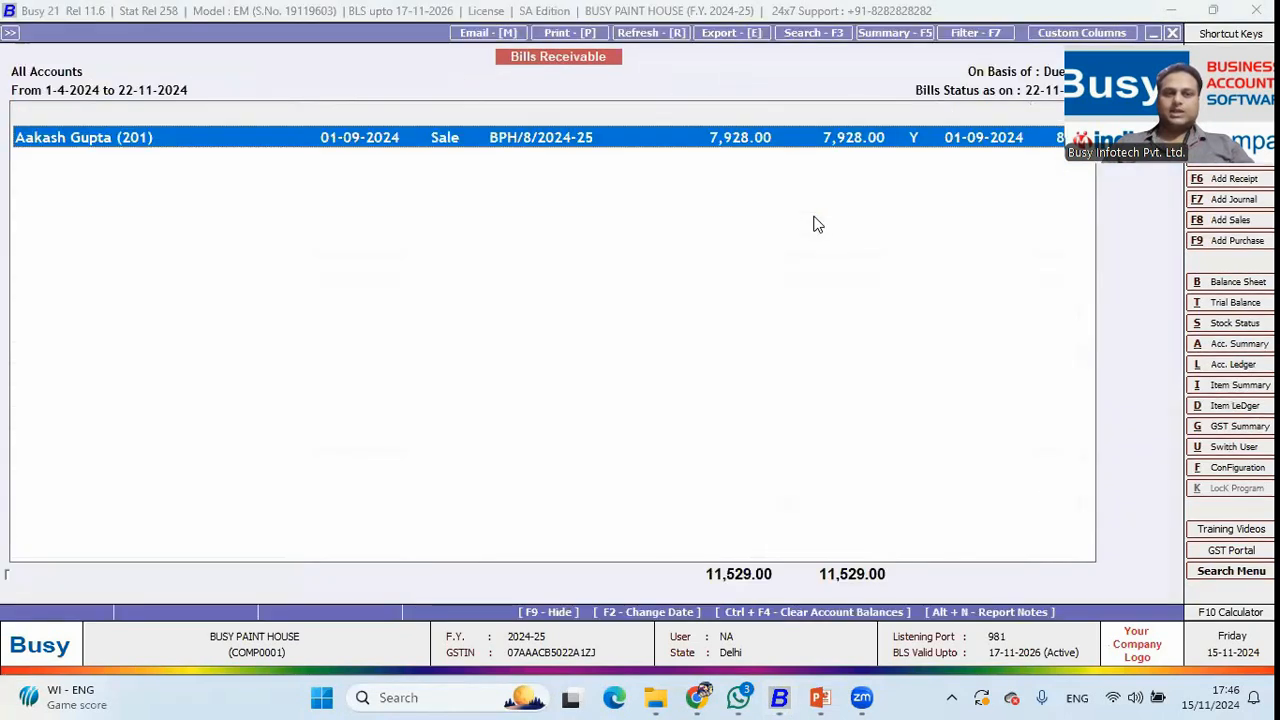
pyautogui.press('Up')
pyautogui.press('Up')
pyautogui.press('Up')
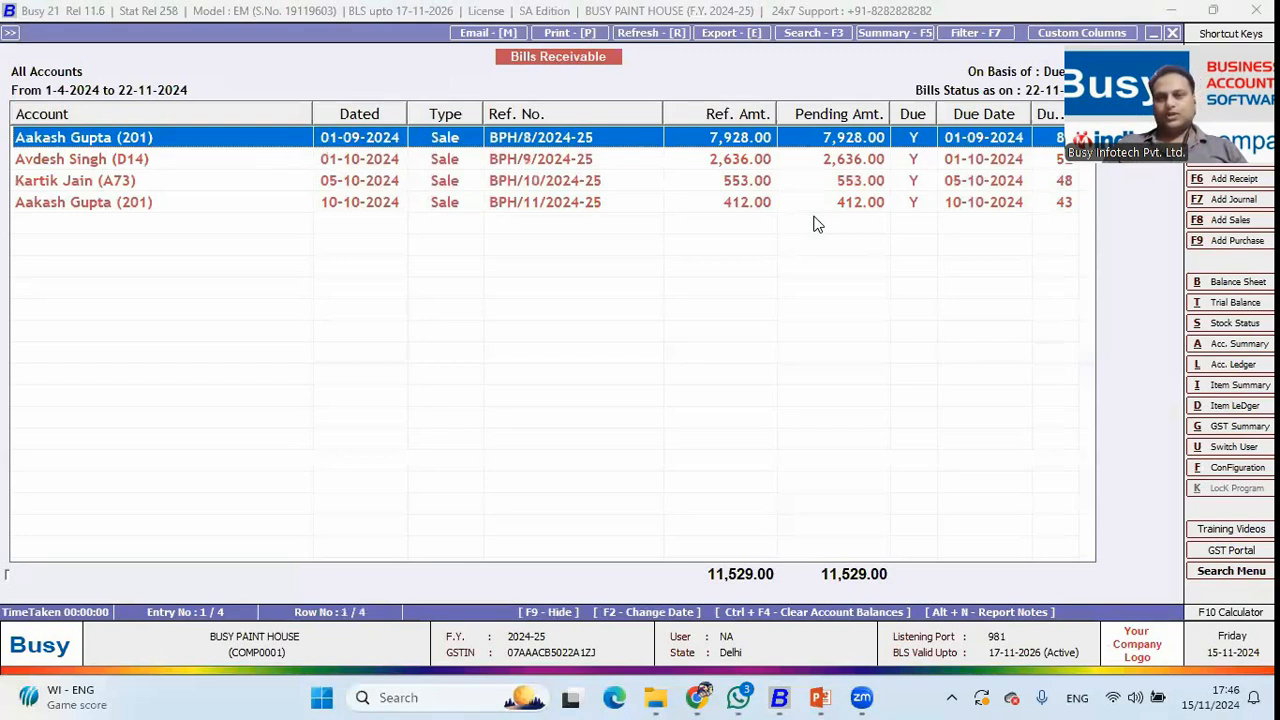
# Leave the bills report and move to Outstanding Analysis under the Print/Email/SMS reports.
pyautogui.press('Escape')
pyautogui.press('Escape')
pyautogui.press('Escape')
pyautogui.press('Escape')
pyautogui.press('Escape')
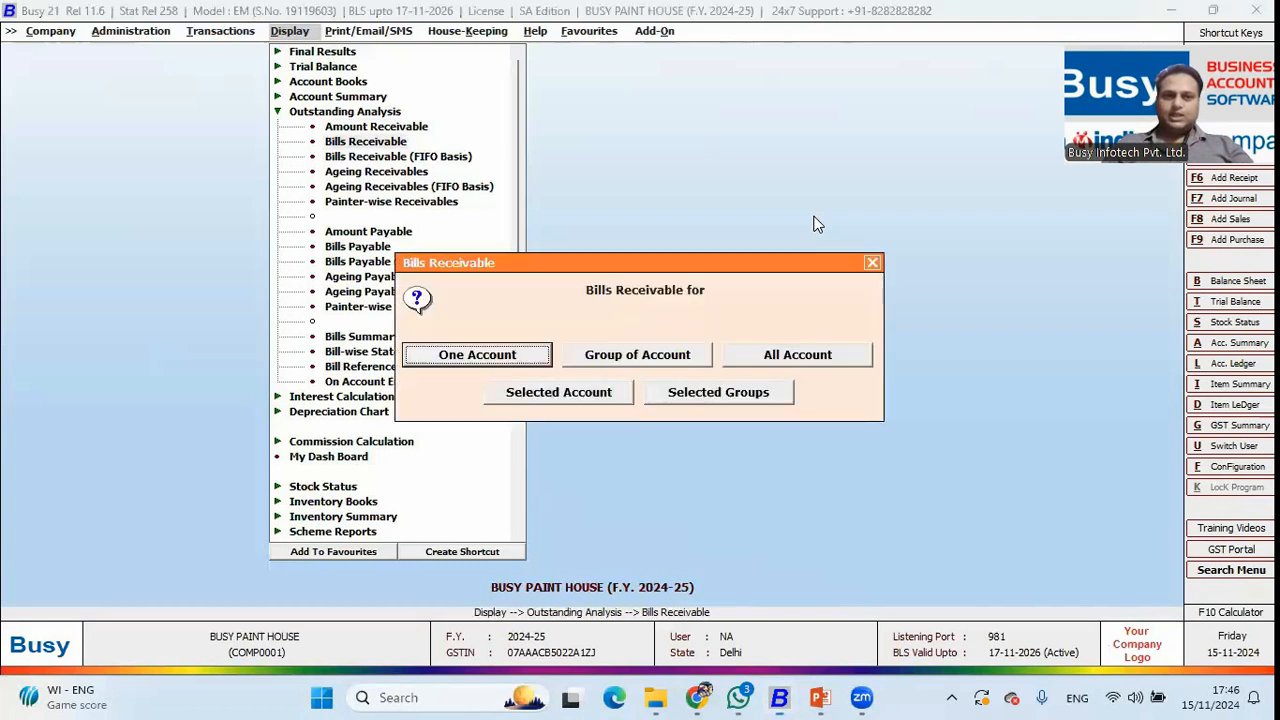
pyautogui.press('Right')
pyautogui.press('Down')
pyautogui.press('Down')
pyautogui.press('Down')
pyautogui.press('Down')
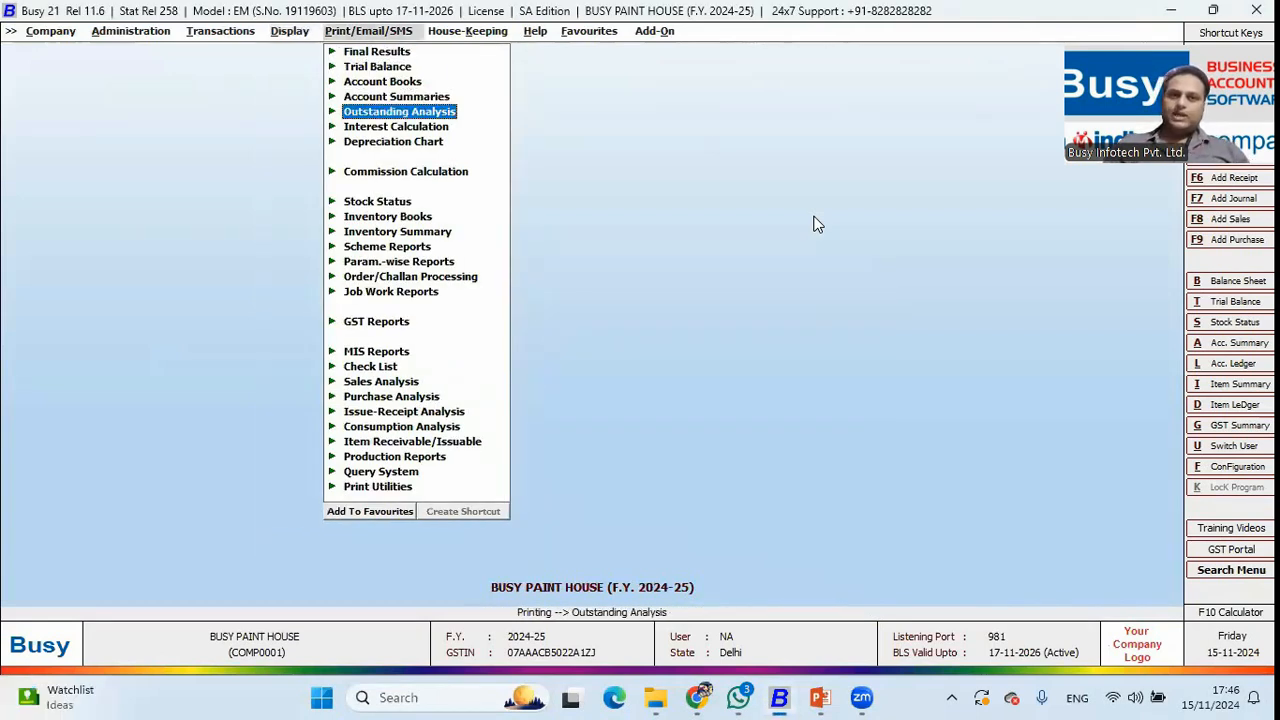
# Set up a Payment Reminder letter showing pending bills for one selected customer.
pyautogui.press('Return')
pyautogui.press('Down')
pyautogui.press('Down')
pyautogui.press('Down')
pyautogui.press('Down')
pyautogui.press('Down')
pyautogui.press('Down')
pyautogui.press('Down')
pyautogui.press('Down')
pyautogui.press('Down')
pyautogui.press('Down')
pyautogui.press('Down')
pyautogui.press('Down')
pyautogui.press('Down')
pyautogui.press('Down')
pyautogui.press('Down')
pyautogui.press('Down')
pyautogui.press('Down')
pyautogui.press('Down')
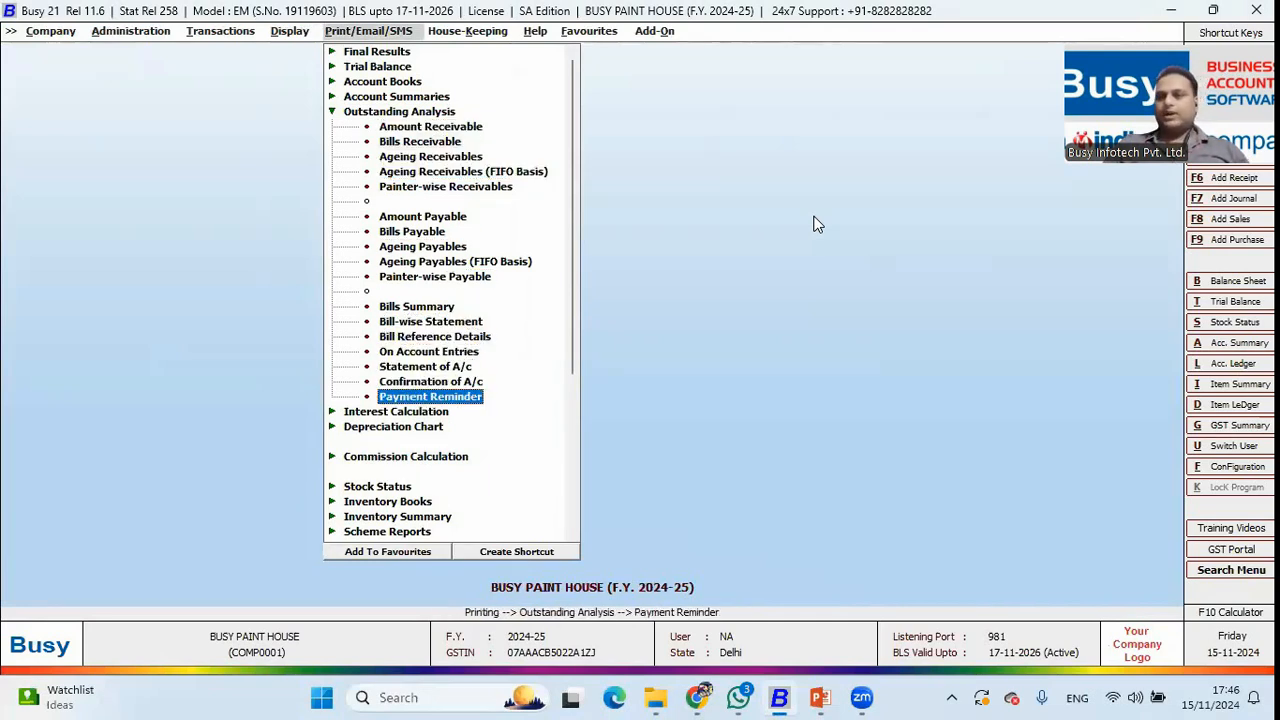
pyautogui.press('Return')
pyautogui.press('Right')
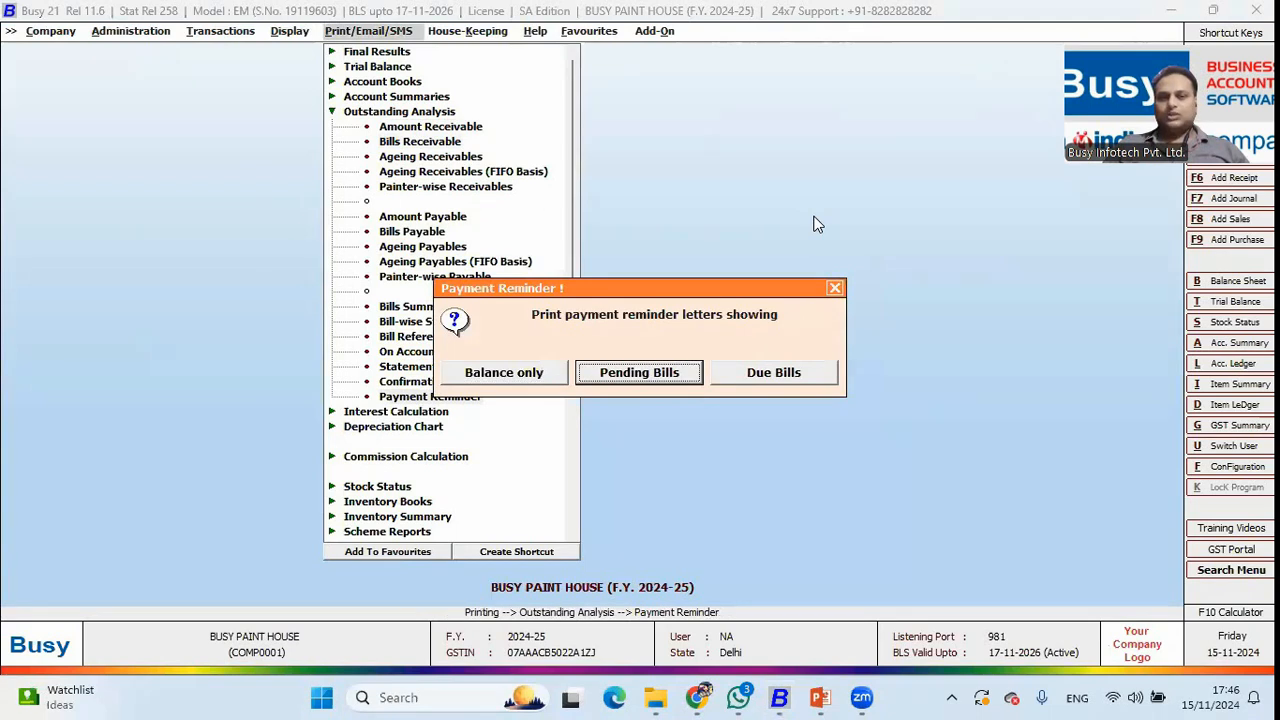
pyautogui.press('Return')
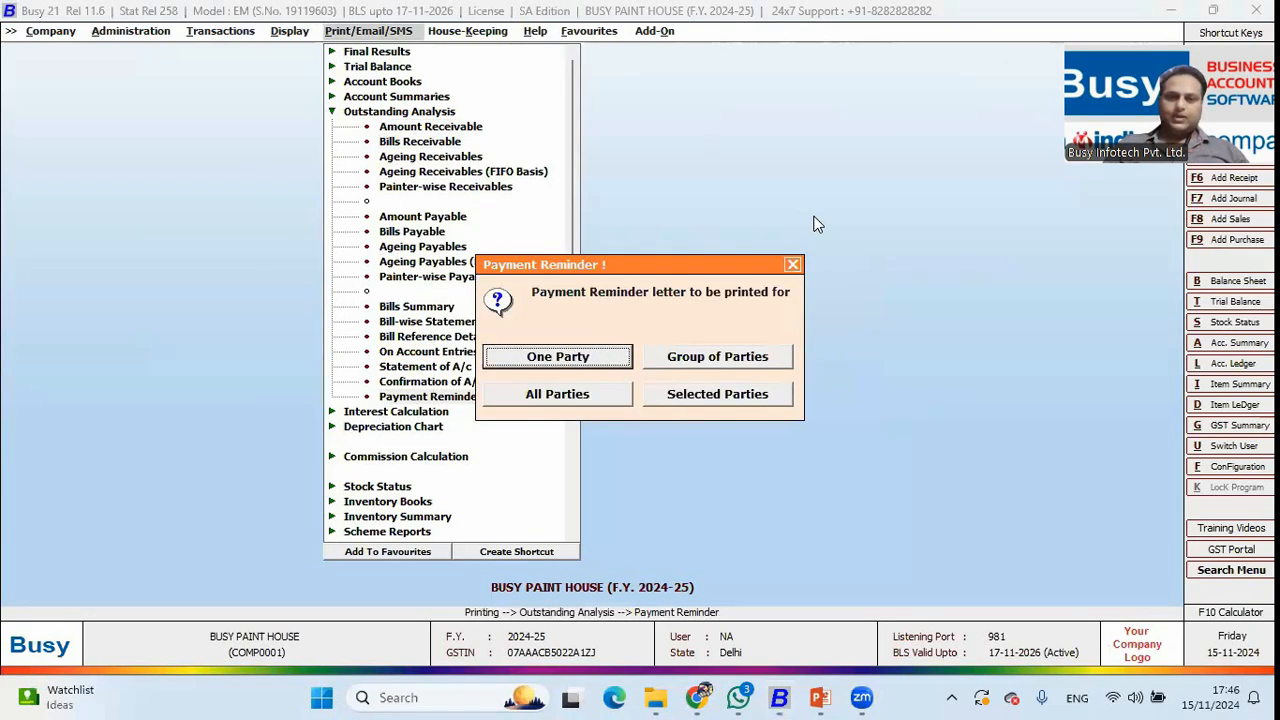
pyautogui.press('Escape')
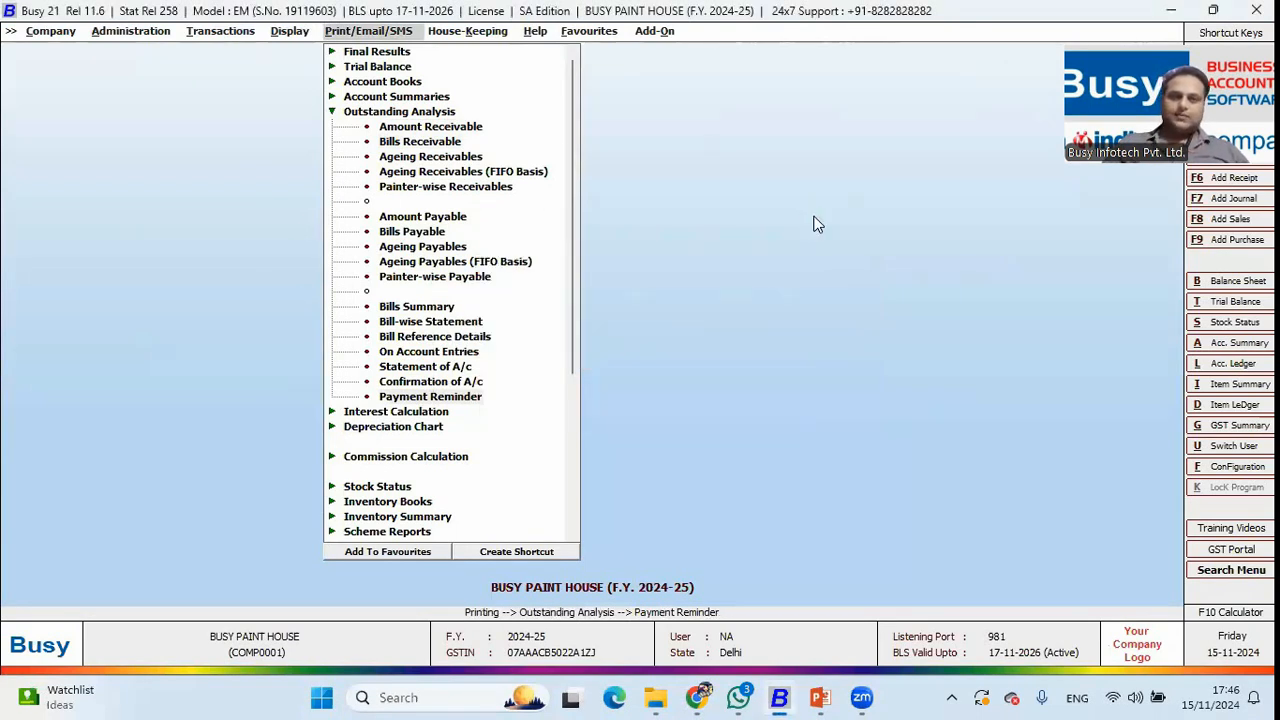
pyautogui.press('Return')
pyautogui.press('Return')
pyautogui.press('Return')
pyautogui.press('Return')
pyautogui.press('Return')
pyautogui.press('Return')
pyautogui.press('Return')
pyautogui.press('Return')
pyautogui.press('Return')
pyautogui.press('Return')
pyautogui.press('Return')
pyautogui.press('Return')
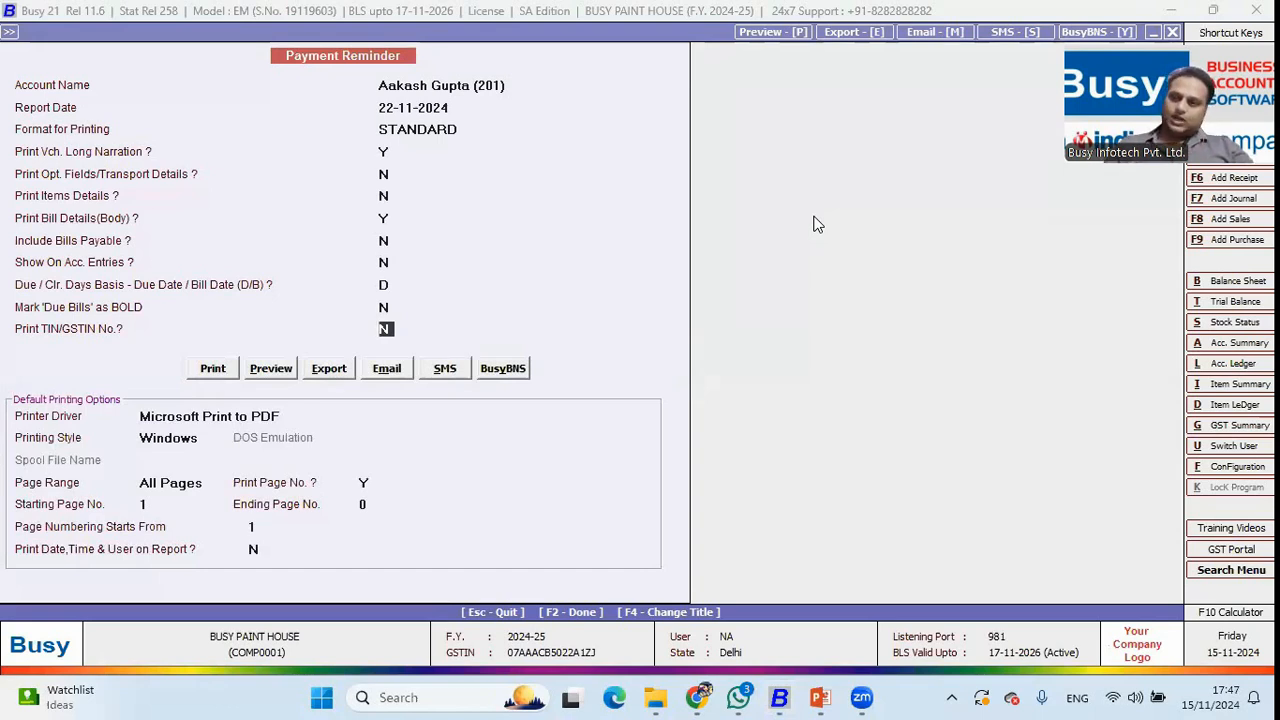
pyautogui.press('Return')
# Preview the 22-11-2024 reminder listing two pending bills totalling 8,340.00, then close it.
pyautogui.press('Right')
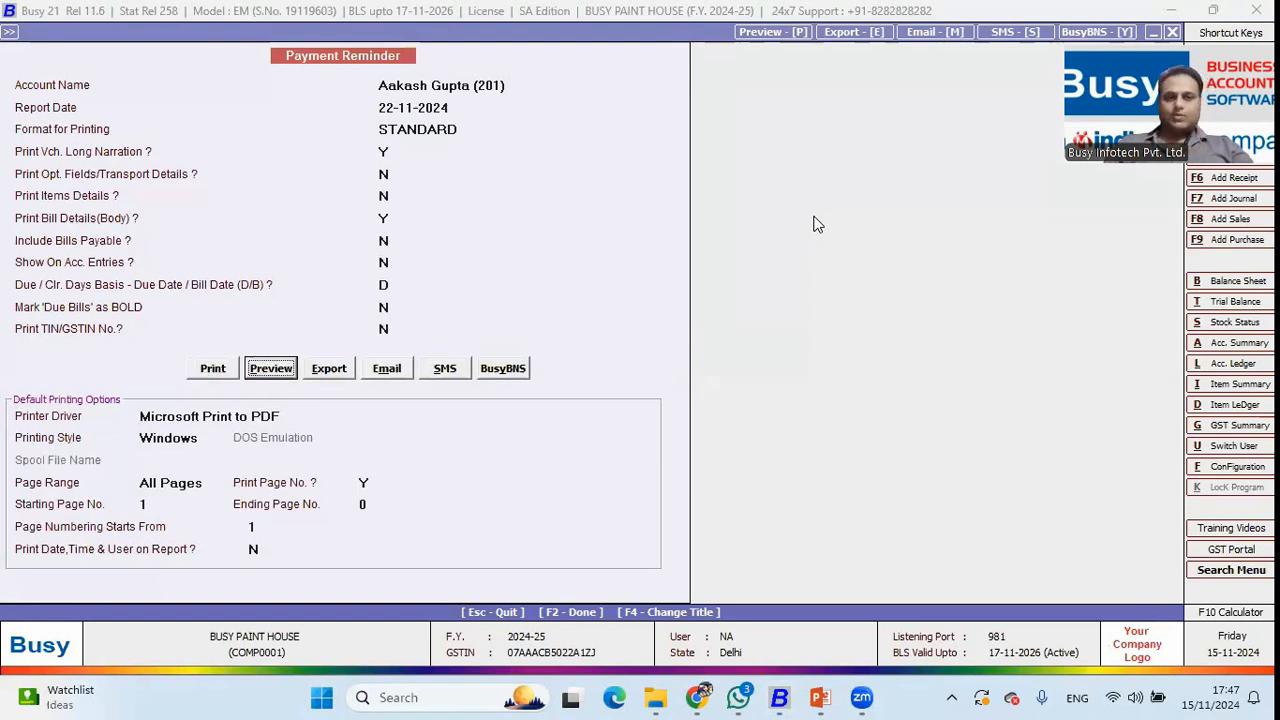
pyautogui.press('Return')
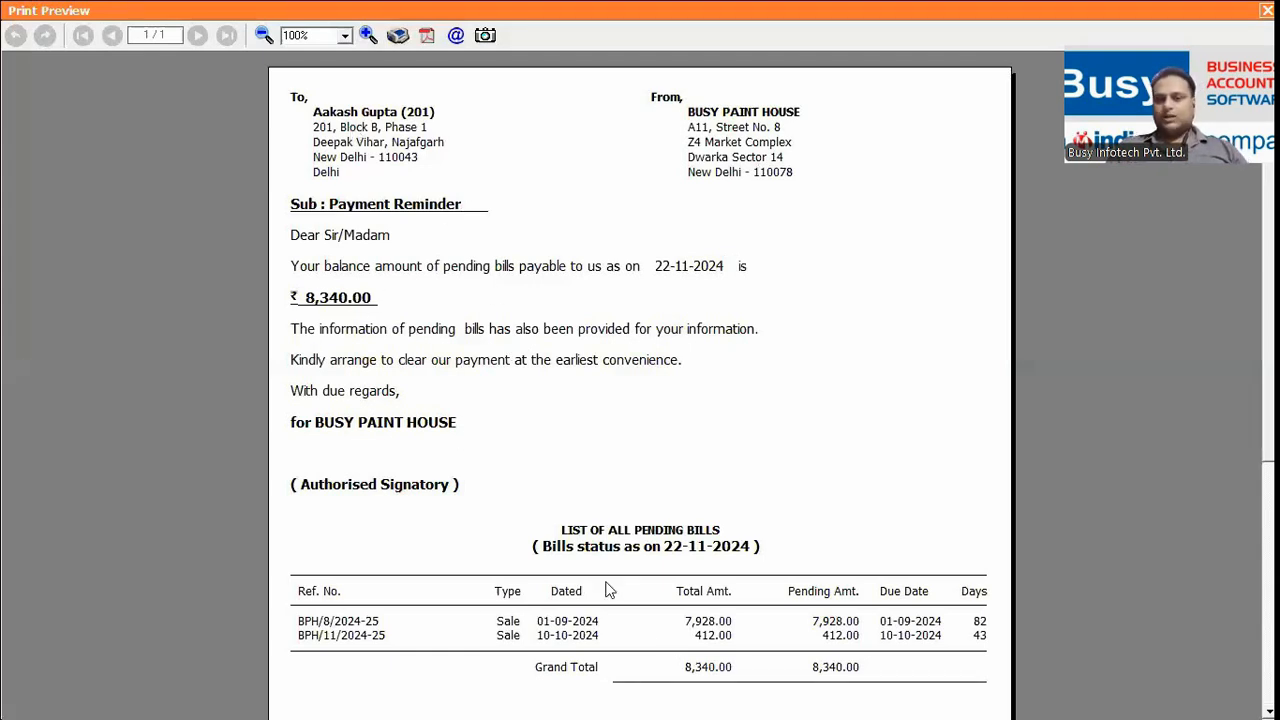
pyautogui.press('Escape')
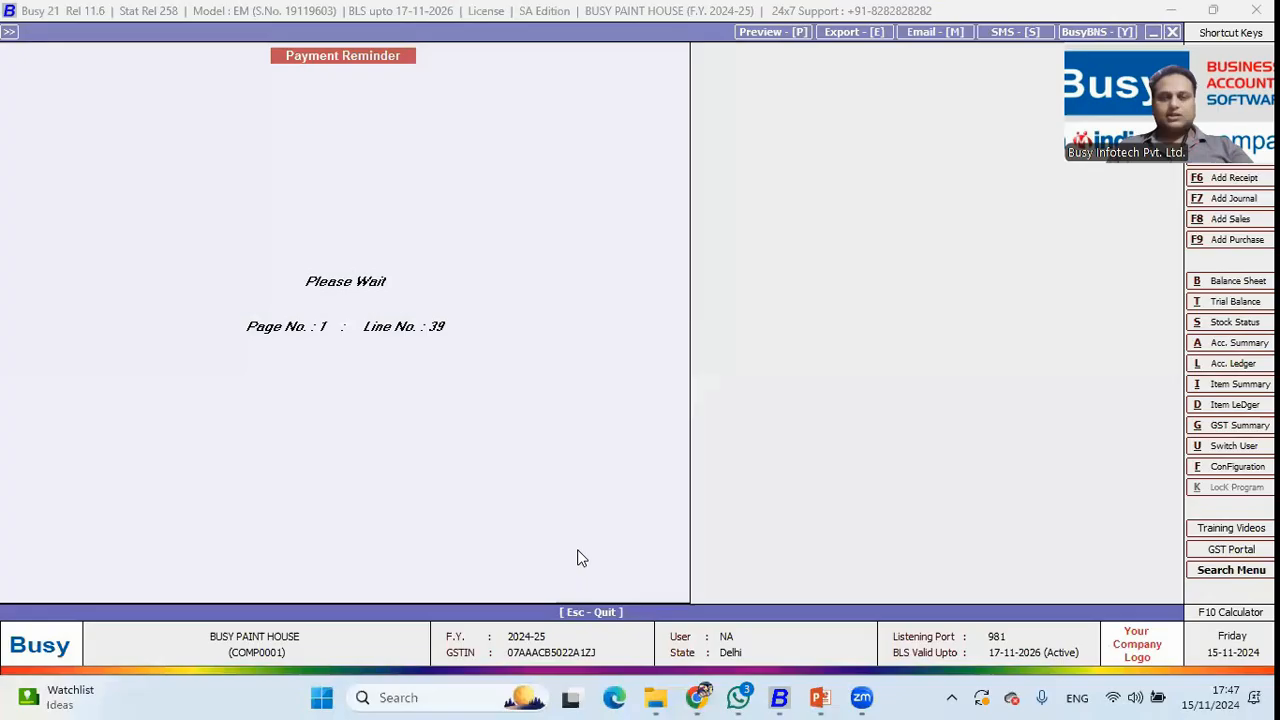
# Set the reminder's message service to What's App and quit without sending.
pyautogui.click(441, 368)
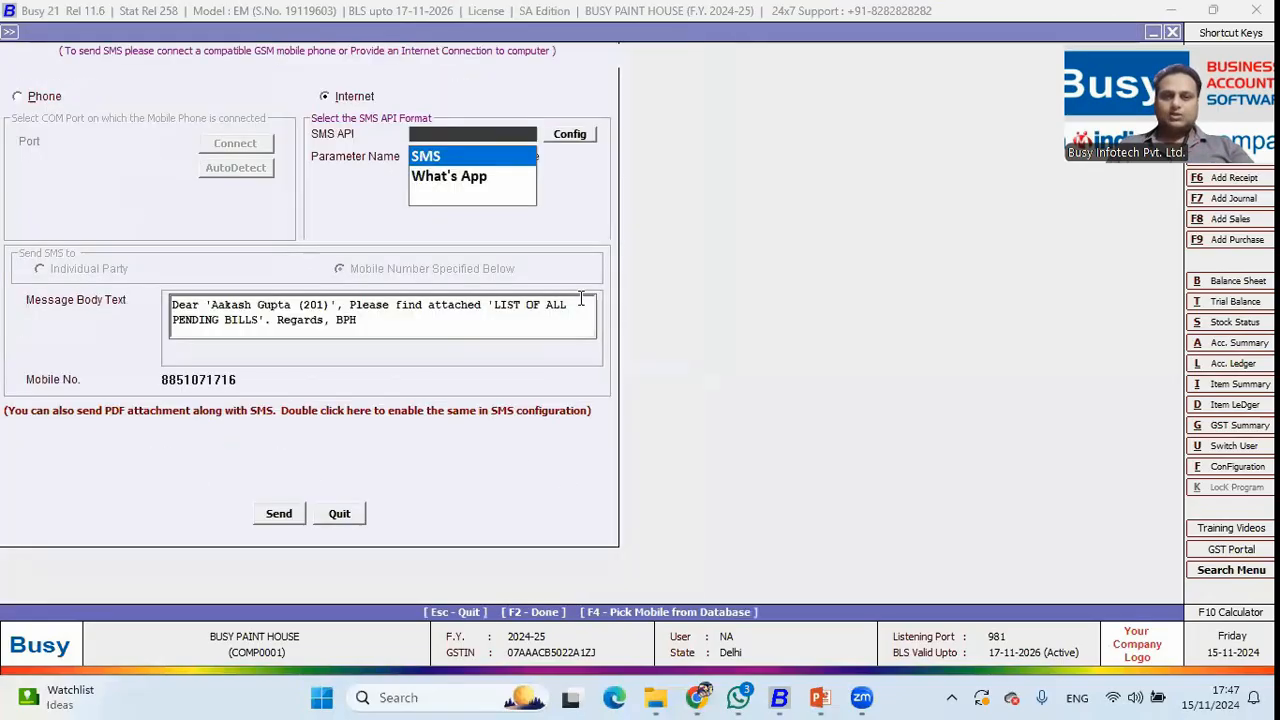
pyautogui.press('Down')
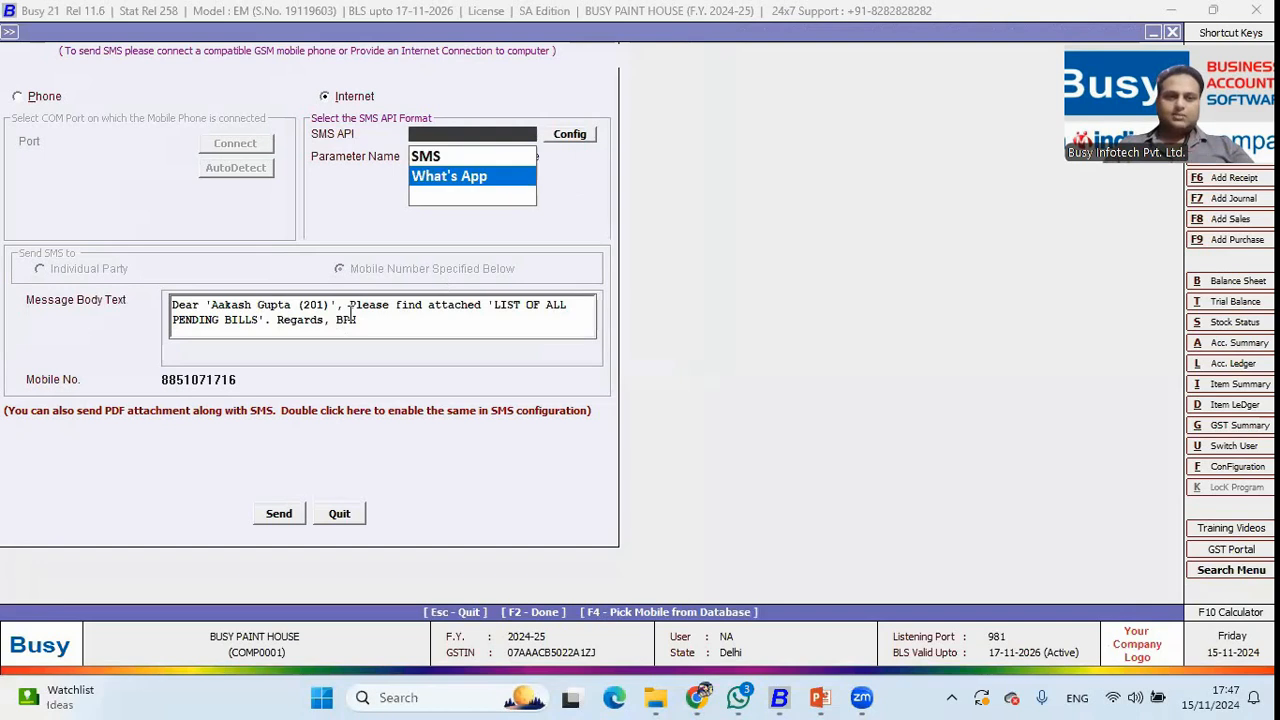
pyautogui.press('Return')
pyautogui.click(339, 330)
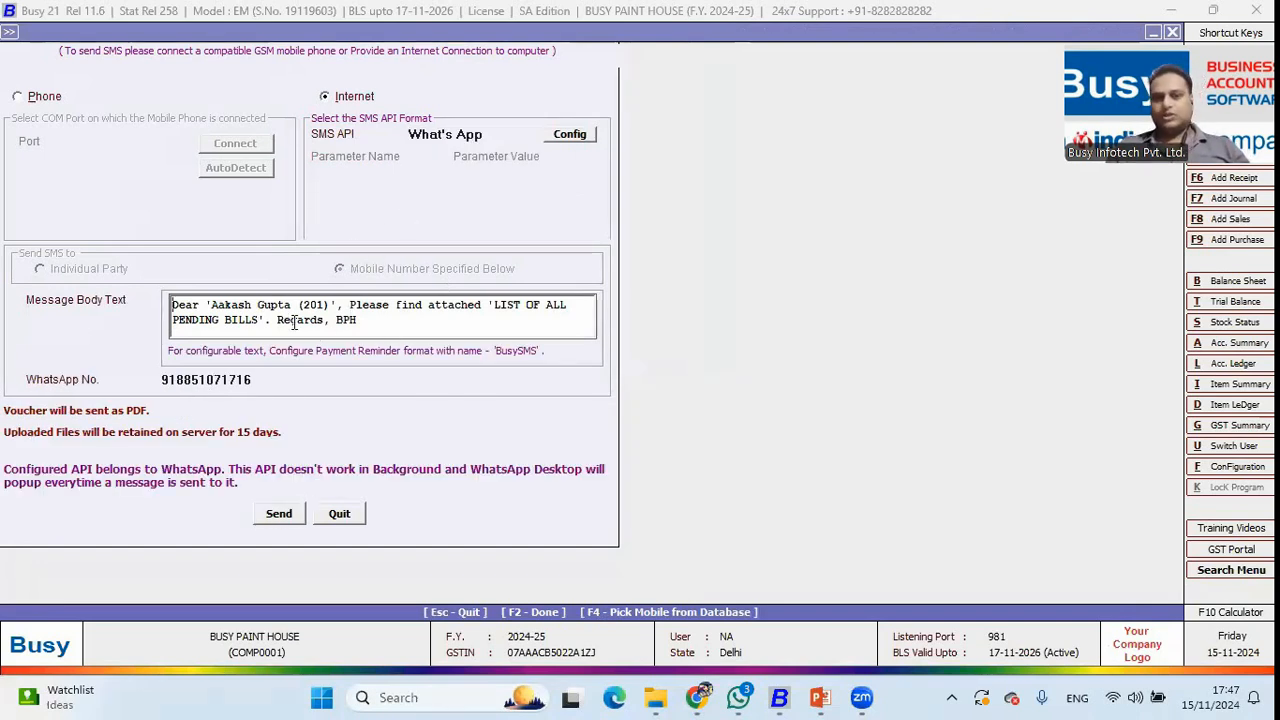
pyautogui.click(334, 508)
# Close the reminder form and advance the presentation to the painter's commissions slide point.
pyautogui.press('Escape')
pyautogui.press('Escape')
pyautogui.press('Escape')
pyautogui.press('Escape')
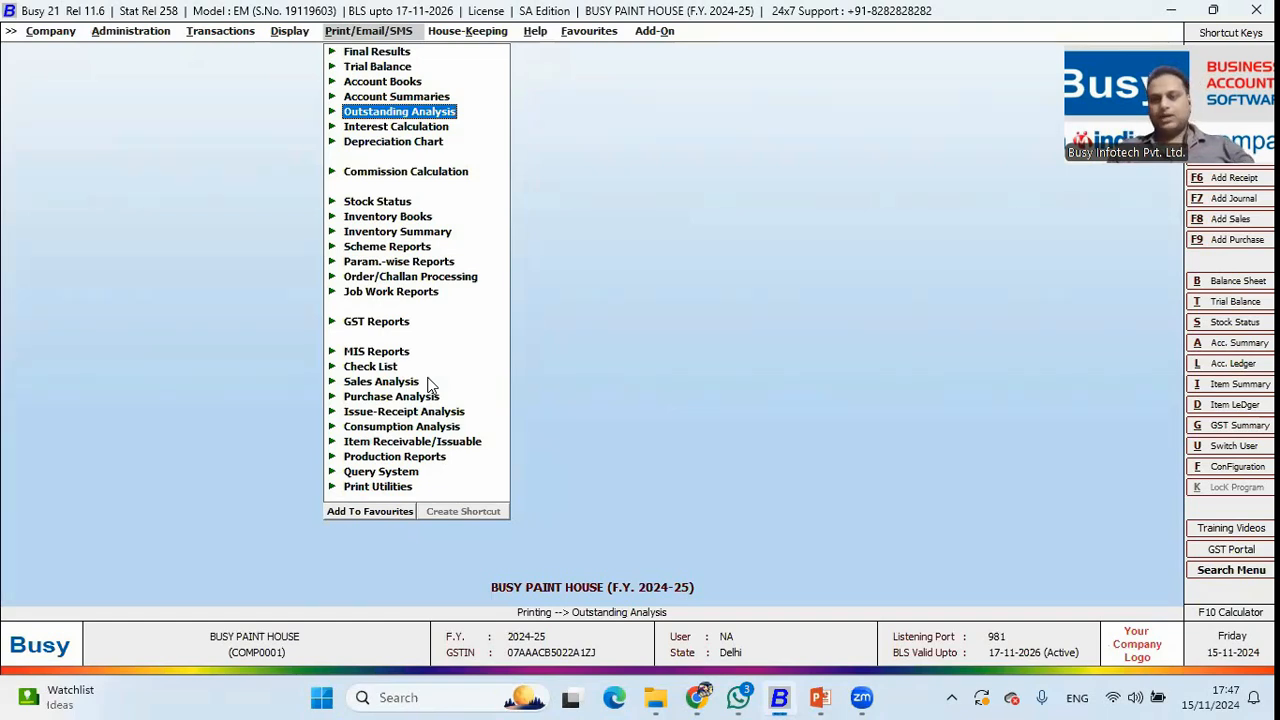
pyautogui.hotkey('alt', 'Tab')
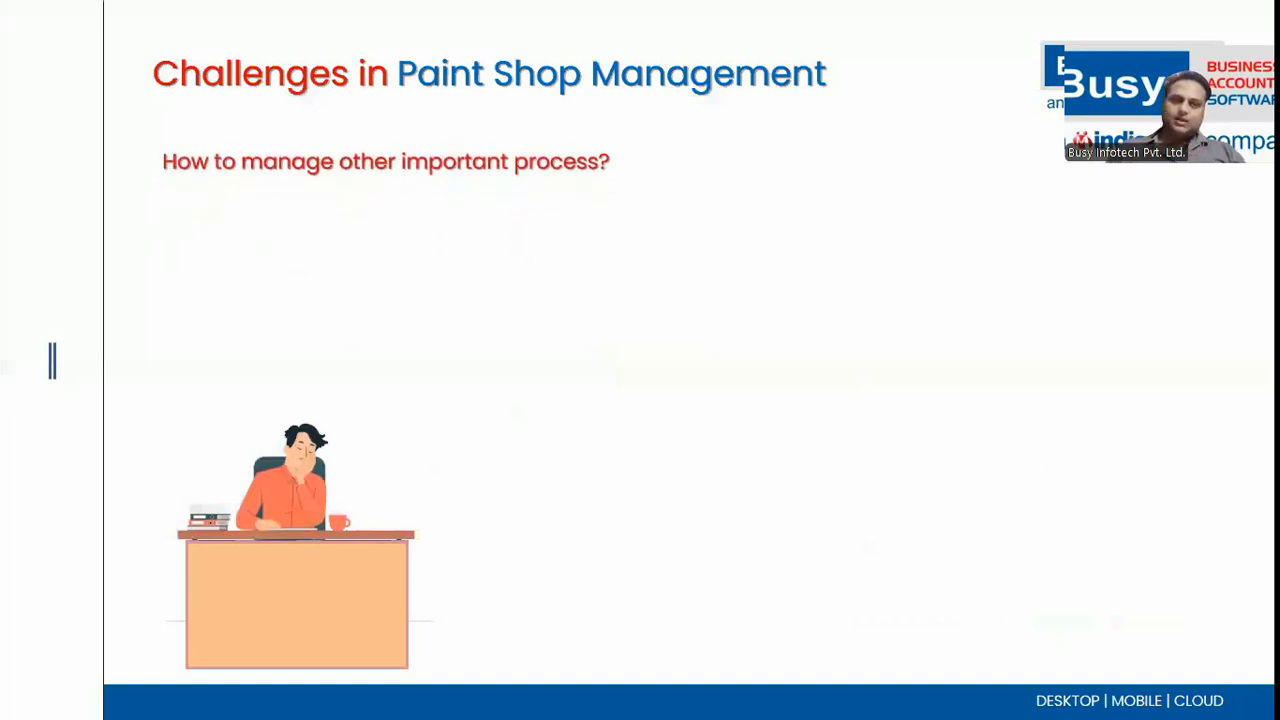
pyautogui.press('Right')
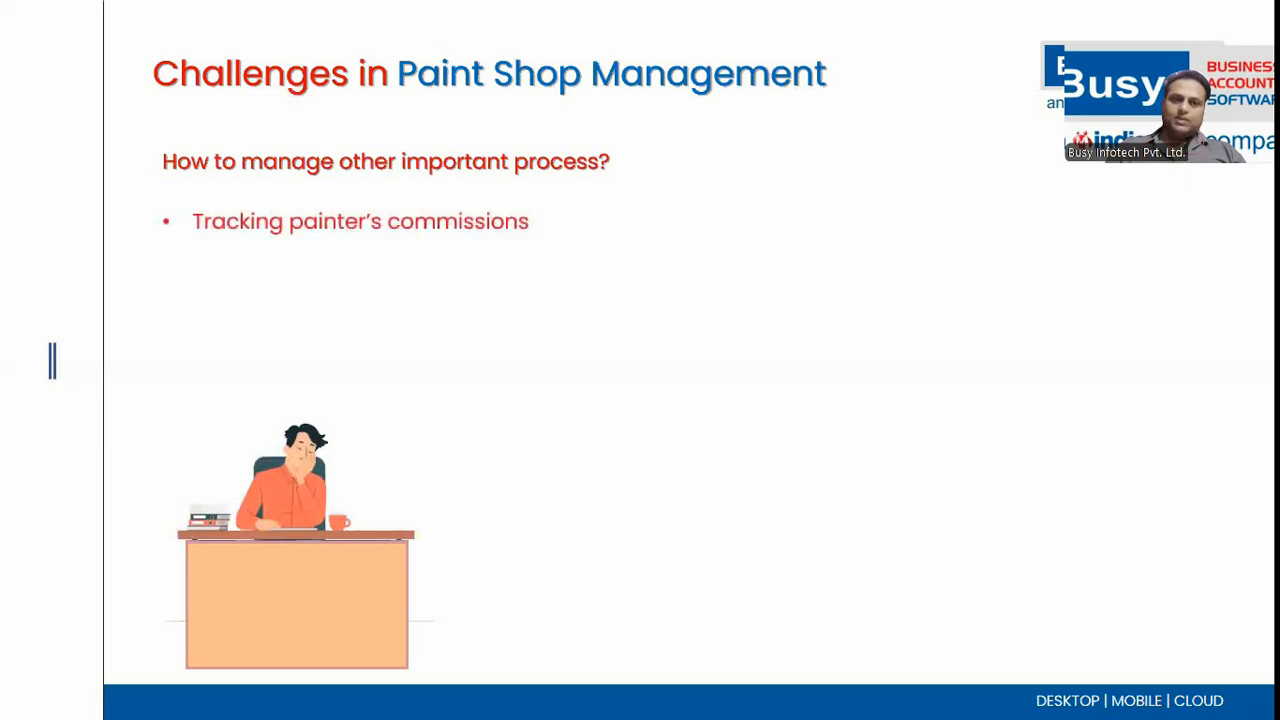
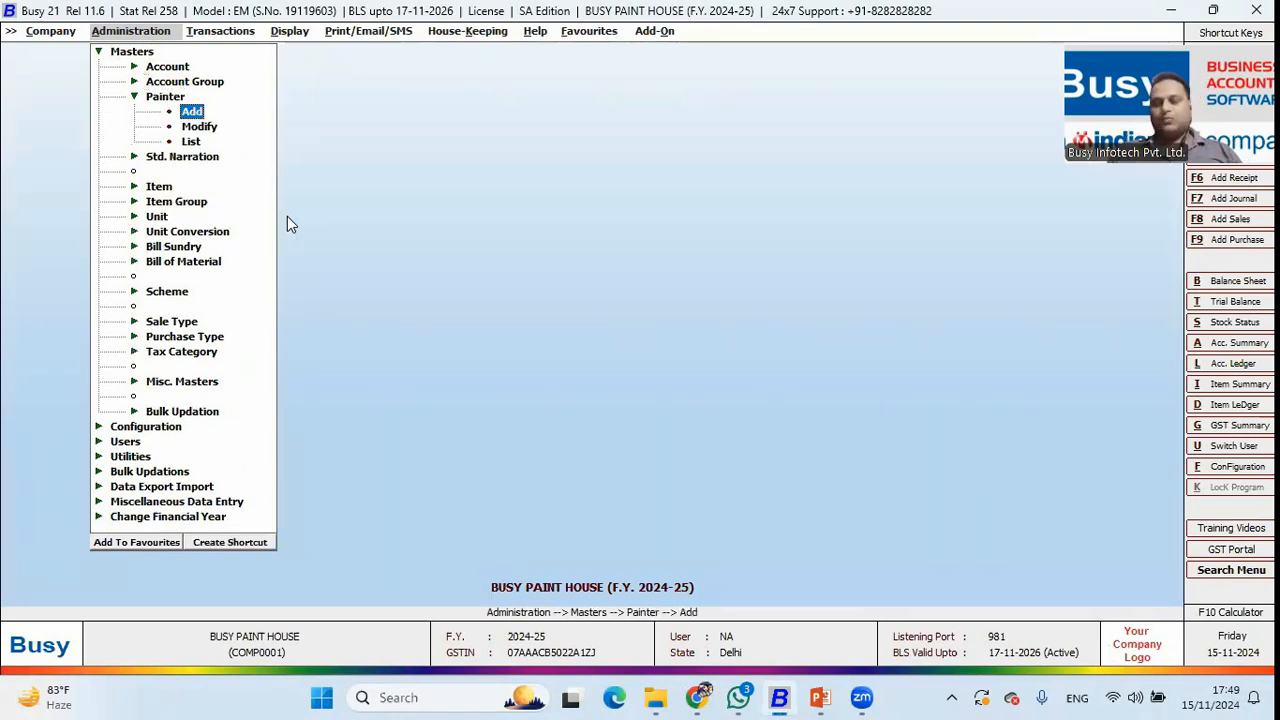
# Open the painter list with contact details and browse through the painter entries.
pyautogui.press('Down')
pyautogui.press('Down')
pyautogui.press('Return')
pyautogui.press('Return')
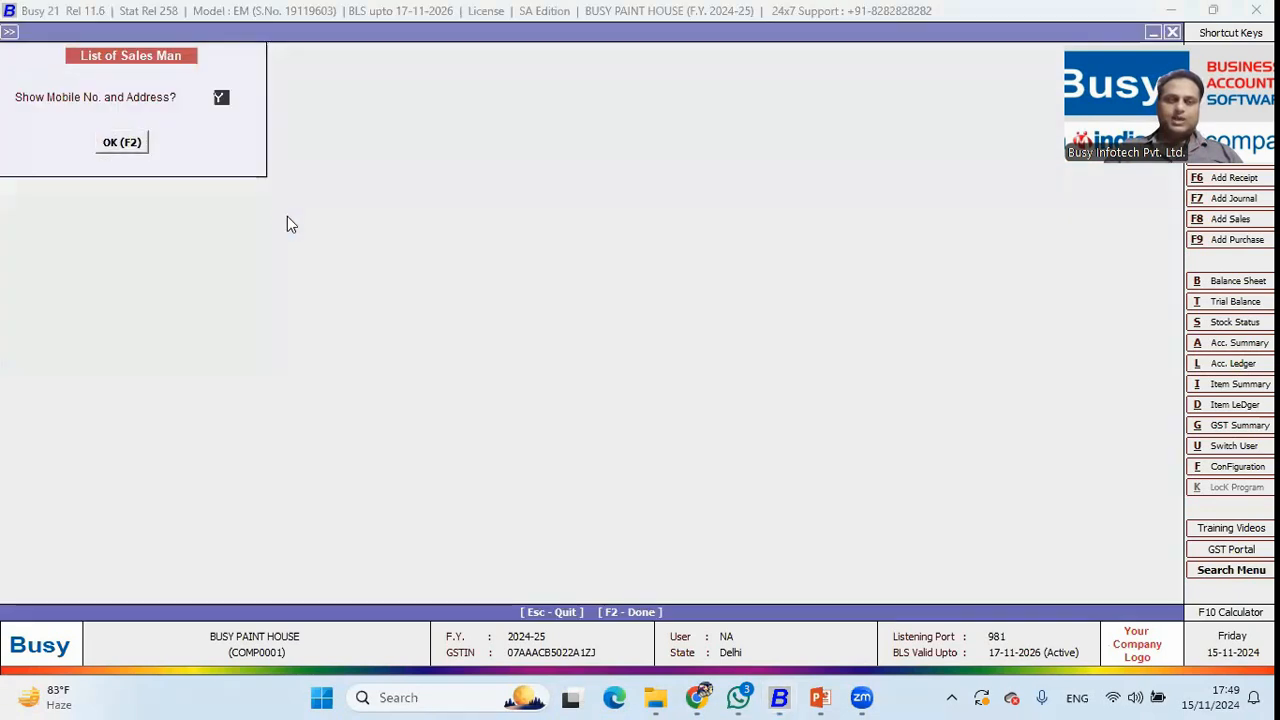
pyautogui.press('F2')
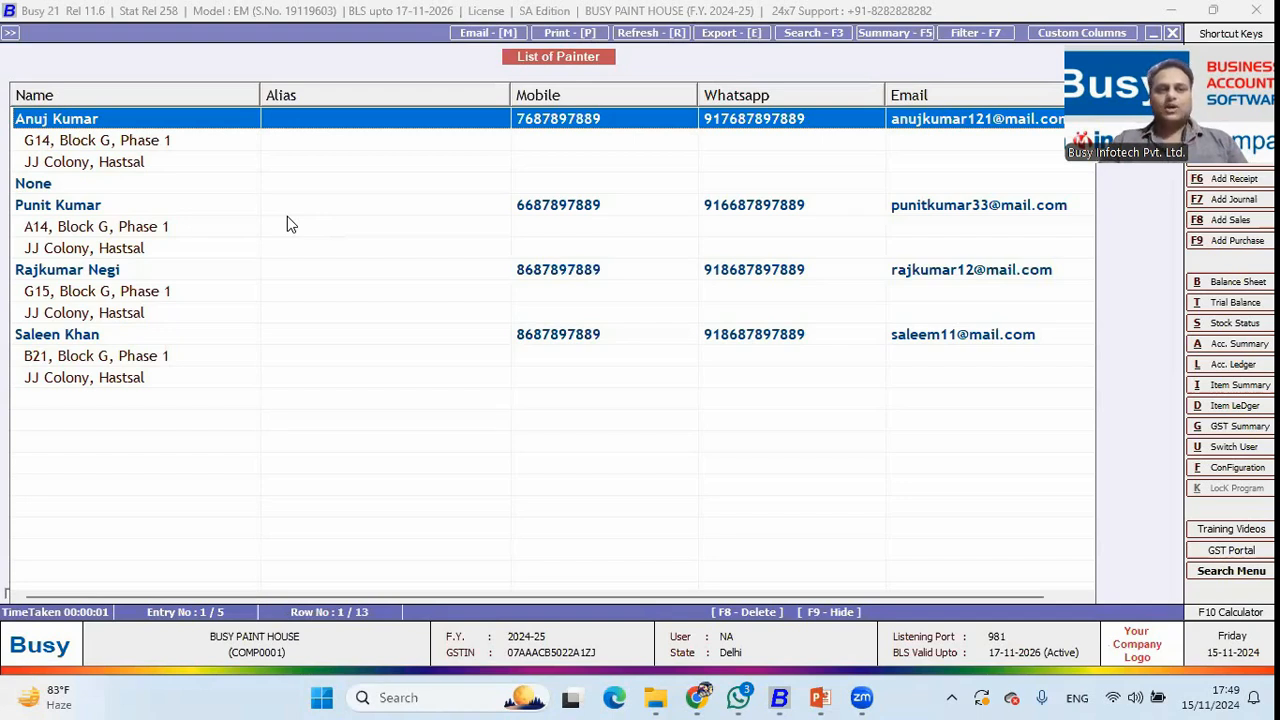
pyautogui.press('Down')
pyautogui.press('Down')
pyautogui.press('Down')
pyautogui.press('Down')
pyautogui.press('Down')
pyautogui.press('Down')
pyautogui.press('Down')
pyautogui.press('Down')
pyautogui.press('Up')
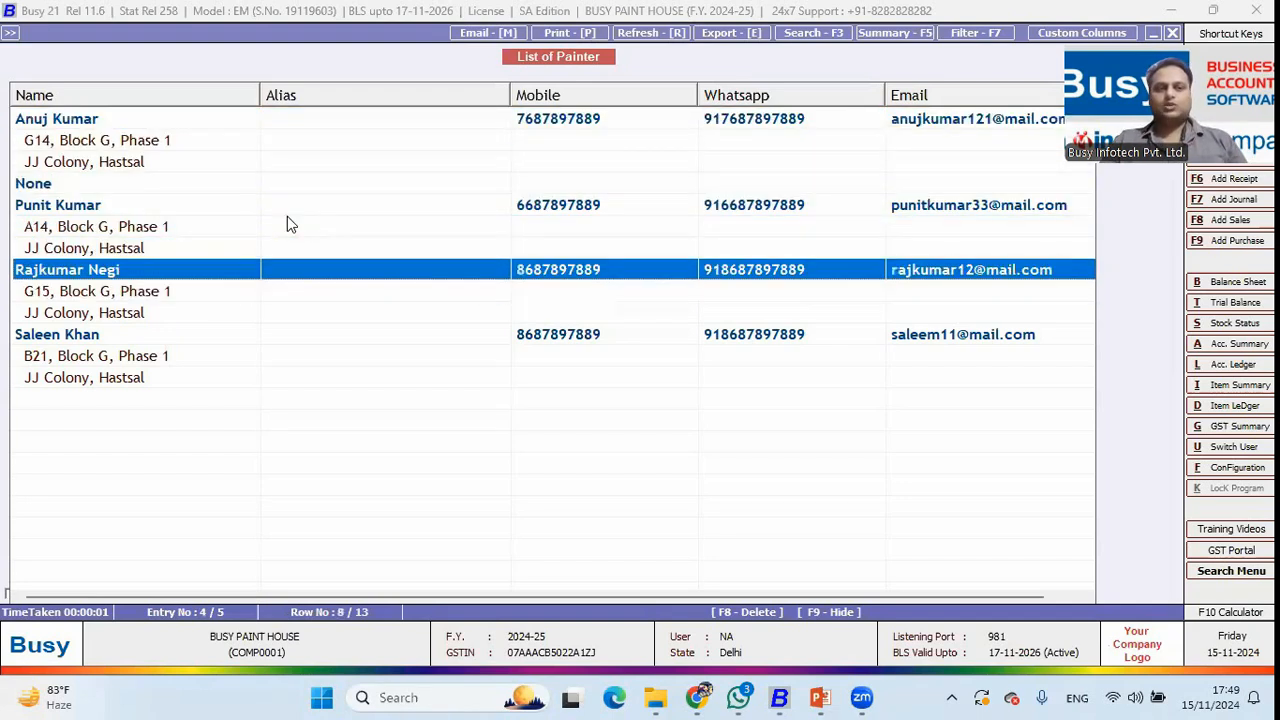
pyautogui.press('Down')
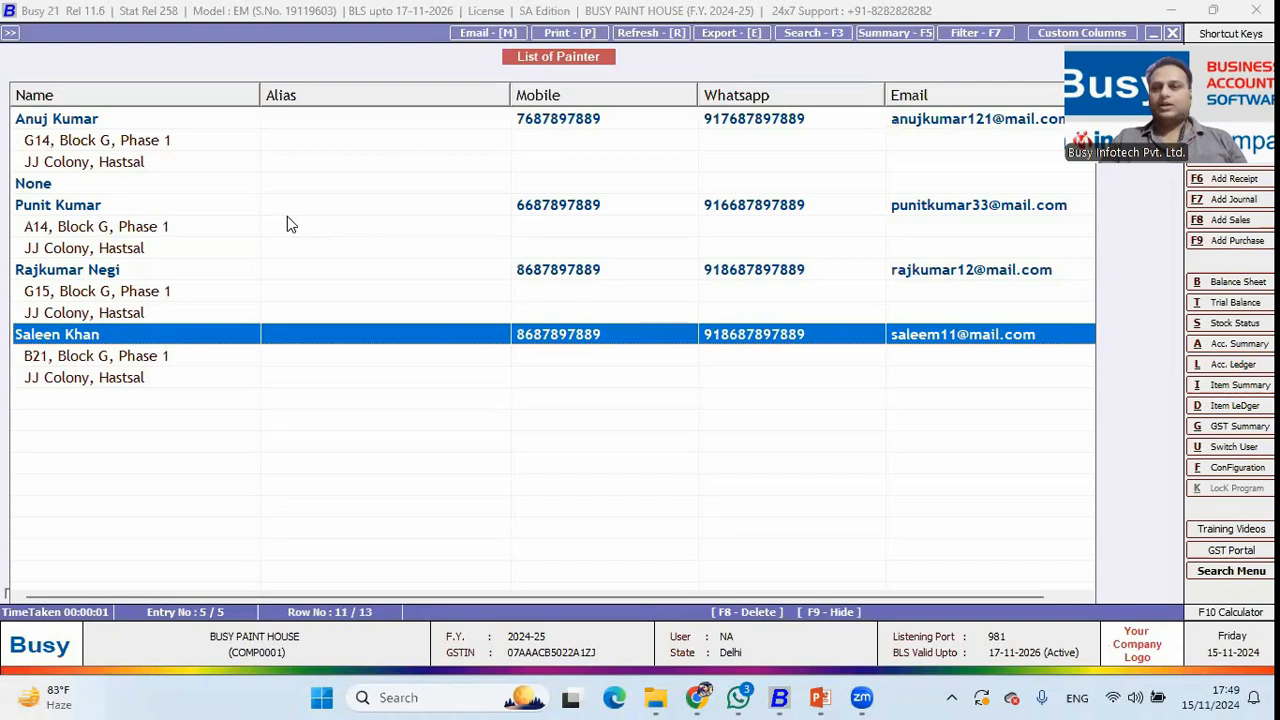
pyautogui.press('Up')
pyautogui.press('Up')
pyautogui.press('Up')
pyautogui.press('Up')
pyautogui.press('Up')
pyautogui.press('Up')
pyautogui.press('Up')
pyautogui.press('Up')
pyautogui.press('Up')
pyautogui.press('Up')
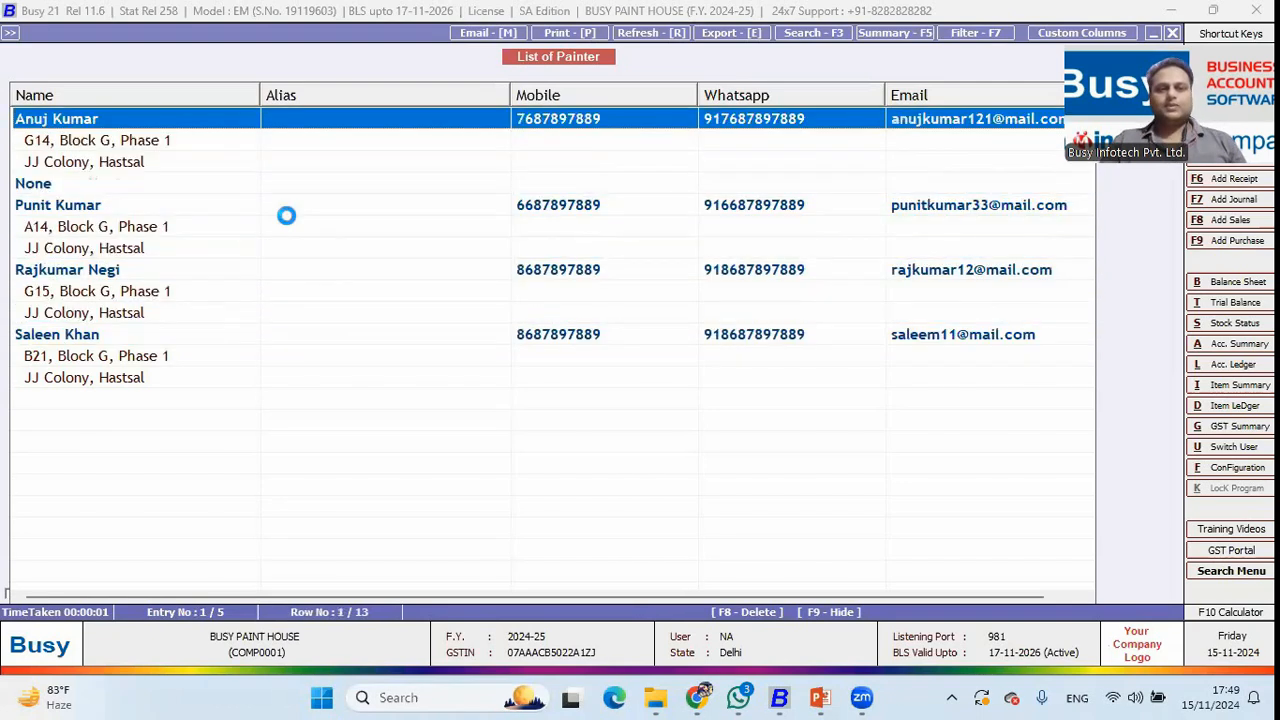
# Open the first painter's record to check its Percentage commission mode at 2.000%.
pyautogui.press('Return')
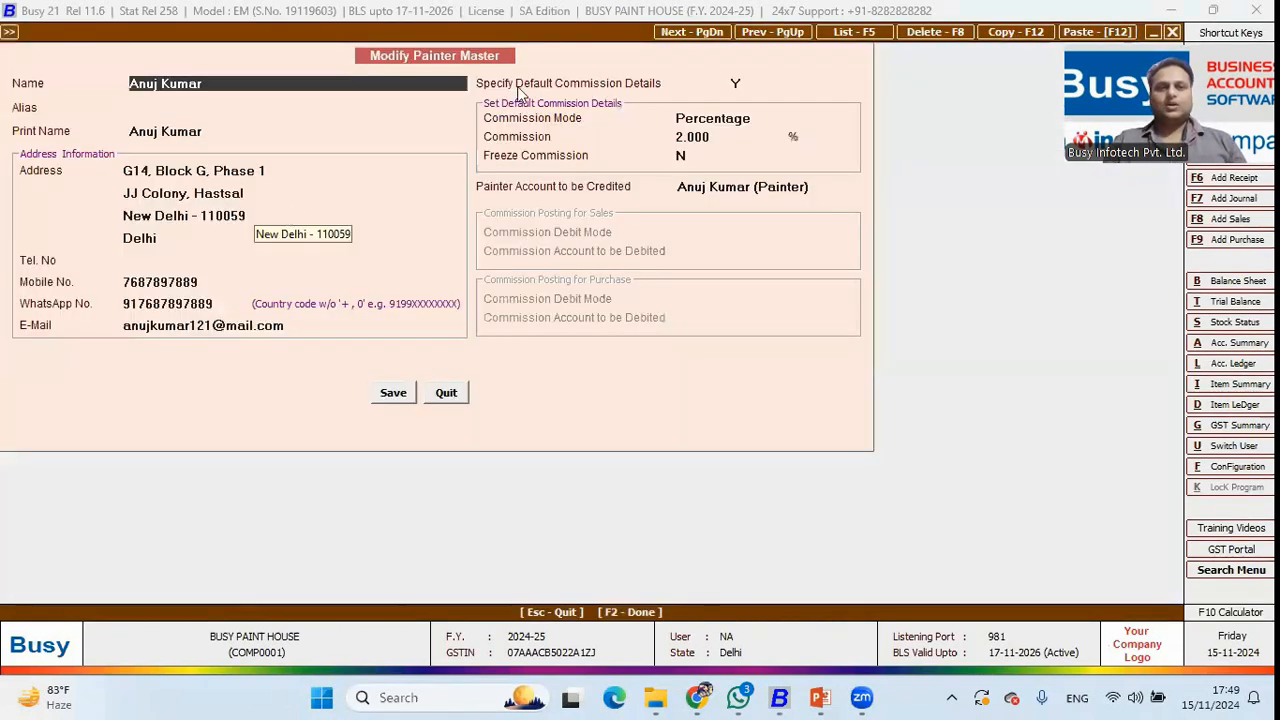
pyautogui.click(734, 190)
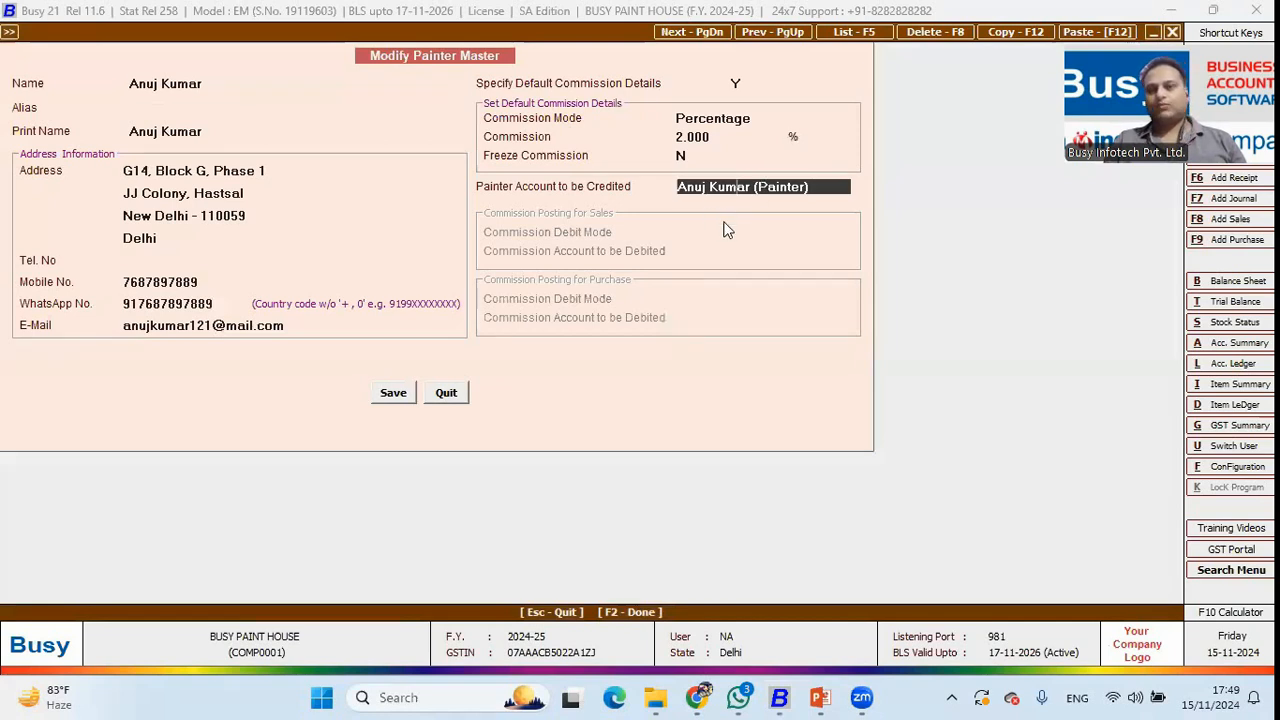
pyautogui.click(715, 121)
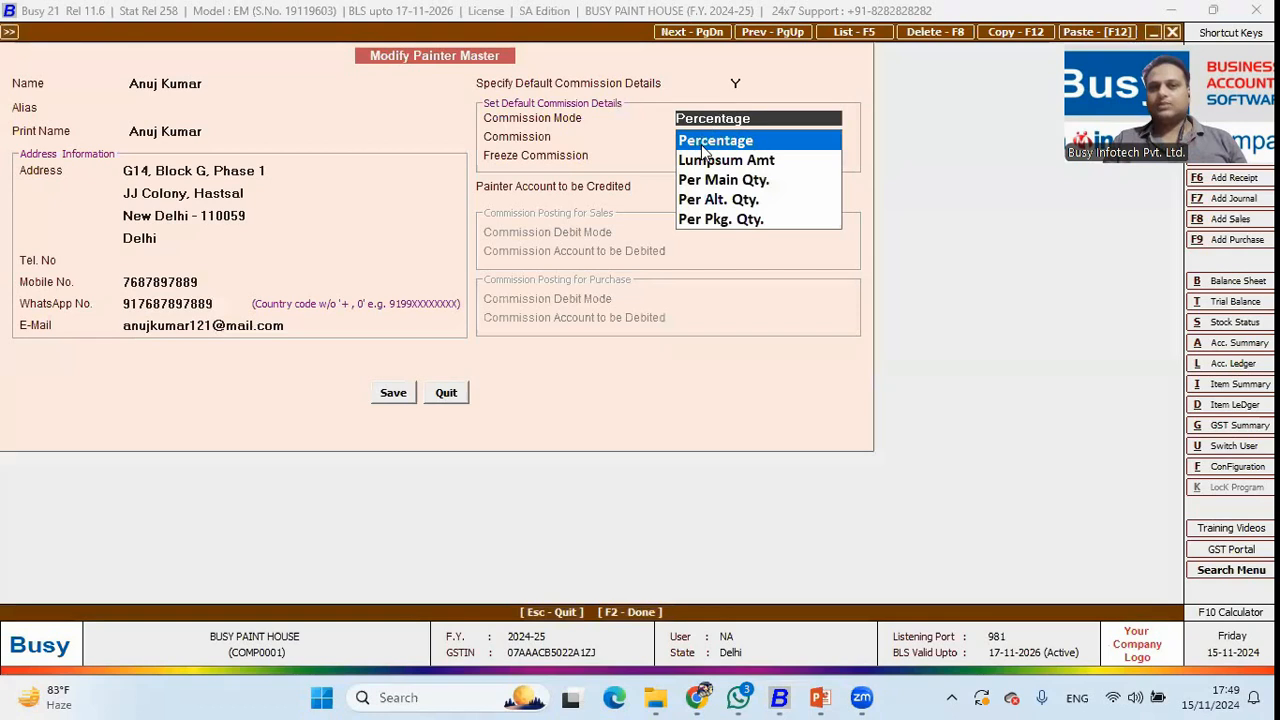
pyautogui.click(723, 144)
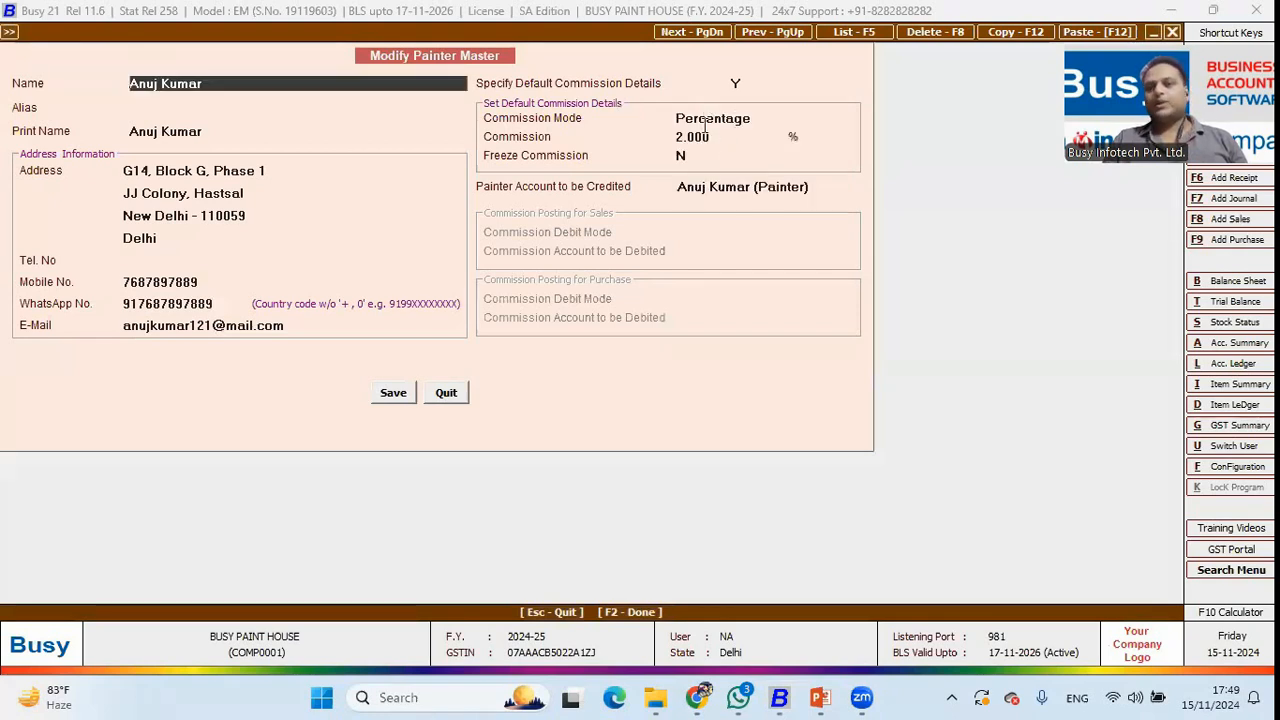
pyautogui.click(714, 136)
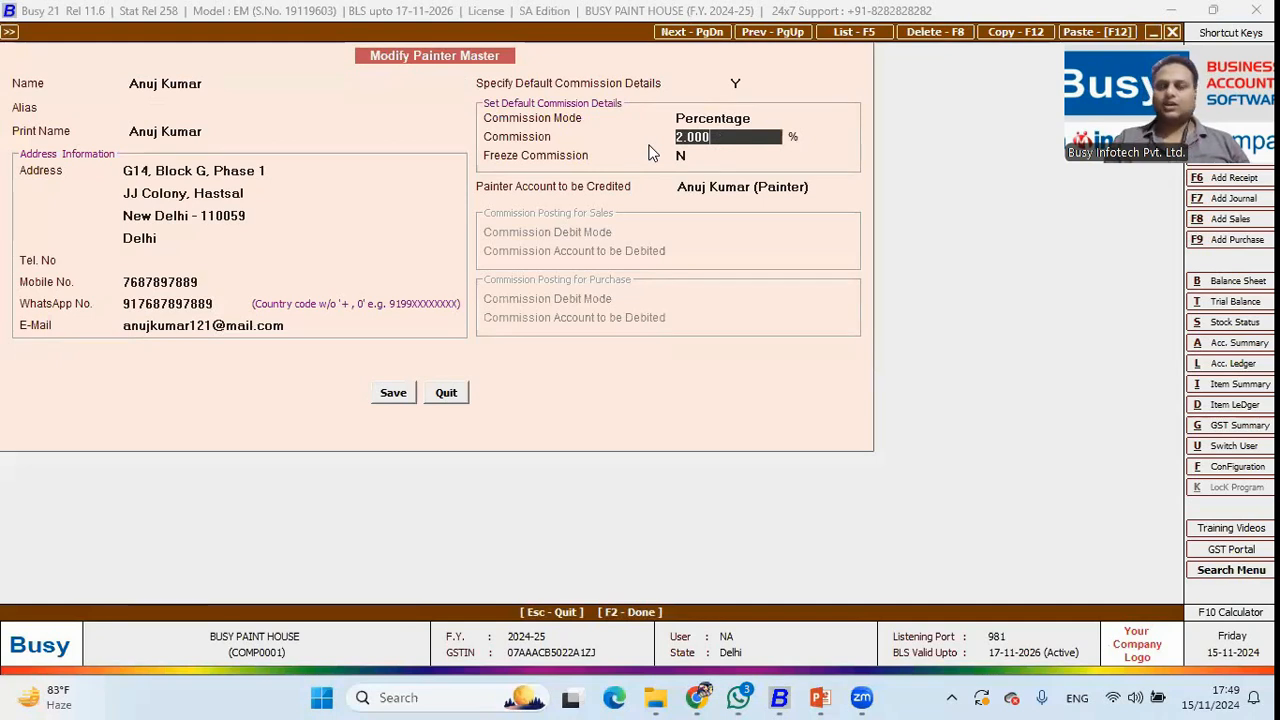
# Start a new sales voucher and assign the fourth painter to the sale.
pyautogui.press('Escape')
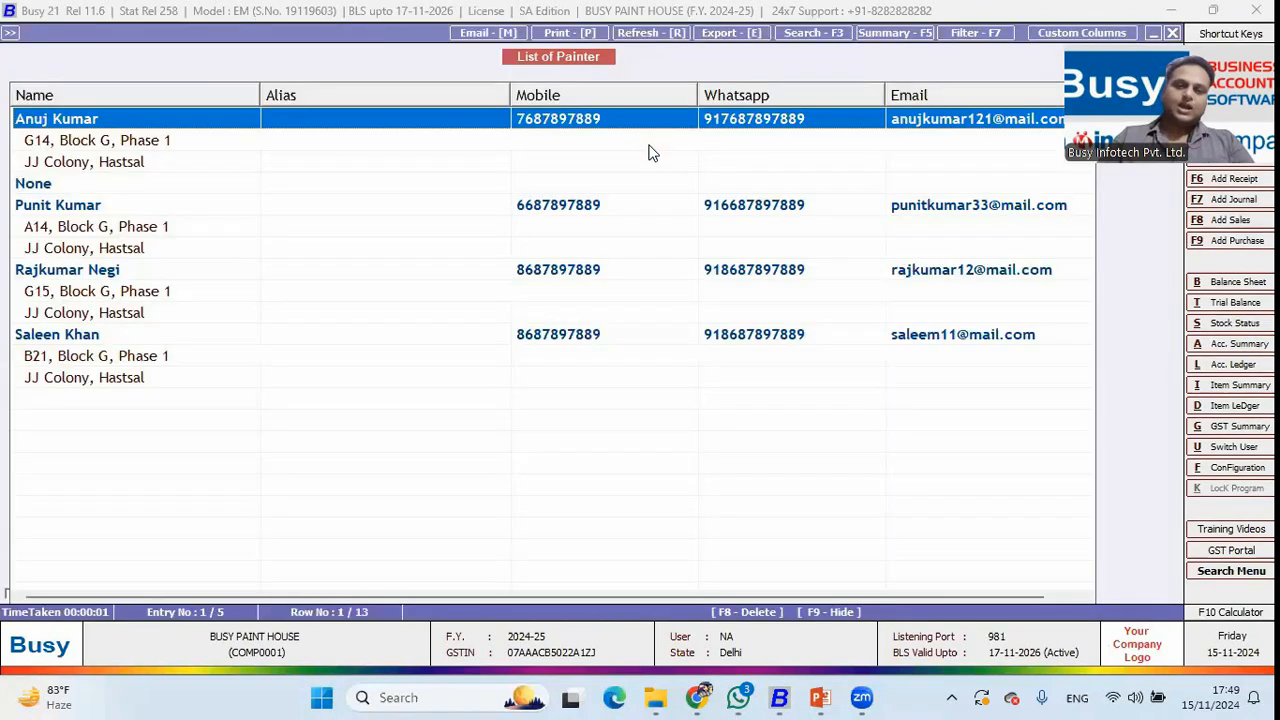
pyautogui.press('Escape')
pyautogui.press('Right')
pyautogui.press('Return')
pyautogui.press('Return')
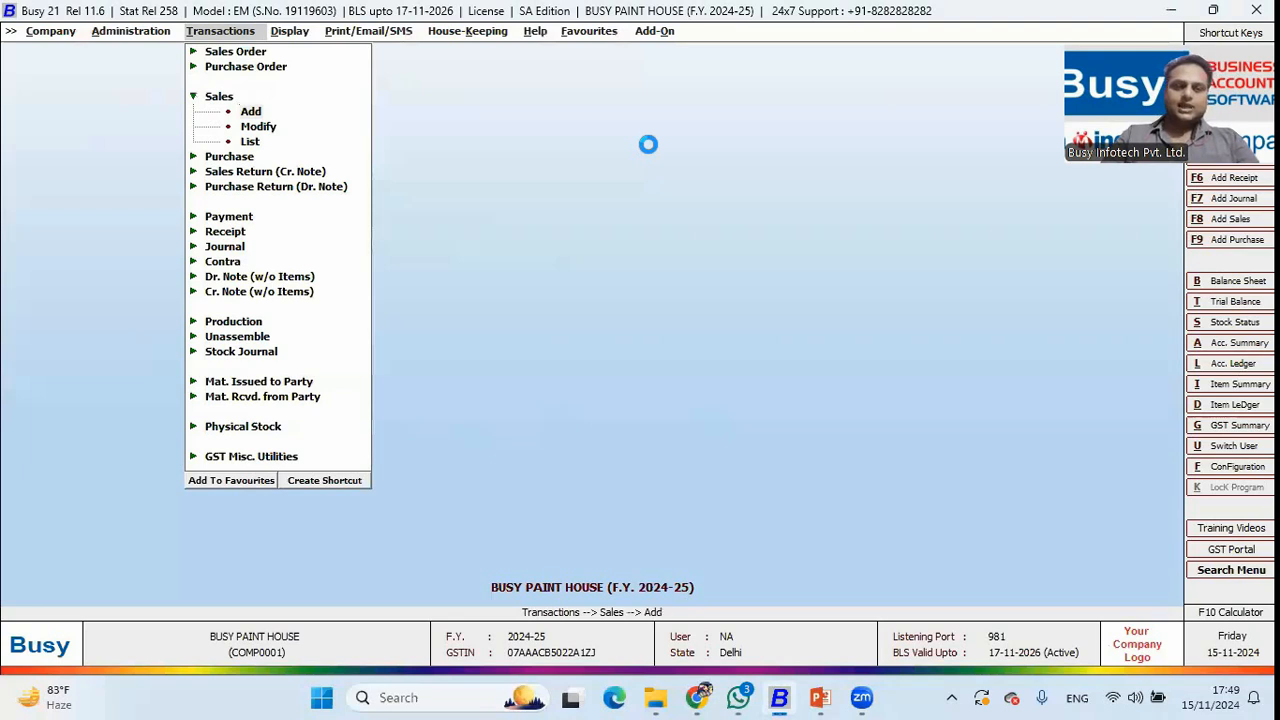
pyautogui.press('Return')
pyautogui.press('Return')
pyautogui.press('Return')
pyautogui.press('Return')
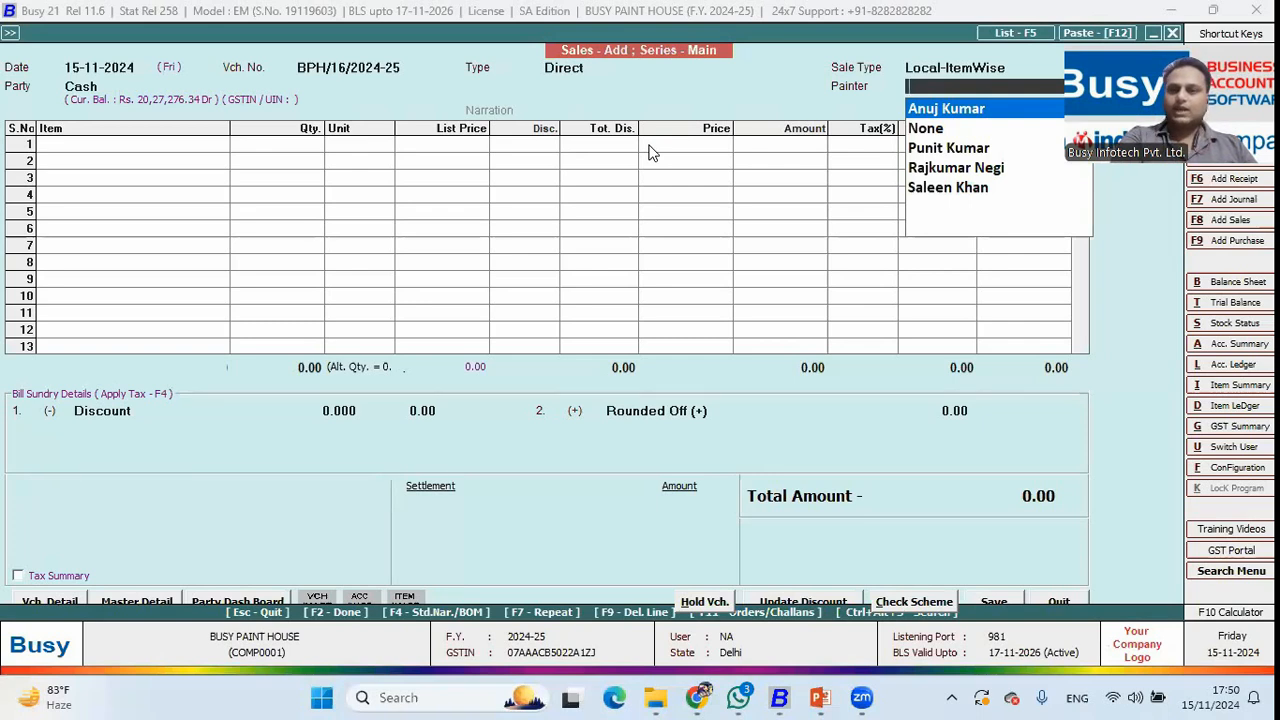
pyautogui.press('F3')
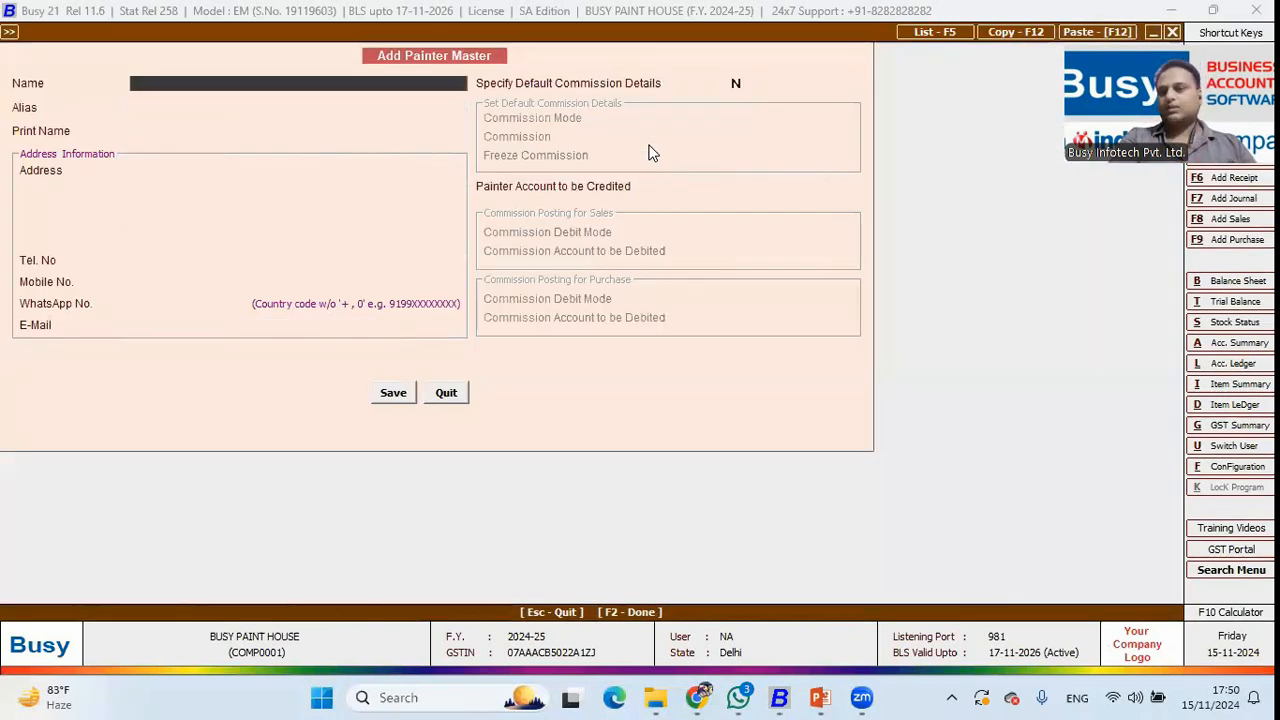
pyautogui.press('Escape')
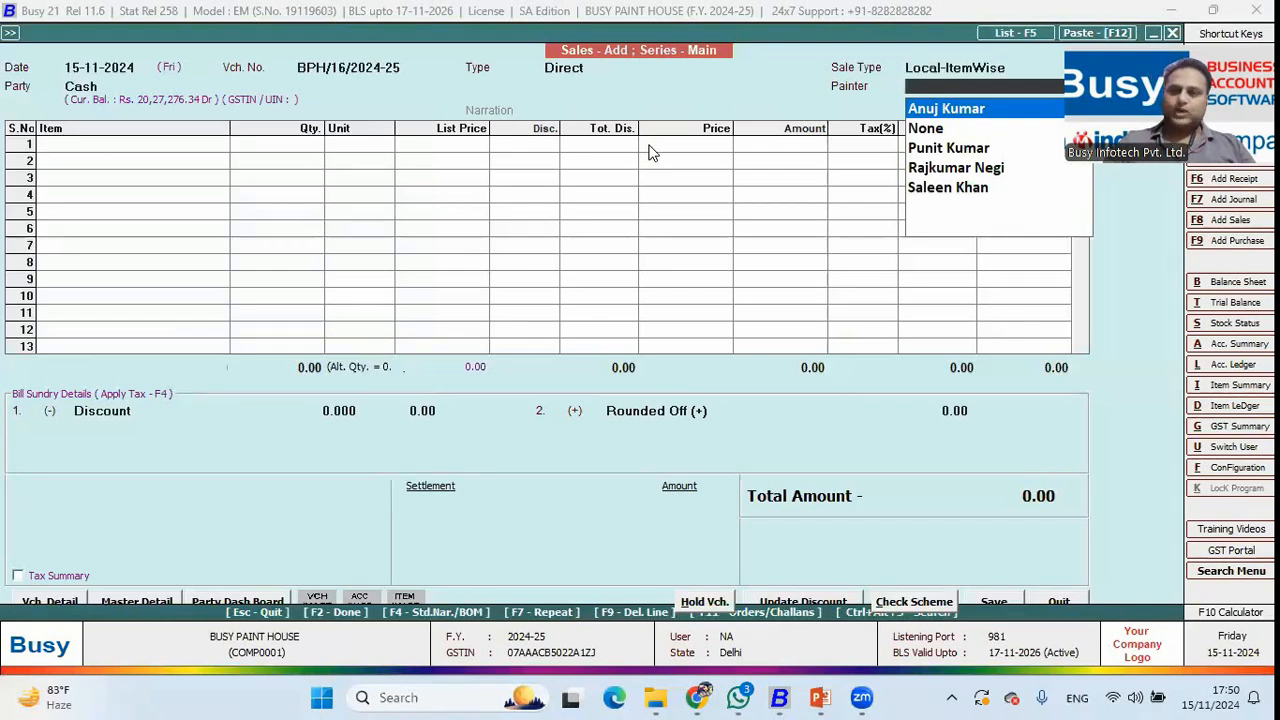
pyautogui.press('Down')
pyautogui.press('Down')
pyautogui.press('Down')
pyautogui.press('Return')
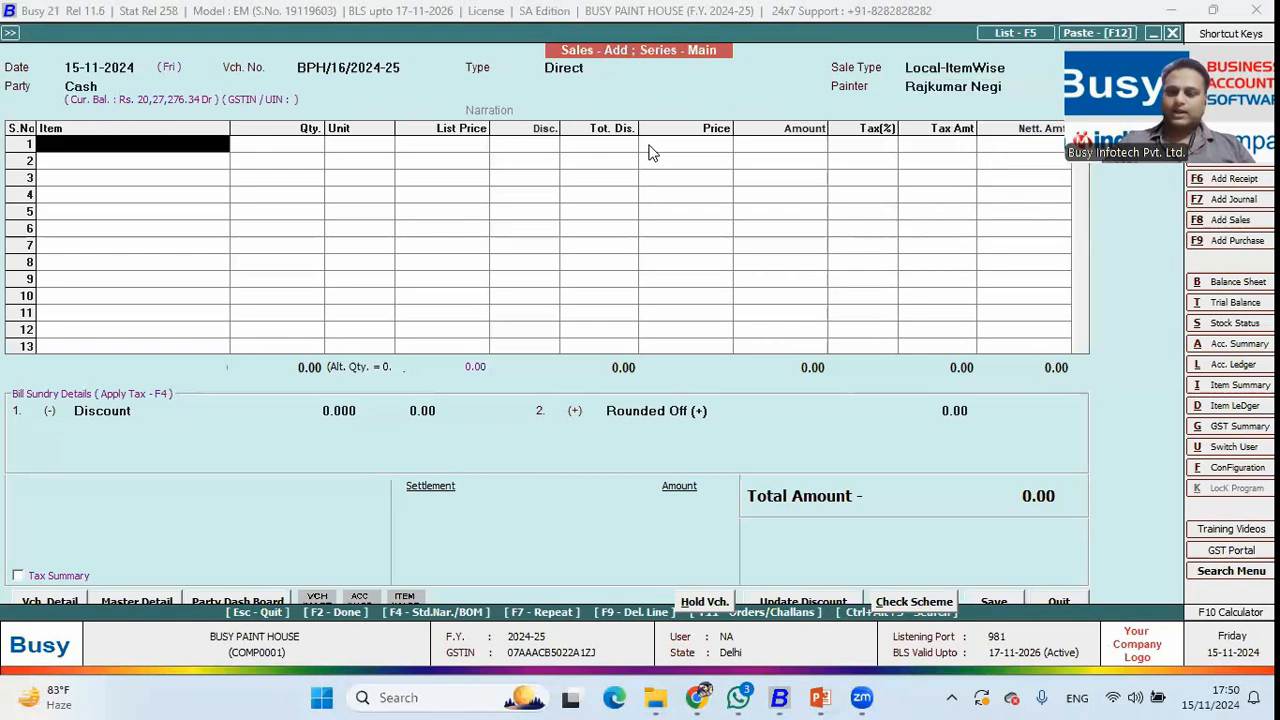
# Add 1 bucket of red Asian Paints Distemper Paint (10 Ltr.) as row 1.
pyautogui.press('Down')
pyautogui.press('Down')
pyautogui.press('Down')
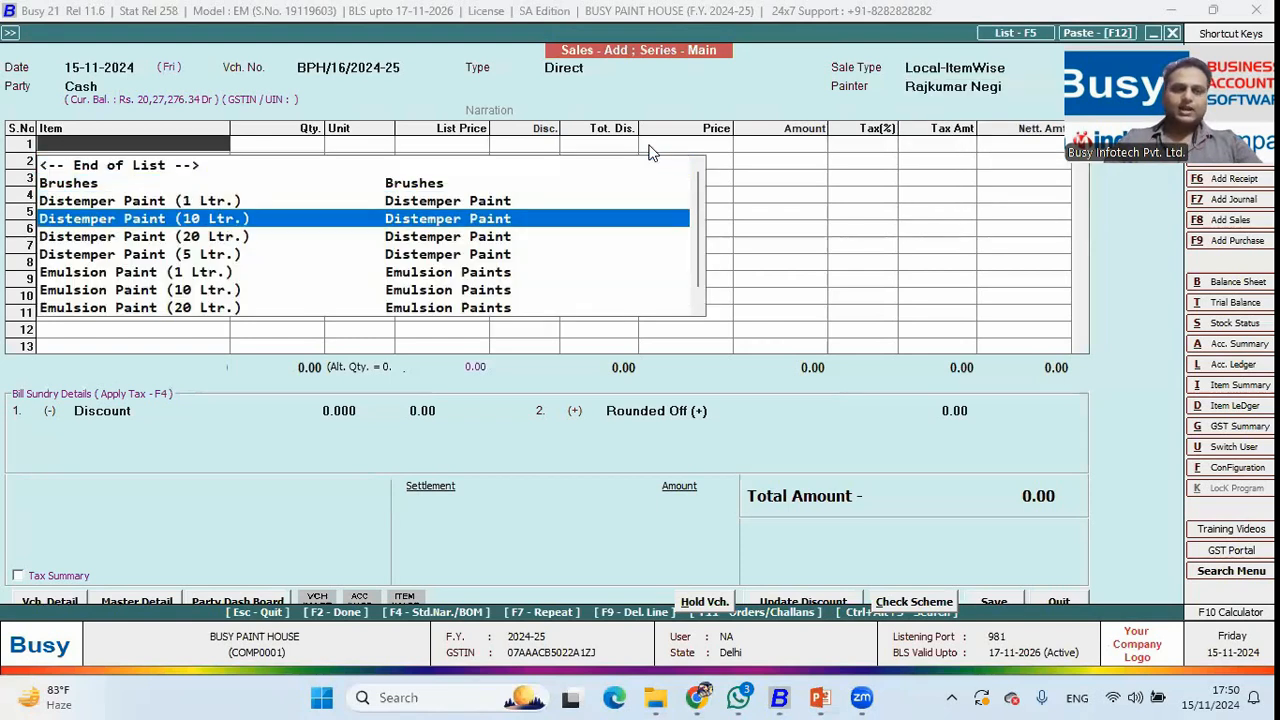
pyautogui.press('Return')
pyautogui.press('Return')
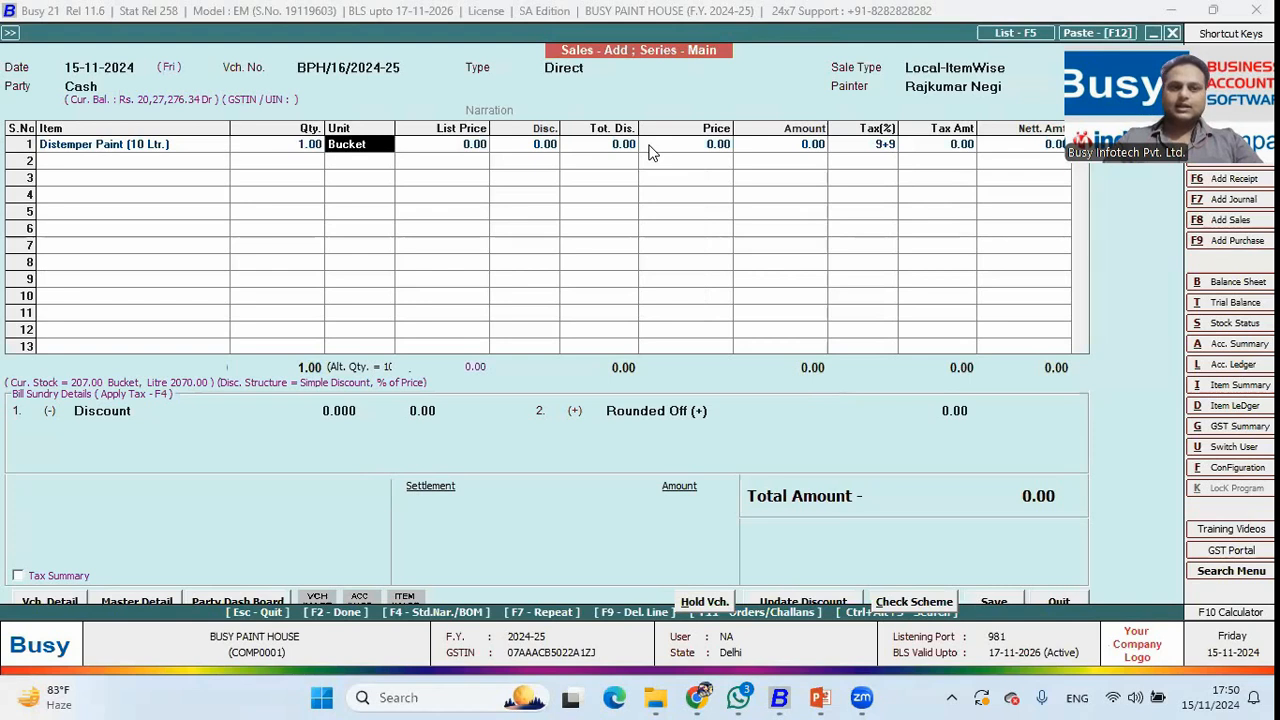
pyautogui.press('Return')
pyautogui.press('Down')
pyautogui.press('Down')
pyautogui.press('Down')
pyautogui.press('Up')
pyautogui.press('Return')
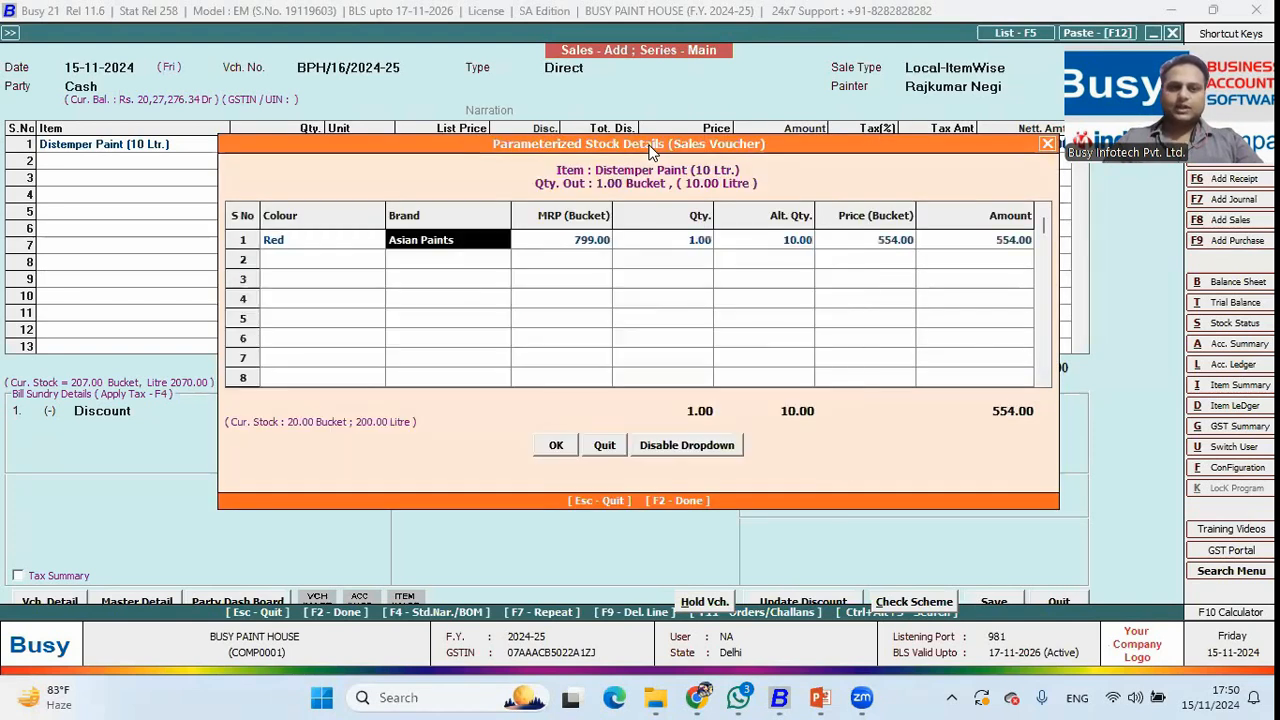
pyautogui.press('F2')
# Add 2 Rollers, 1 Paint Thinner (1 Ltr.) and Paint Trays to the voucher.
pyautogui.press('Return')
pyautogui.write('rol')
pyautogui.press('Return')
pyautogui.write('2')
pyautogui.press('Return')
pyautogui.press('Return')
pyautogui.press('F2')
pyautogui.write('h')
pyautogui.press('Down')
pyautogui.press('Down')
pyautogui.press('Up')
pyautogui.press('Return')
pyautogui.write('1')
pyautogui.press('Return')
pyautogui.press('Return')
pyautogui.write('tra')
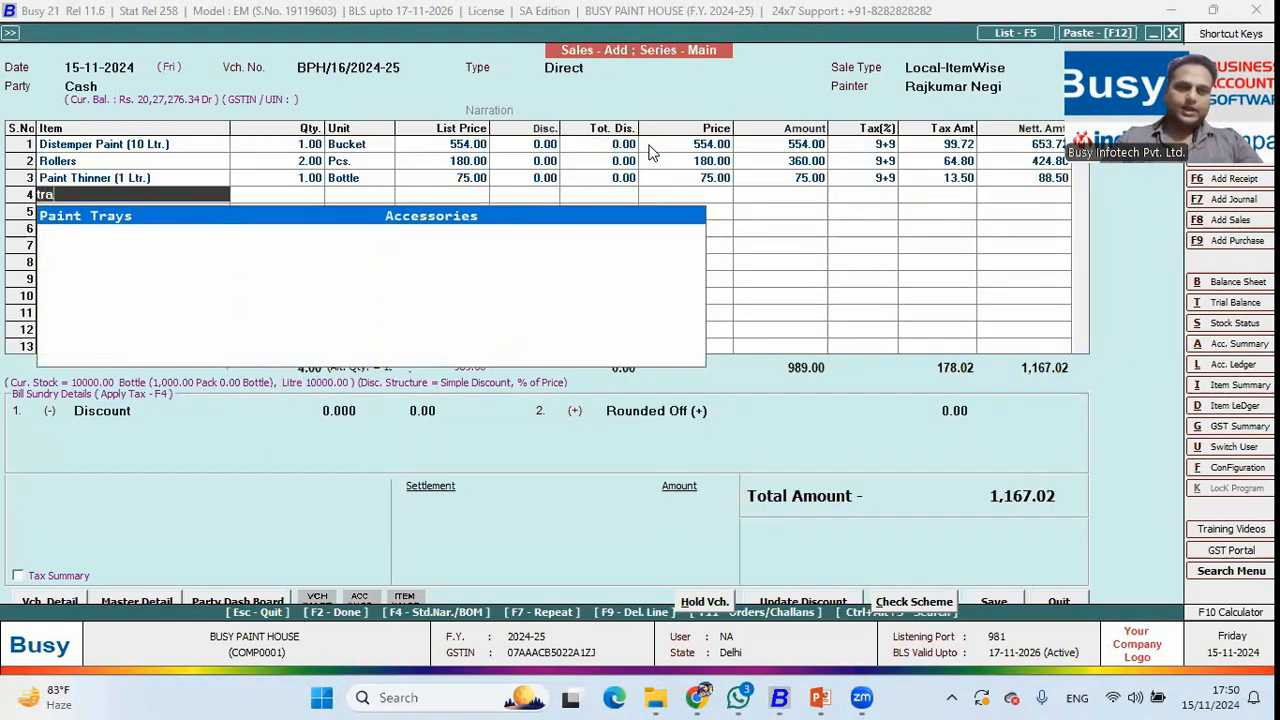
pyautogui.press('Return')
pyautogui.press('Return')
pyautogui.press('Return')
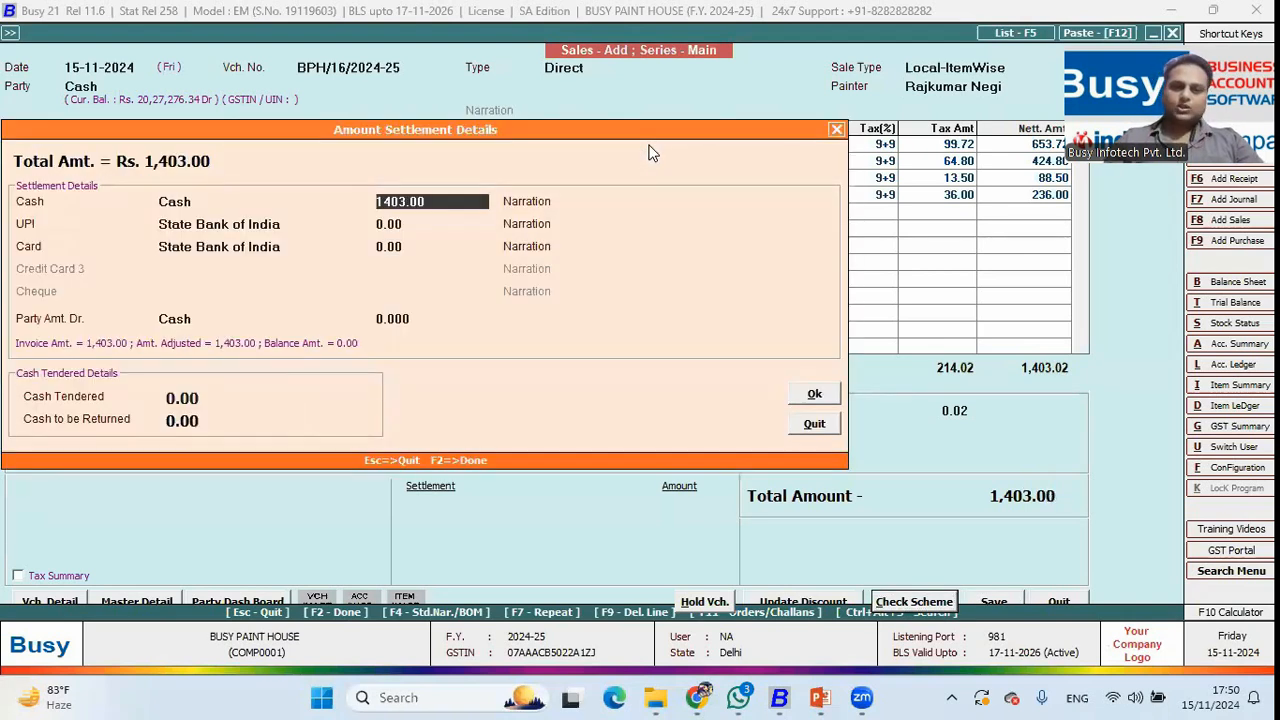
# Settle the 1,403.00 bill as cash with 1,500.00 tendered.
pyautogui.press('Return')
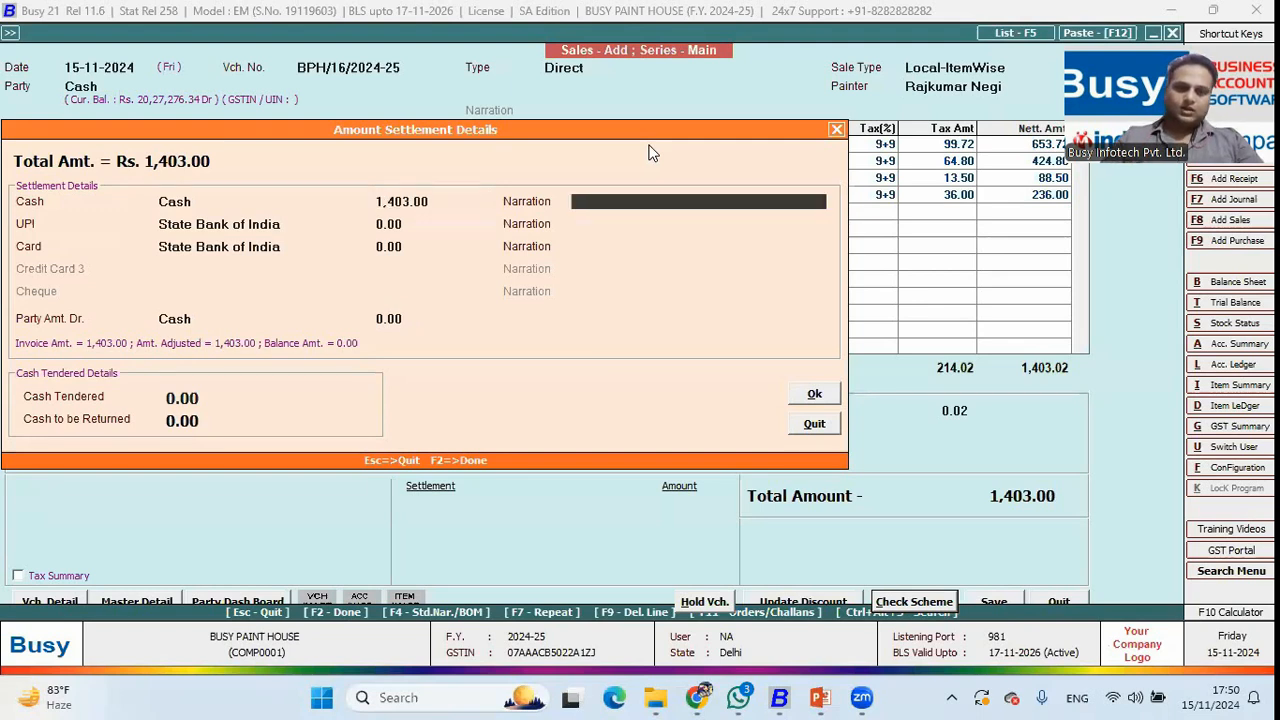
pyautogui.press('Return')
pyautogui.write('1500')
pyautogui.press('Return')
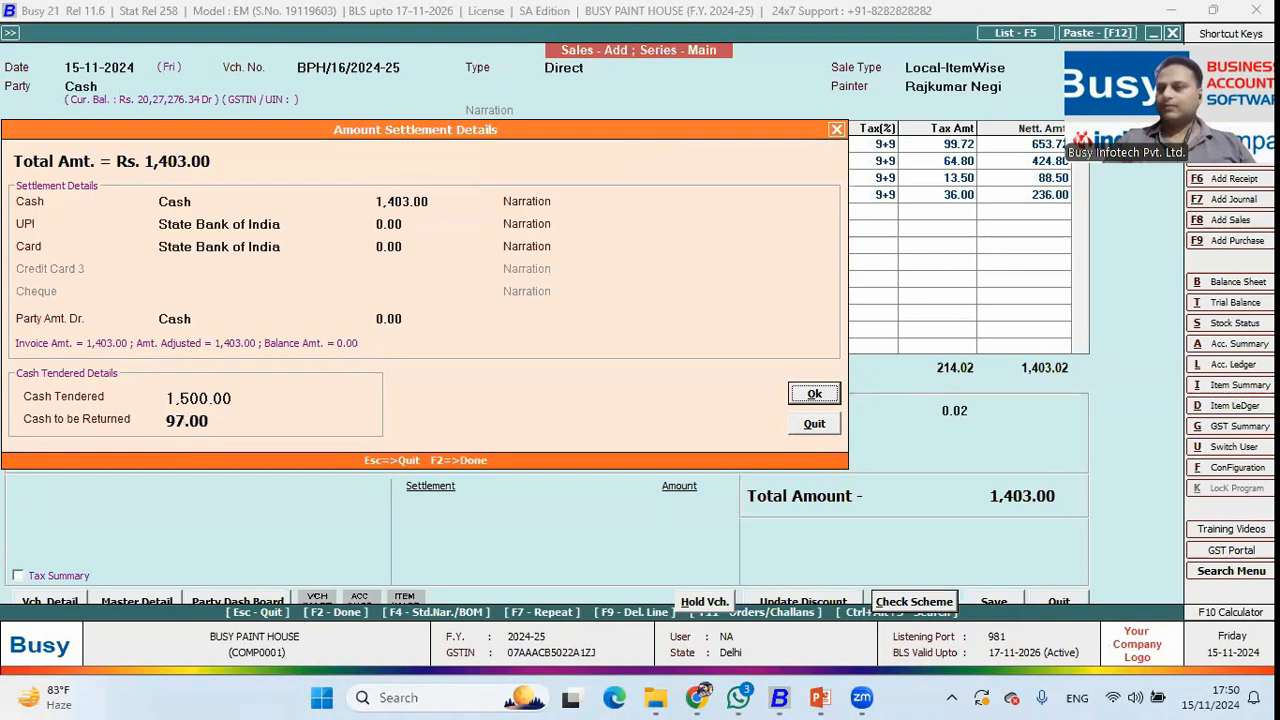
pyautogui.press('Return')
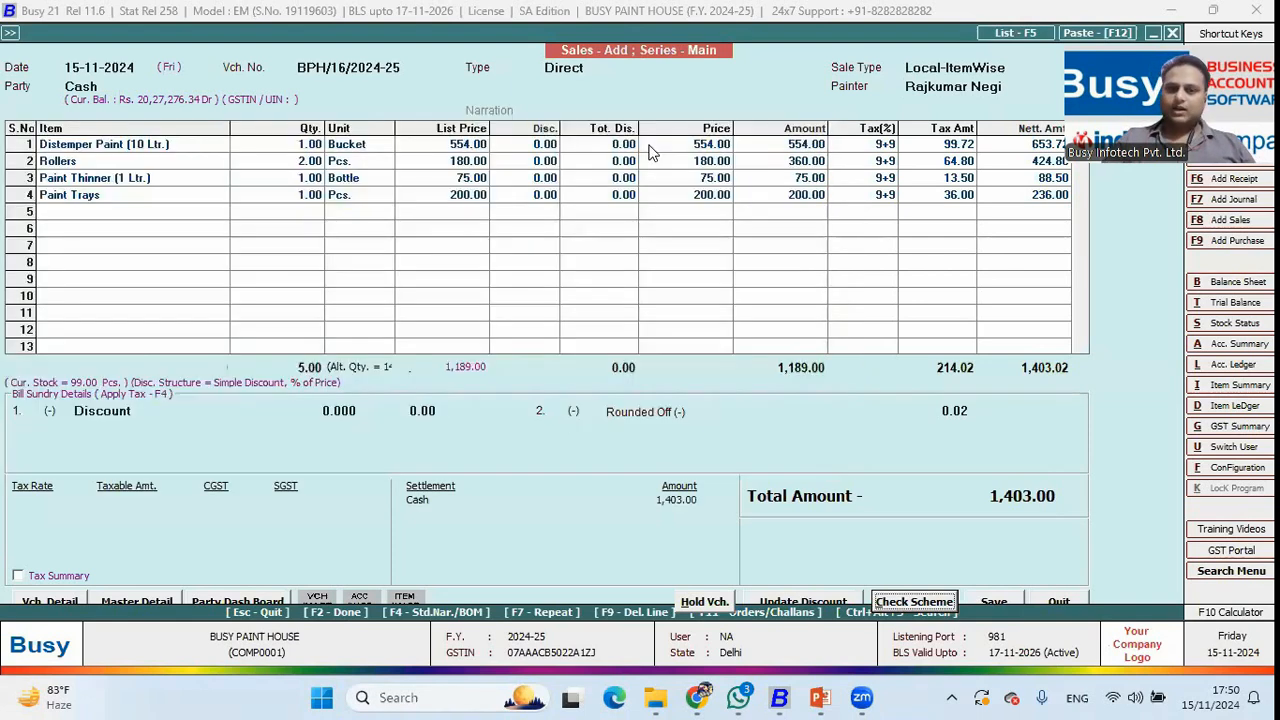
# Accept the 2% Percentage painter commission of 23.78 and save the invoice without printing.
pyautogui.press('Return')
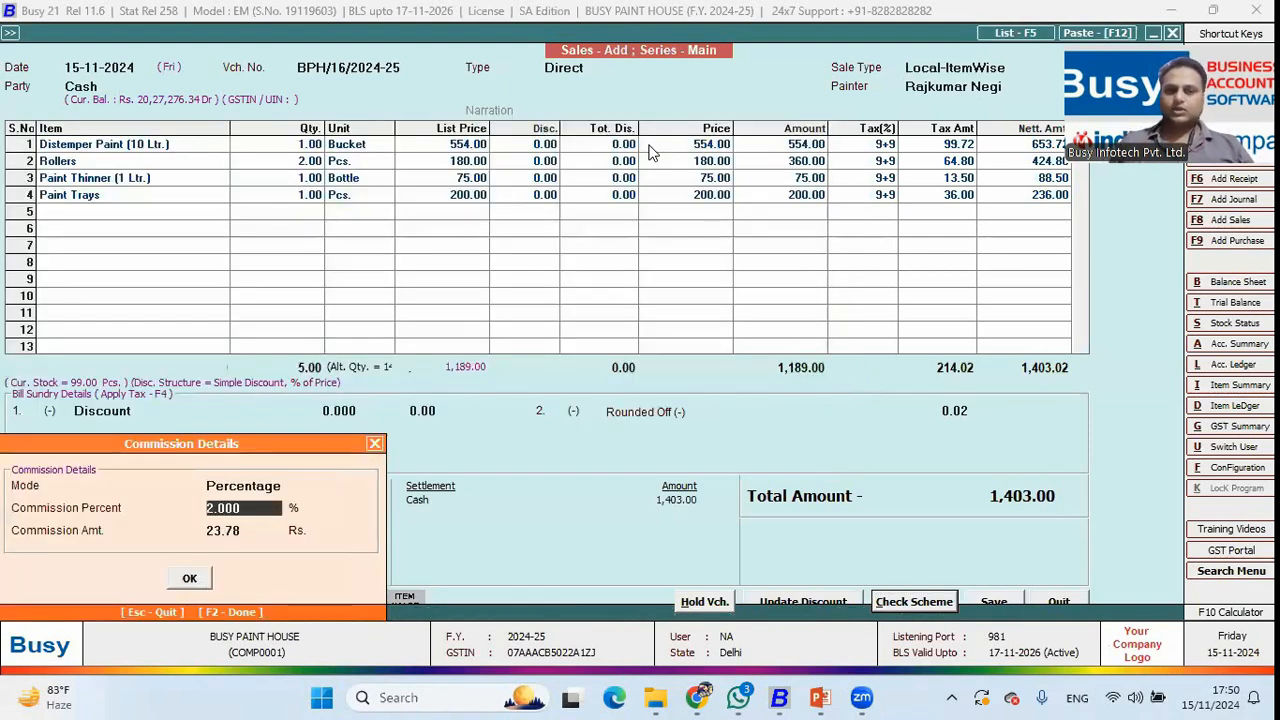
pyautogui.press('Return')
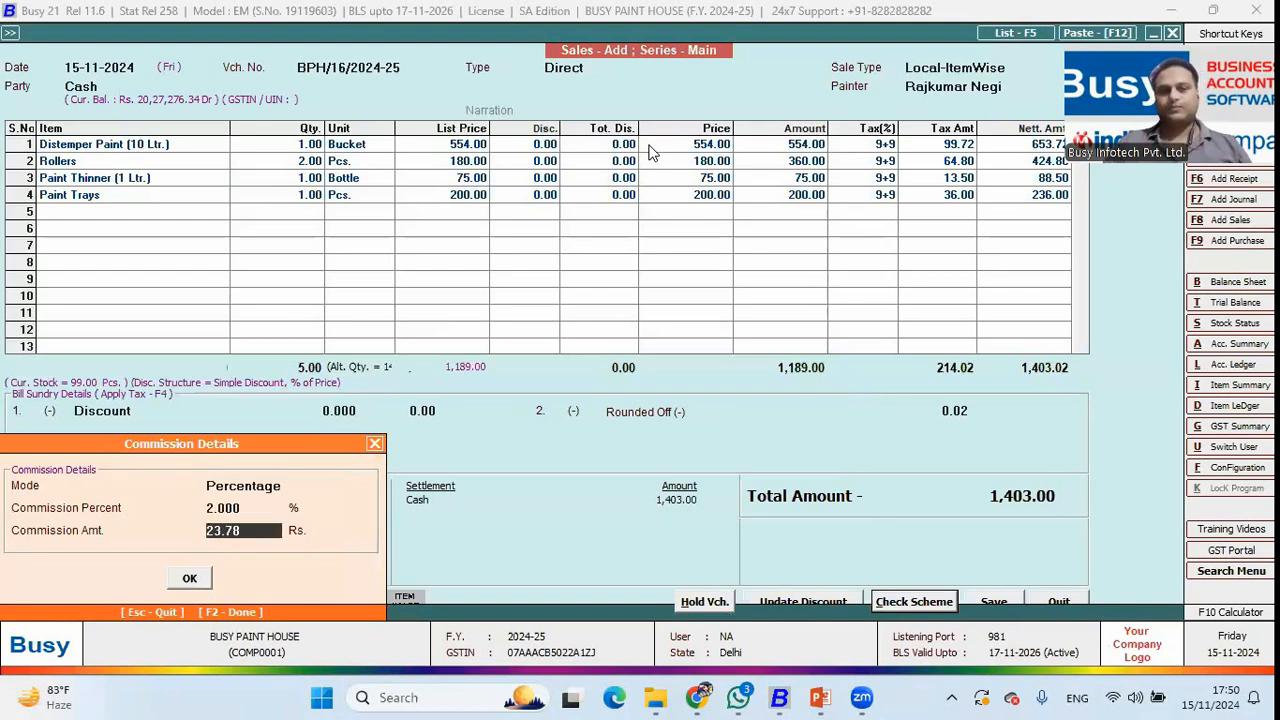
pyautogui.press('Return')
pyautogui.press('Return')
pyautogui.press('Right')
pyautogui.press('Return')
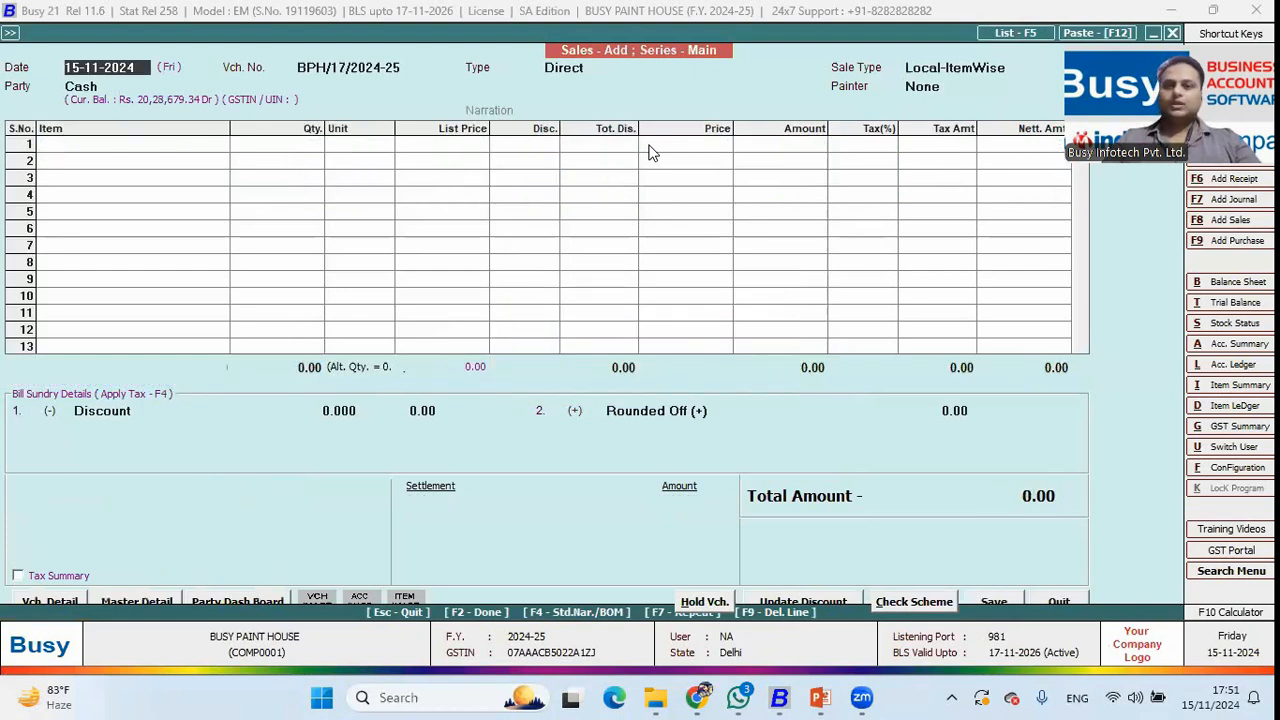
# Run the Sale/Purchase commission calculation for the fourth painter, 1-4-2024 to 22-11-2024.
pyautogui.press('Escape')
pyautogui.press('Escape')
pyautogui.press('Right')
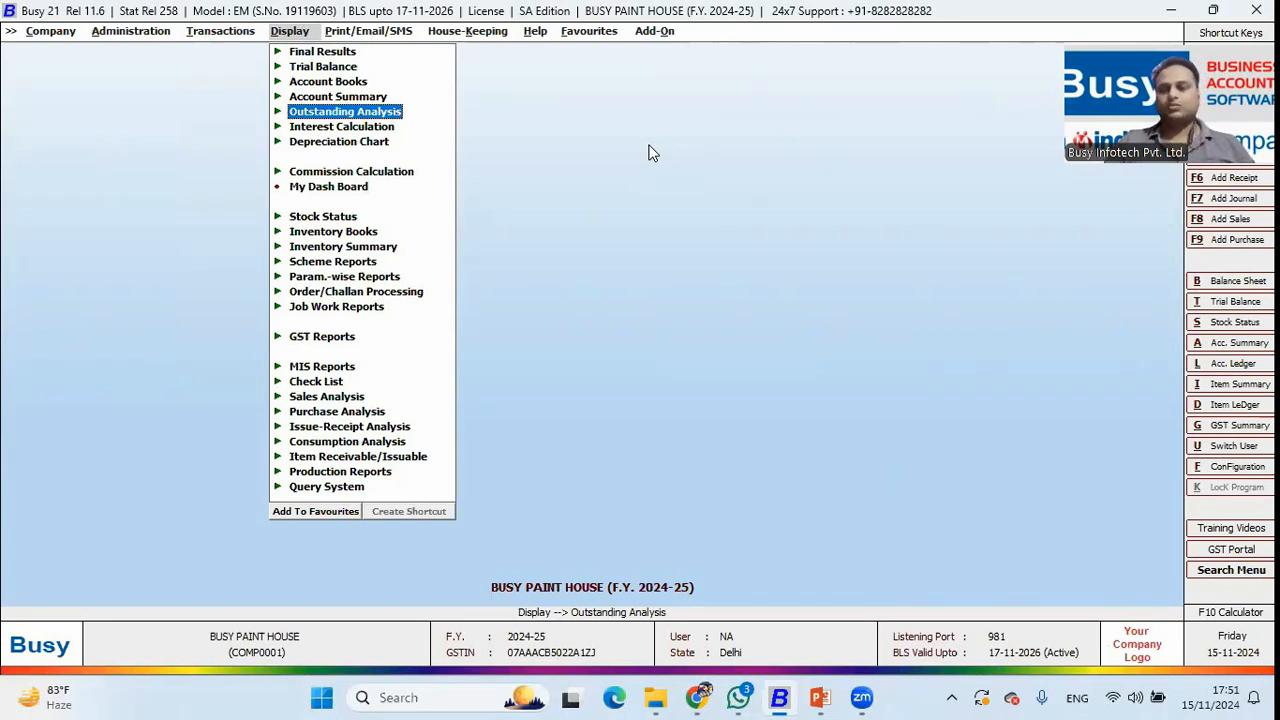
pyautogui.press('Down')
pyautogui.press('Down')
pyautogui.press('Down')
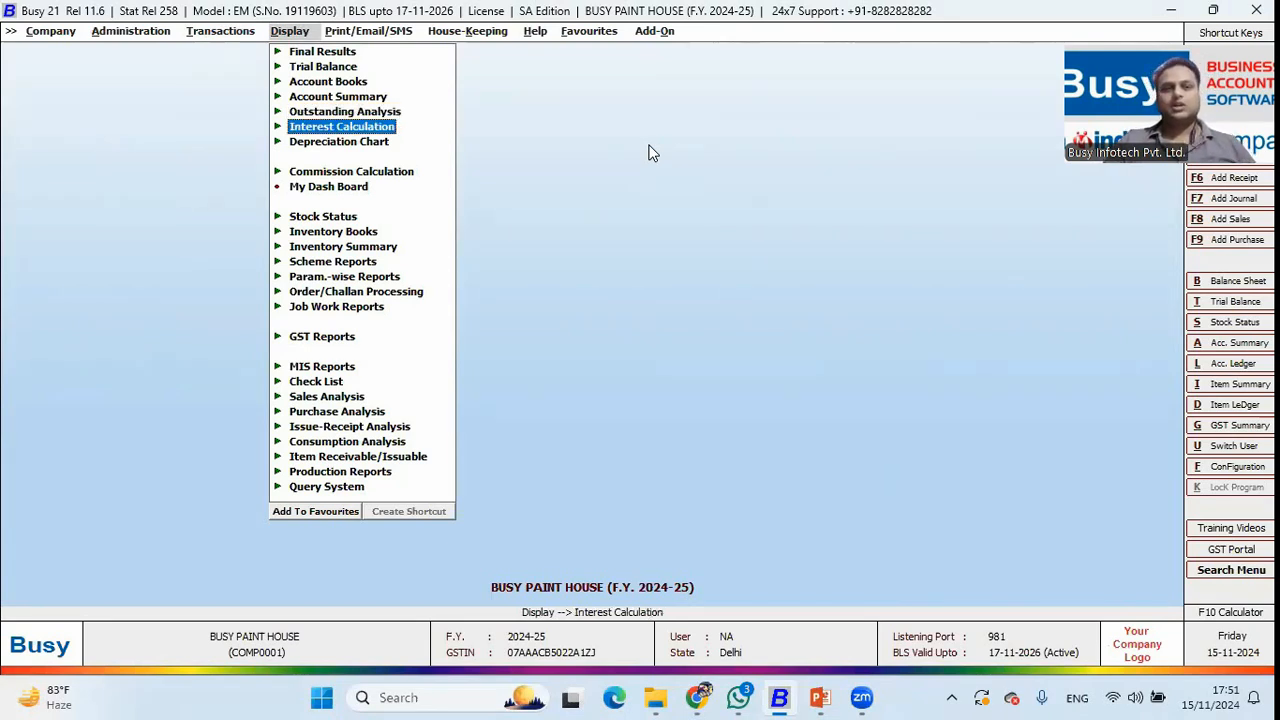
pyautogui.press('Return')
pyautogui.press('Return')
pyautogui.press('Return')
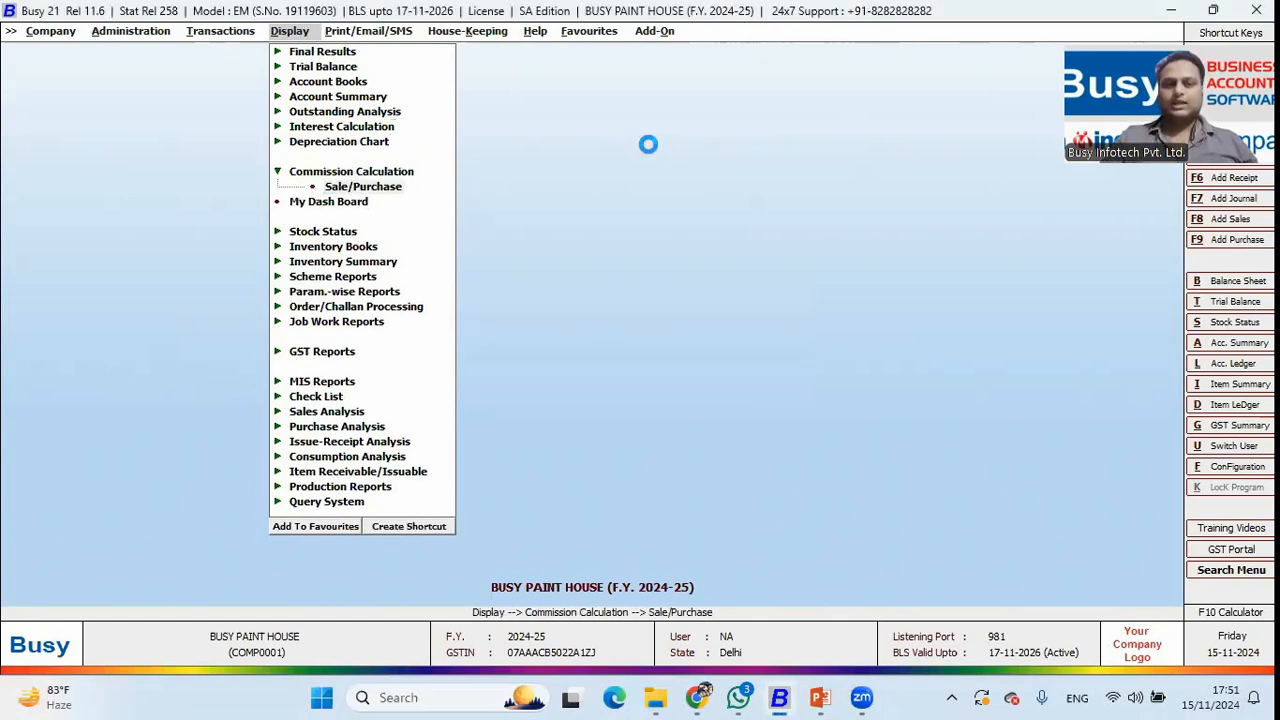
pyautogui.press('Down')
pyautogui.press('Down')
pyautogui.press('Down')
pyautogui.press('Return')
pyautogui.press('Return')
pyautogui.press('F2')
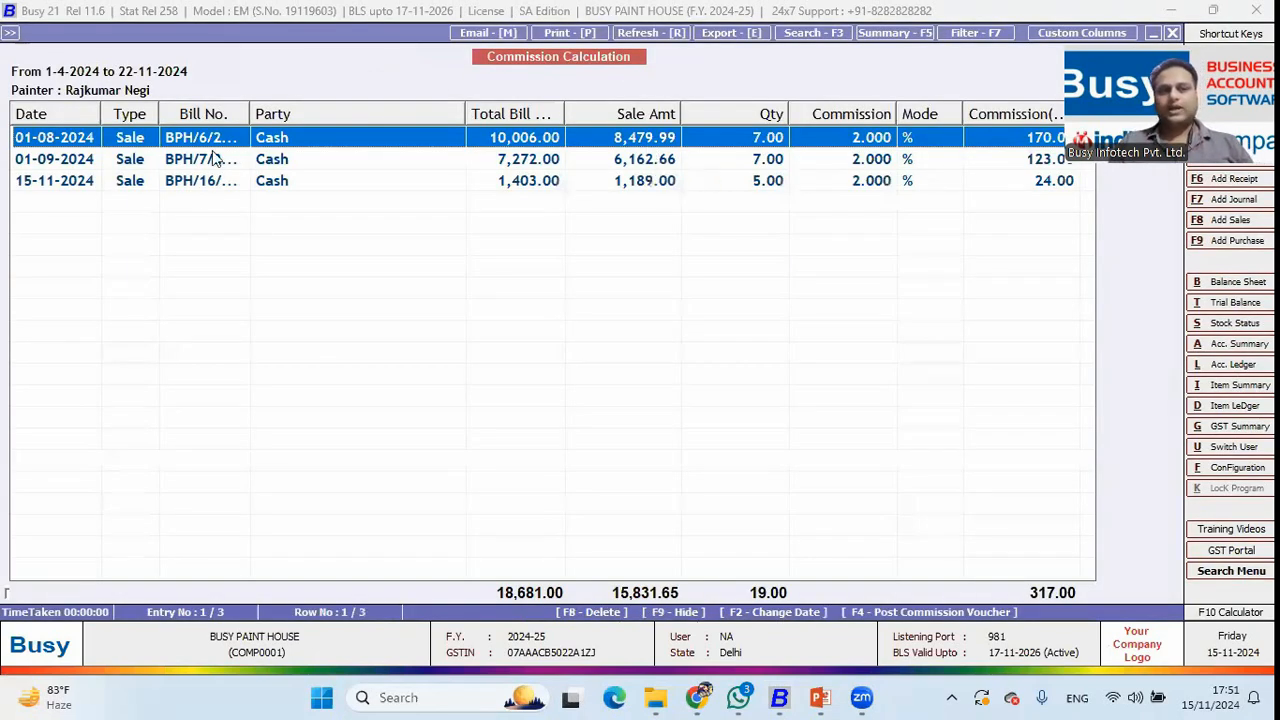
# Review the painter's sale entries dated 01-08-2024, 01-09-2024 and 15-11-2024.
pyautogui.click(269, 165)
pyautogui.click(270, 178)
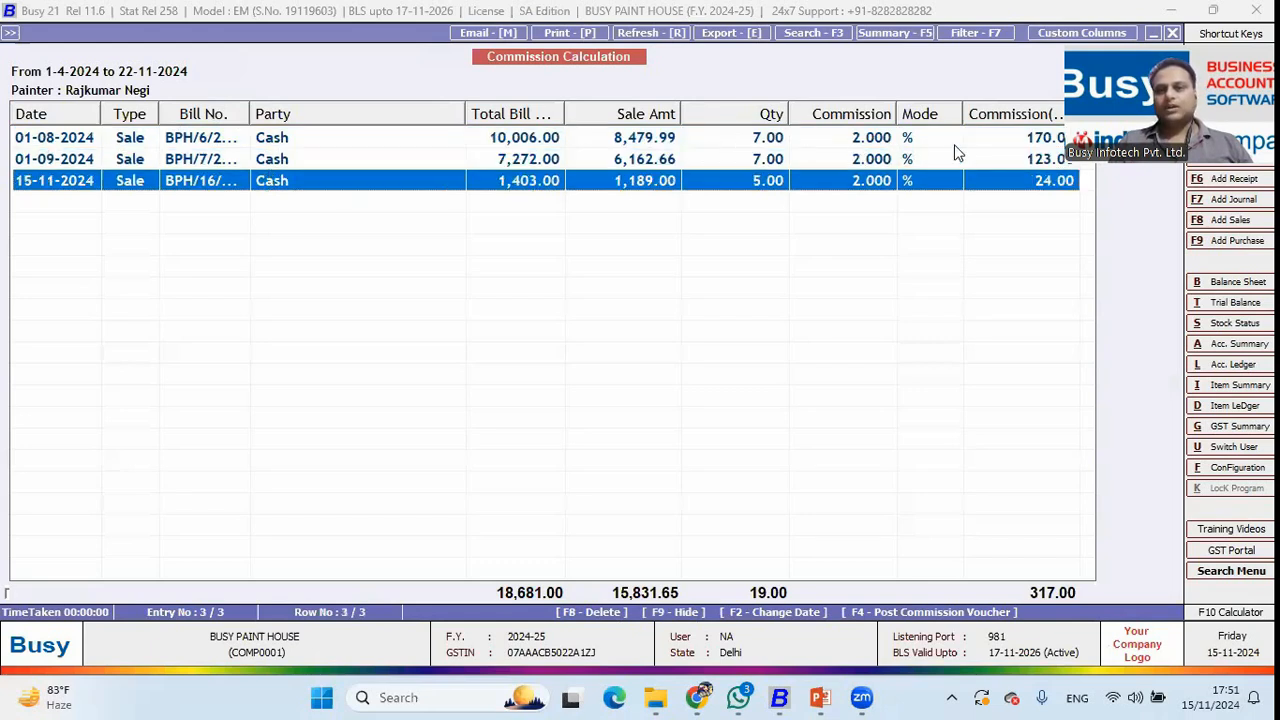
pyautogui.click(1033, 137)
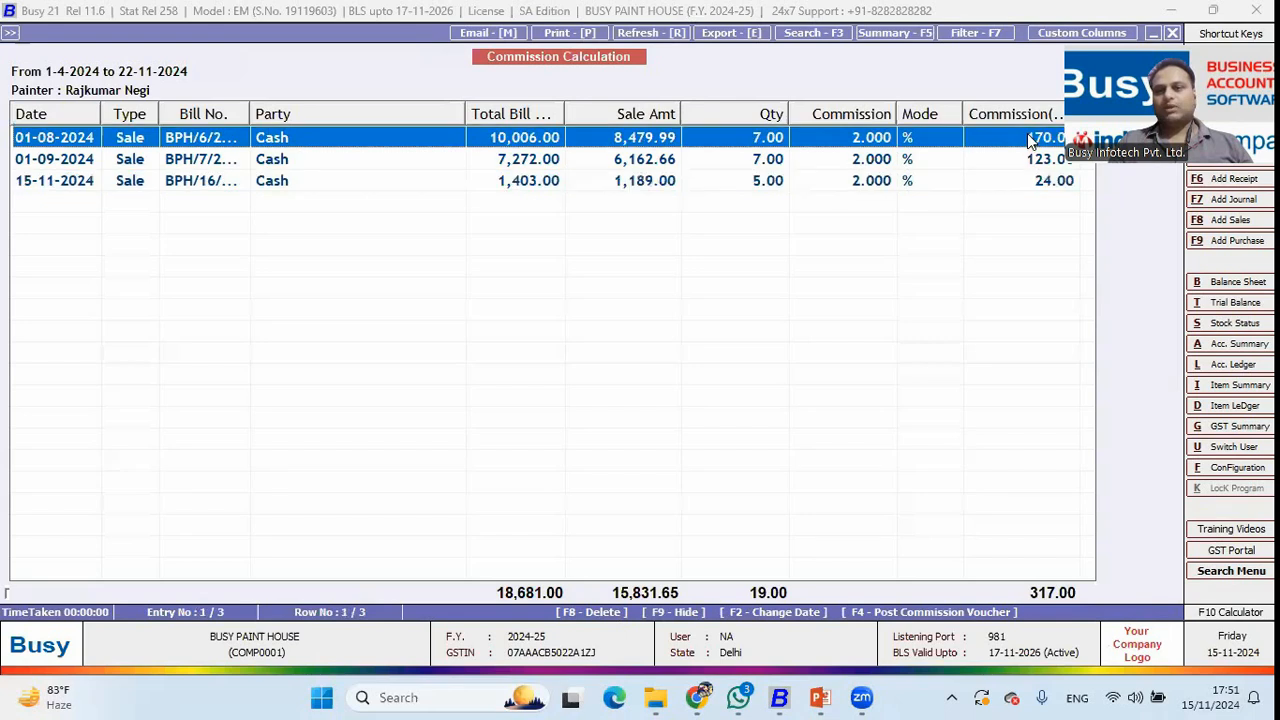
pyautogui.click(1025, 162)
pyautogui.click(1027, 182)
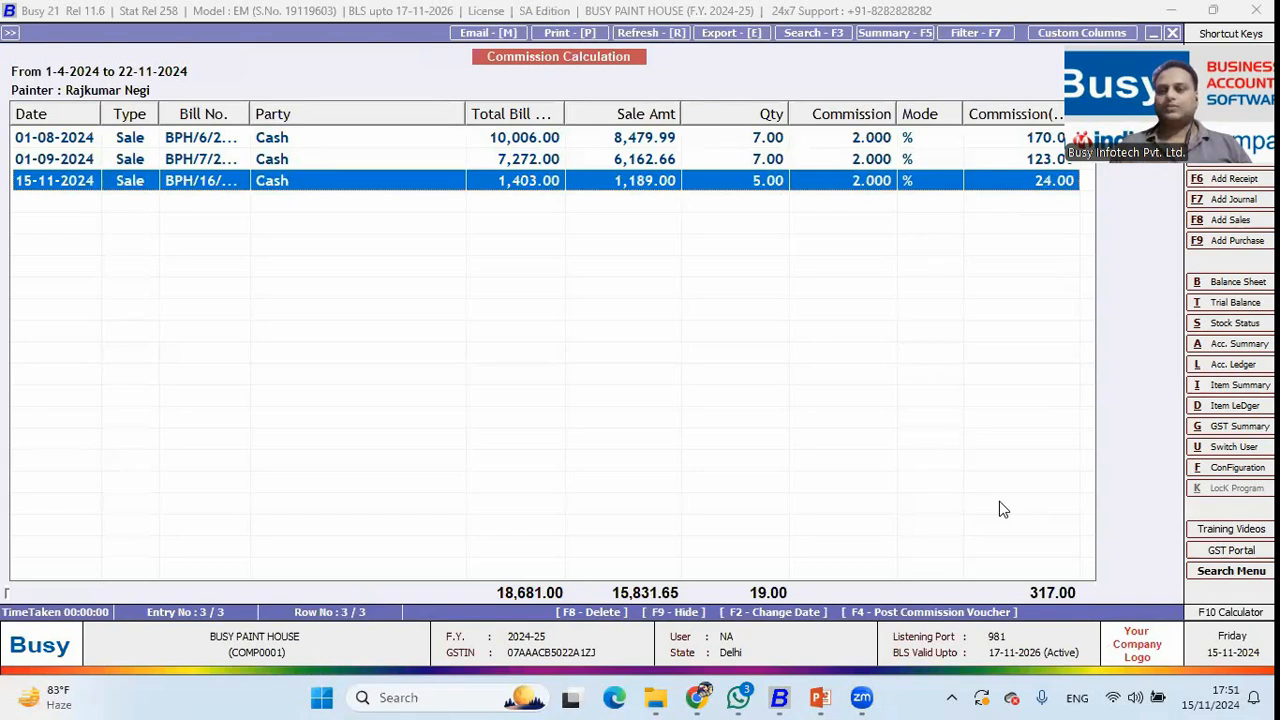
# Post the commission journal voucher in Main series against Commission on Sales, then close the report.
pyautogui.press('F4')
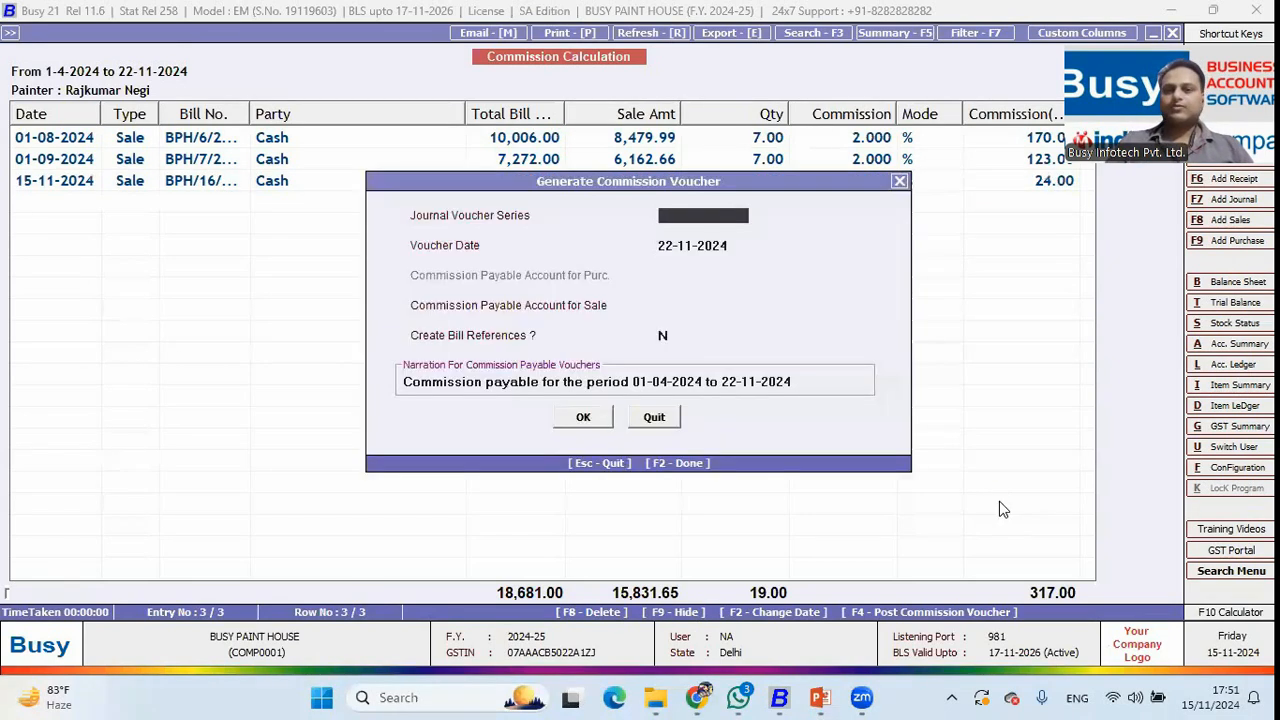
pyautogui.press('Return')
pyautogui.press('Return')
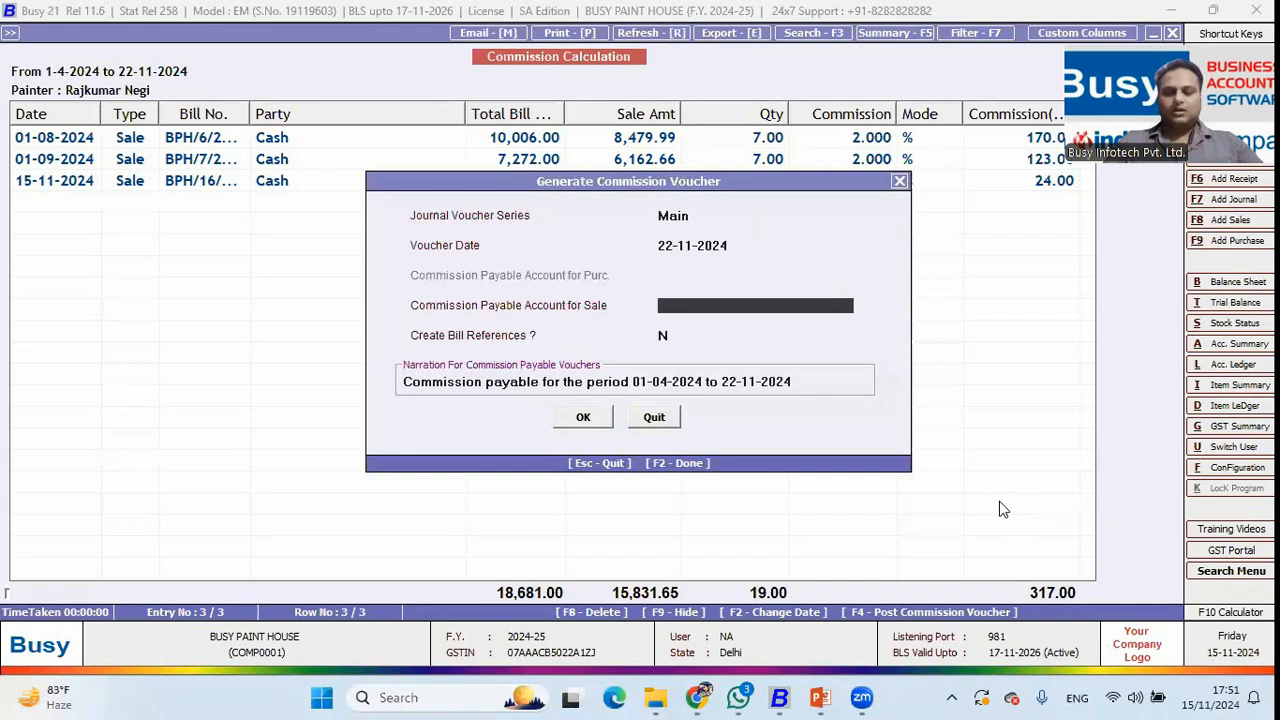
pyautogui.press('Return')
pyautogui.press('Return')
pyautogui.press('Return')
pyautogui.press('Return')
pyautogui.press('Return')
pyautogui.press('Return')
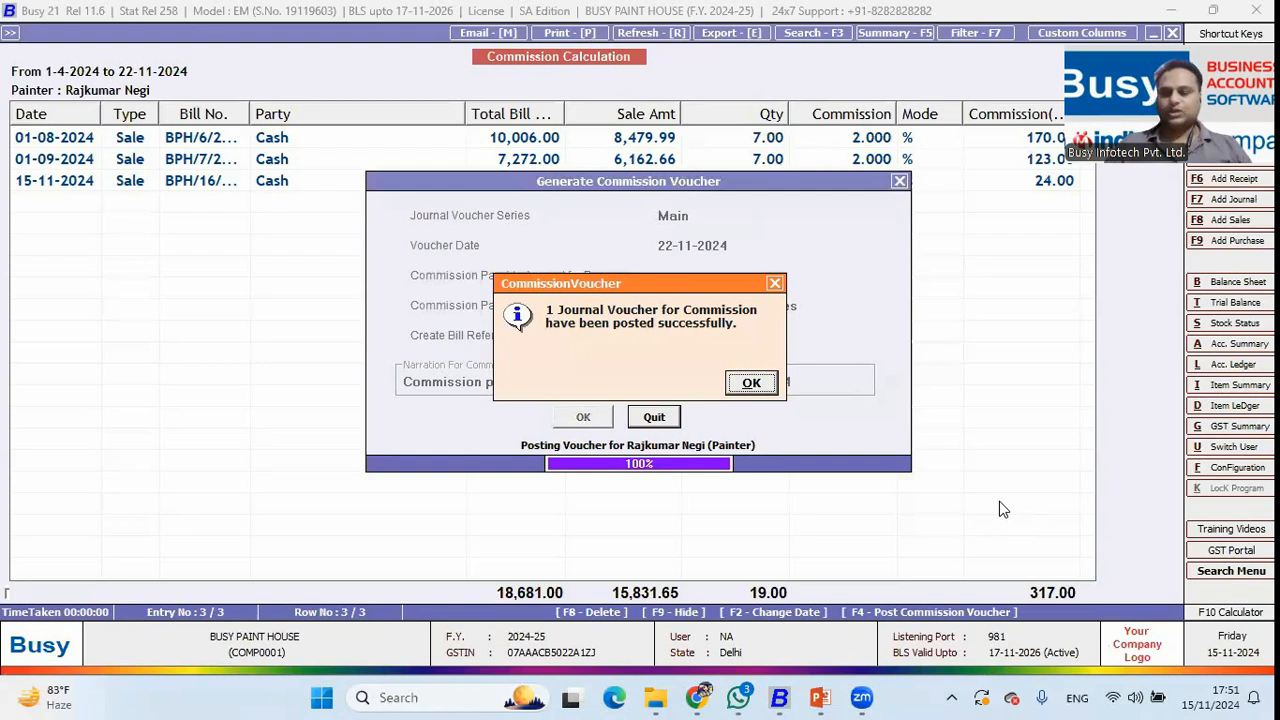
pyautogui.press('Return')
pyautogui.press('Escape')
# Open the horizontal Profit & Loss A/c and check the Commission on Sales expense.
pyautogui.press('Return')
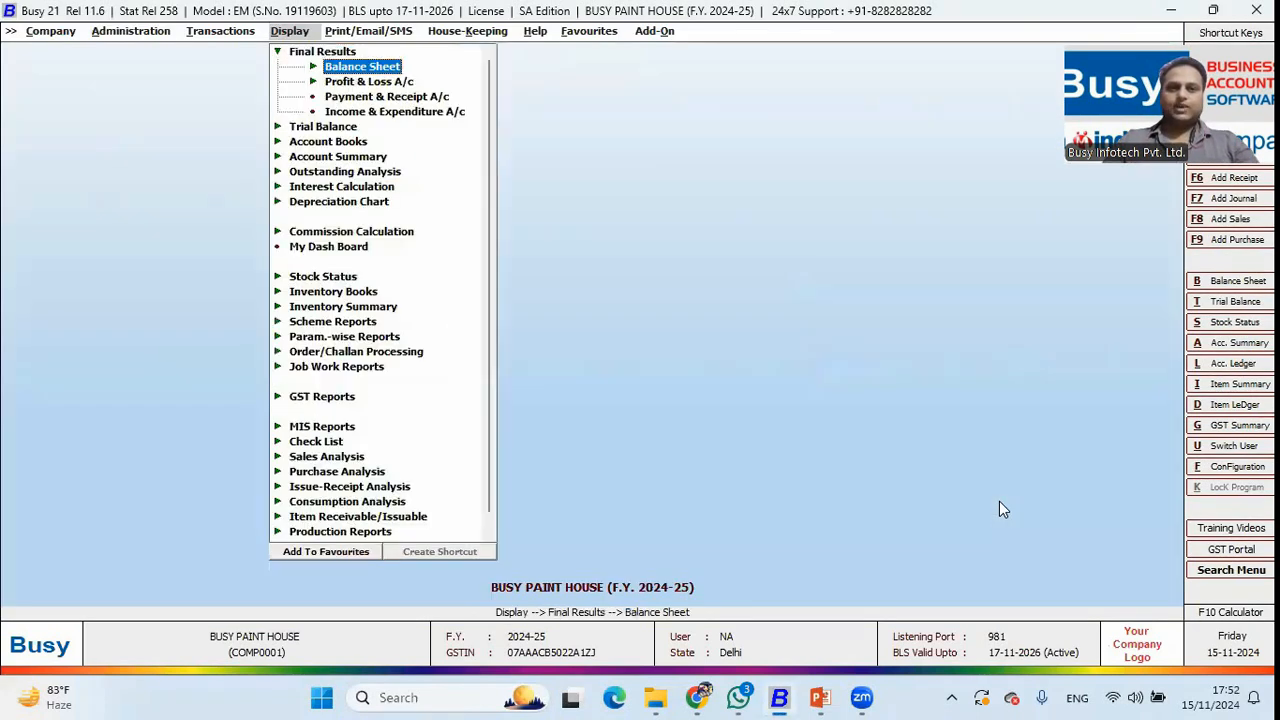
pyautogui.press('Return')
pyautogui.press('Escape')
pyautogui.press('Down')
pyautogui.press('Return')
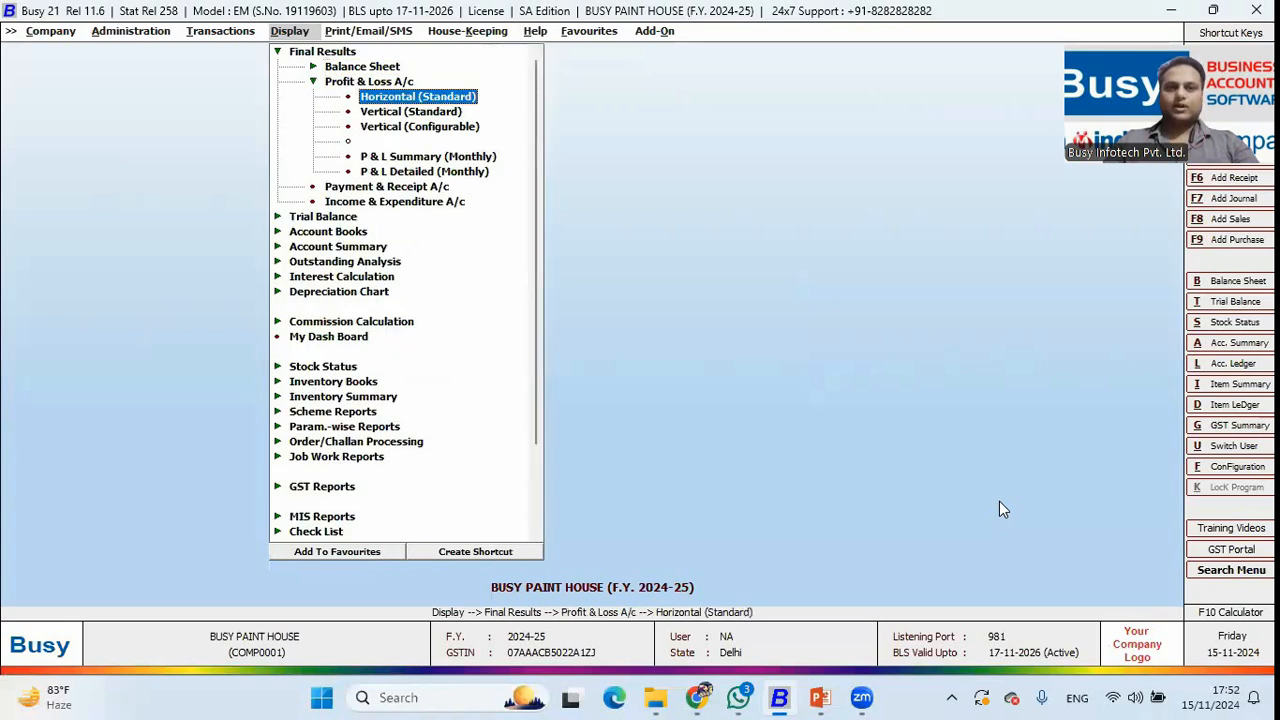
pyautogui.press('Return')
pyautogui.press('F2')
pyautogui.press('Down')
pyautogui.press('Down')
pyautogui.press('Down')
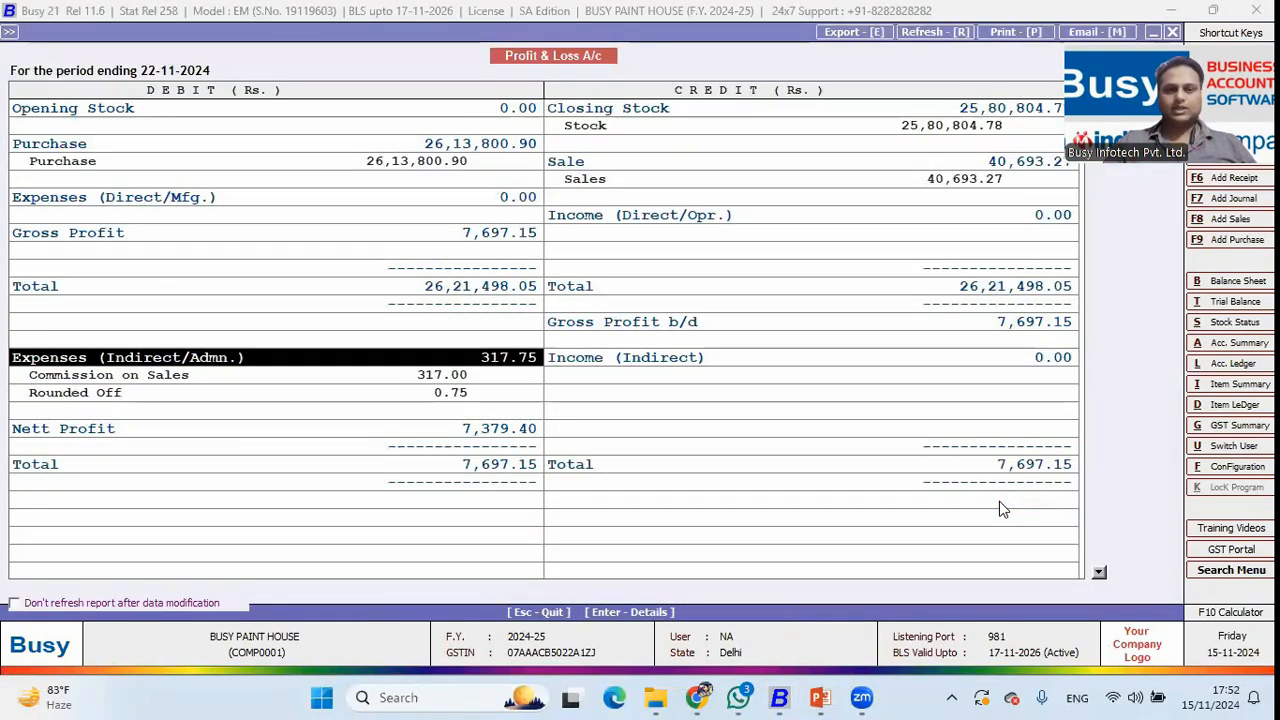
pyautogui.press('Escape')
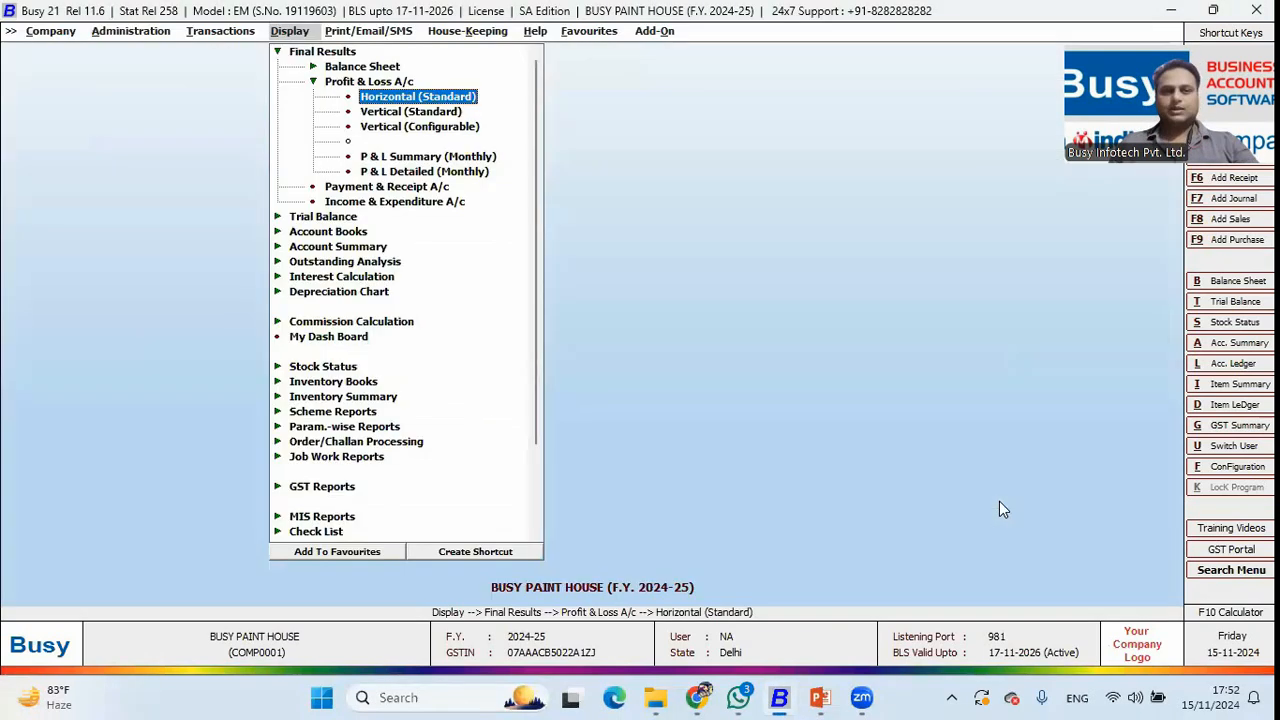
pyautogui.press('Escape')
pyautogui.press('Escape')
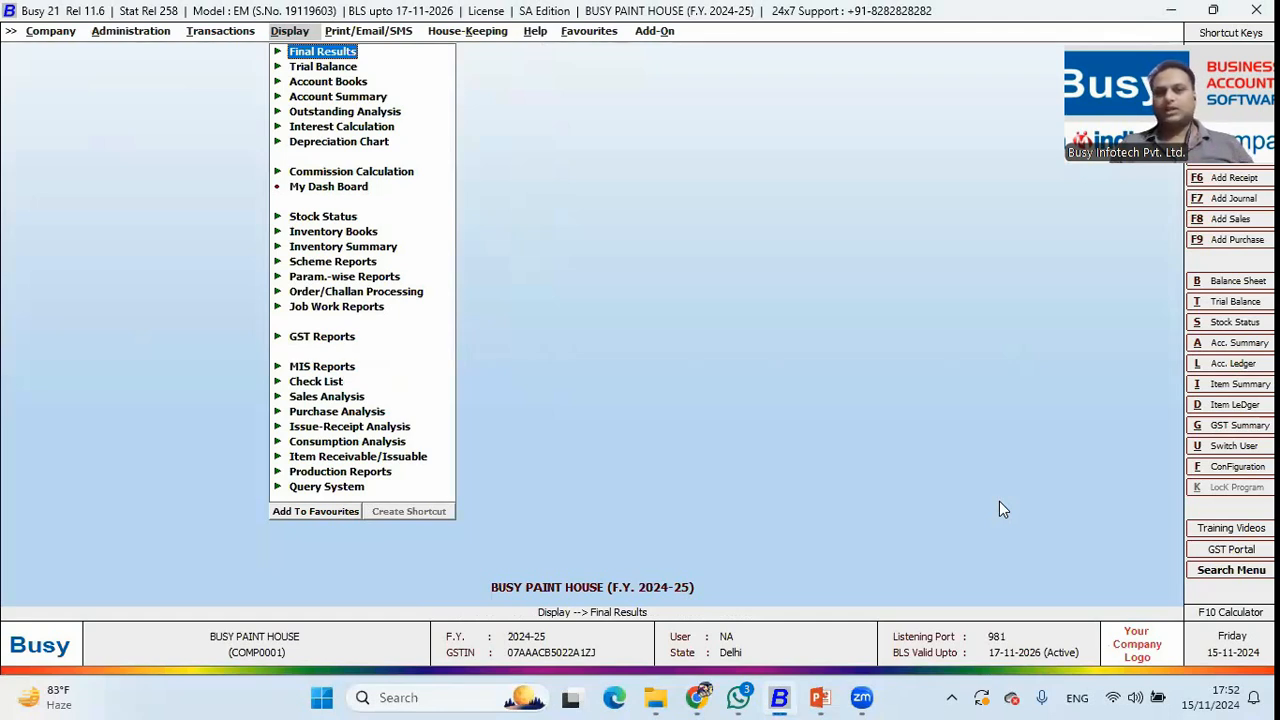
# Display the Sale/Purchase commission calculation for all painters, totalling 679.00.
pyautogui.press('Down')
pyautogui.press('Down')
pyautogui.press('Down')
pyautogui.press('Down')
pyautogui.press('Down')
pyautogui.press('Down')
pyautogui.press('Down')
pyautogui.press('Down')
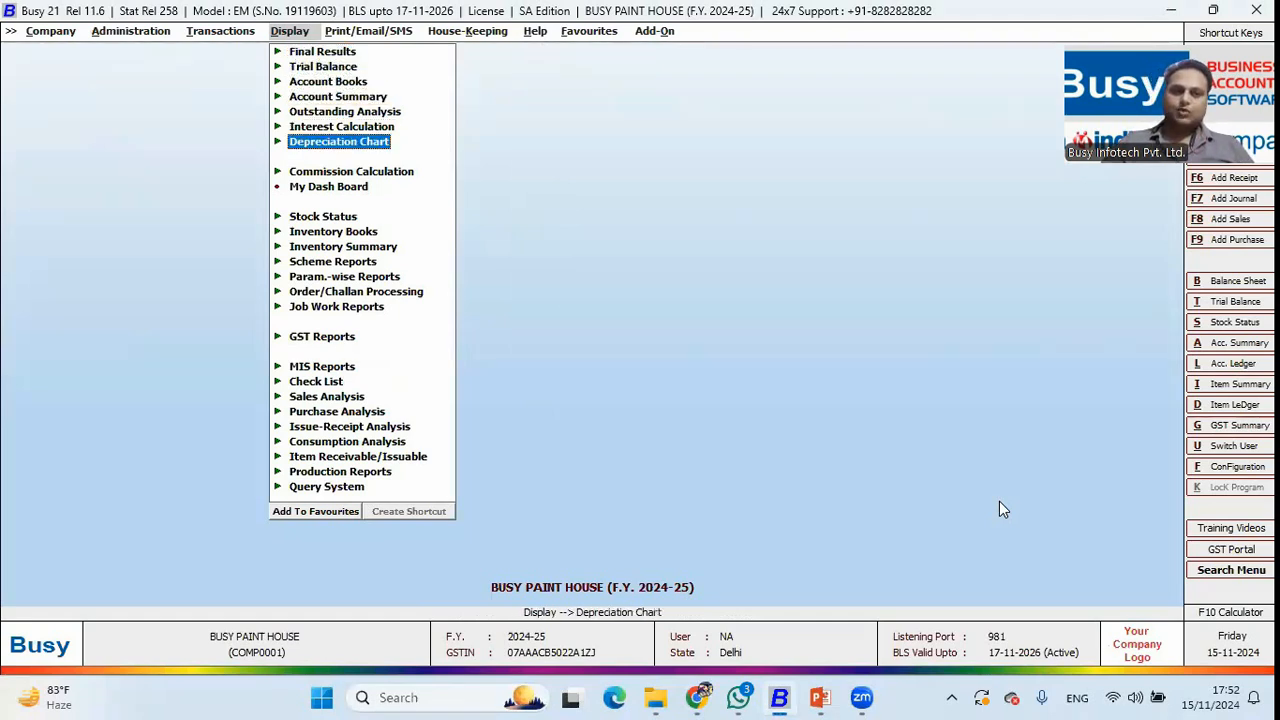
pyautogui.press('Up')
pyautogui.press('Return')
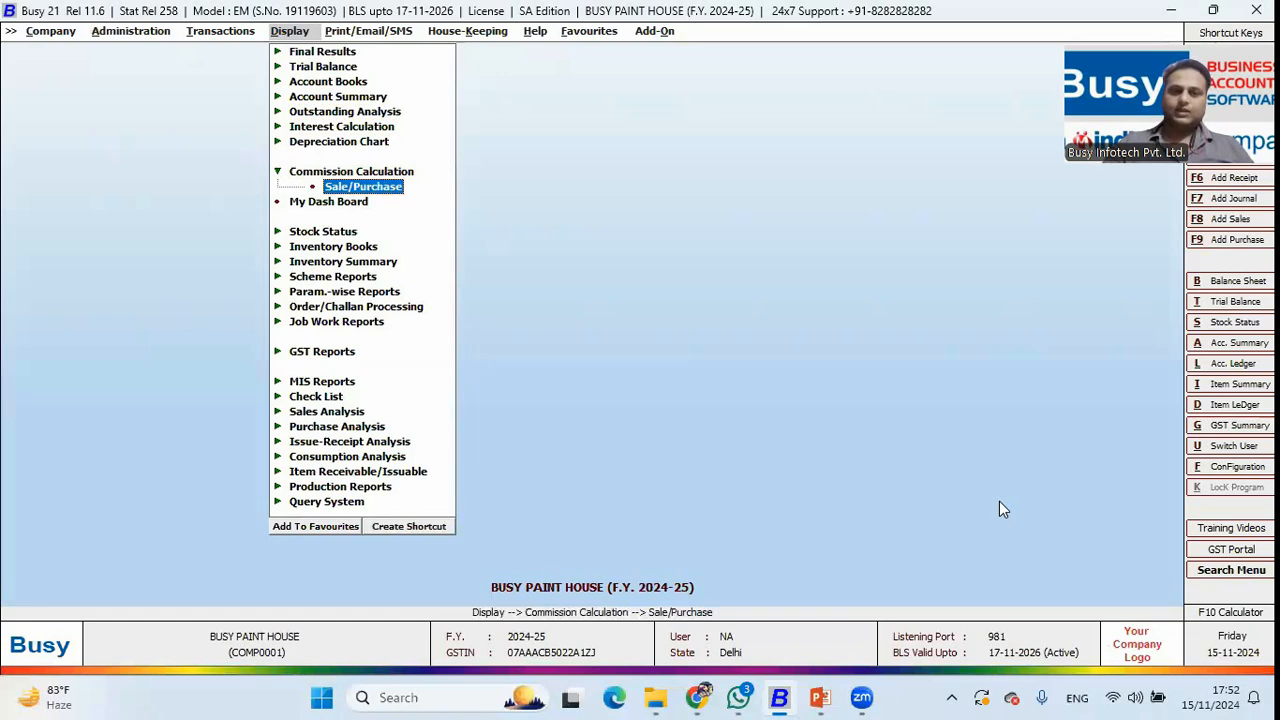
pyautogui.press('Return')
pyautogui.press('Right')
pyautogui.press('Return')
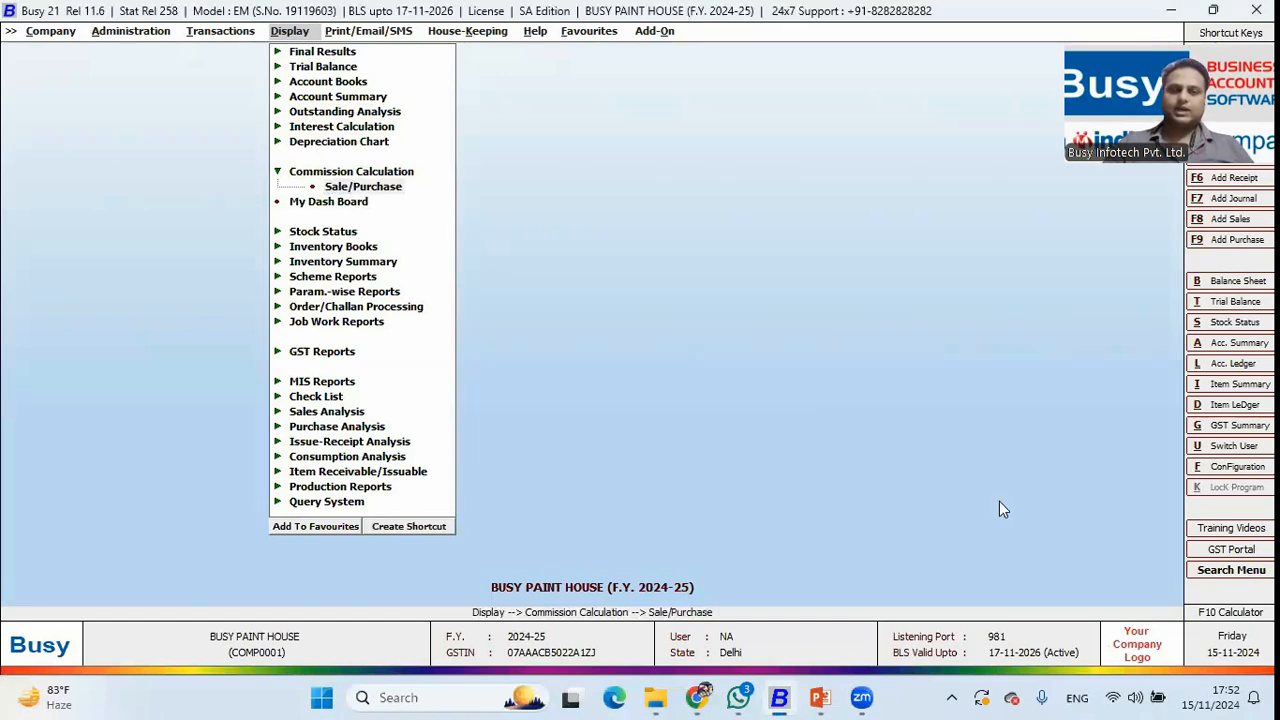
pyautogui.press('Return')
pyautogui.press('Return')
pyautogui.press('Return')
pyautogui.press('Return')
pyautogui.press('Return')
pyautogui.press('Return')
pyautogui.press('Return')
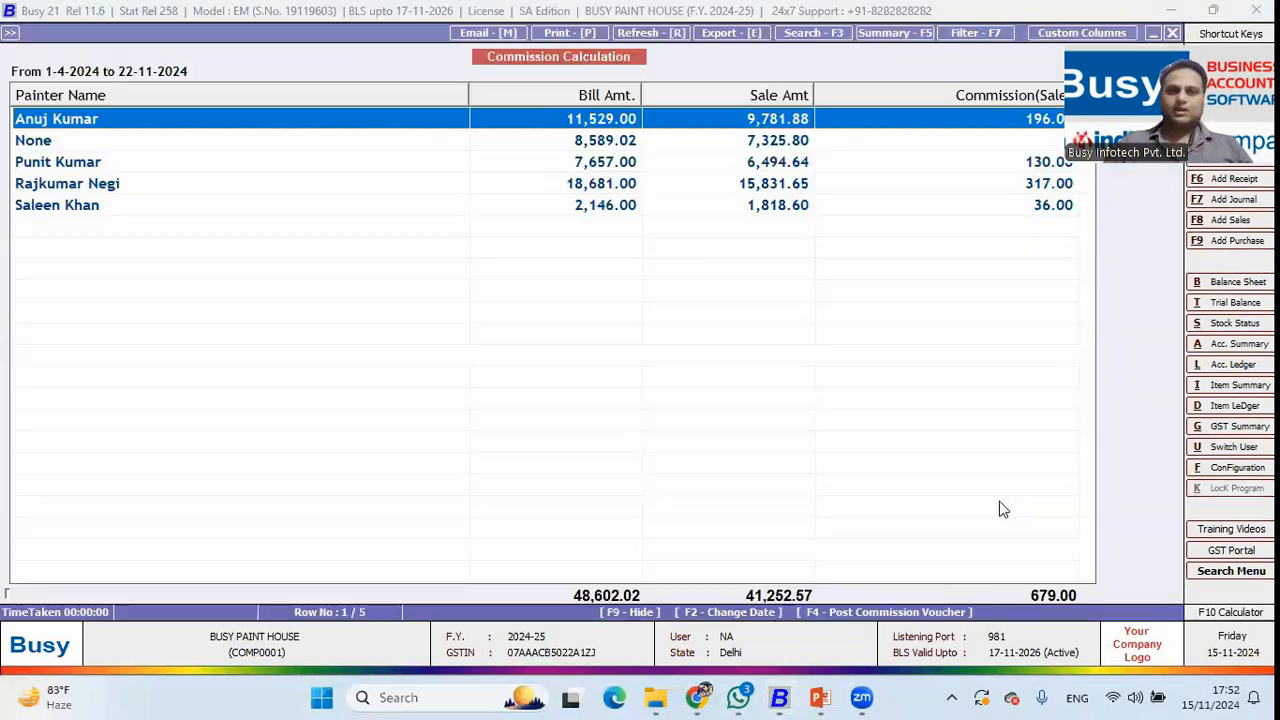
# Review each painter's commission totals, glance at the slide, then move to Sales Order.
pyautogui.press('Down')
pyautogui.press('Down')
pyautogui.press('Down')
pyautogui.press('Down')
pyautogui.press('Up')
pyautogui.press('Up')
pyautogui.press('Up')
pyautogui.press('Up')
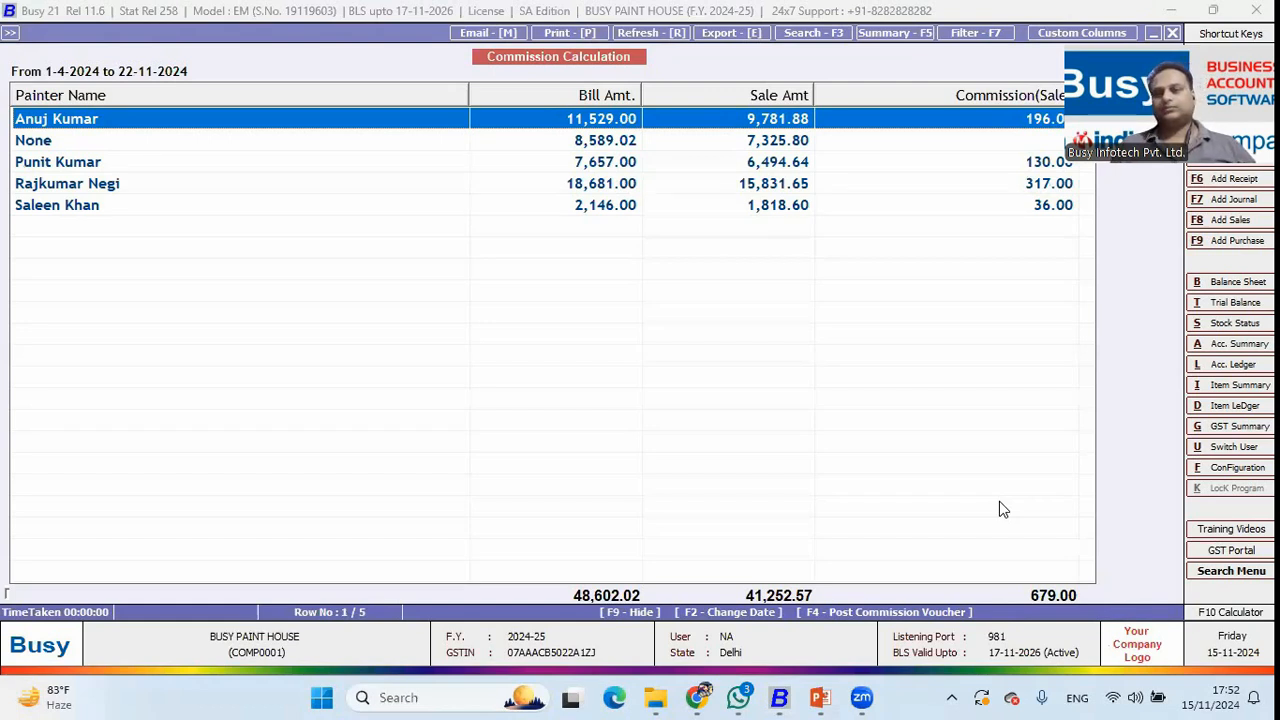
pyautogui.hotkey('alt', 'Tab')
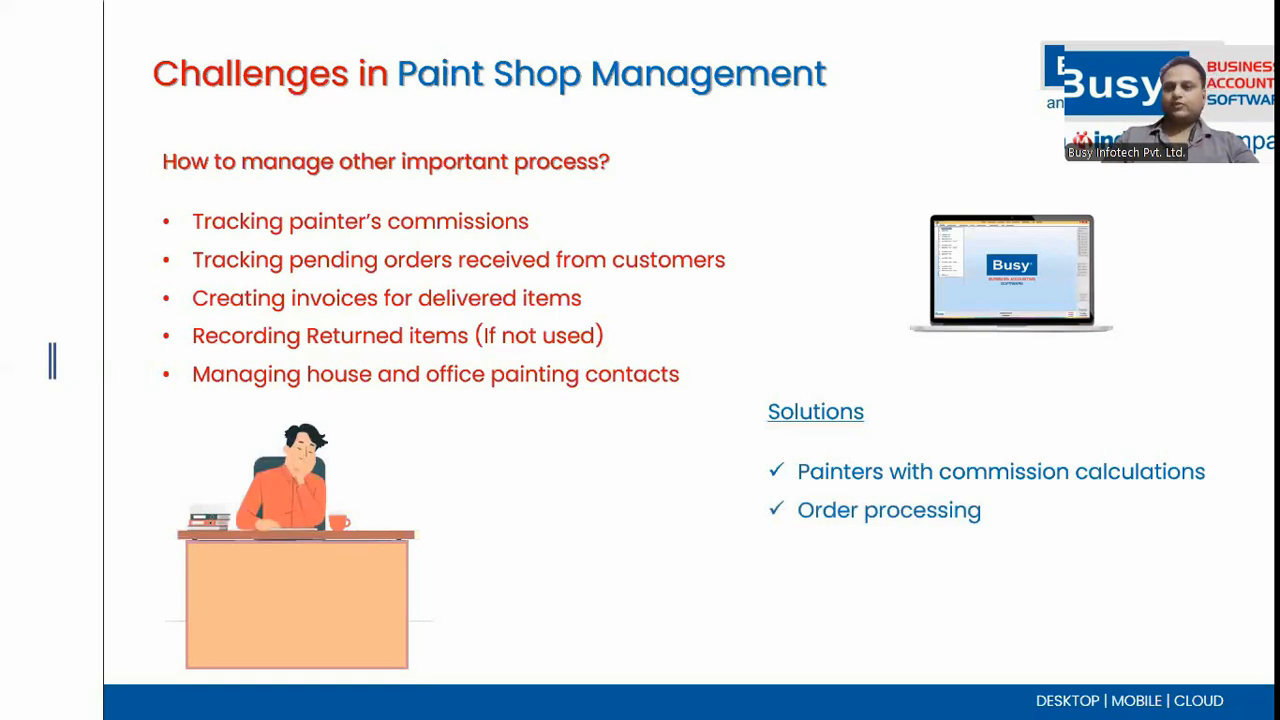
pyautogui.hotkey('alt', 'Tab')
pyautogui.press('Left')
pyautogui.press('Up')
pyautogui.press('Up')
# Start sales order SO/8 for Cash and enter the customer's mobile number and name as billing details.
pyautogui.press('Return')
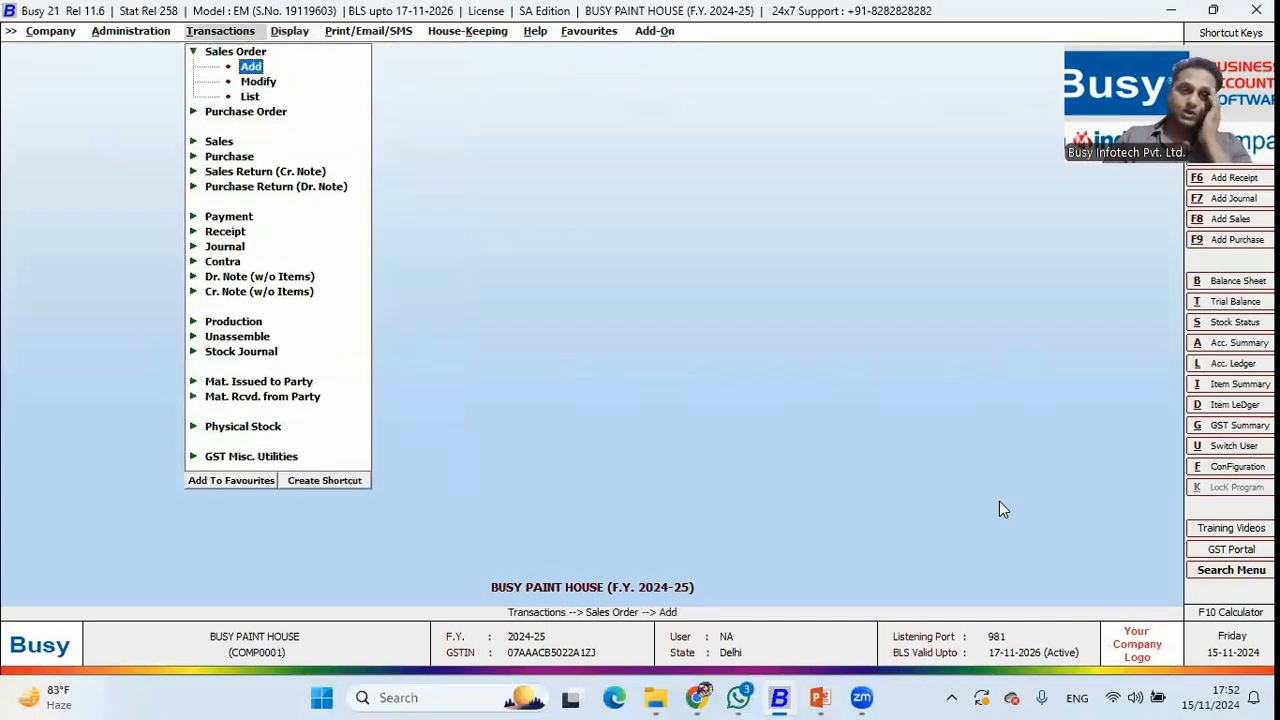
pyautogui.press('Return')
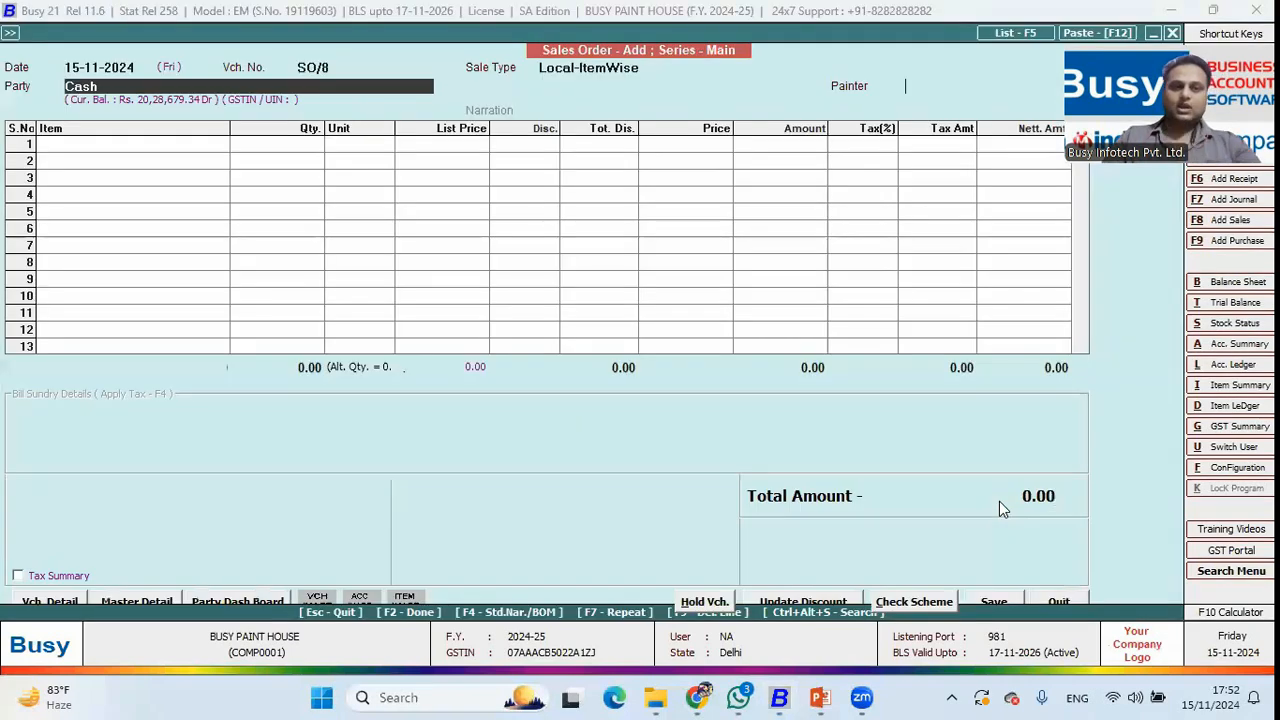
pyautogui.press('Return')
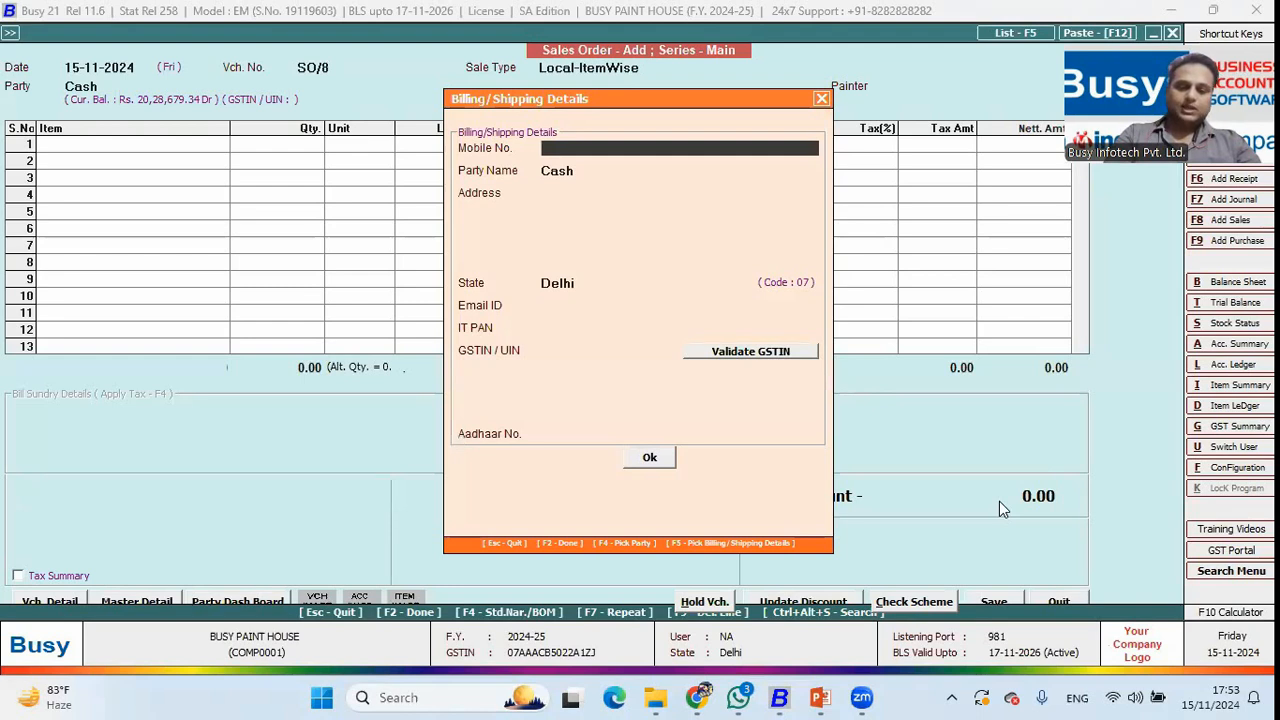
pyautogui.write('828282')
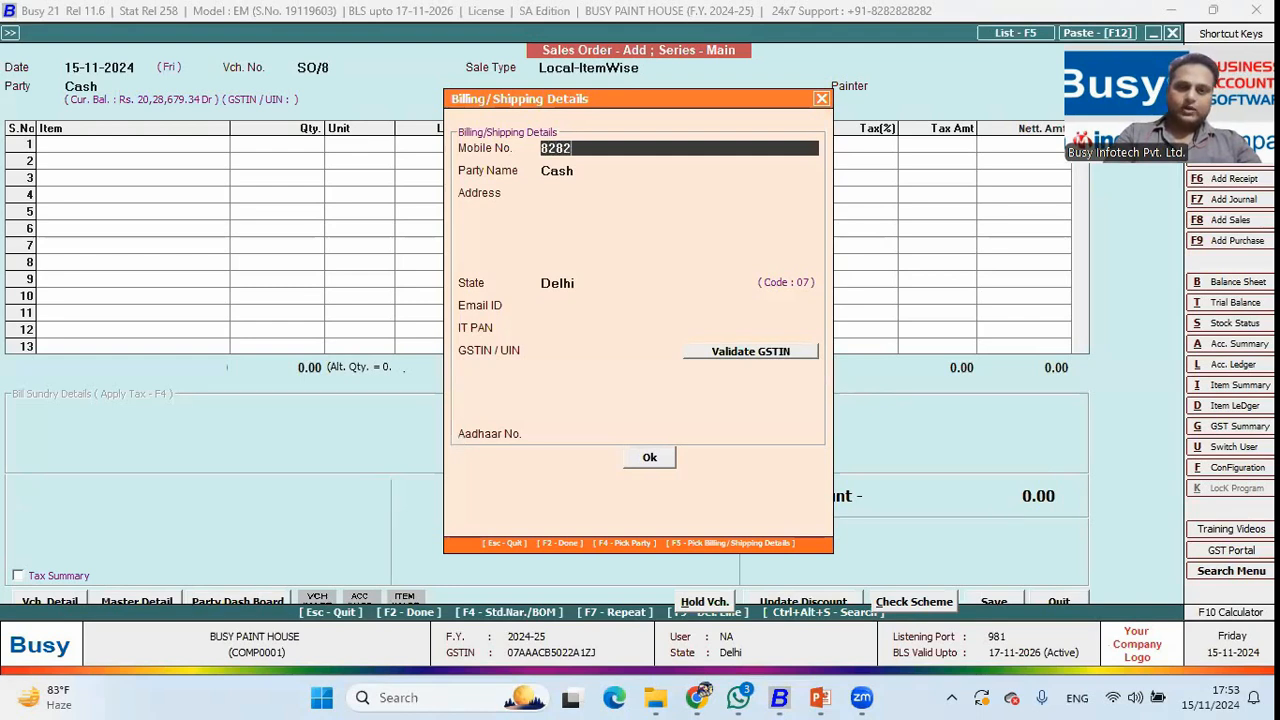
pyautogui.write('8289')
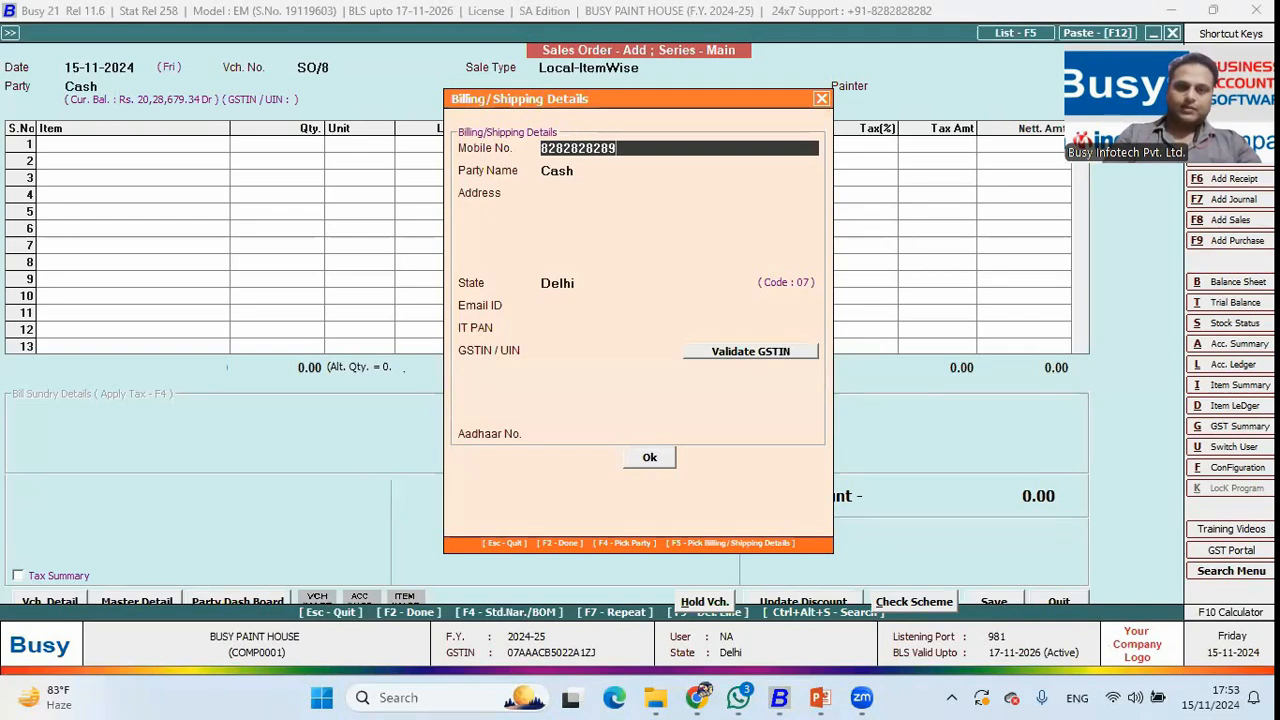
pyautogui.press('Return')
pyautogui.write('Rahul')
pyautogui.press('Return')
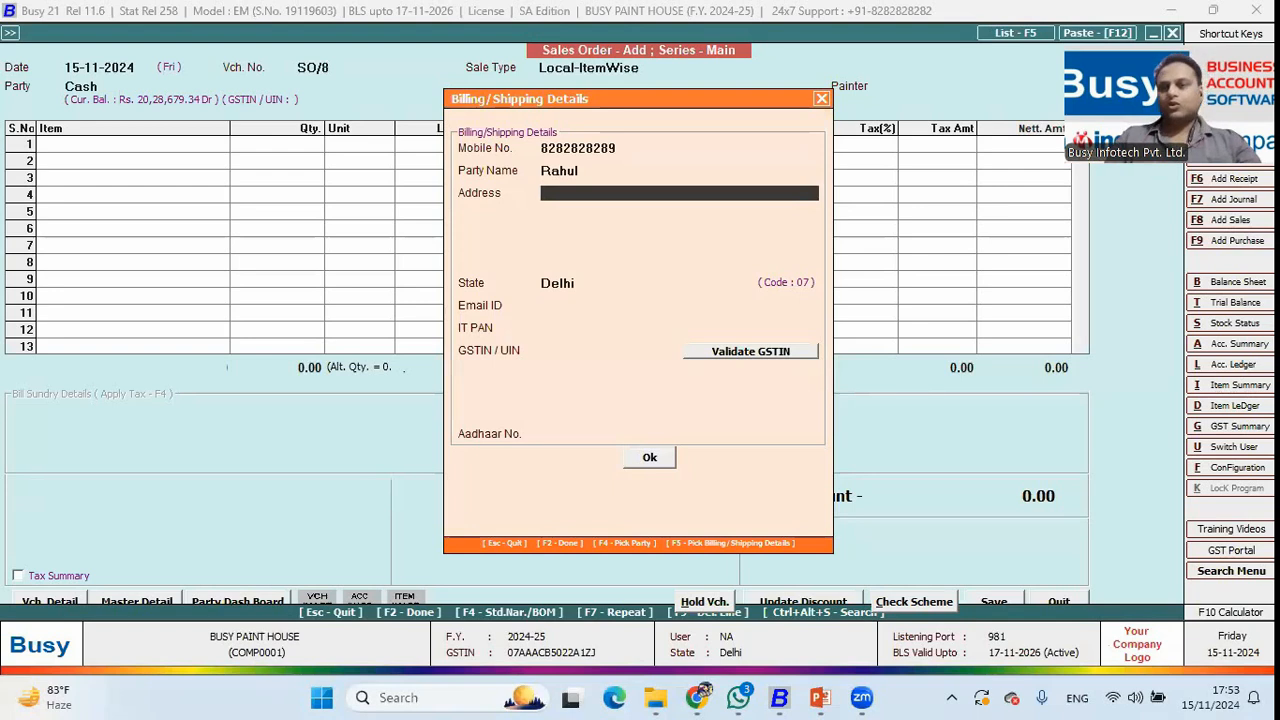
pyautogui.press('Return')
# Set the painter to None and add Putty (10 Kg) as row 1.
pyautogui.press('F2')
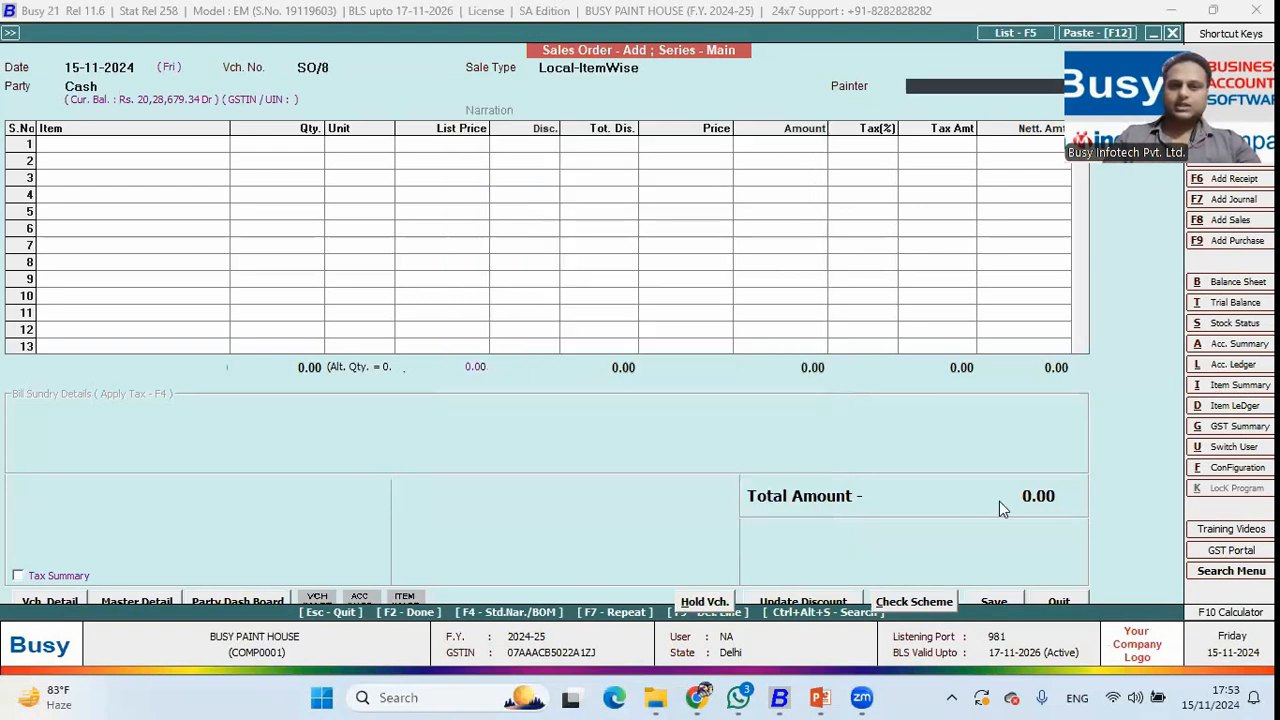
pyautogui.press('space')
pyautogui.press('Down')
pyautogui.press('Return')
pyautogui.press('space')
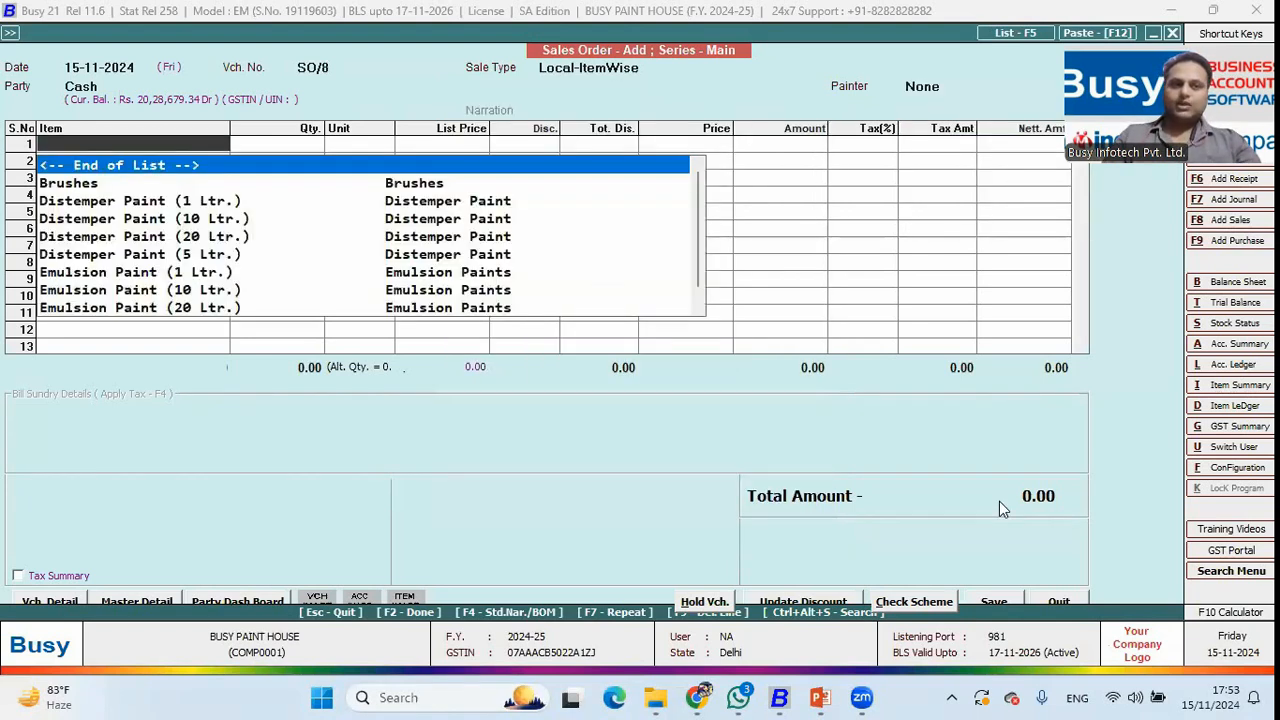
pyautogui.press('Down')
pyautogui.press('Down')
pyautogui.press('Down')
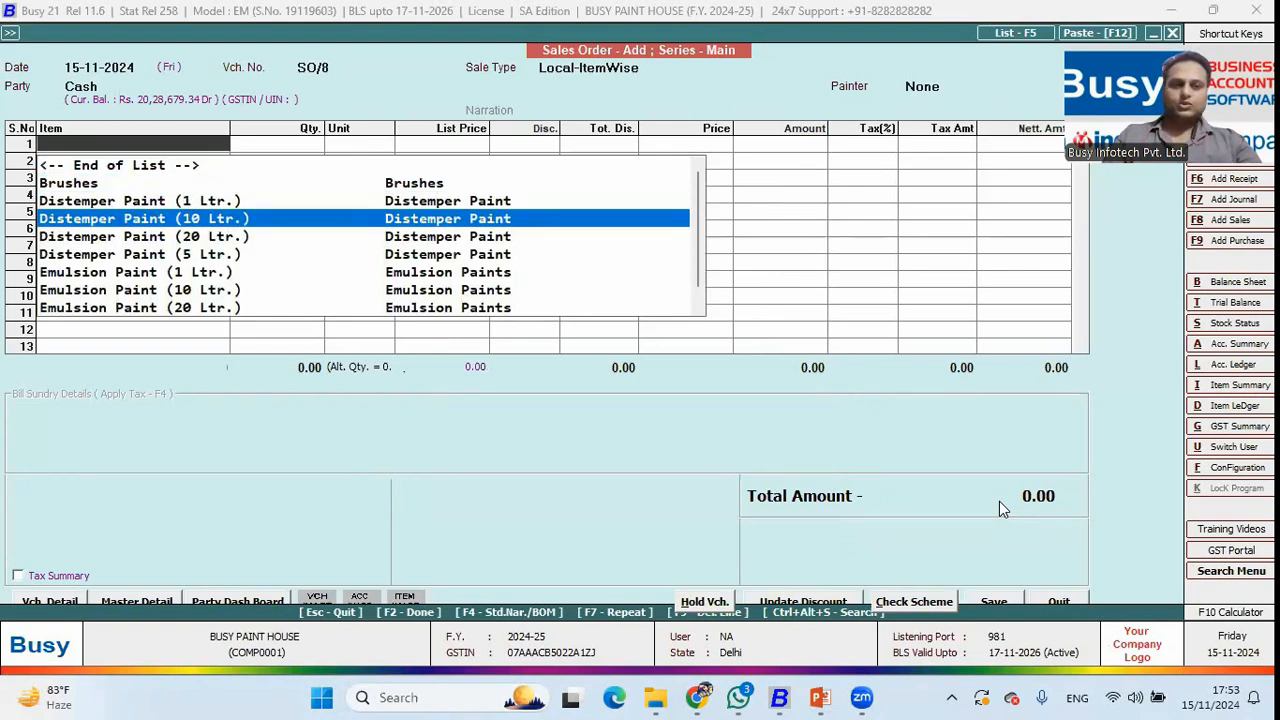
pyautogui.write('pu')
pyautogui.press('Down')
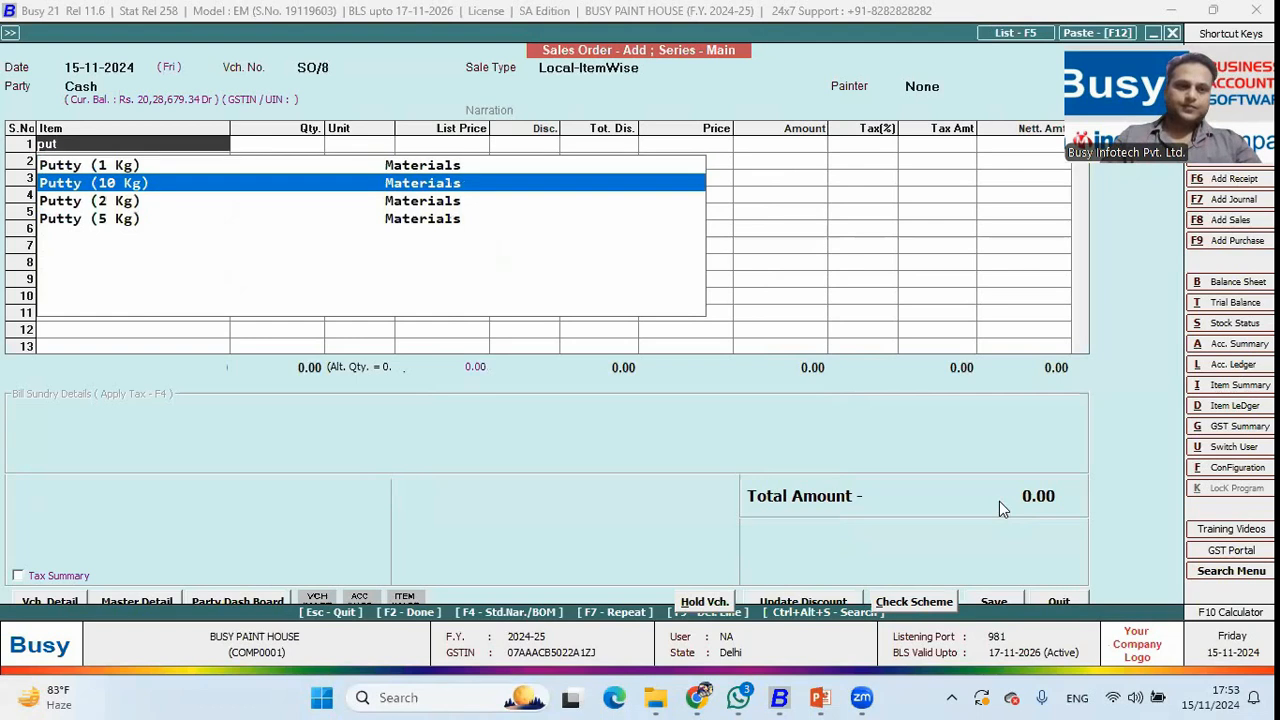
pyautogui.press('Return')
pyautogui.press('Return')
pyautogui.press('Return')
pyautogui.press('Return')
# Try Emulsion Paint (4 Ltr.) in row 2, then back out of its empty stock details.
pyautogui.write('em')
pyautogui.press('Down')
pyautogui.press('Down')
pyautogui.press('Down')
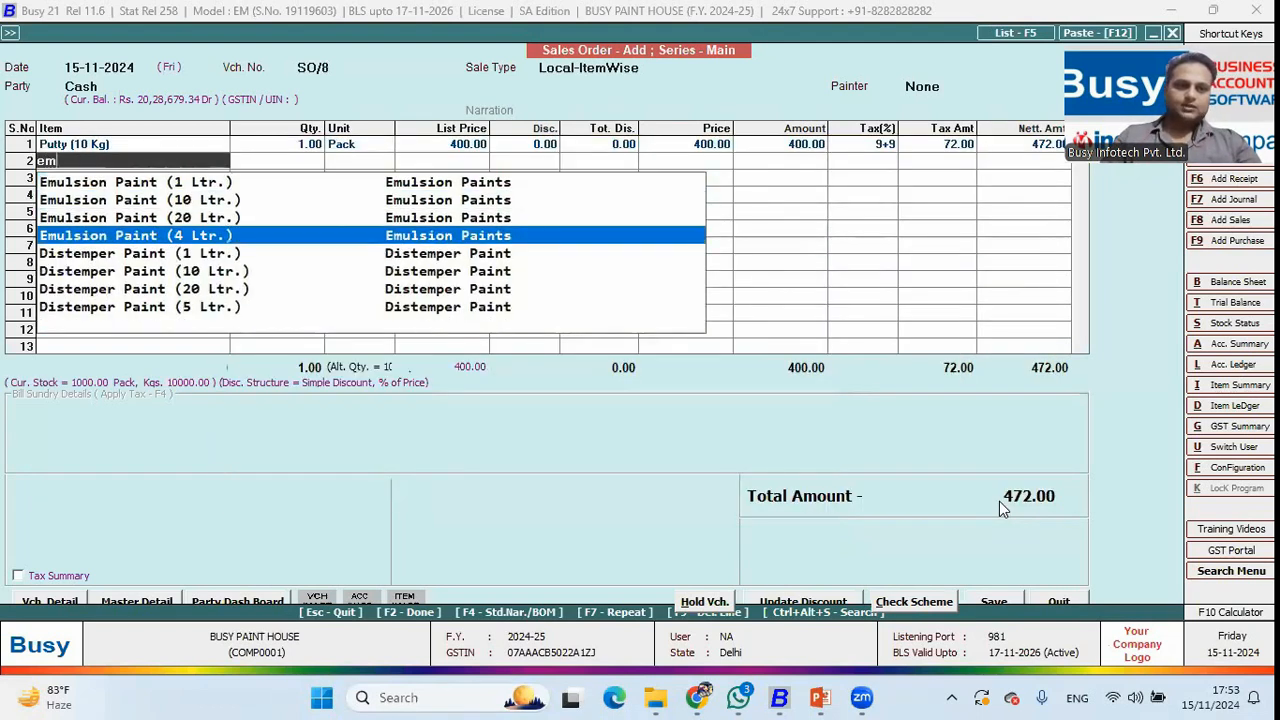
pyautogui.press('Return')
pyautogui.press('Escape')
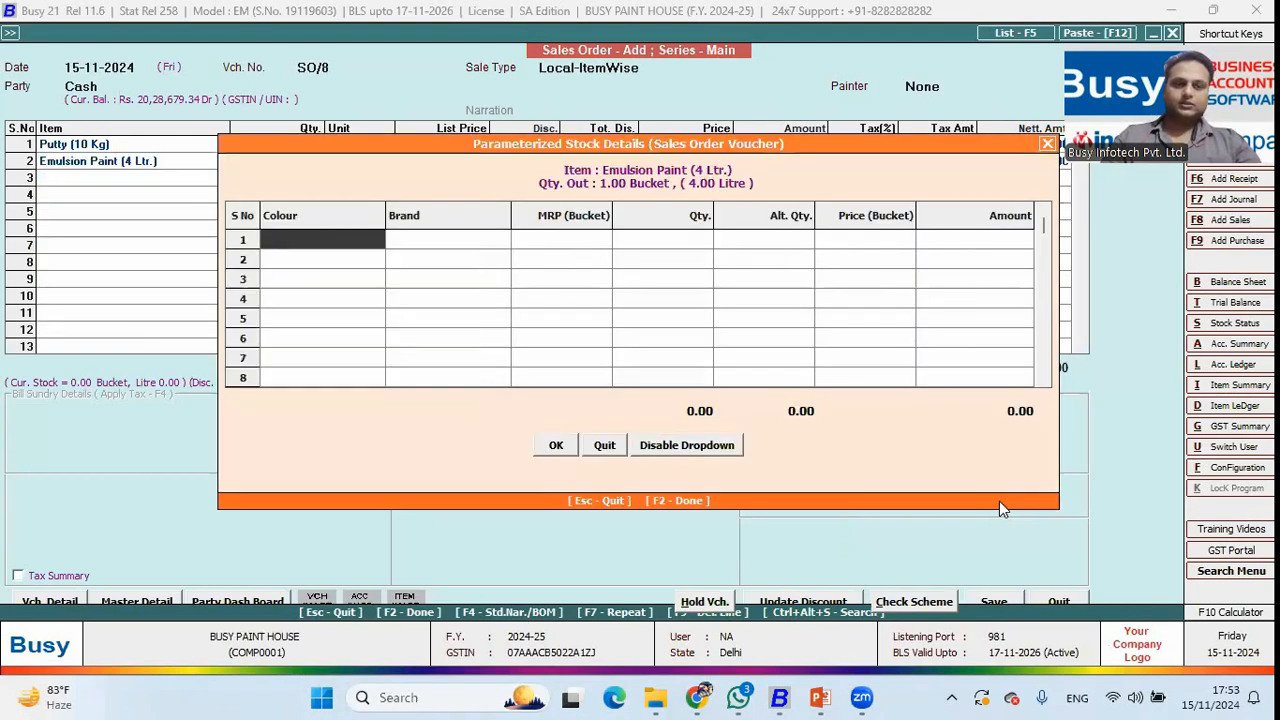
pyautogui.press('Escape')
pyautogui.press('Return')
pyautogui.press('Left')
pyautogui.press('Left')
pyautogui.press('Left')
pyautogui.press('Left')
pyautogui.press('Left')
pyautogui.press('Left')
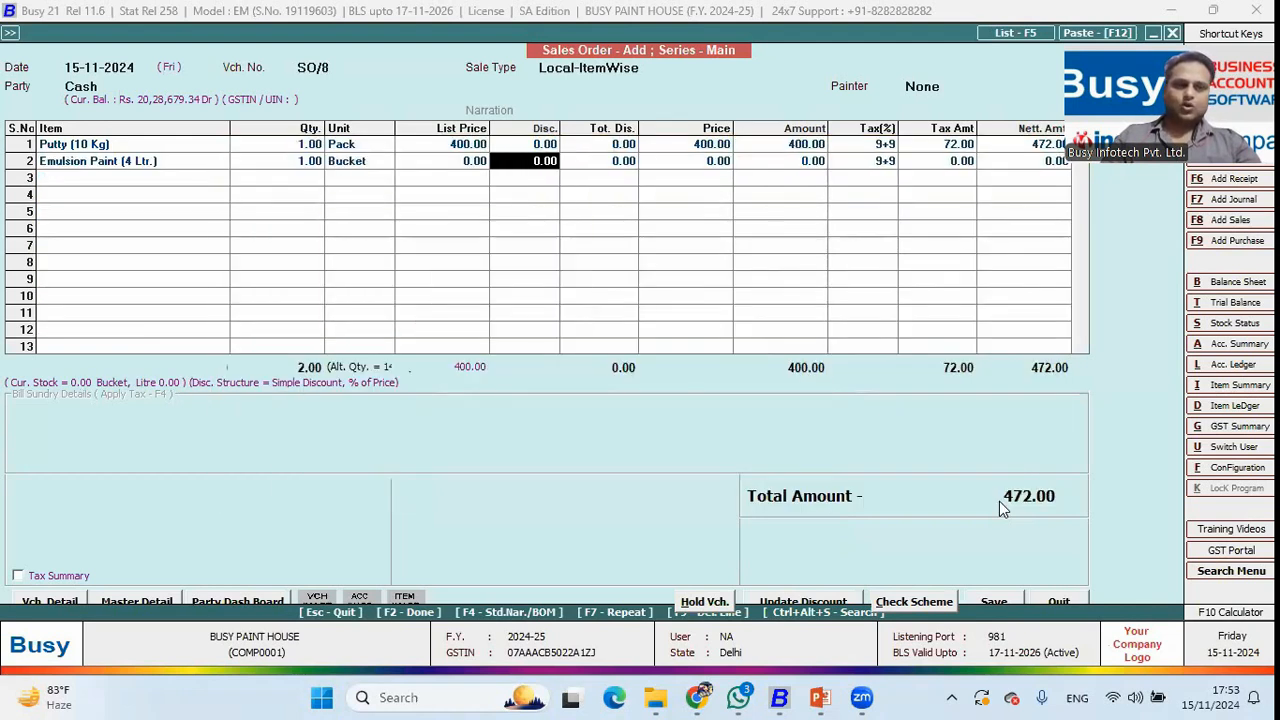
pyautogui.press('Return')
# Add 5 buckets of white Nerolac Distemper Paint (10 Ltr.) as row 2.
pyautogui.press('Down')
pyautogui.press('Down')
pyautogui.press('Down')
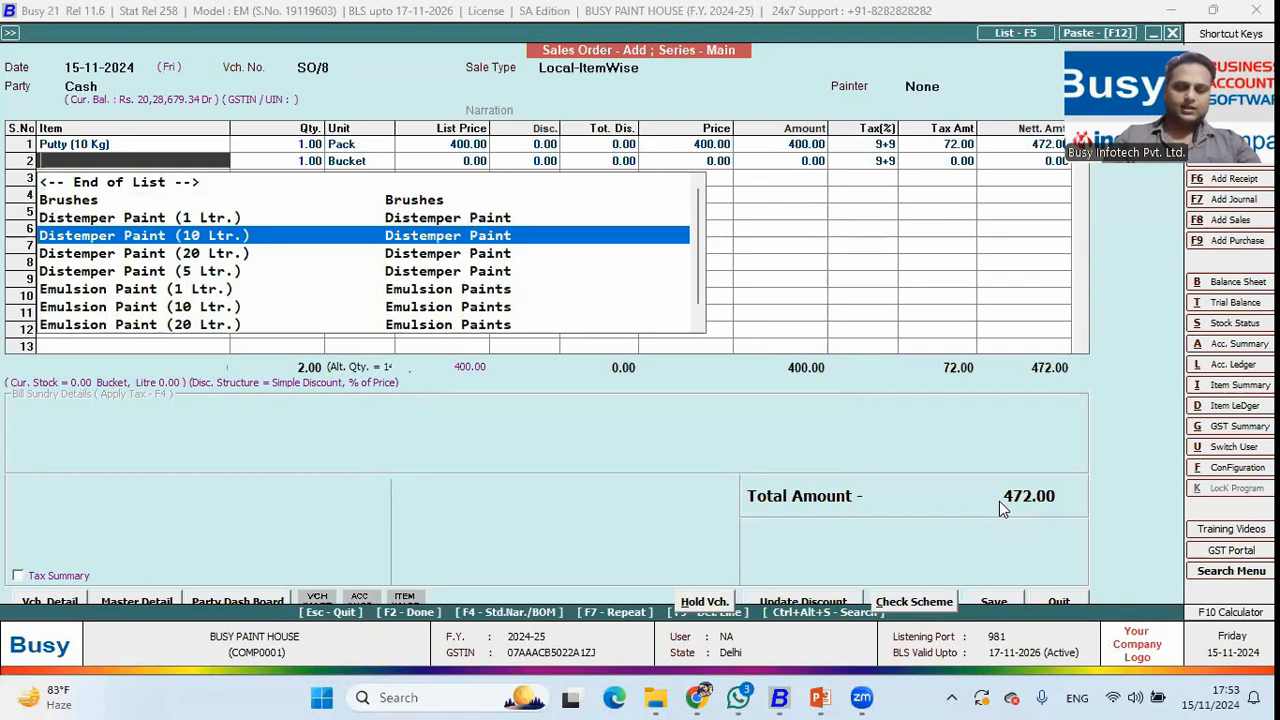
pyautogui.write('o')
pyautogui.press('BackSpace')
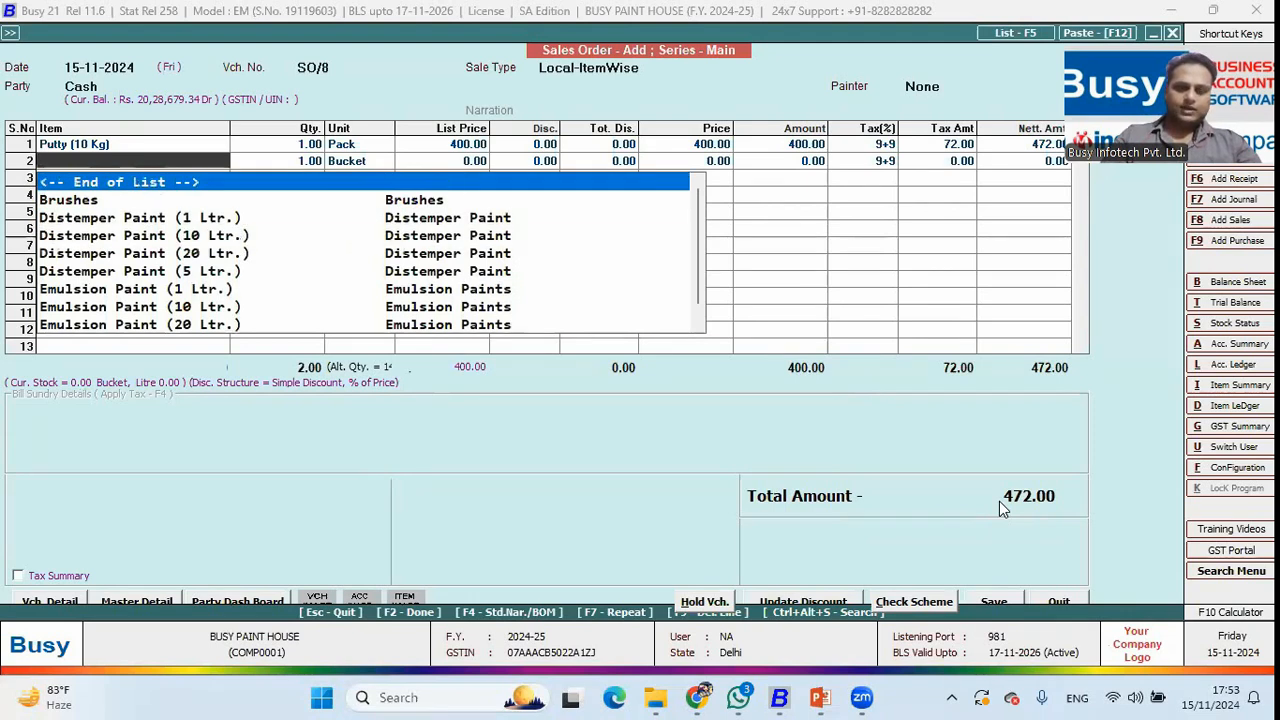
pyautogui.write('d')
pyautogui.press('Down')
pyautogui.press('Return')
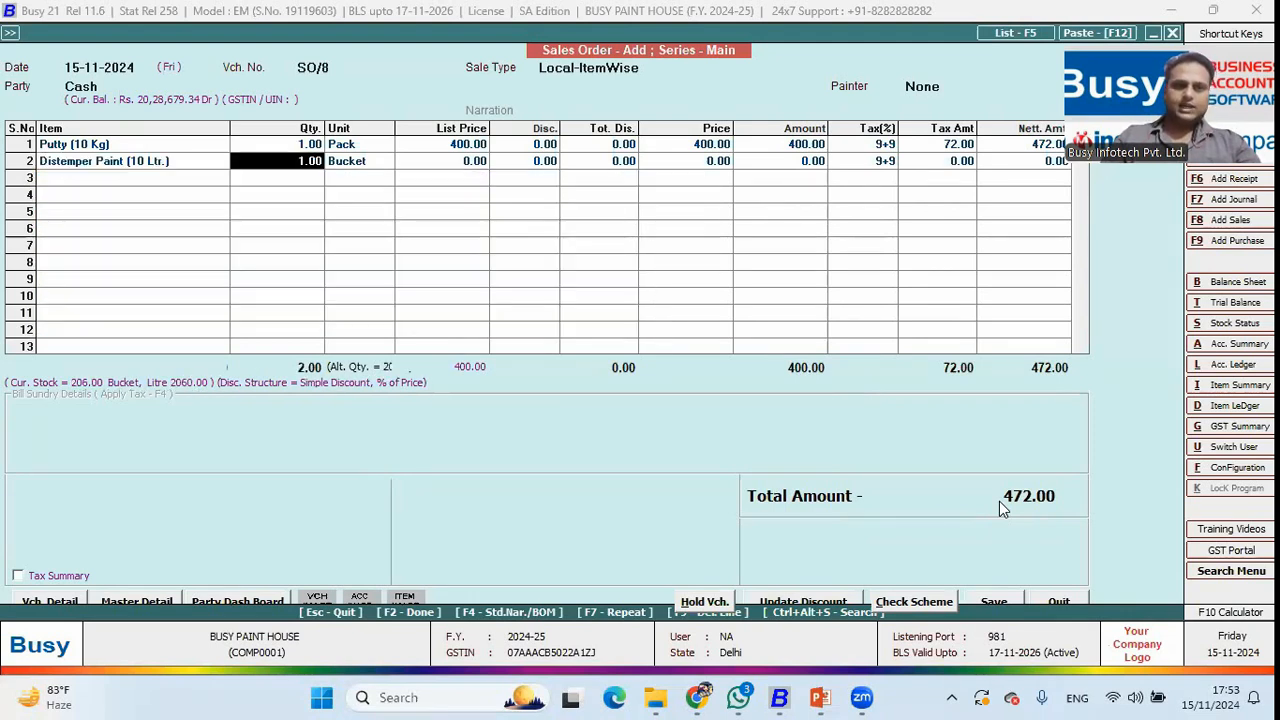
pyautogui.write('5')
pyautogui.press('Return')
pyautogui.press('Return')
pyautogui.press('Return')
pyautogui.press('Return')
pyautogui.press('Return')
pyautogui.press('Return')
pyautogui.press('Return')
pyautogui.press('Down')
pyautogui.press('Down')
pyautogui.press('Down')
pyautogui.press('Down')
pyautogui.press('Down')
pyautogui.press('Down')
pyautogui.press('Return')
pyautogui.press('Return')
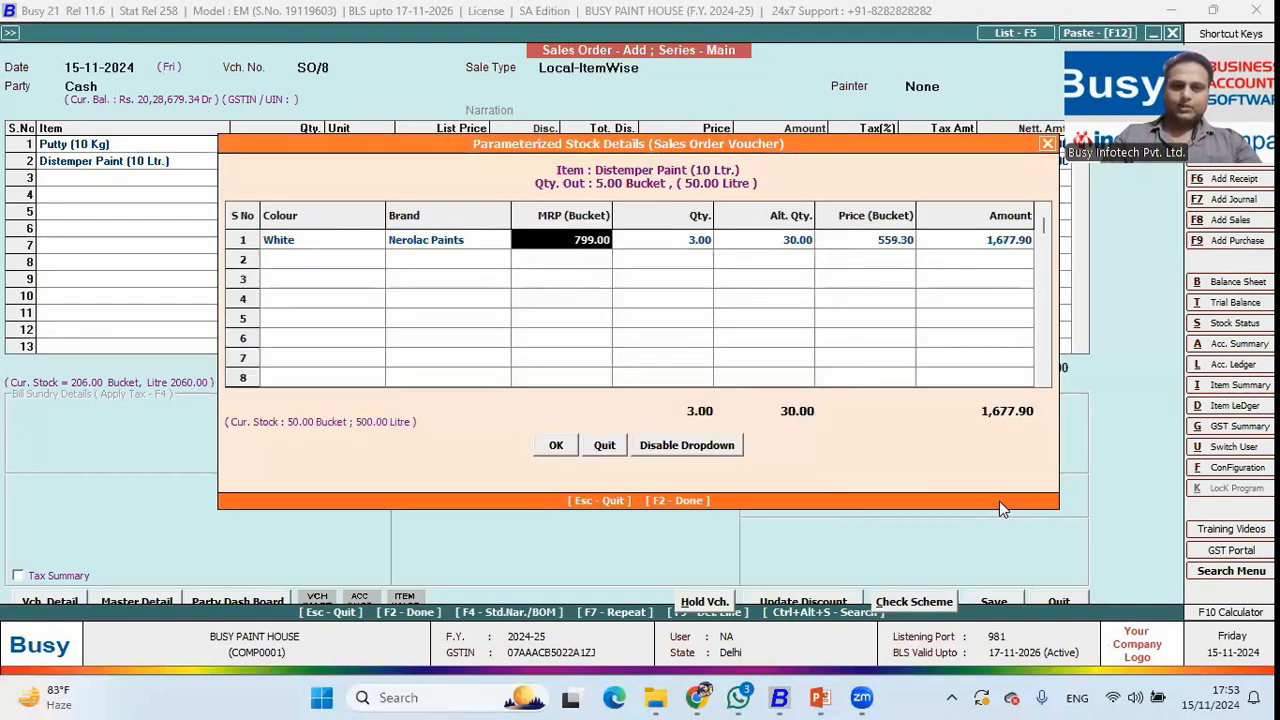
pyautogui.press('F2')
pyautogui.press('Left')
# Add 2 Rollers (12 Inches Shine) as row 3 and save with Percentage commission.
pyautogui.press('Return')
pyautogui.write('ro')
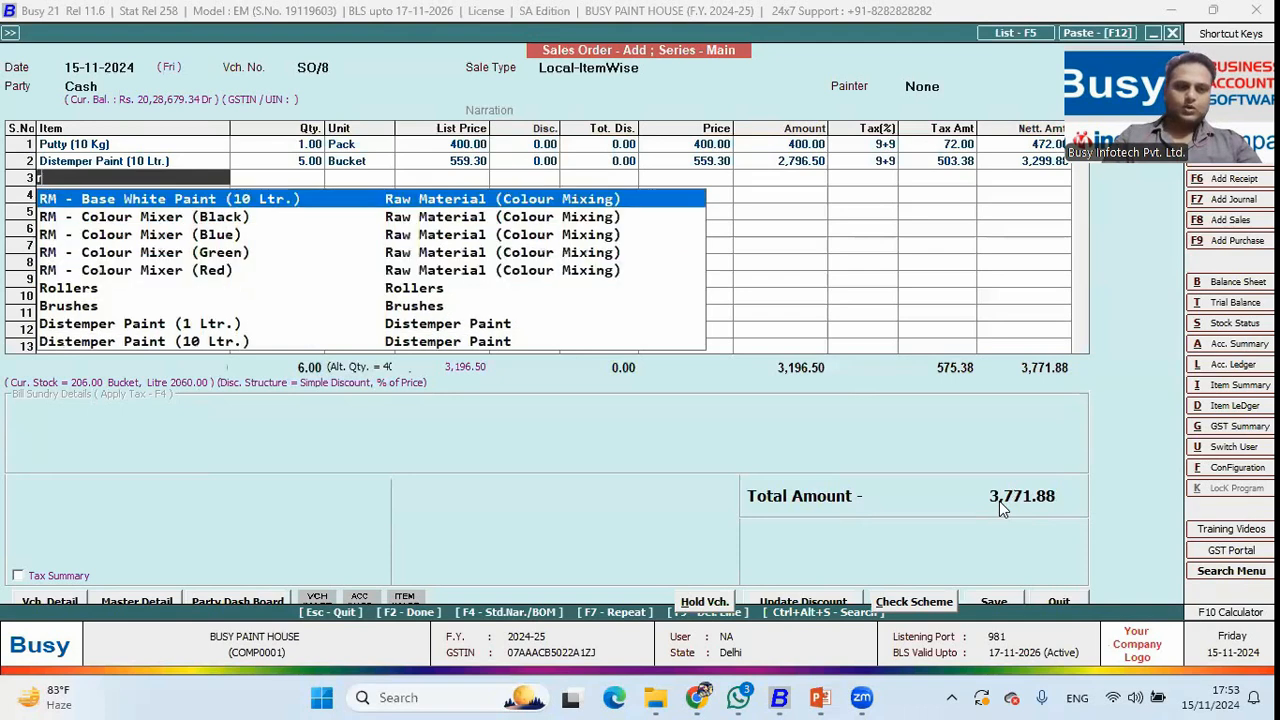
pyautogui.press('Return')
pyautogui.write('2')
pyautogui.press('Return')
pyautogui.press('Down')
pyautogui.press('Return')
pyautogui.press('F2')
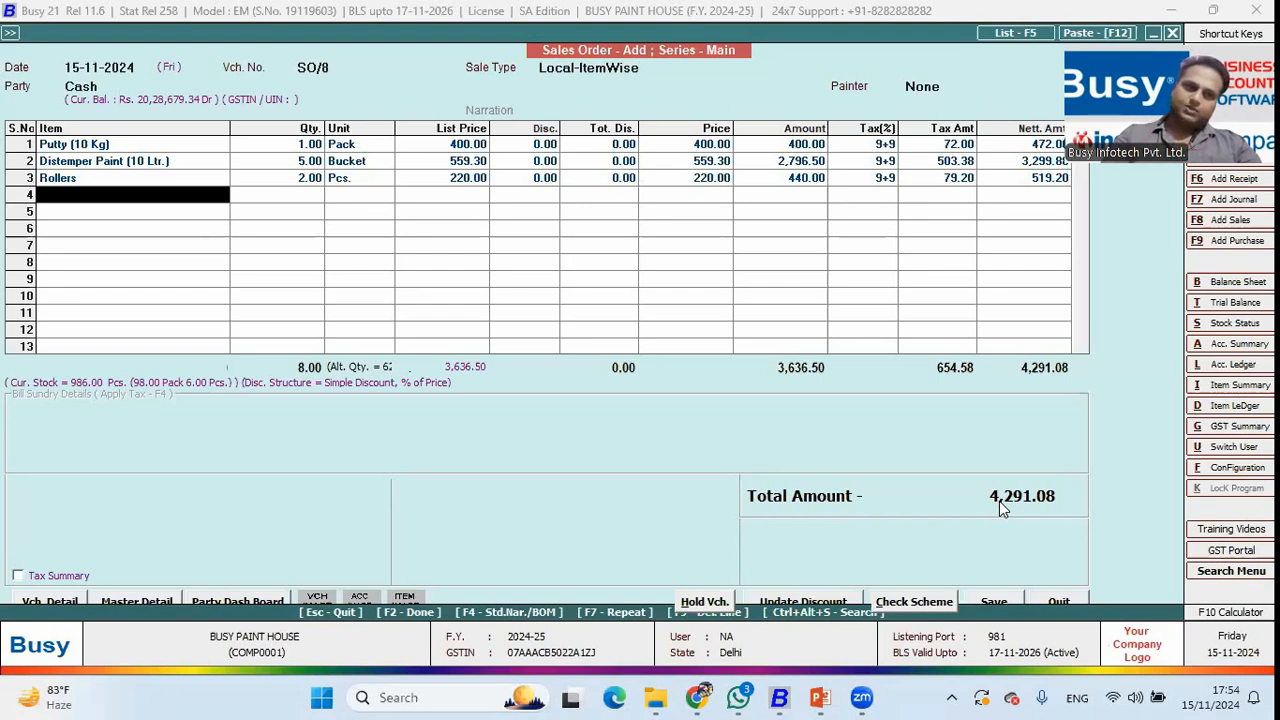
pyautogui.press('Return')
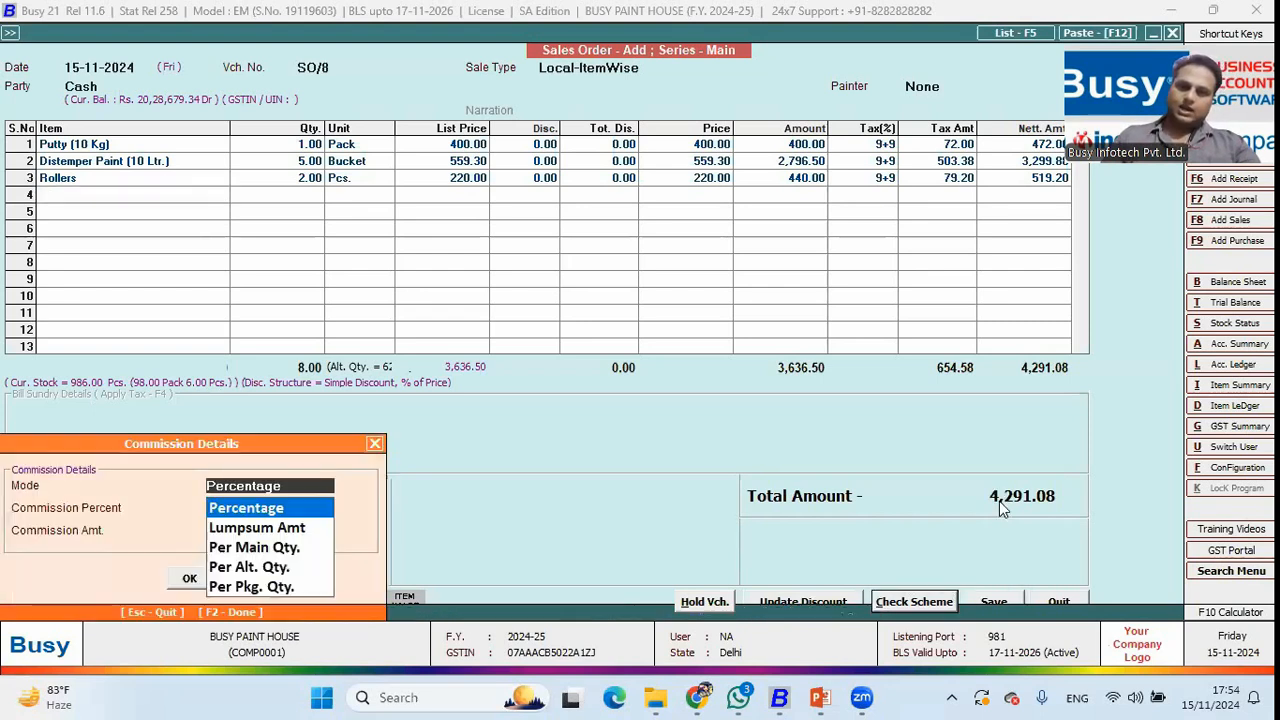
pyautogui.press('Return')
pyautogui.press('Return')
pyautogui.press('Return')
pyautogui.press('Return')
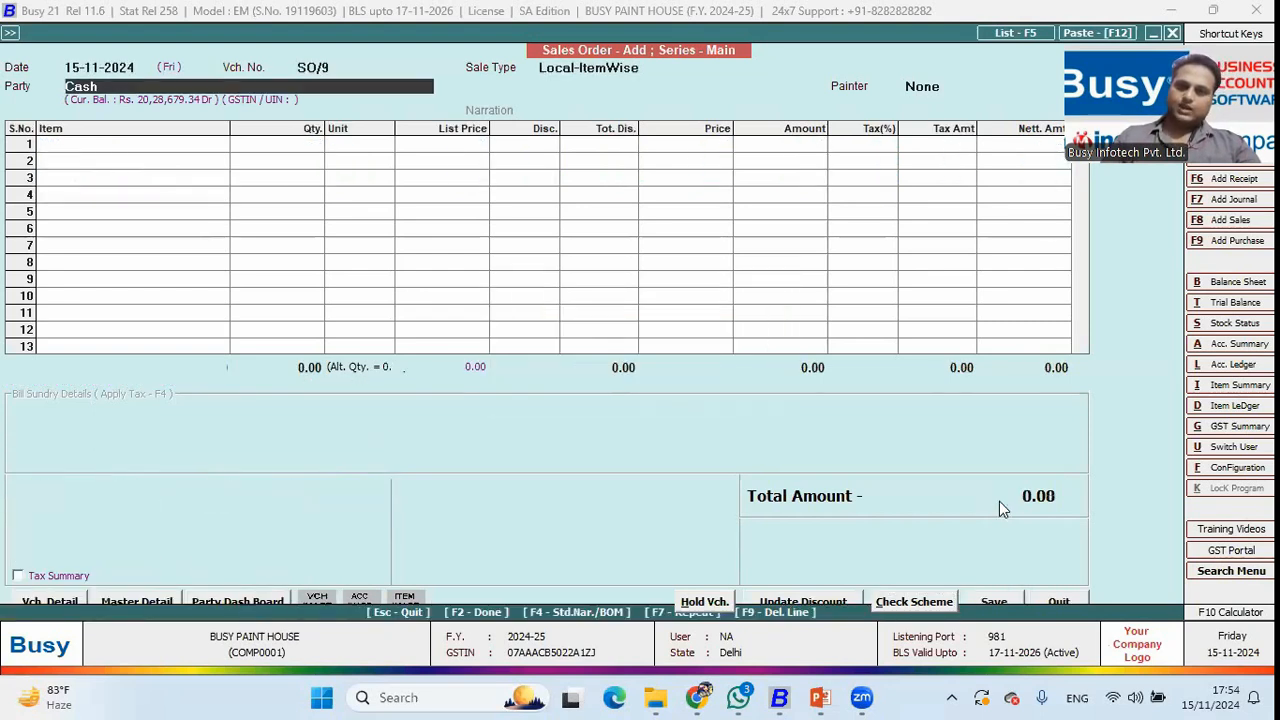
# Display the item-wise pending sales orders report for all items and all accounts.
pyautogui.press('Escape')
pyautogui.press('Right')
pyautogui.press('Down')
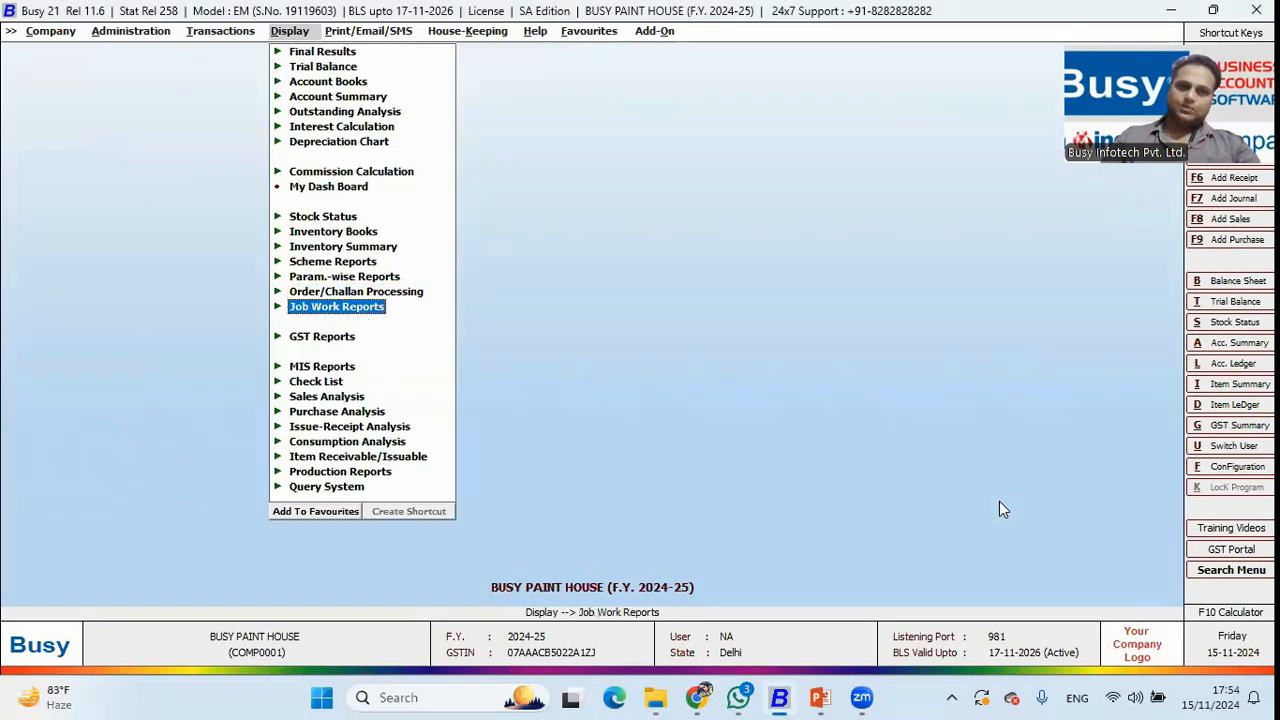
pyautogui.press('Up')
pyautogui.press('Return')
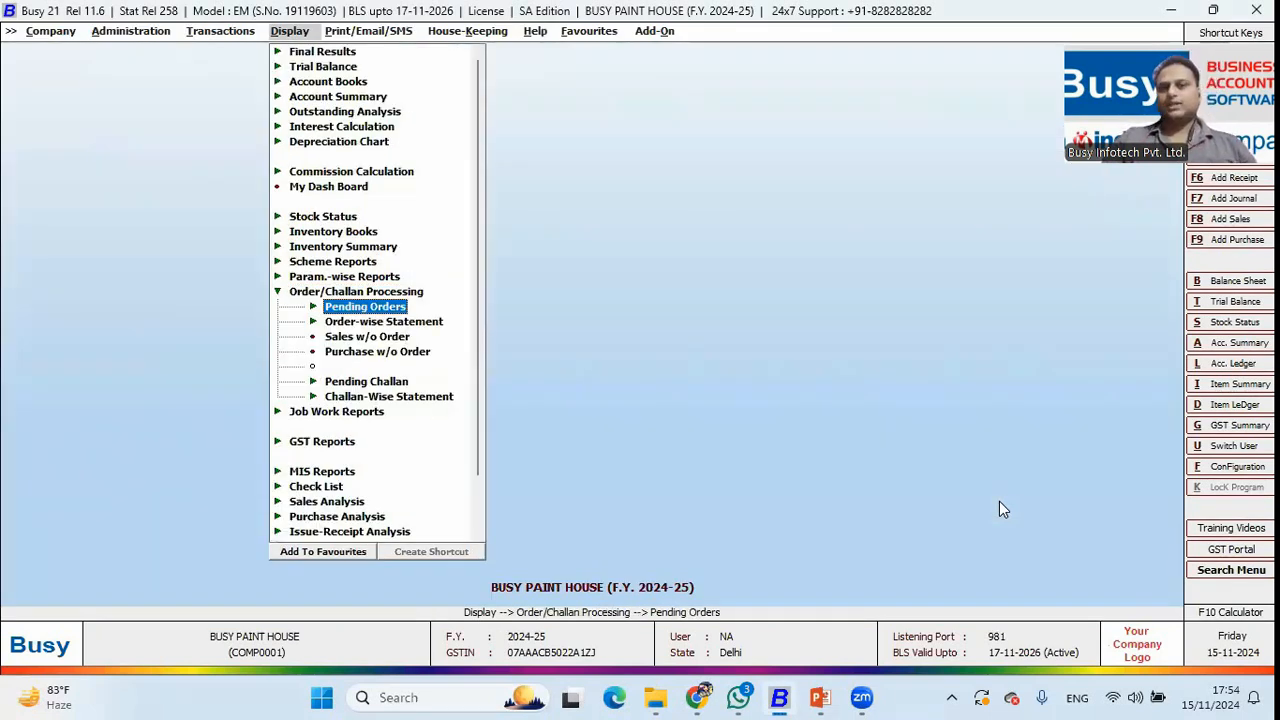
pyautogui.press('Down')
pyautogui.press('Up')
pyautogui.press('Return')
pyautogui.press('Down')
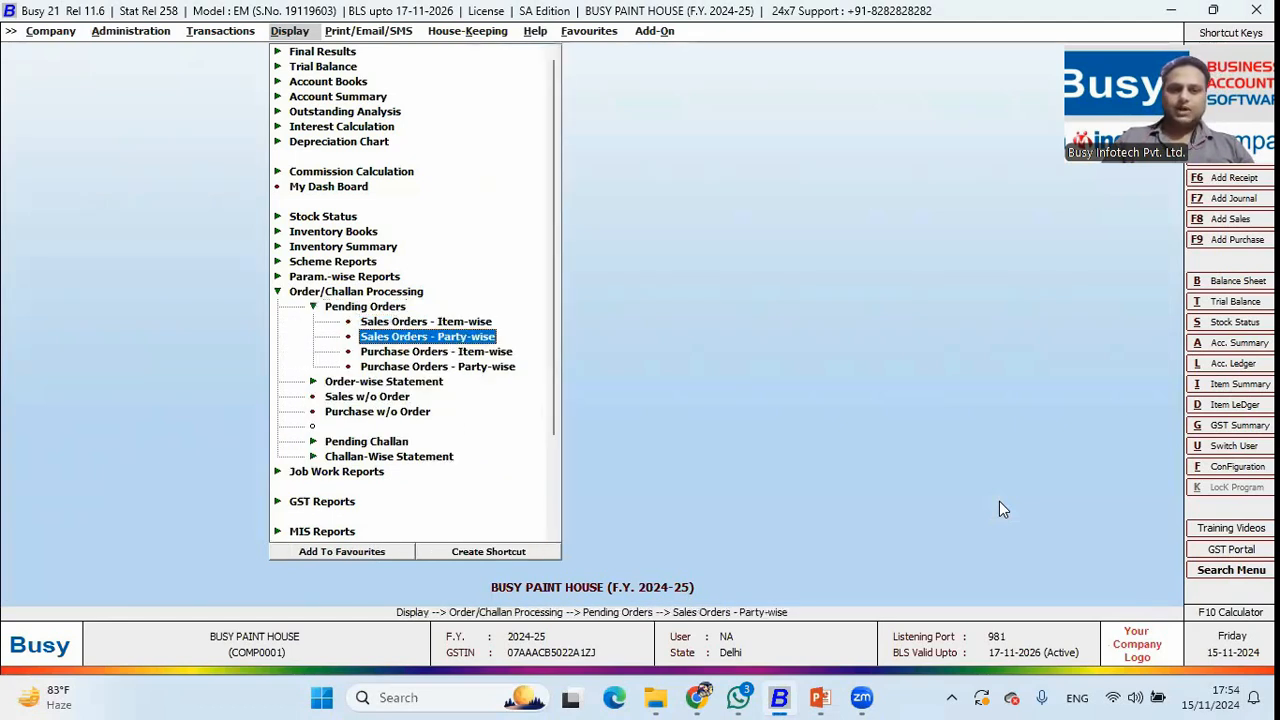
pyautogui.press('Up')
pyautogui.press('Return')
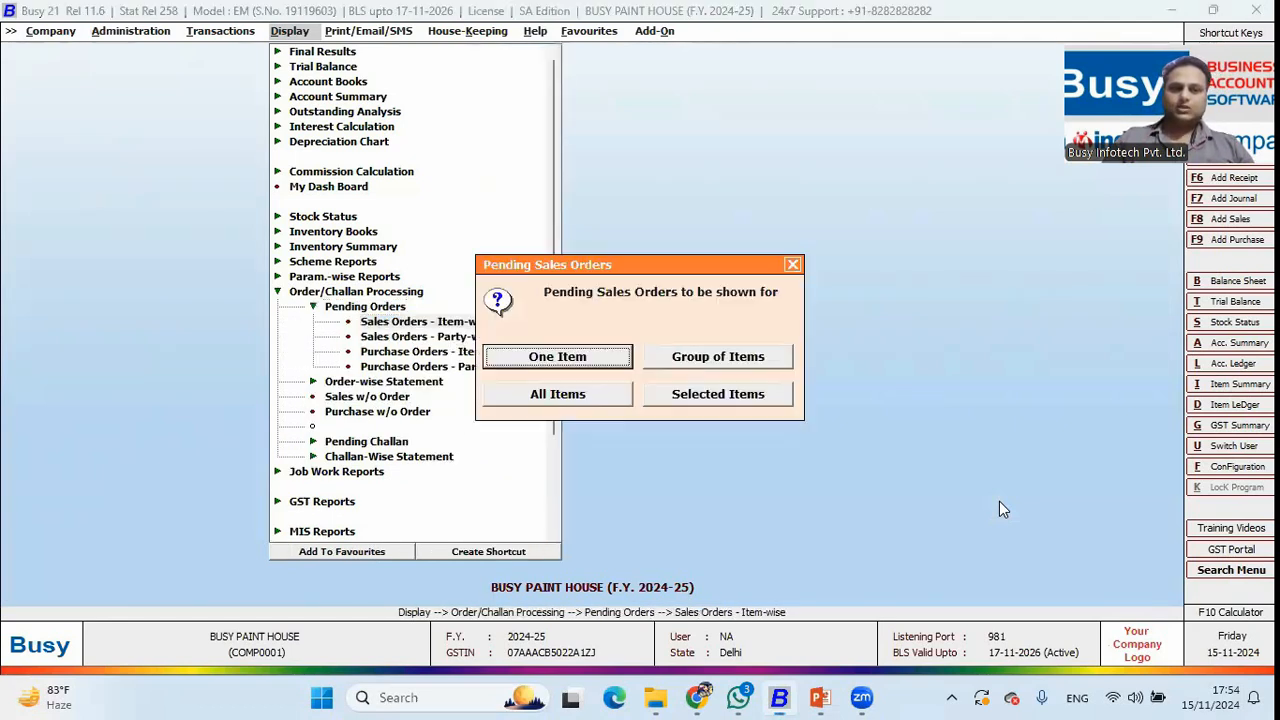
pyautogui.press('Down')
pyautogui.press('Down')
pyautogui.press('Return')
pyautogui.press('Down')
pyautogui.press('Up')
pyautogui.press('Return')
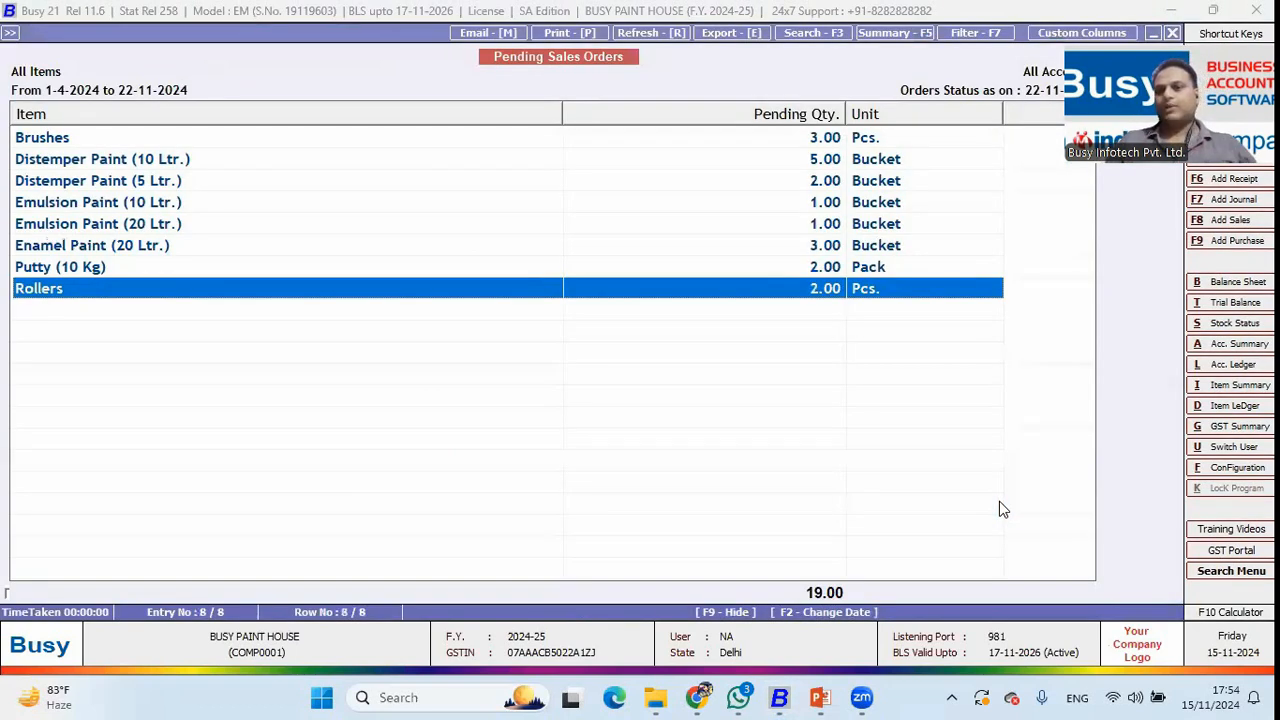
pyautogui.press('Escape')
# Show the party-wise pending sales orders for Cash, then return to the main menu.
pyautogui.press('Escape')
pyautogui.press('Escape')
pyautogui.press('Down')
pyautogui.press('Escape')
pyautogui.press('Down')
pyautogui.press('Return')
pyautogui.press('Right')
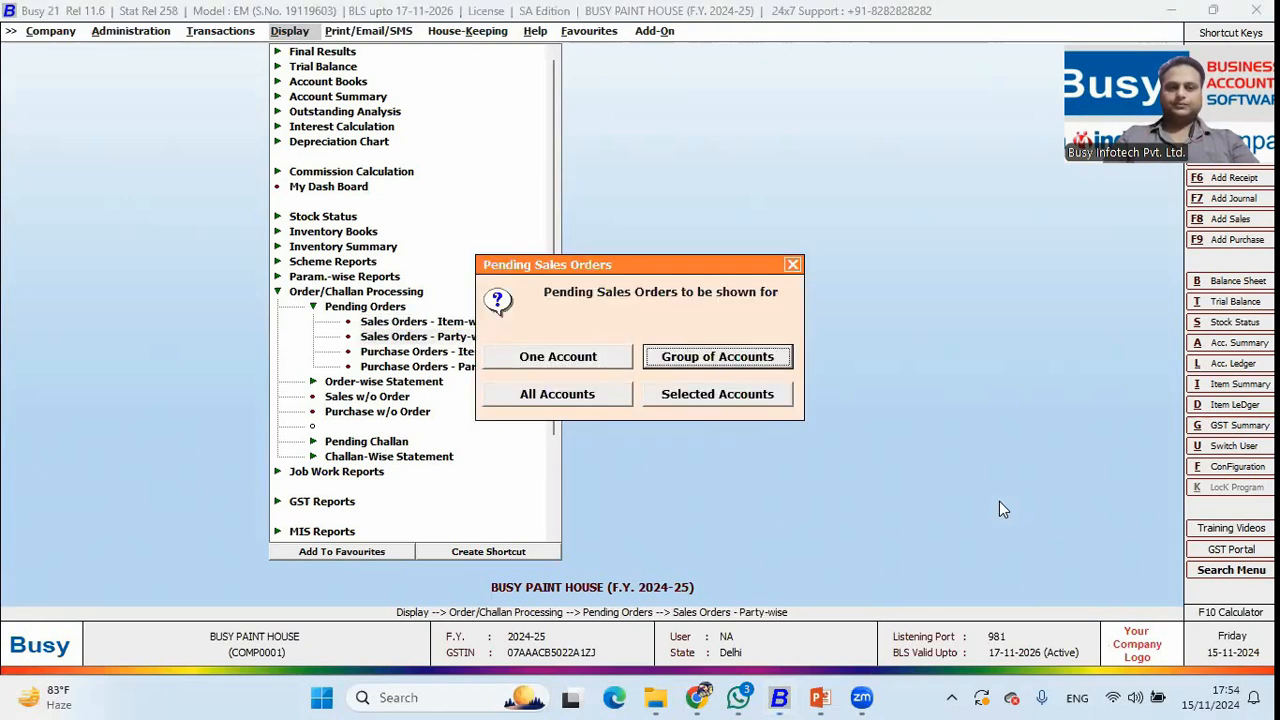
pyautogui.press('Return')
pyautogui.press('Return')
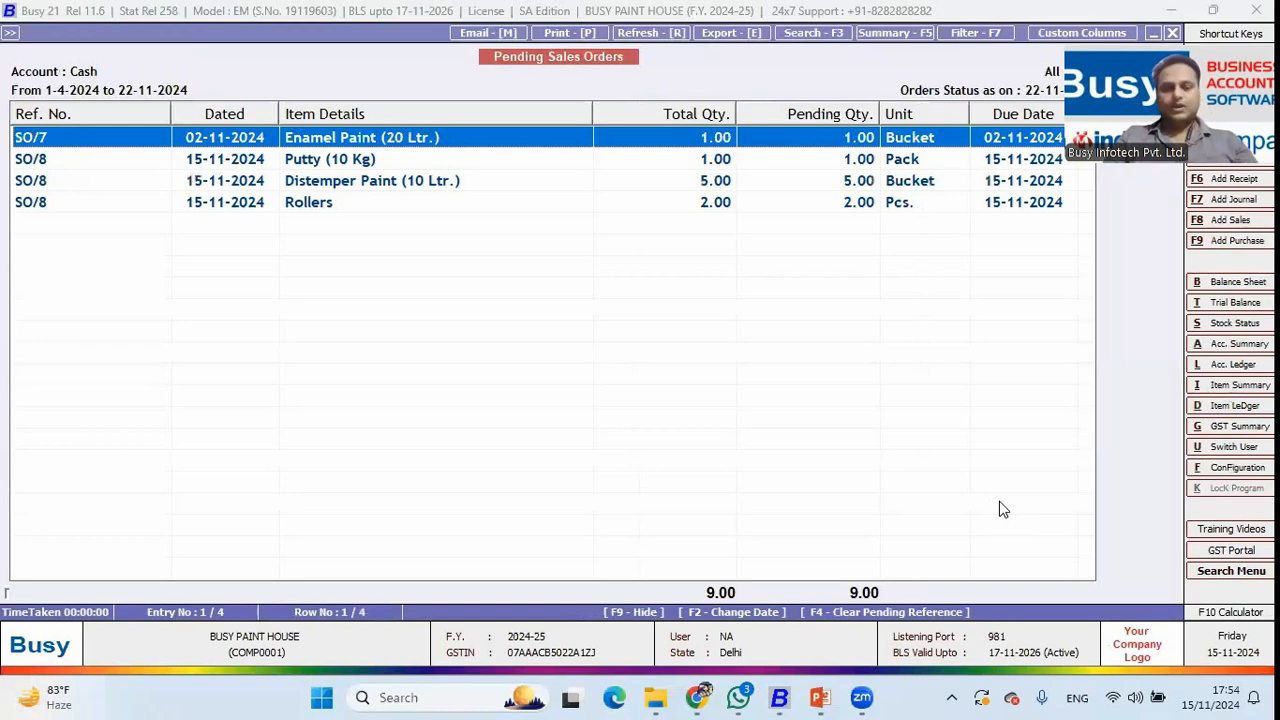
pyautogui.press('Escape')
pyautogui.press('Escape')
pyautogui.press('Escape')
pyautogui.press('Left')
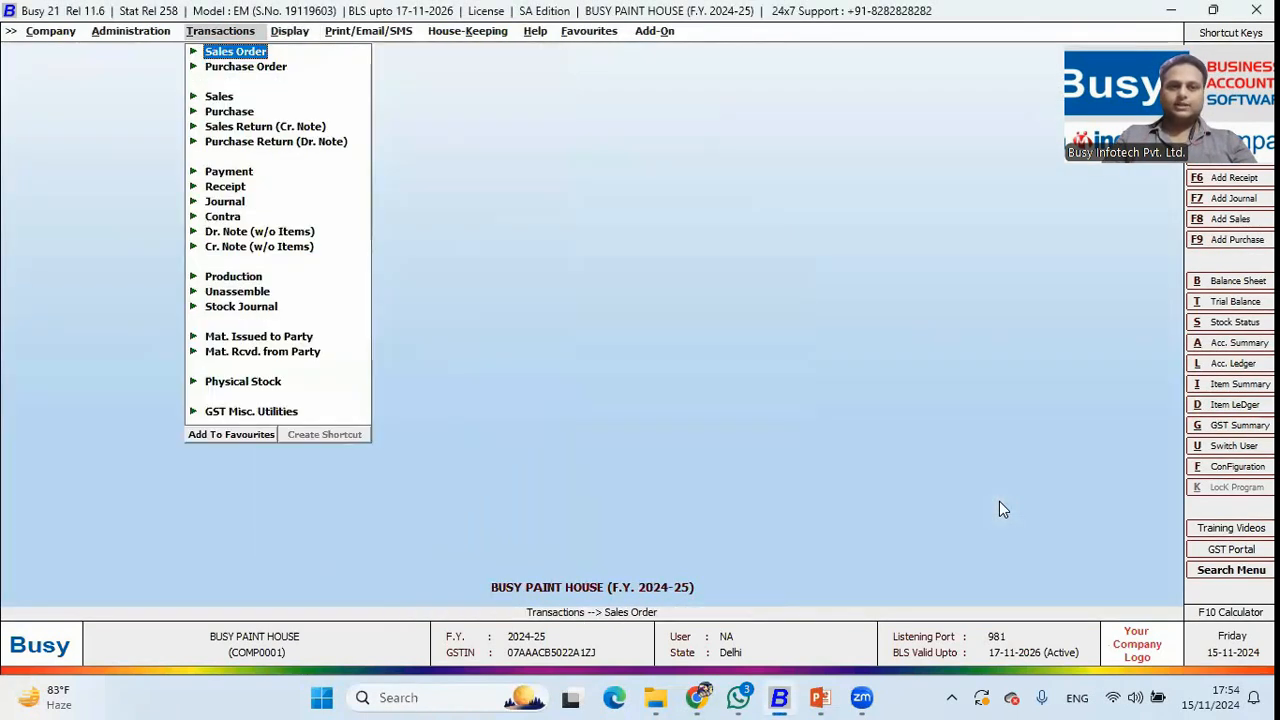
pyautogui.press('Down')
pyautogui.press('Right')
pyautogui.press('Up')
pyautogui.press('Up')
pyautogui.press('Right')
pyautogui.press('Down')
pyautogui.press('Return')
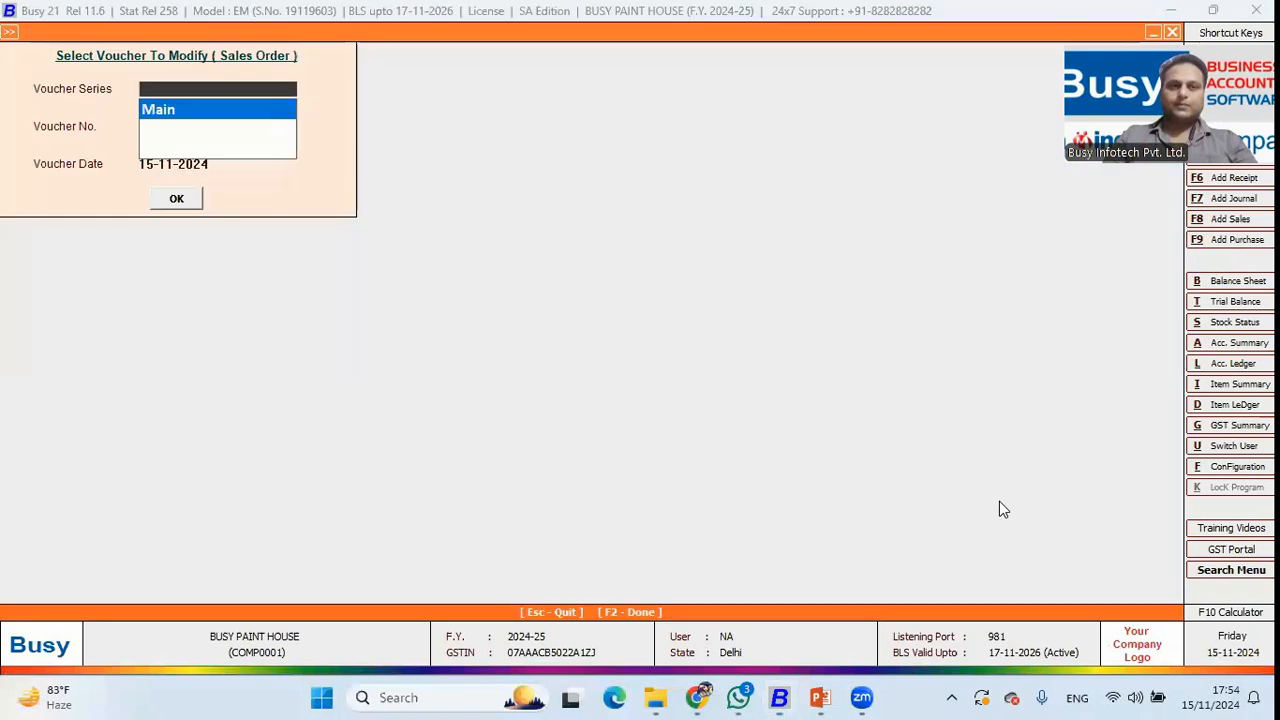
pyautogui.press('Return')
pyautogui.press('Return')
pyautogui.press('Return')
pyautogui.press('Escape')
pyautogui.press('Escape')
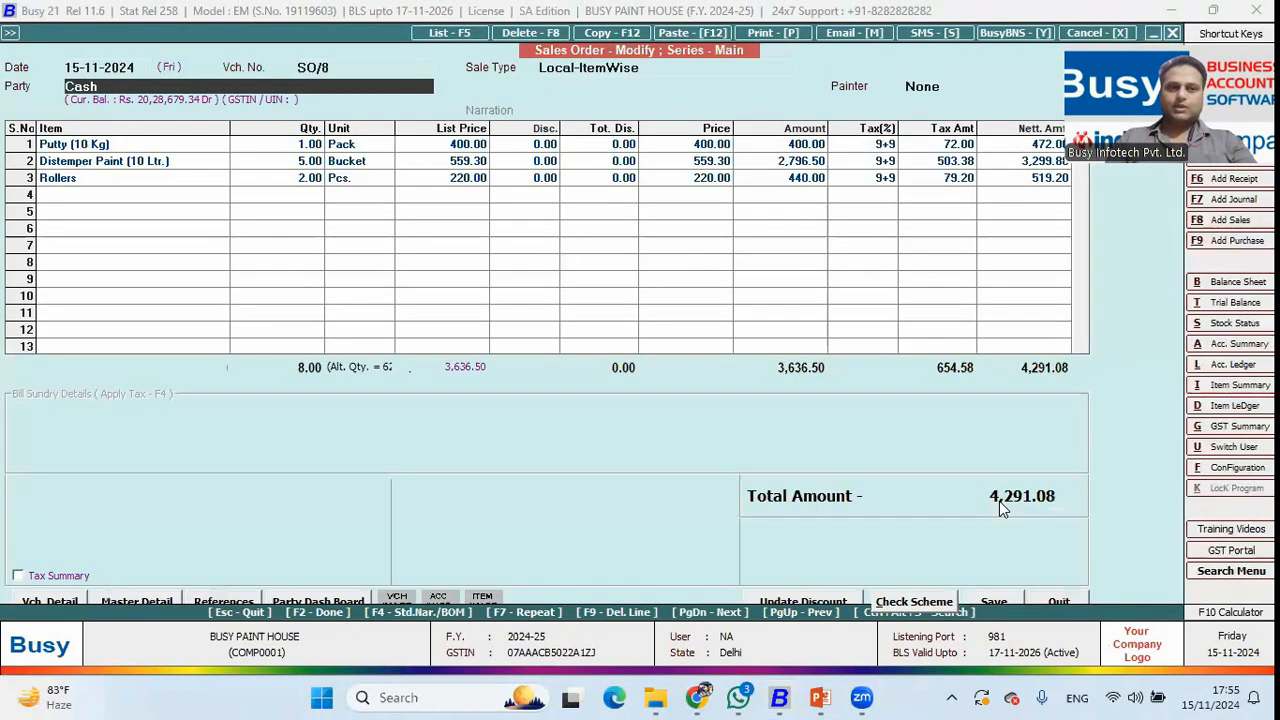
pyautogui.press('Return')
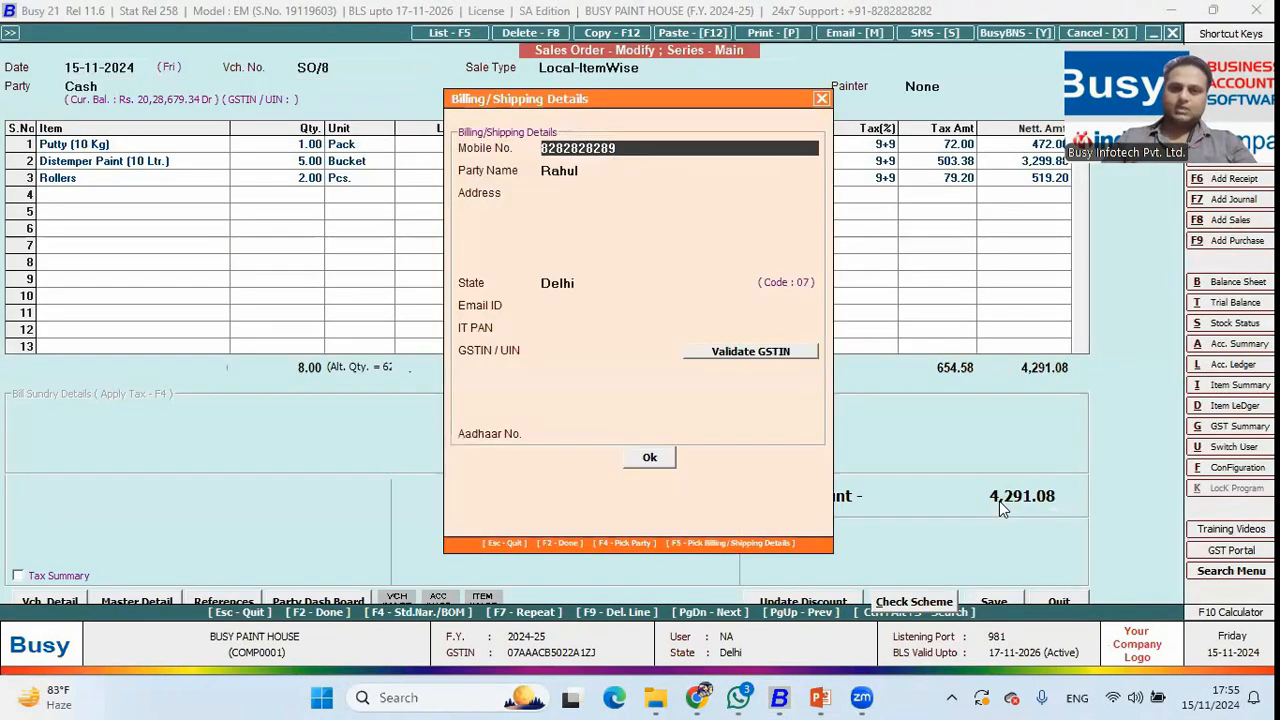
pyautogui.press('Escape')
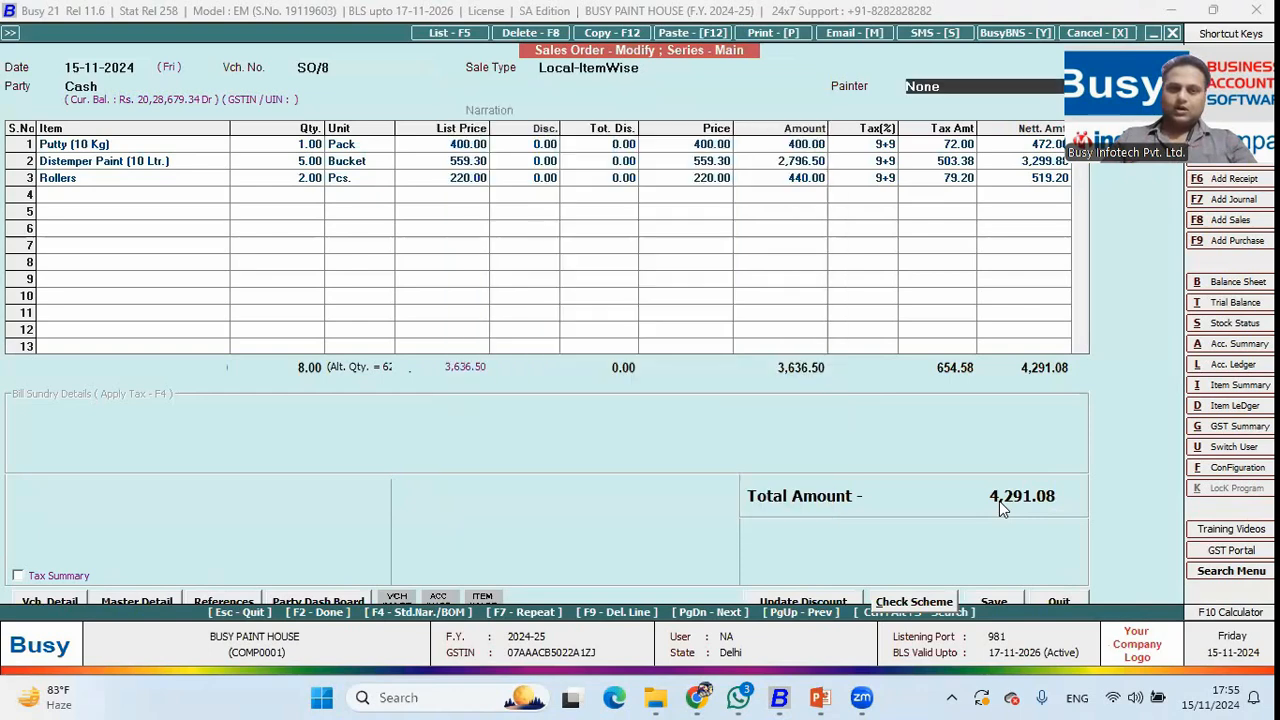
pyautogui.press('Escape')
pyautogui.press('Escape')
pyautogui.press('Escape')
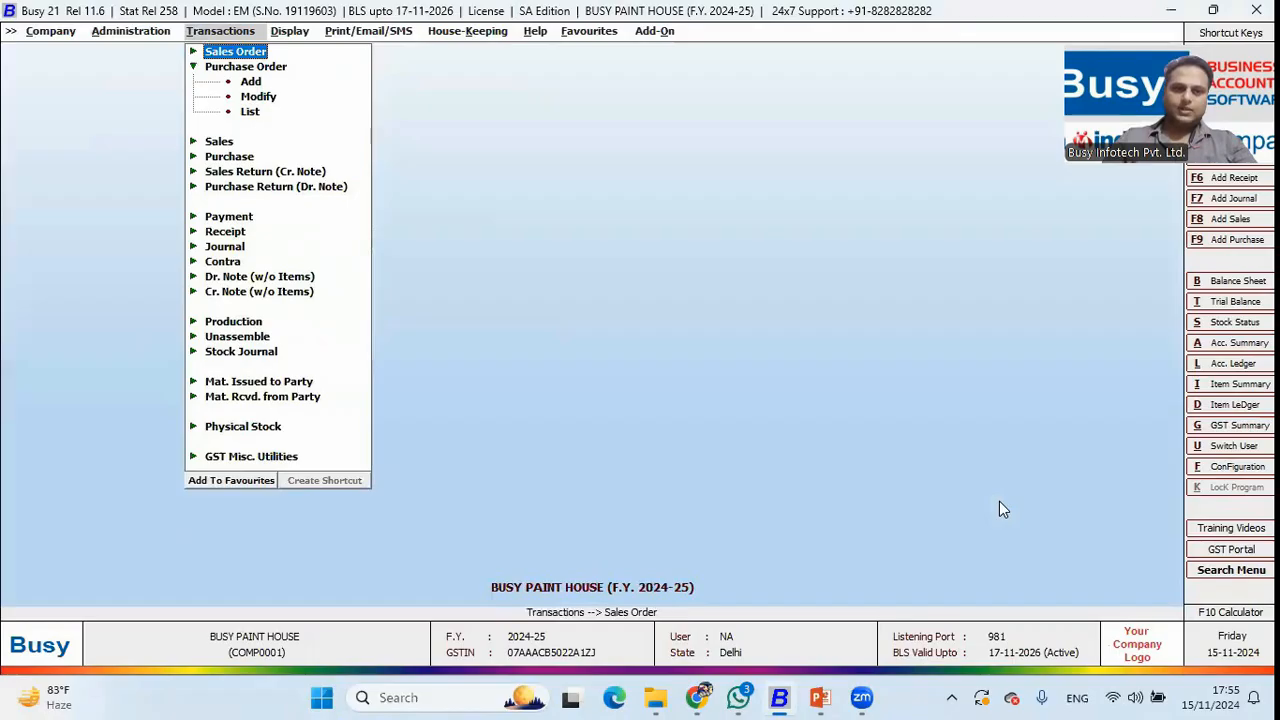
pyautogui.press('Down')
pyautogui.press('Down')
pyautogui.press('Down')
pyautogui.press('Down')
# Start a Sale Challan for party Cash and enter the customer's mobile number.
pyautogui.press('m')
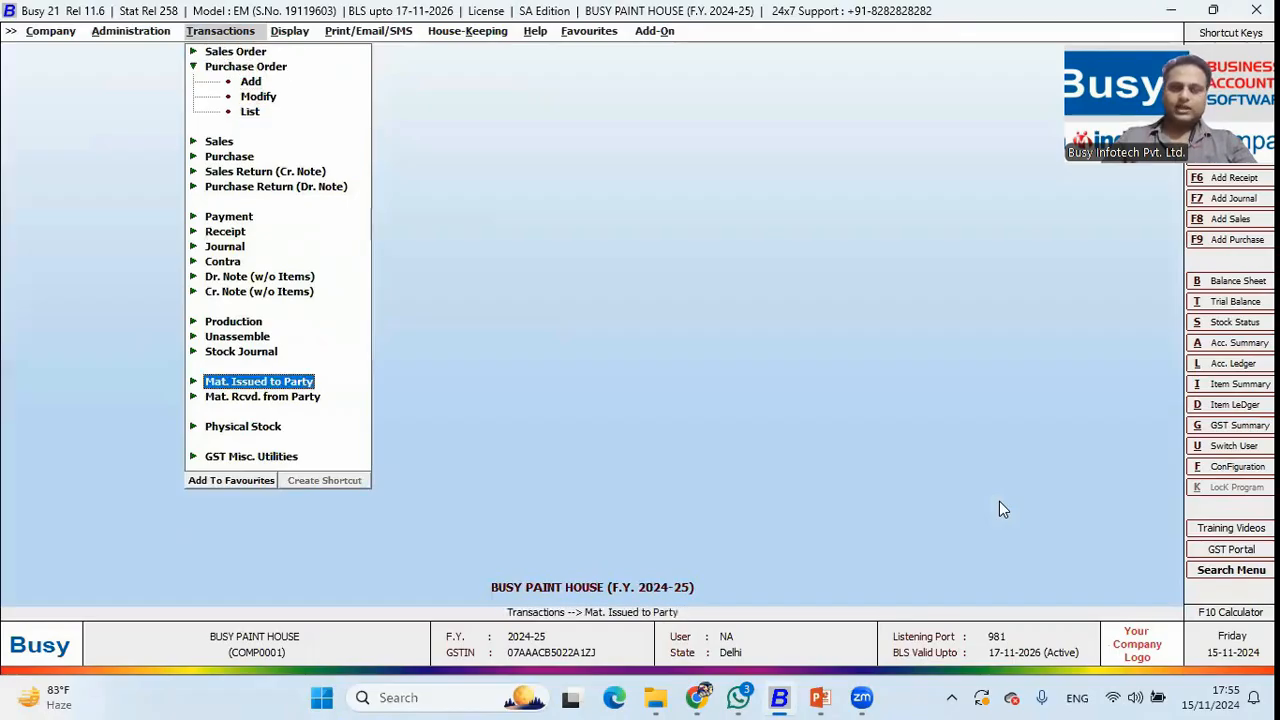
pyautogui.press('Return')
pyautogui.press('Return')
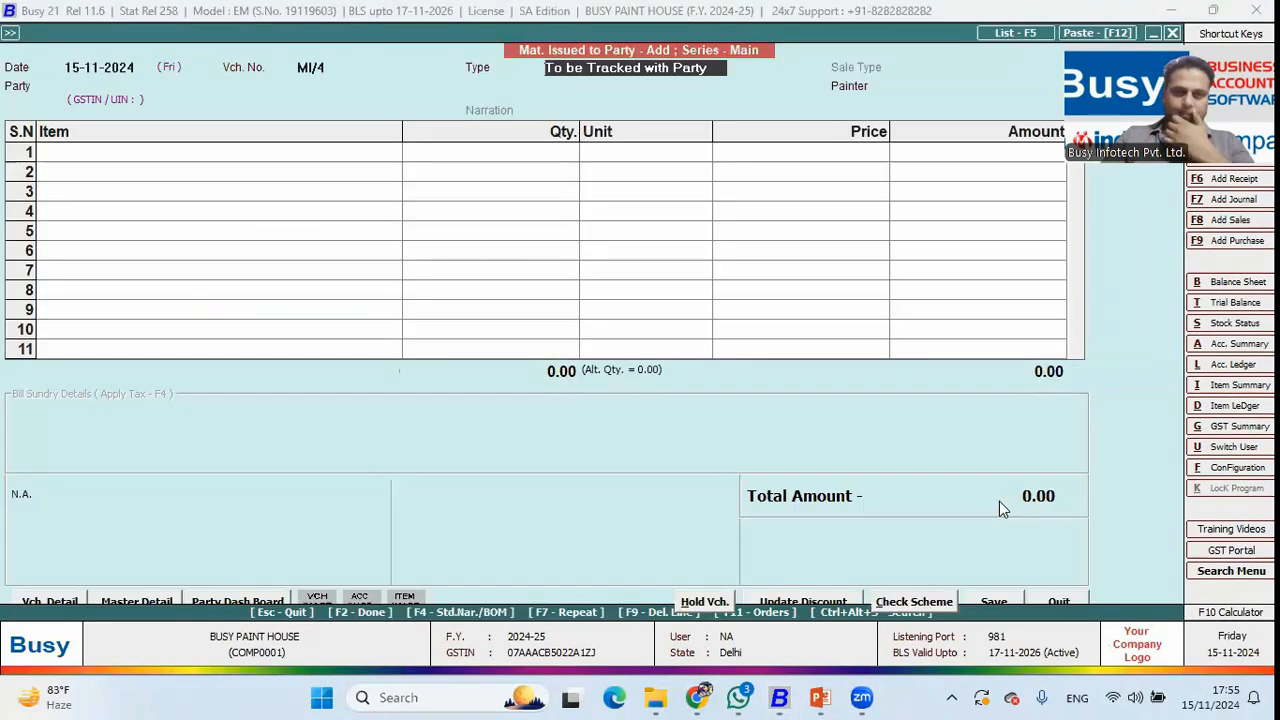
pyautogui.write('sa')
pyautogui.press('Return')
pyautogui.press('space')
pyautogui.press('Down')
pyautogui.press('Down')
pyautogui.press('Down')
pyautogui.press('Down')
pyautogui.press('Return')
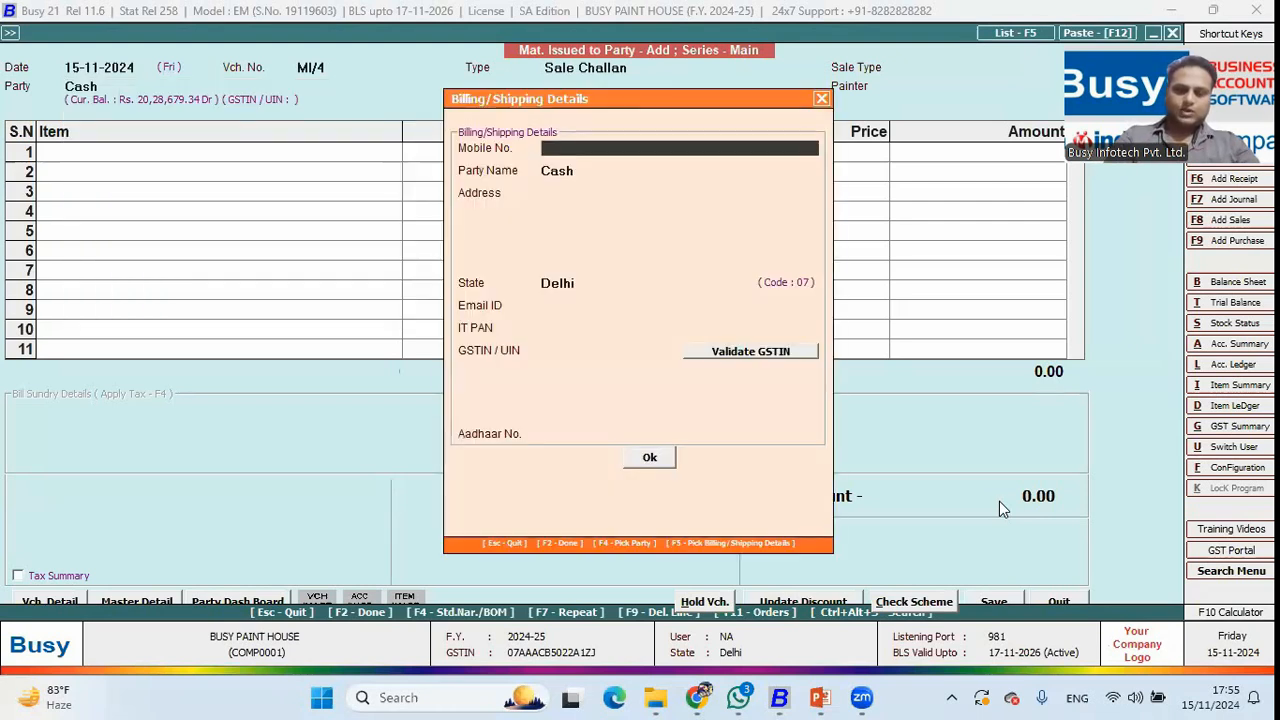
pyautogui.write('8282828282')
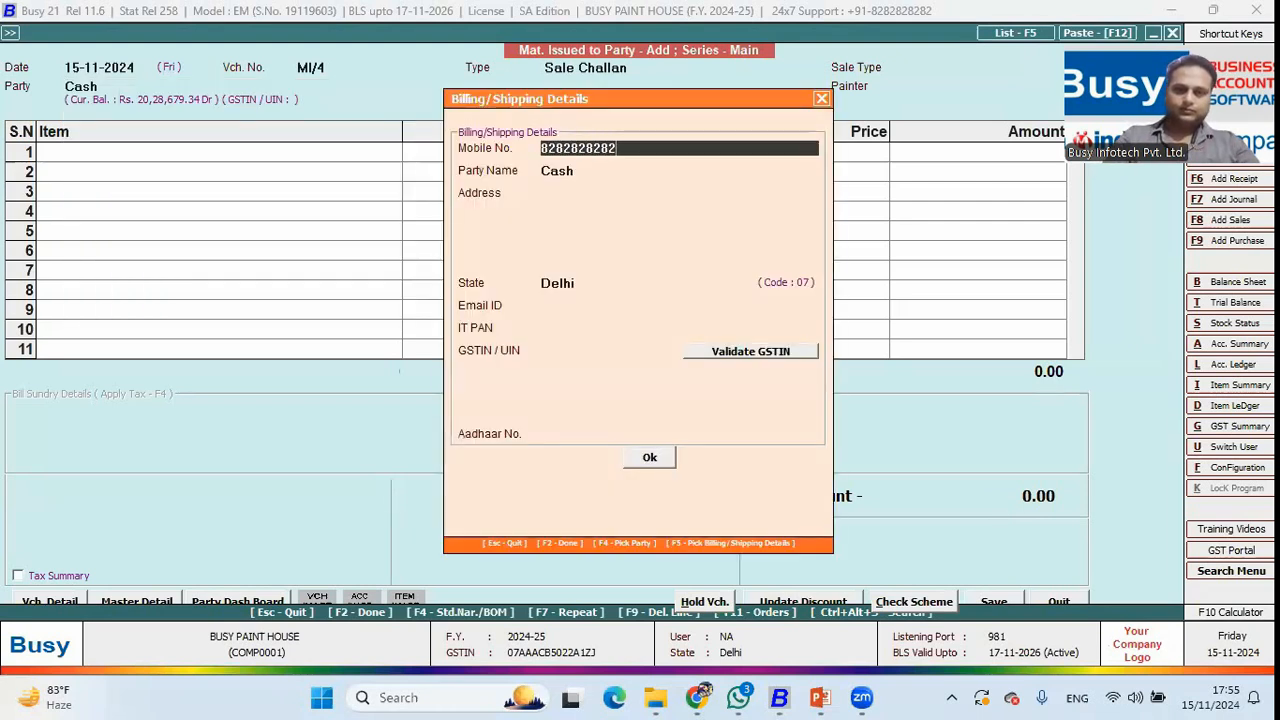
pyautogui.press('F2')
# Fill the challan from pending order SO/8's three items, accepting transport and commission details.
pyautogui.press('Right')
pyautogui.press('Return')
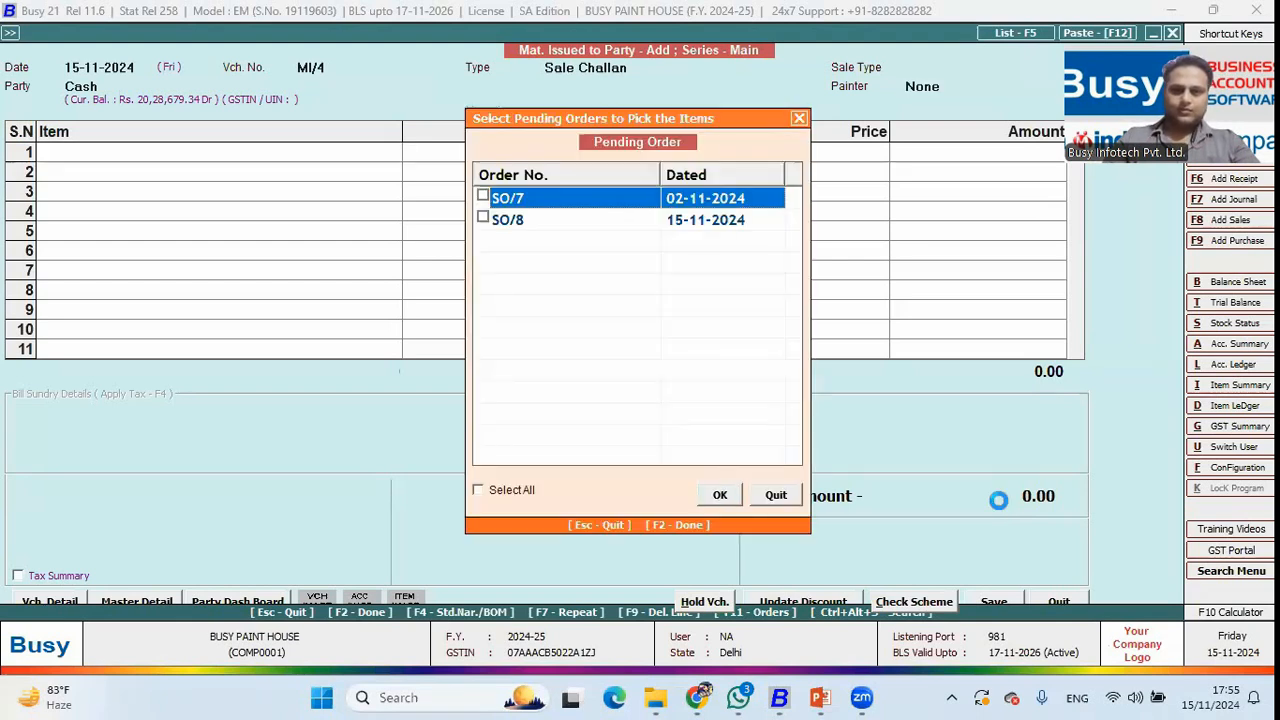
pyautogui.press('Return')
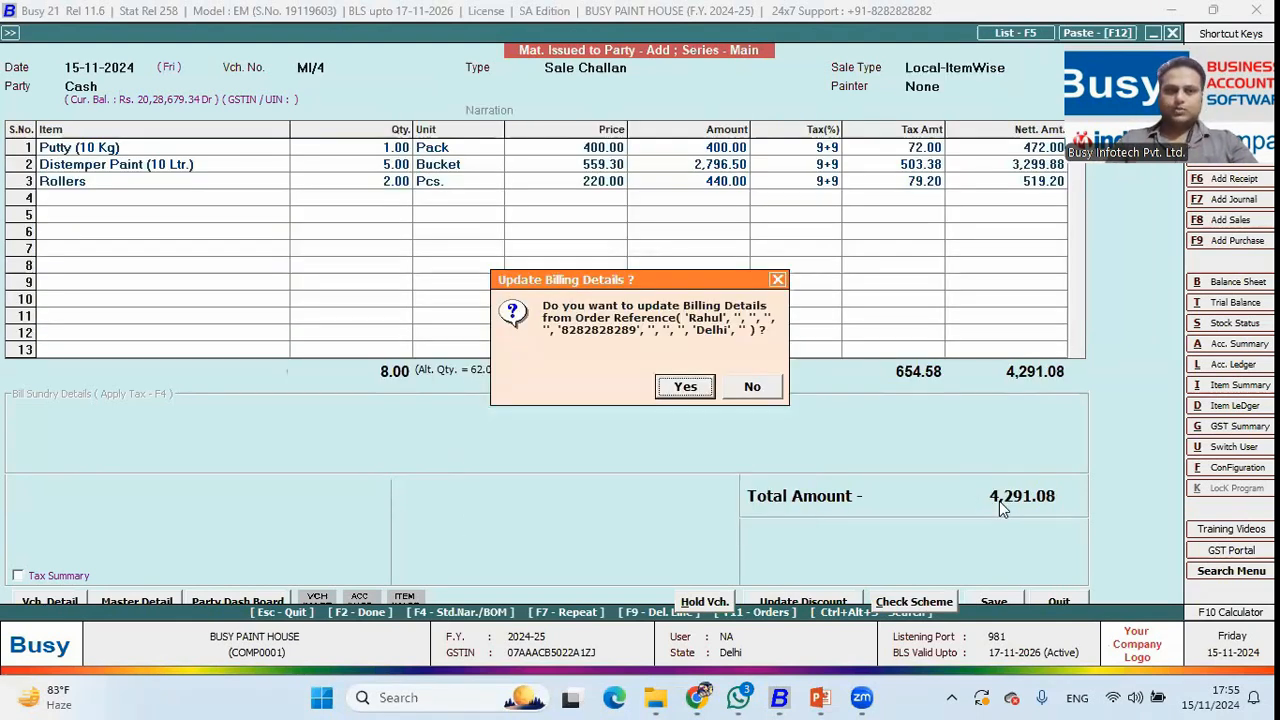
pyautogui.press('Return')
pyautogui.press('Return')
pyautogui.press('Return')
pyautogui.press('Return')
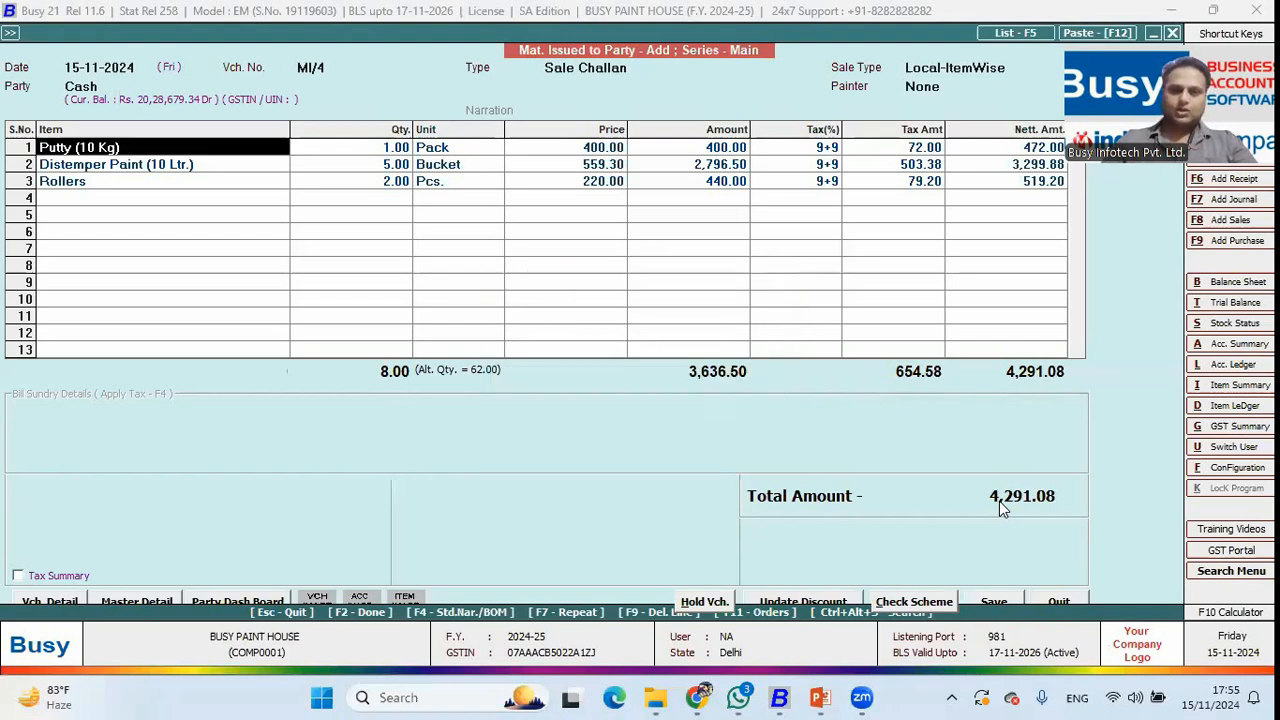
pyautogui.press('Return')
pyautogui.press('Return')
pyautogui.press('Return')
pyautogui.press('Return')
pyautogui.press('Return')
pyautogui.press('Return')
pyautogui.press('Return')
pyautogui.press('Return')
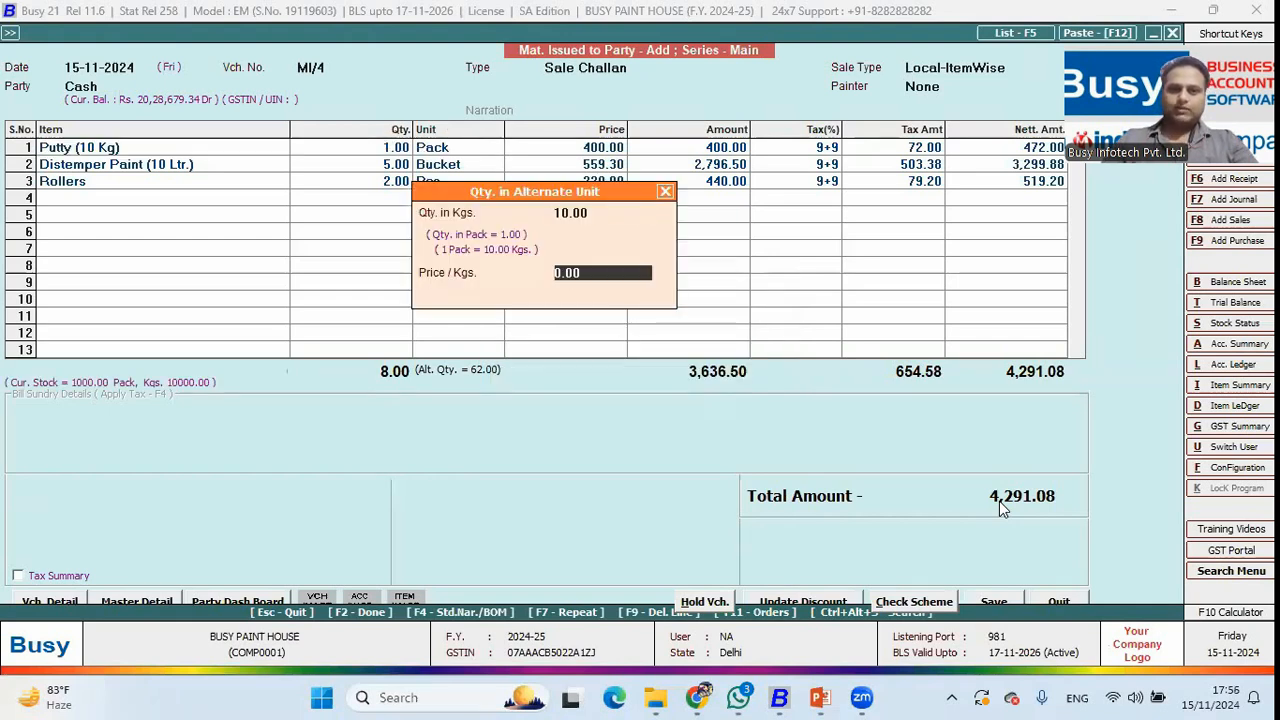
pyautogui.press('Return')
pyautogui.press('Return')
pyautogui.press('Return')
pyautogui.press('Return')
pyautogui.press('Return')
pyautogui.press('Return')
pyautogui.press('Return')
pyautogui.press('Return')
pyautogui.press('Return')
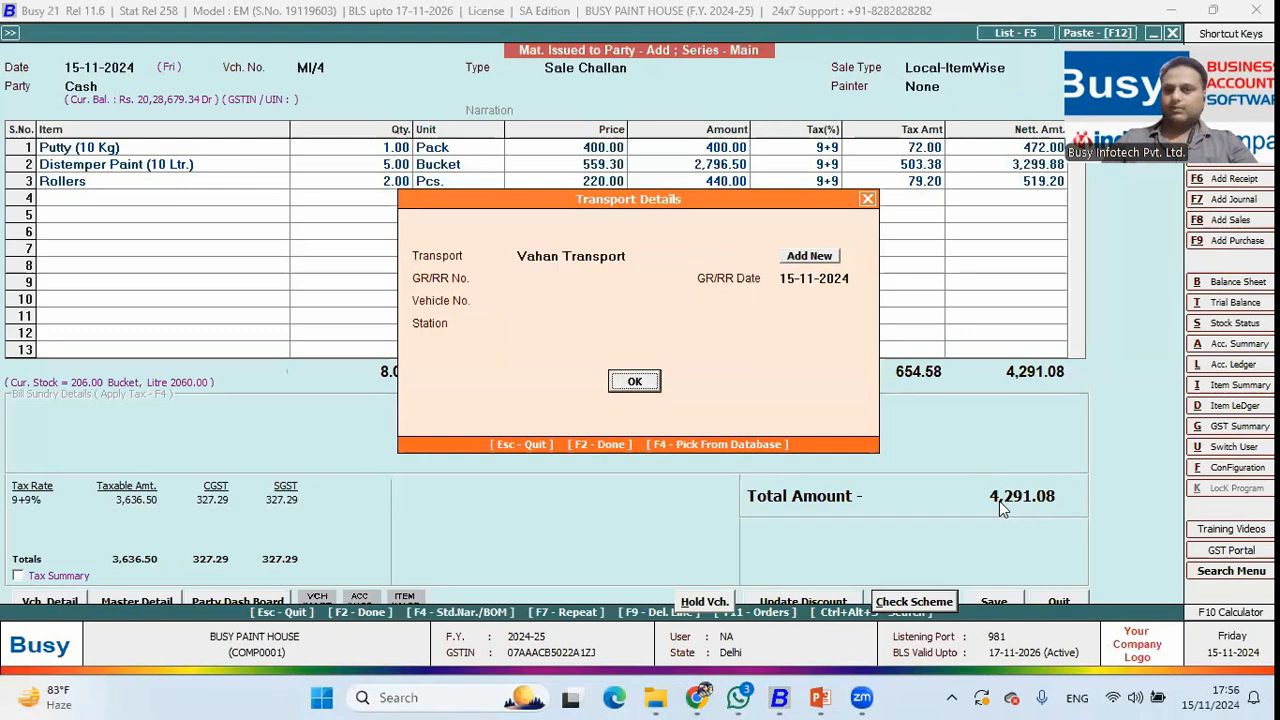
pyautogui.press('Return')
pyautogui.press('Return')
# Save sale challan MI/4 and go to the Pending Challan reports.
pyautogui.press('Escape')
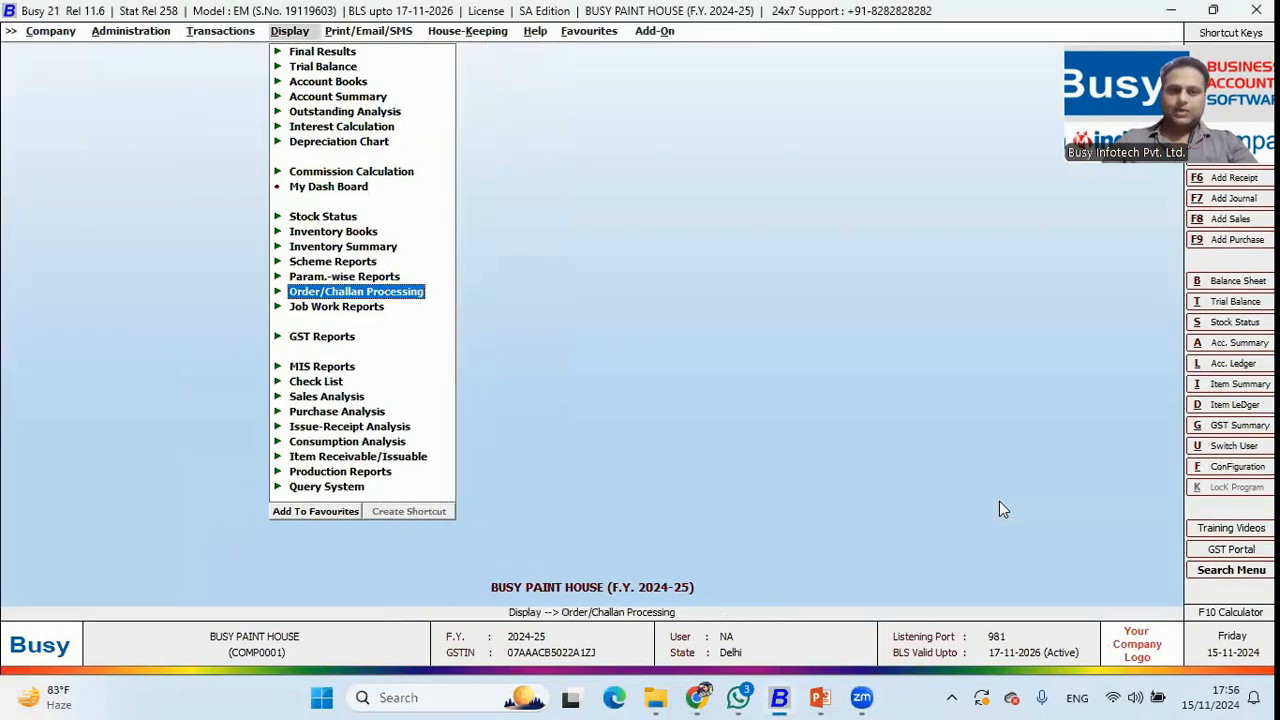
pyautogui.press('Return')
pyautogui.press('Down')
pyautogui.press('Down')
pyautogui.press('Down')
pyautogui.press('Down')
pyautogui.press('Down')
pyautogui.press('Down')
pyautogui.press('Up')
pyautogui.press('Return')
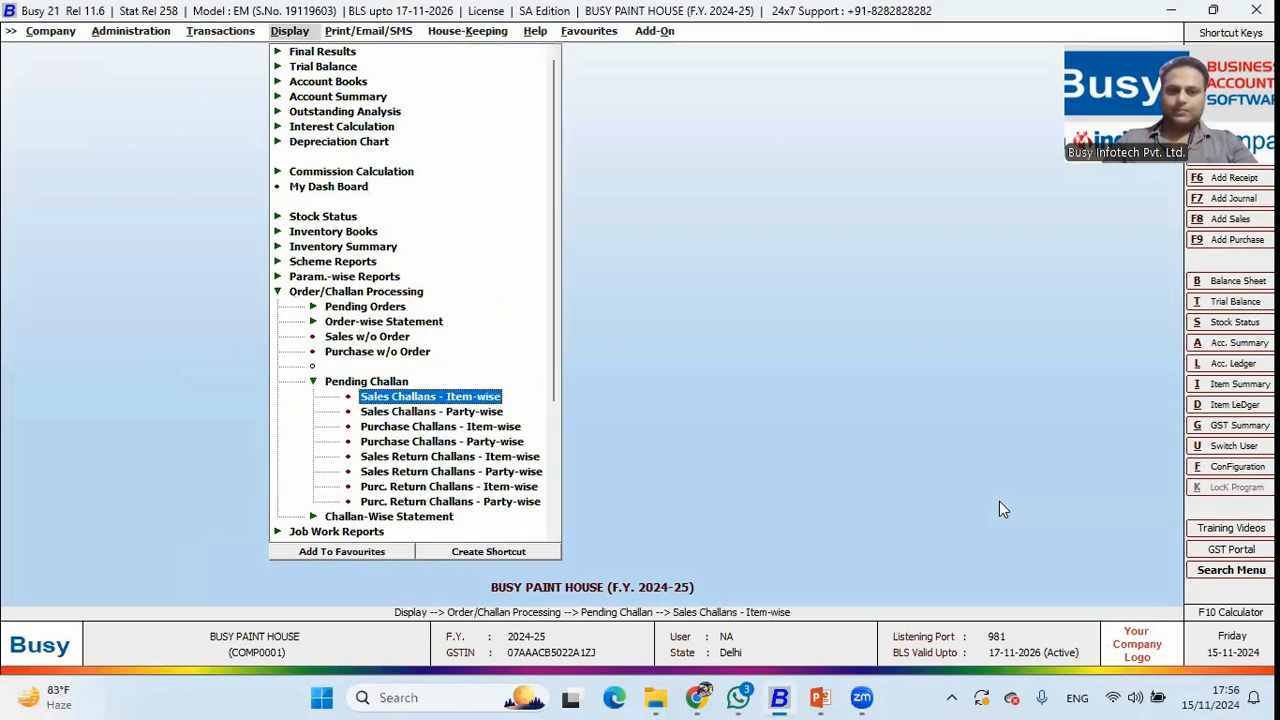
# View item-wise pending sales challans for all accounts and items, then bring up Transactions.
pyautogui.press('Return')
pyautogui.press('Down')
pyautogui.press('Down')
pyautogui.press('Return')
pyautogui.press('Down')
pyautogui.press('Down')
pyautogui.press('Return')
pyautogui.press('F2')
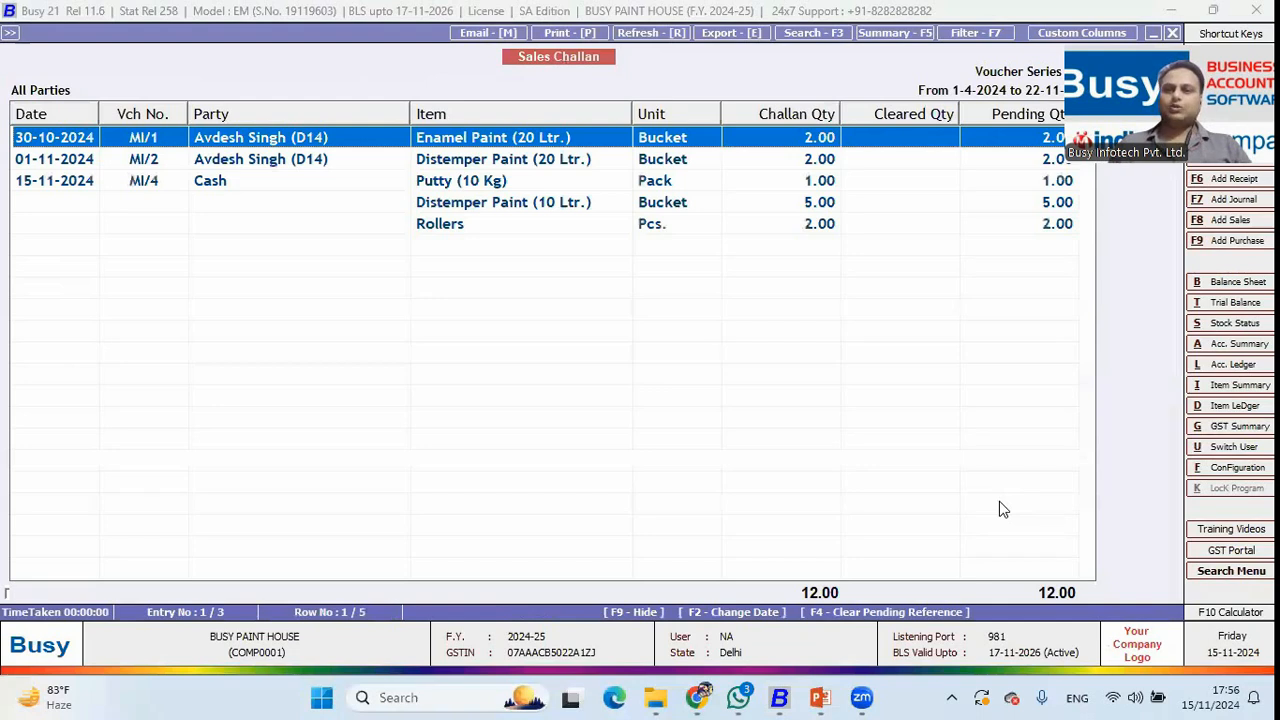
pyautogui.press('Escape')
pyautogui.press('Escape')
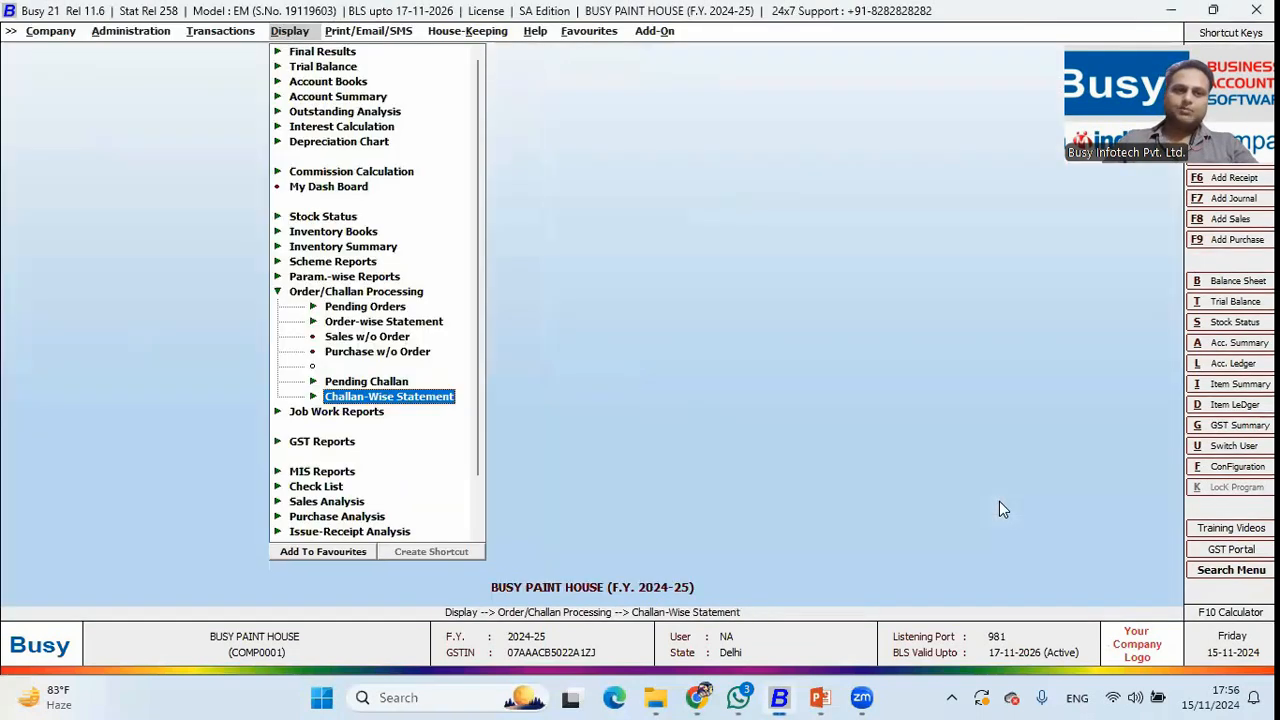
pyautogui.press('Left')
pyautogui.press('Up')
pyautogui.press('Up')
pyautogui.press('Up')
pyautogui.press('Up')
pyautogui.press('Up')
pyautogui.press('Up')
pyautogui.press('Up')
pyautogui.press('Up')
pyautogui.press('Up')
pyautogui.press('Up')
pyautogui.press('Up')
pyautogui.press('Up')
pyautogui.press('Up')
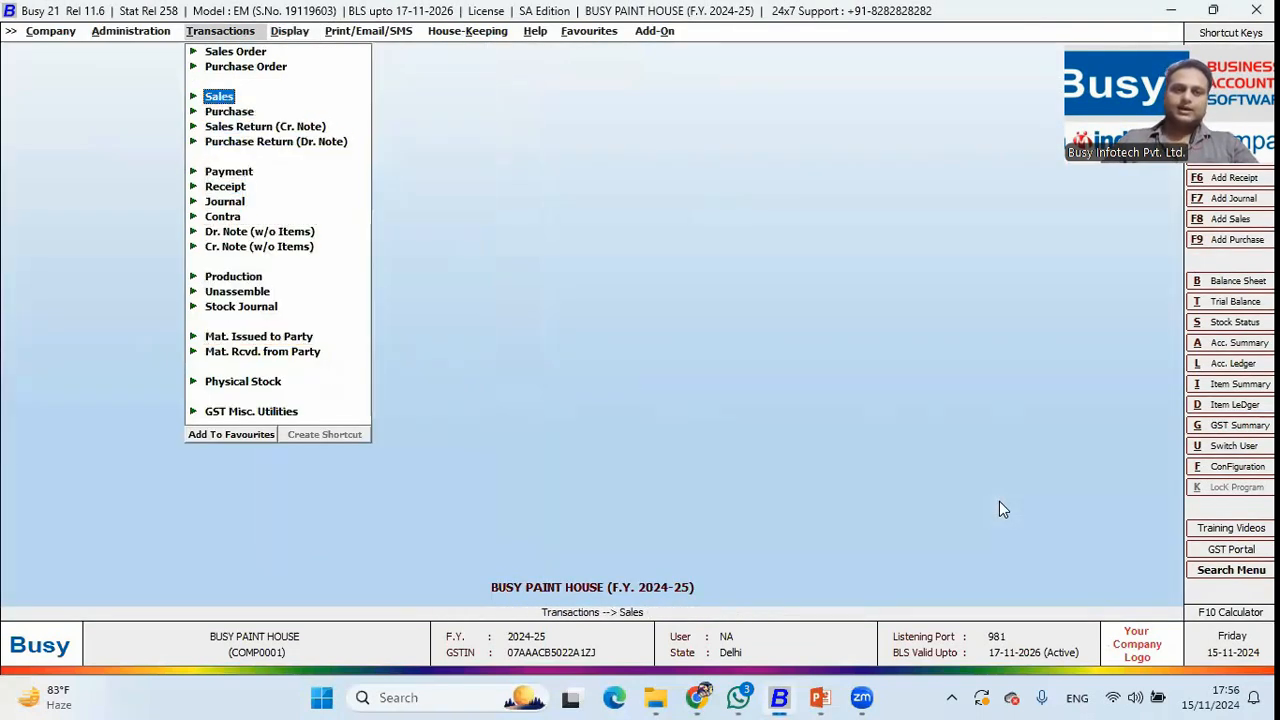
pyautogui.press('Return')
pyautogui.press('Return')
pyautogui.press('Return')
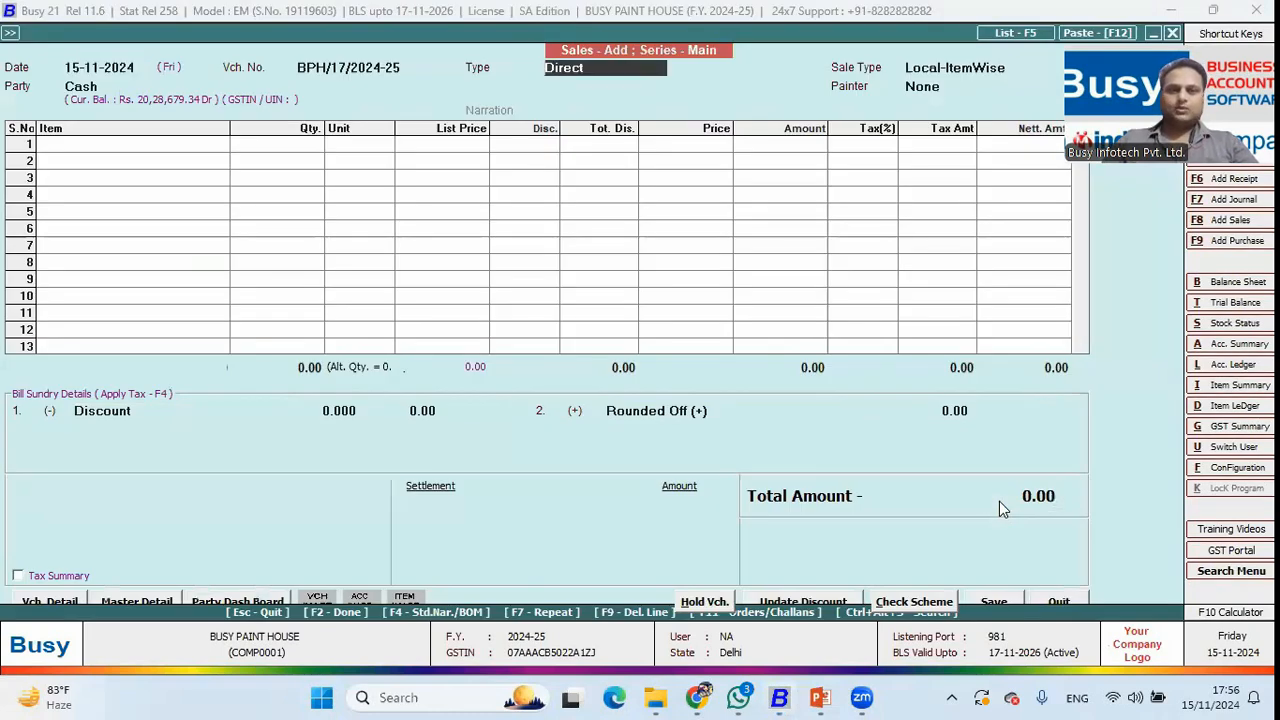
pyautogui.press('Return')
pyautogui.press('Return')
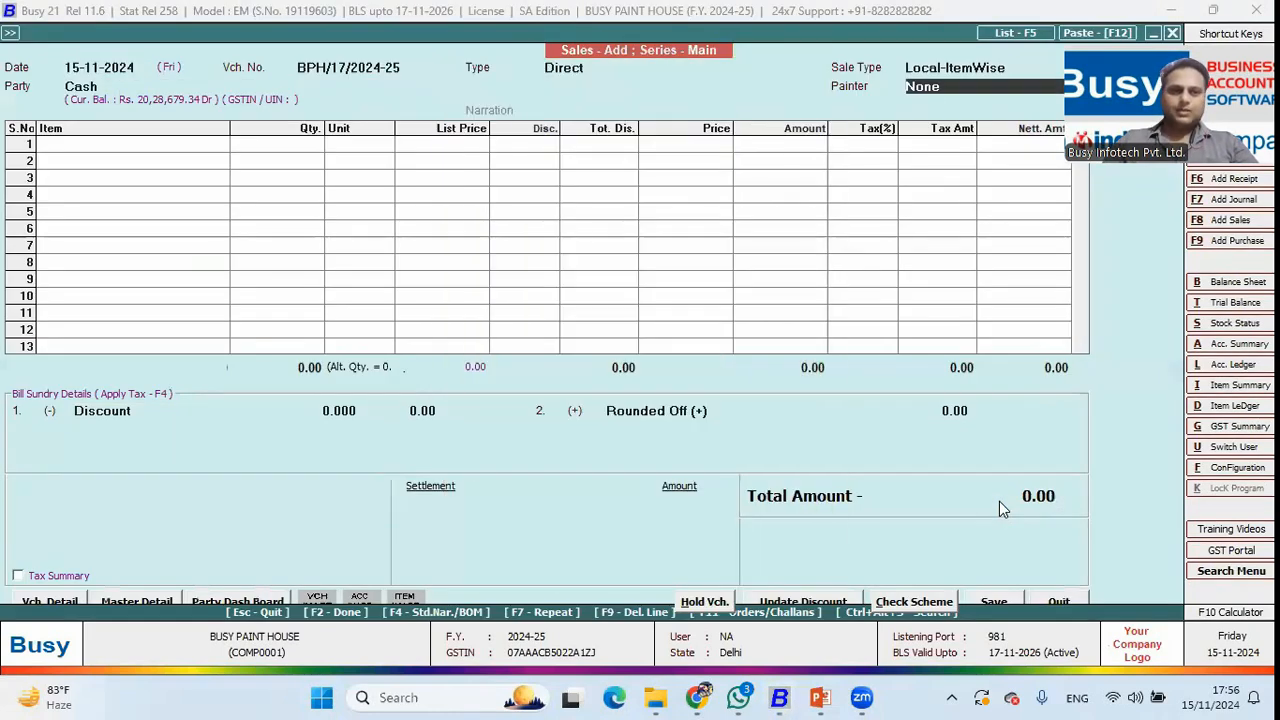
pyautogui.press('Return')
pyautogui.press('Return')
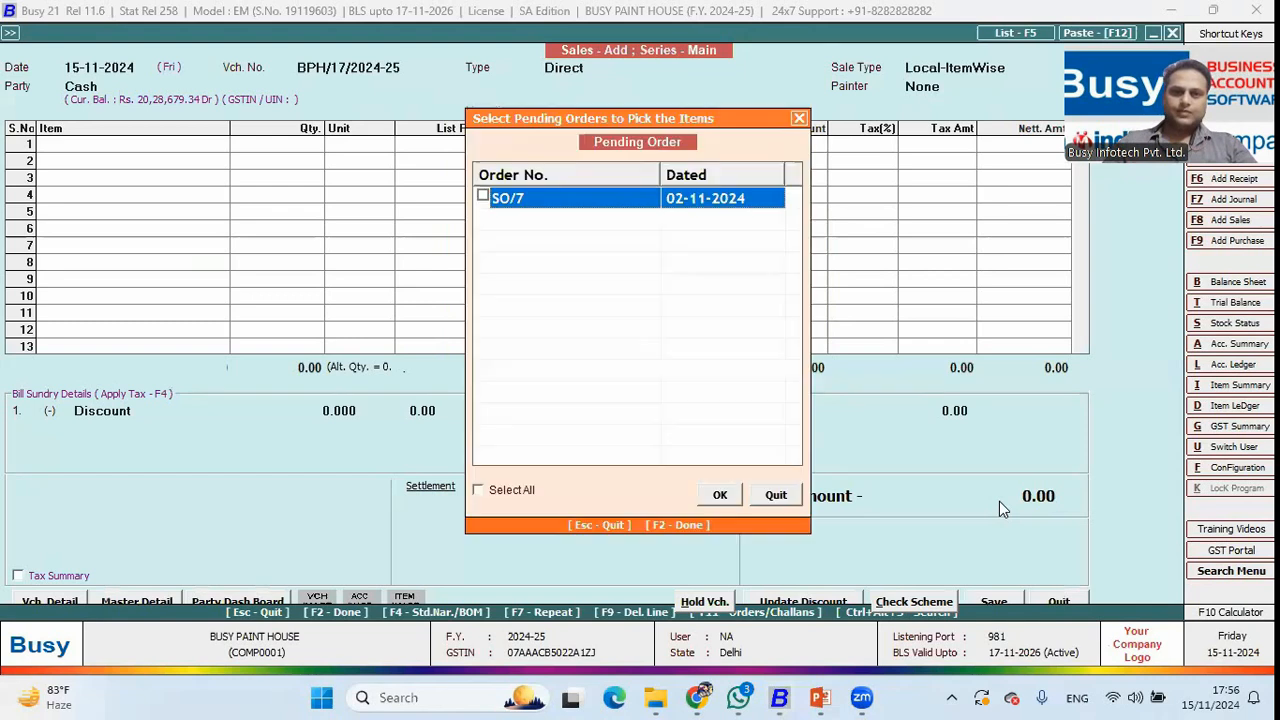
pyautogui.press('Return')
pyautogui.press('Return')
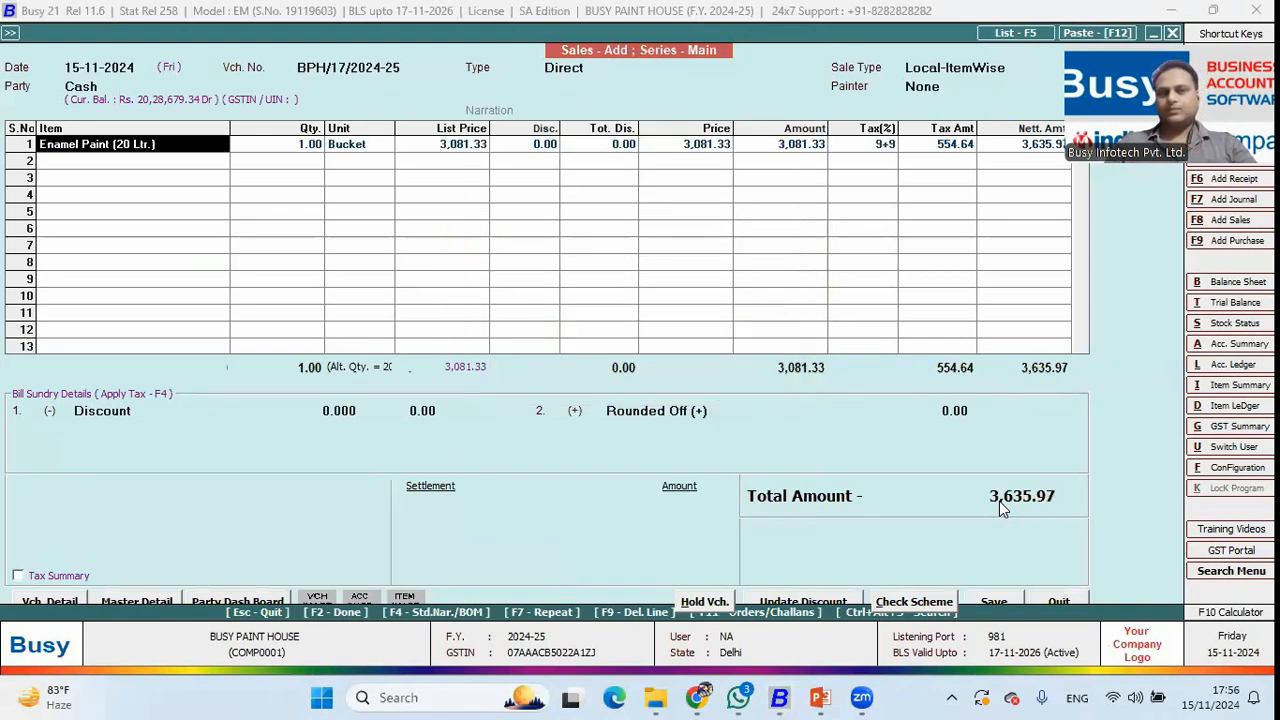
pyautogui.press('Escape')
pyautogui.press('Return')
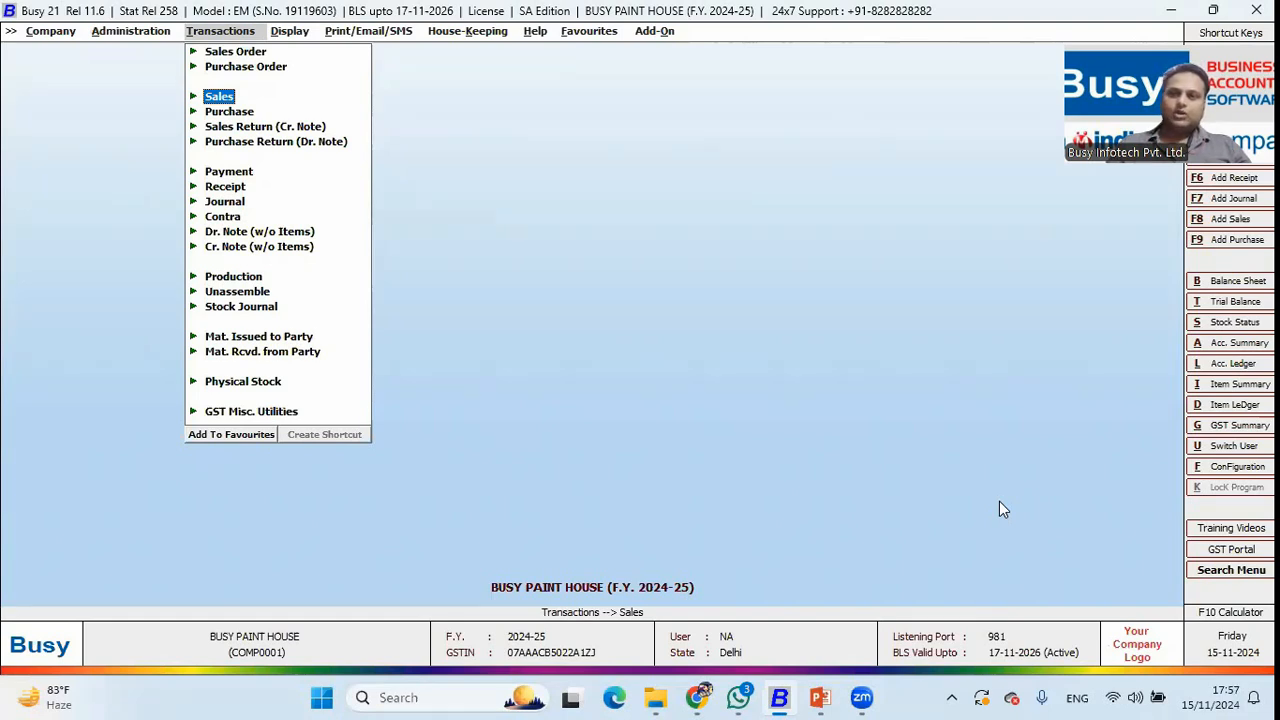
# Start a new sales voucher with the debtor customer as party.
pyautogui.press('Down')
pyautogui.press('Up')
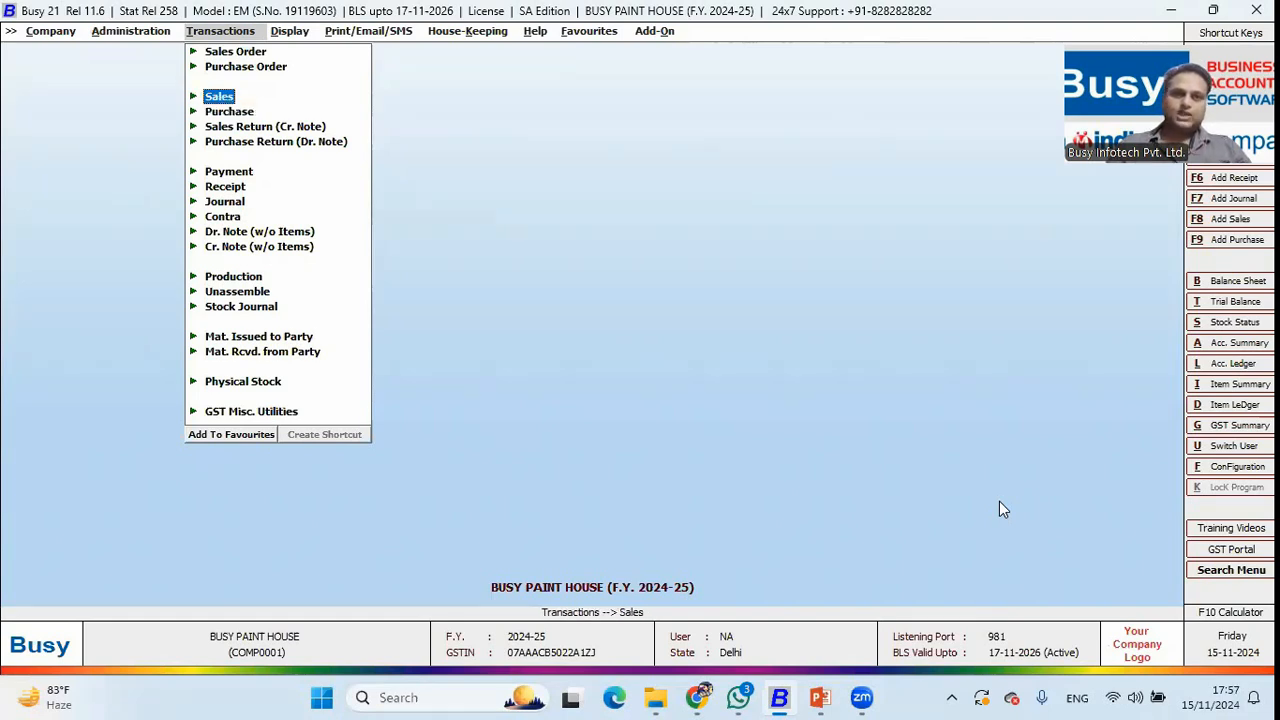
pyautogui.press('Return')
pyautogui.press('Return')
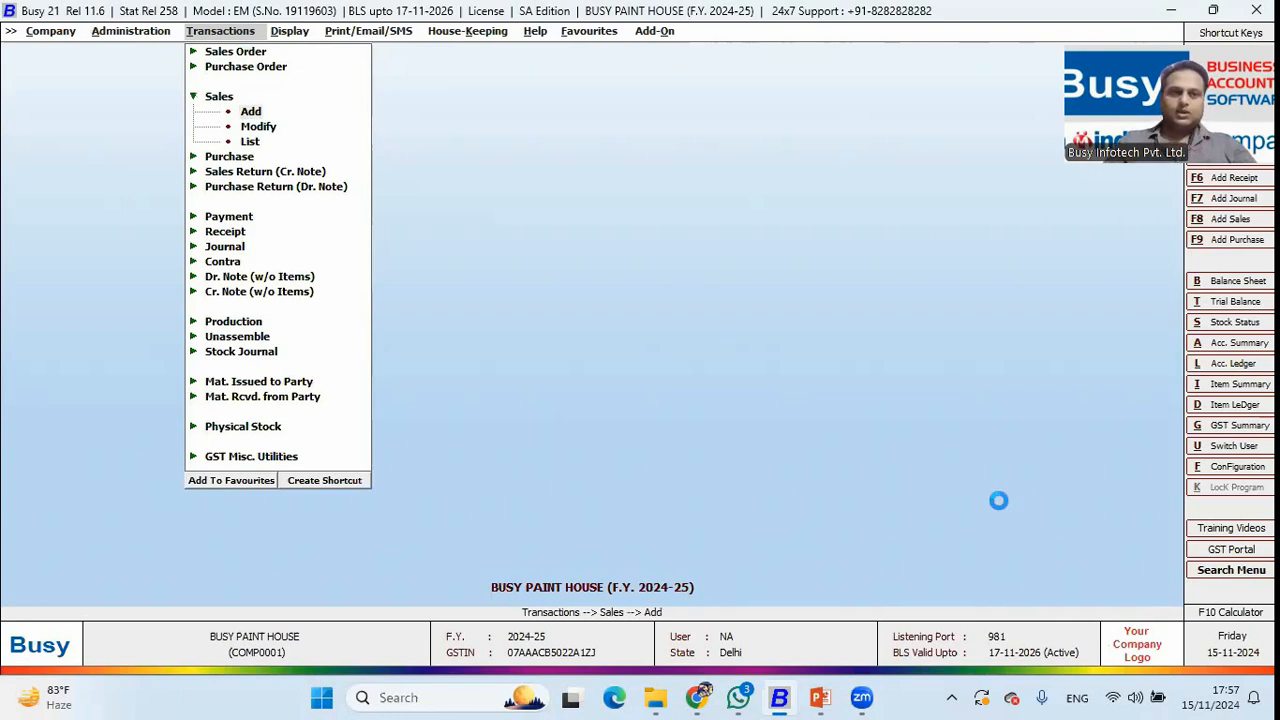
pyautogui.press('Return')
pyautogui.press('Return')
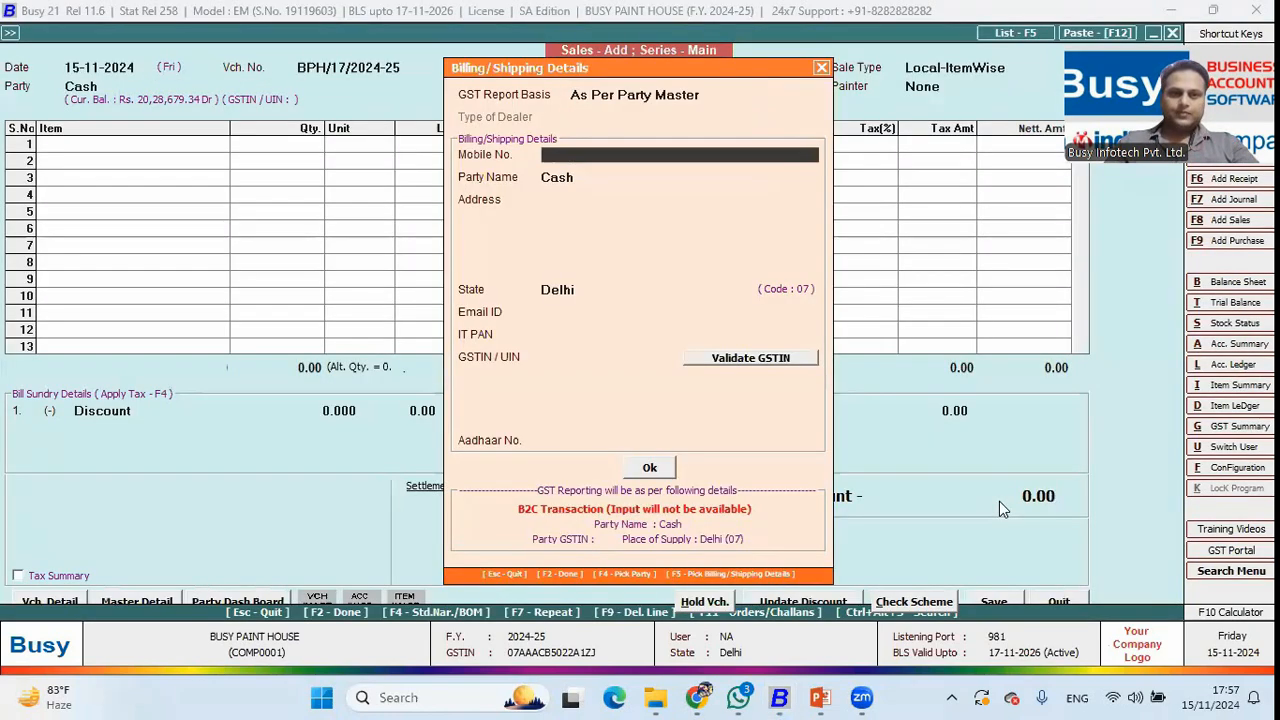
pyautogui.press('Return')
pyautogui.press('F2')
pyautogui.write('a')
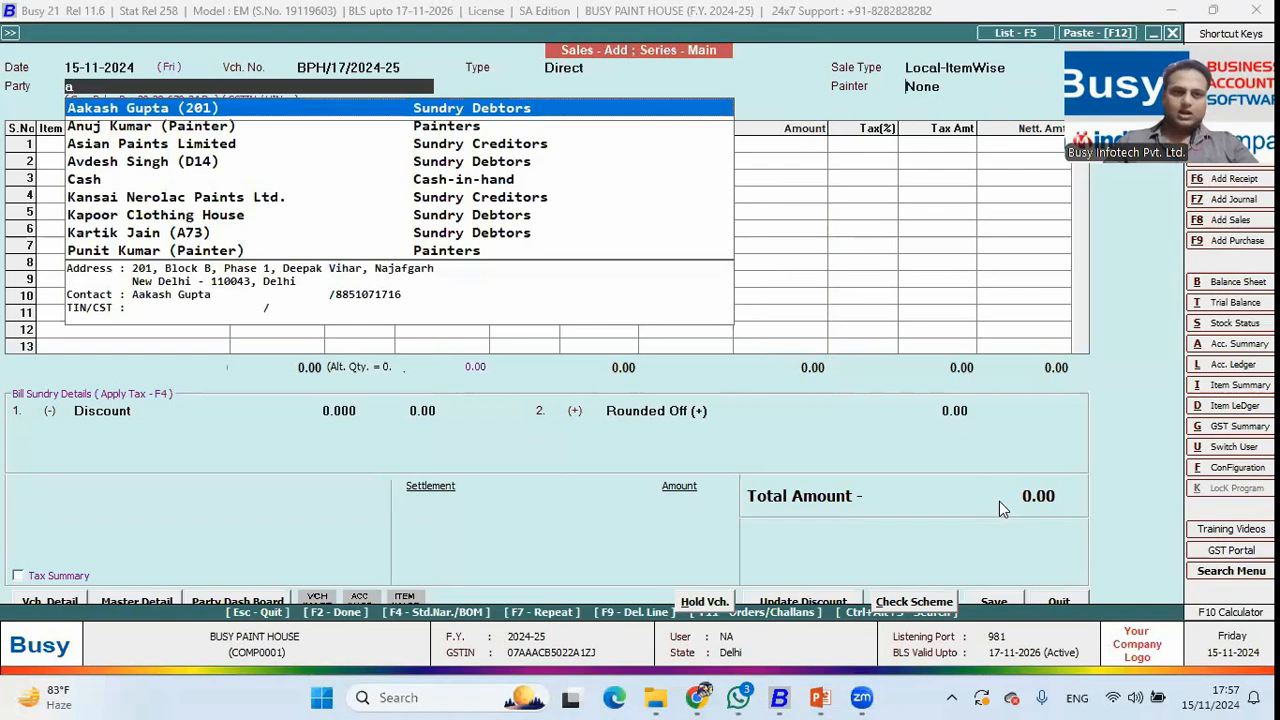
pyautogui.press('Return')
pyautogui.press('Return')
pyautogui.press('Return')
pyautogui.press('F2')
# Add 5 buckets of Distemper Paint (10 Ltr.), Red Nerolac variant, replacing the mistaken item row.
pyautogui.press('Return')
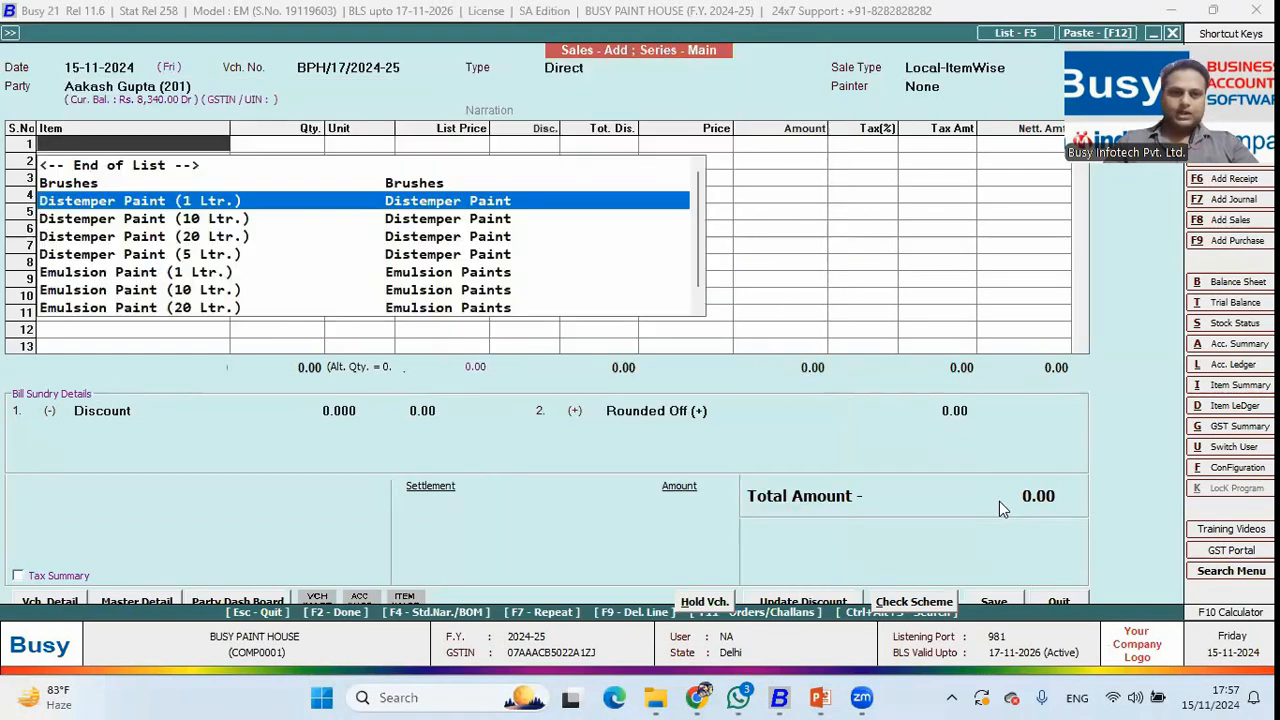
pyautogui.press('Down')
pyautogui.press('Down')
pyautogui.press('Return')
pyautogui.press('Return')
pyautogui.press('Return')
pyautogui.press('Escape')
pyautogui.press('F9')
pyautogui.press('F9')
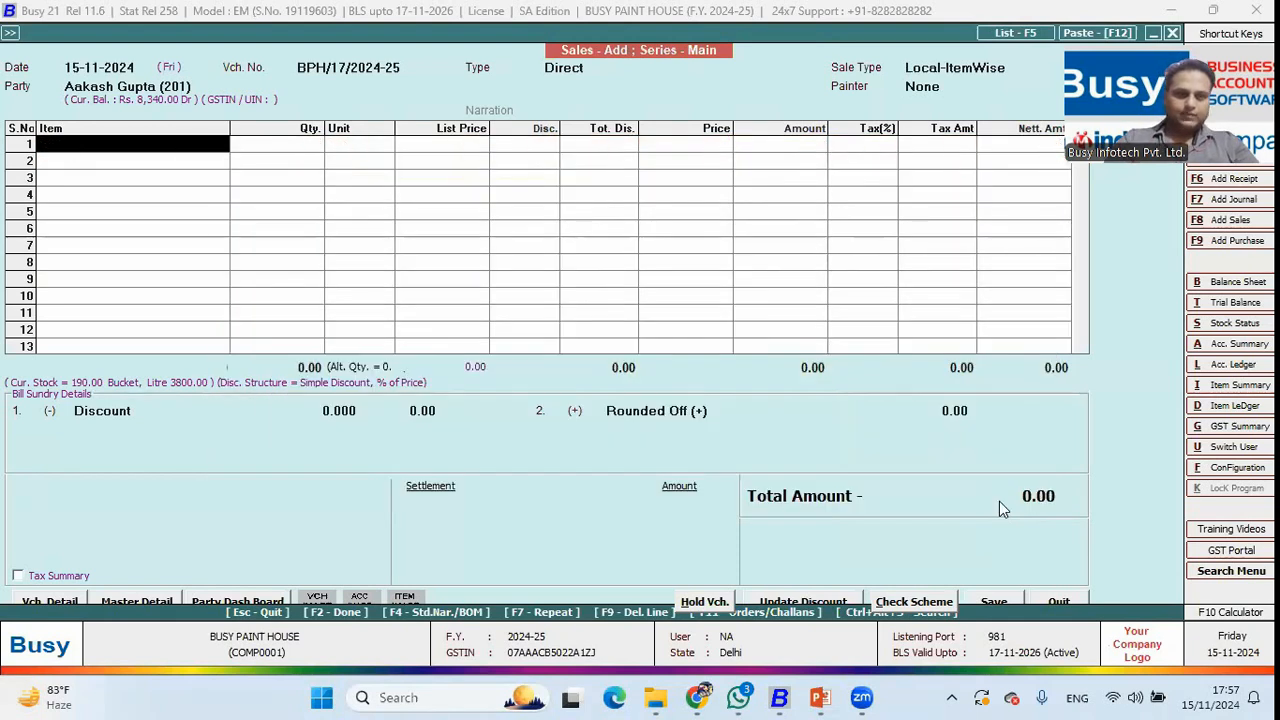
pyautogui.write('d')
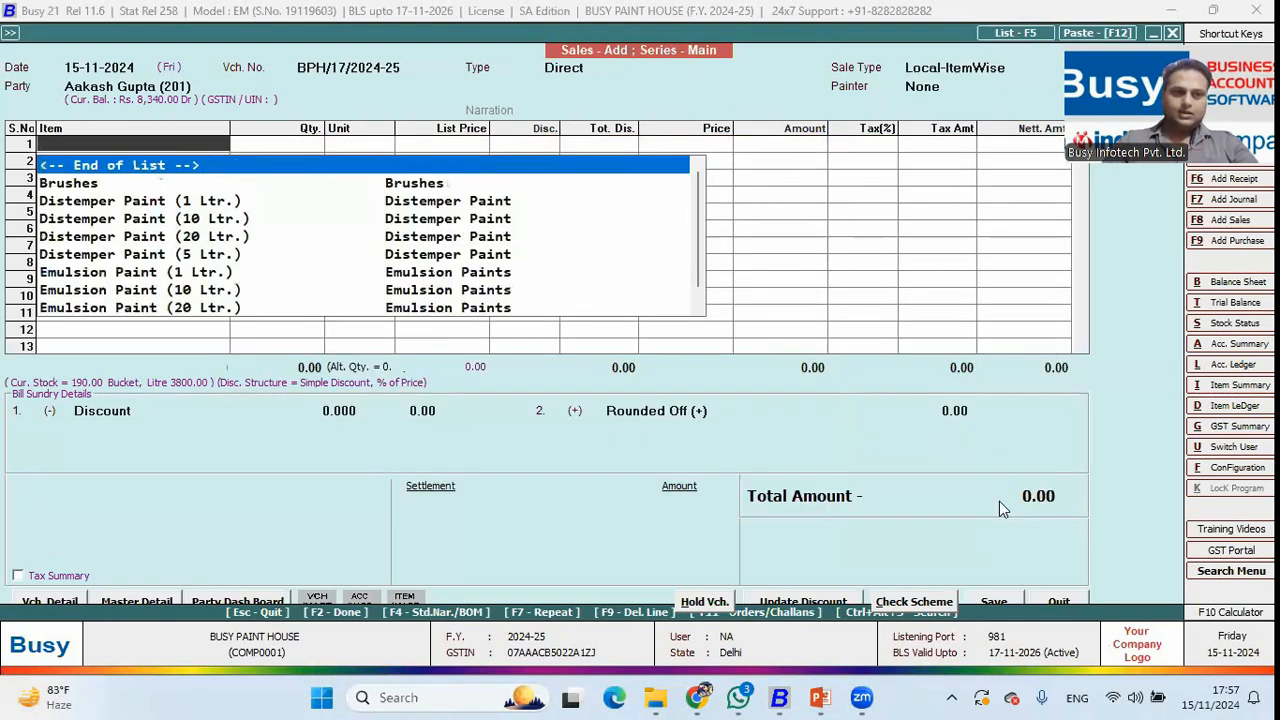
pyautogui.press('Down')
pyautogui.press('Return')
pyautogui.write('5')
pyautogui.press('Return')
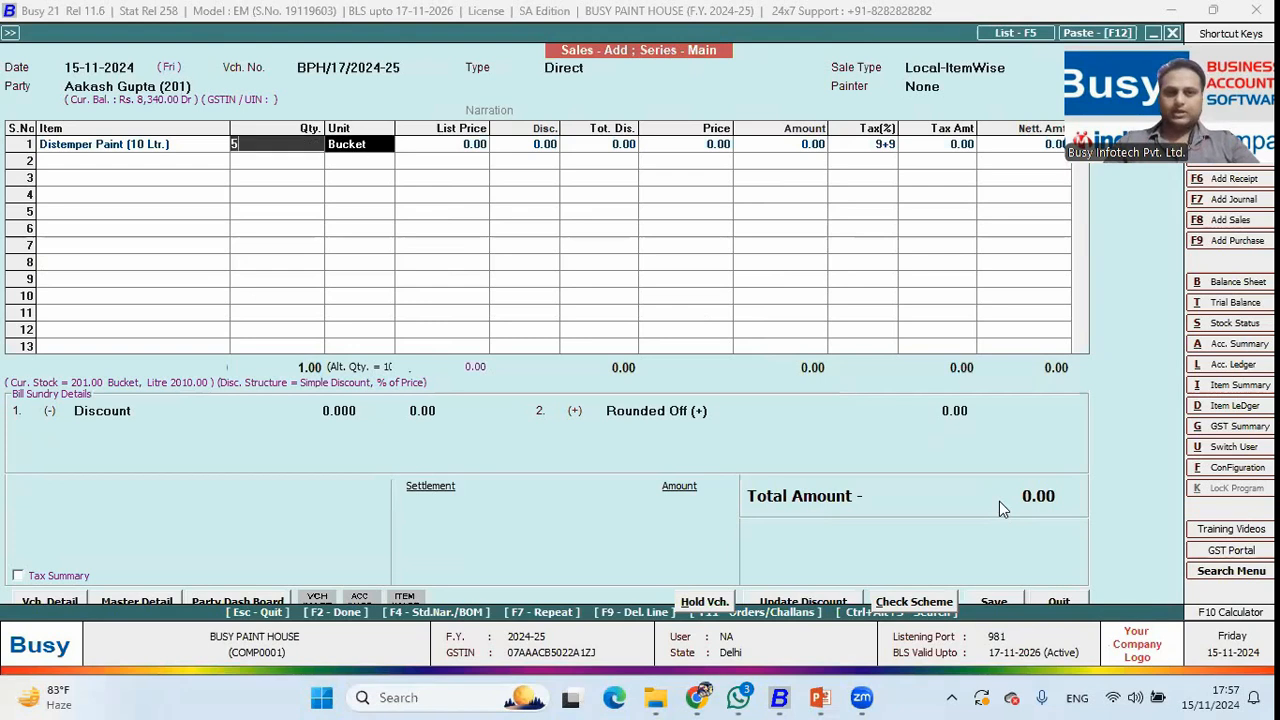
pyautogui.press('Return')
pyautogui.press('Down')
pyautogui.press('Down')
pyautogui.press('Down')
pyautogui.press('Return')
pyautogui.press('F2')
pyautogui.press('Return')
pyautogui.press('Return')
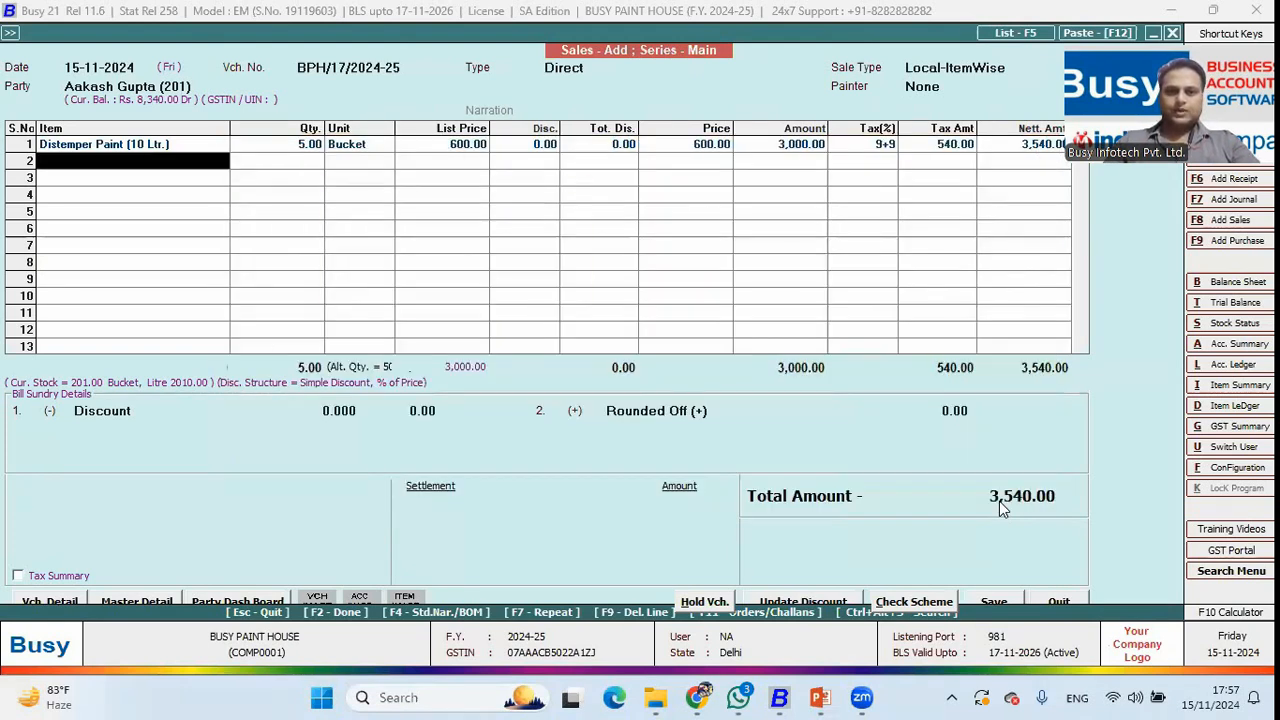
# Settle the bill in cash and save the 3,540.00 sale without printing.
pyautogui.press('F2')
pyautogui.press('F2')
pyautogui.press('F2')
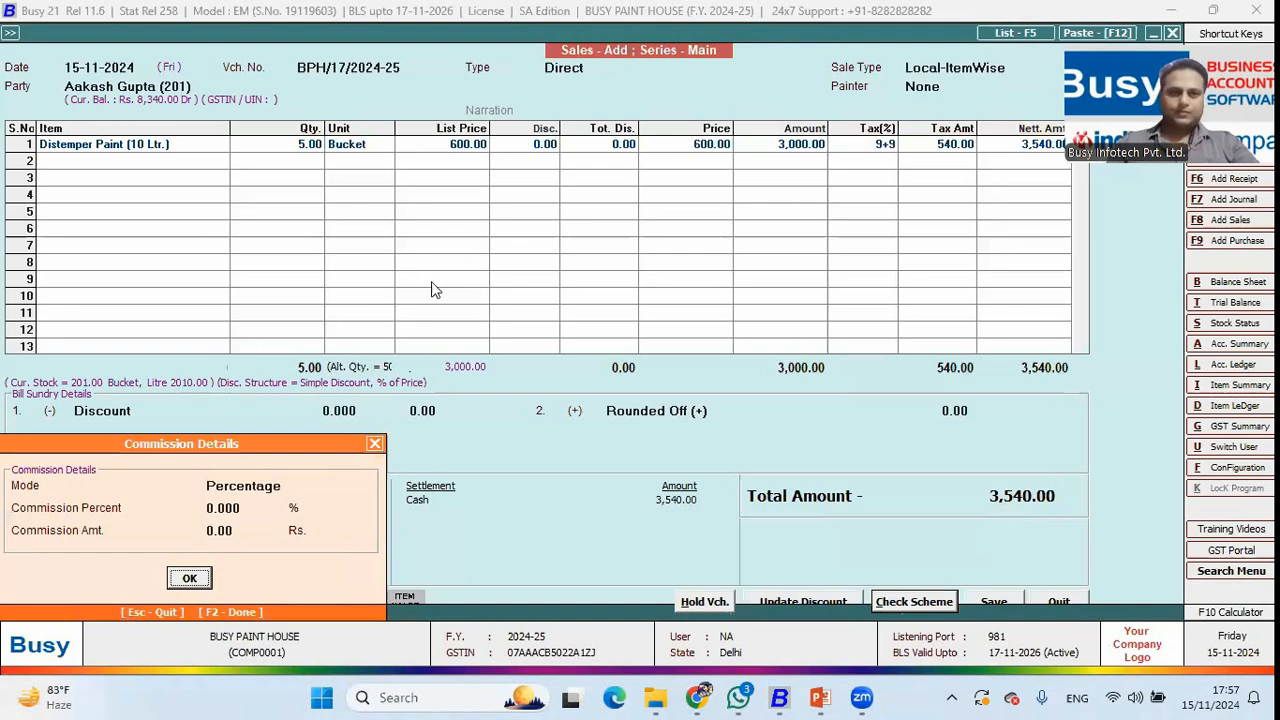
pyautogui.press('Return')
pyautogui.press('n')
pyautogui.press('Escape')
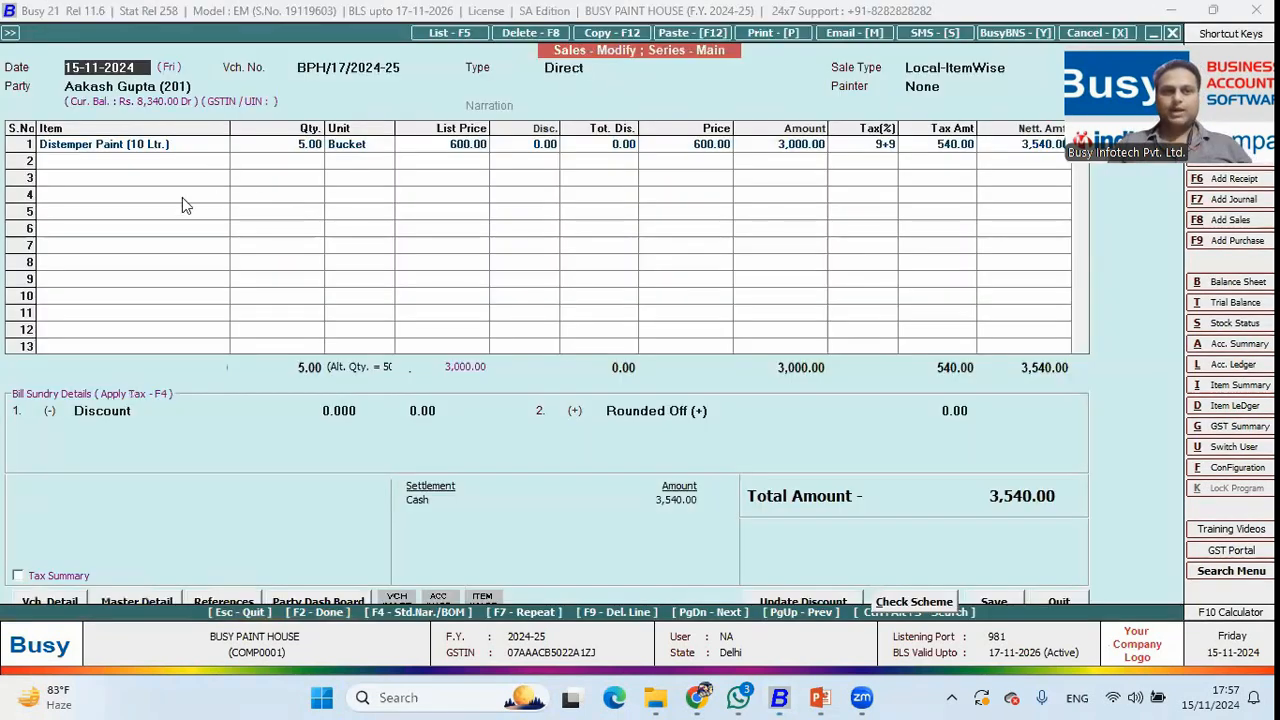
# Reopen sale BPH/17/2024-25 and copy its voucher number.
pyautogui.click(171, 148)
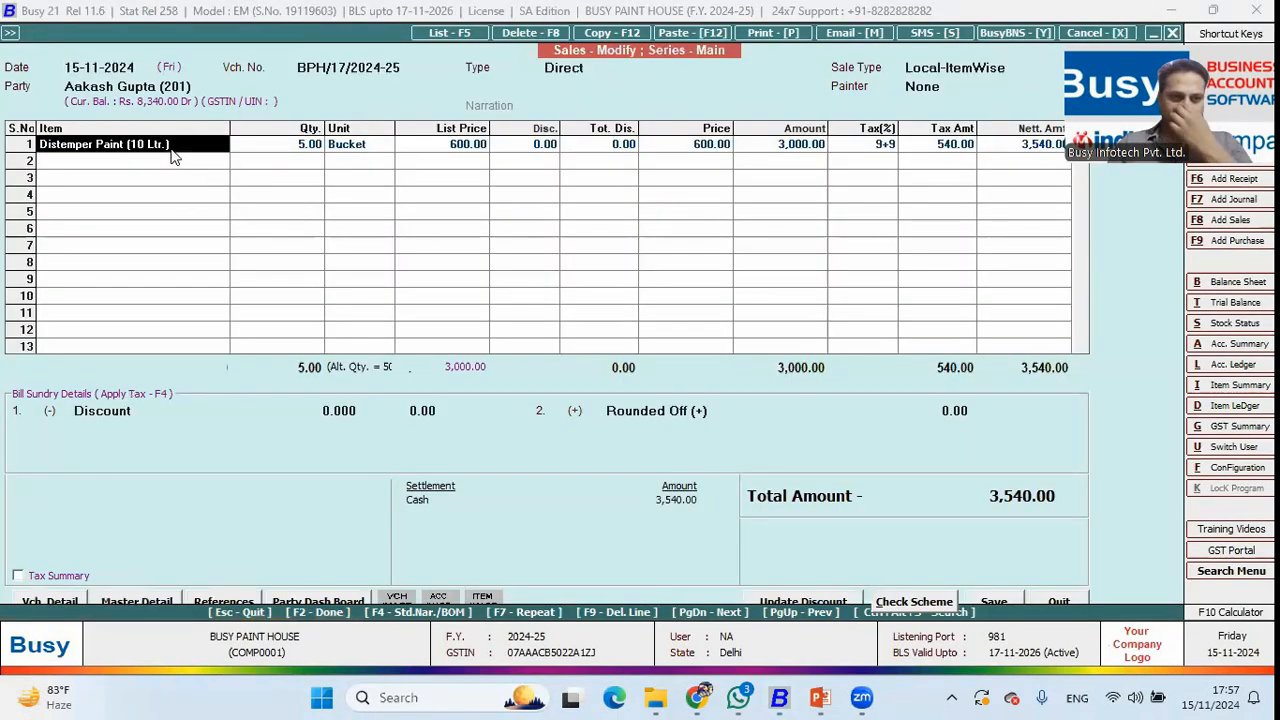
pyautogui.click(312, 146)
pyautogui.click(401, 67)
pyautogui.moveTo(403, 67); pyautogui.dragTo(290, 68)
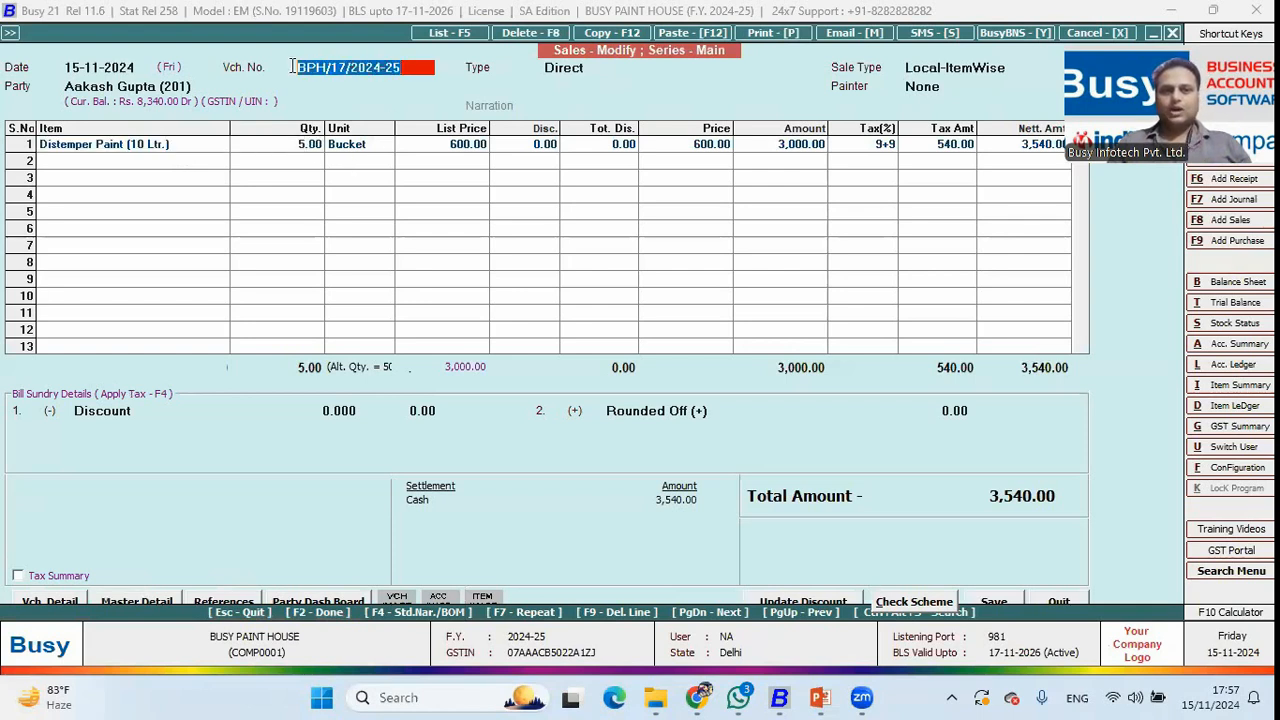
pyautogui.rightClick(318, 65)
pyautogui.click(380, 127)
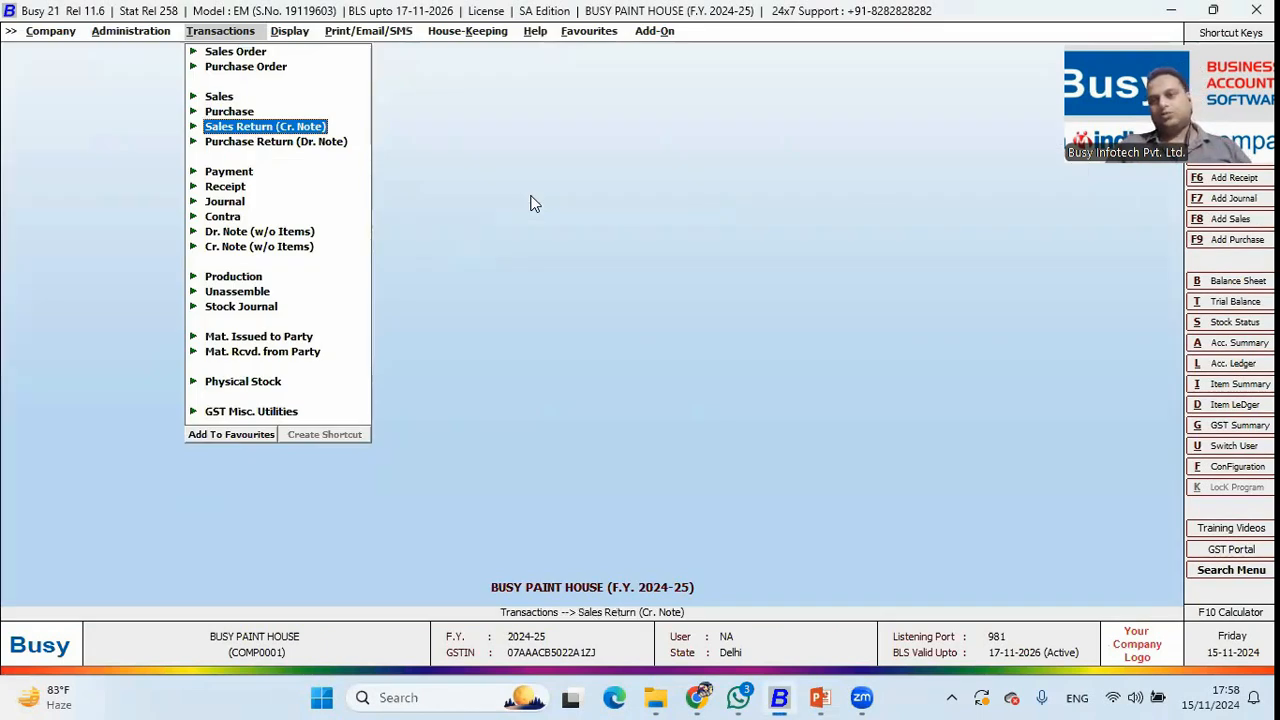
# Start a sales return for the same customer, copying the item from the original sale.
pyautogui.press('Up')
pyautogui.press('Down')
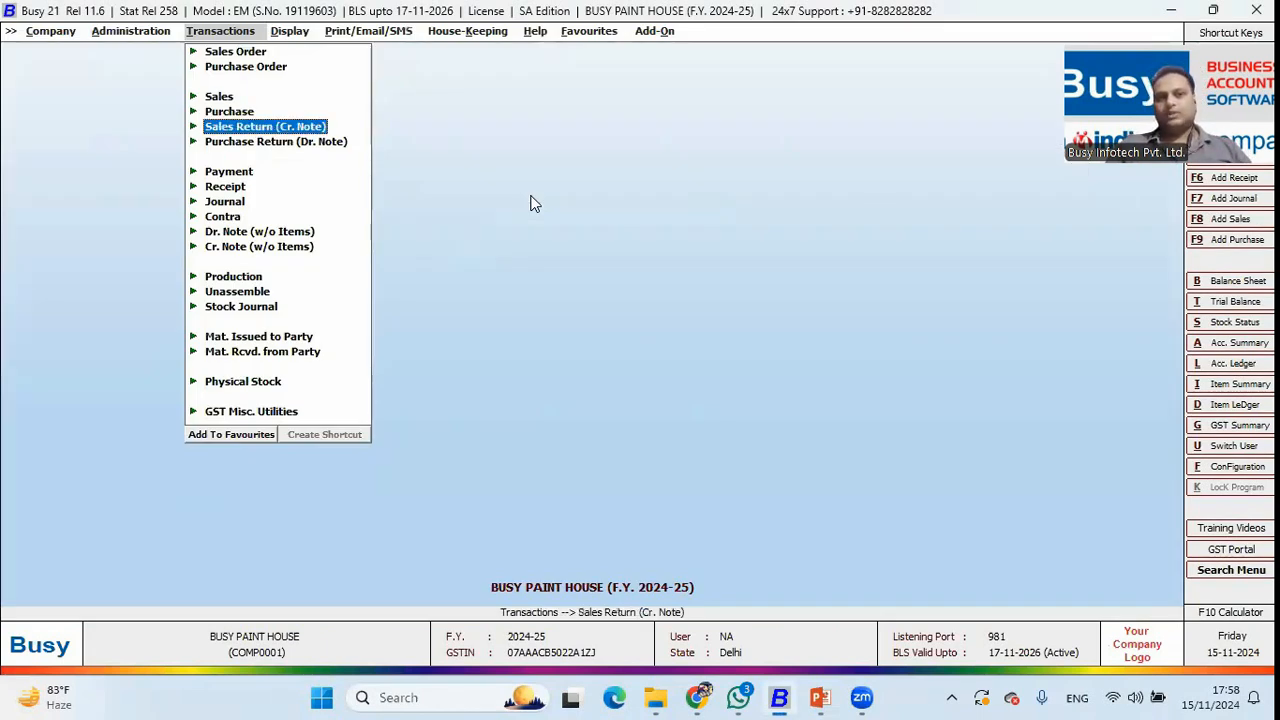
pyautogui.press('Return')
pyautogui.press('Return')
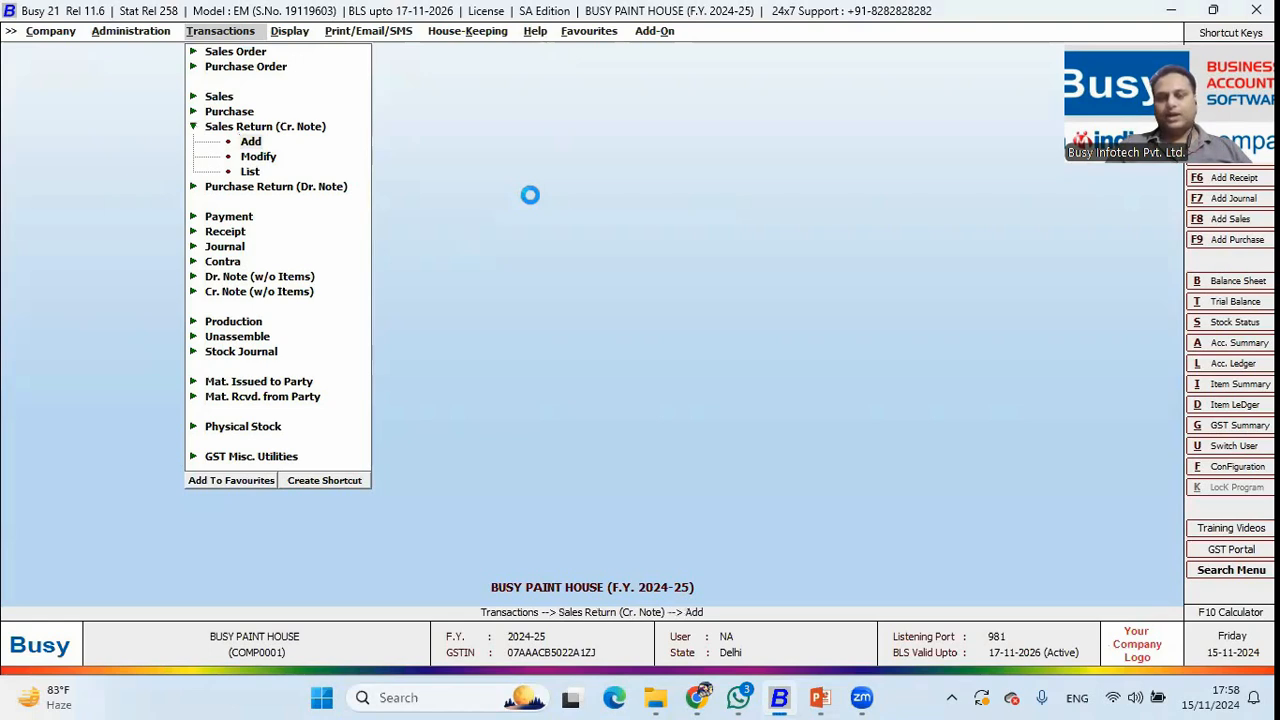
pyautogui.press('Return')
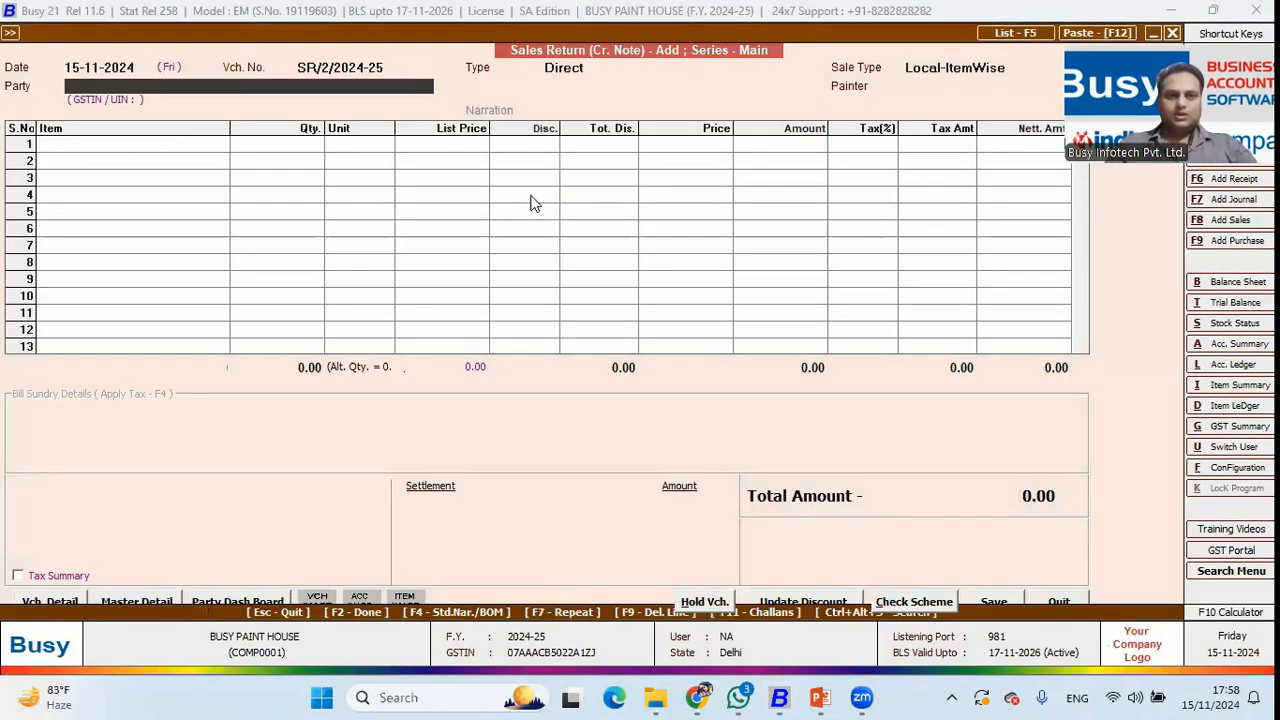
pyautogui.press('Down')
pyautogui.press('Up')
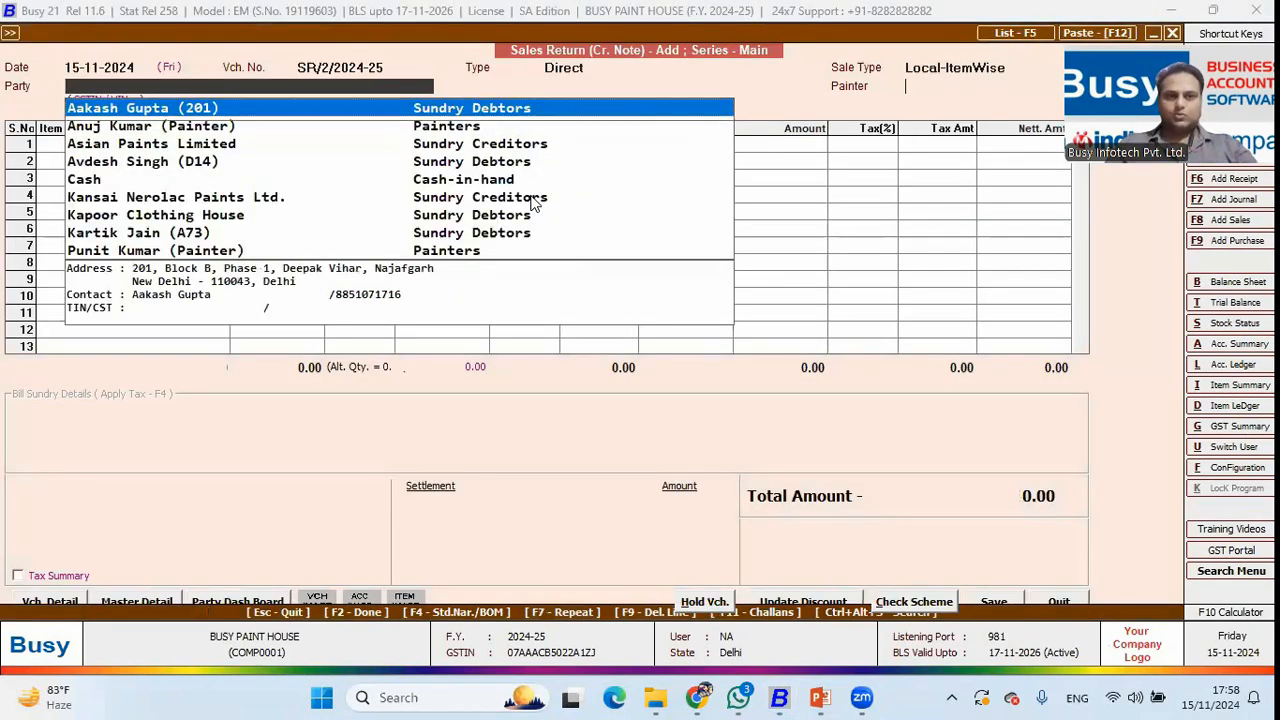
pyautogui.press('Return')
pyautogui.press('Return')
pyautogui.press('Return')
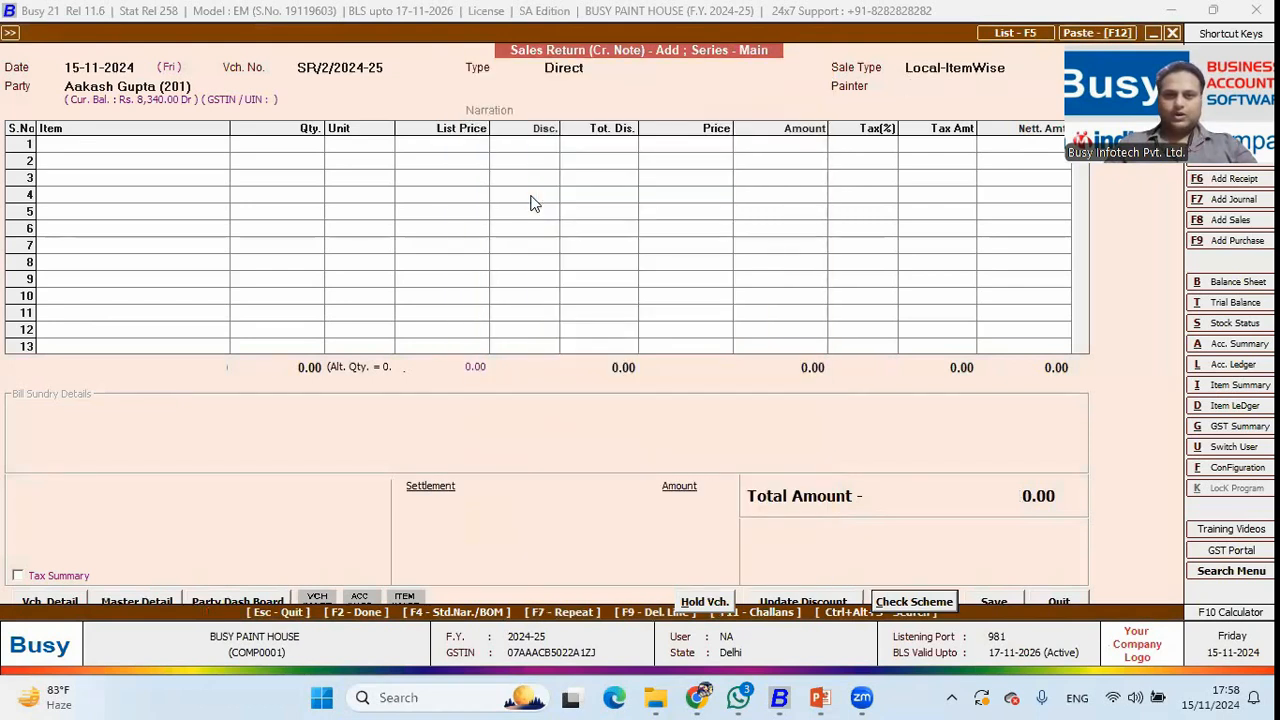
pyautogui.press('Return')
pyautogui.press('Return')
pyautogui.press('Return')
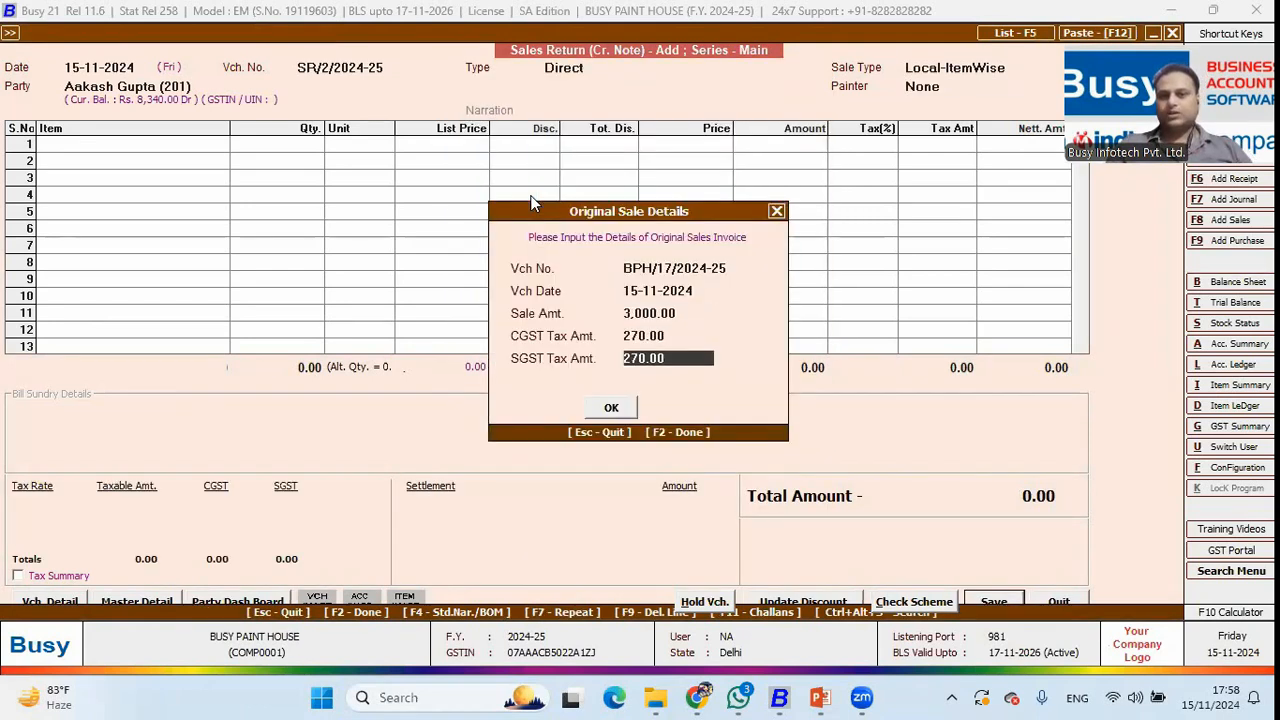
pyautogui.press('Return')
pyautogui.press('Return')
pyautogui.press('Left')
pyautogui.press('Return')
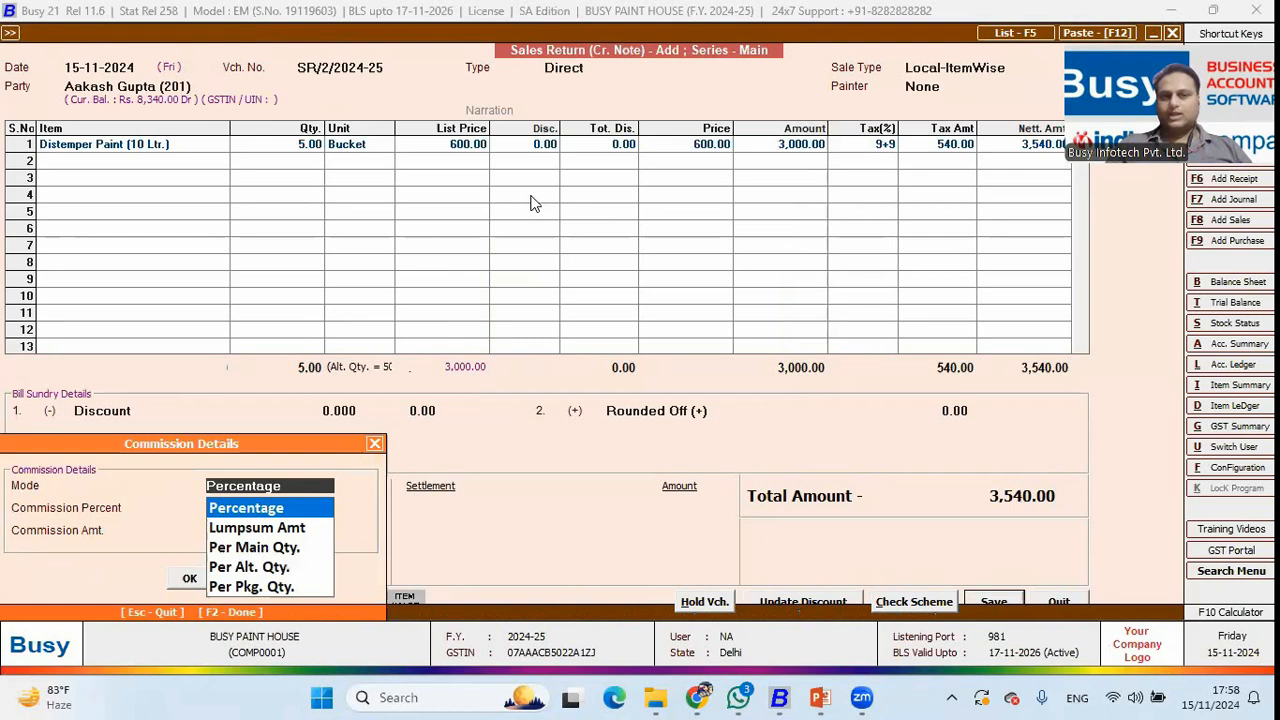
pyautogui.press('Return')
pyautogui.press('Return')
pyautogui.press('Return')
pyautogui.press('Return')
pyautogui.press('Return')
pyautogui.press('Right')
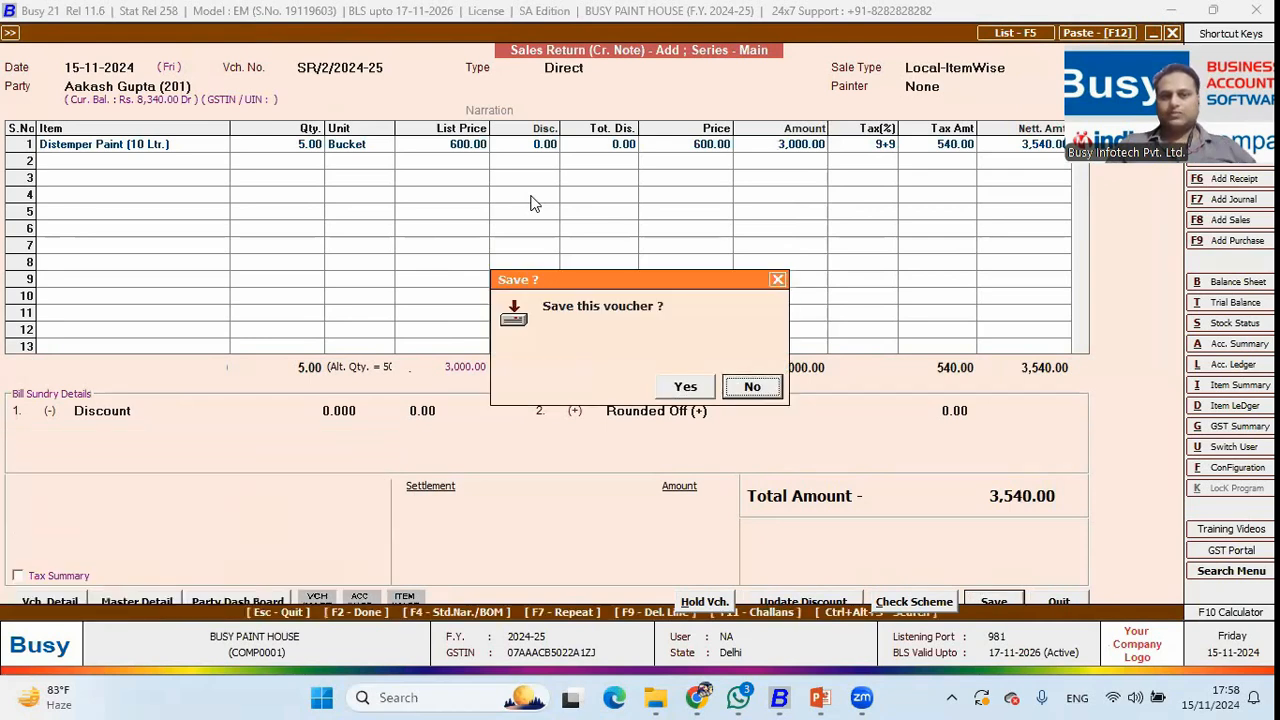
pyautogui.press('Return')
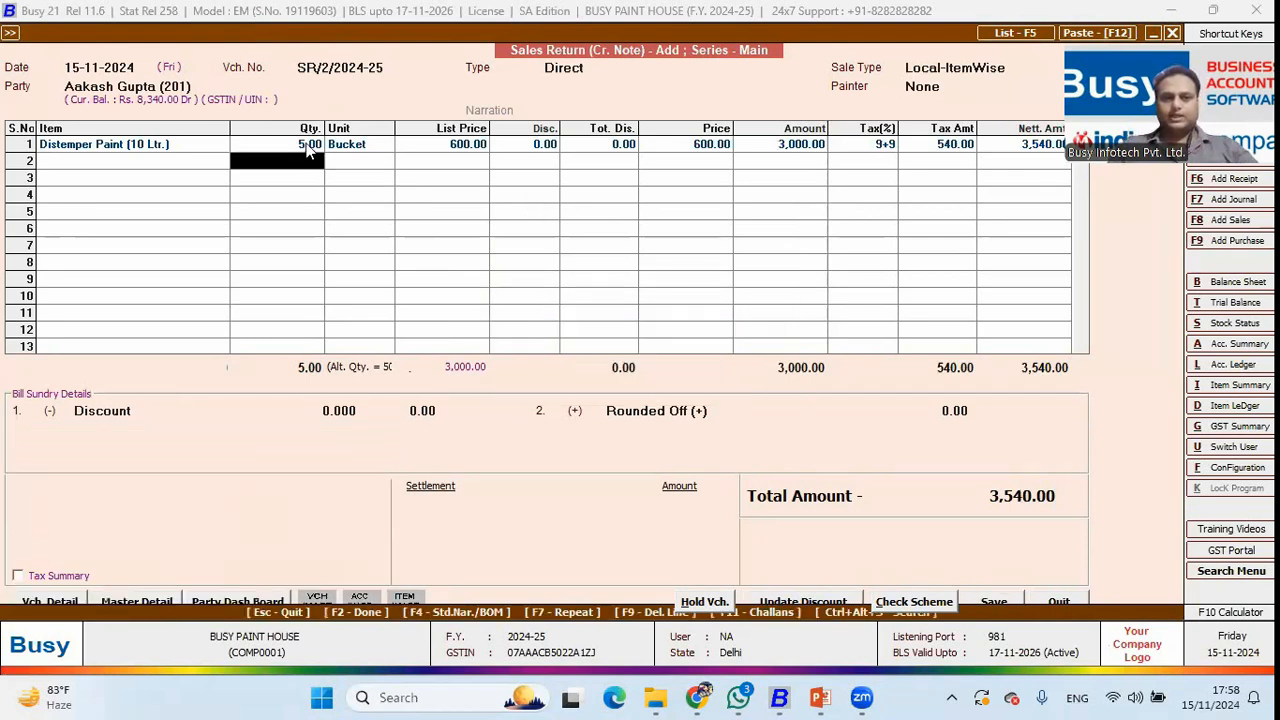
# Change the returned quantity to 2 buckets of white Asian Paints distemper.
pyautogui.click(309, 148)
pyautogui.write('2')
pyautogui.press('Return')
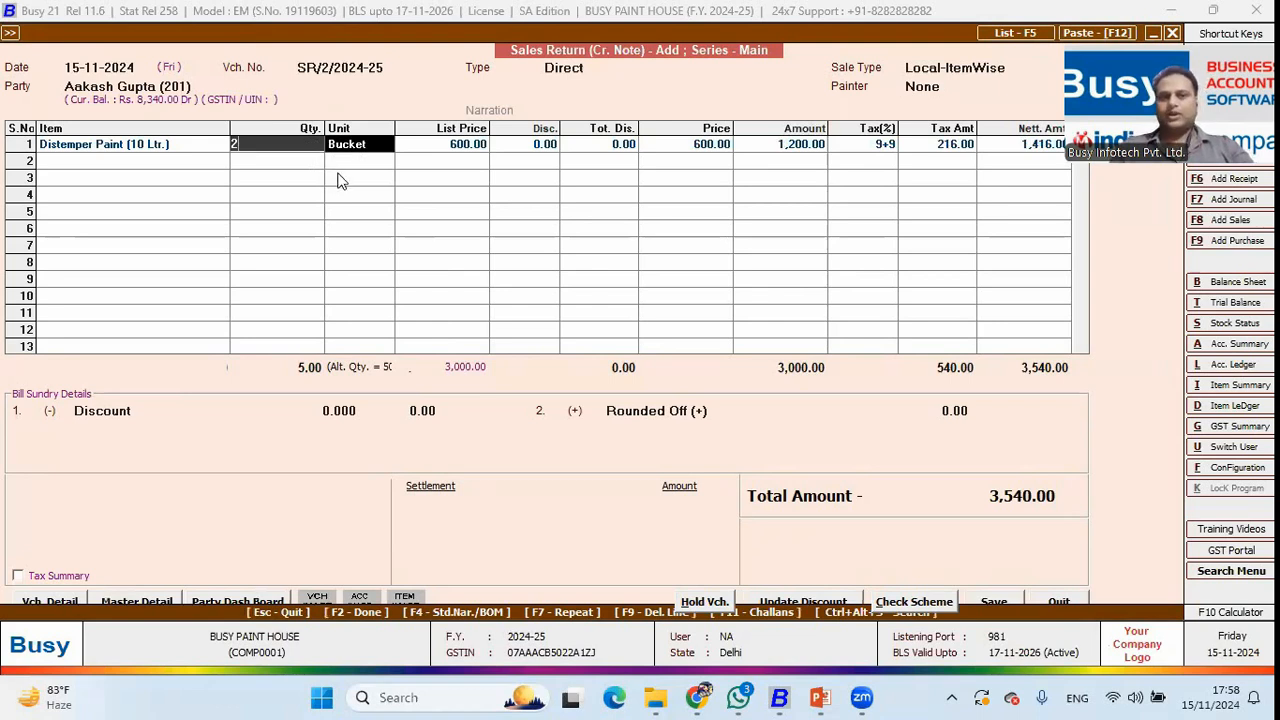
pyautogui.press('Return')
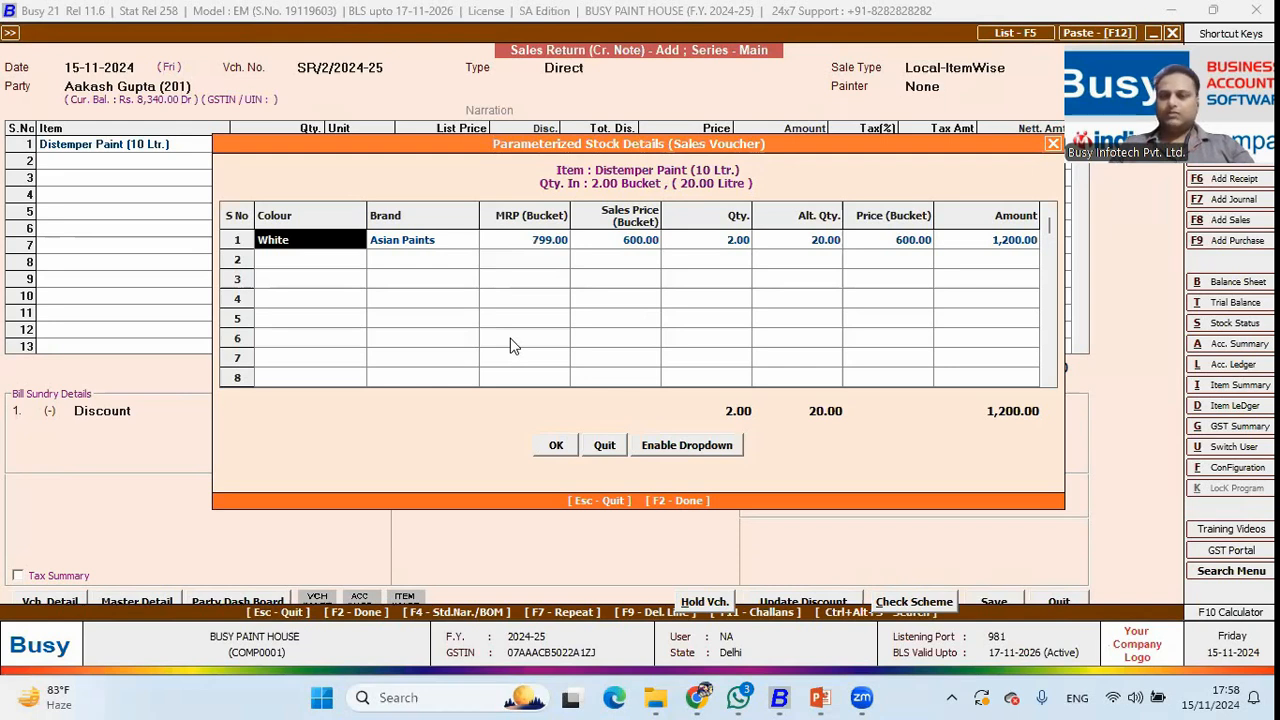
pyautogui.press('F2')
pyautogui.press('Return')
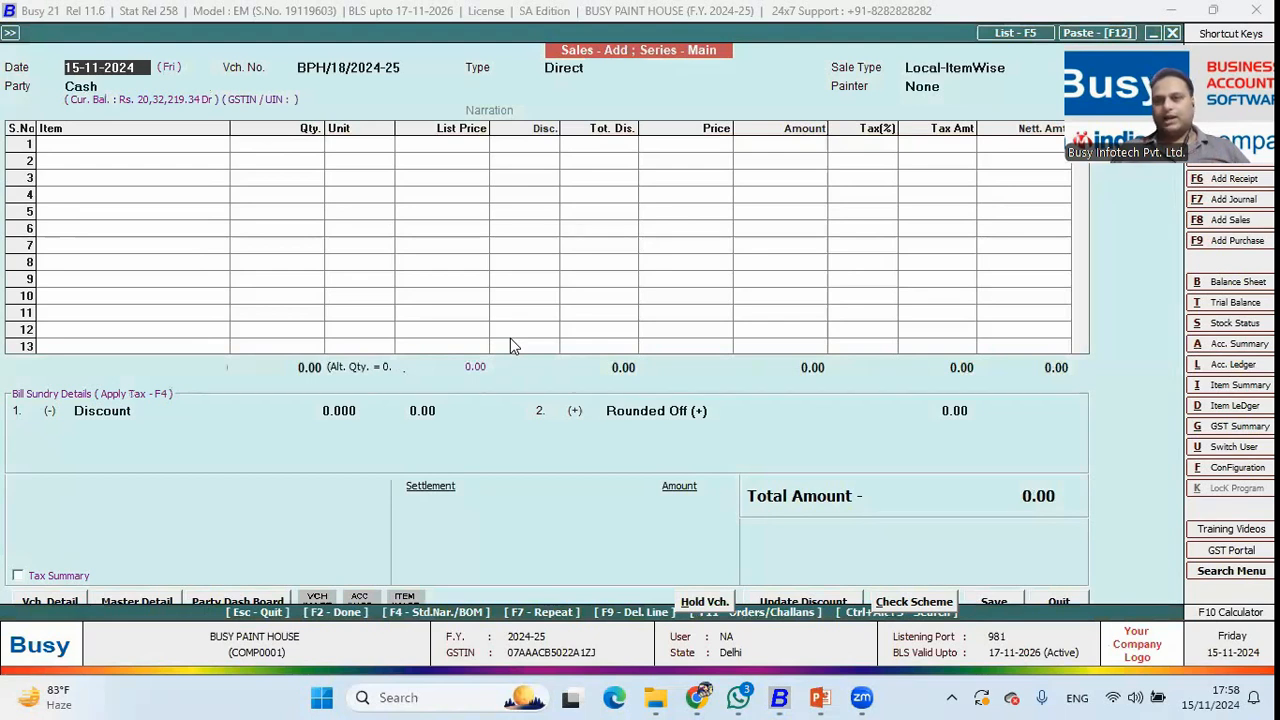
# Enter 5 buckets of Distemper Paint (5 Ltr.) and -1 bucket of Distemper Paint (10 Ltr.).
pyautogui.press('Return')
pyautogui.press('Return')
pyautogui.press('Return')
pyautogui.press('Return')
pyautogui.press('Down')
pyautogui.press('Down')
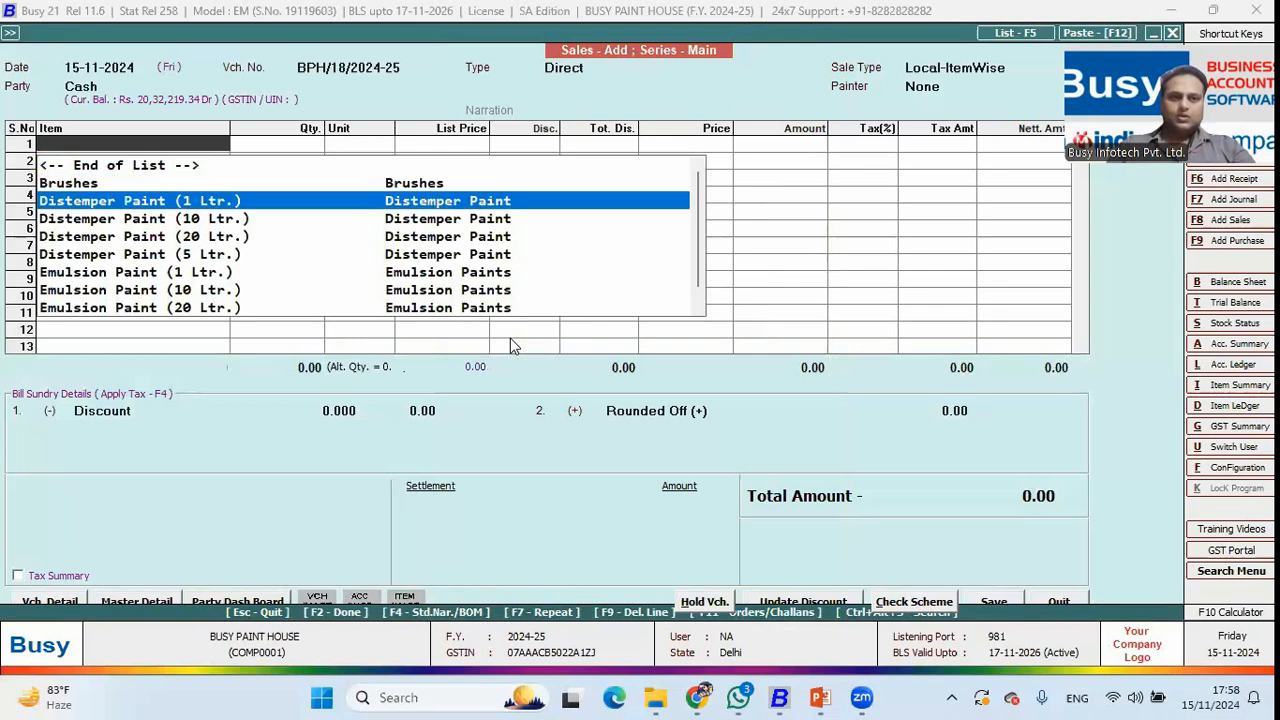
pyautogui.press('Down')
pyautogui.press('Return')
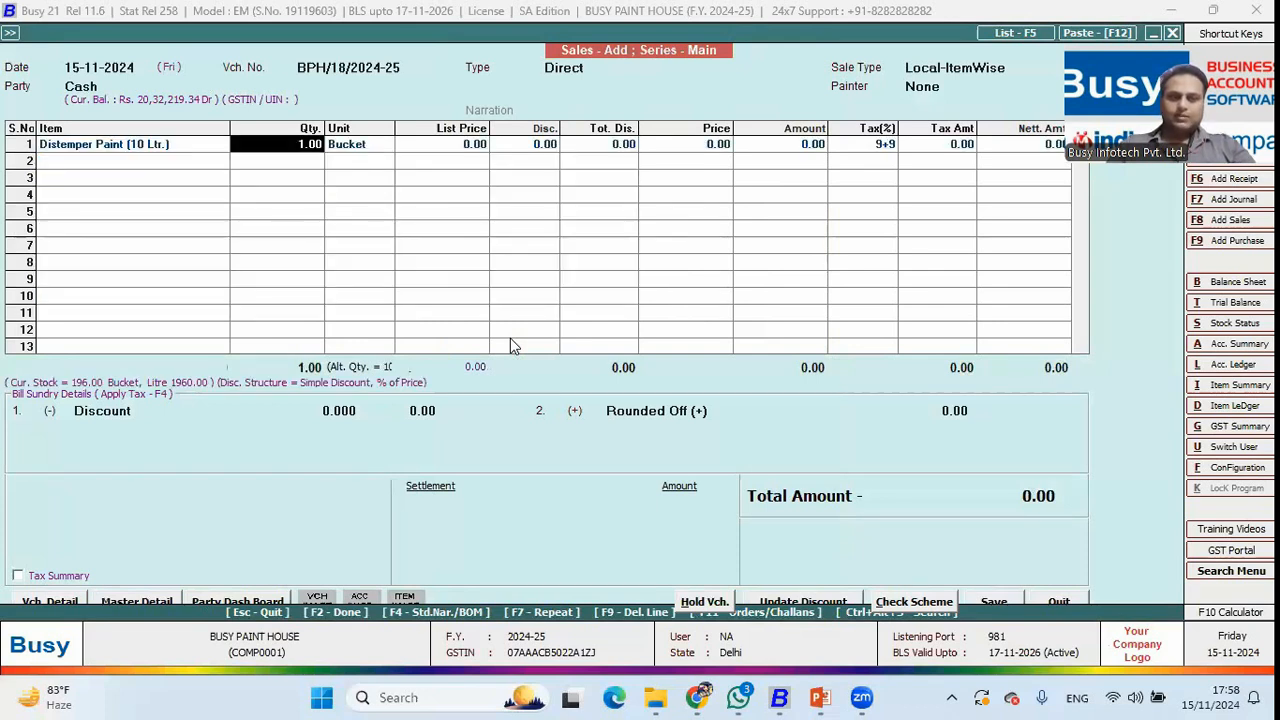
pyautogui.hotkey('shift', 'Tab')
pyautogui.press('Down')
pyautogui.press('Down')
pyautogui.press('Down')
pyautogui.press('Down')
pyautogui.press('Down')
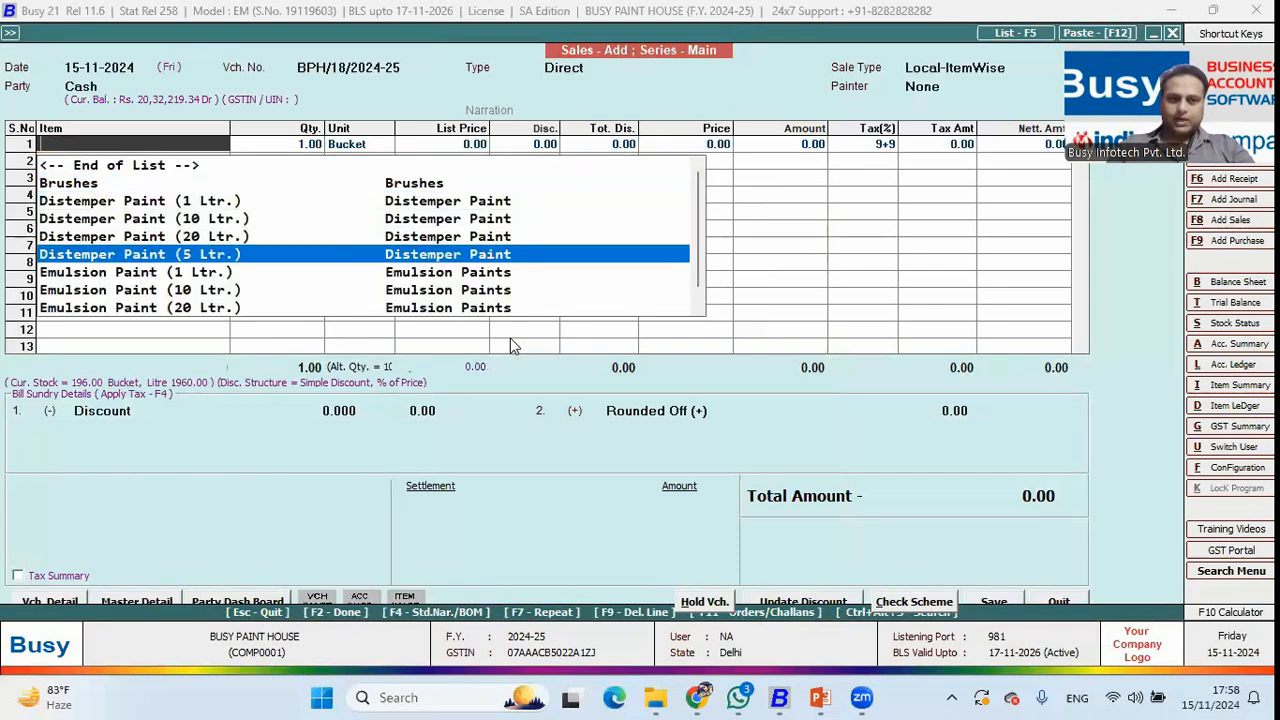
pyautogui.press('Return')
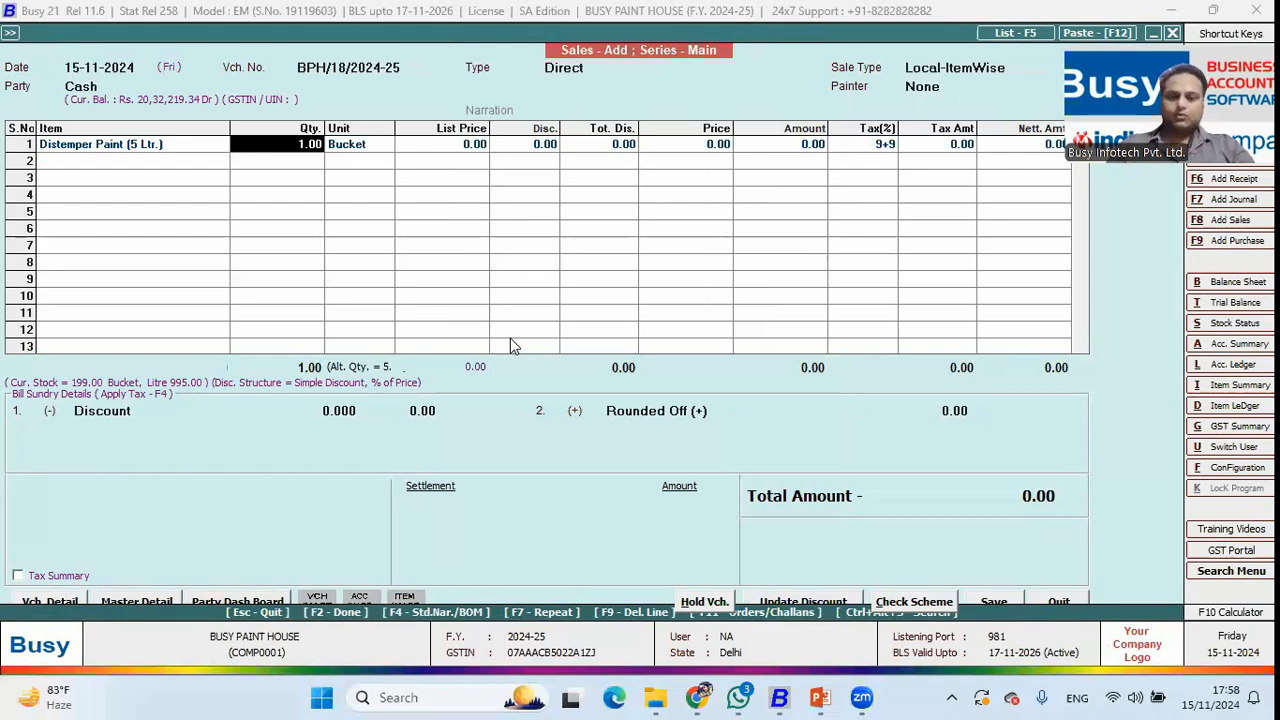
pyautogui.press('Return')
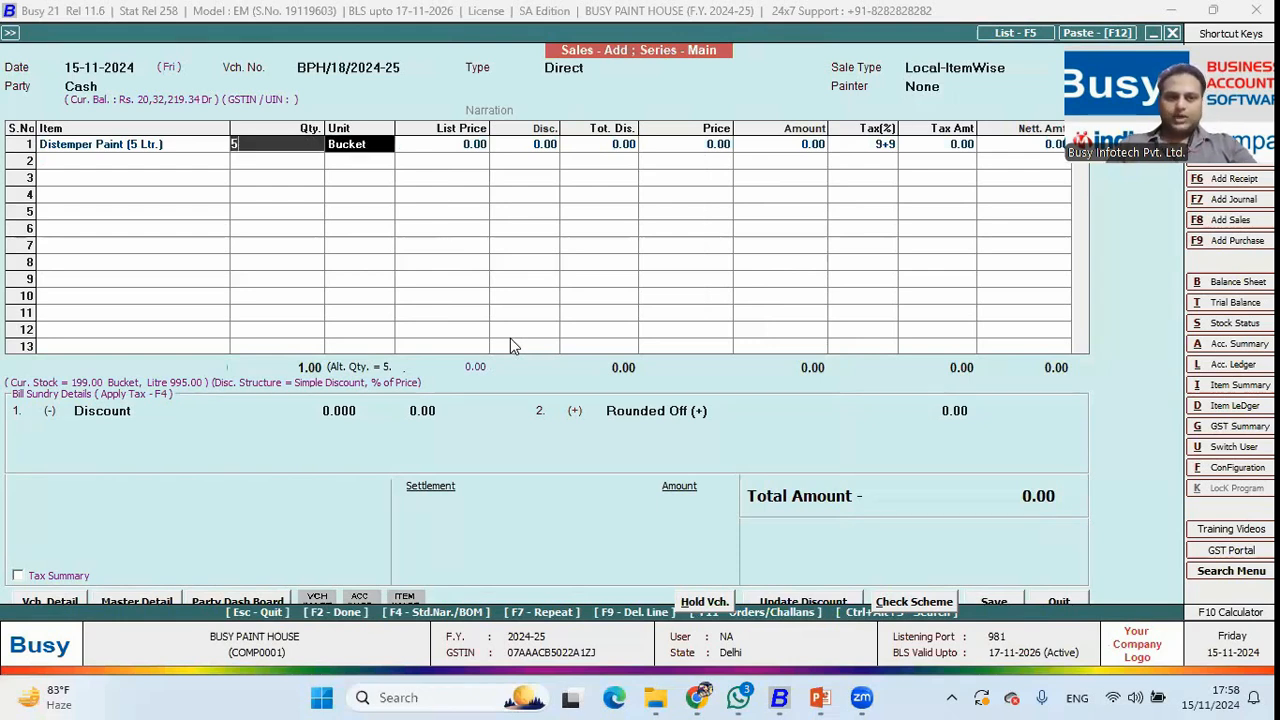
pyautogui.press('Return')
pyautogui.press('Return')
pyautogui.press('F2')
pyautogui.press('Return')
pyautogui.press('Return')
pyautogui.press('Return')
pyautogui.press('Return')
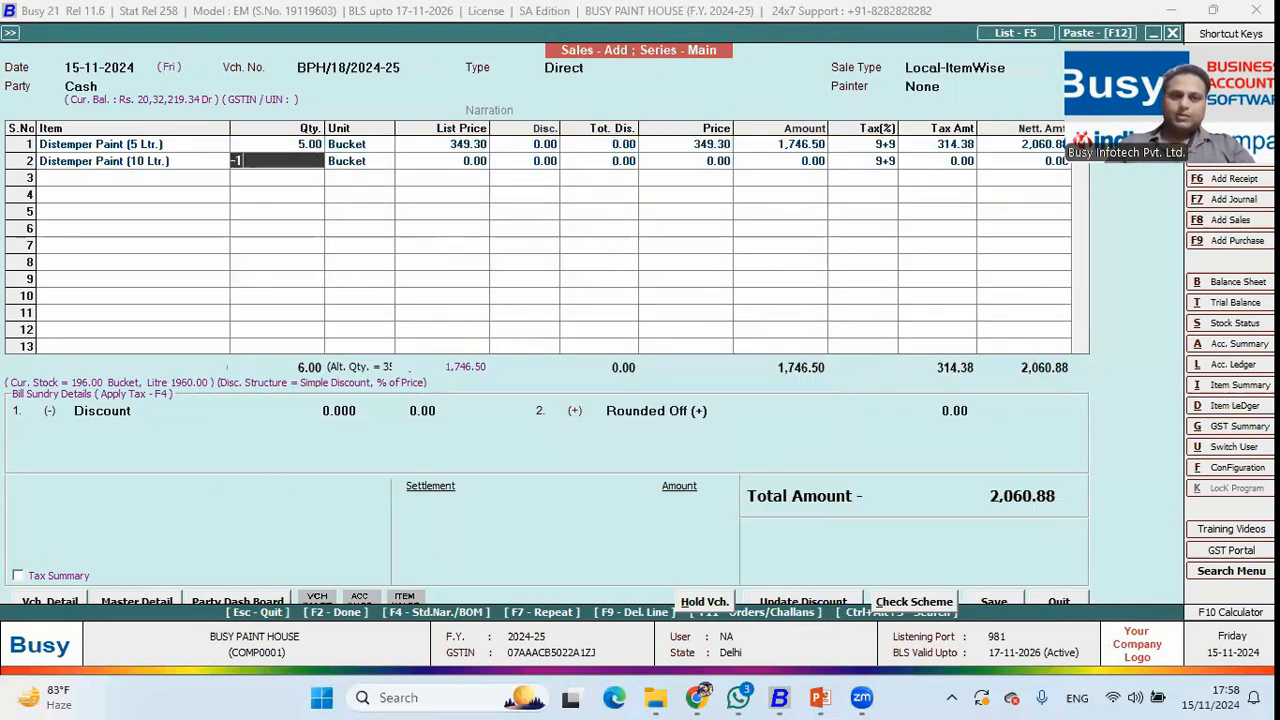
pyautogui.press('Return')
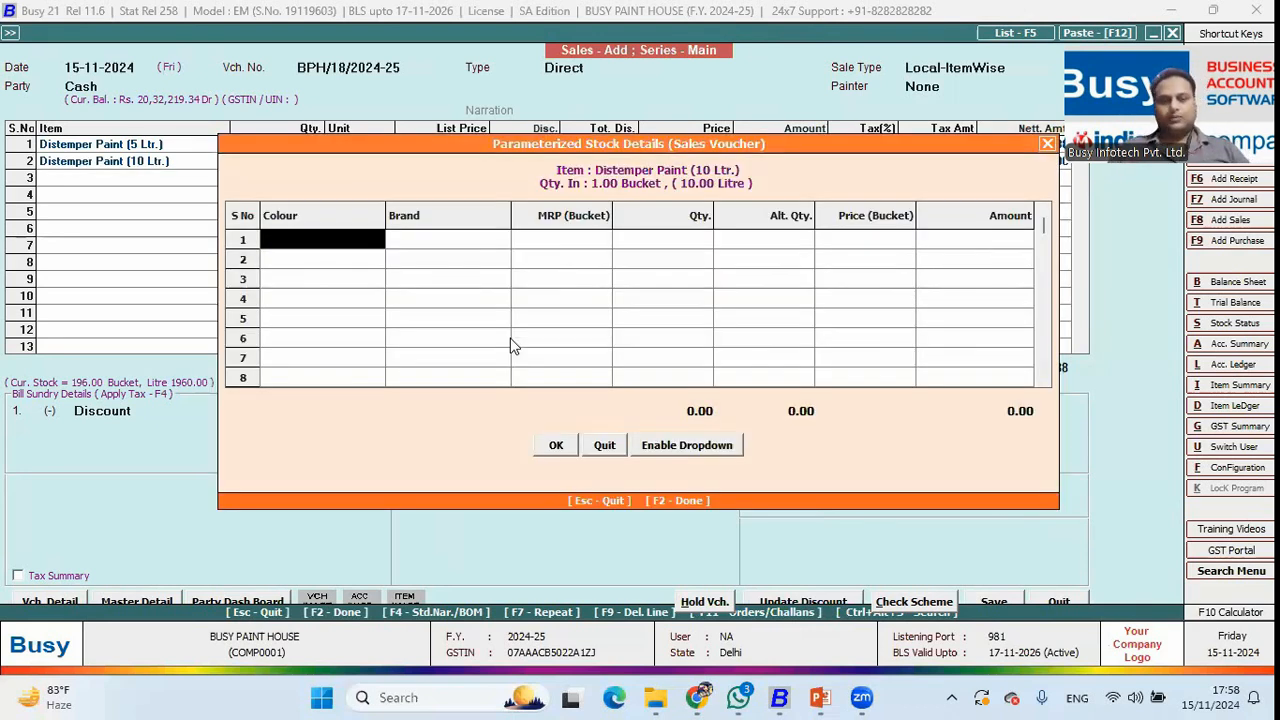
pyautogui.press('F2')
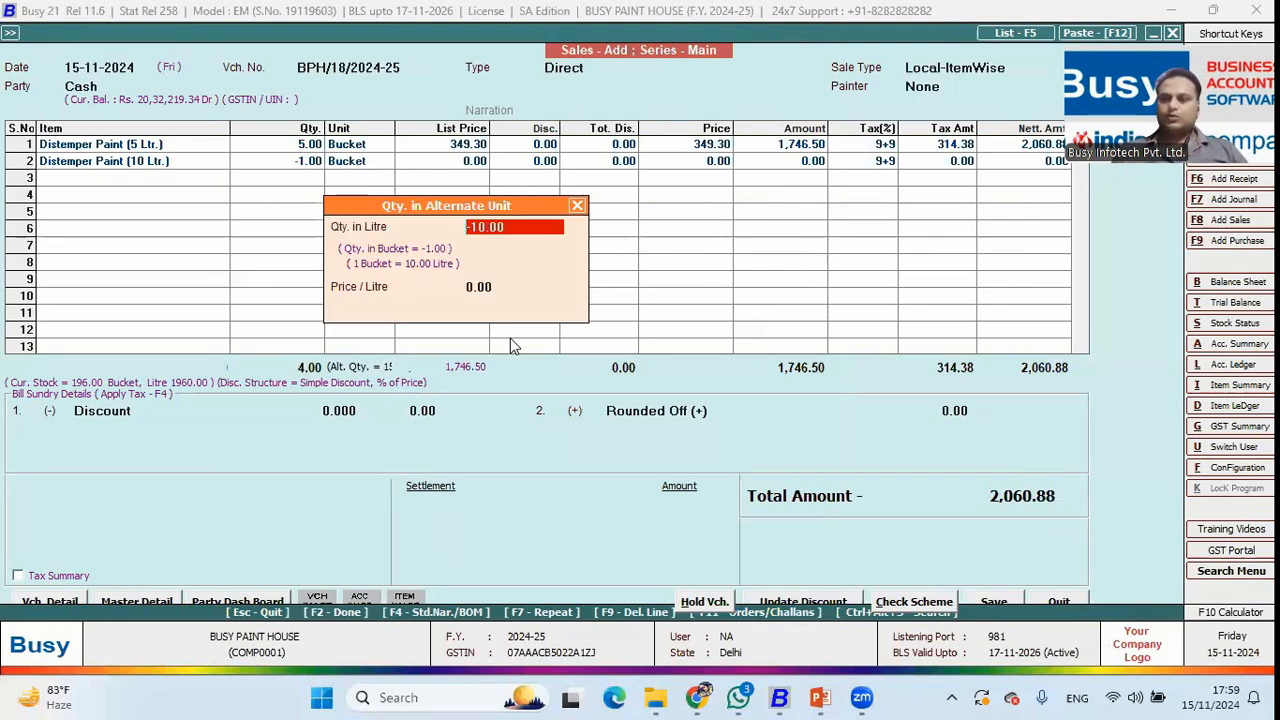
pyautogui.press('Return')
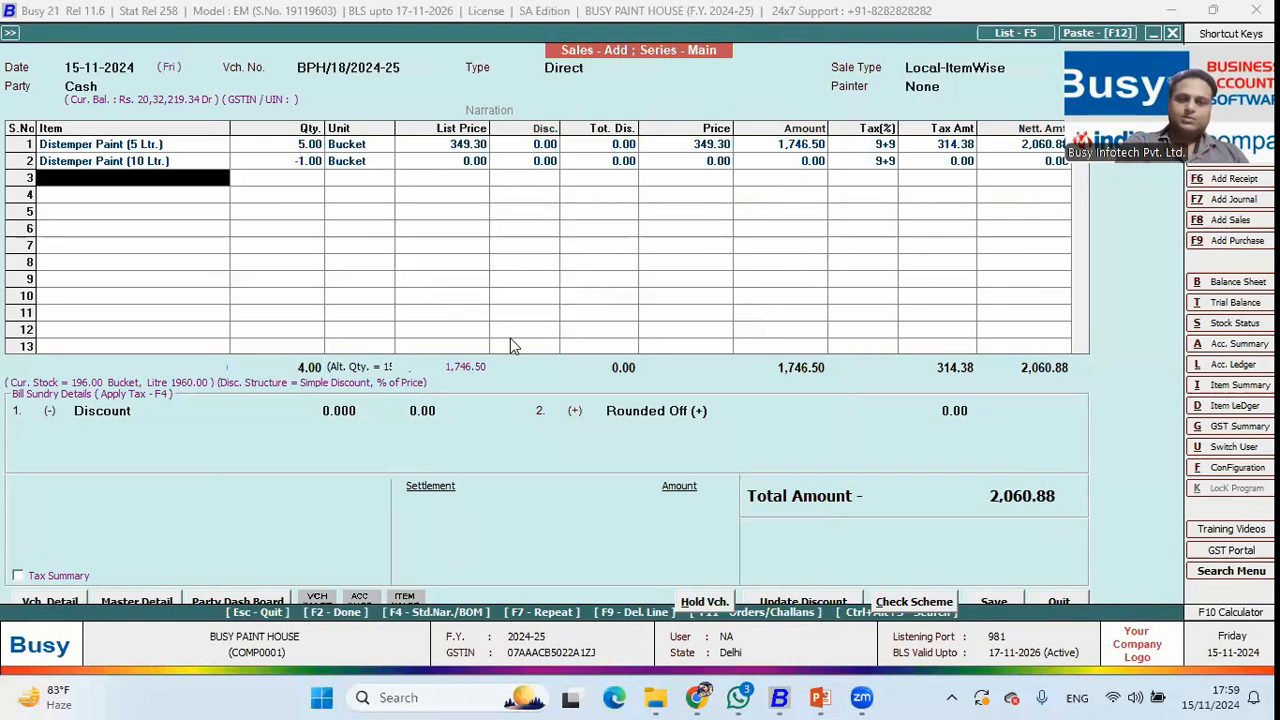
# Discard the exchange sales voucher and switch to the PowerPoint slide.
pyautogui.press('Escape')
pyautogui.press('Left')
pyautogui.press('Return')
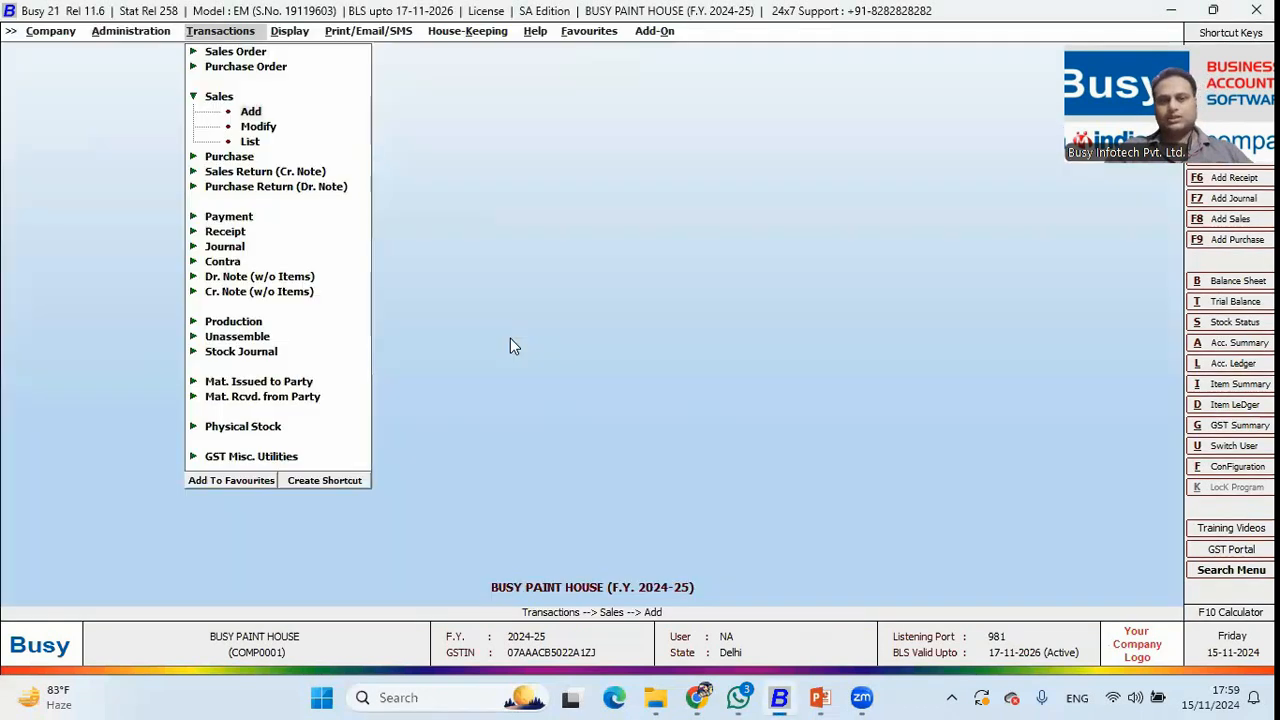
pyautogui.hotkey('alt', 'Tab')
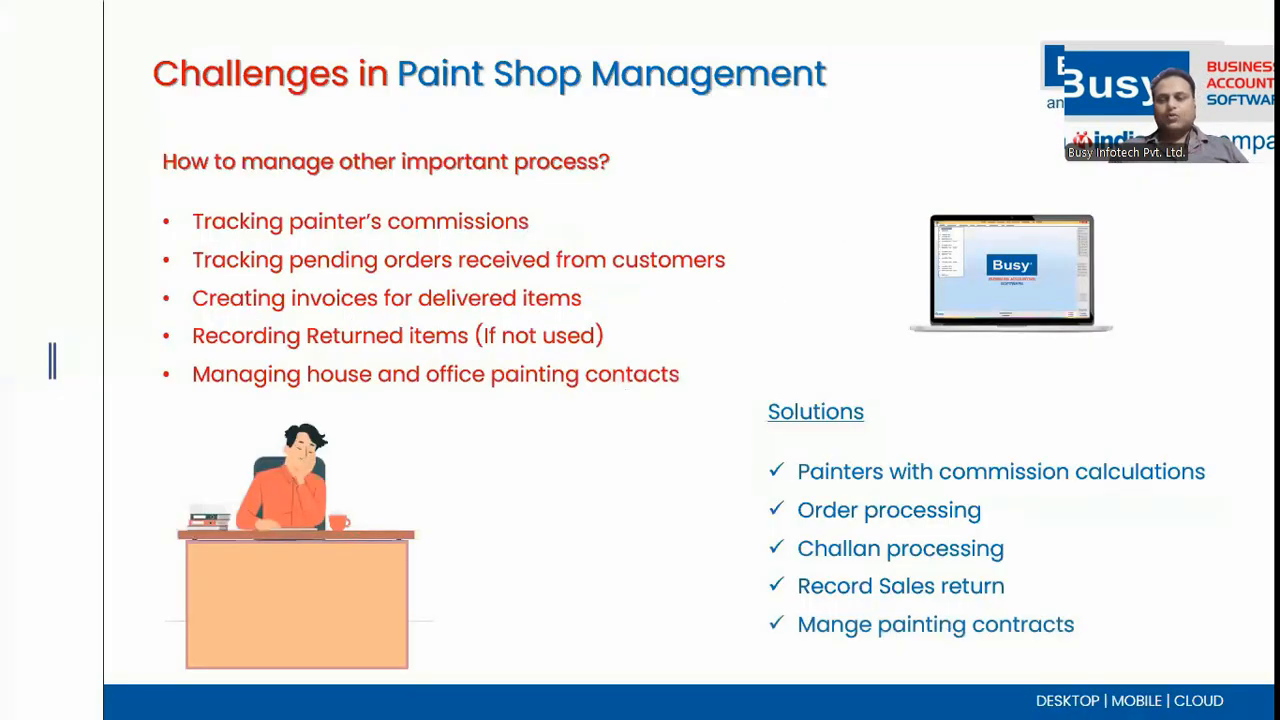
# Close the paint shop company and open Busy Painting Contracts & Materials.
pyautogui.hotkey('alt', 'Tab')
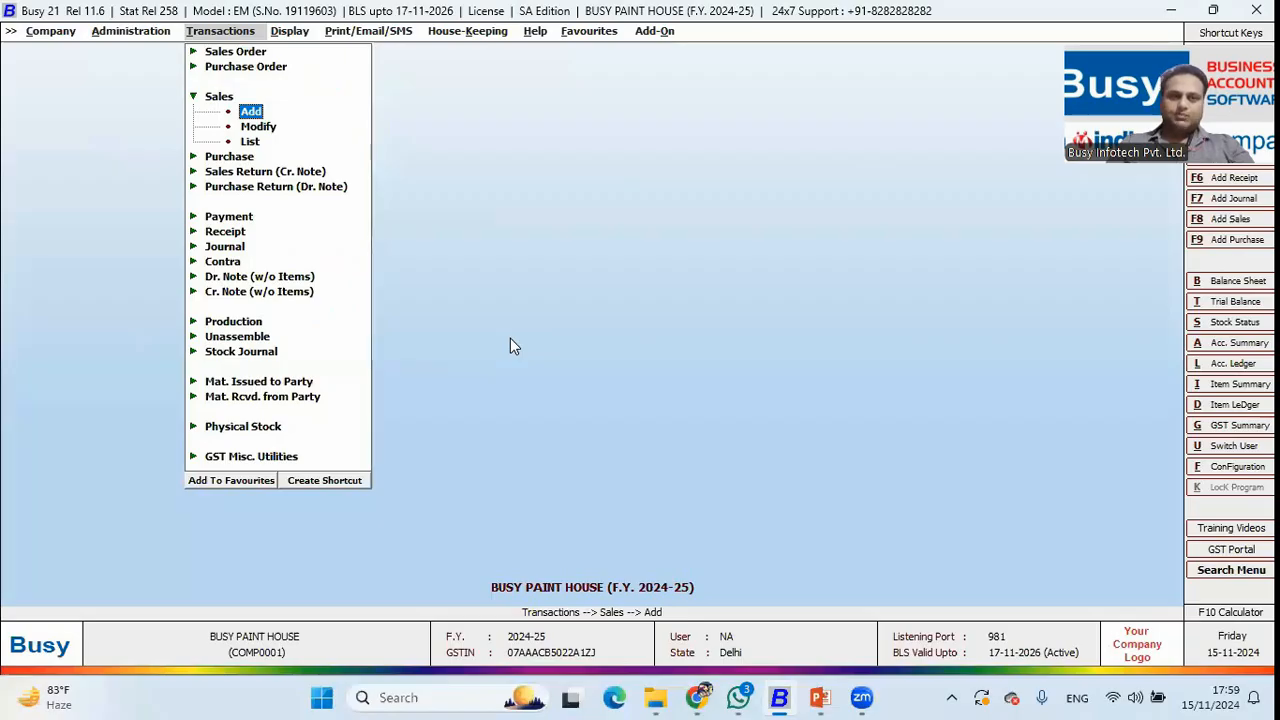
pyautogui.press('Escape')
pyautogui.press('Escape')
pyautogui.press('Escape')
pyautogui.press('Left')
pyautogui.press('Return')
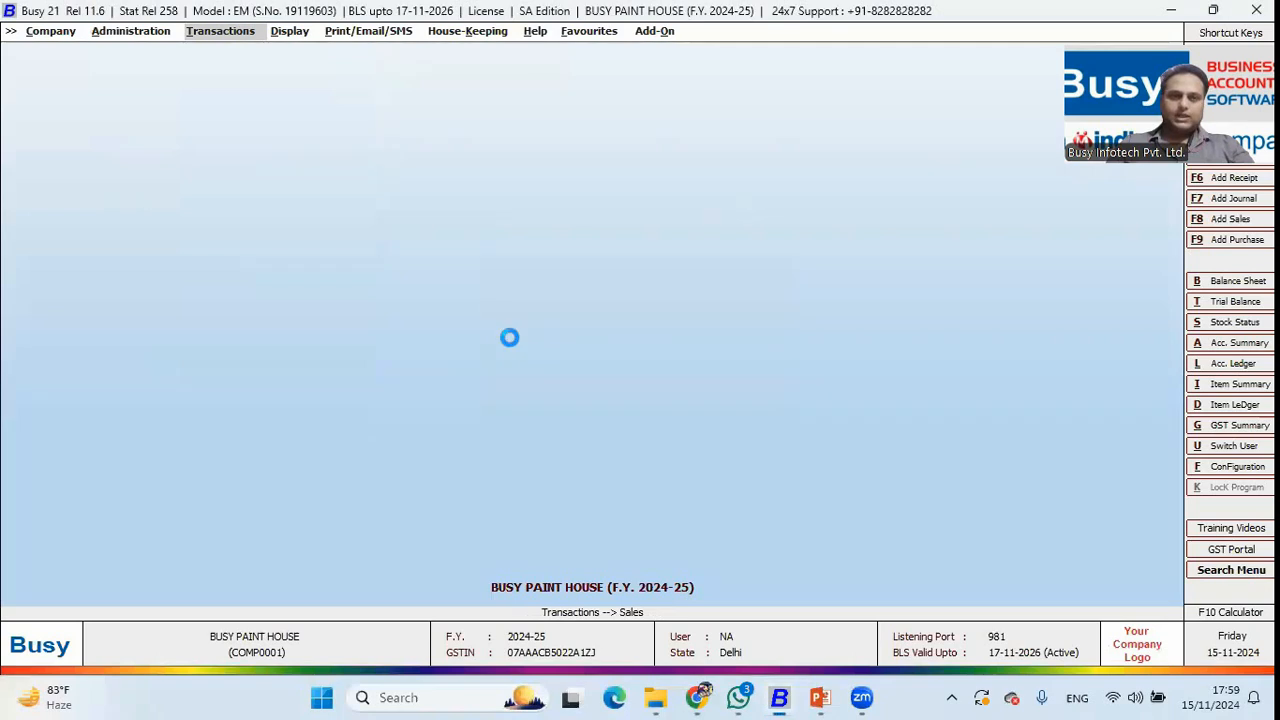
pyautogui.press('Return')
pyautogui.press('Down')
pyautogui.press('Return')
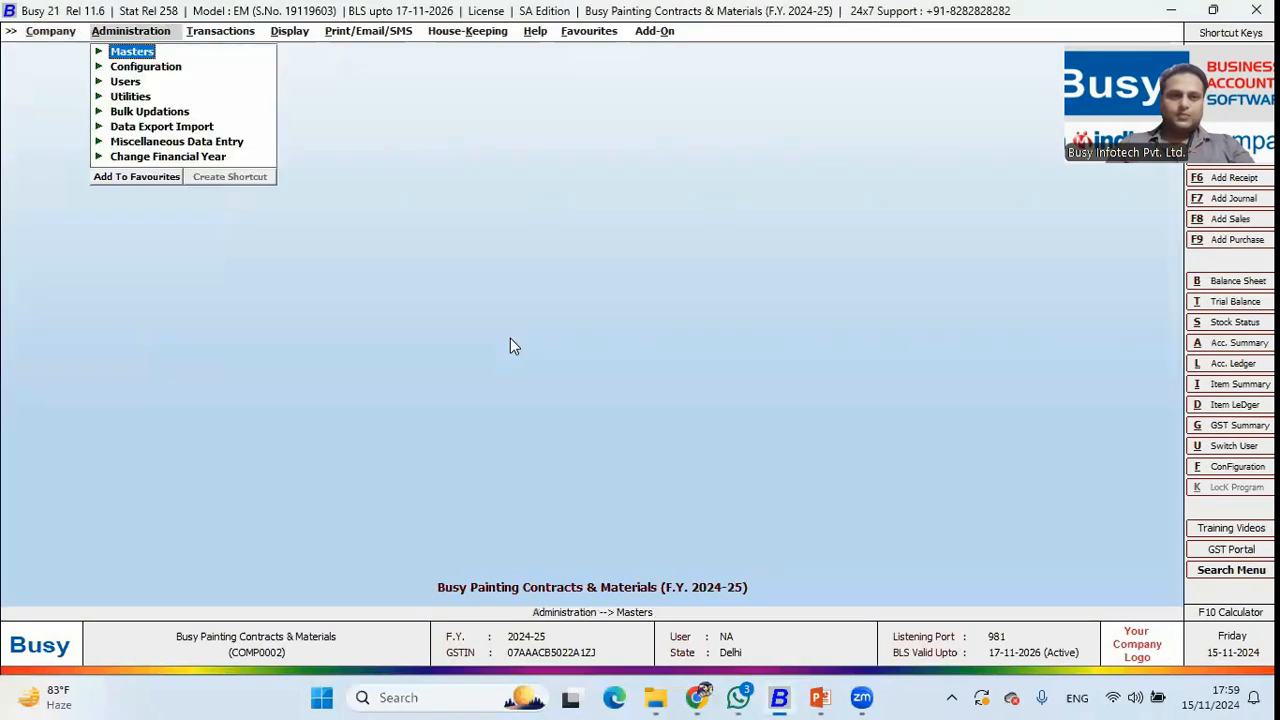
# Open the Sales Order voucher list from the Transactions menu with default filters.
pyautogui.press('Right')
pyautogui.press('Return')
pyautogui.press('Down')
pyautogui.press('Down')
pyautogui.press('Up')
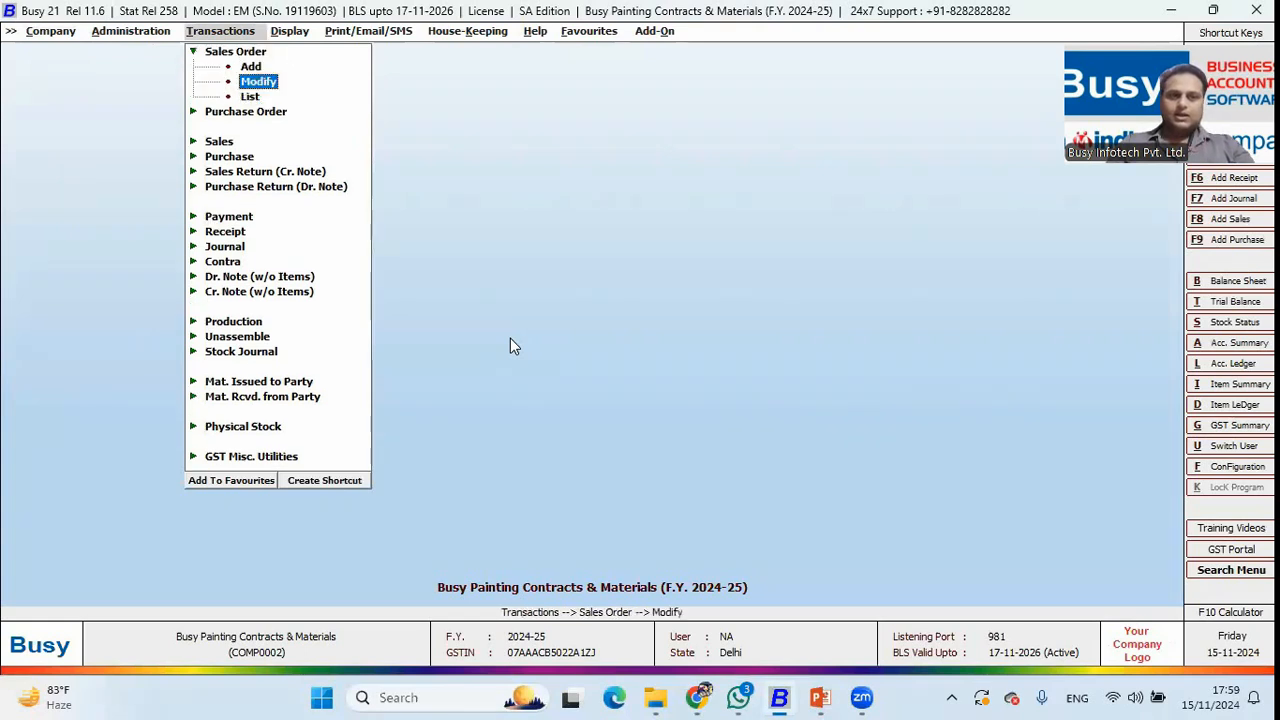
pyautogui.press('Return')
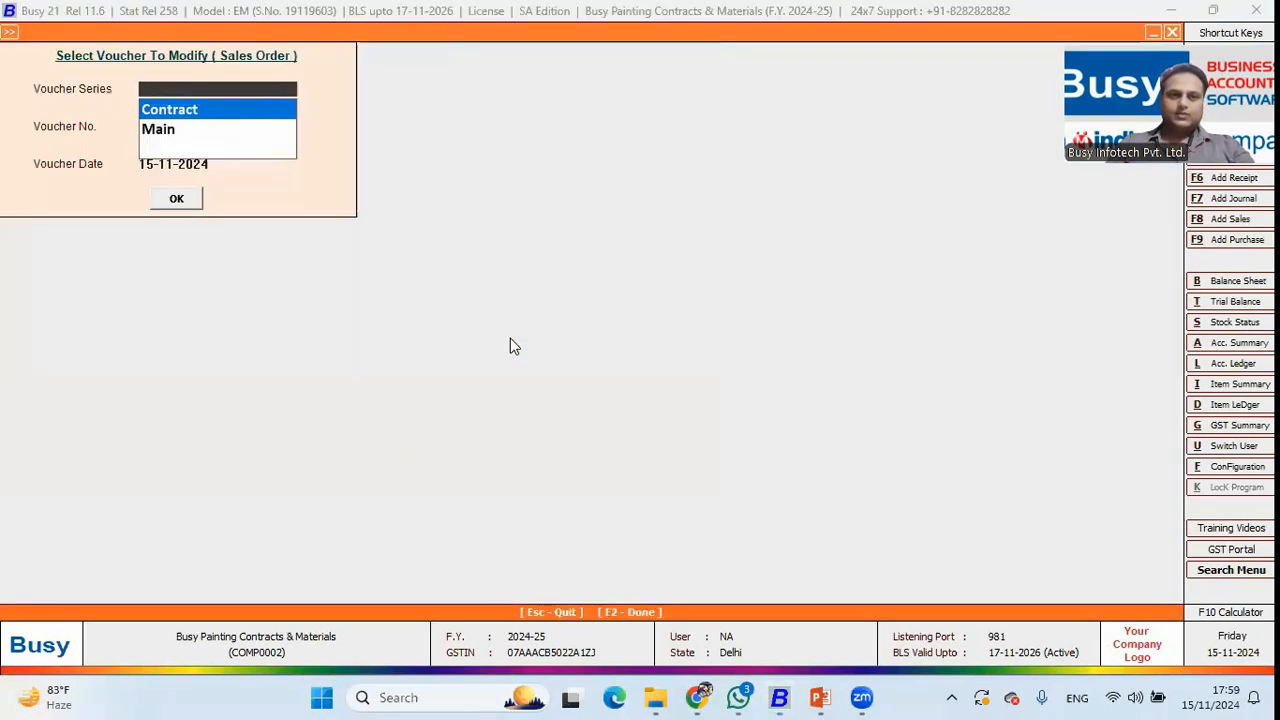
pyautogui.press('Return')
pyautogui.press('Escape')
pyautogui.press('Down')
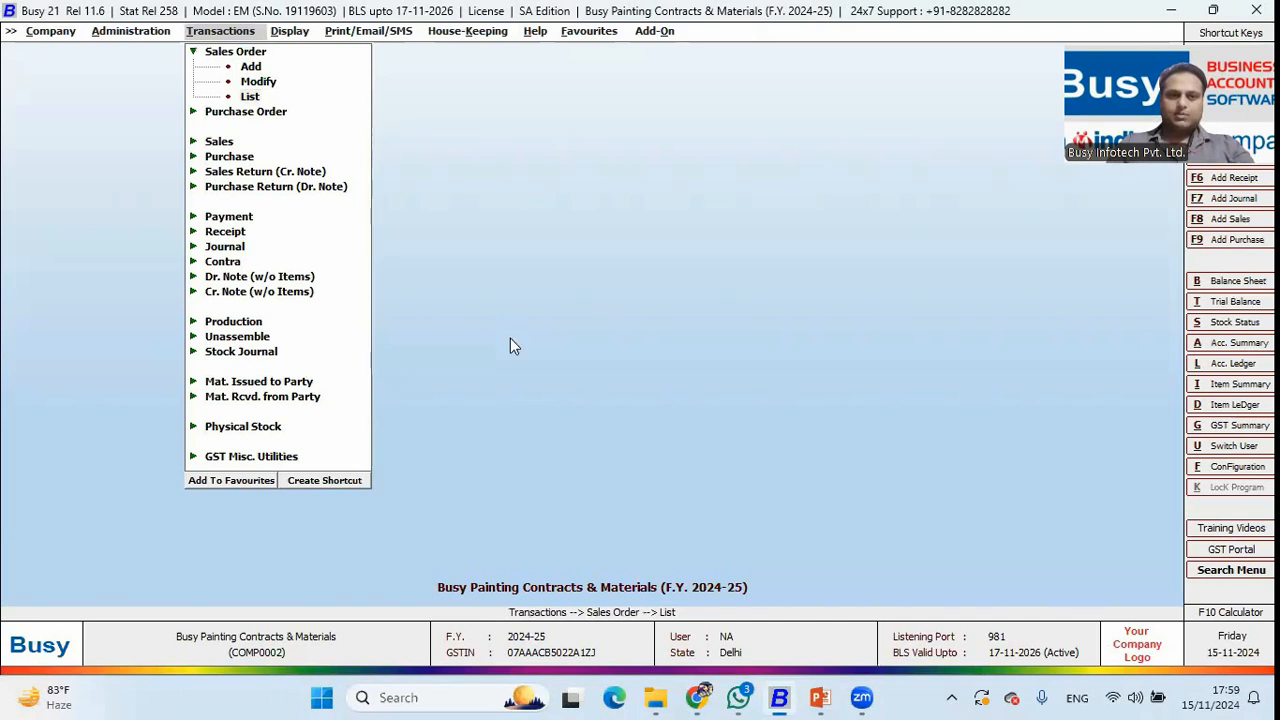
pyautogui.press('Return')
pyautogui.press('F2')
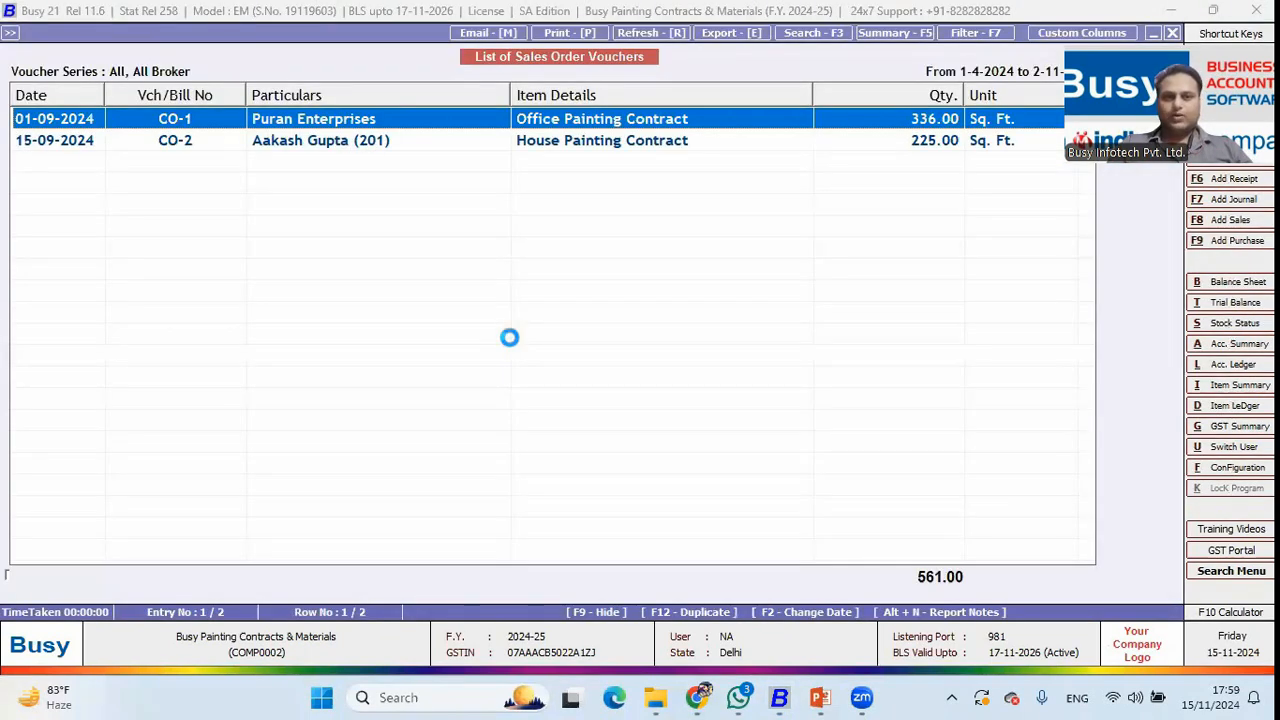
# Review CO-1's Office Painting Contract line (336 sq. ft. at 300), then close the order.
pyautogui.press('Return')
pyautogui.click(268, 190)
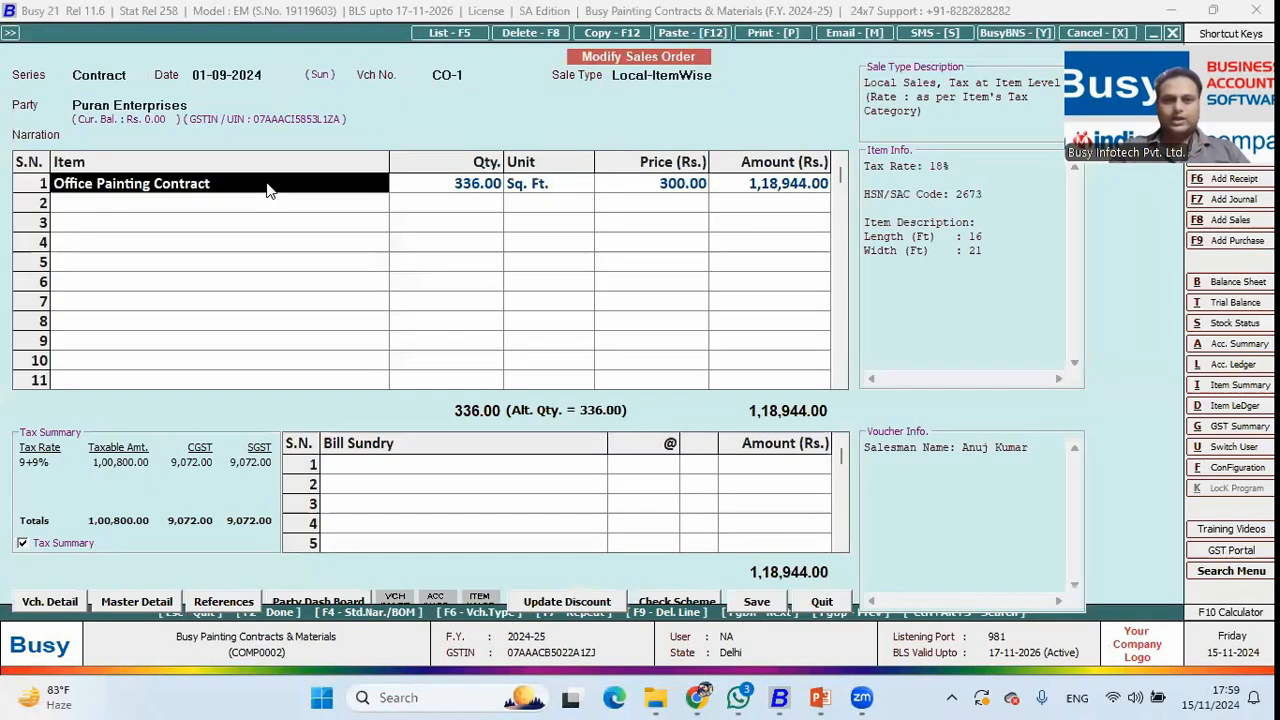
pyautogui.press('Return')
pyautogui.press('Return')
pyautogui.press('Return')
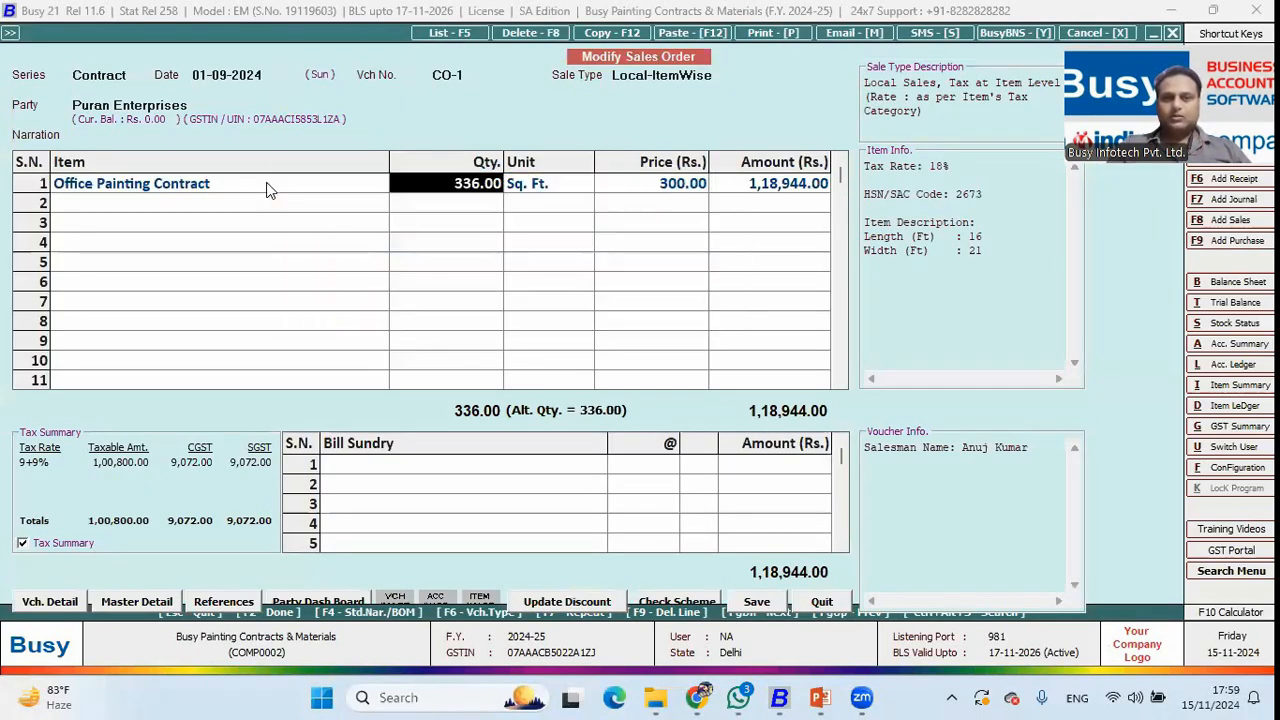
pyautogui.press('Right')
pyautogui.press('Left')
pyautogui.press('Right')
pyautogui.press('Right')
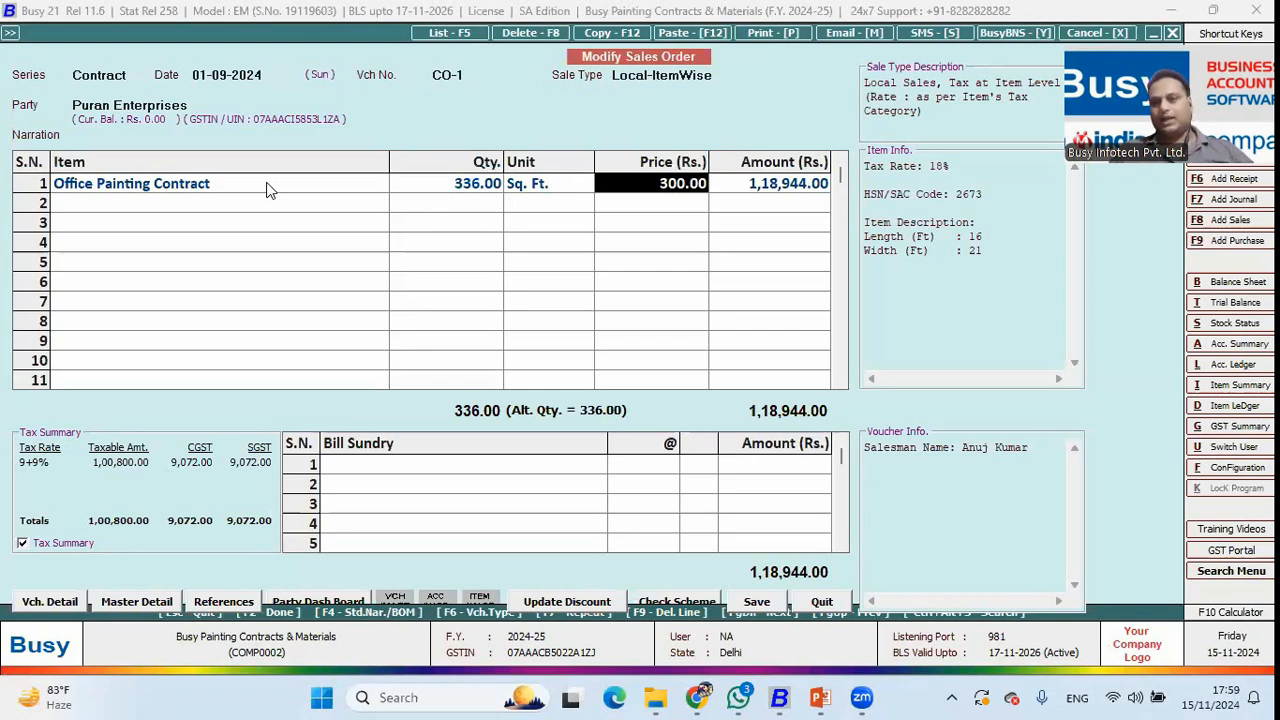
pyautogui.press('Escape')
pyautogui.press('Return')
# Leave the sales order list and bring up the Material Issued to Party voucher list.
pyautogui.press('Escape')
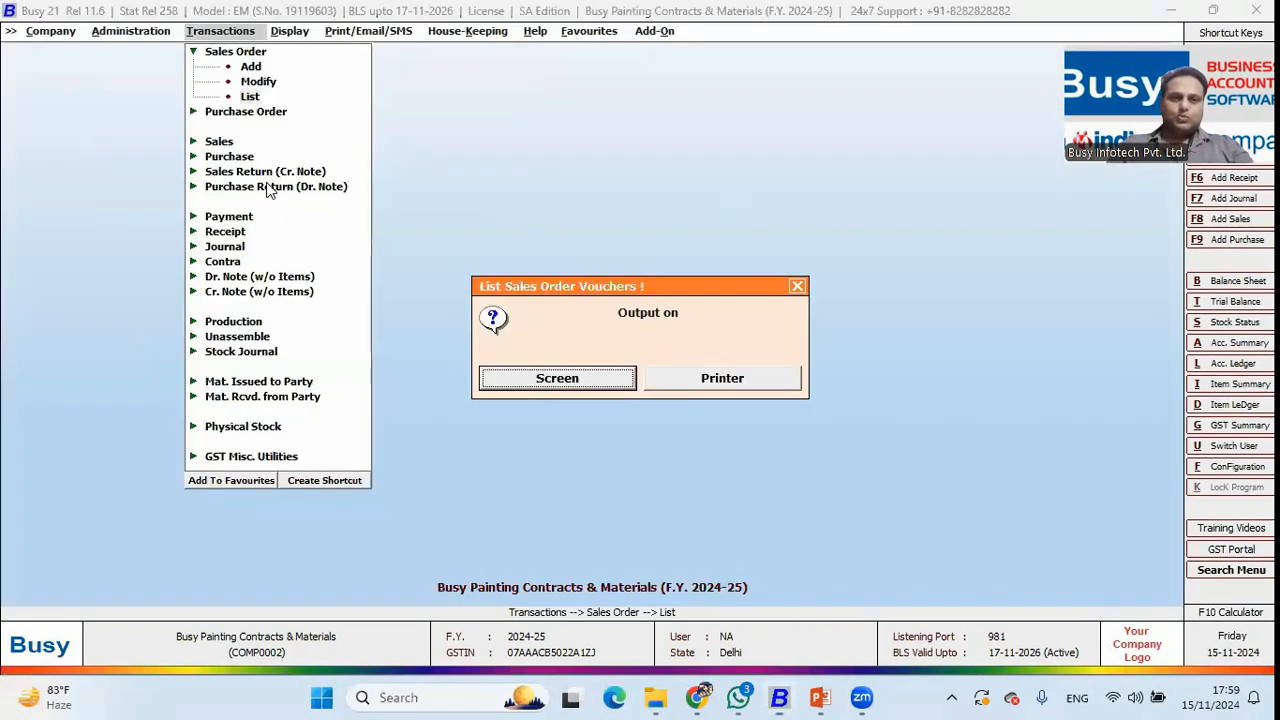
pyautogui.press('Escape')
pyautogui.press('Down')
pyautogui.press('Down')
pyautogui.press('Down')
pyautogui.press('Down')
pyautogui.press('Down')
pyautogui.press('Down')
pyautogui.press('Down')
pyautogui.press('Down')
pyautogui.press('Down')
pyautogui.press('Down')
pyautogui.press('Down')
pyautogui.press('Down')
pyautogui.press('Down')
pyautogui.press('Down')
pyautogui.press('Down')
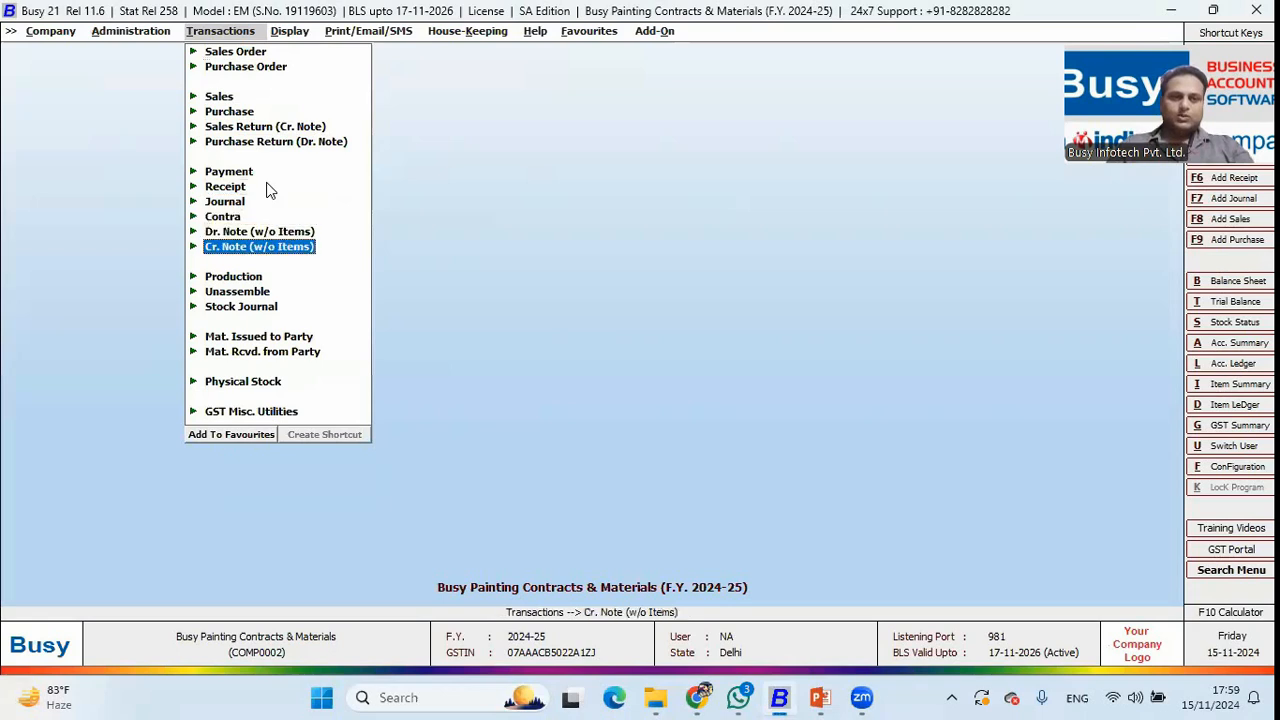
pyautogui.press('Return')
pyautogui.press('Down')
pyautogui.press('Down')
pyautogui.press('Return')
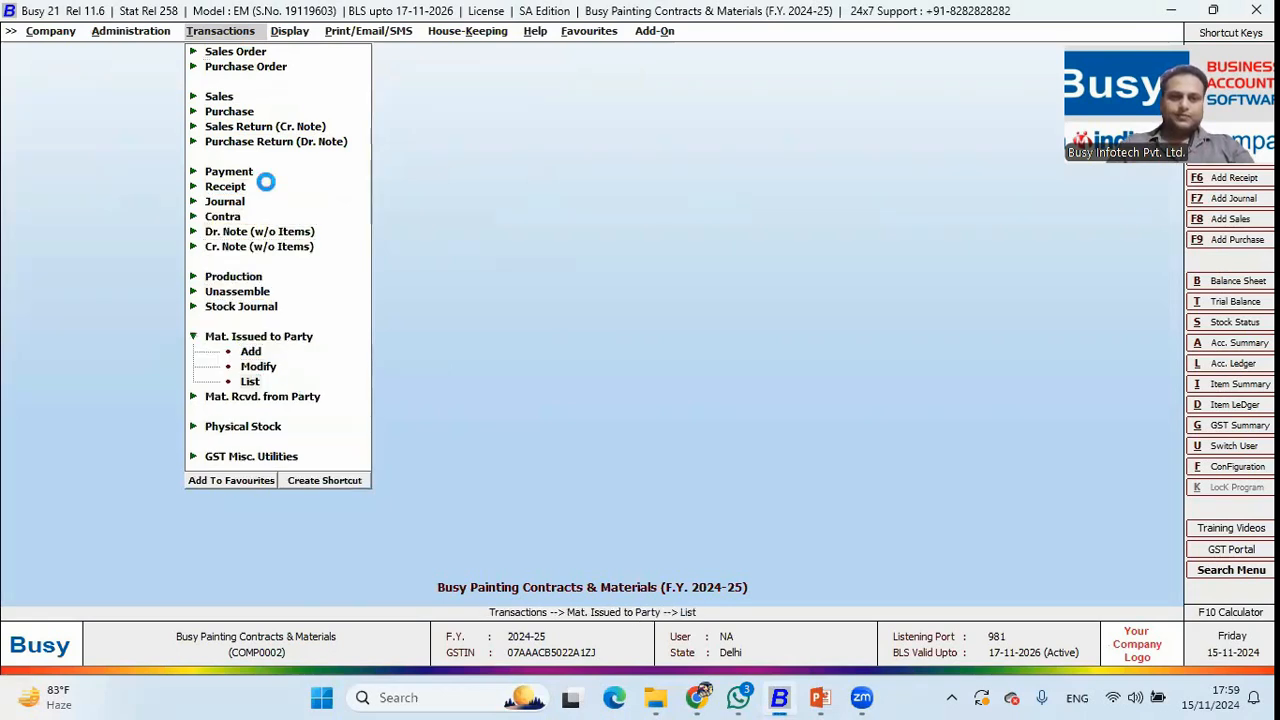
# Review challan MI/1's billing, items, transport and Puran Enterprises cost centre allocation, then exit it.
pyautogui.press('Return')
pyautogui.press('Return')
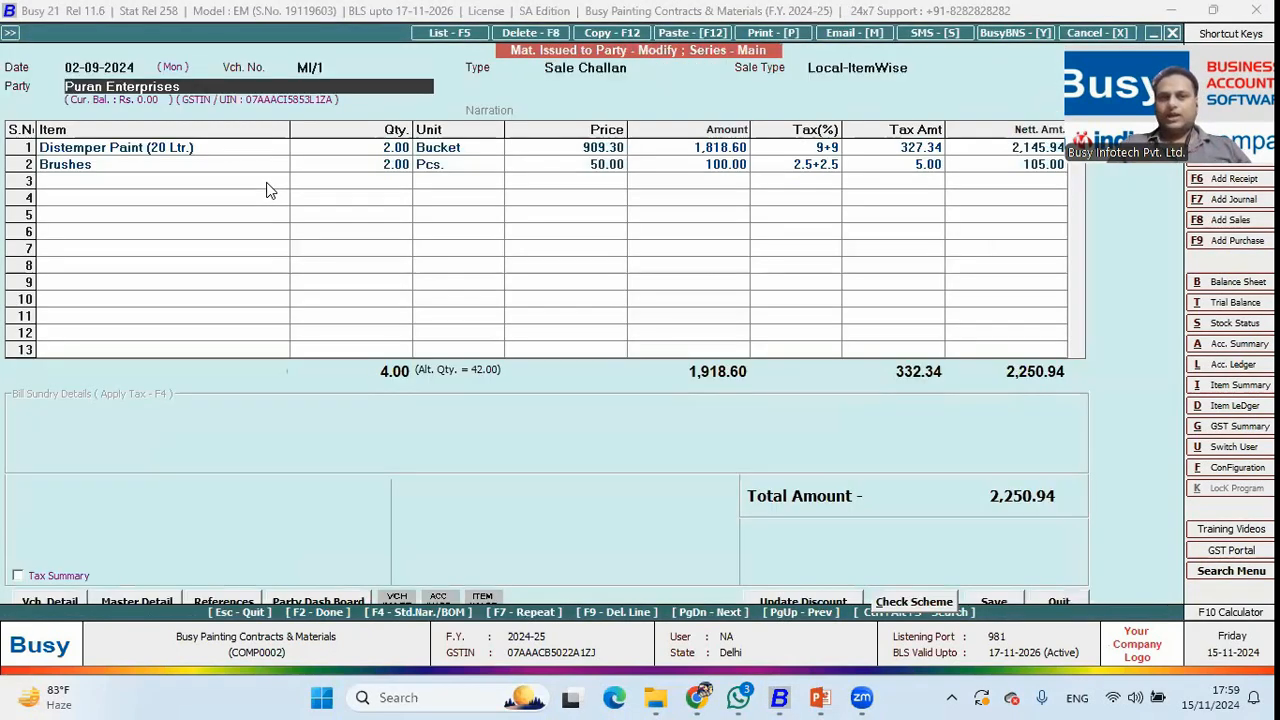
pyautogui.press('Return')
pyautogui.press('F2')
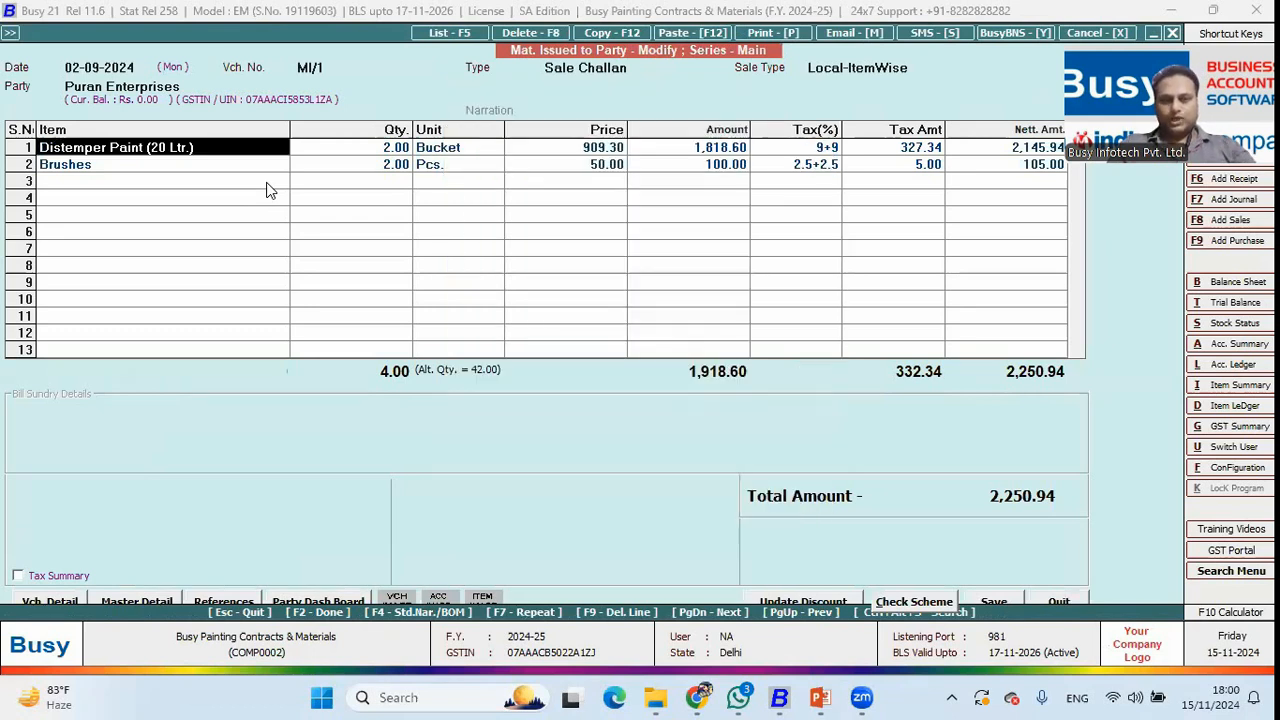
pyautogui.press('F2')
pyautogui.press('Return')
pyautogui.press('F2')
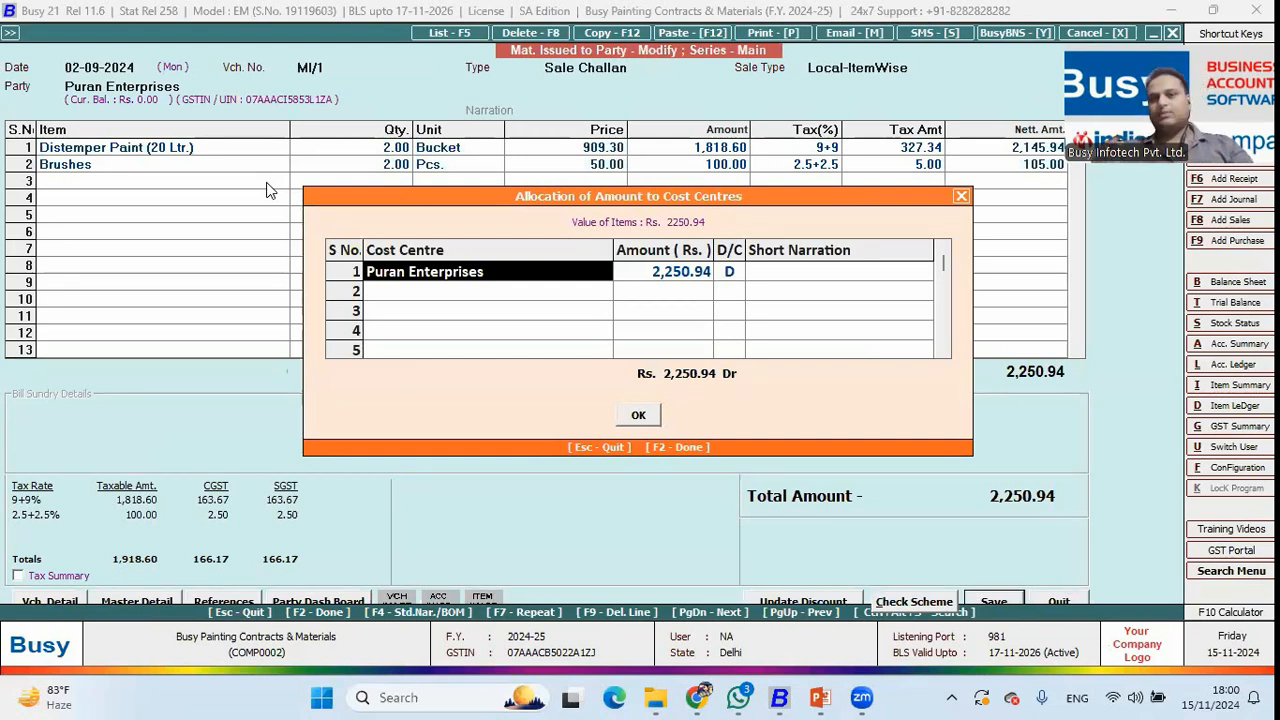
pyautogui.press('F2')
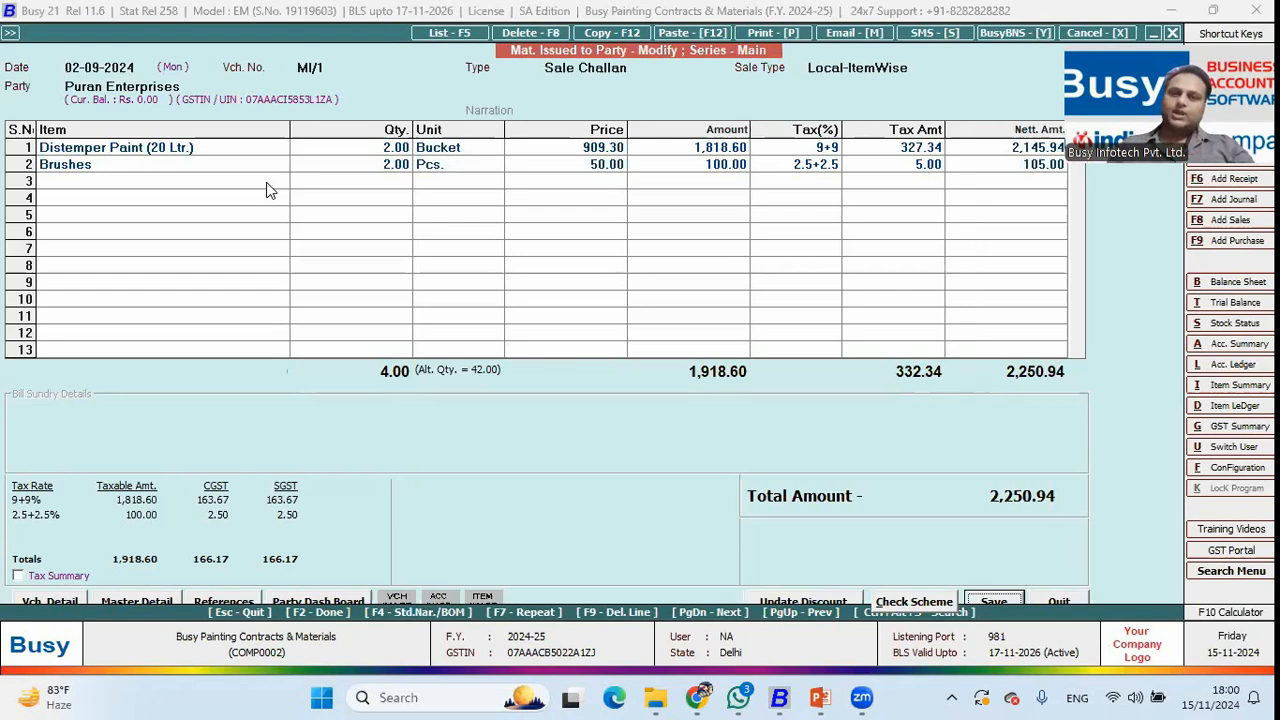
pyautogui.press('Escape')
pyautogui.press('y')
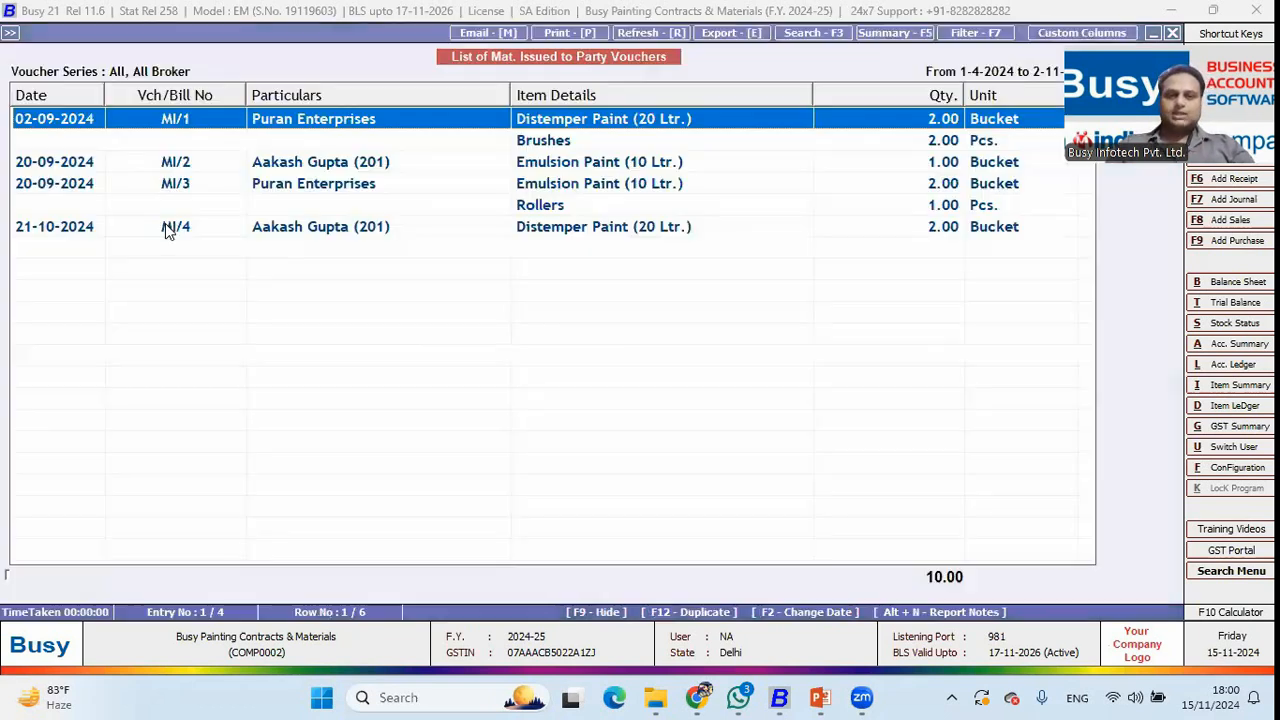
pyautogui.press('Escape')
pyautogui.press('Escape')
pyautogui.press('Escape')
pyautogui.press('Escape')
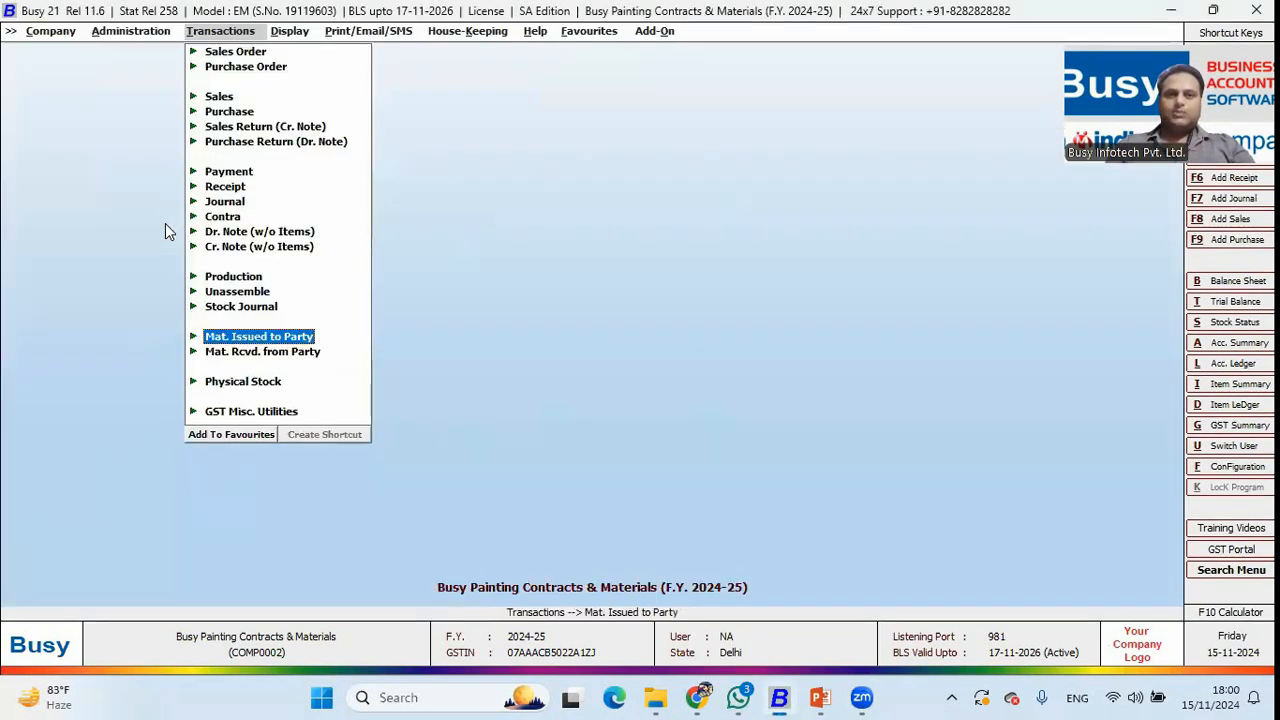
# Run the Sale/Purchase commission calculation for all painters and drill into bill-wise commission.
pyautogui.press('Right')
pyautogui.press('Down')
pyautogui.press('Down')
pyautogui.press('Down')
pyautogui.press('Down')
pyautogui.press('Down')
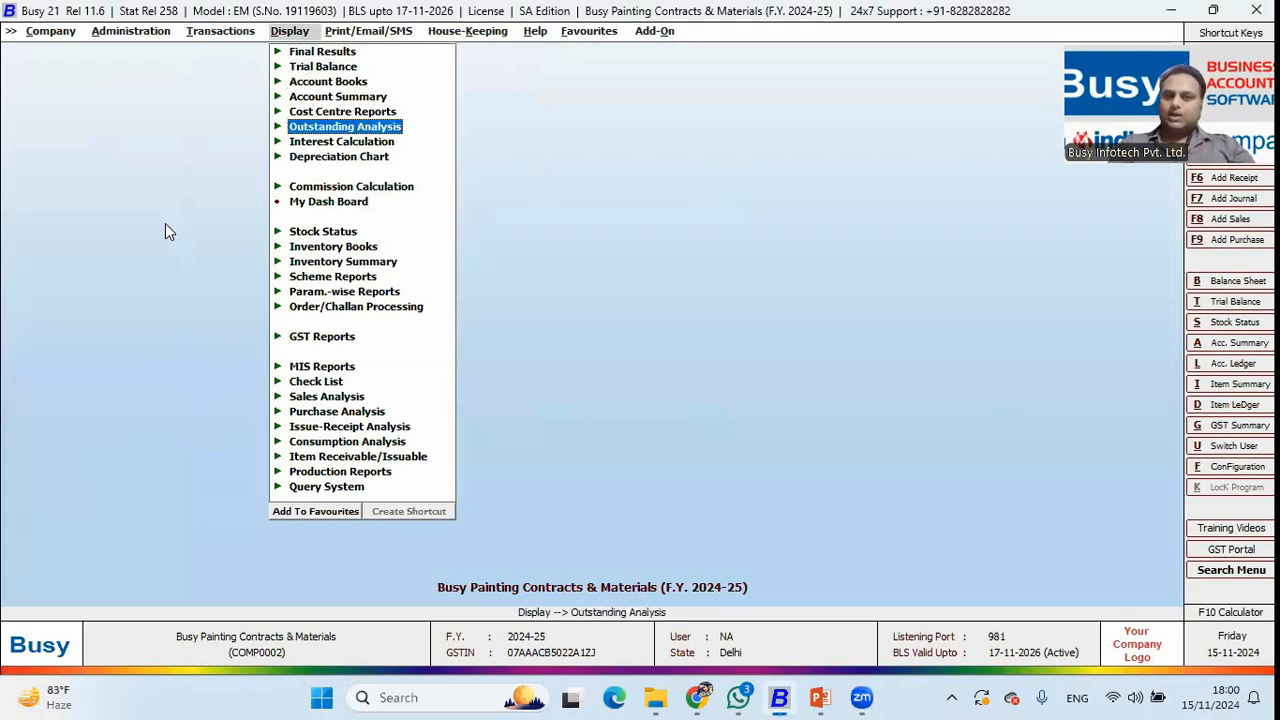
pyautogui.press('Down')
pyautogui.press('Down')
pyautogui.press('Down')
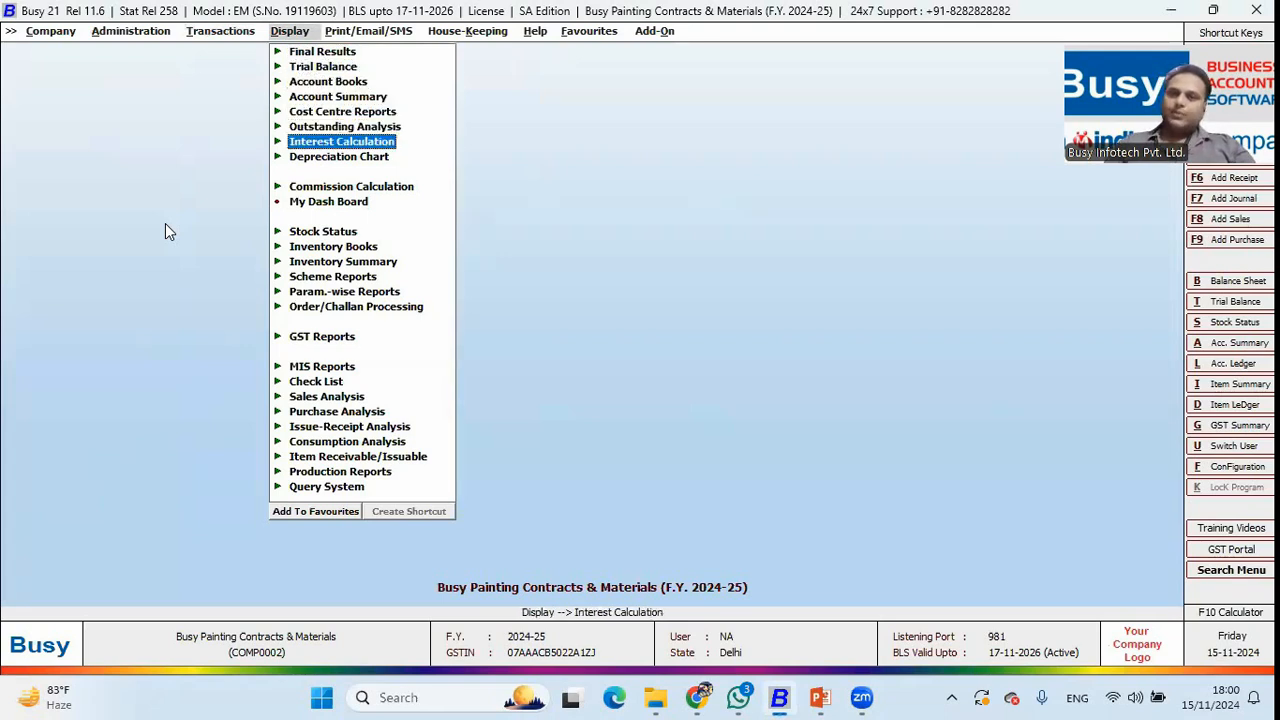
pyautogui.press('Return')
pyautogui.press('Return')
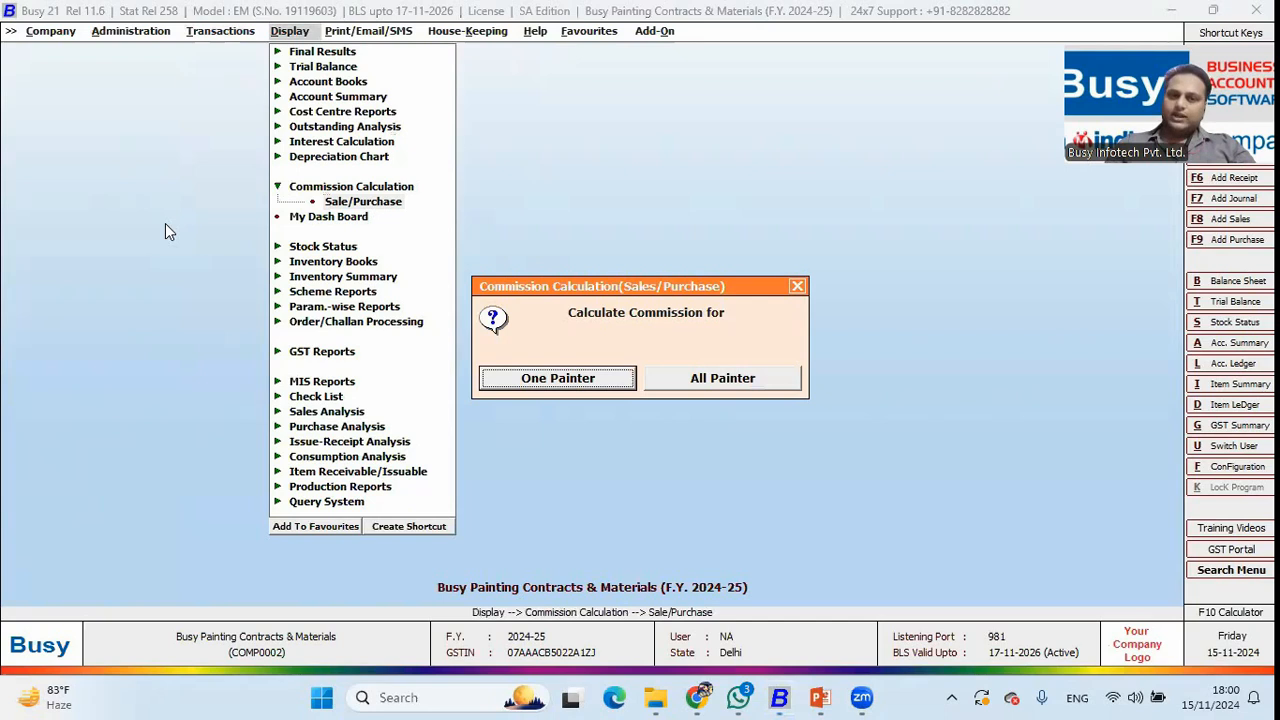
pyautogui.press('Right')
pyautogui.press('Return')
pyautogui.press('F2')
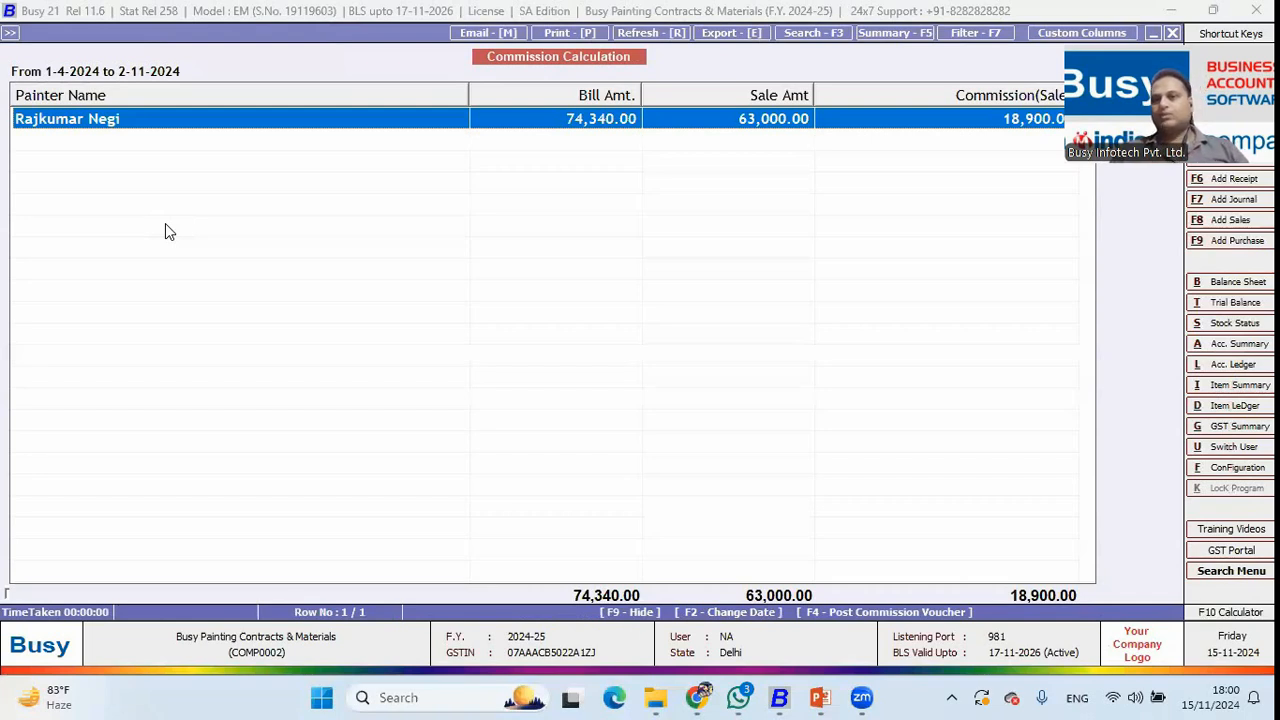
pyautogui.press('Return')
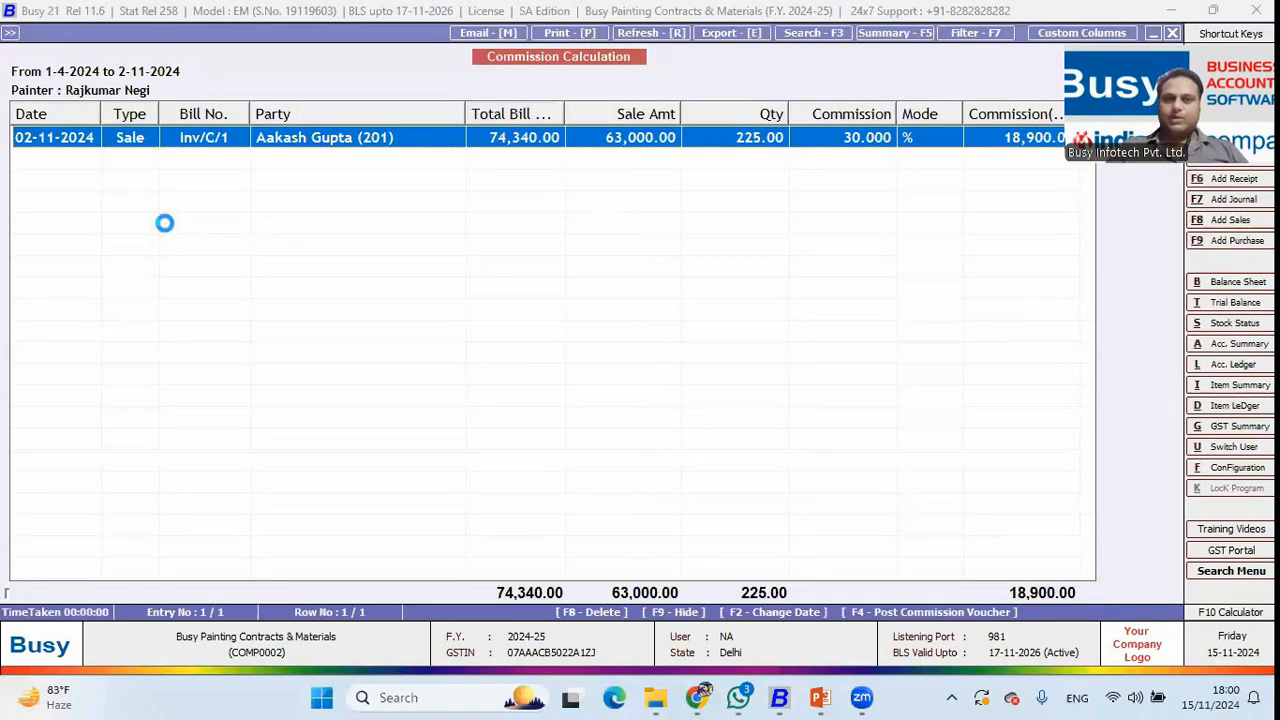
# Inspect invoice Inv/C/1's painter details (30% commission, 18,900.00), then return to the Display menu.
pyautogui.press('Return')
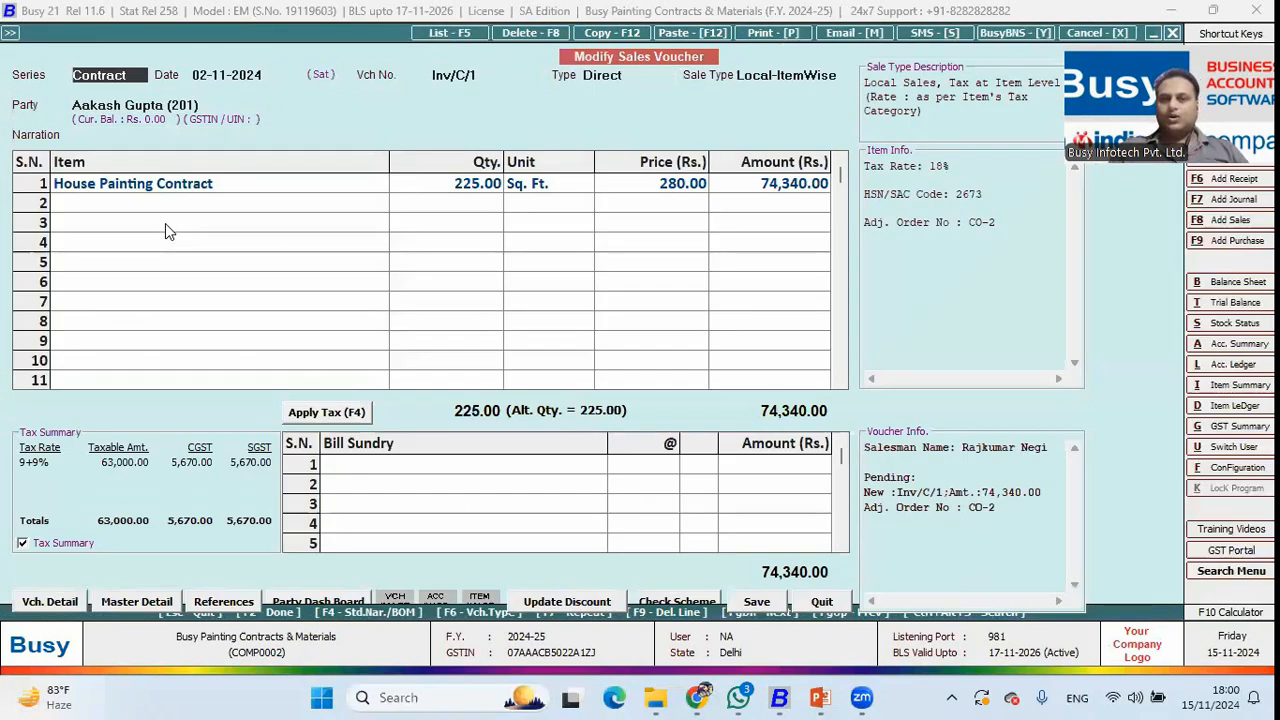
pyautogui.click(678, 183)
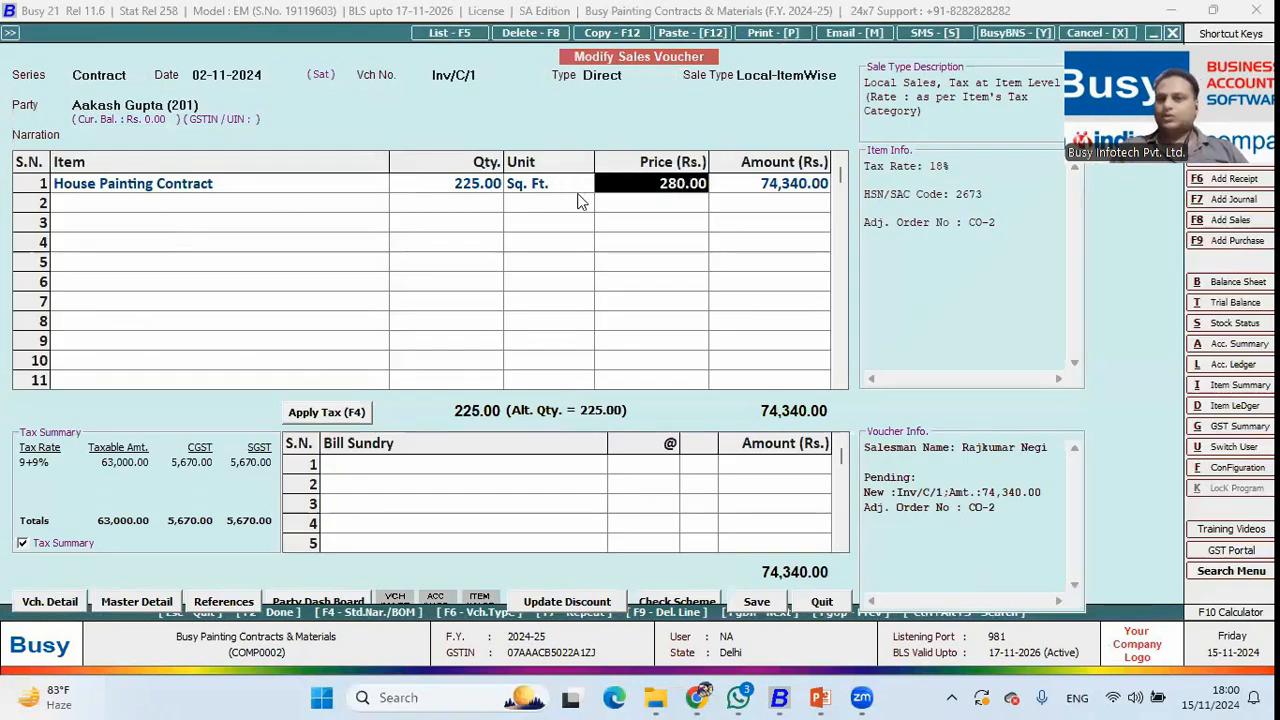
pyautogui.press('F2')
pyautogui.press('F2')
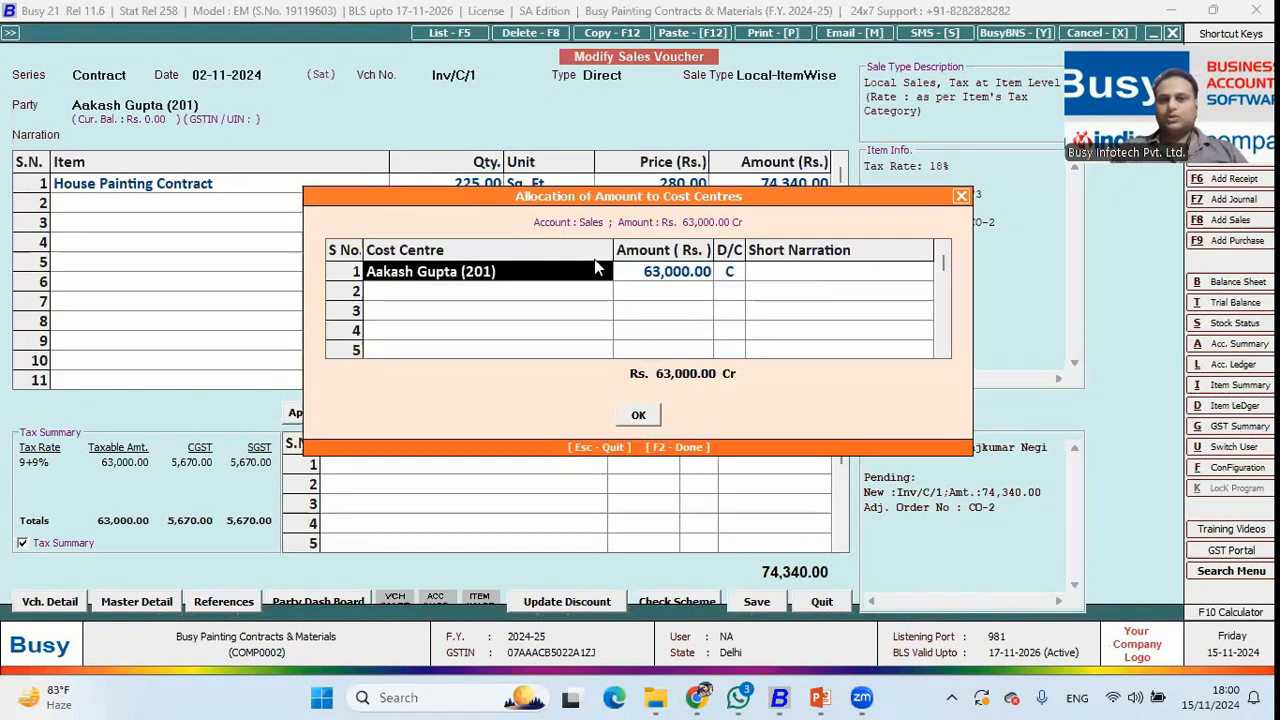
pyautogui.press('F2')
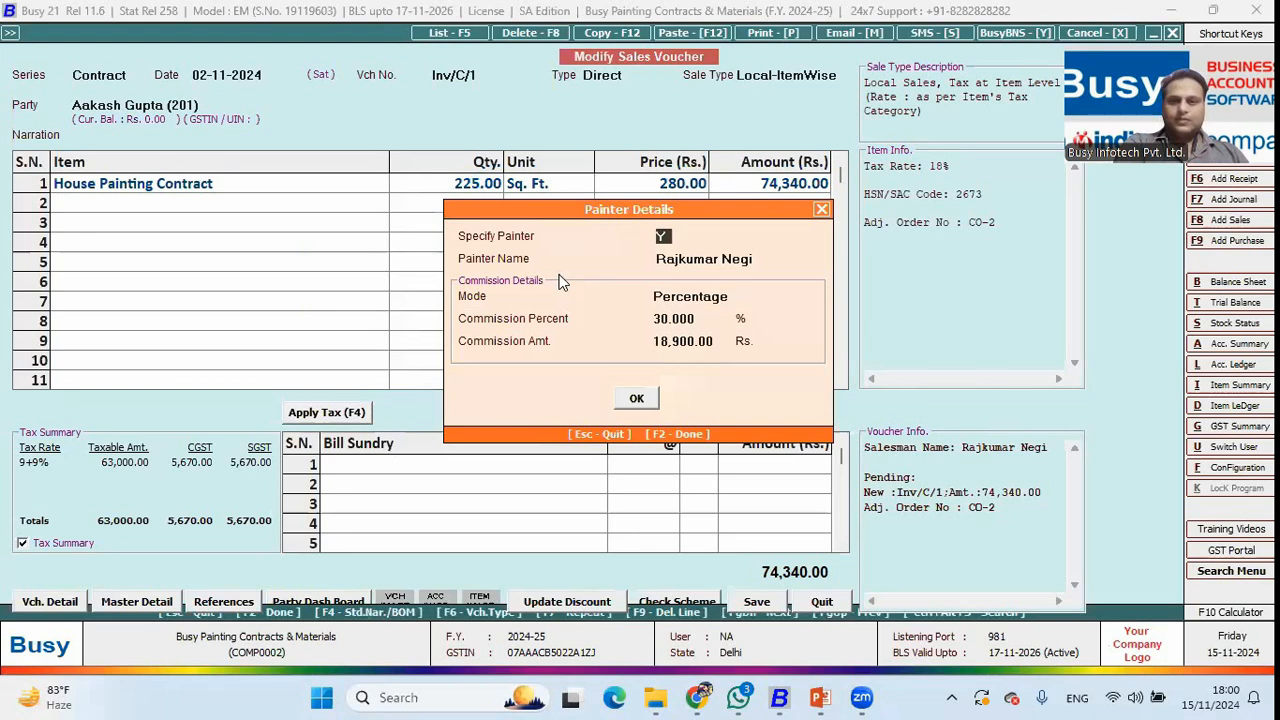
pyautogui.press('Return')
pyautogui.press('Return')
pyautogui.press('Return')
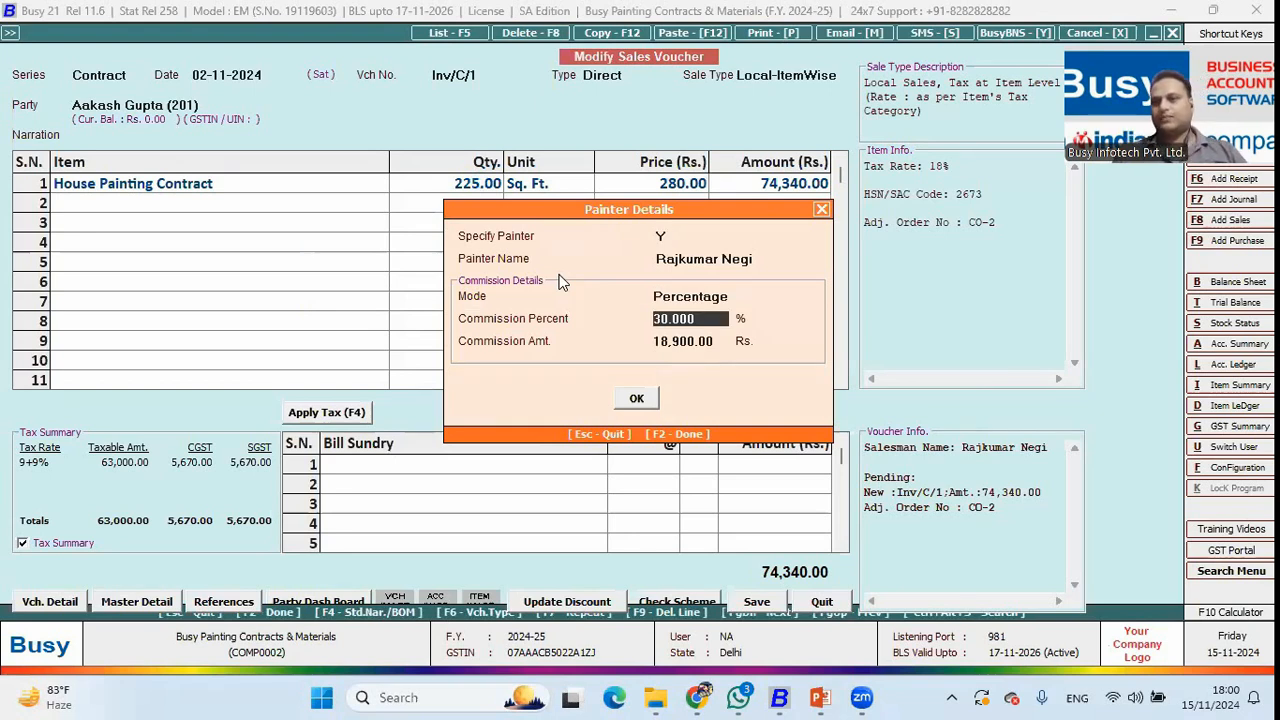
pyautogui.press('F2')
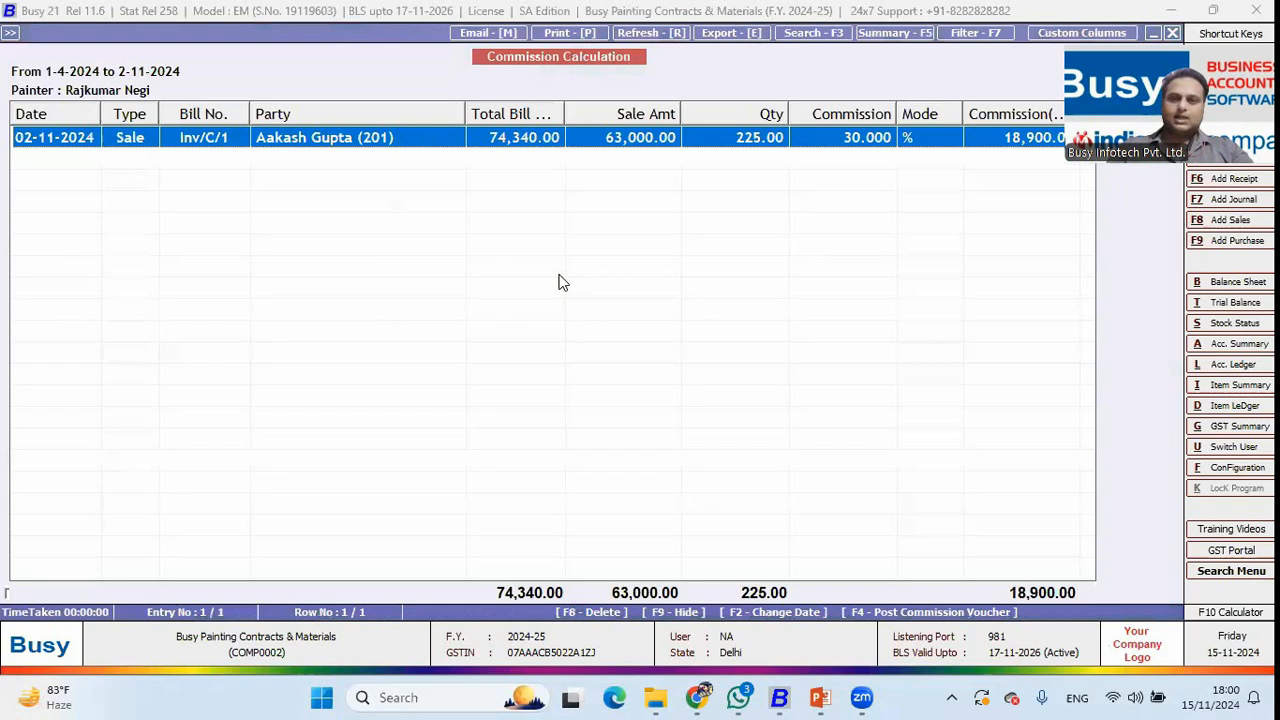
pyautogui.press('Escape')
pyautogui.press('Escape')
pyautogui.press('Escape')
pyautogui.press('Up')
pyautogui.press('Up')
pyautogui.press('Up')
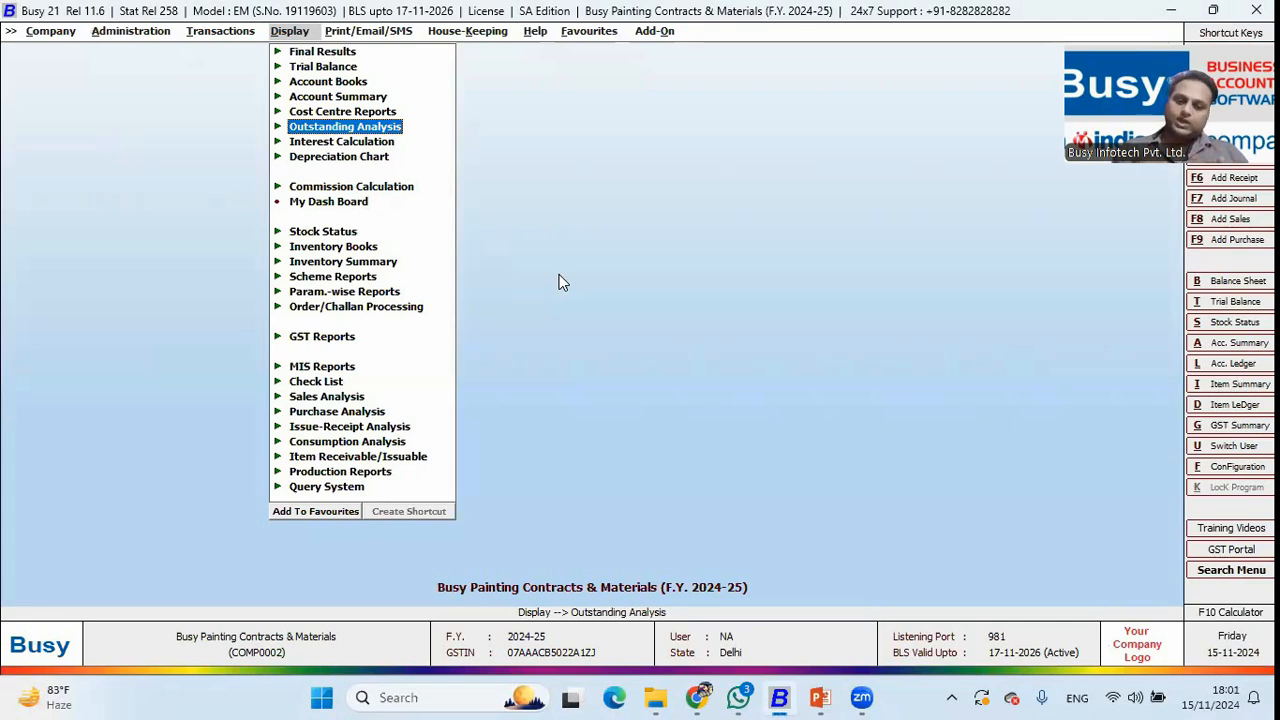
# View the alphabetical cost centre trial, drilling into vouchers MI/1 and MI/3.
pyautogui.press('Up')
pyautogui.press('Return')
pyautogui.press('Return')
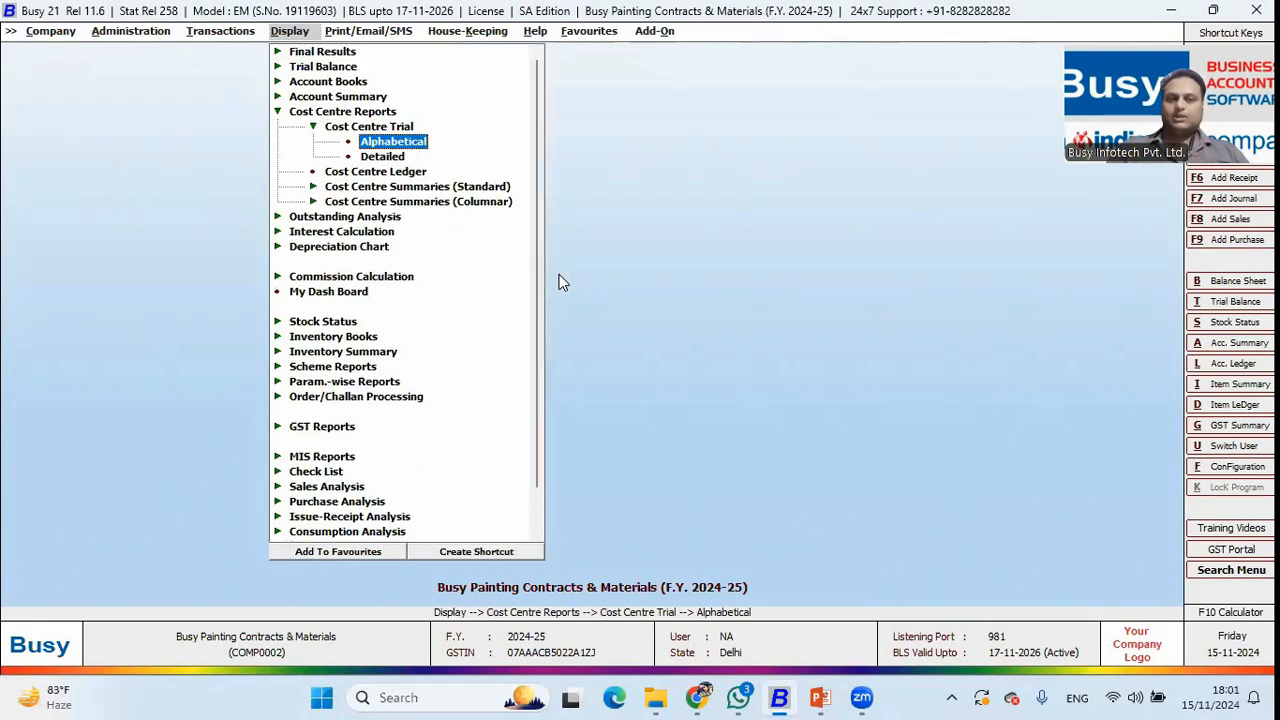
pyautogui.press('Return')
pyautogui.press('Return')
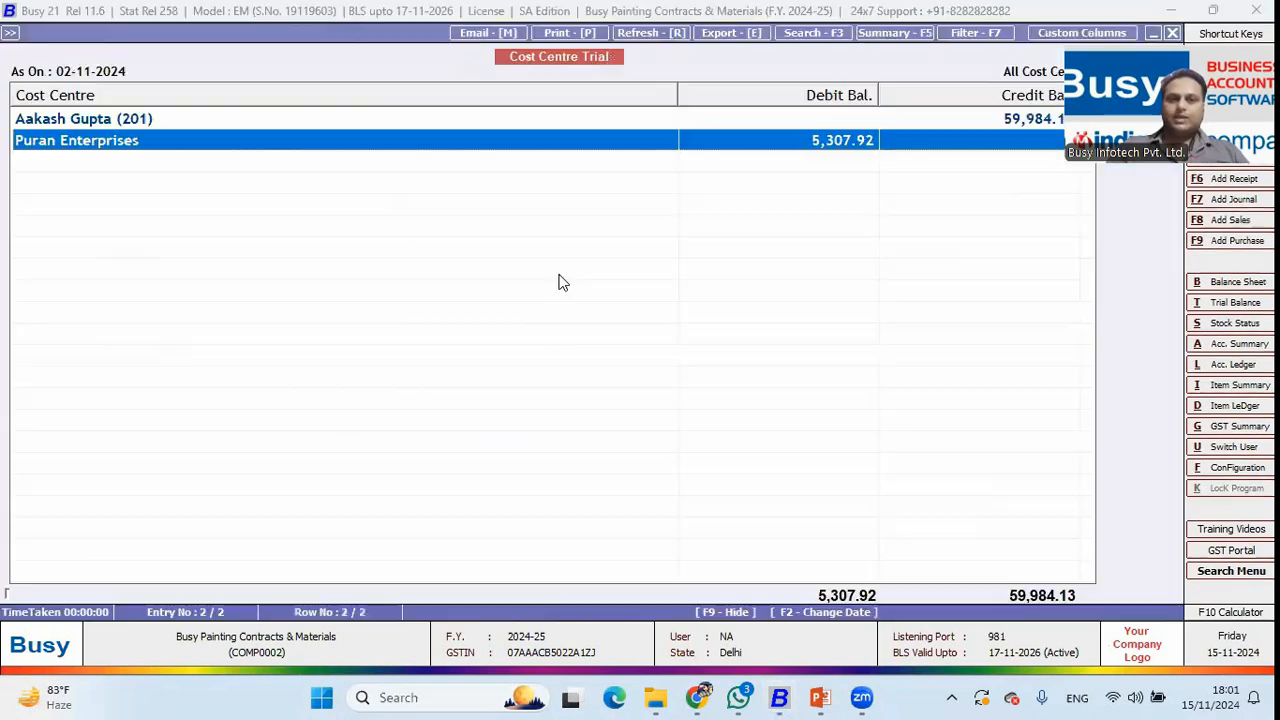
pyautogui.press('Return')
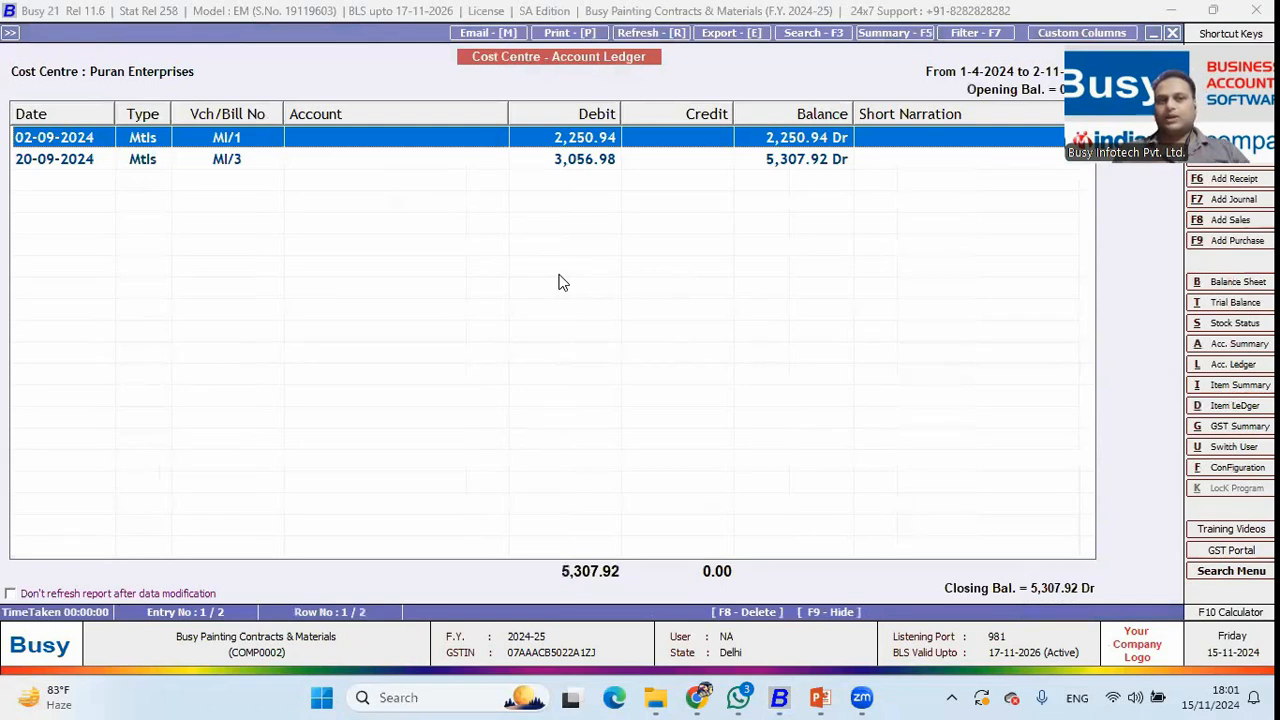
pyautogui.press('Return')
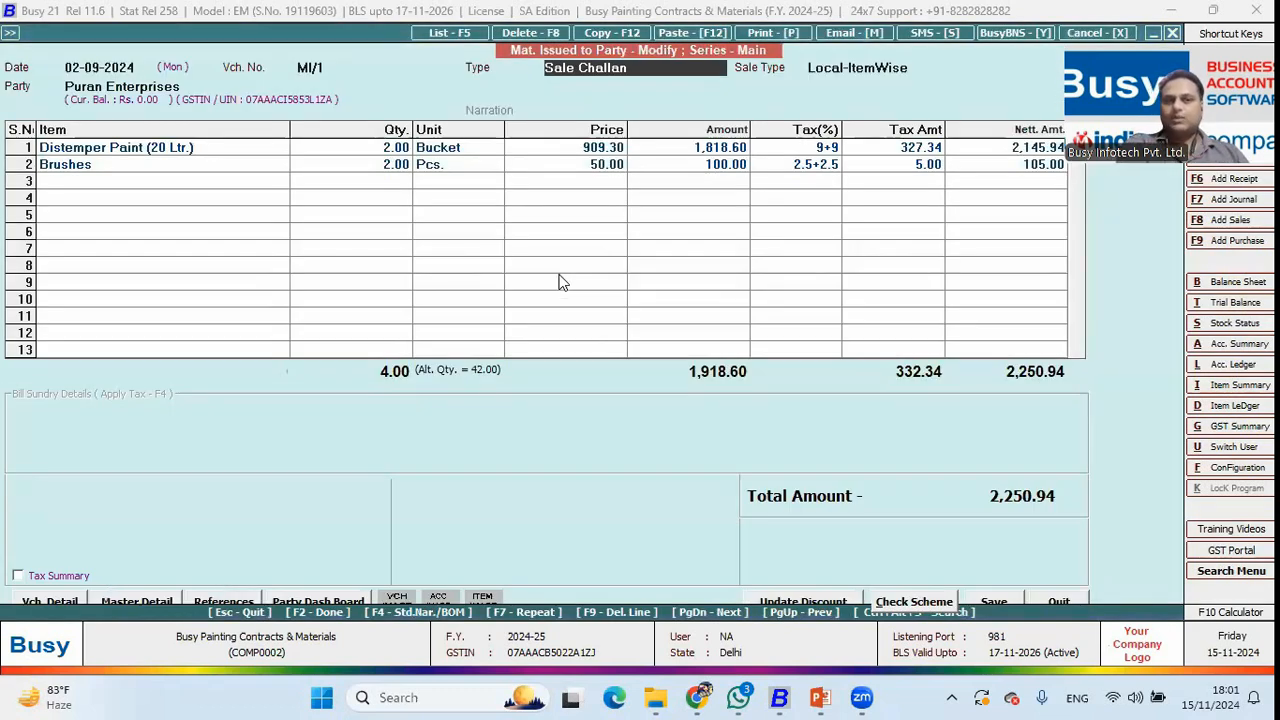
pyautogui.press('Escape')
pyautogui.press('Down')
pyautogui.press('Return')
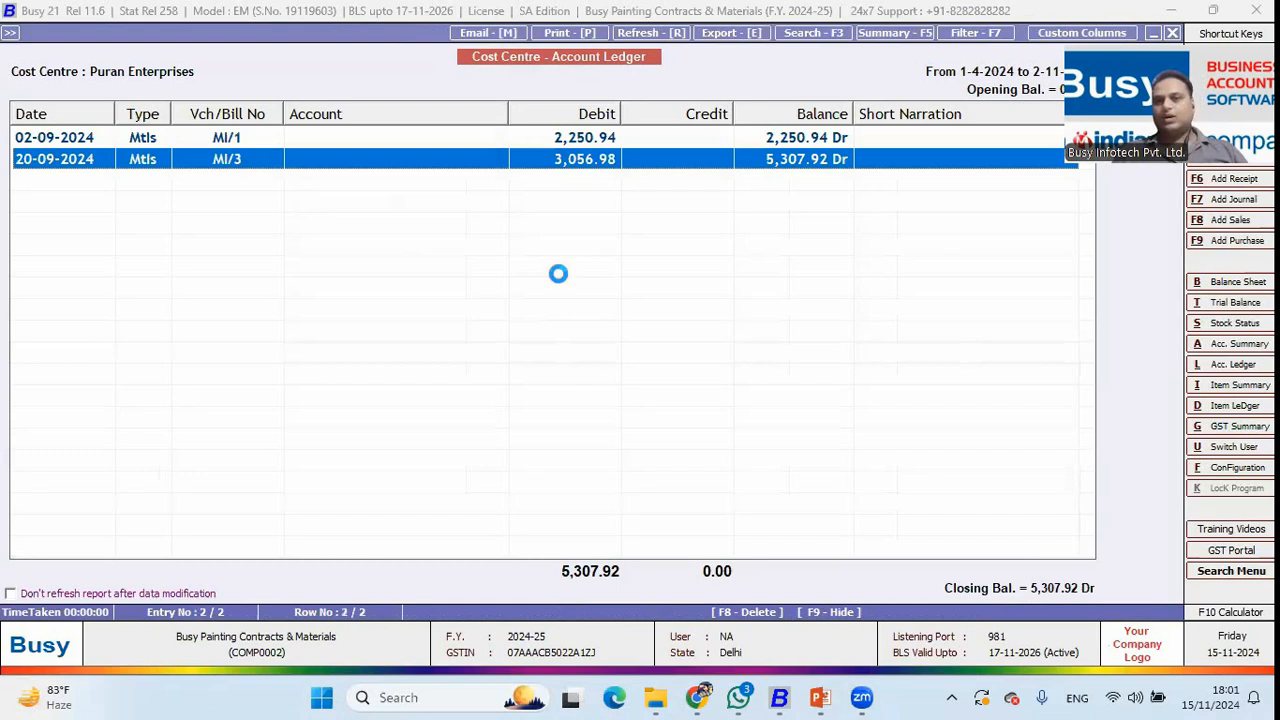
pyautogui.press('Escape')
pyautogui.press('Escape')
pyautogui.press('Escape')
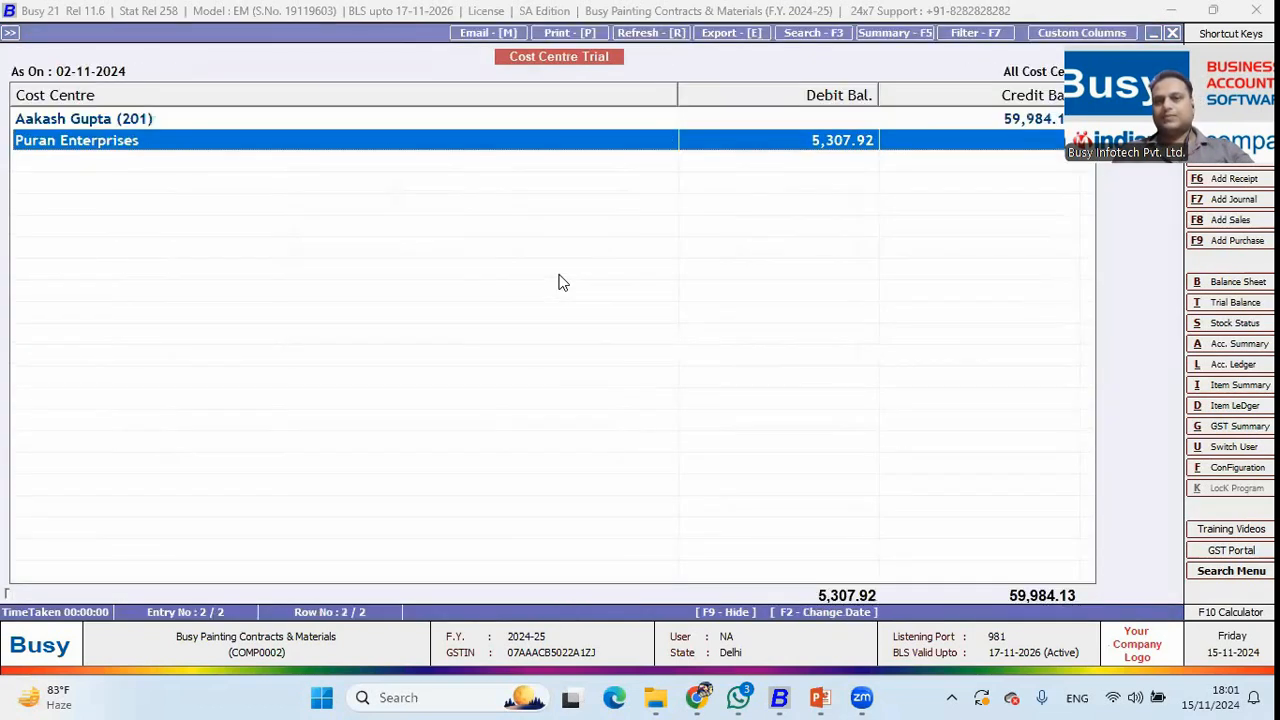
pyautogui.press('Escape')
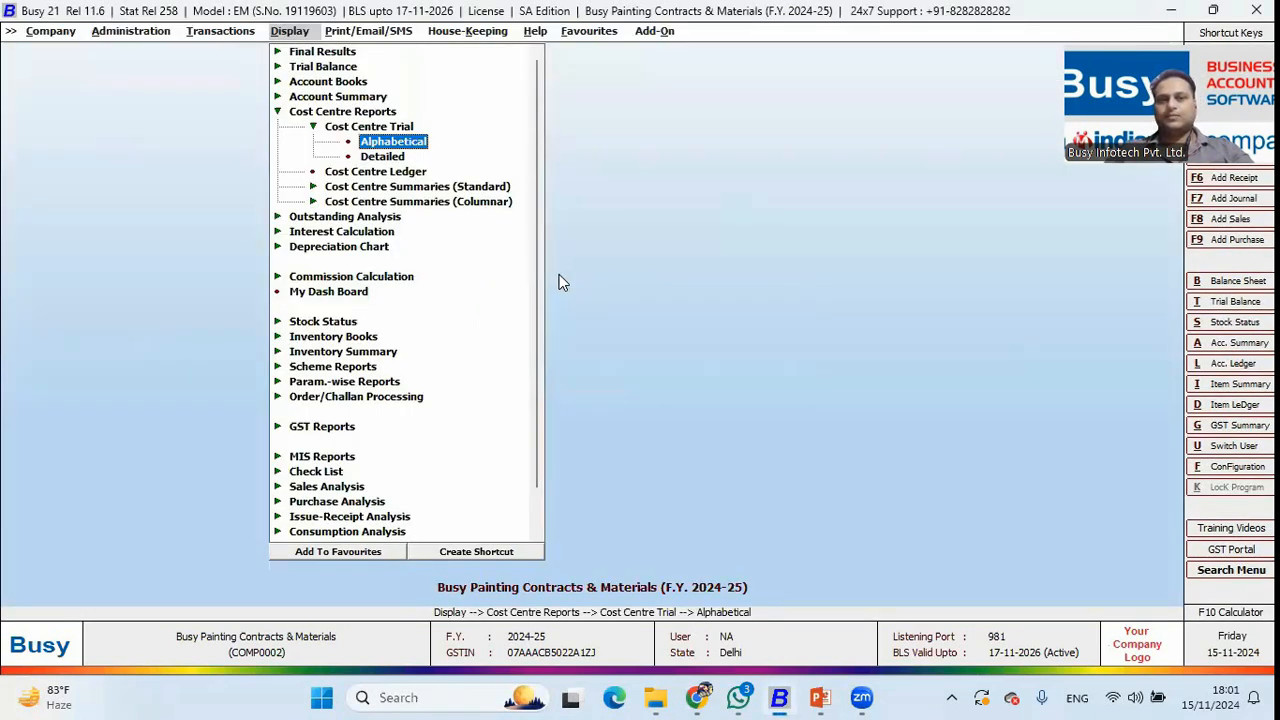
# Show Puran Enterprises' cost centre ledger (5,307.92 Dr), then move to the next presentation slide.
pyautogui.press('Left')
pyautogui.press('Down')
pyautogui.press('Return')
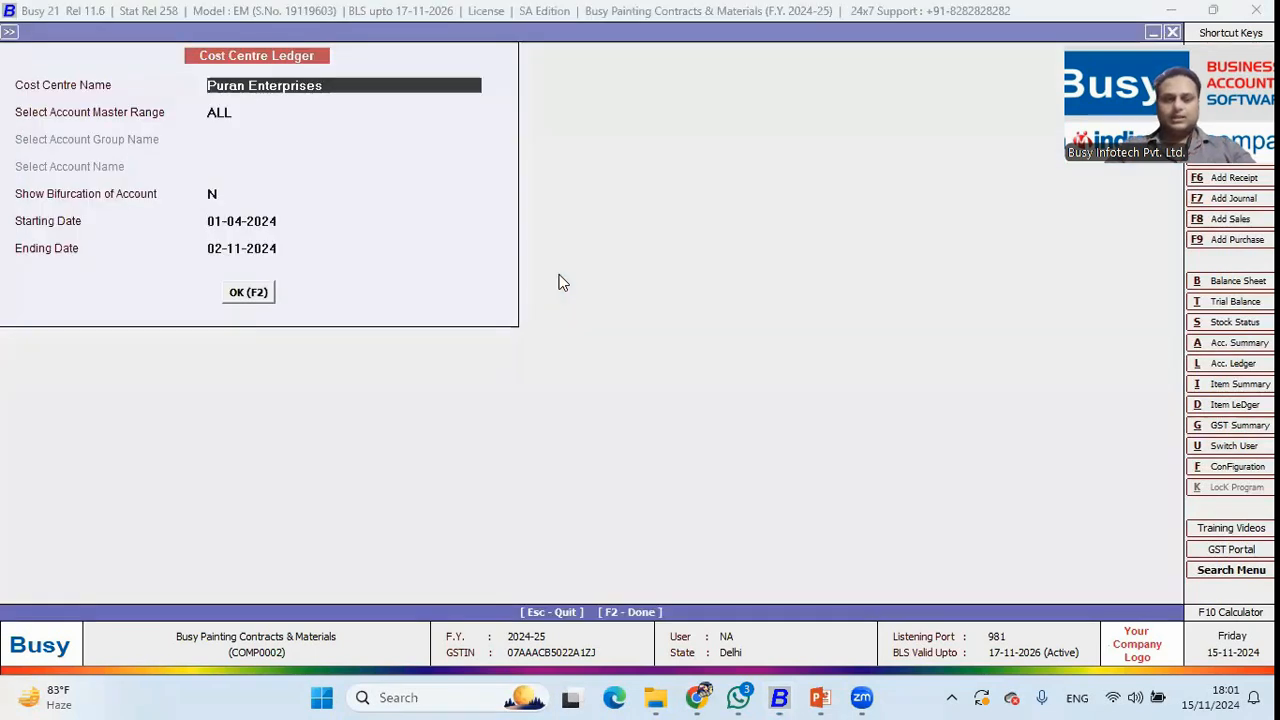
pyautogui.press('Return')
pyautogui.press('Return')
pyautogui.press('Return')
pyautogui.press('Return')
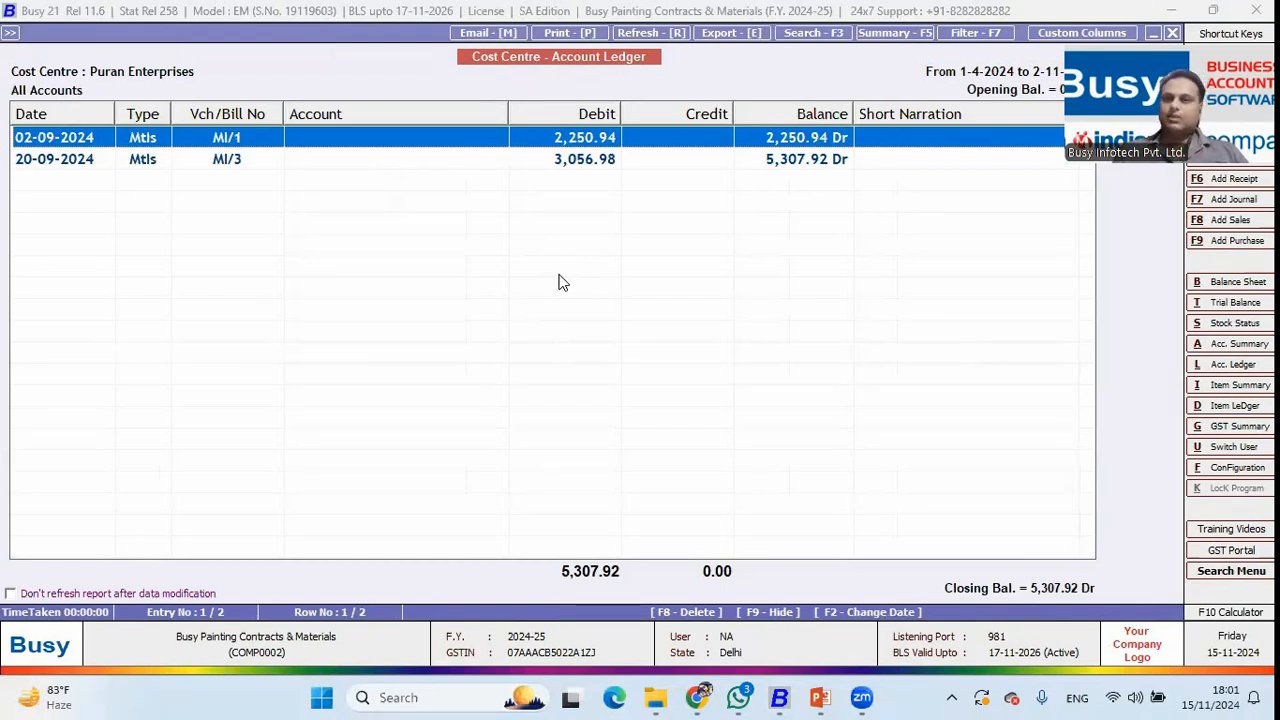
pyautogui.press('Escape')
pyautogui.press('Escape')
pyautogui.press('Escape')
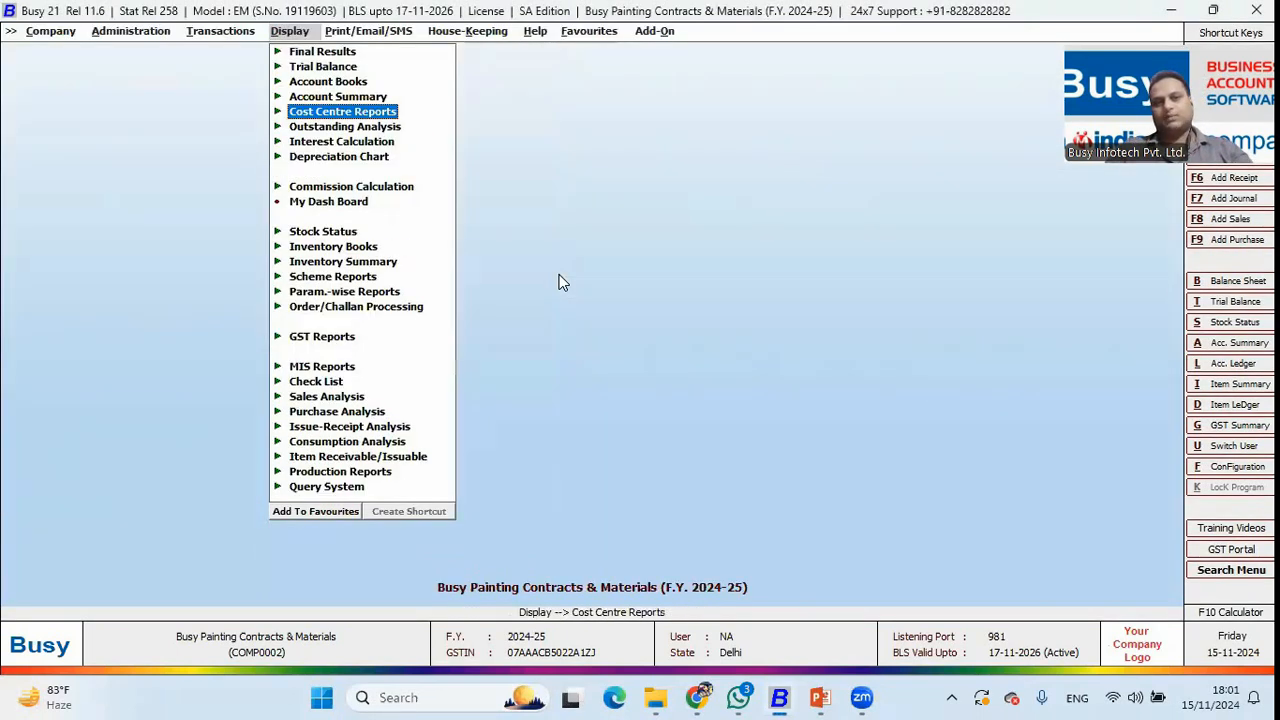
pyautogui.hotkey('alt', 'Tab')
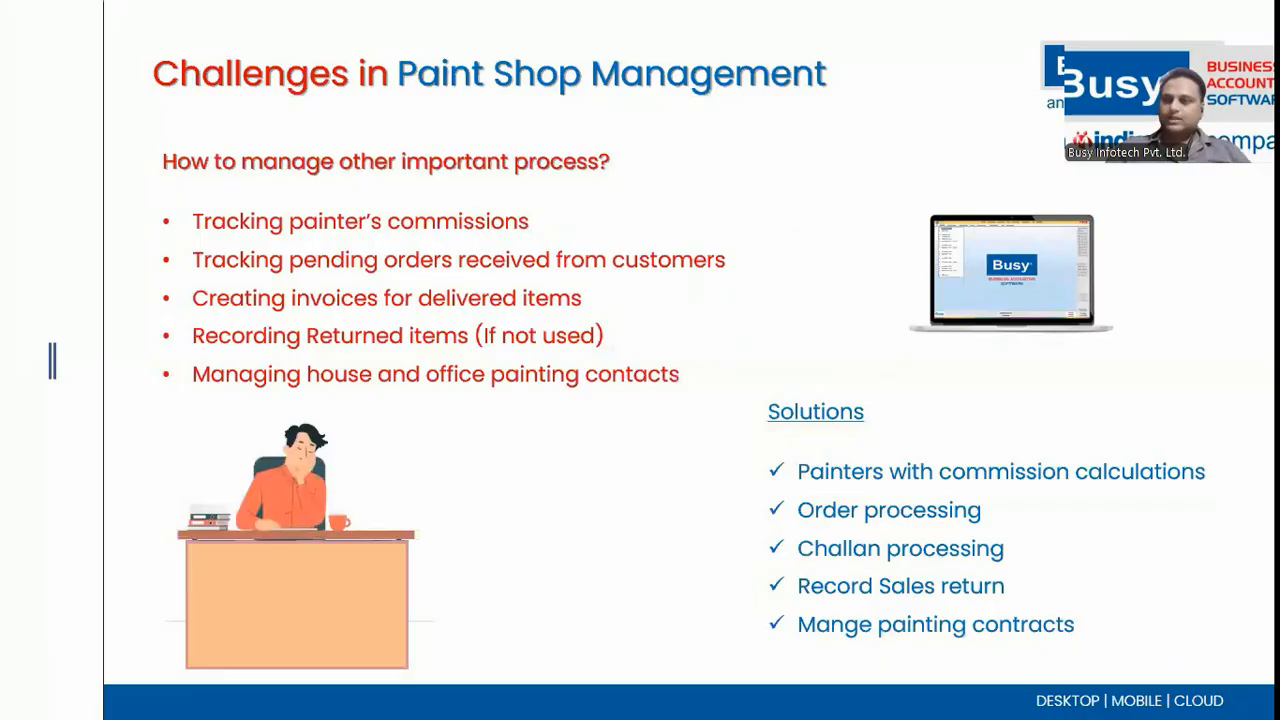
pyautogui.press('Right')
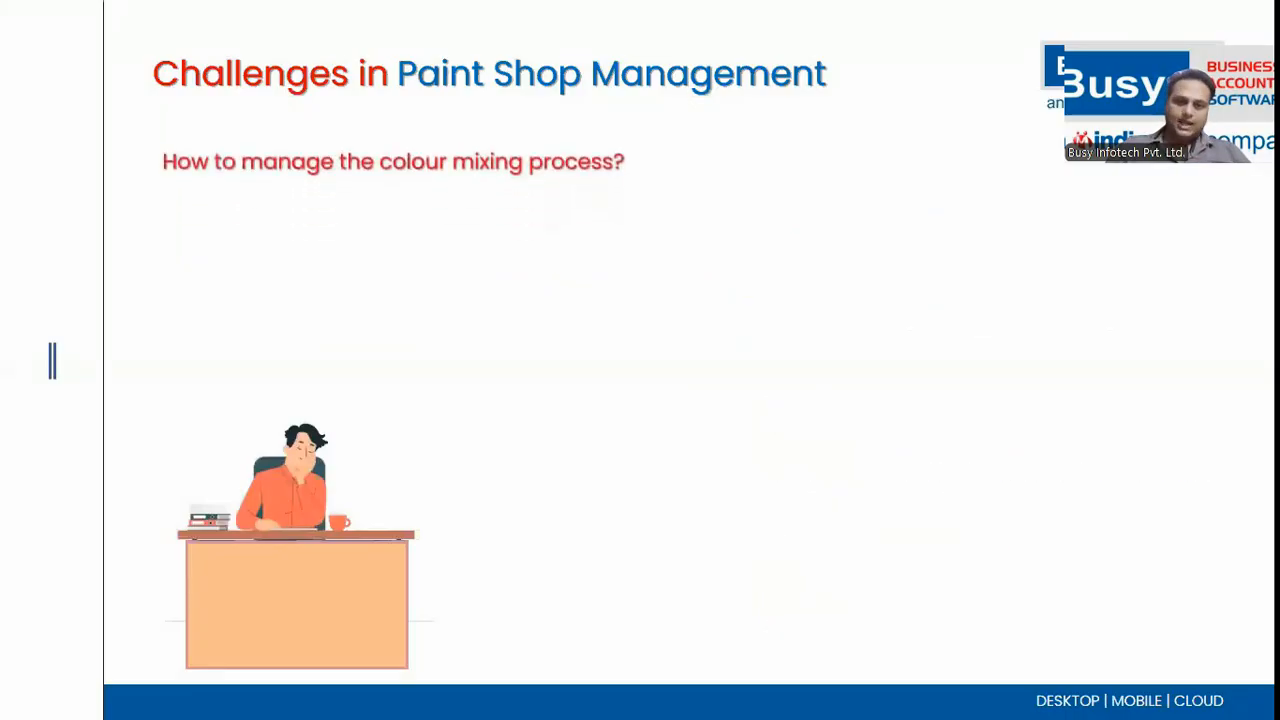
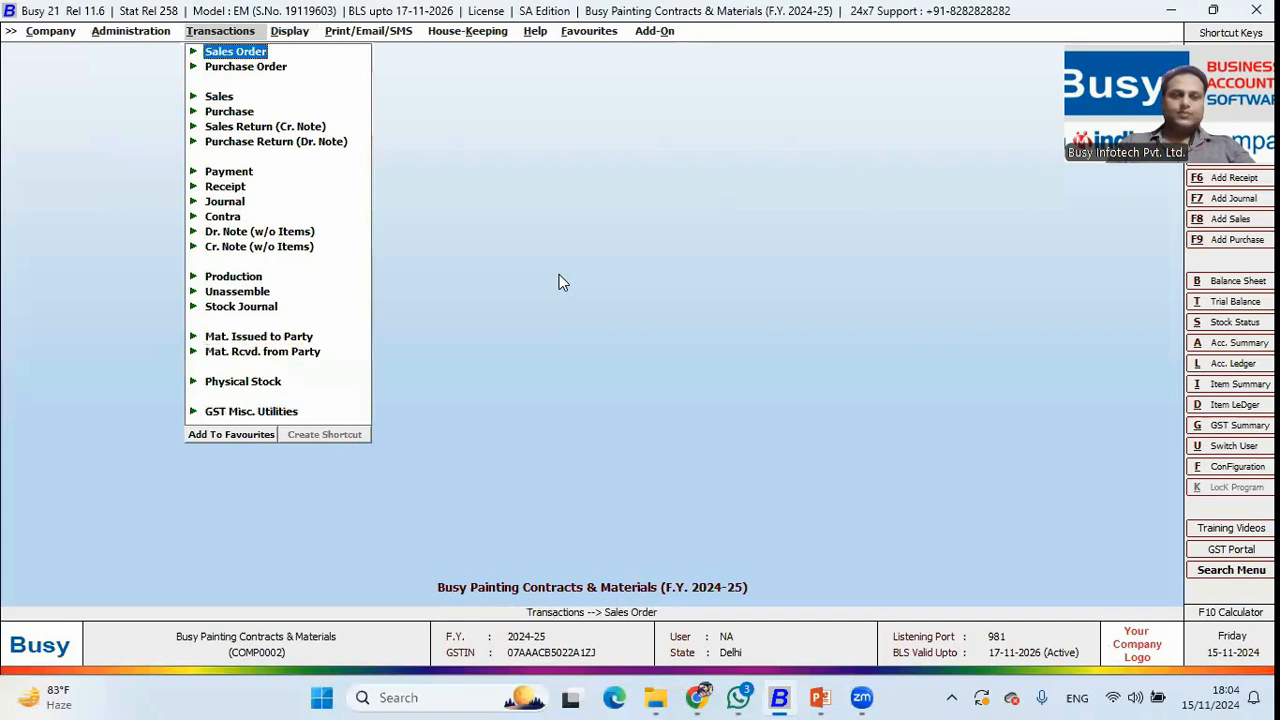
# Begin a new sales order entry, switching to the other data entry mode.
pyautogui.press('Return')
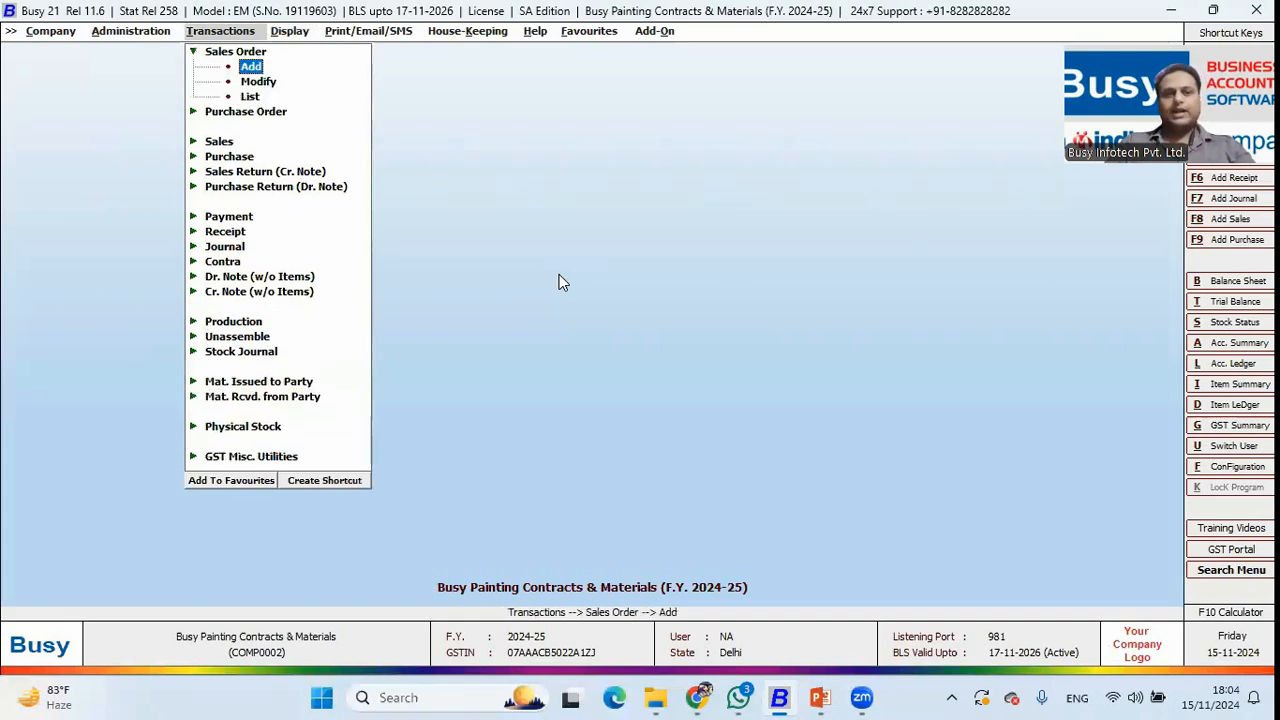
pyautogui.press('Return')
pyautogui.press('Right')
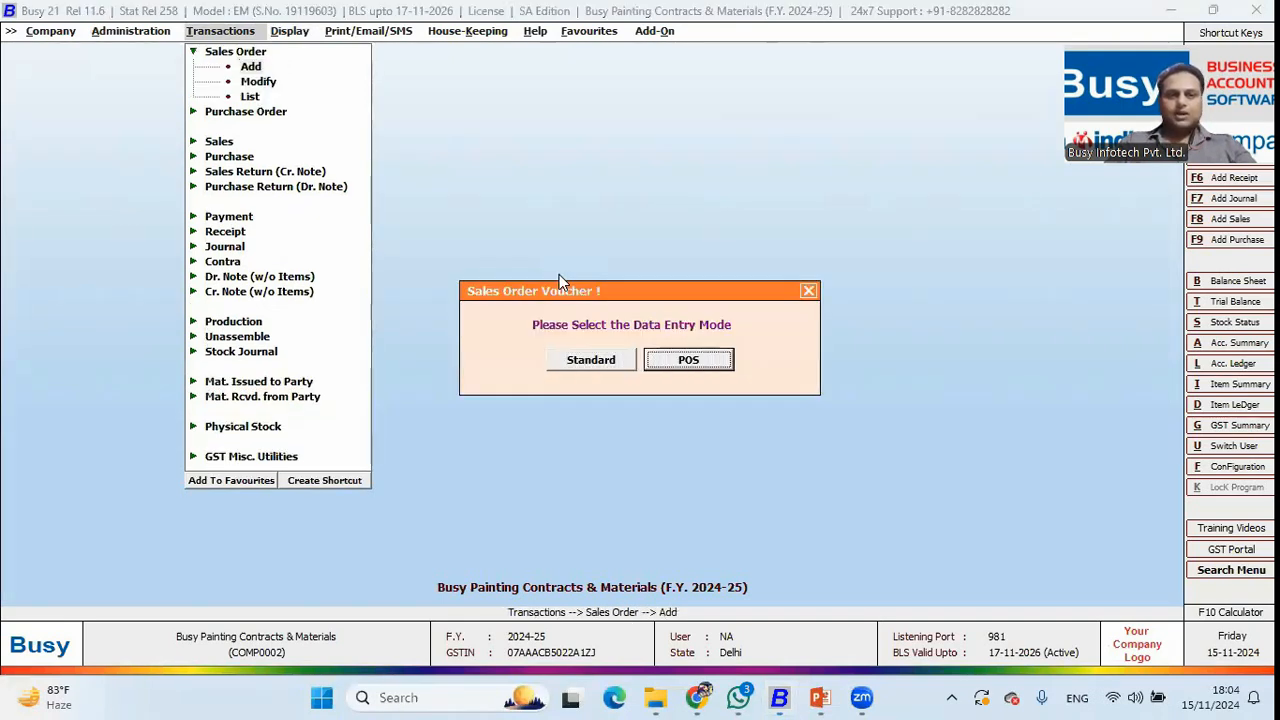
pyautogui.press('Return')
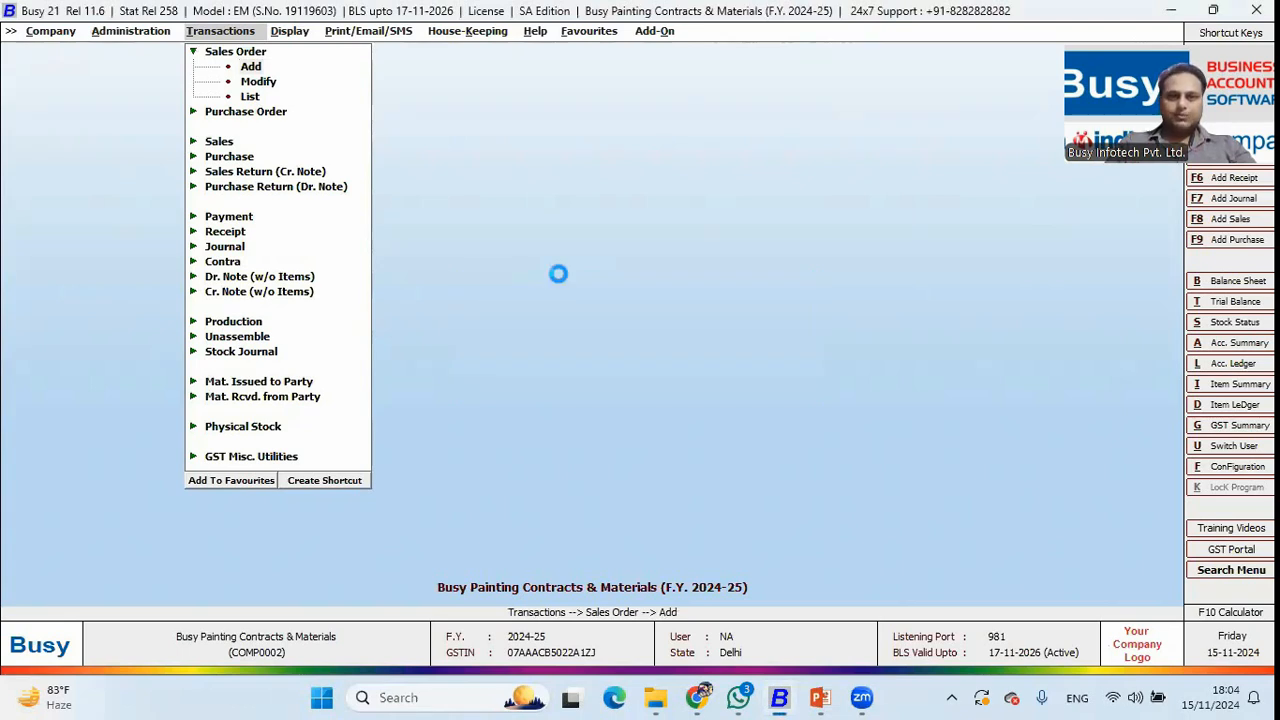
# Close Busy Painting Contracts & Materials and bring up the company list to open BUSY PAINT HOUSE.
pyautogui.press('Escape')
pyautogui.press('Escape')
pyautogui.press('Escape')
pyautogui.press('Return')
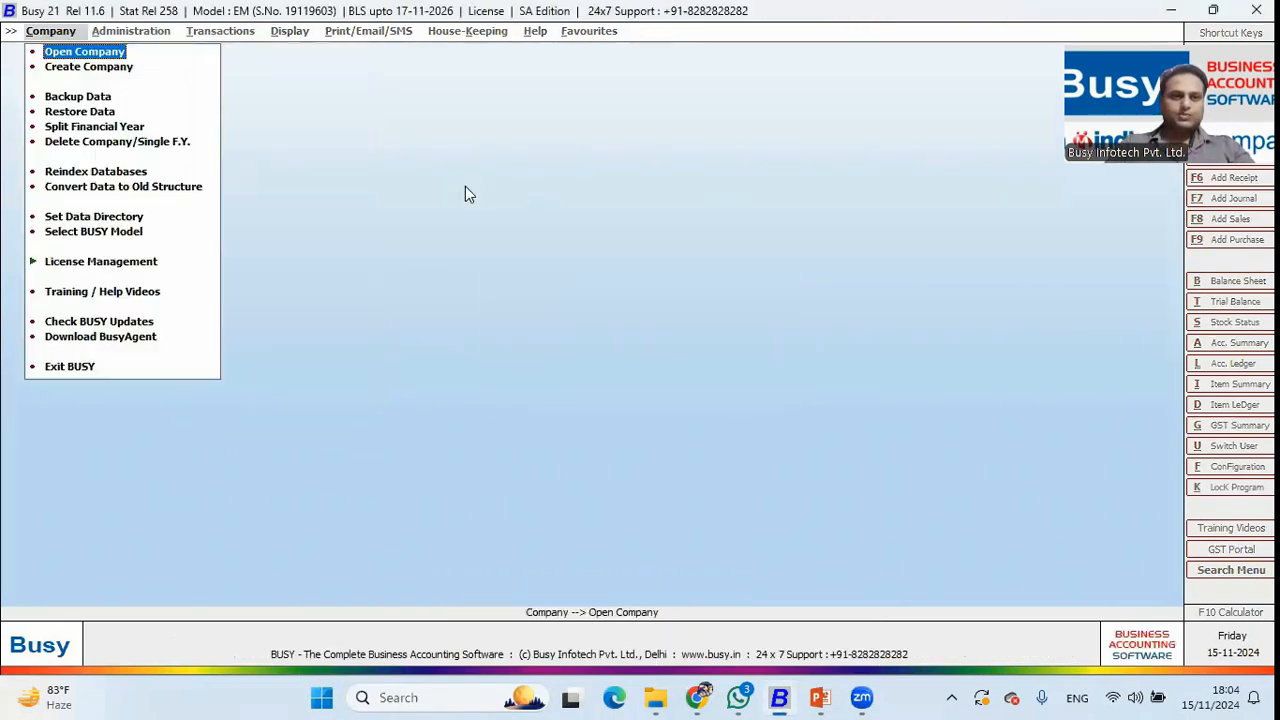
pyautogui.press('Return')
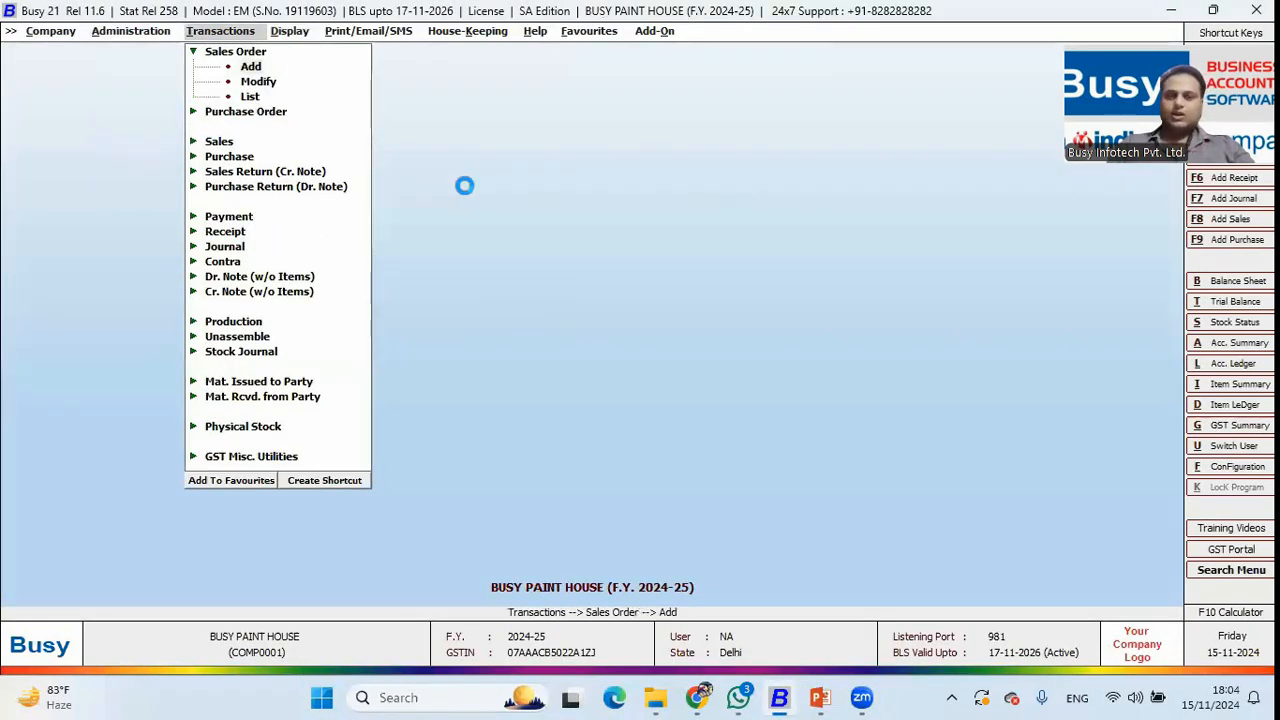
# Start sales order SO/9 for Cash with 2 buckets of Enamel Paint (20 Ltr.) in row 1.
pyautogui.press('Return')
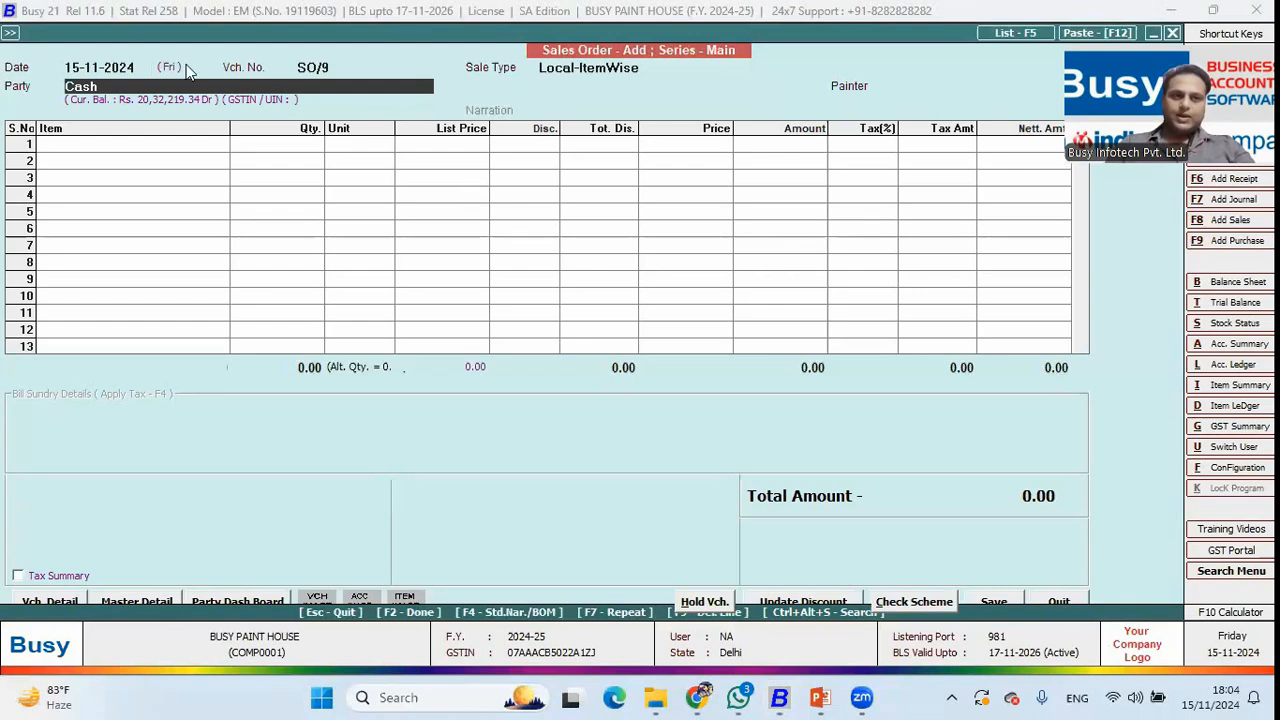
pyautogui.press('Return')
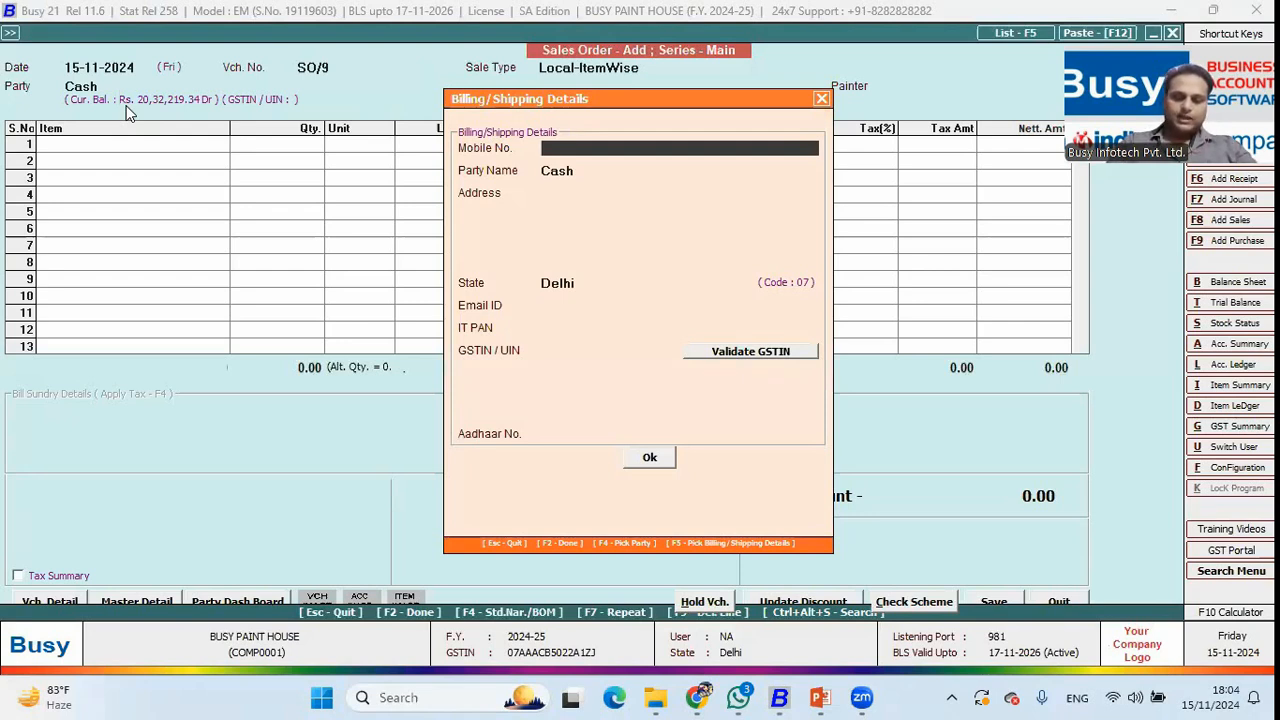
pyautogui.write('9891')
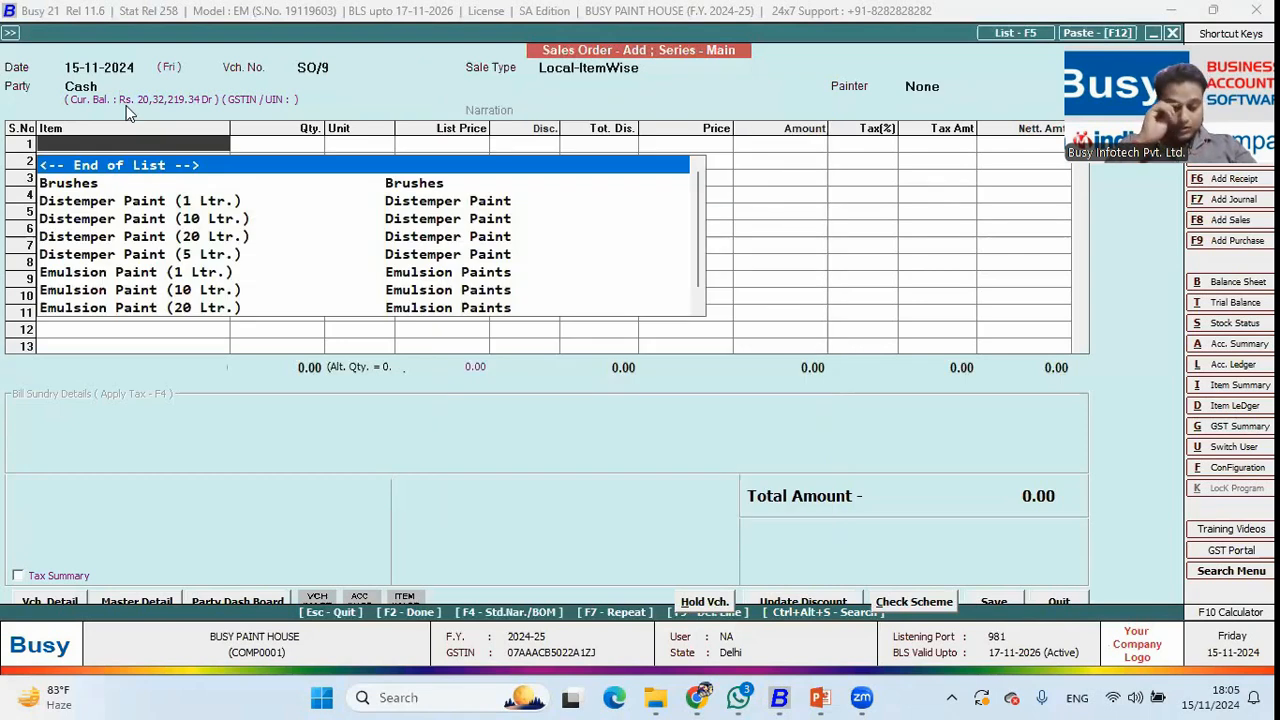
pyautogui.write('ena')
pyautogui.press('Down')
pyautogui.press('Down')
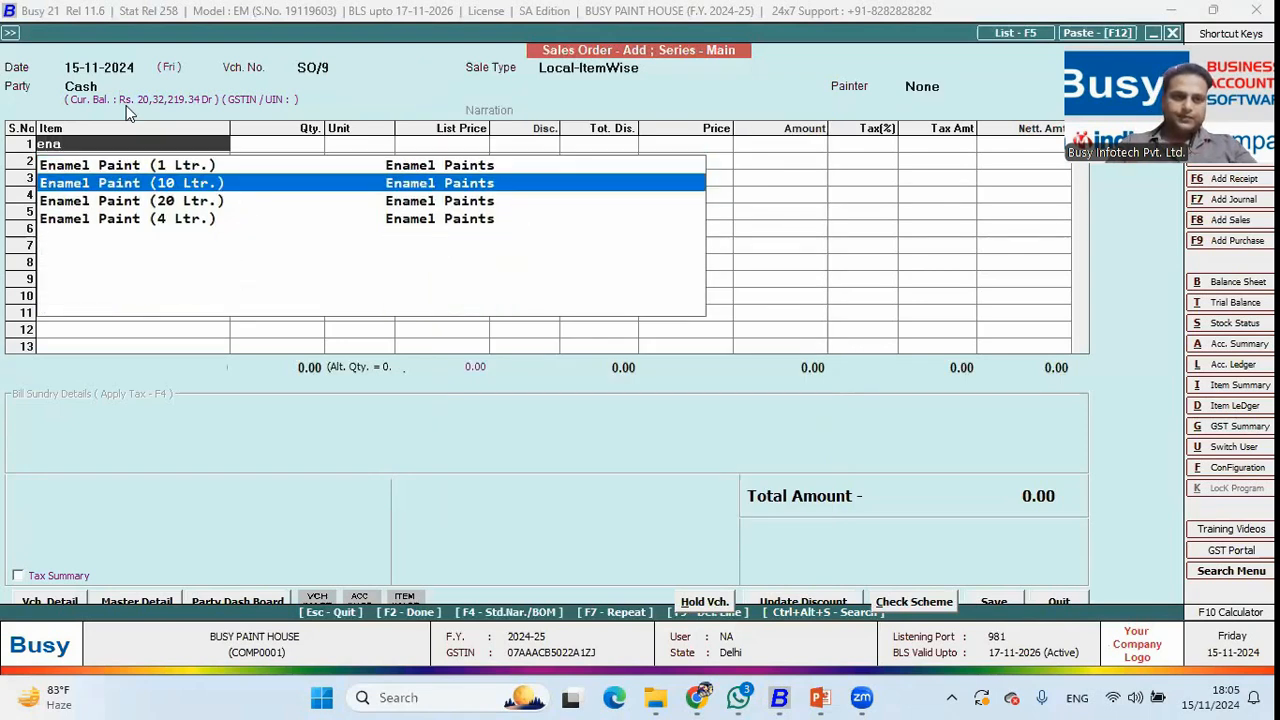
pyautogui.press('Return')
pyautogui.write('2')
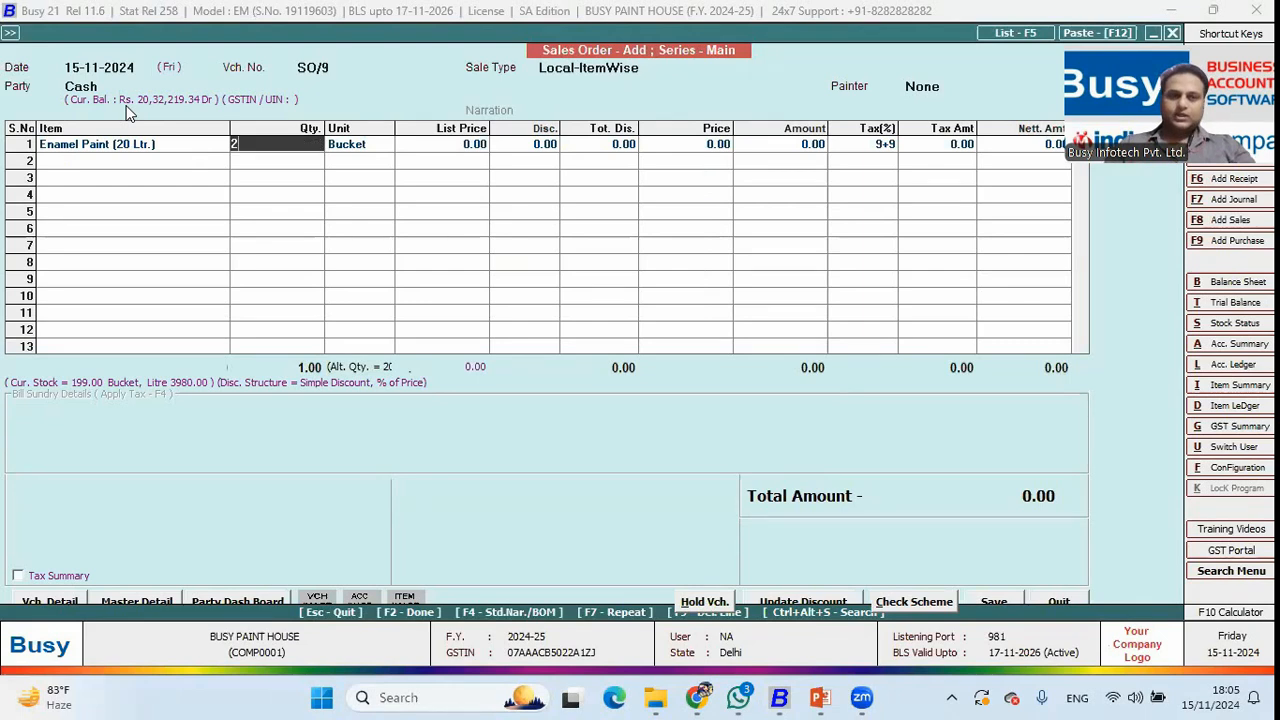
pyautogui.press('Return')
pyautogui.press('Down')
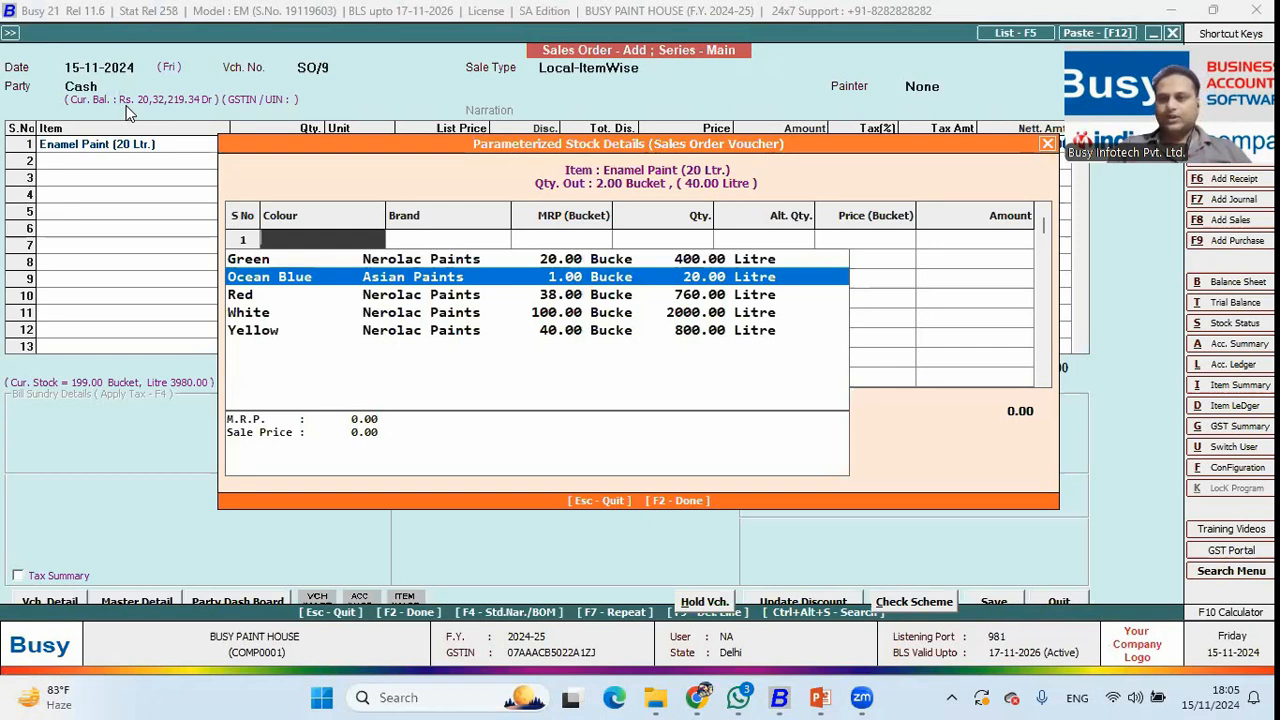
# Choose Ocean Blue Asian Paints for row 1 and check the colour value's details.
pyautogui.press('Return')
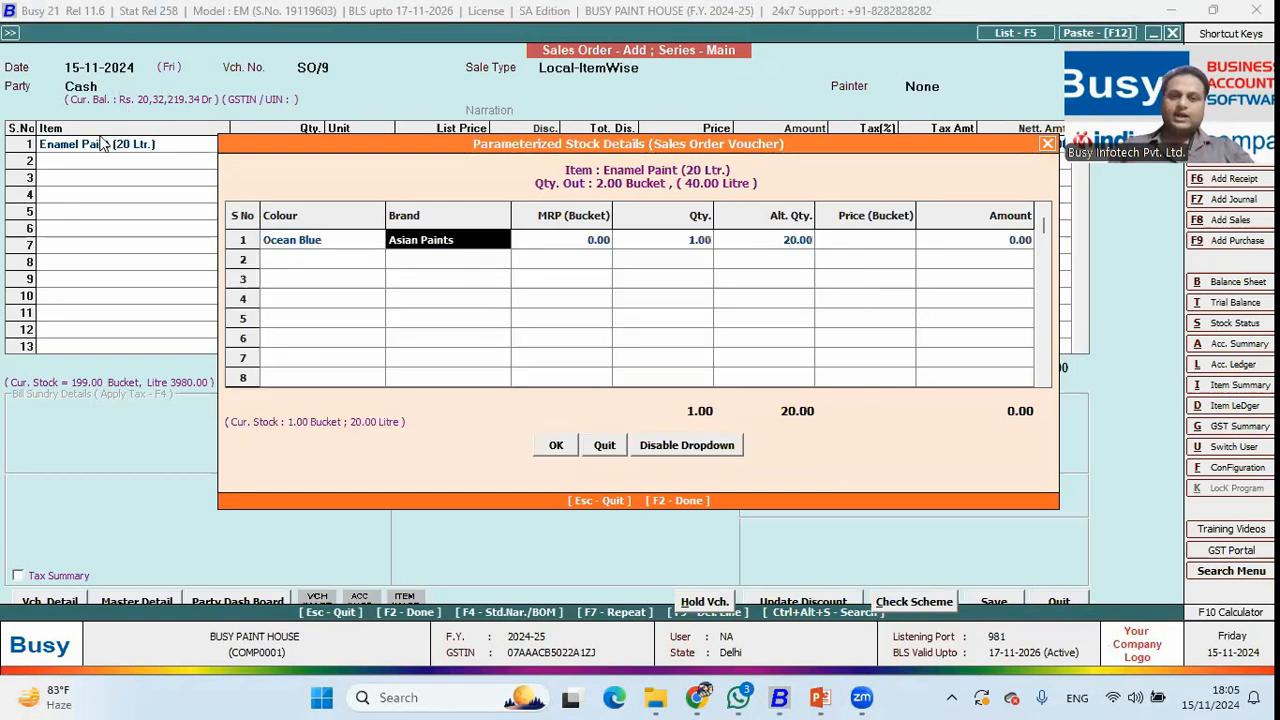
pyautogui.click(676, 449)
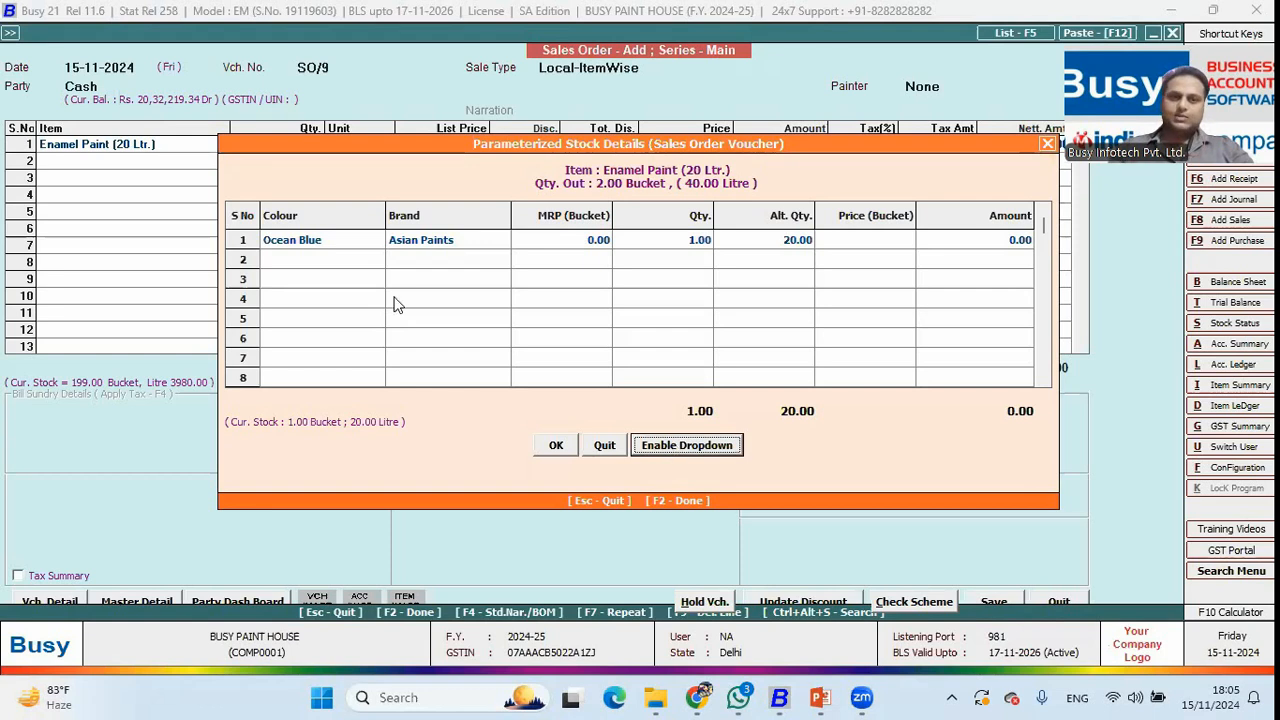
pyautogui.click(326, 249)
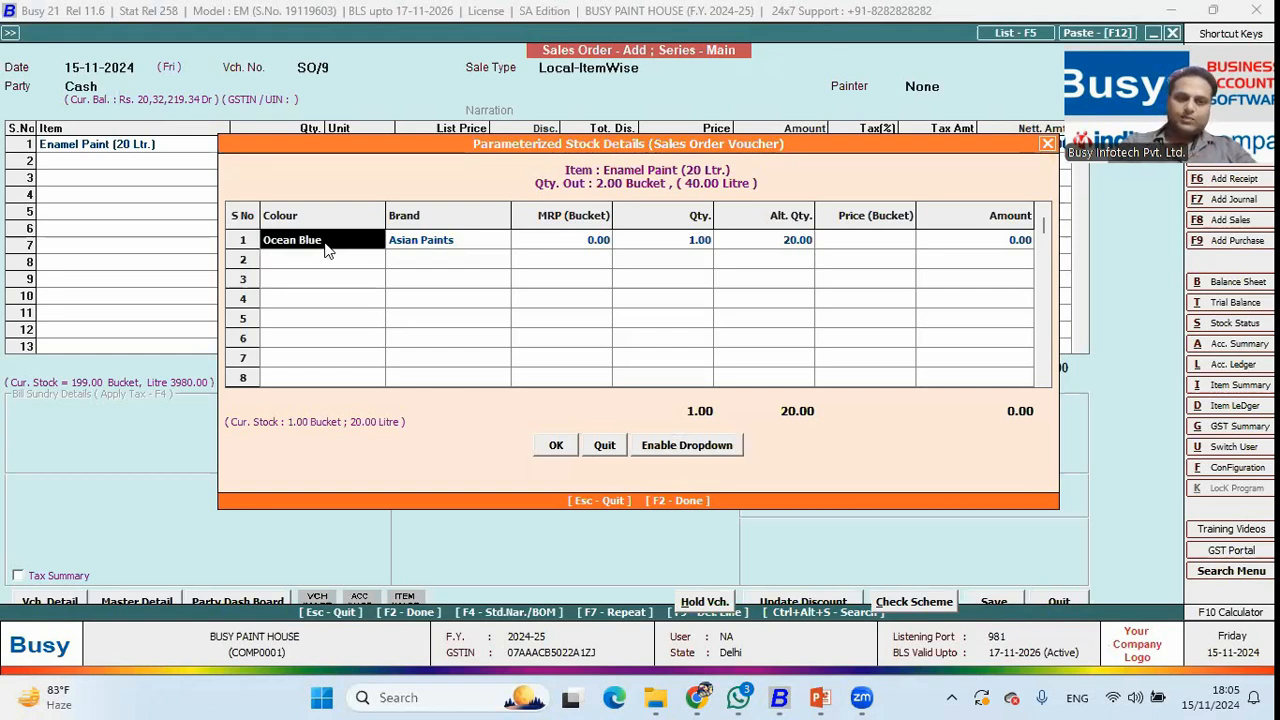
pyautogui.press('F3')
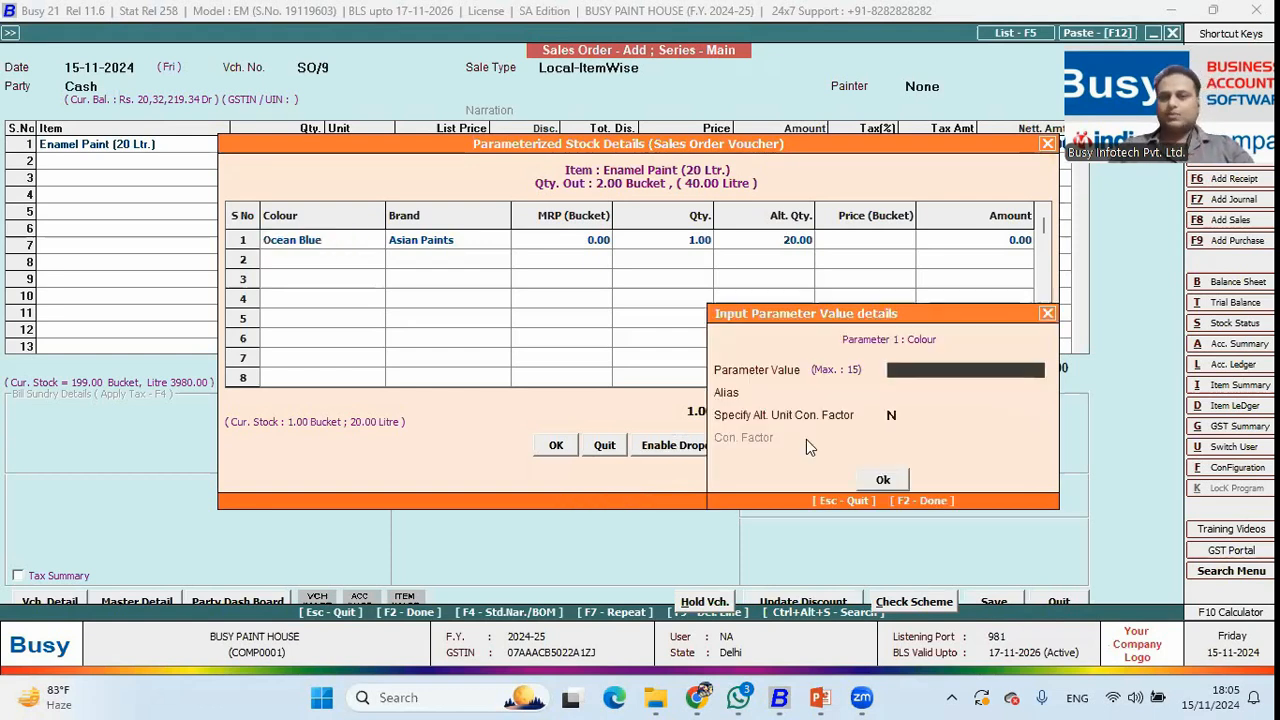
pyautogui.press('Escape')
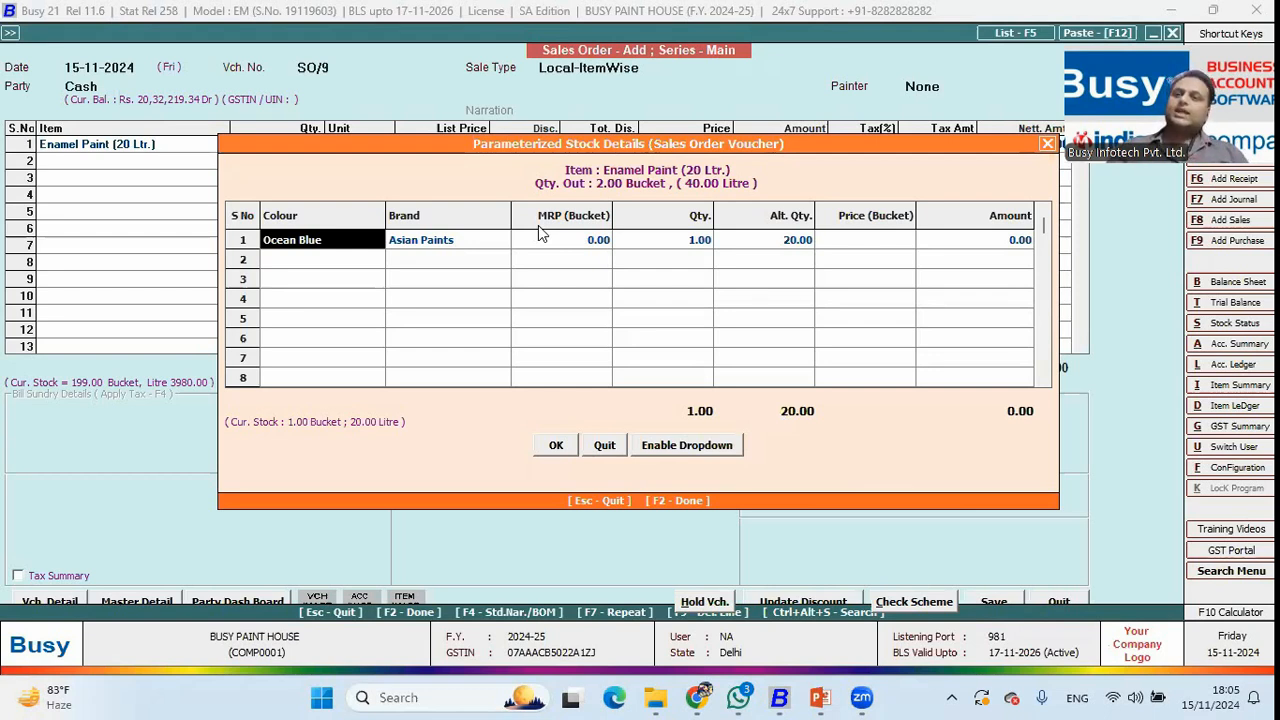
# Fill row 1's brand, MRP and quantity 2, then accept the Ocean Blue stock details.
pyautogui.press('Return')
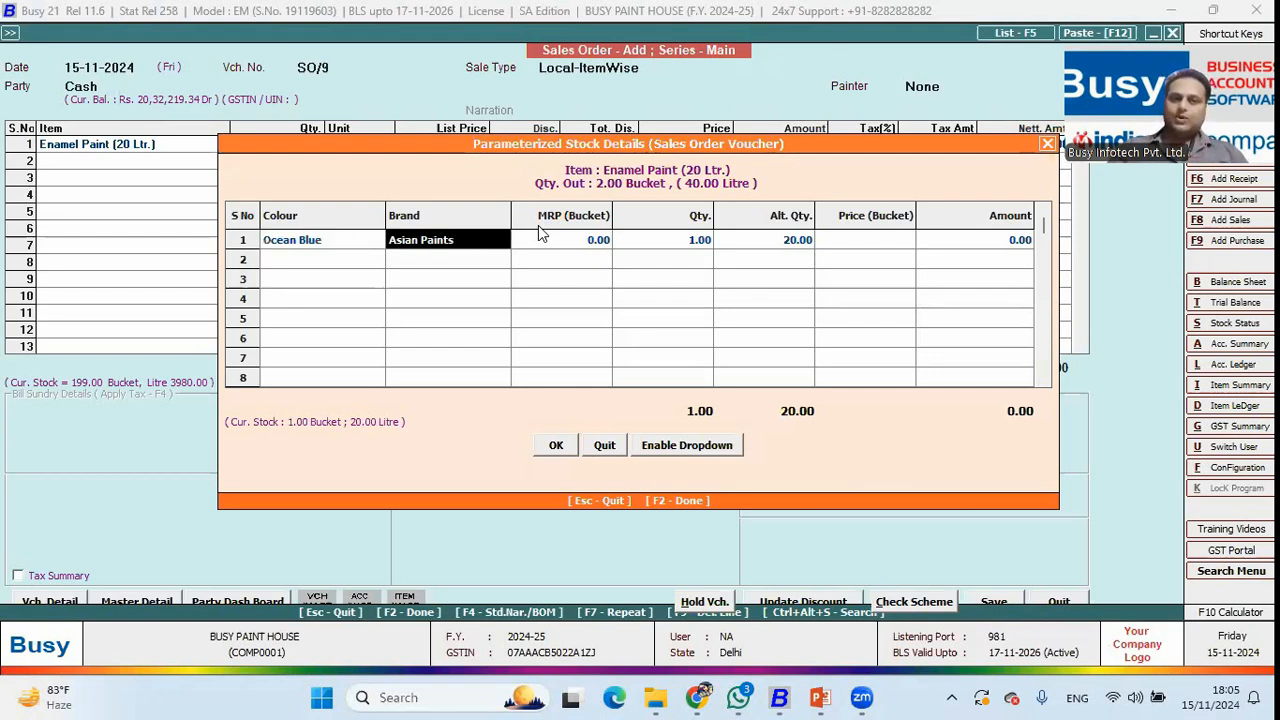
pyautogui.press('Return')
pyautogui.press('Return')
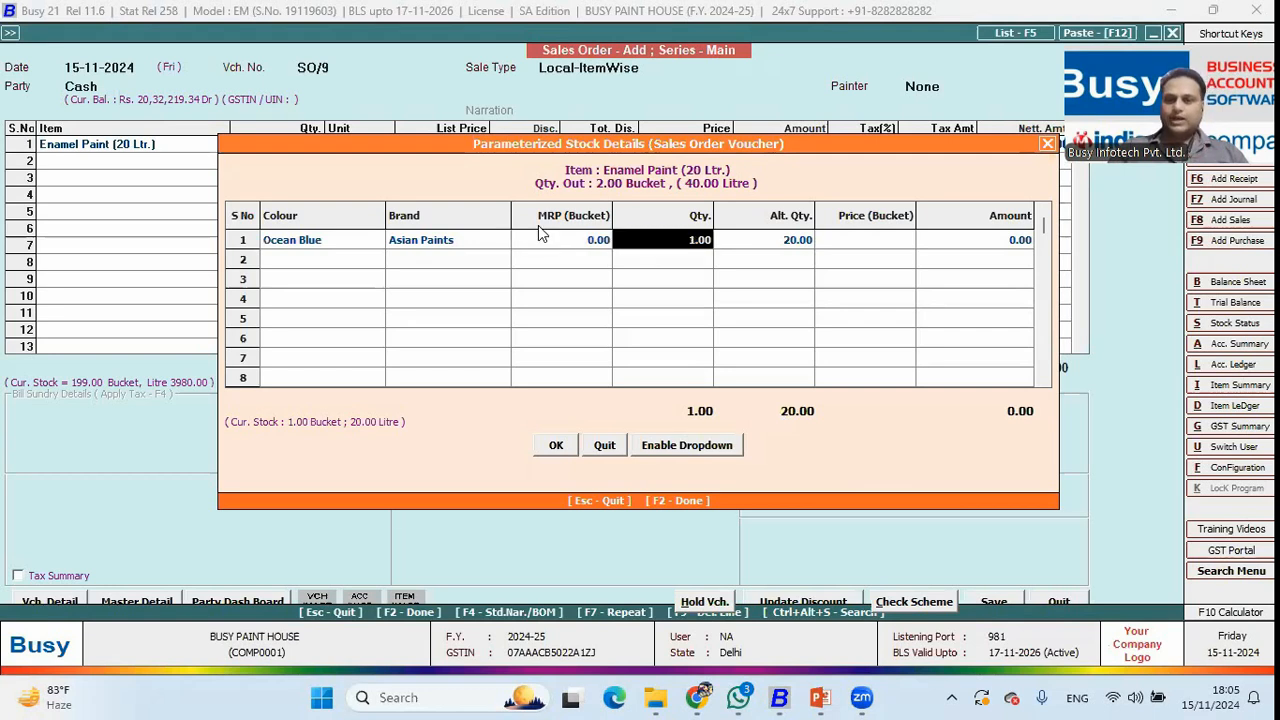
pyautogui.press('Return')
pyautogui.press('Return')
pyautogui.press('Return')
pyautogui.press('Return')
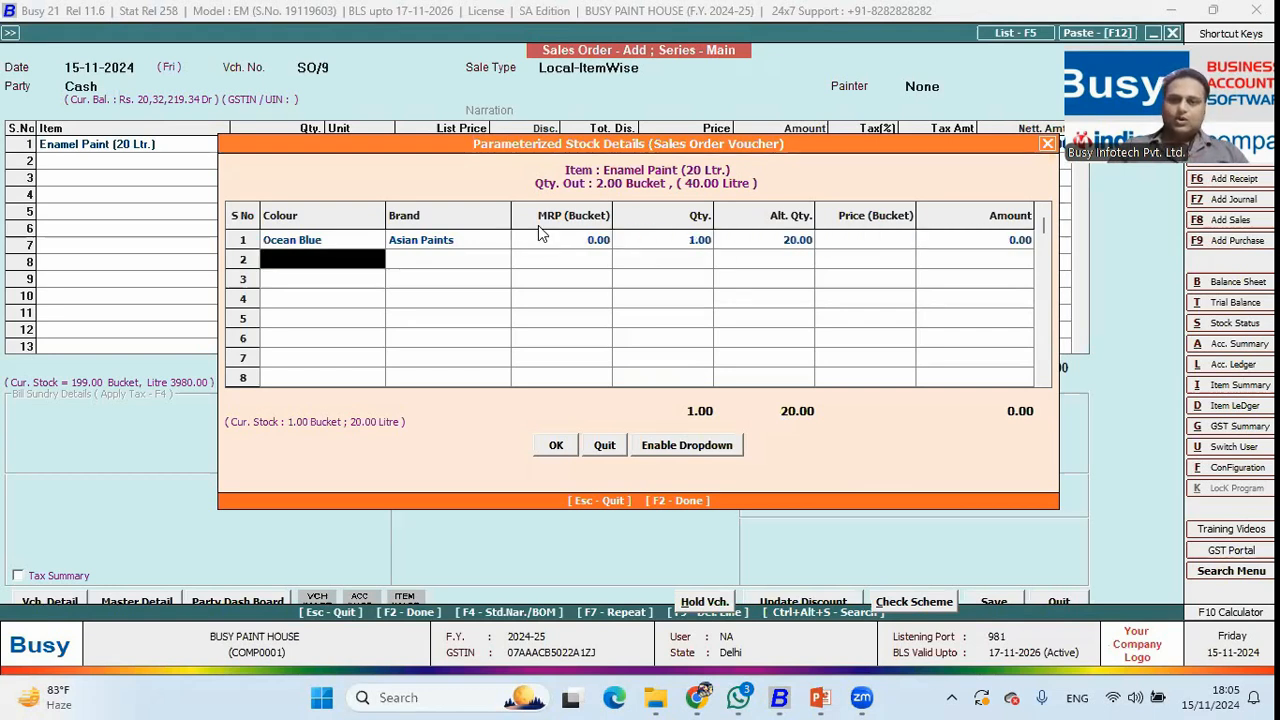
pyautogui.press('Return')
pyautogui.press('Left')
pyautogui.press('Return')
# Save sales order SO/9 with zero commission and close the form.
pyautogui.press('Return')
pyautogui.press('Return')
pyautogui.write('2')
pyautogui.press('Return')
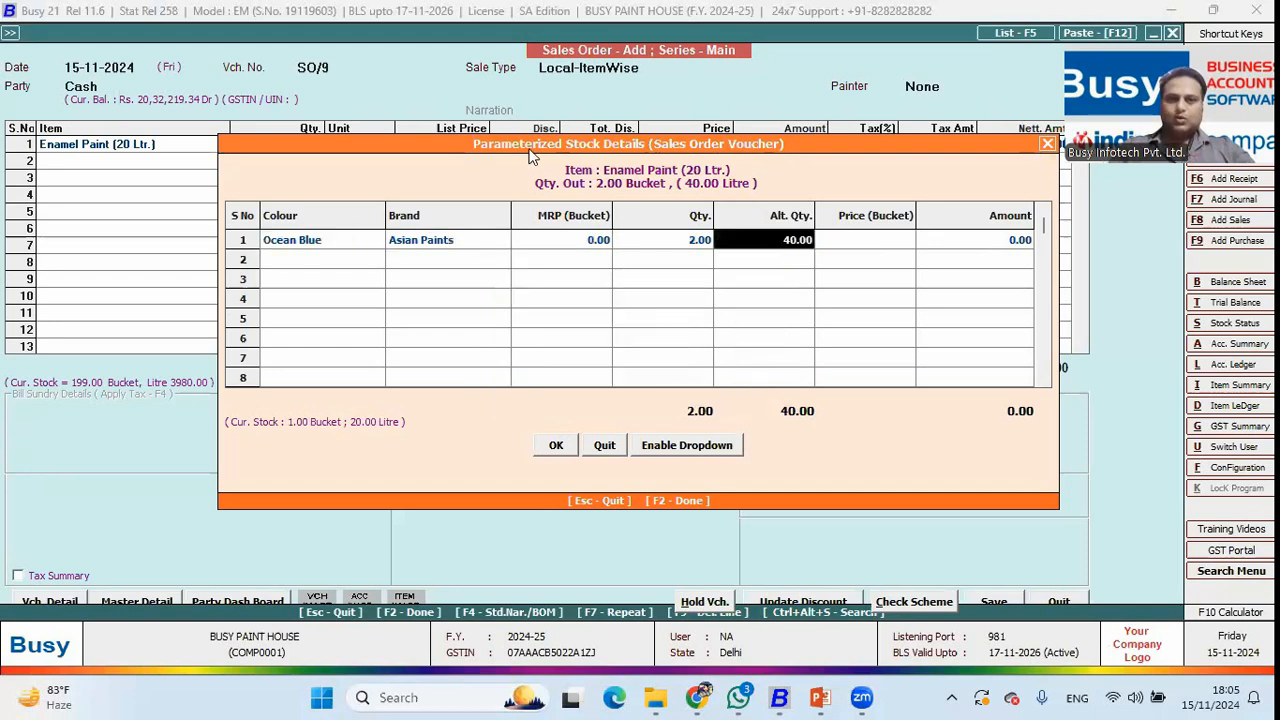
pyautogui.click(486, 494)
pyautogui.press('Return')
pyautogui.press('F2')
pyautogui.press('Return')
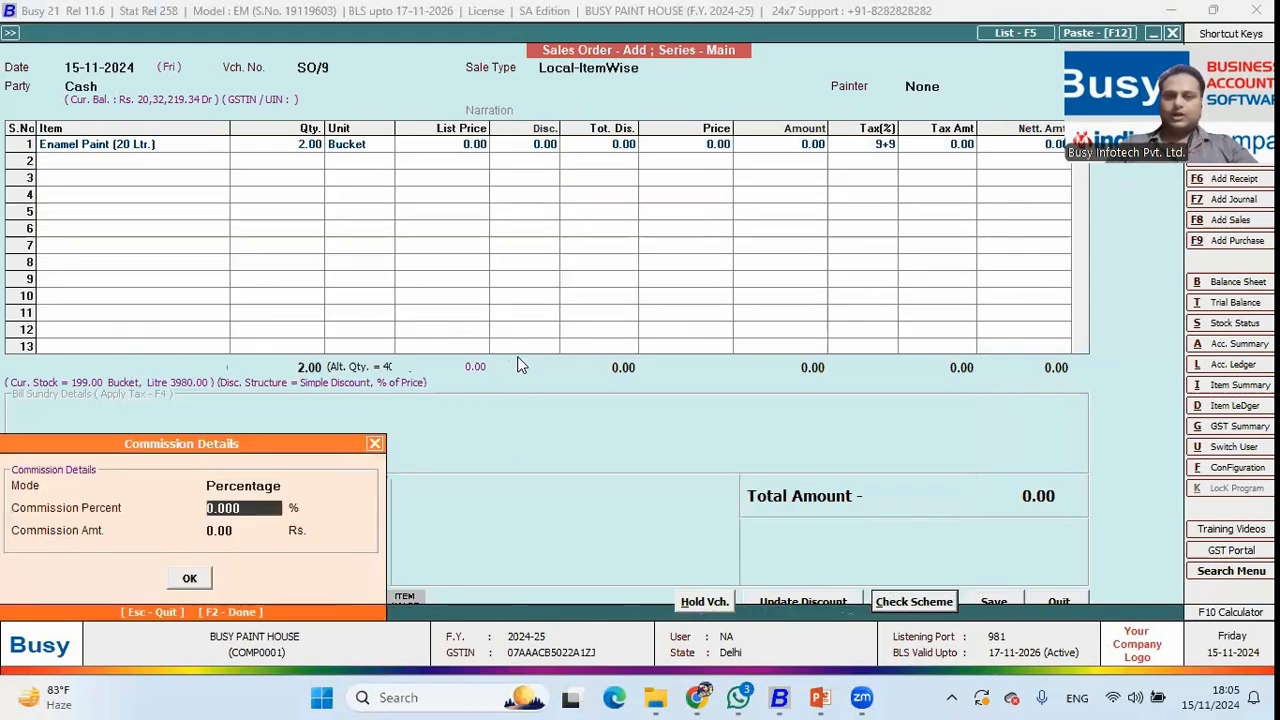
pyautogui.press('F2')
pyautogui.press('Return')
pyautogui.press('Escape')
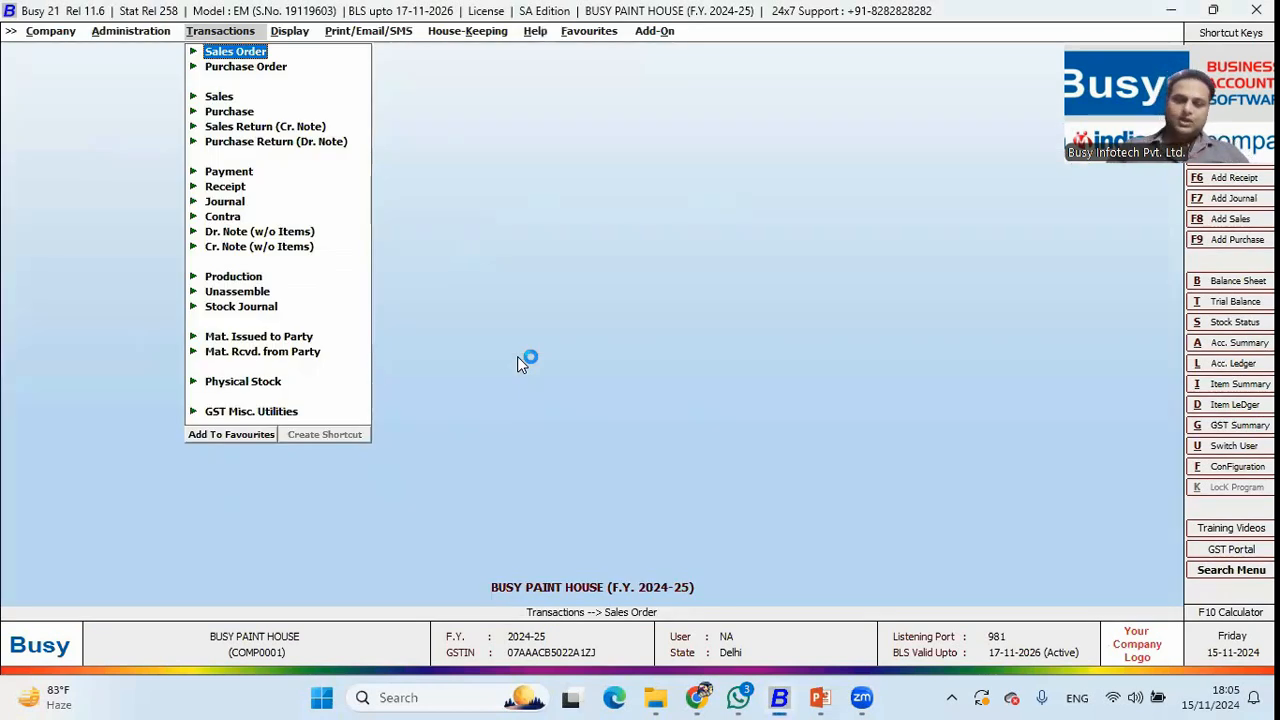
# Open the Enamel Paint (Ocean Blue) bill of material from the masters list.
pyautogui.press('Left')
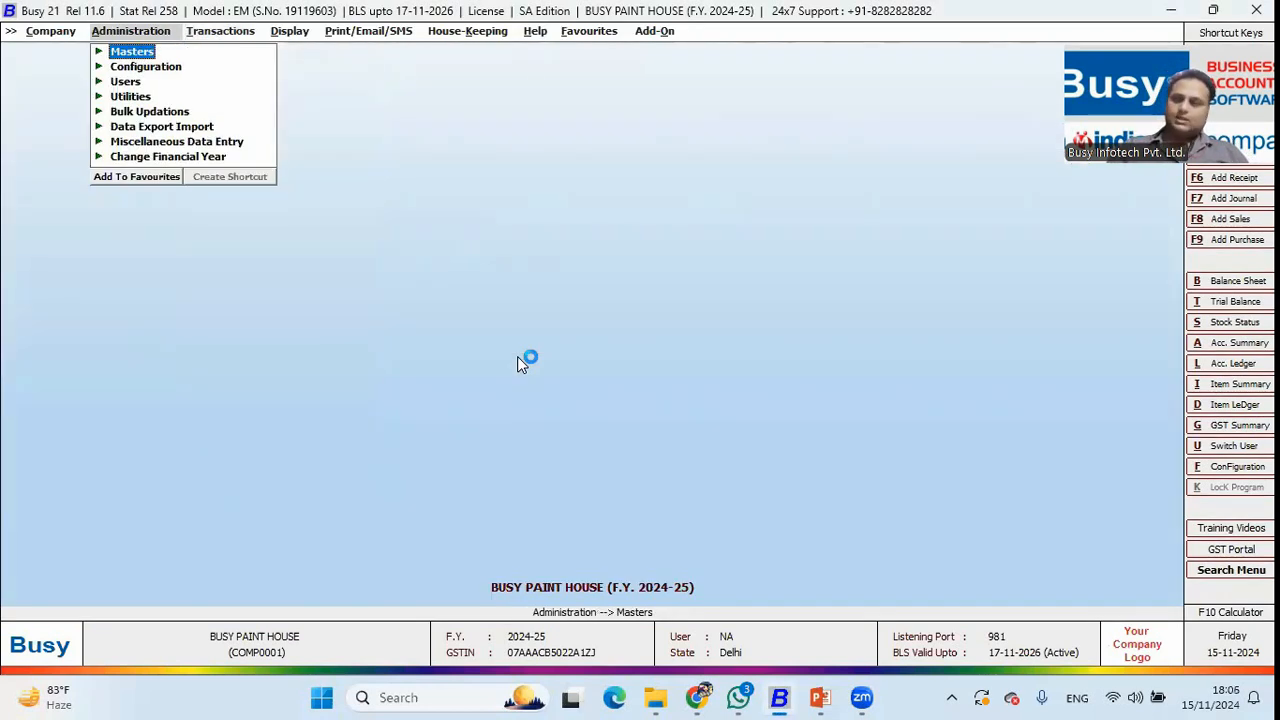
pyautogui.press('Return')
pyautogui.press('Down')
pyautogui.press('Down')
pyautogui.press('Down')
pyautogui.press('Down')
pyautogui.press('Down')
pyautogui.press('Down')
pyautogui.press('Down')
pyautogui.press('Down')
pyautogui.press('Down')
pyautogui.press('Return')
pyautogui.press('Down')
pyautogui.press('Down')
pyautogui.press('Return')
pyautogui.press('Return')
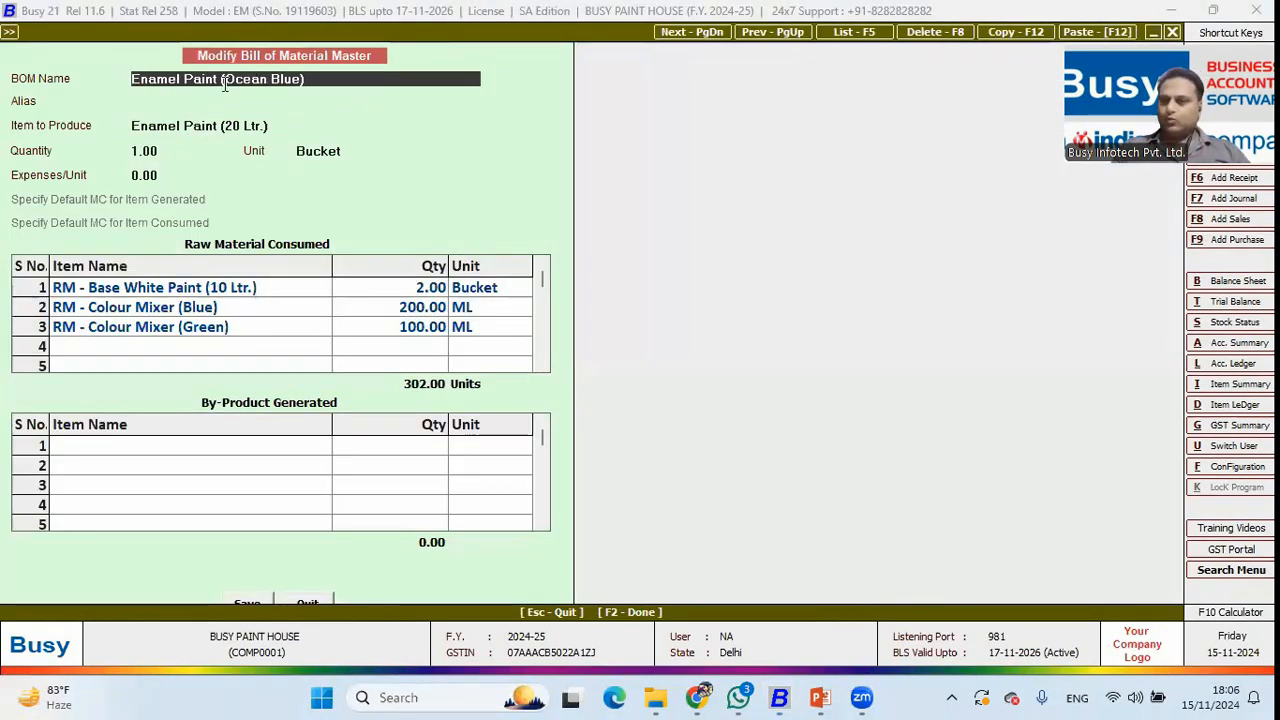
# Review its raw materials: 2 buckets base white, 200 ML blue, 100 ML green mixer.
pyautogui.click(250, 125)
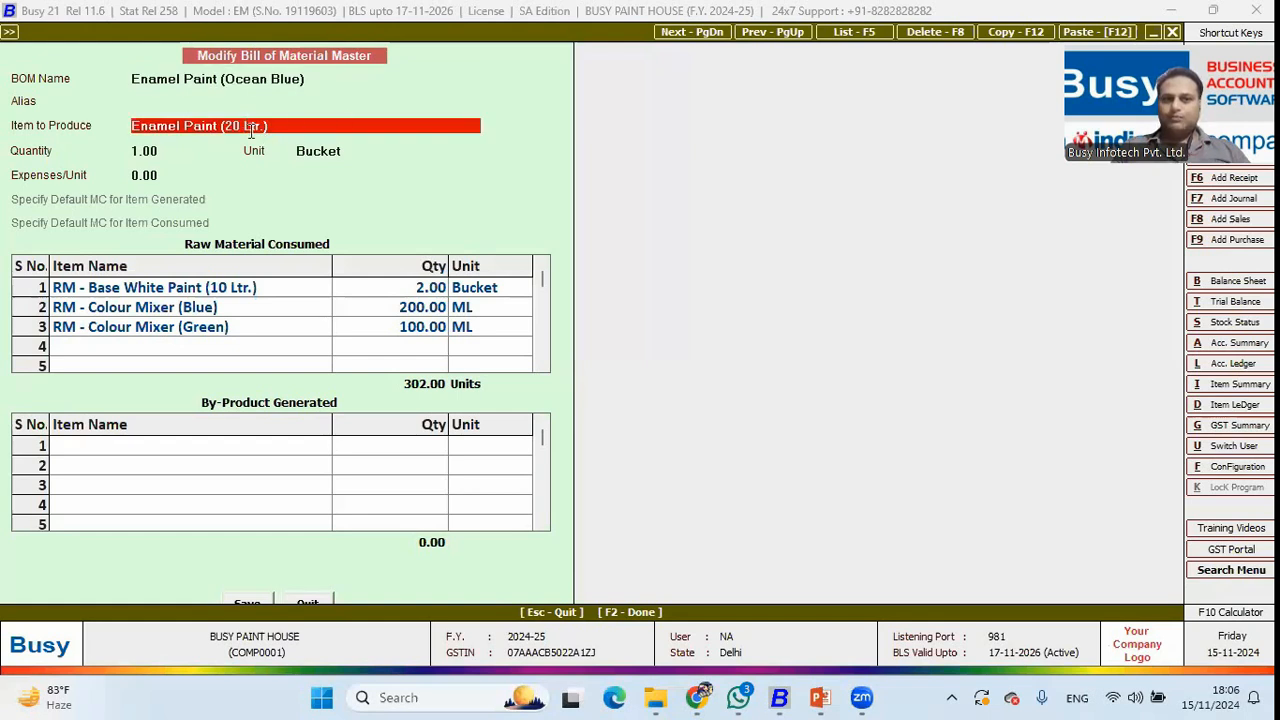
pyautogui.click(280, 288)
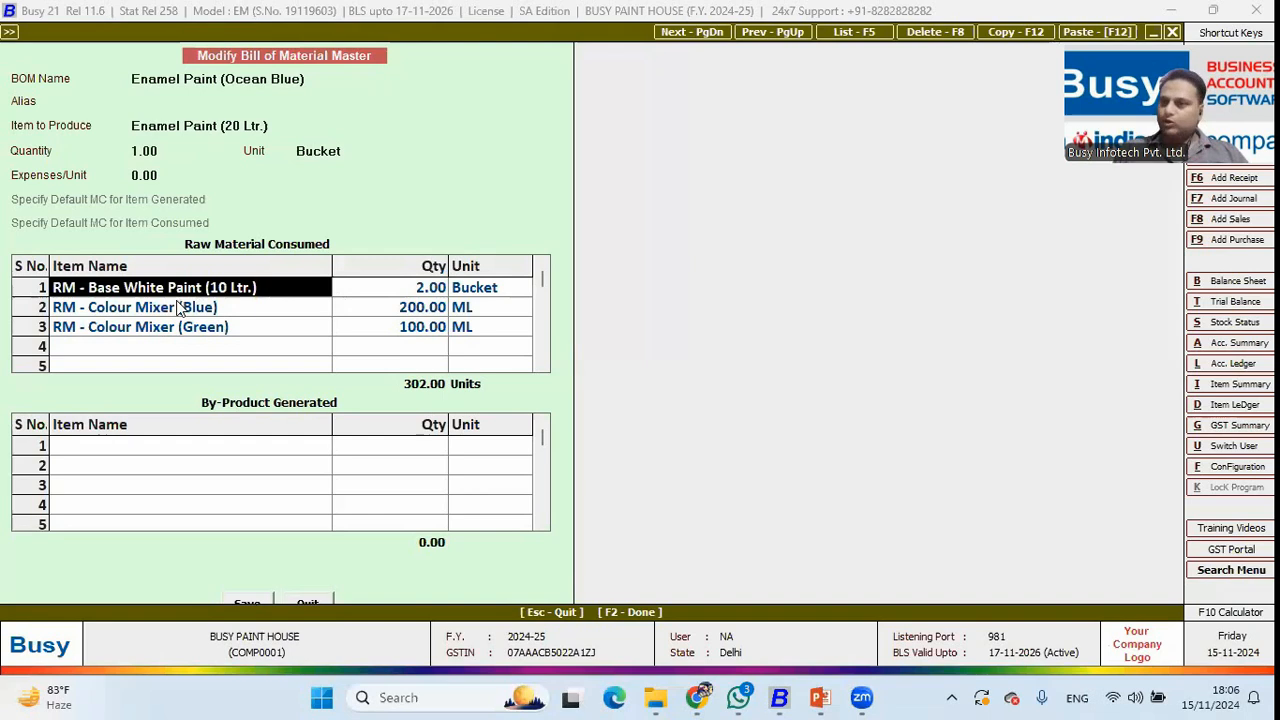
pyautogui.click(395, 293)
pyautogui.click(244, 310)
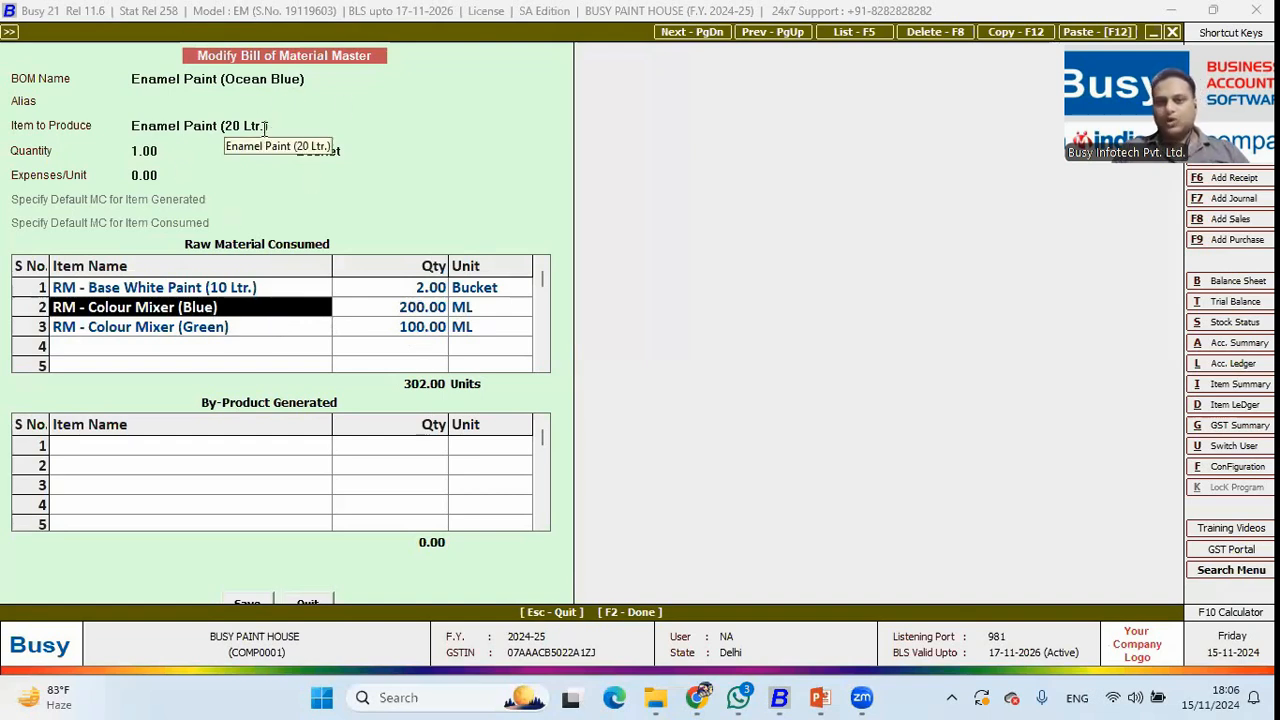
pyautogui.click(211, 292)
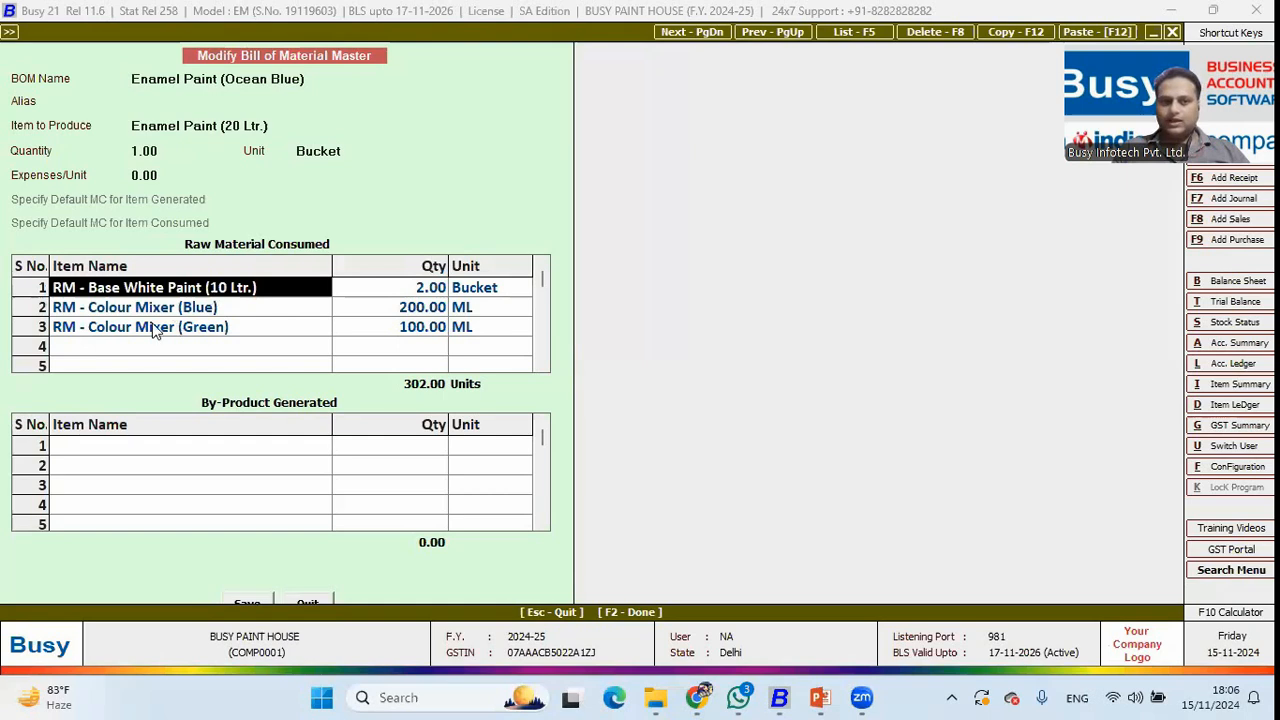
pyautogui.press('Down')
pyautogui.press('Down')
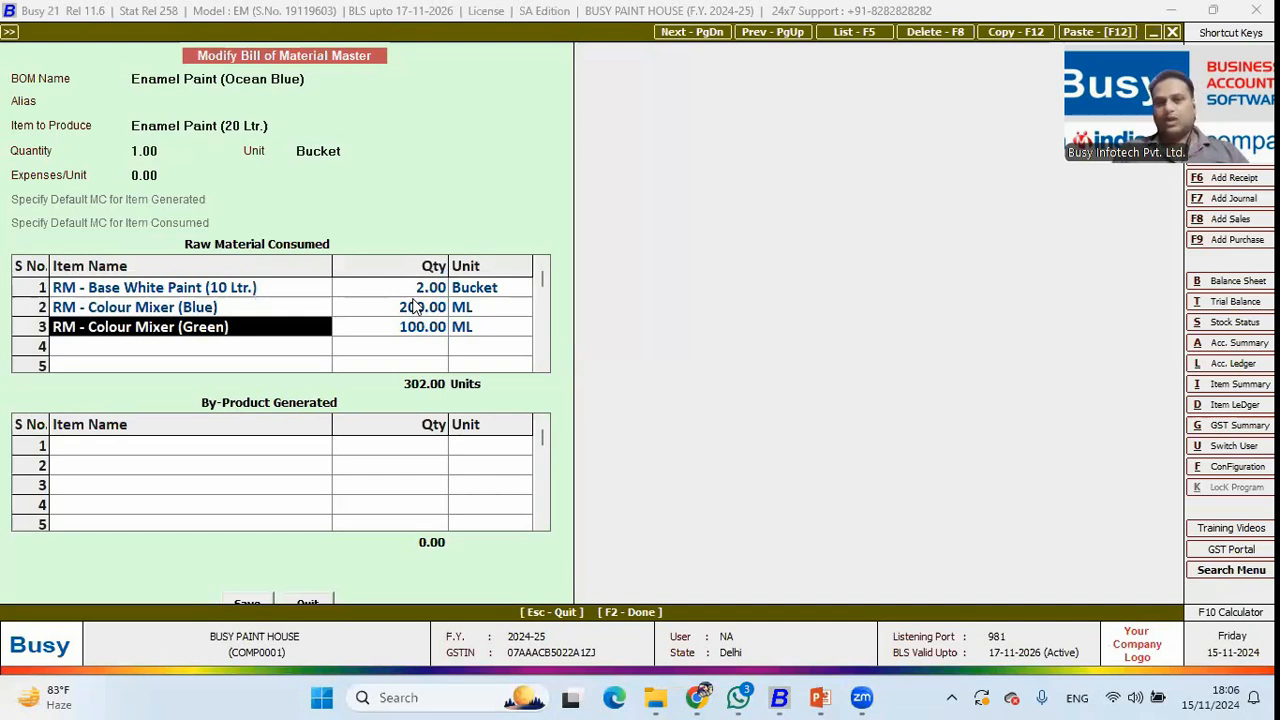
# Leave the BOM list and open Production Planning under production reports.
pyautogui.press('Escape')
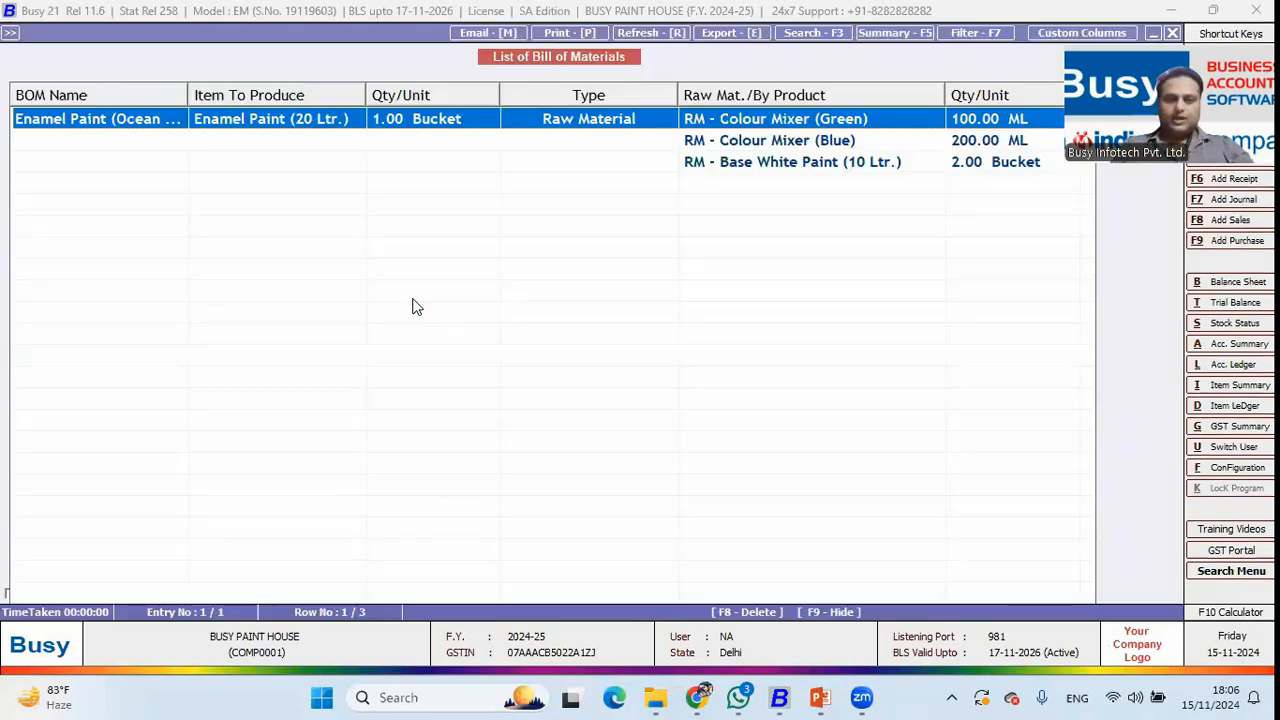
pyautogui.press('Escape')
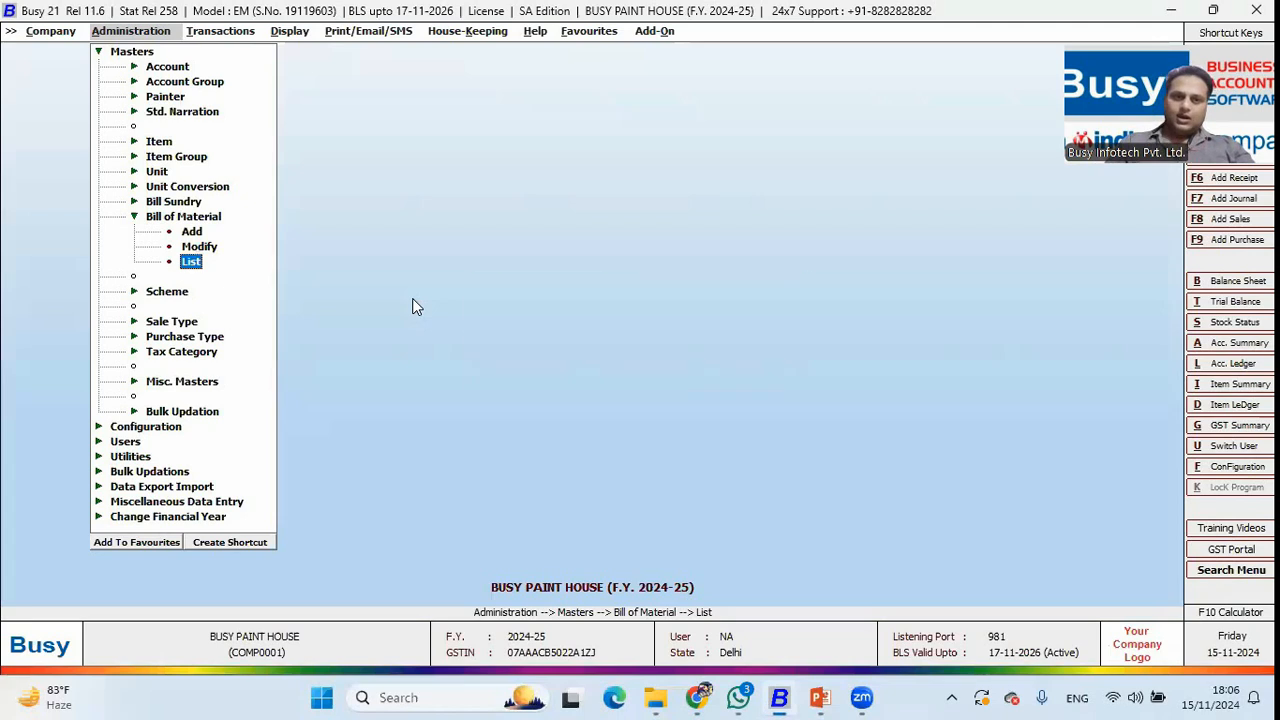
pyautogui.press('Right')
pyautogui.press('Right')
pyautogui.press('Up')
pyautogui.press('Up')
pyautogui.press('Up')
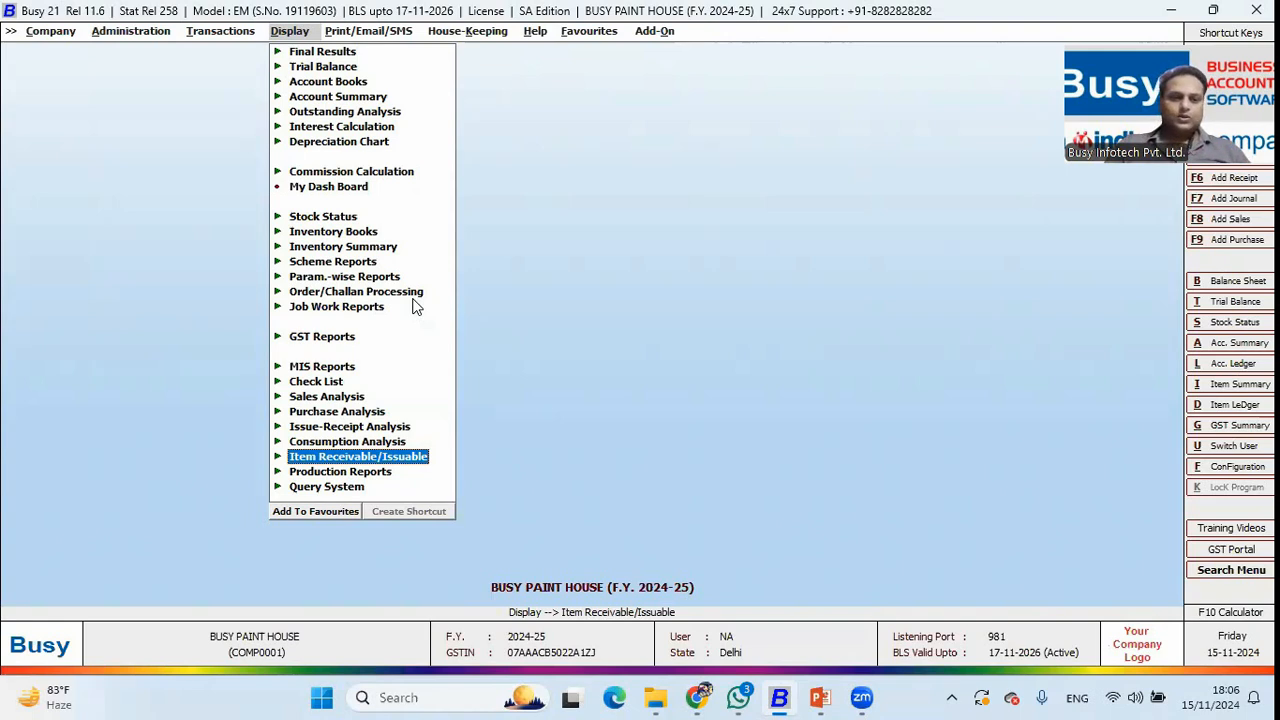
pyautogui.press('Down')
pyautogui.press('Return')
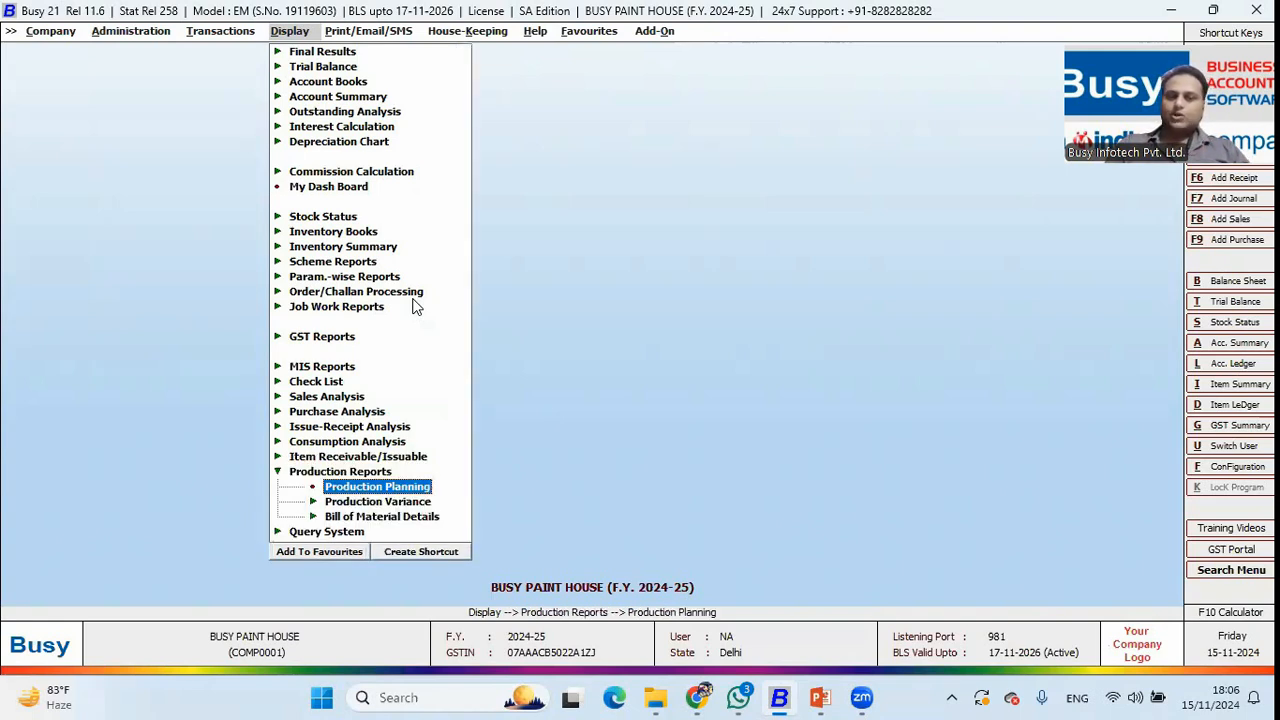
pyautogui.press('Return')
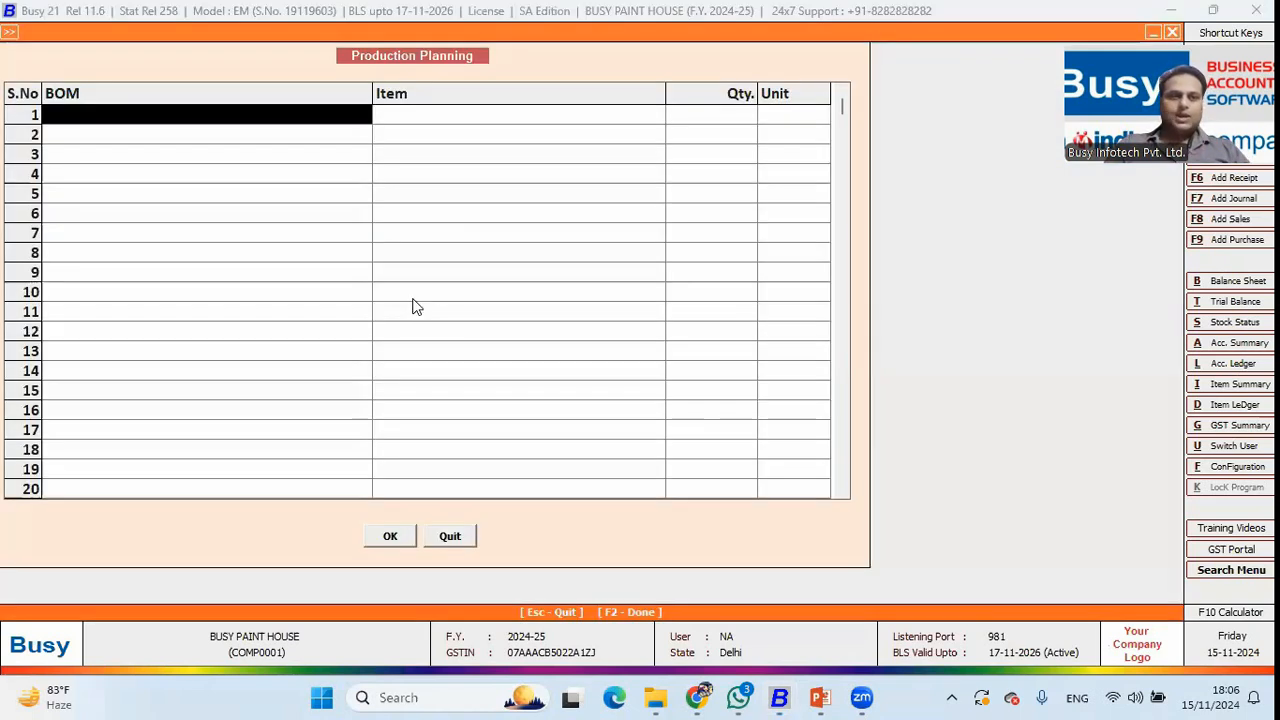
# Plan 2 buckets with the Ocean Blue BOM and check the blue and green mixer requirements.
pyautogui.press('Return')
pyautogui.write('2')
pyautogui.press('Return')
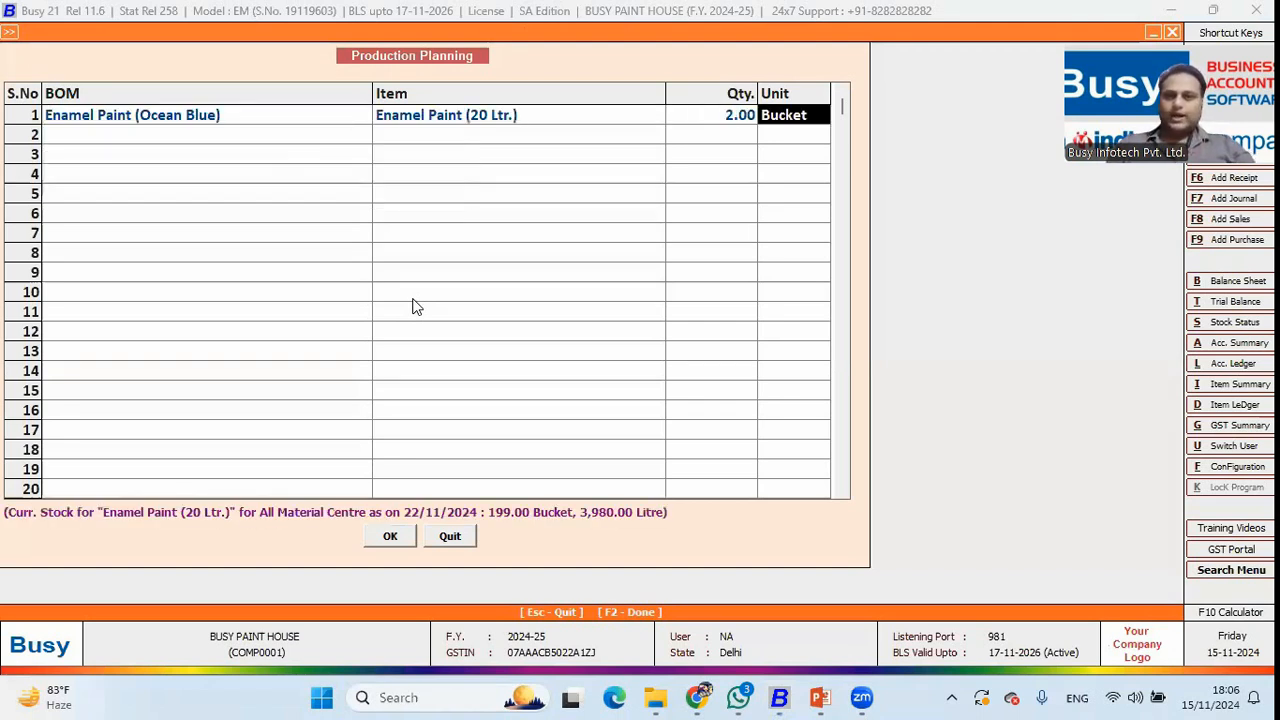
pyautogui.click(393, 537)
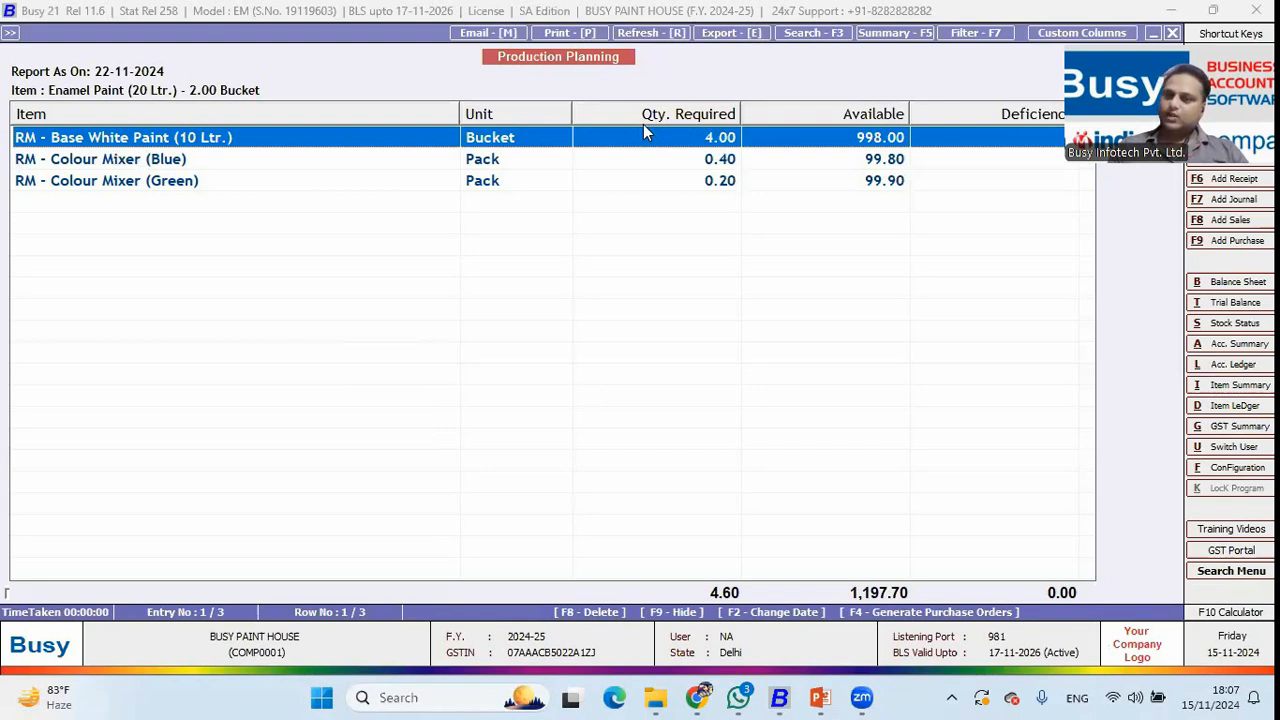
pyautogui.click(158, 161)
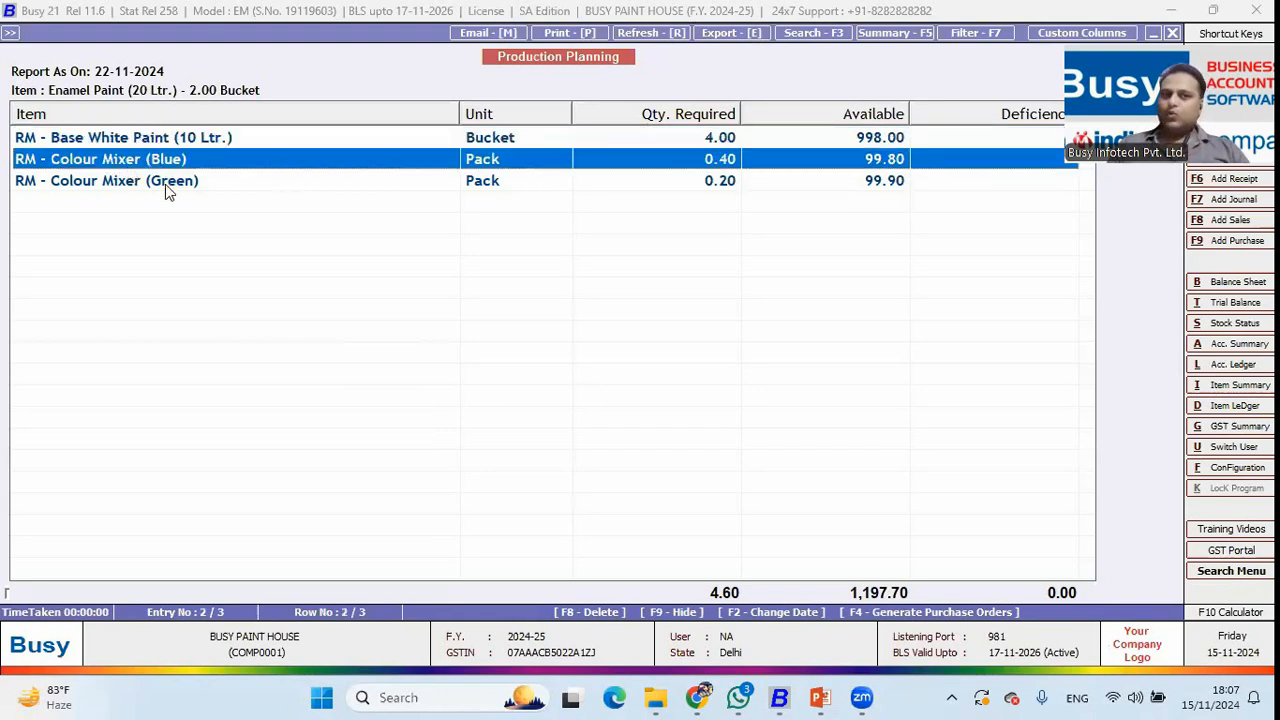
pyautogui.click(166, 182)
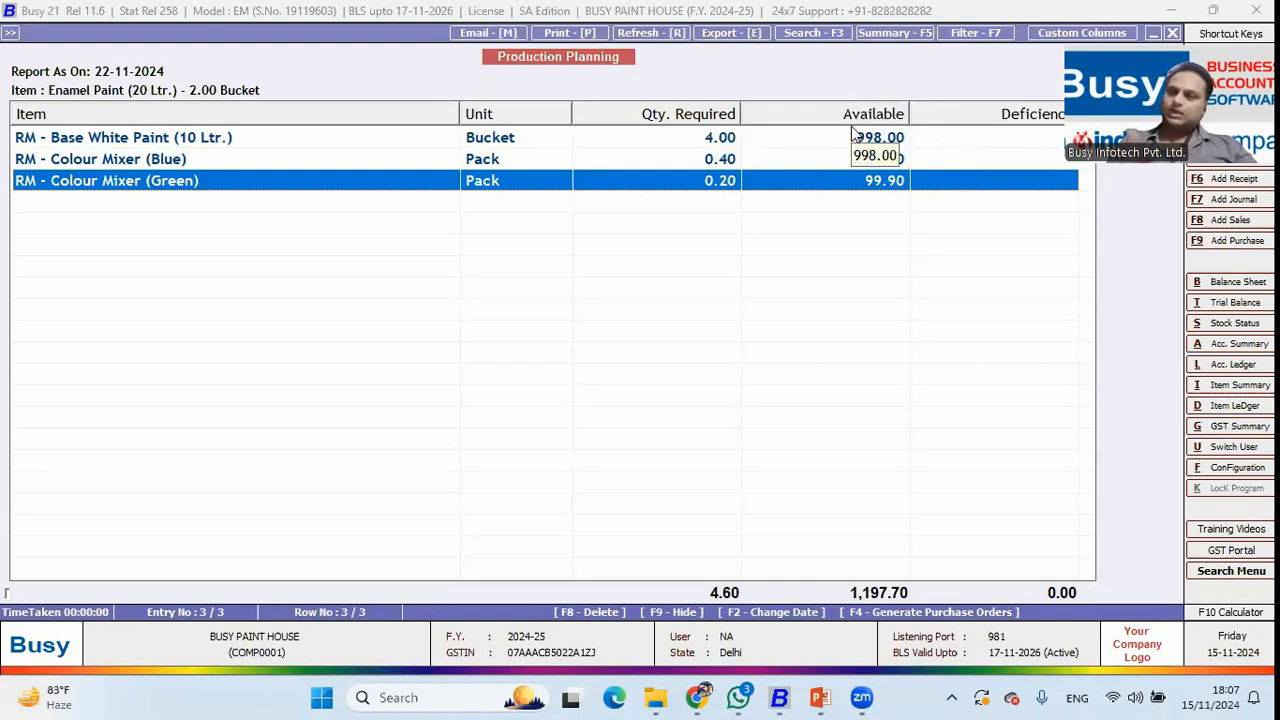
pyautogui.press('Escape')
pyautogui.press('Escape')
pyautogui.press('Escape')
# Start production voucher MF/2 dated 15-11-2024 producing 2 buckets.
pyautogui.press('Return')
pyautogui.press('Down')
pyautogui.press('Down')
pyautogui.press('Down')
pyautogui.press('Down')
pyautogui.press('Down')
pyautogui.press('Down')
pyautogui.press('Down')
pyautogui.press('Down')
pyautogui.press('Down')
pyautogui.press('Down')
pyautogui.press('Down')
pyautogui.press('Down')
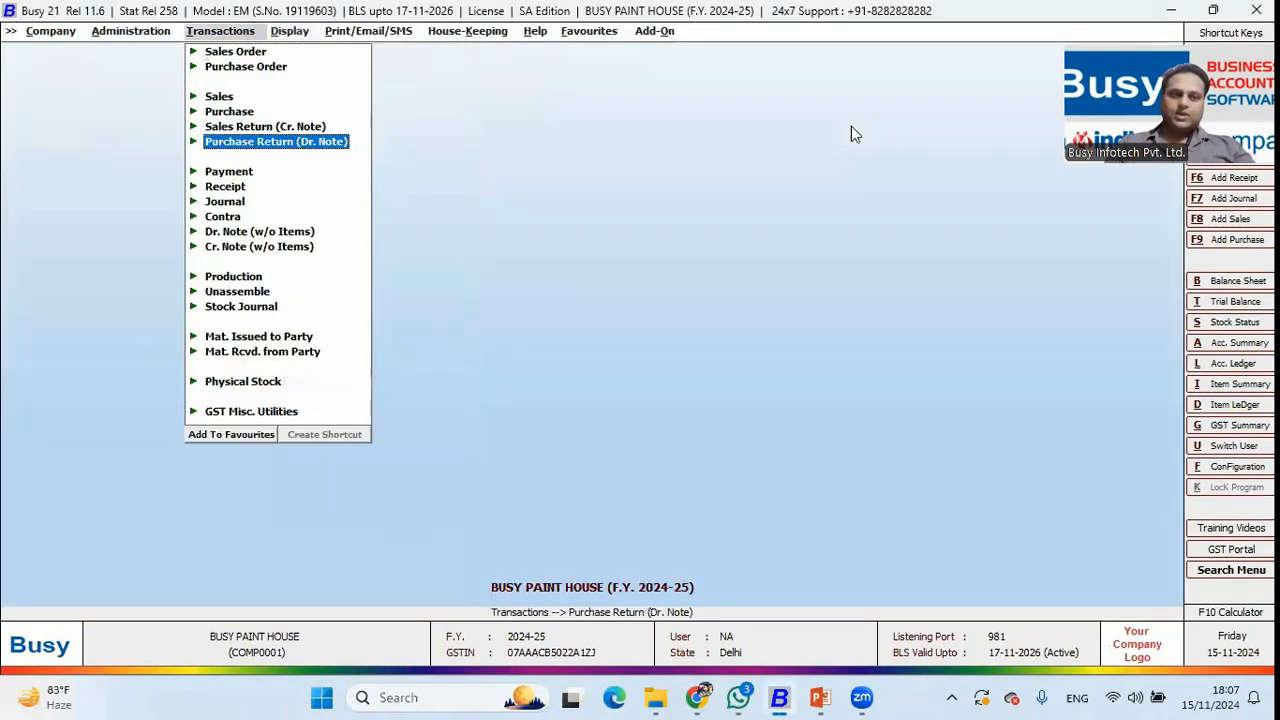
pyautogui.press('Return')
pyautogui.press('Return')
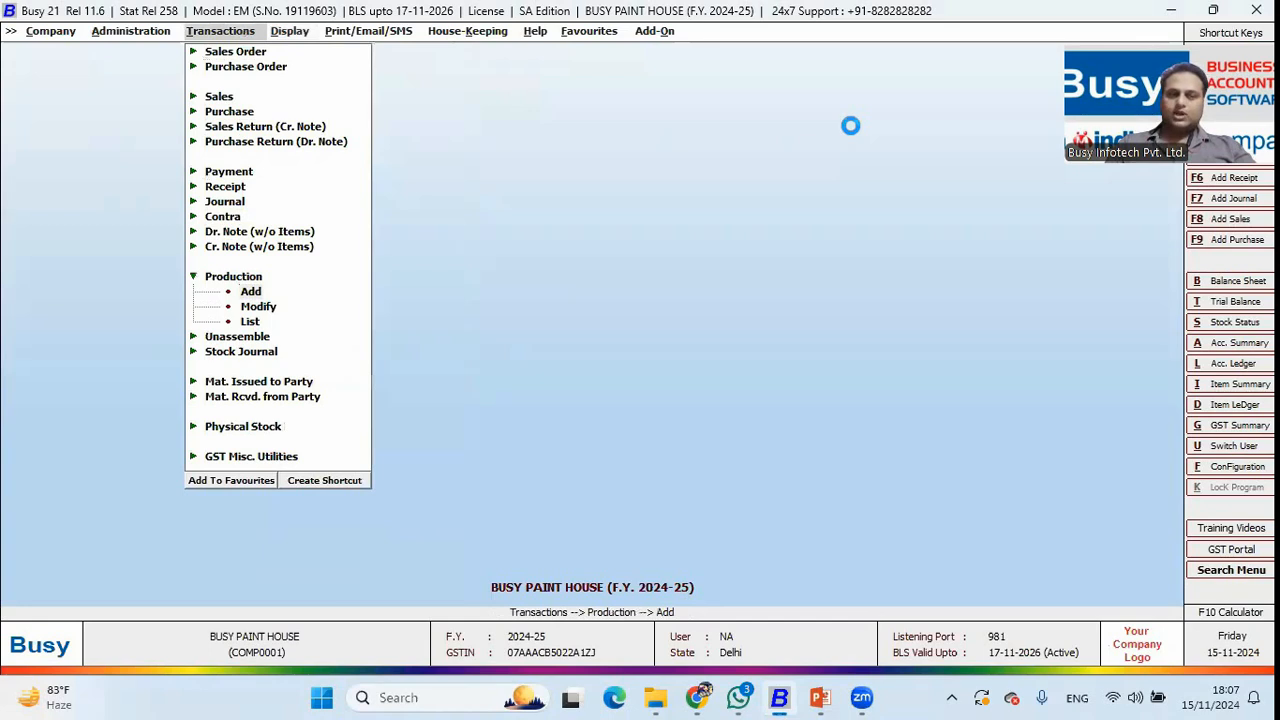
pyautogui.write('15-11')
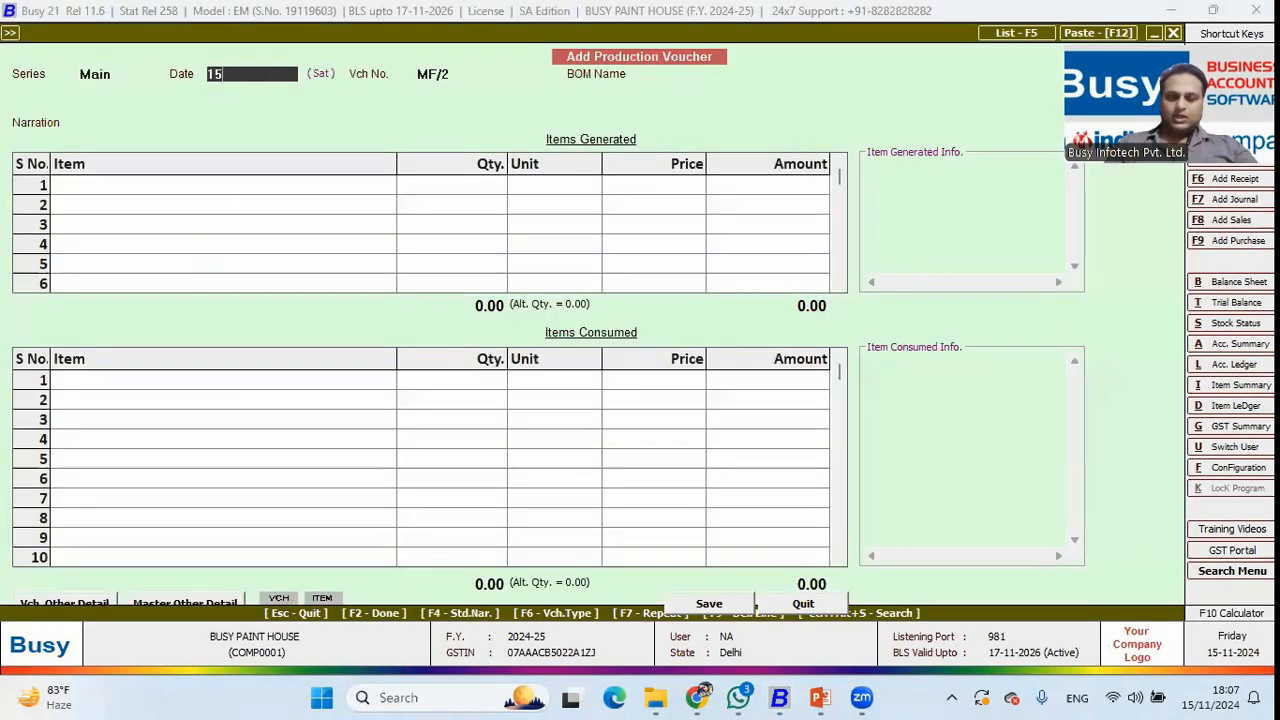
pyautogui.press('Return')
pyautogui.press('Return')
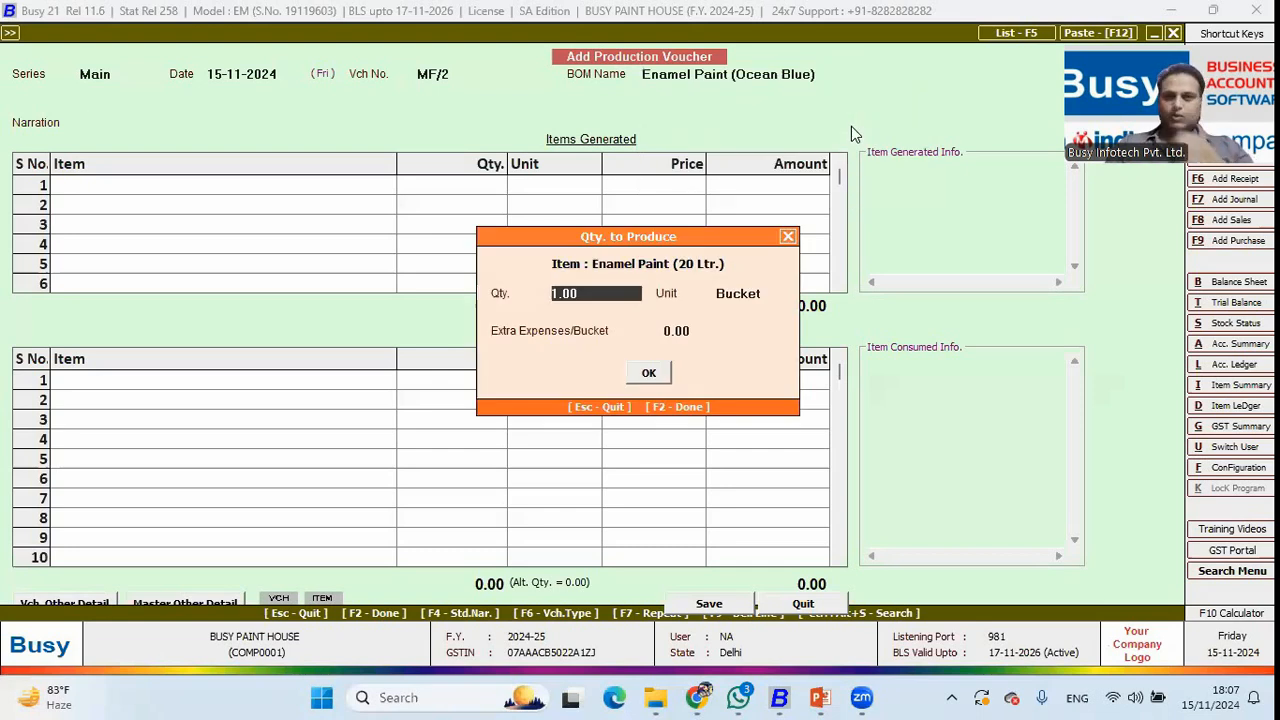
pyautogui.write('2')
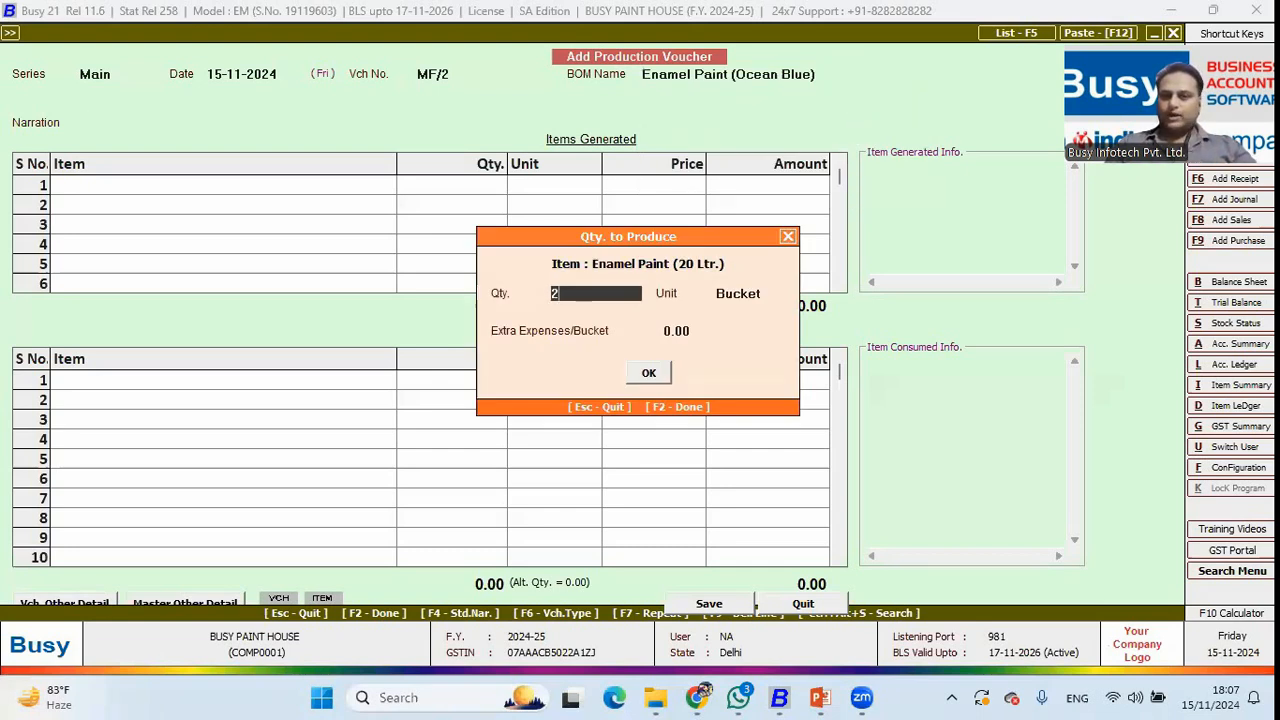
pyautogui.press('Return')
pyautogui.press('Return')
pyautogui.press('Return')
pyautogui.press('Return')
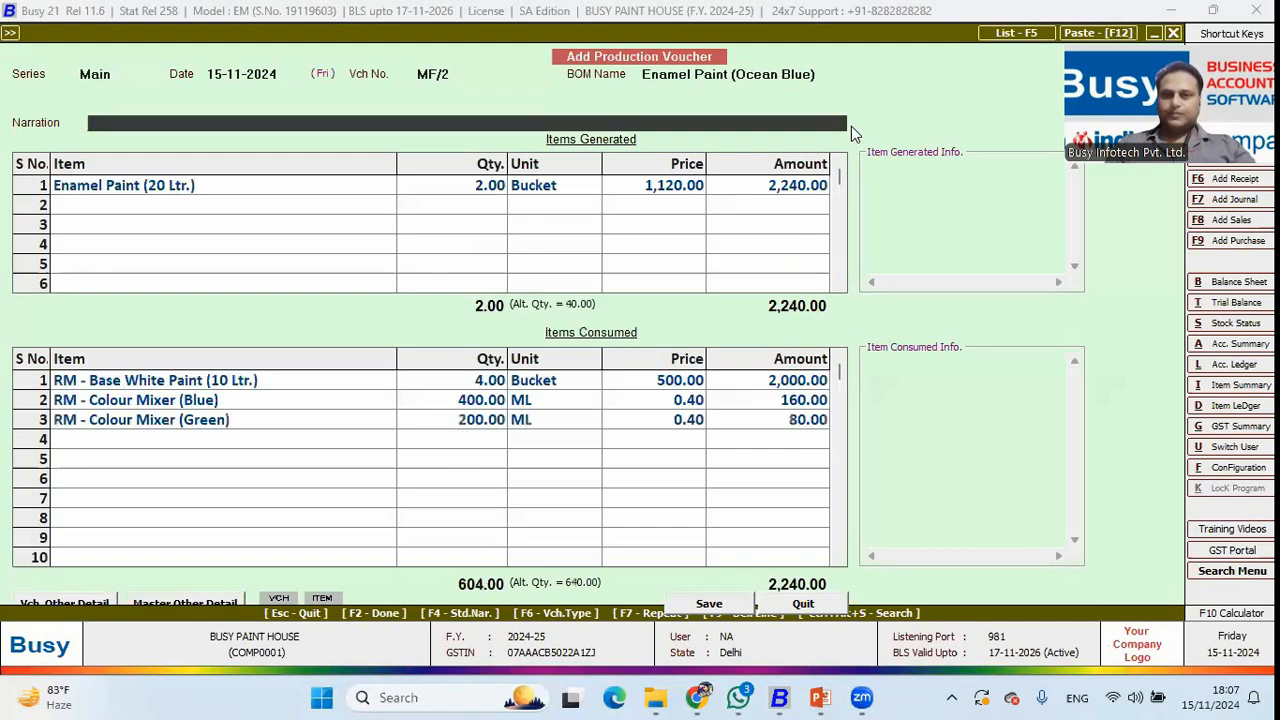
pyautogui.press('Return')
# Set the produced paint's colour to Ocean Blue and brand to Asian Paints.
pyautogui.press('Return')
pyautogui.press('Return')
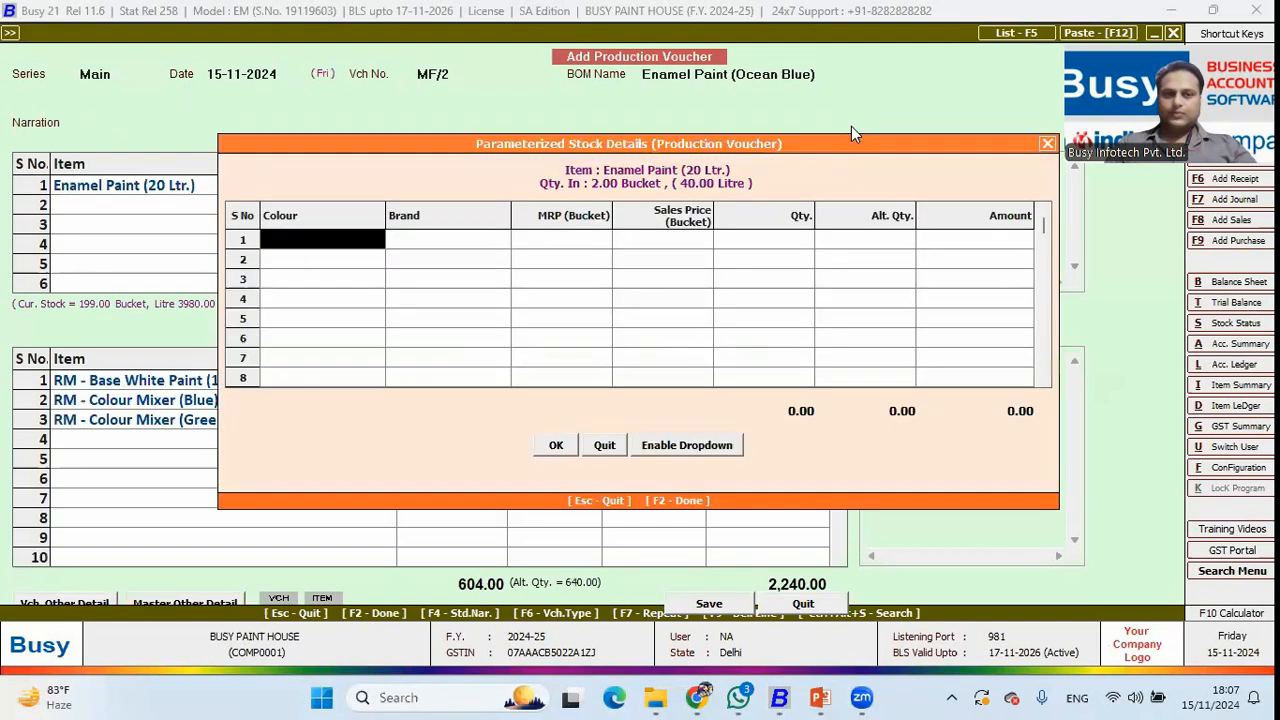
pyautogui.write('o')
pyautogui.press('Return')
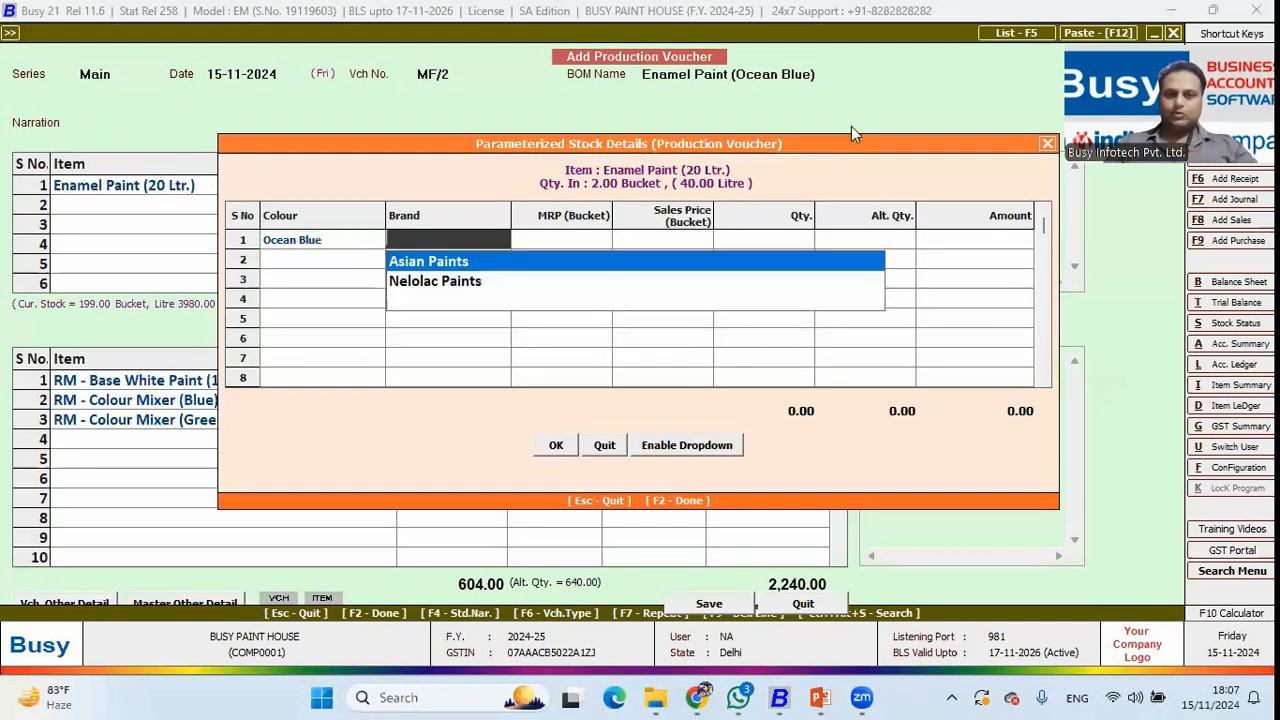
pyautogui.press('Return')
pyautogui.press('Return')
pyautogui.press('Return')
pyautogui.press('F2')
pyautogui.press('Return')
pyautogui.press('Return')
pyautogui.press('Return')
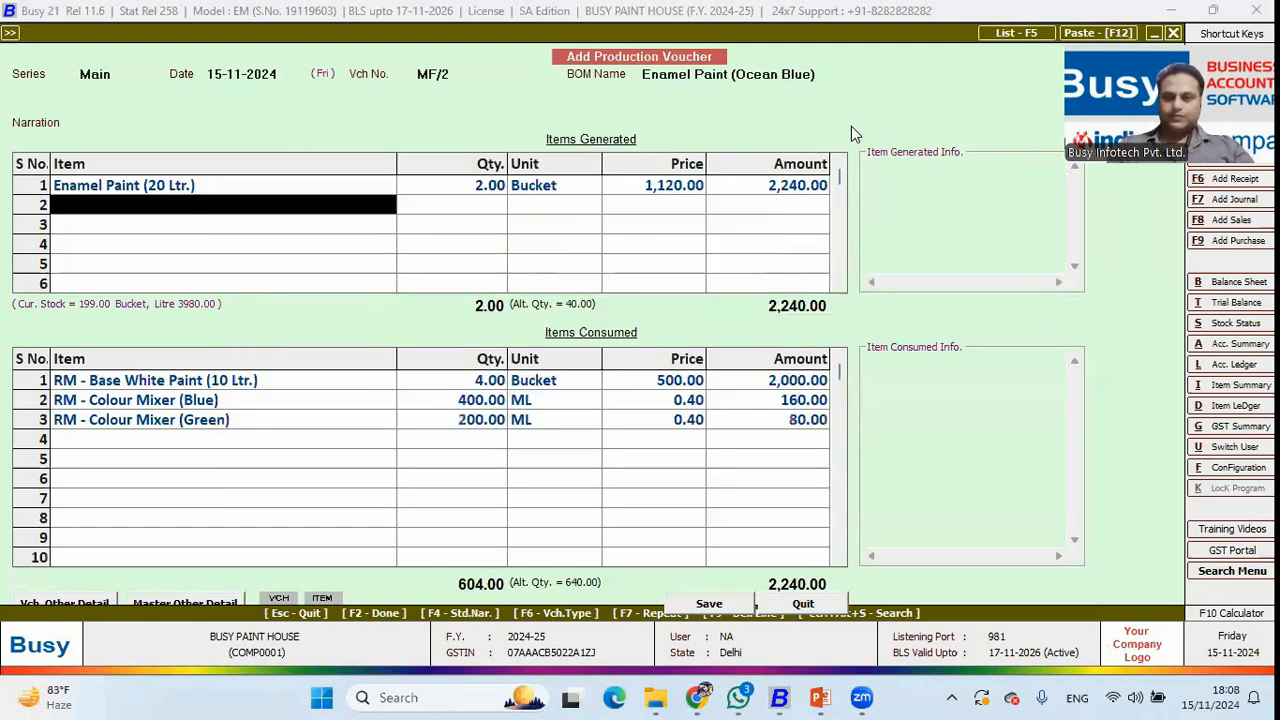
pyautogui.press('Return')
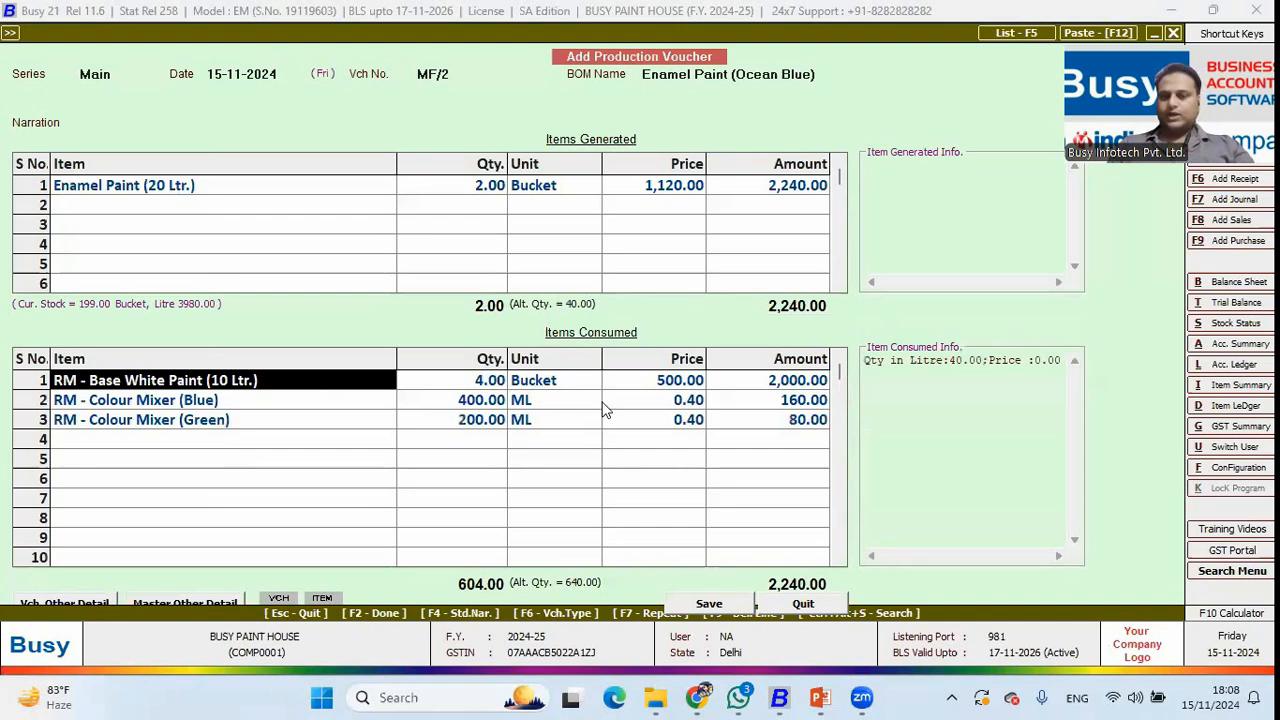
# Check the base white, blue and green mixer quantities consumed, then save the voucher.
pyautogui.click(485, 385)
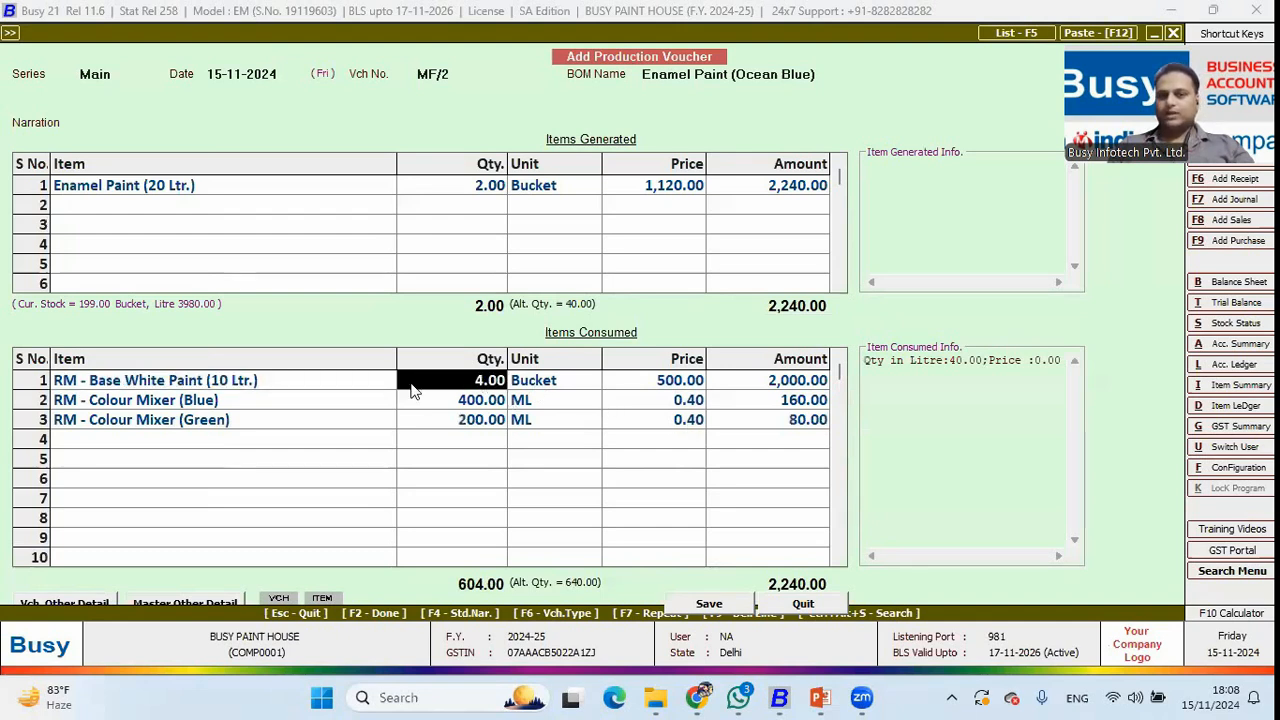
pyautogui.click(486, 405)
pyautogui.click(482, 423)
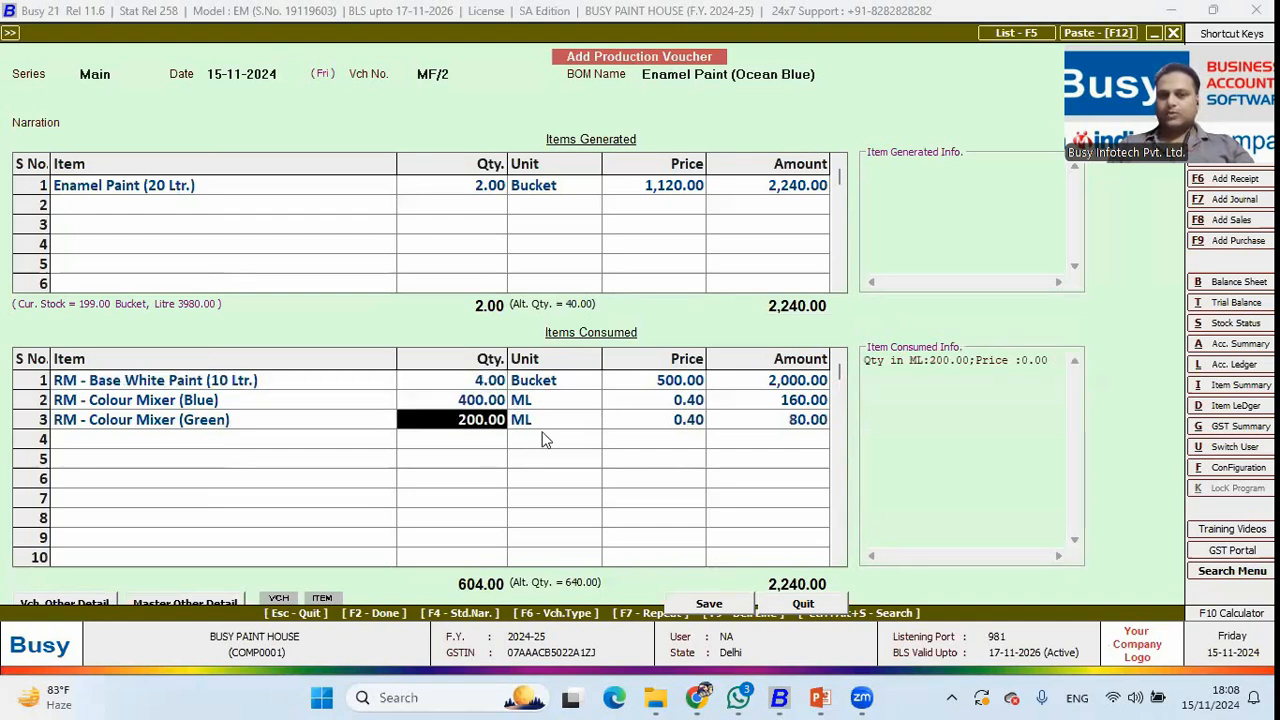
pyautogui.click(172, 402)
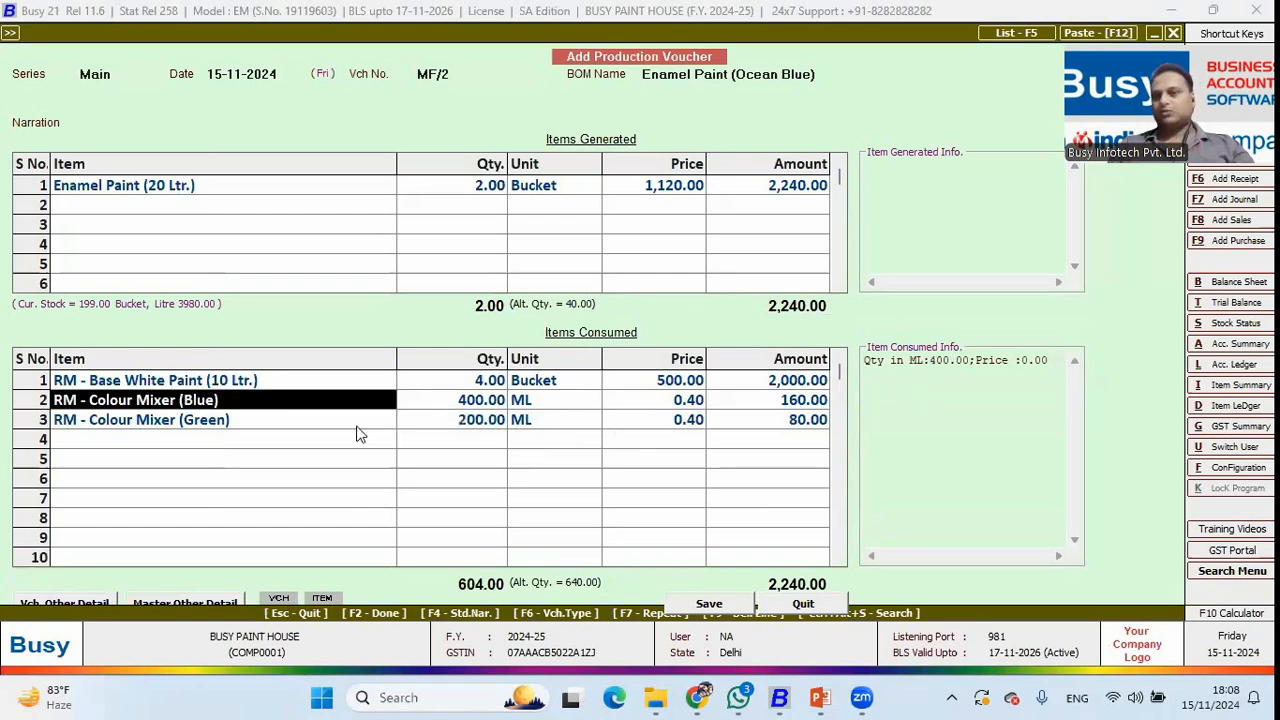
pyautogui.press('F2')
pyautogui.press('Return')
# Quit production voucher entry and open the production variance report types.
pyautogui.press('Escape')
pyautogui.press('Return')
pyautogui.press('Escape')
pyautogui.press('Right')
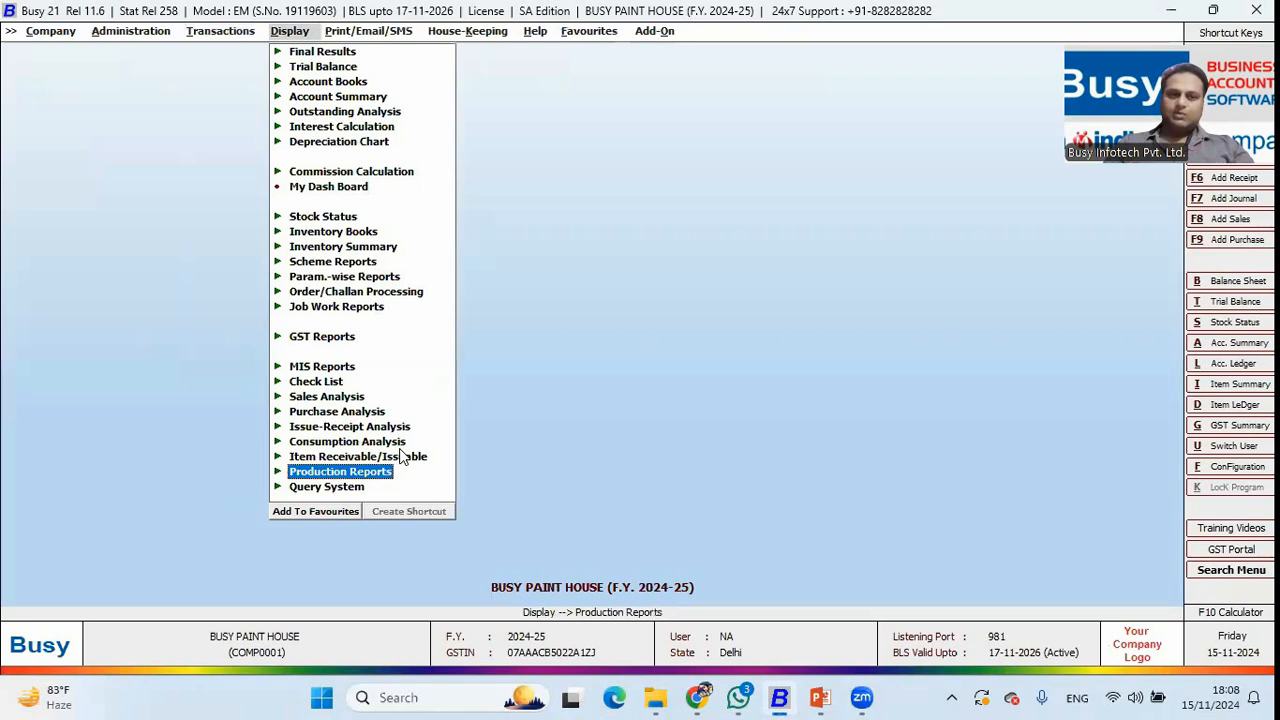
pyautogui.press('Return')
pyautogui.press('Down')
pyautogui.press('Return')
# View the voucher-wise variance report for all BOMs, showing MF/1 and MF/2 with zero variance.
pyautogui.press('Down')
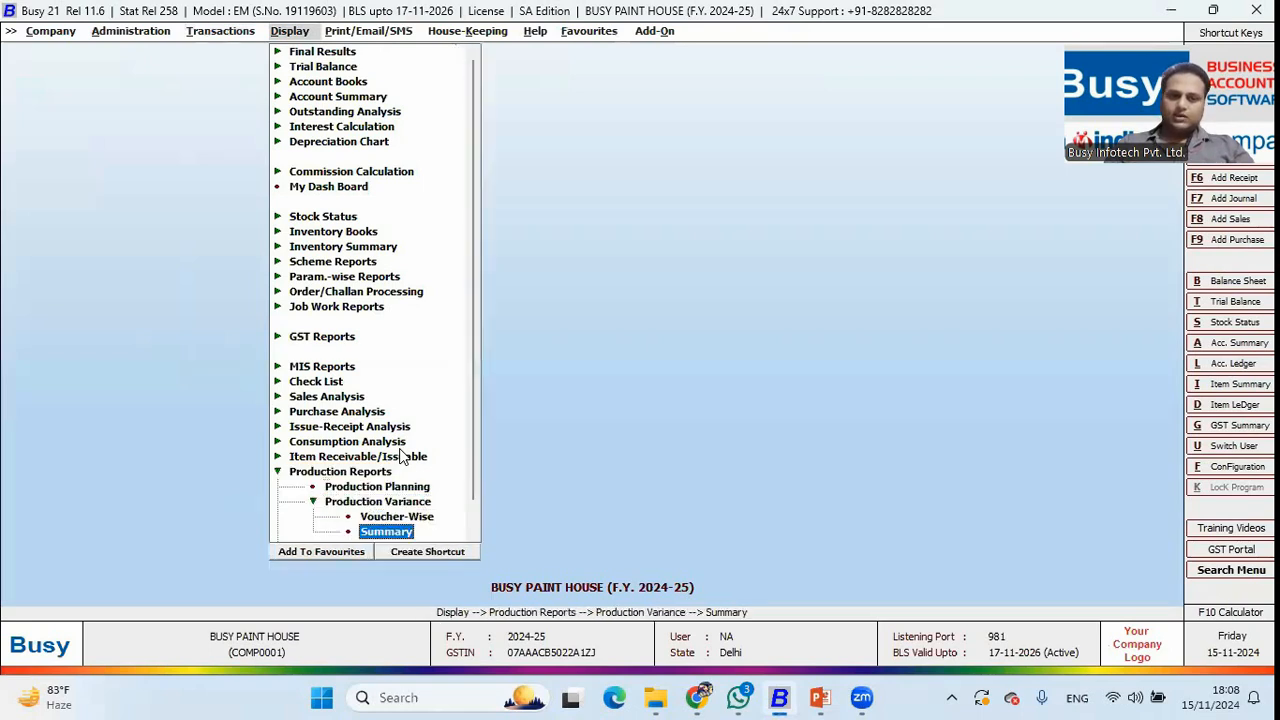
pyautogui.press('Up')
pyautogui.press('Return')
pyautogui.press('Right')
pyautogui.press('Return')
pyautogui.press('F2')
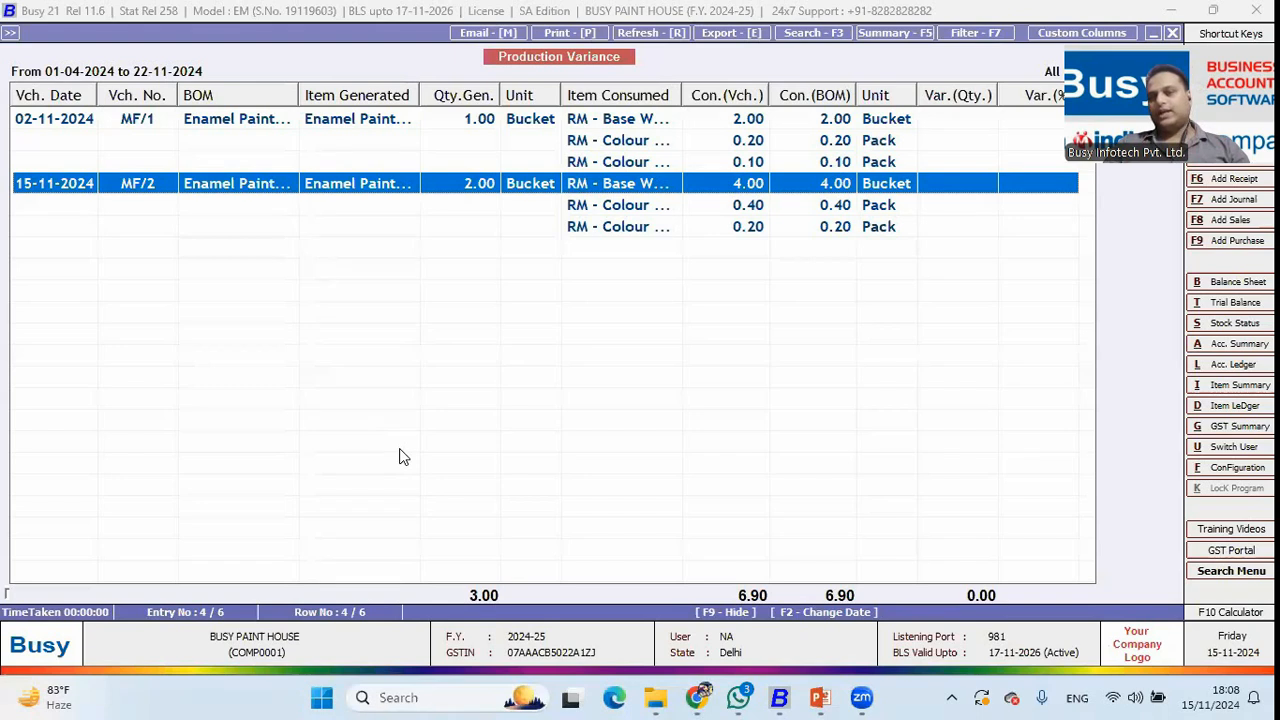
pyautogui.press('Escape')
pyautogui.press('Escape')
pyautogui.press('Escape')
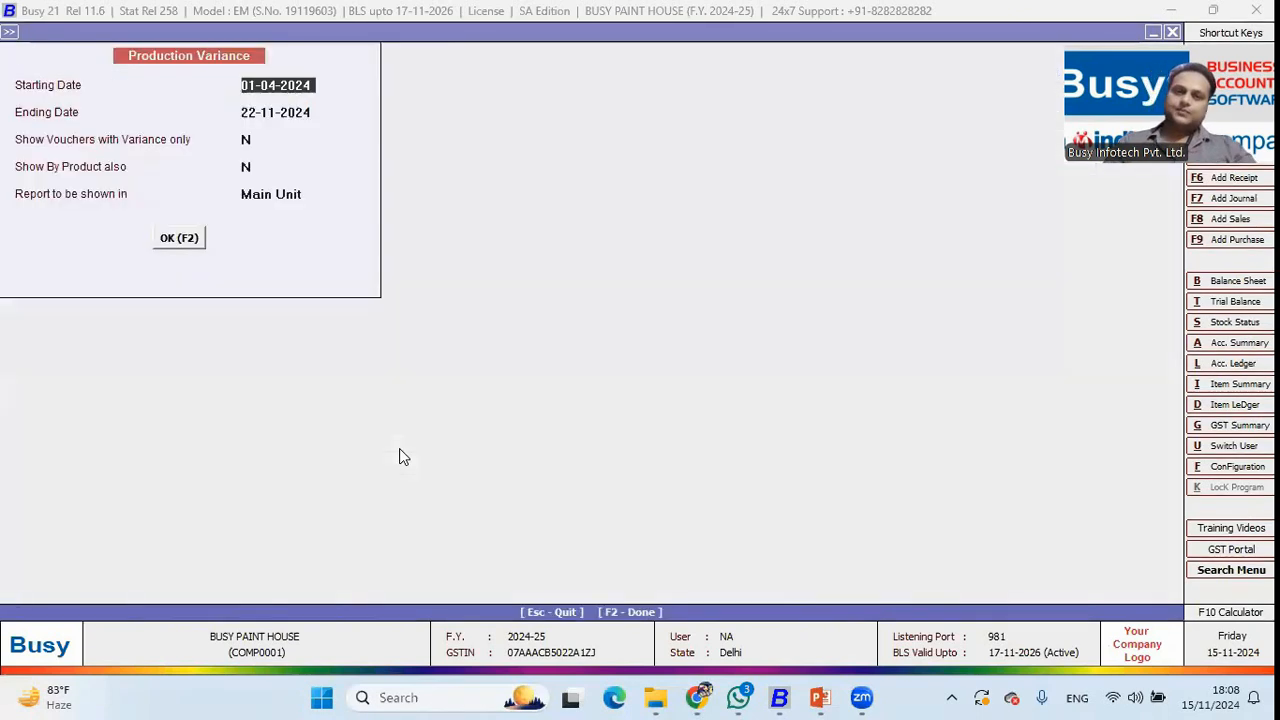
pyautogui.press('Left')
pyautogui.press('Up')
pyautogui.press('Up')
pyautogui.press('Up')
pyautogui.press('Up')
pyautogui.press('Up')
pyautogui.press('Up')
pyautogui.press('Up')
pyautogui.press('Up')
pyautogui.press('Up')
pyautogui.press('Up')
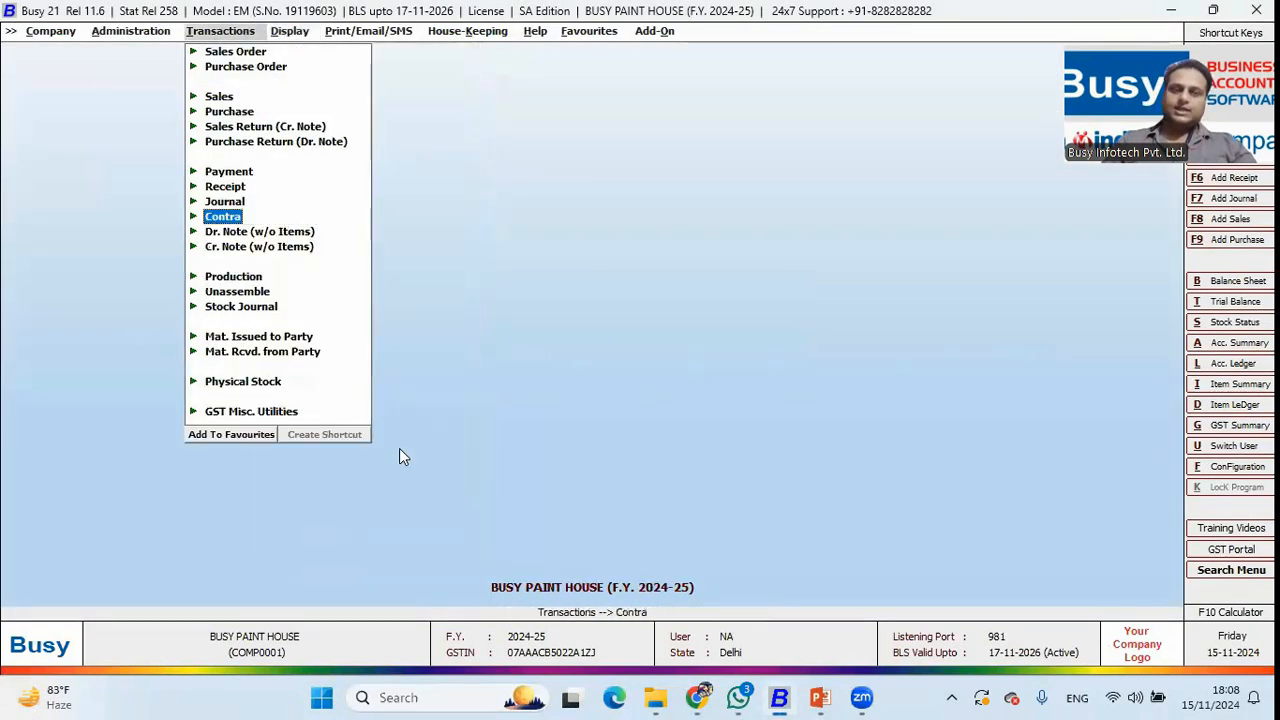
# Start a new sales voucher for Cash, skipping the billing and shipping details.
pyautogui.press('Return')
pyautogui.press('Return')
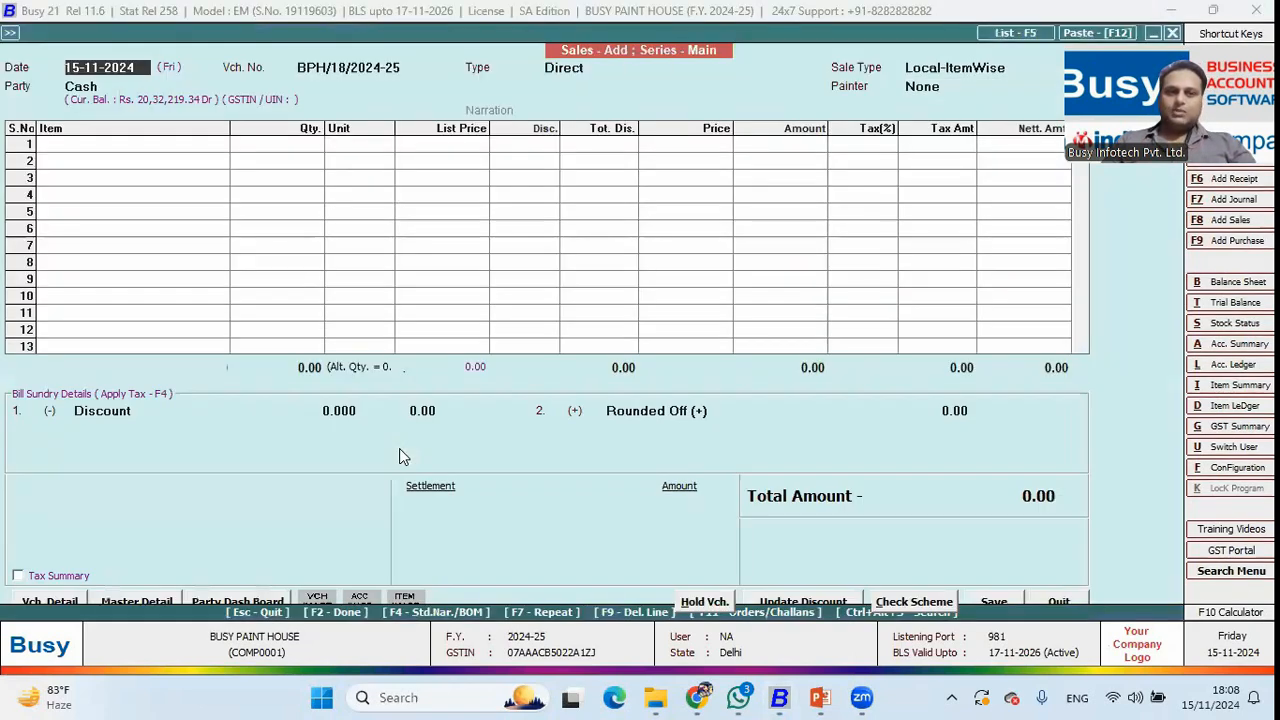
pyautogui.press('Return')
pyautogui.press('Return')
pyautogui.press('F2')
pyautogui.press('Return')
pyautogui.press('Escape')
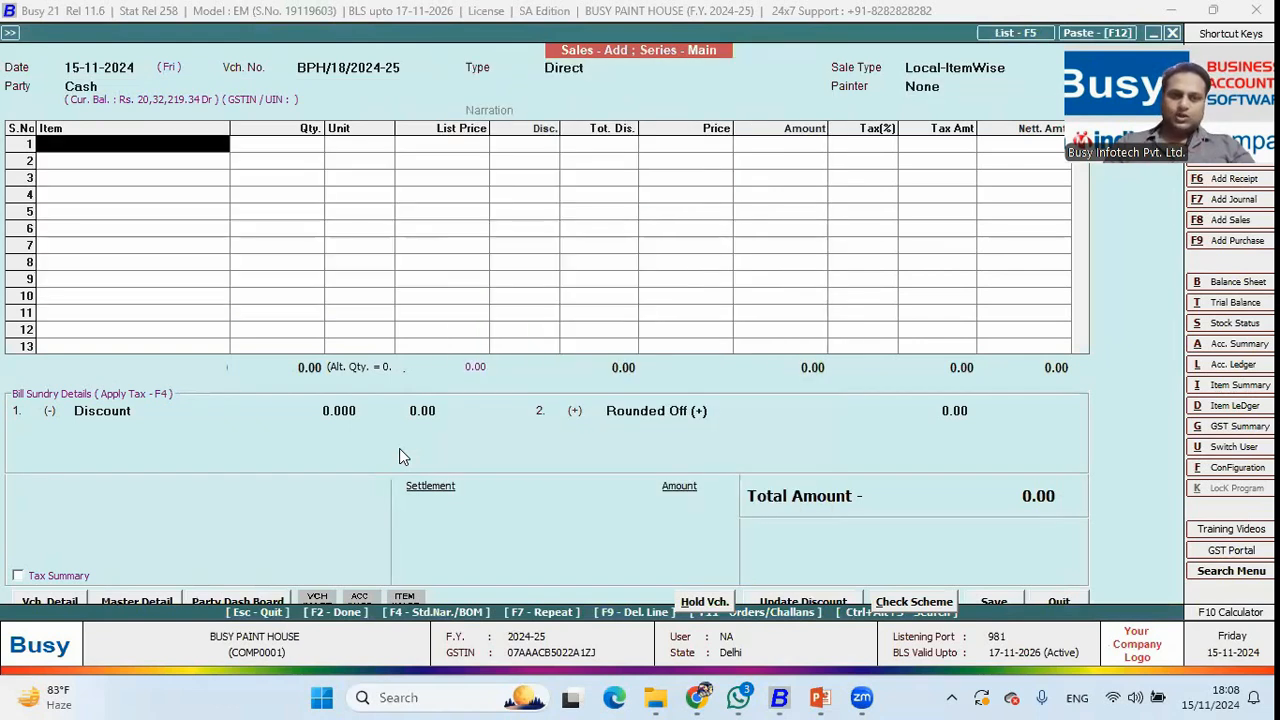
# Fill the bill from pending sales order SO/9 for all brokers.
pyautogui.press('F11')
pyautogui.press('Right')
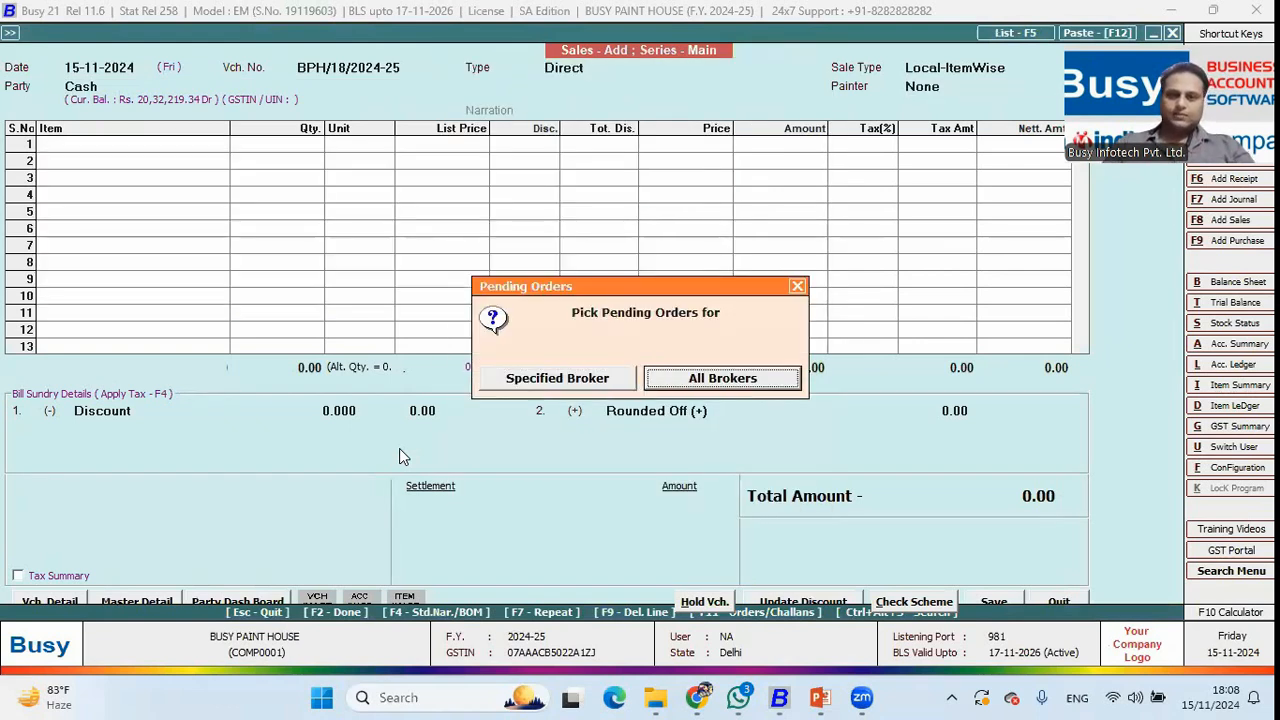
pyautogui.press('Return')
pyautogui.press('Down')
pyautogui.press('Return')
pyautogui.press('Return')
pyautogui.press('Return')
pyautogui.press('Return')
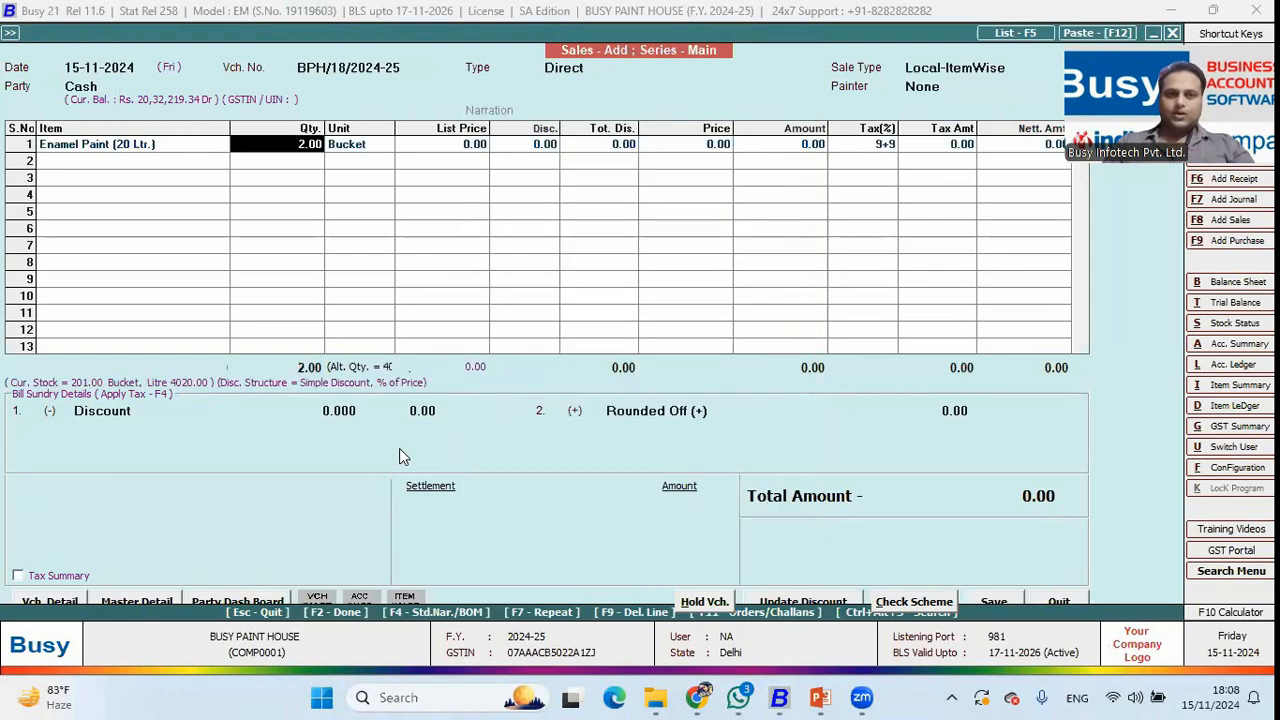
pyautogui.press('Return')
pyautogui.press('Return')
pyautogui.press('Return')
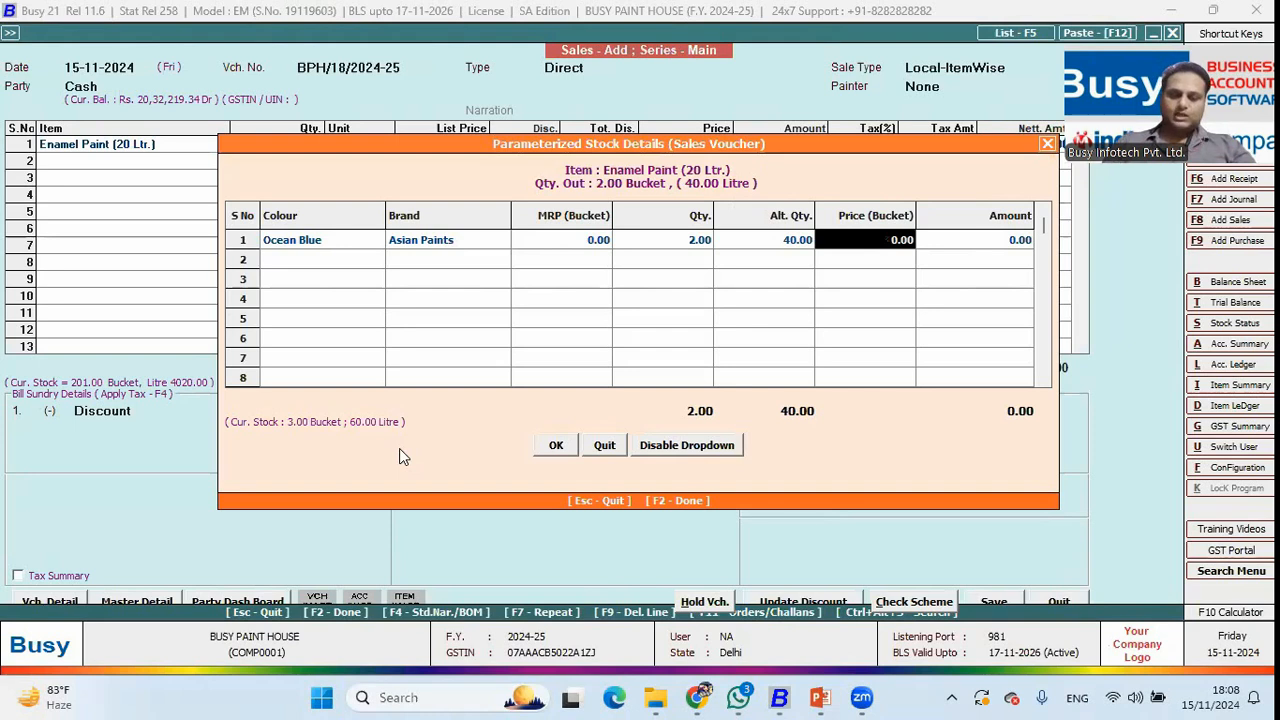
# Price the Ocean Blue buckets at 800 each and save the 1,888.00 sale for printing.
pyautogui.write('800')
pyautogui.press('Return')
pyautogui.press('Return')
pyautogui.press('Return')
pyautogui.press('Return')
pyautogui.press('Return')
pyautogui.press('F2')
pyautogui.press('Return')
pyautogui.press('Return')
pyautogui.press('Return')
pyautogui.press('Return')
pyautogui.press('Return')
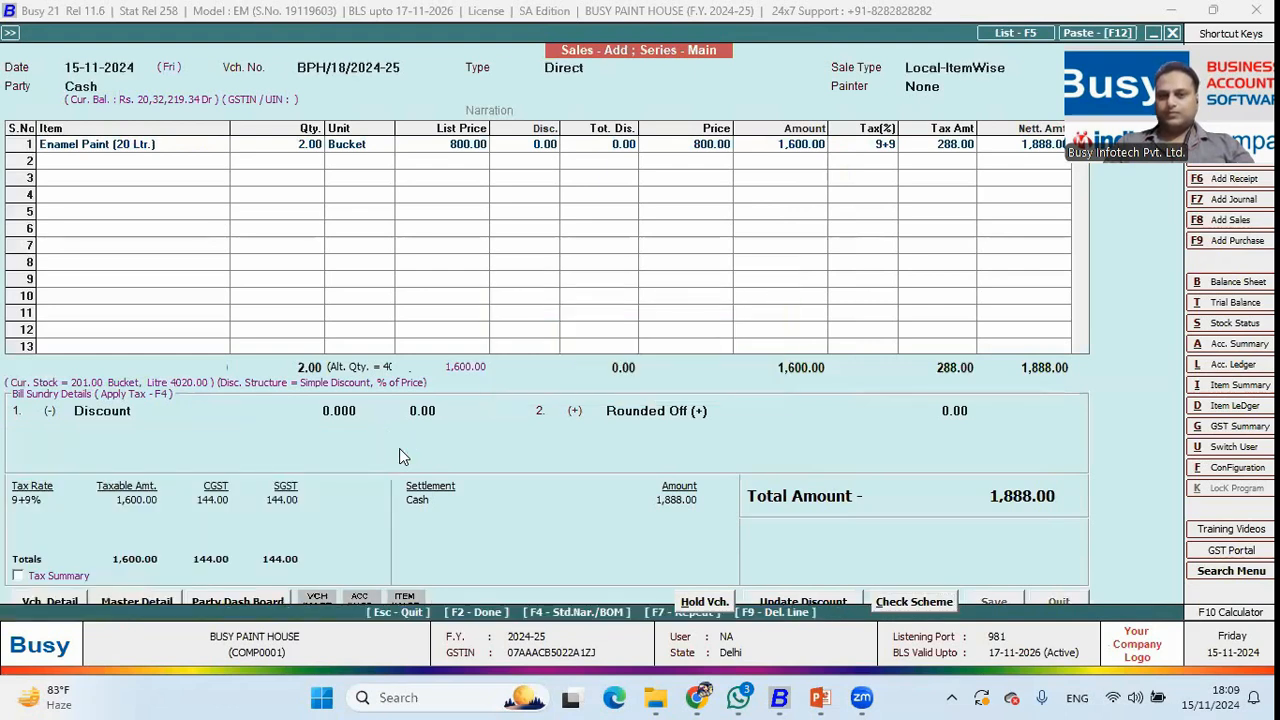
pyautogui.press('n')
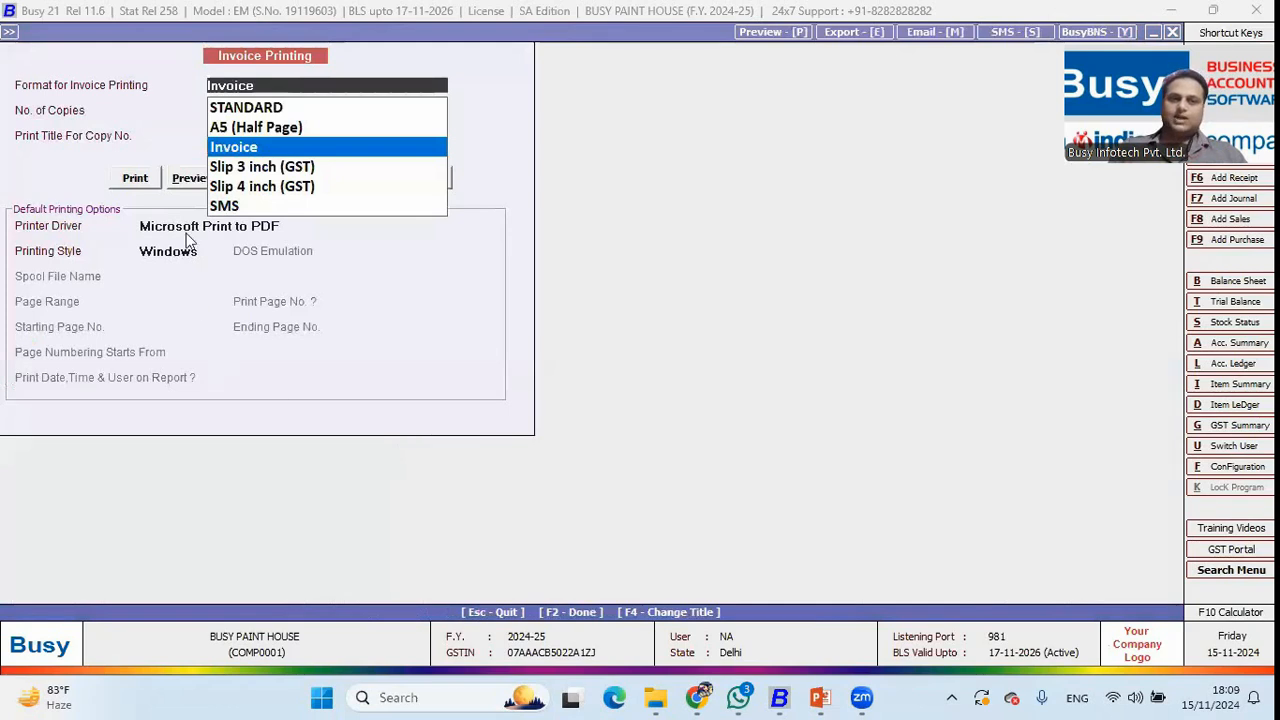
# Preview the BPH/18/2024-25 tax invoice at 140%, check its 1,888.00 totals, and close it.
pyautogui.click(184, 180)
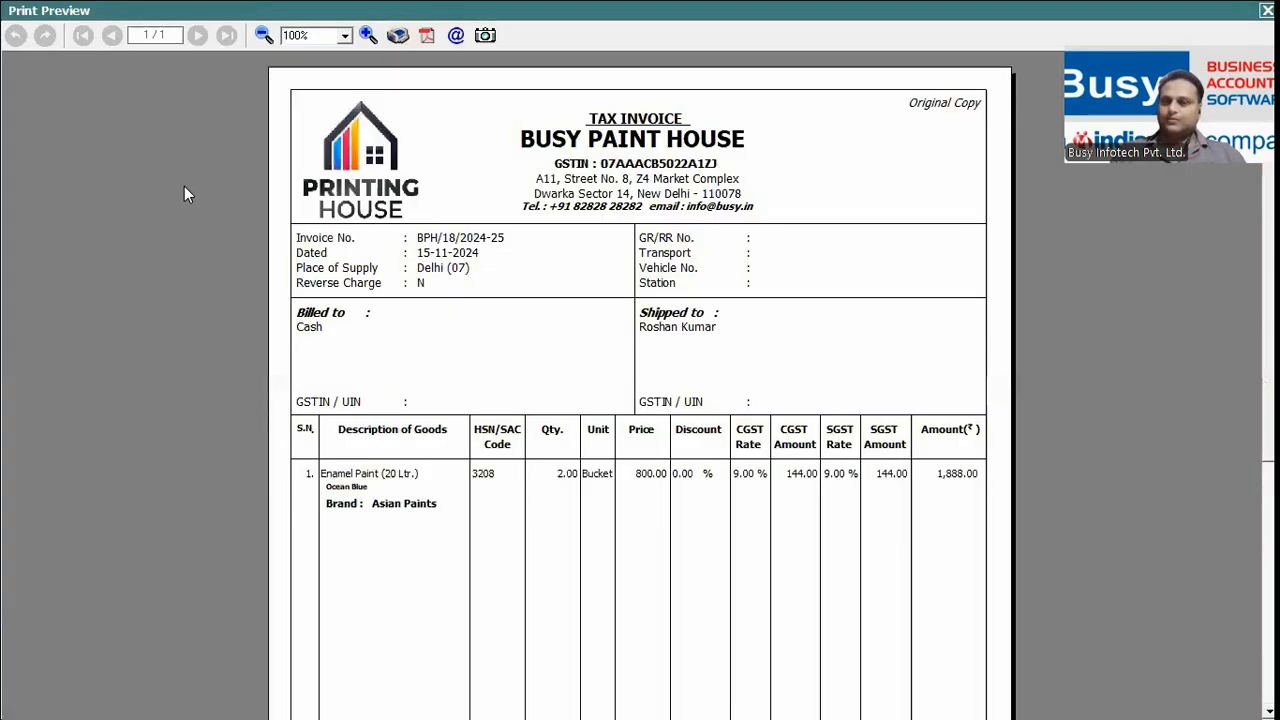
pyautogui.click(368, 36)
pyautogui.click(368, 36)
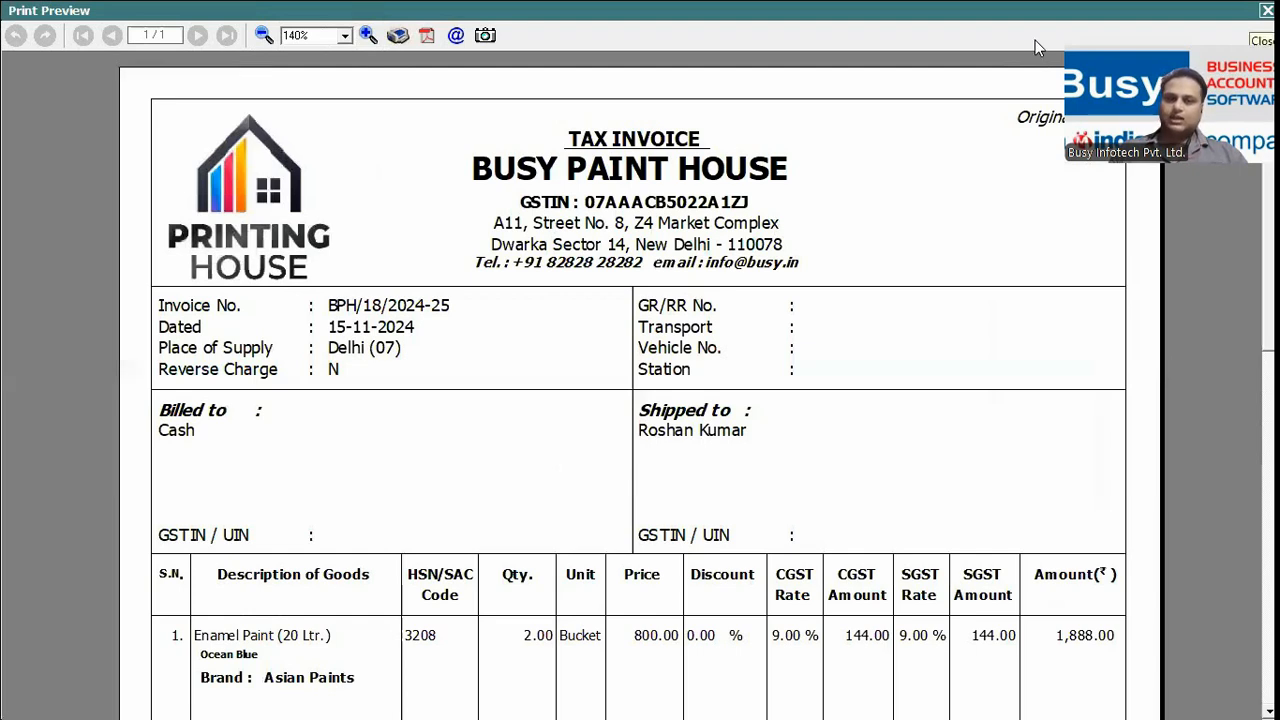
pyautogui.scroll(-10, 640, 400)
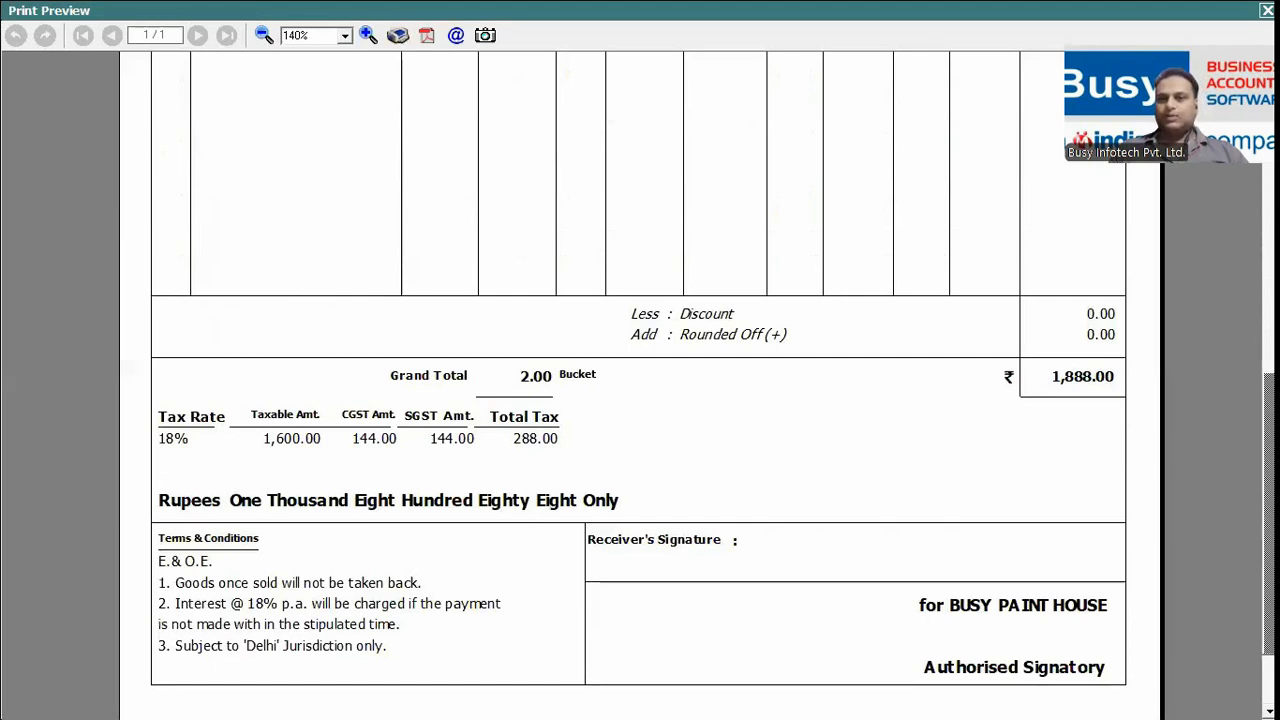
pyautogui.press('Escape')
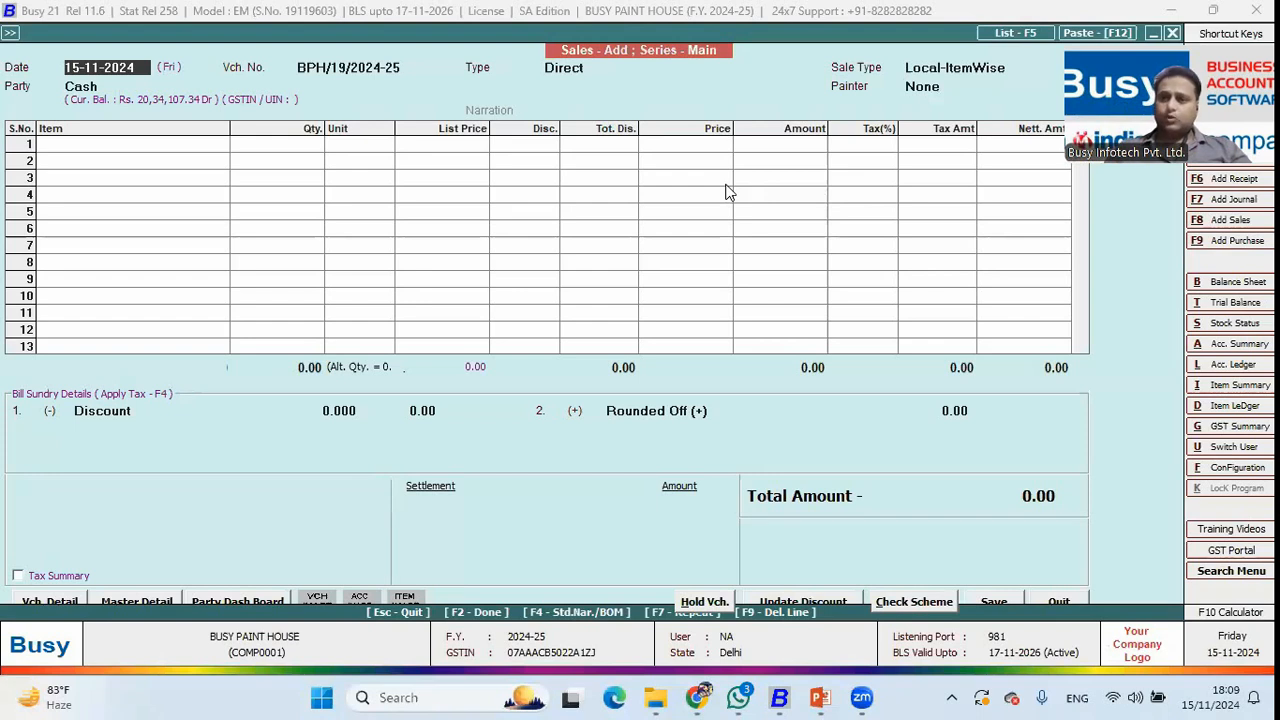
# Close the blank sales voucher and advance the PowerPoint slideshow to the Best Solution slide.
pyautogui.press('Escape')
pyautogui.press('Escape')
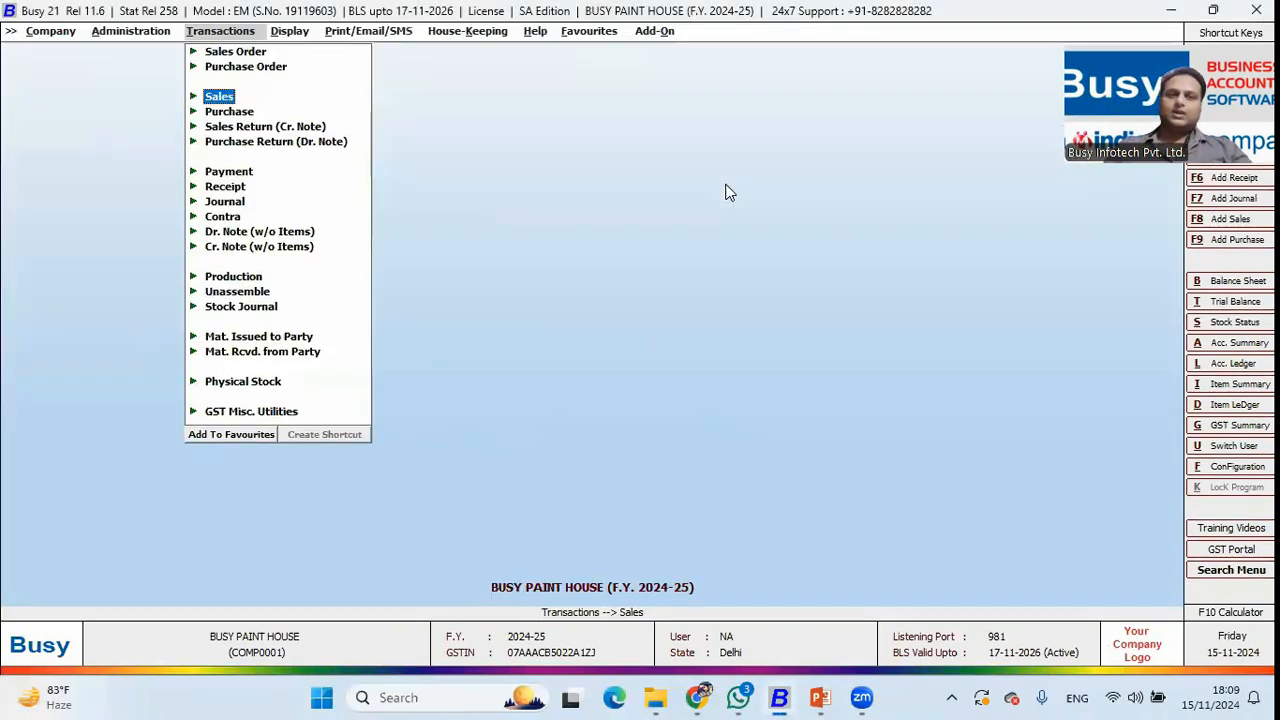
pyautogui.press('Right')
pyautogui.hotkey('alt', 'Tab')
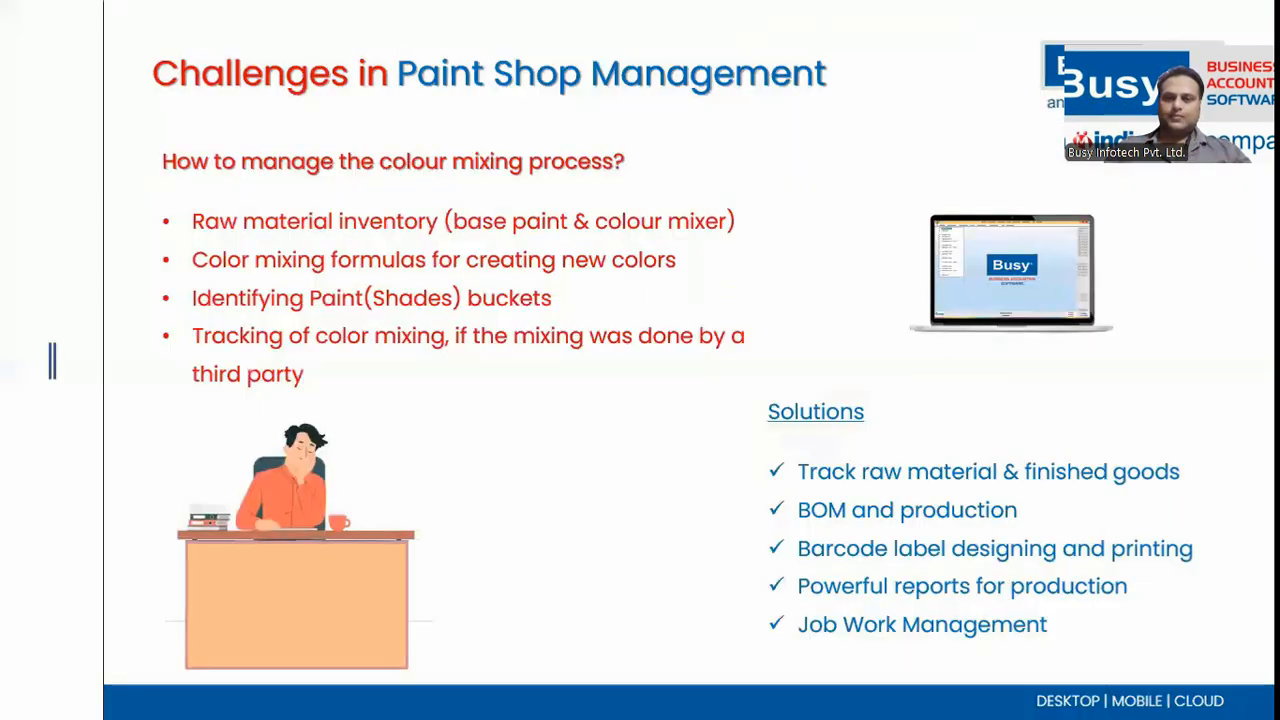
pyautogui.press('Right')
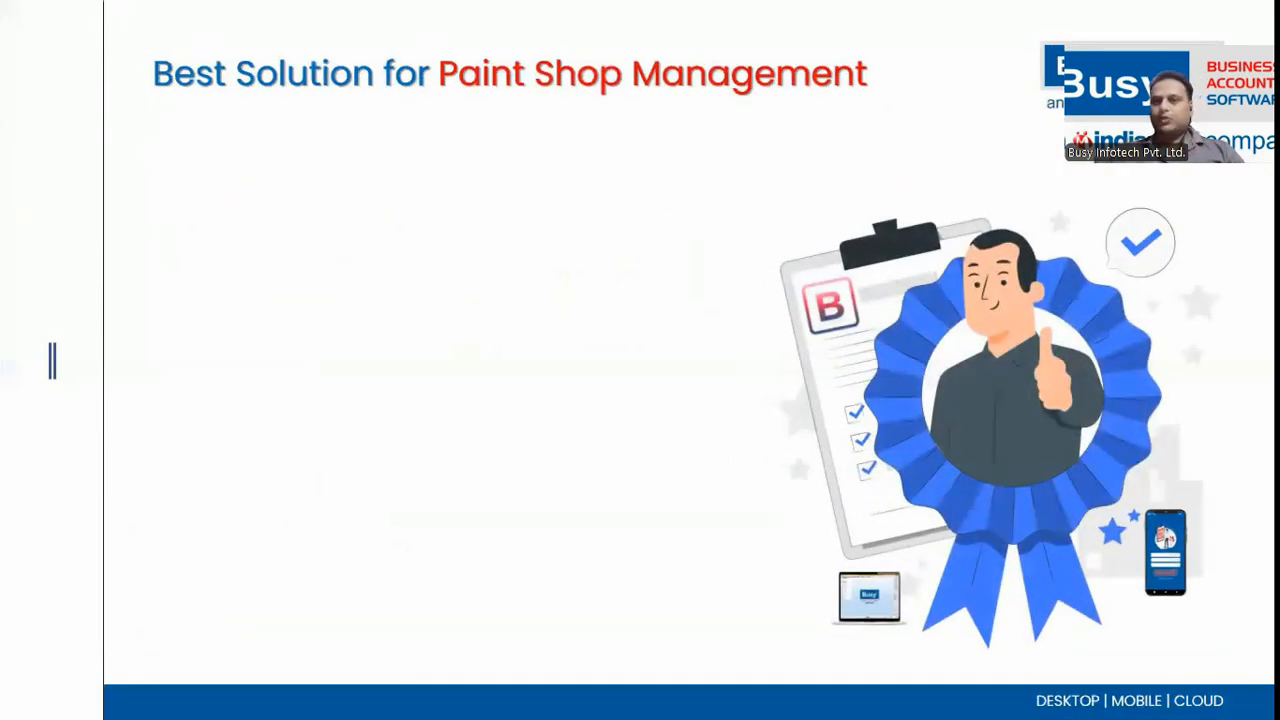